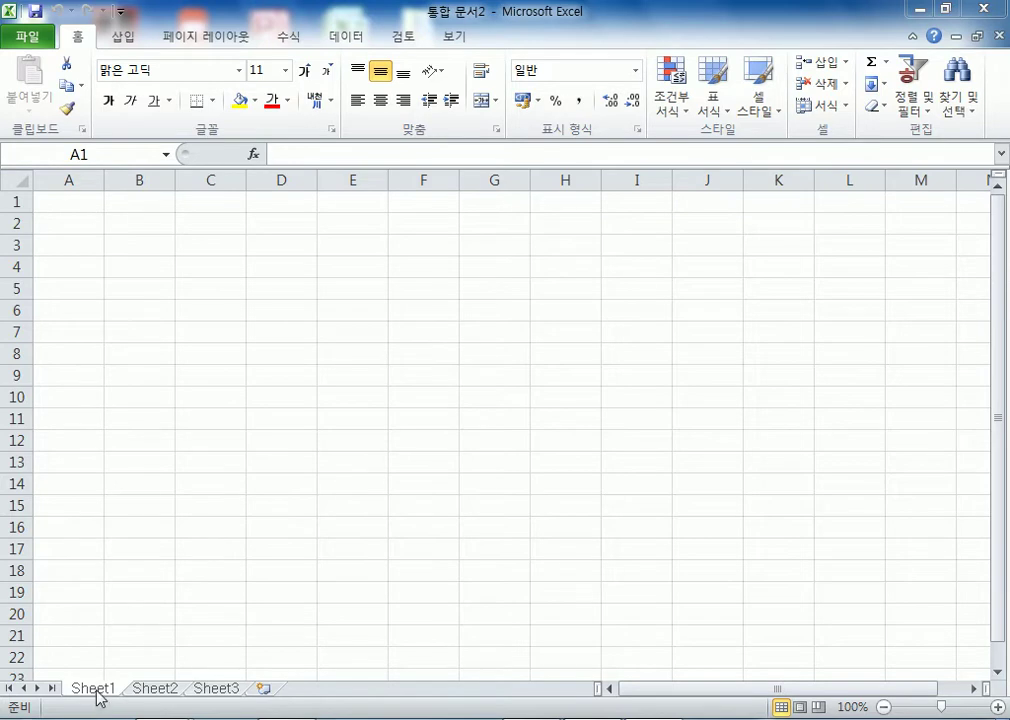
- Answer 아니요 to the installer's restart prompt, then group Sheet1 through Sheet3
click(945, 9)
click(597, 462)
click(650, 452)
click(617, 438)
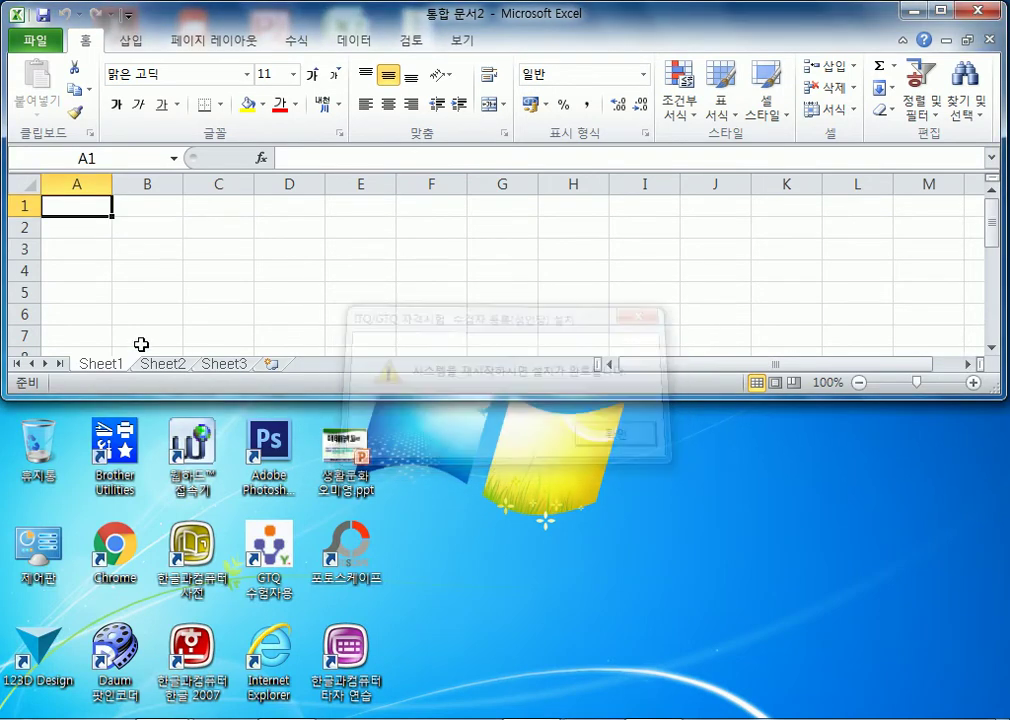
shift+click(230, 365)
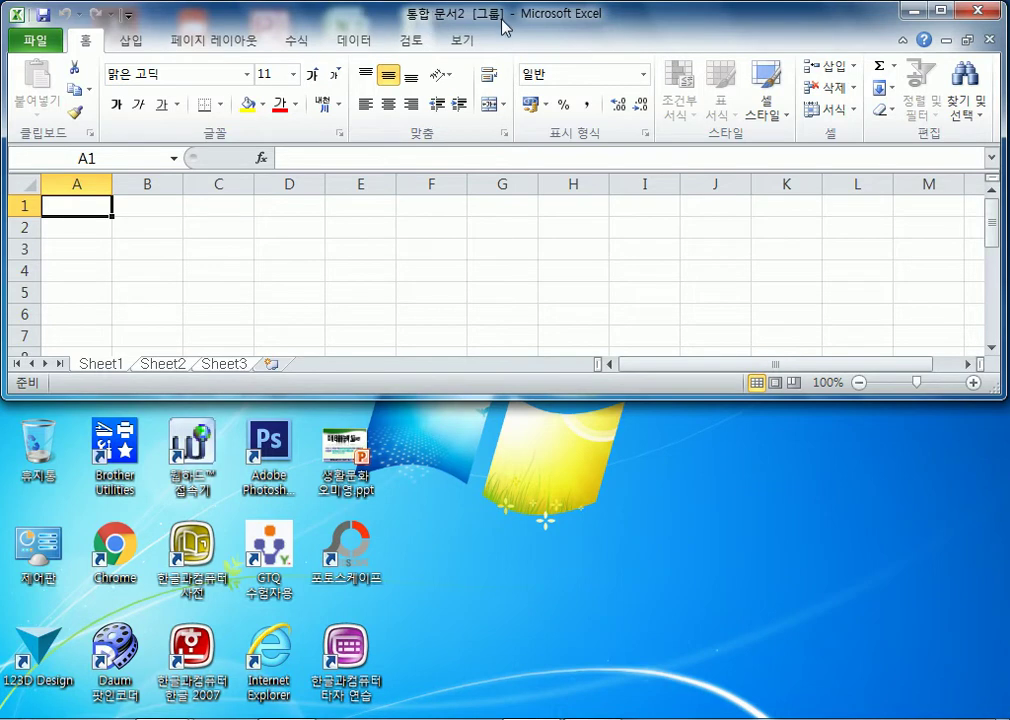
- Set column A's width to 1 through the 열 너비 dialog on all grouped sheets
click(75, 182)
right_click(75, 183)
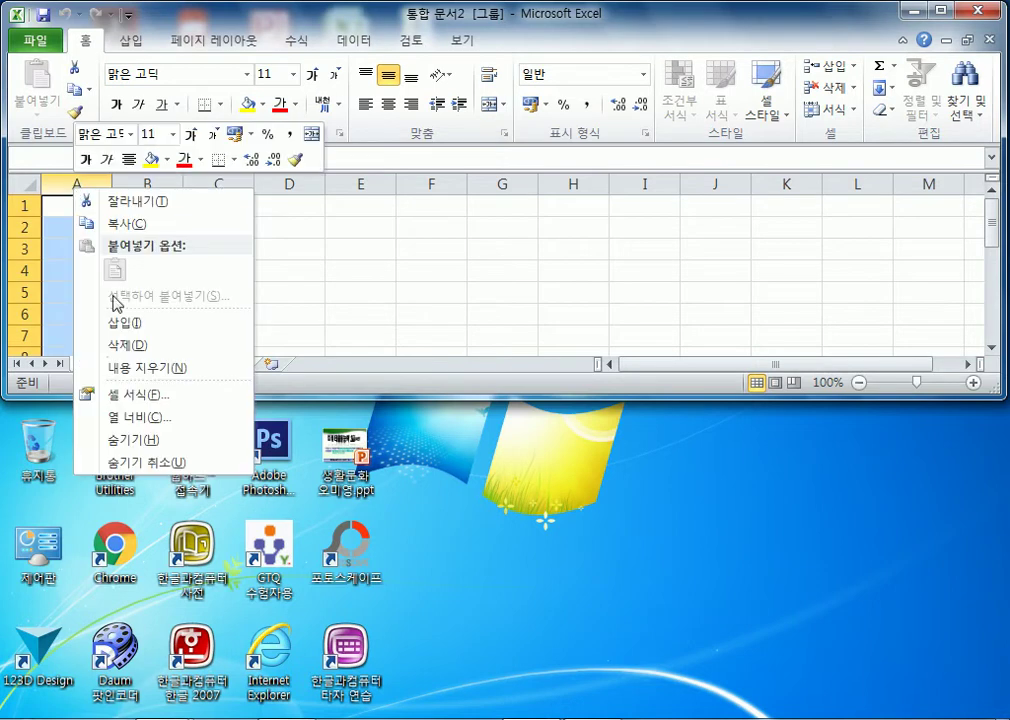
click(131, 417)
text(1)
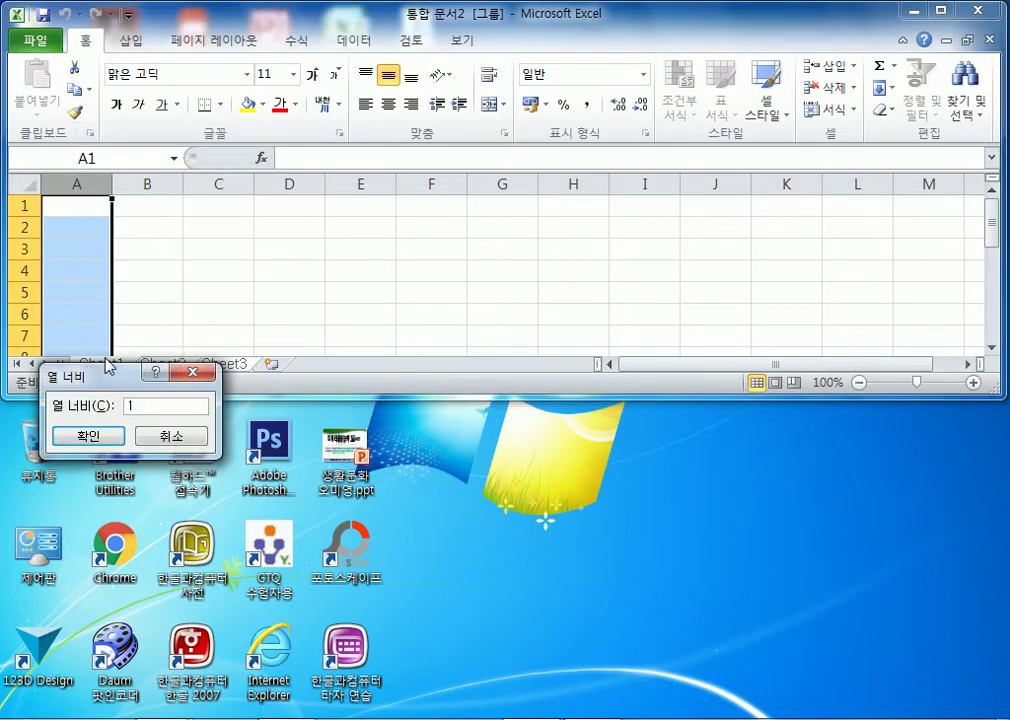
drag(88, 384, 248, 262)
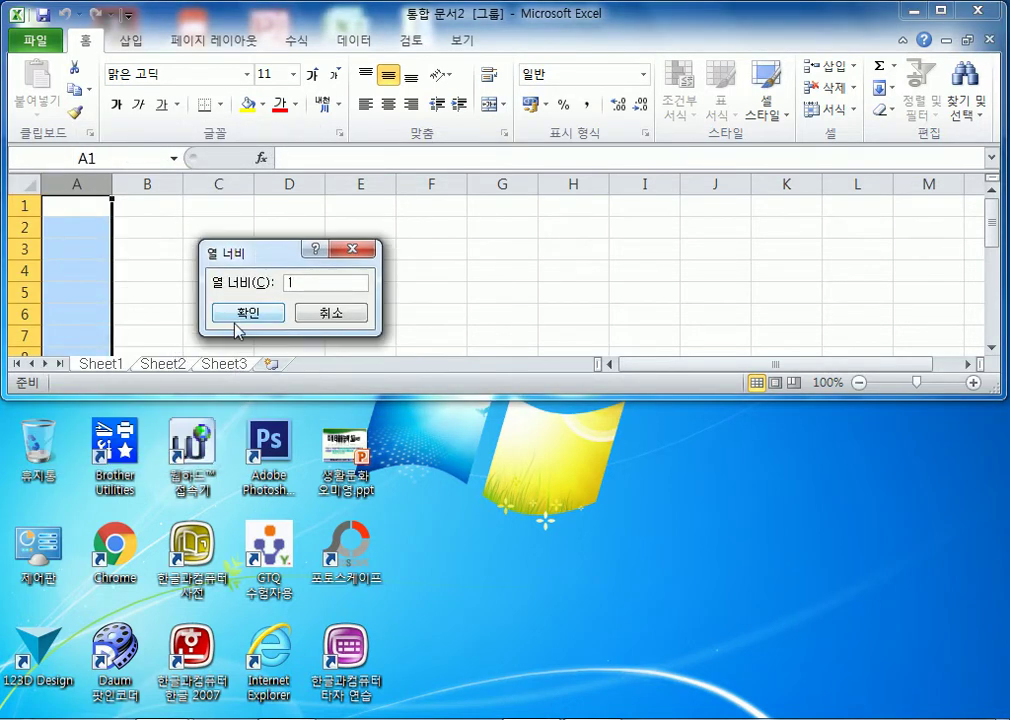
click(212, 331)
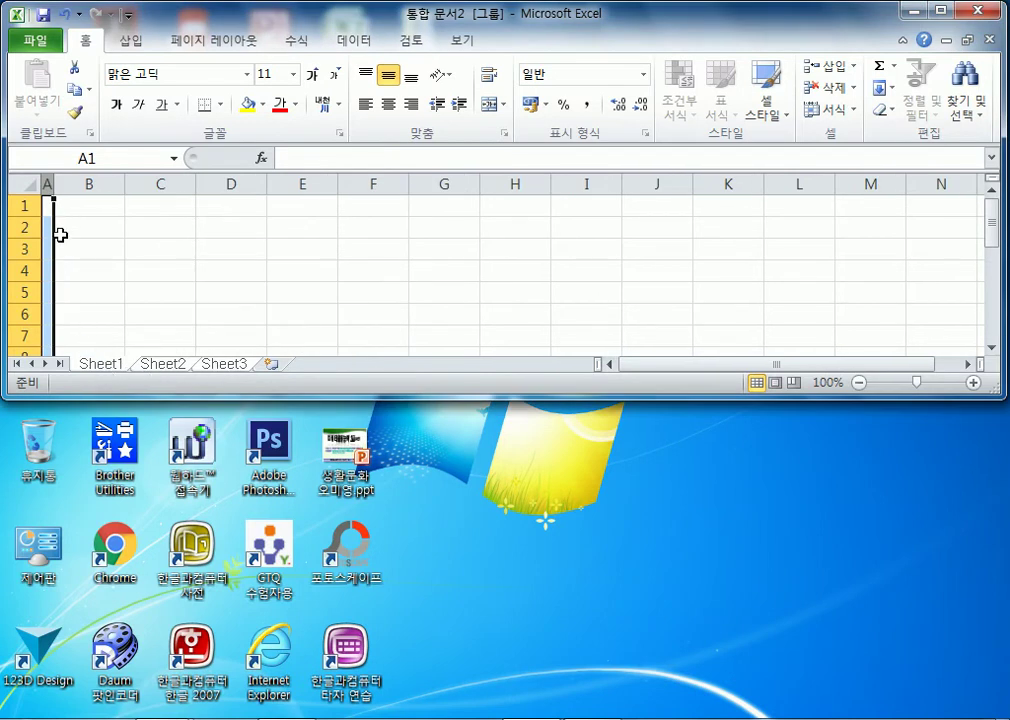
- Rename the sheet tabs to 제3작업, 제2작업 and 제1작업
double_click(233, 370)
text(제3자)
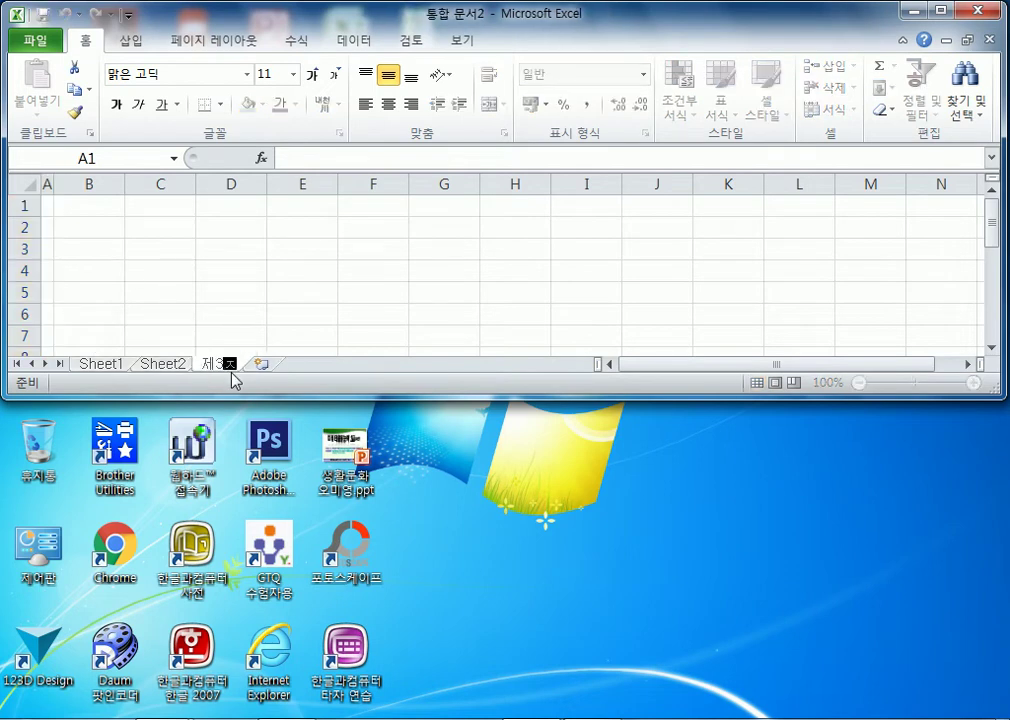
text(ㄱ대)
key(Return)
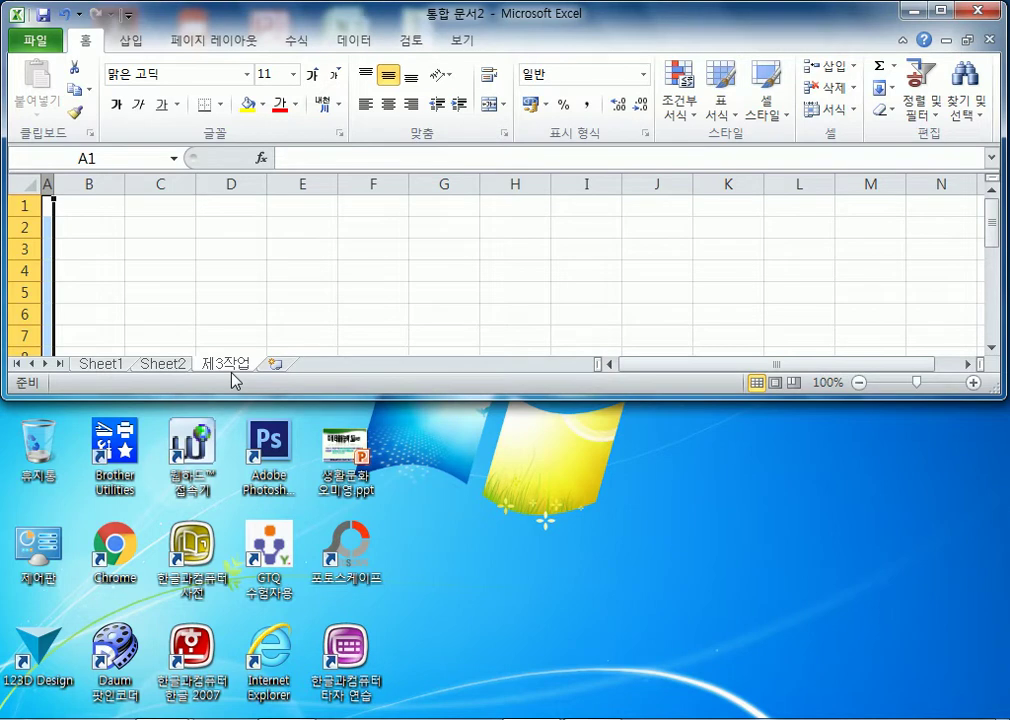
double_click(174, 369)
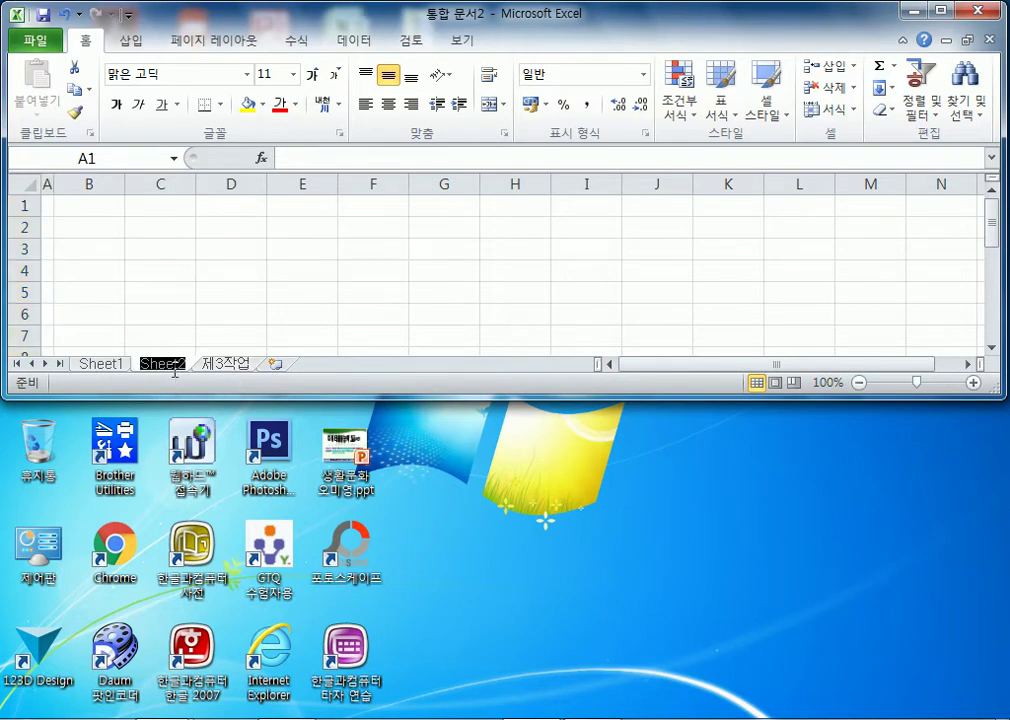
text(제2작업)
key(Return)
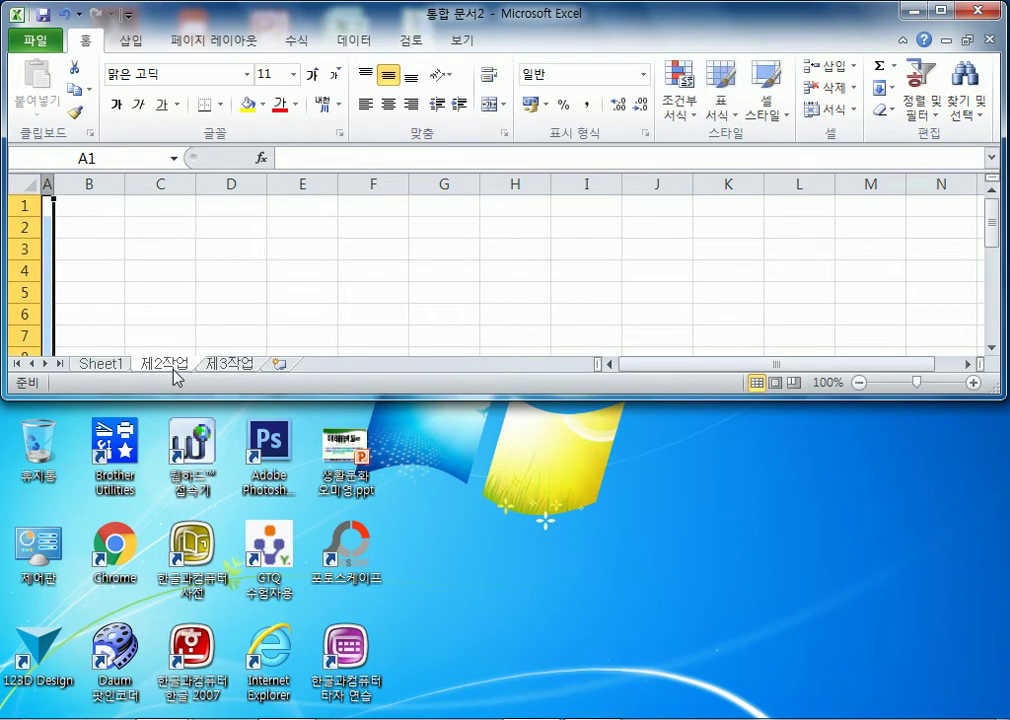
double_click(104, 364)
text(제1작업)
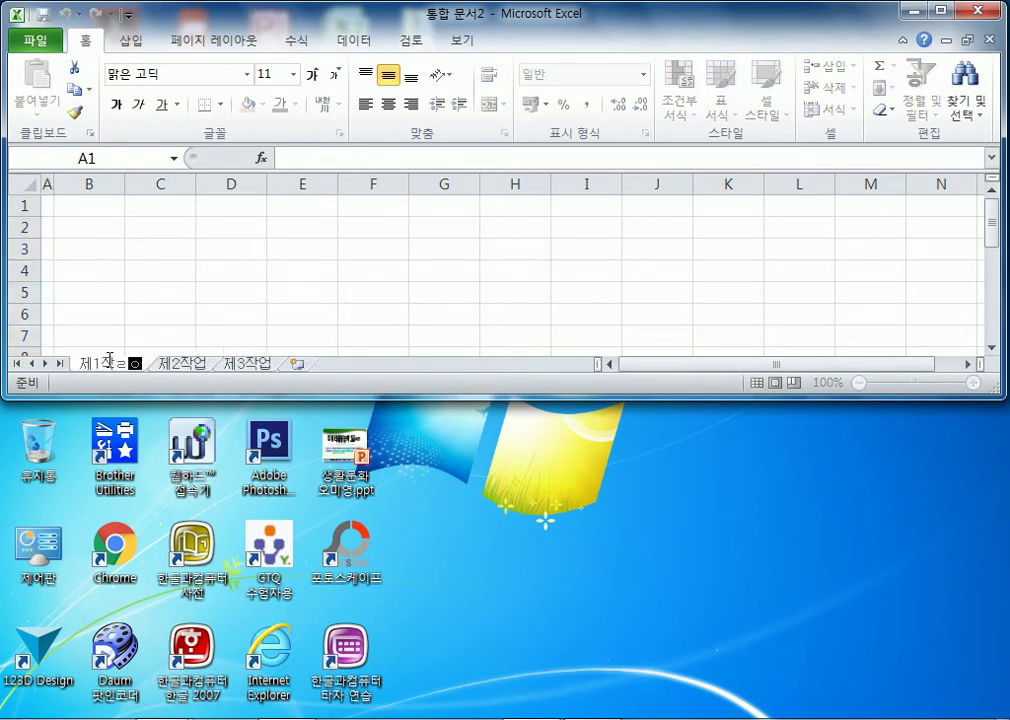
key(Return)
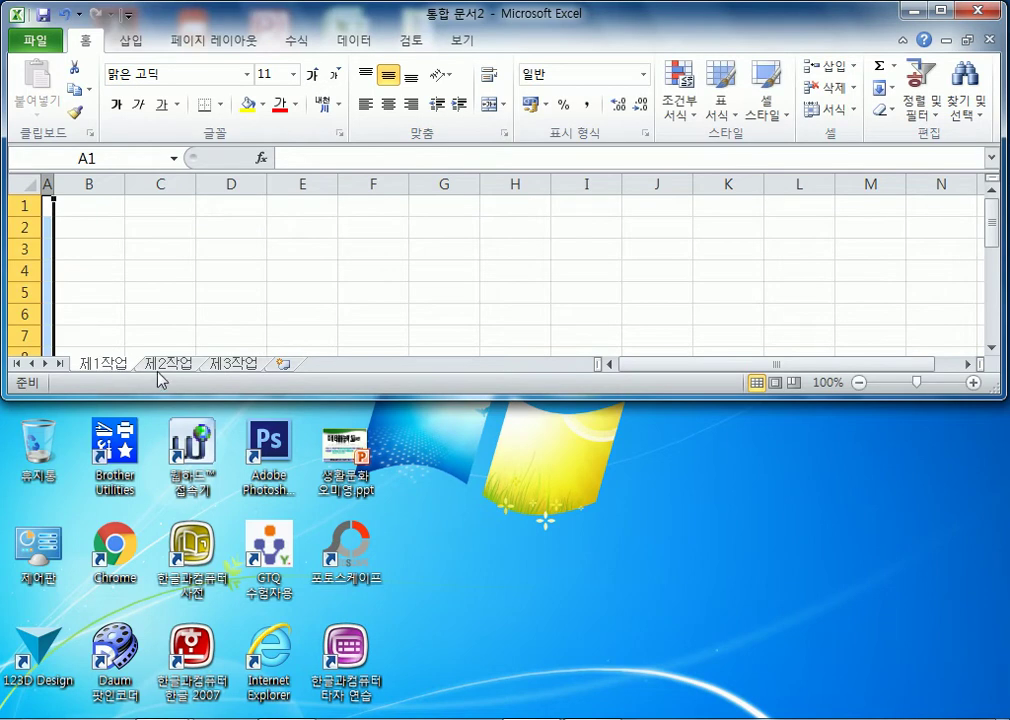
- Make B2 the active cell on each sheet, return to 제1작업, and maximize the window
click(81, 232)
click(166, 364)
click(88, 232)
click(225, 364)
click(90, 228)
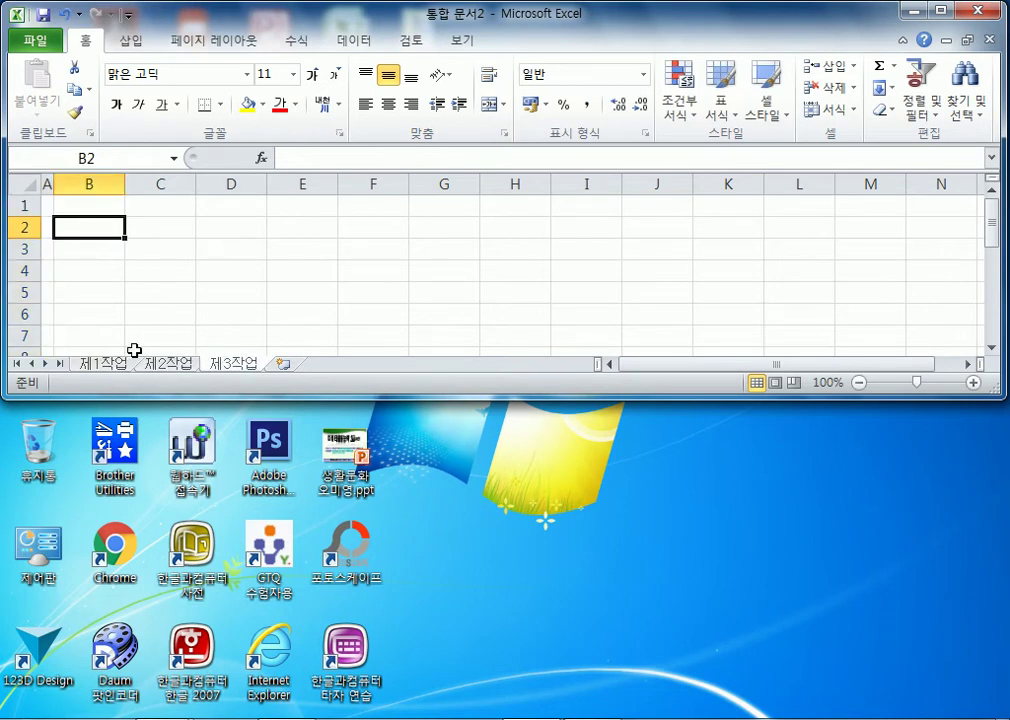
click(112, 364)
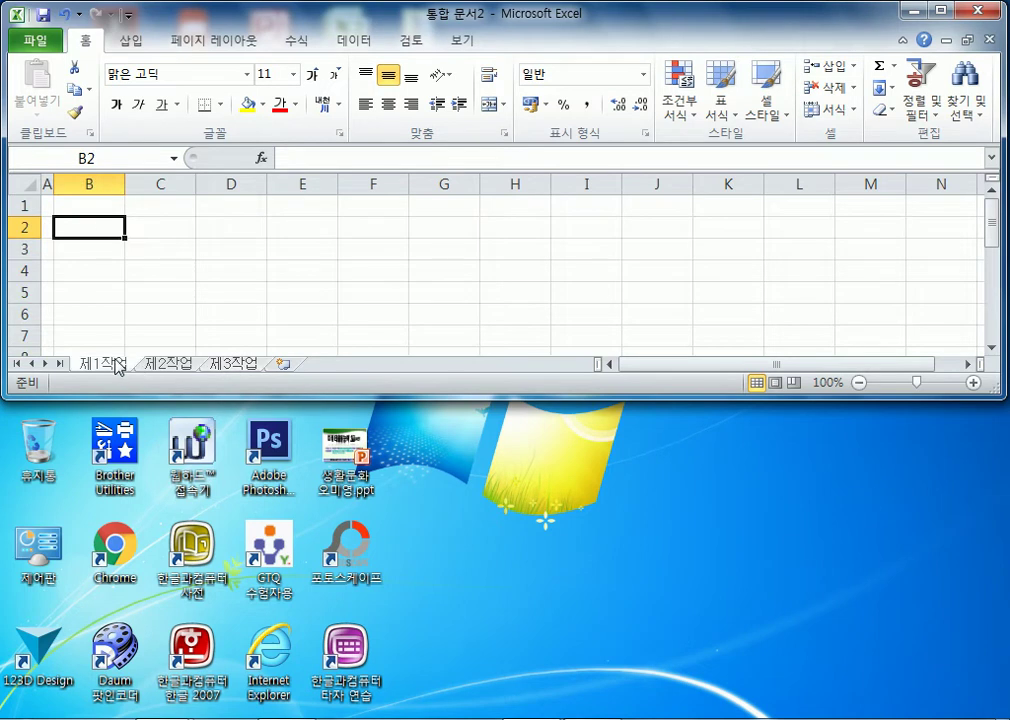
click(940, 10)
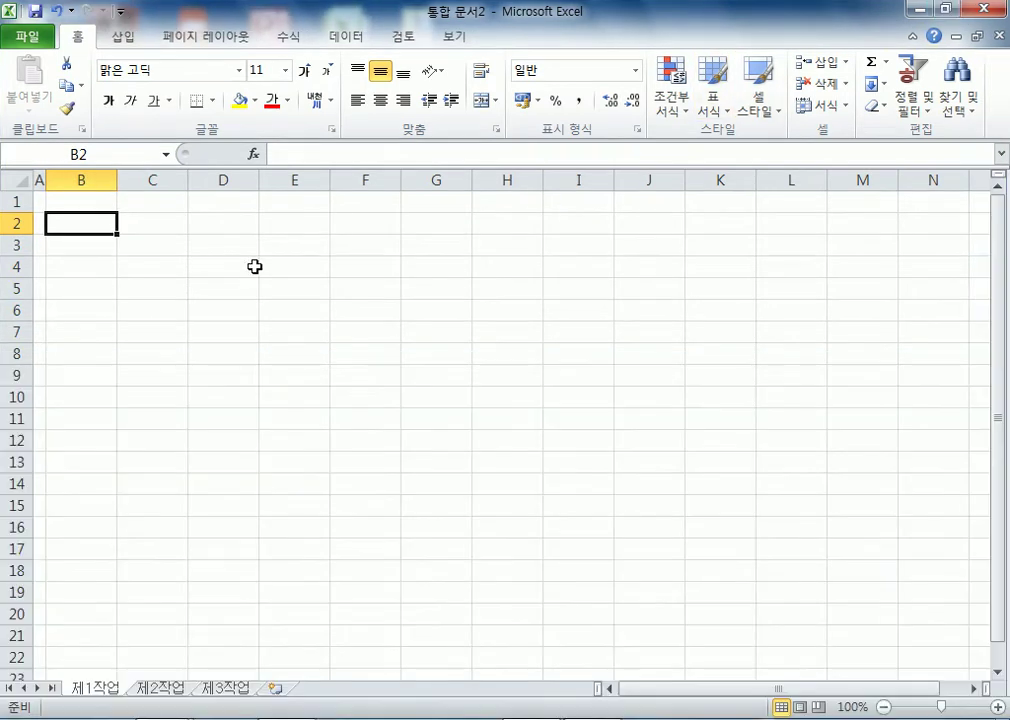
- Format the entire 제1작업 sheet in 굴림 with centered text, ending at cell B4
click(9, 177)
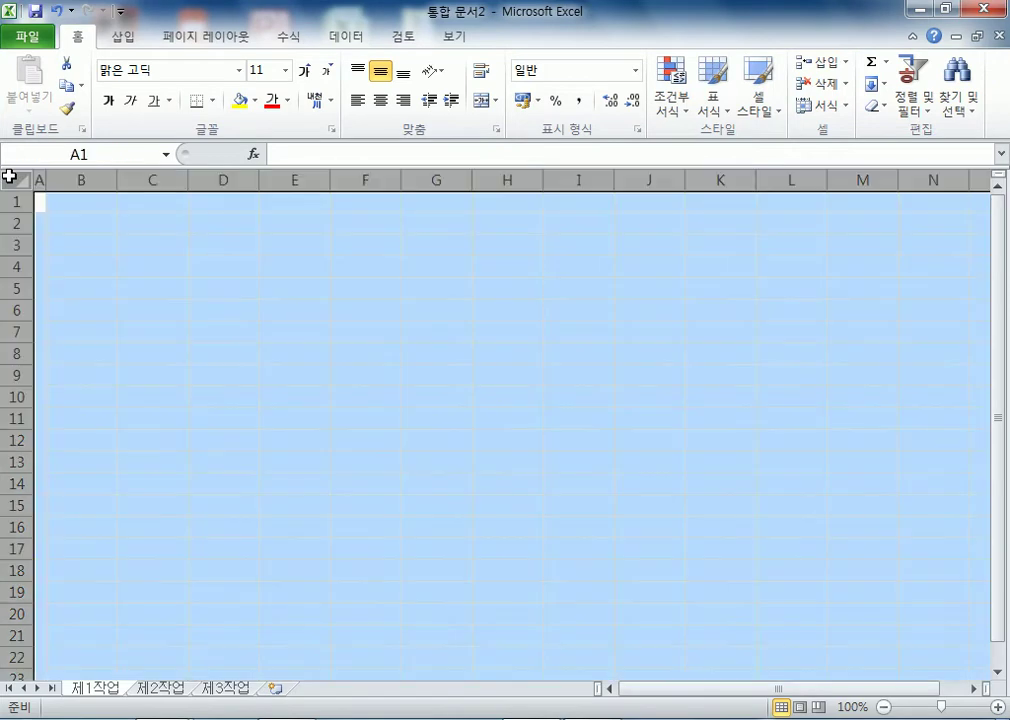
click(170, 72)
text(ㄱ)
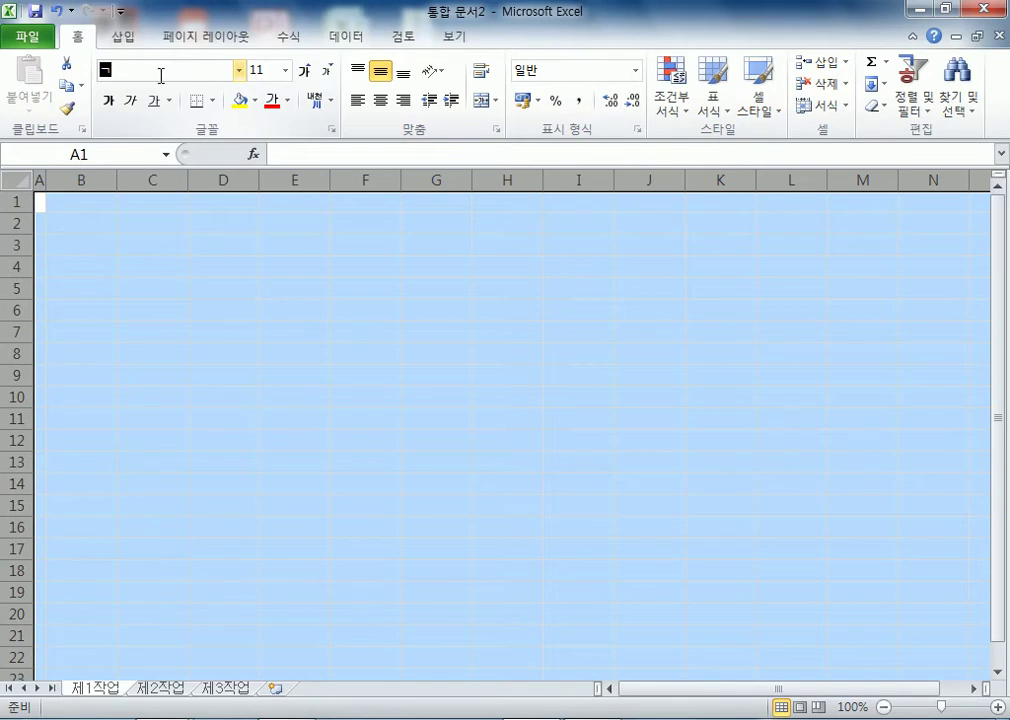
text(굴림)
key(Return)
click(381, 102)
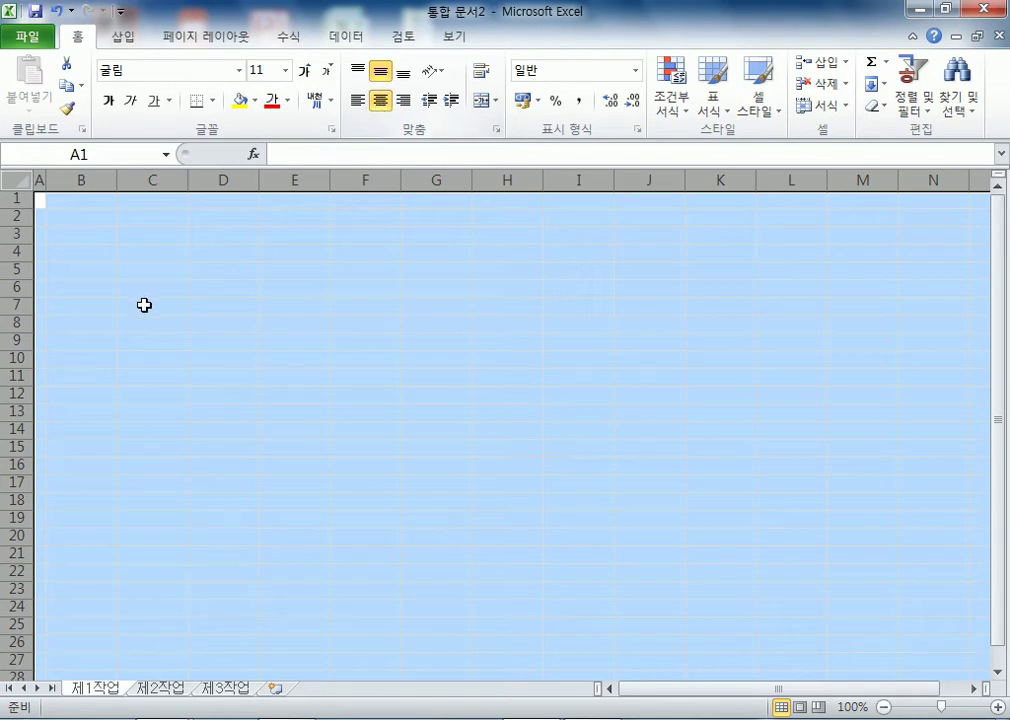
click(66, 252)
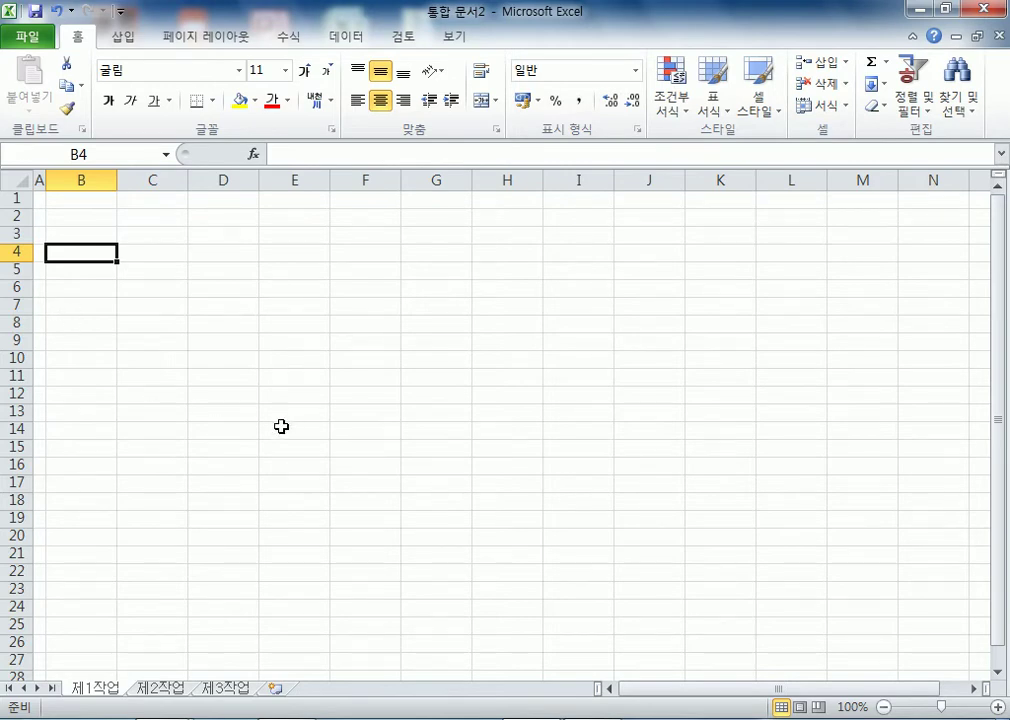
- Enter the headers 강사명, 강좌명, 분류 and 시간 in B4:E4
text(rkdtk)
key(Escape)
key(Hangul)
text(강사명)
key(Tab)
text(강좌며명)
key(Tab)
text(분류)
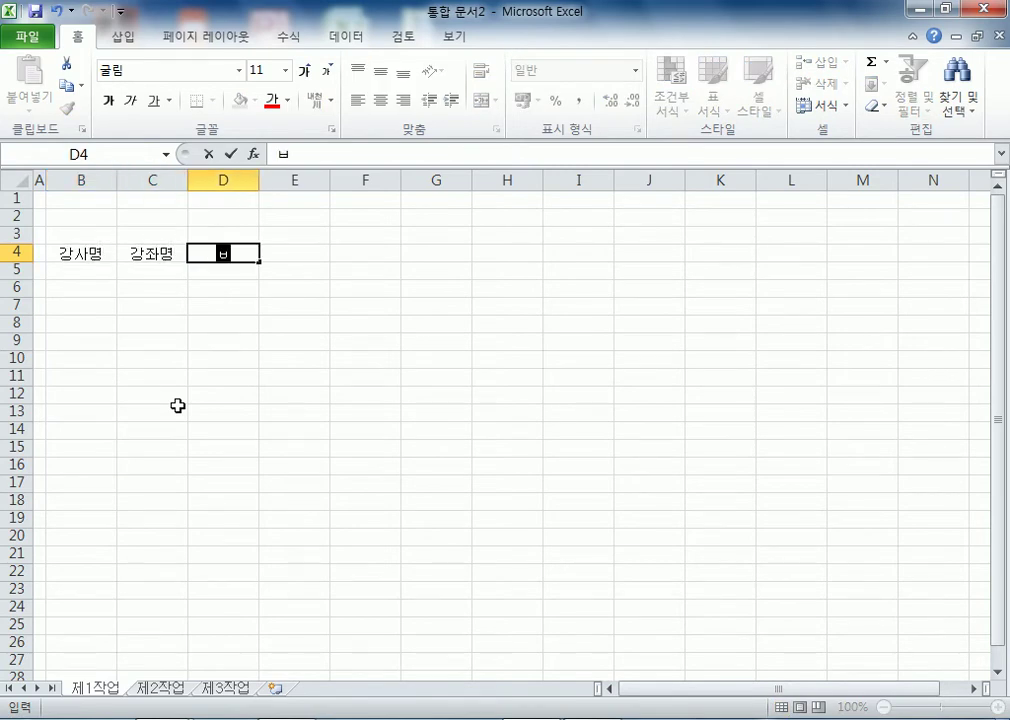
key(Tab)
text(시간)
key(Tab)
- Enter the two-line headers 모집정원(명), 모집인원(명) and 수강료(단위:원) in F4:H4
text(모집벼)
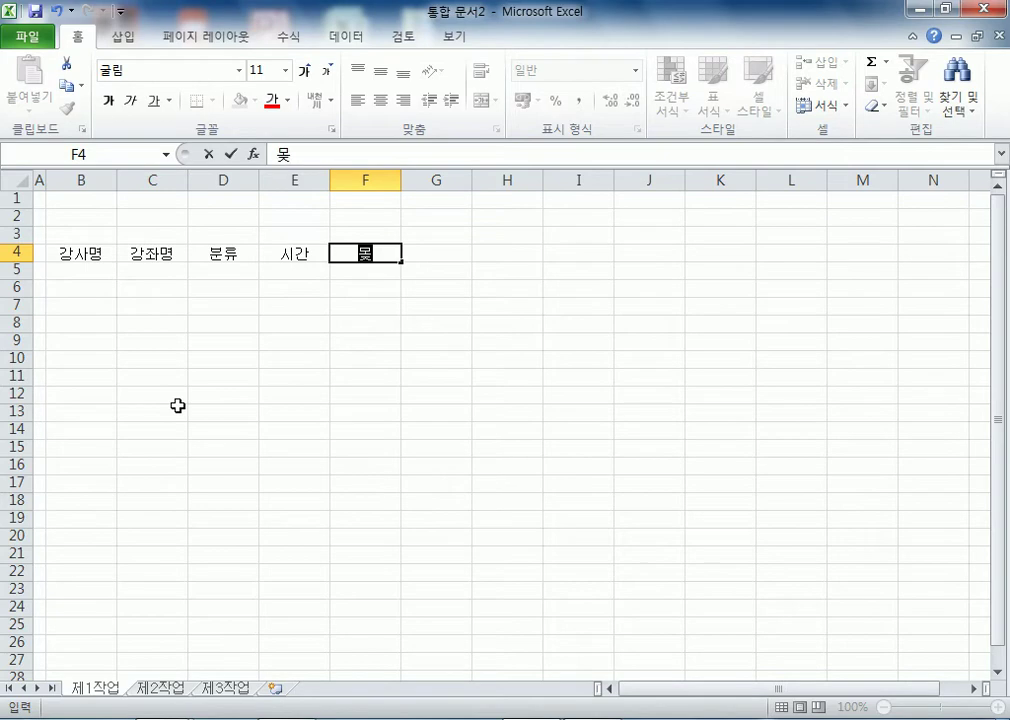
key(BackSpace)
key(BackSpace)
text(정원)
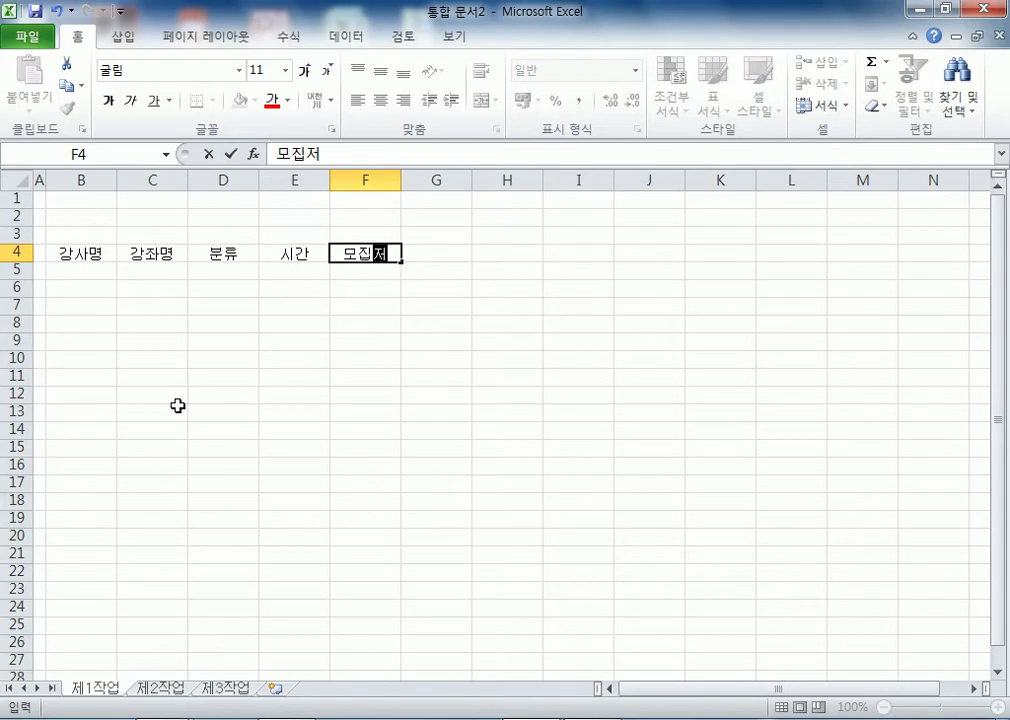
key(alt+Return)
text((명))
key(Tab)
text(몰ㅈㅣㅂ)
key(Escape)
text(모집인)
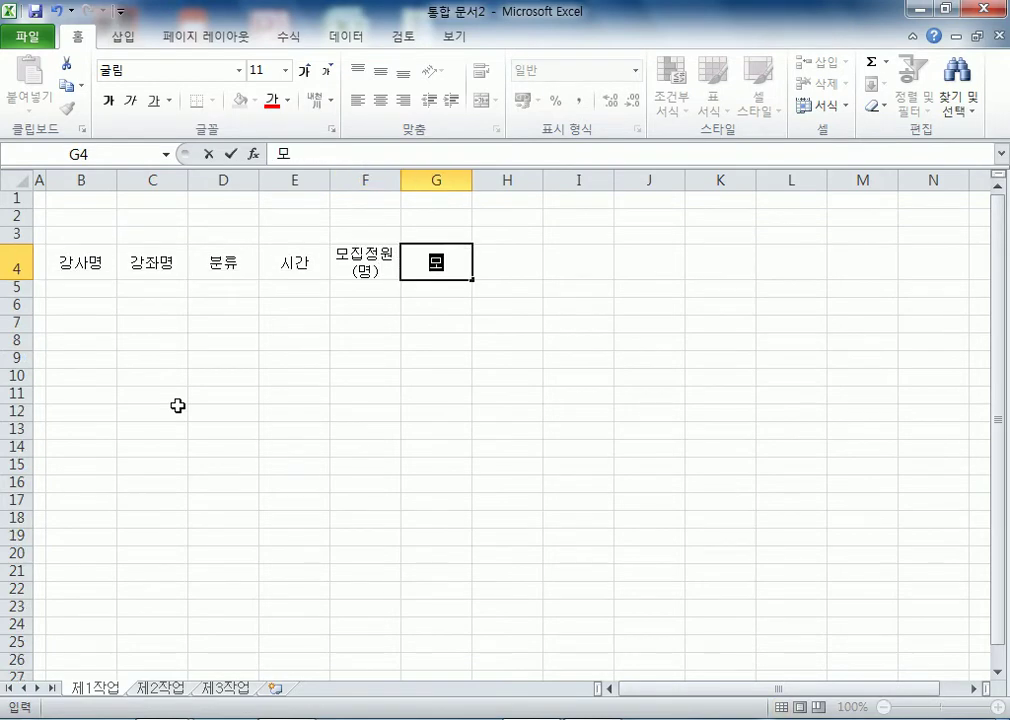
text(원)
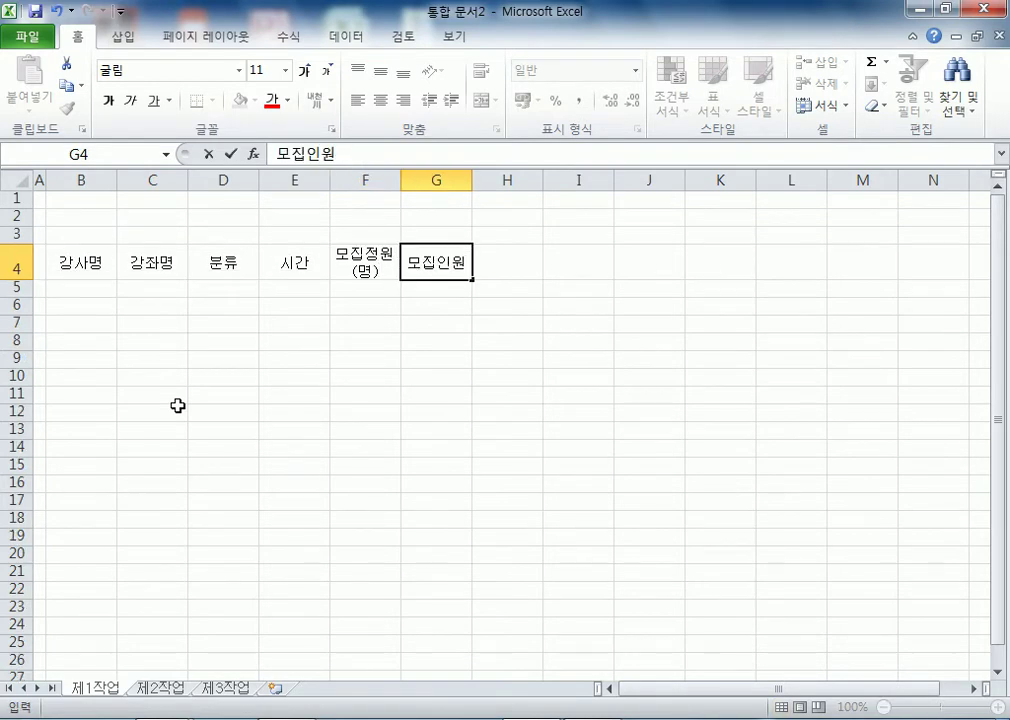
key(alt+Return)
text((ㅁㅕㅇ))
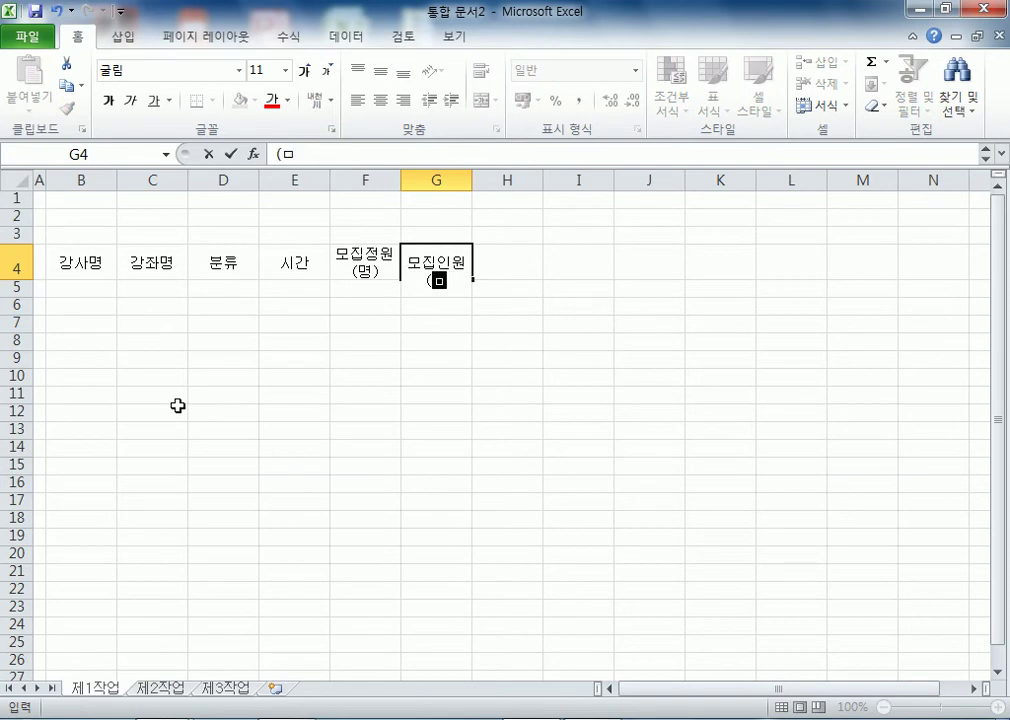
key(Tab)
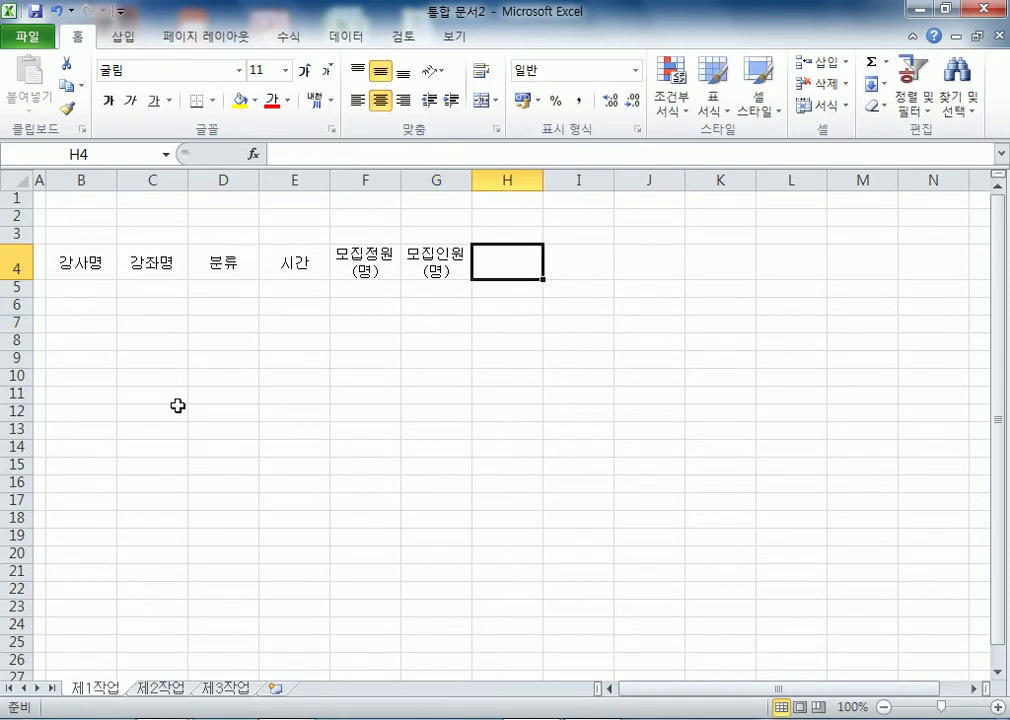
text(수강ㄹㅛ)
key(alt+Return)
text((ㄷㅏㄴㅇㅜㅣ:)
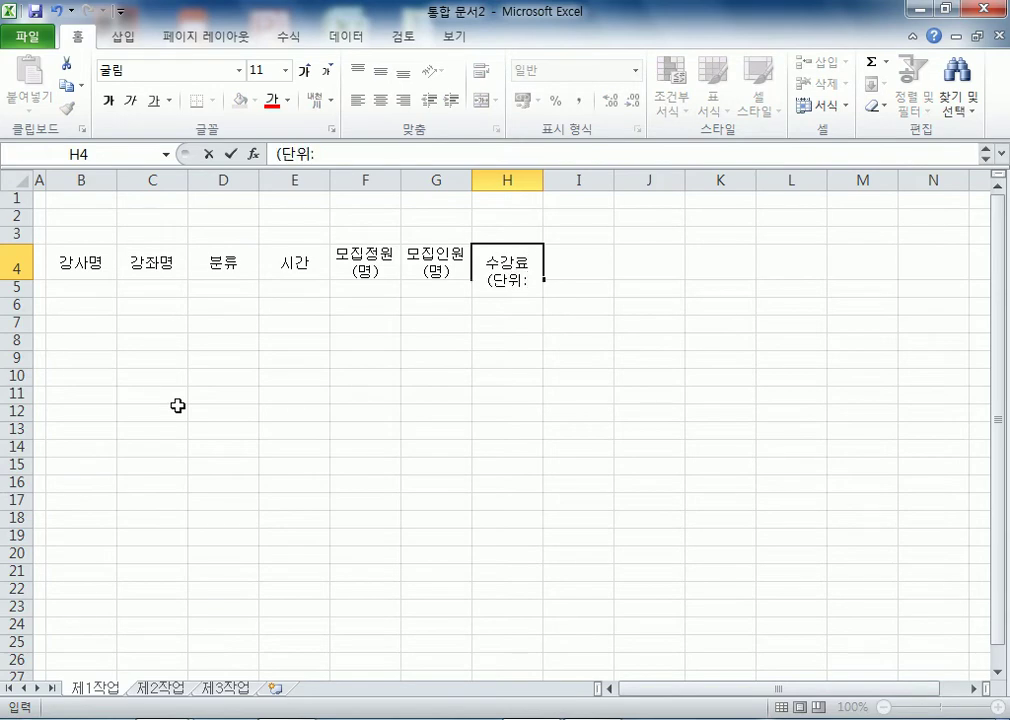
text(ㅇㅜㅓㄴ))
key(Tab)
- Enter 모집률 and 비고 in I4:J4, then select from B5 downward for data entry
text(ㅁㅗㅈㅣㅂ)
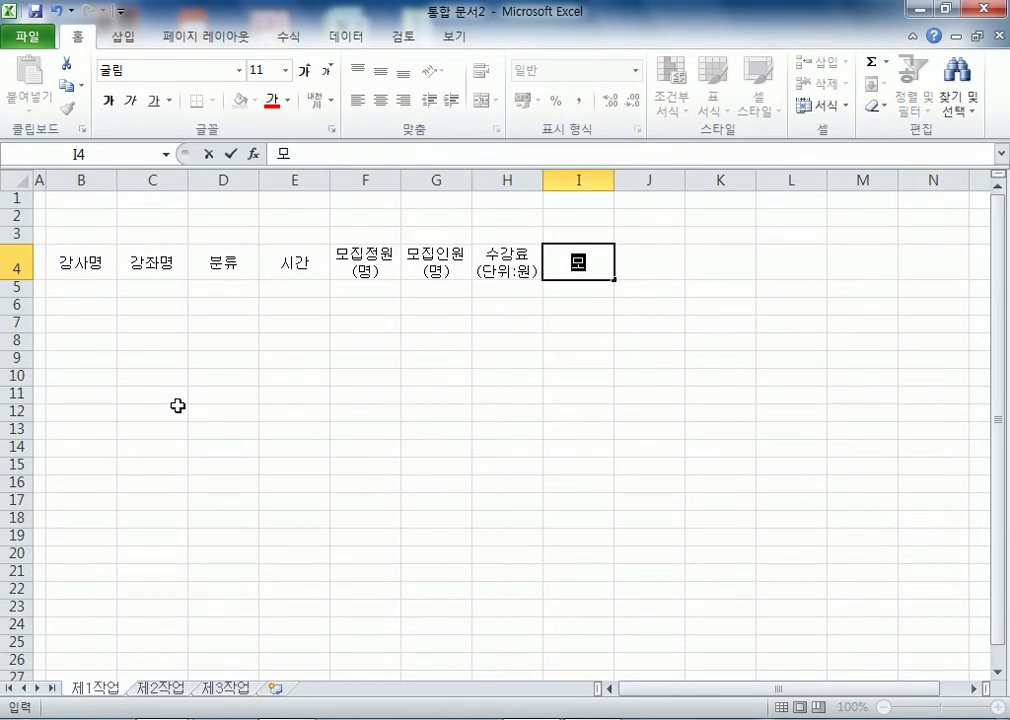
text(ㄹㅠㄹ)
key(Tab)
text(ㅂㅣㄱㅗ)
key(Return)
key(shift+Down)
key(shift+Down)
key(shift+Down)
key(shift+Down)
key(shift+Down)
key(shift+Down)
key(shift+Down)
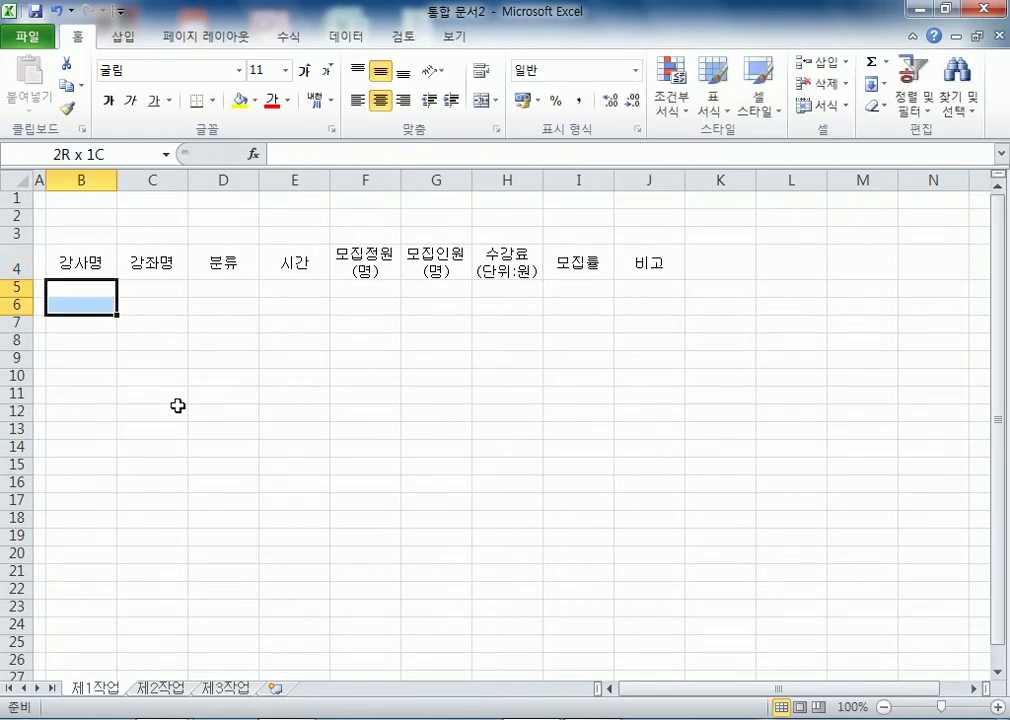
- Extend the selection to B5:H12 and enter the eight instructor names in B5:B12
key(shift+Right)
key(shift+Right)
key(shift+Right)
key(shift+Right)
key(shift+Right)
key(shift+Right)
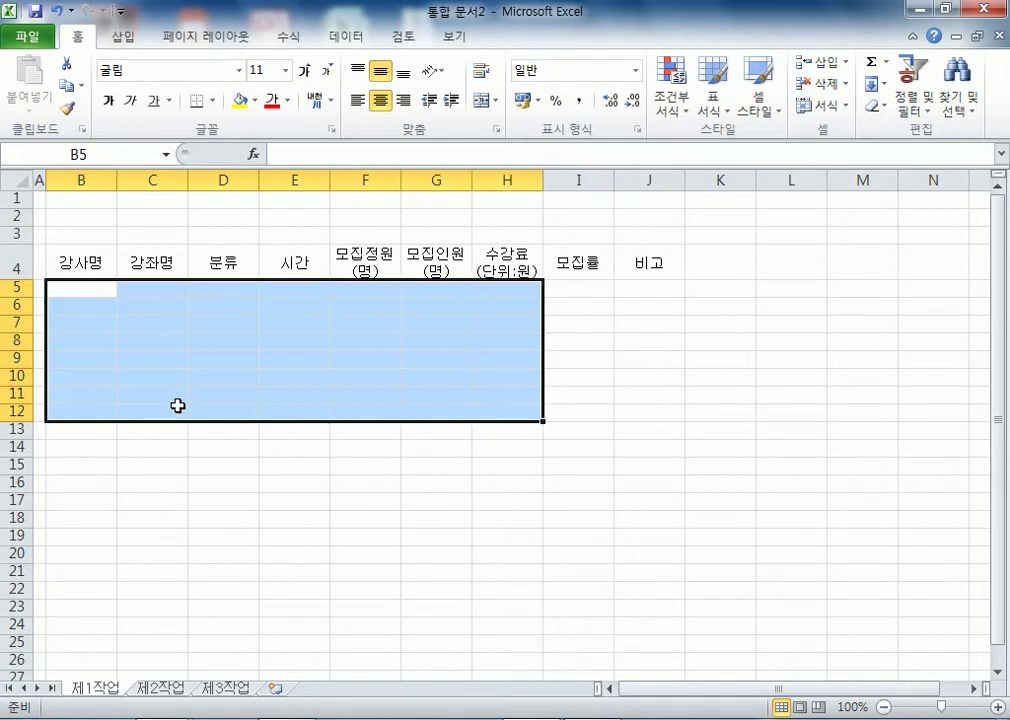
key(Return)
key(Return)
key(Return)
key(Return)
key(Return)
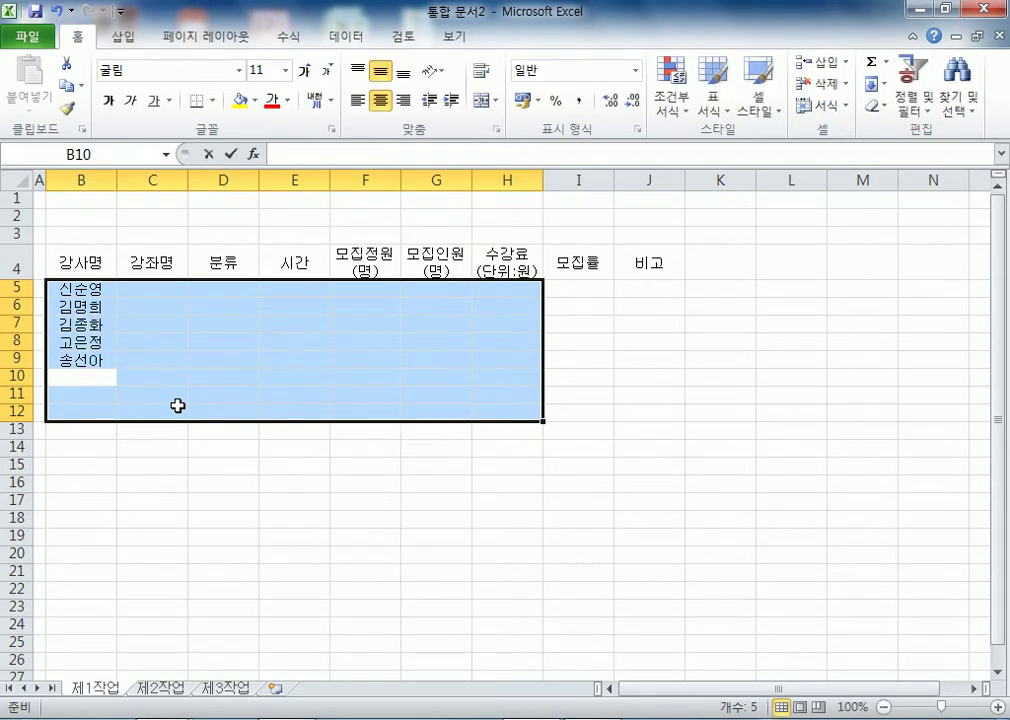
key(Return)
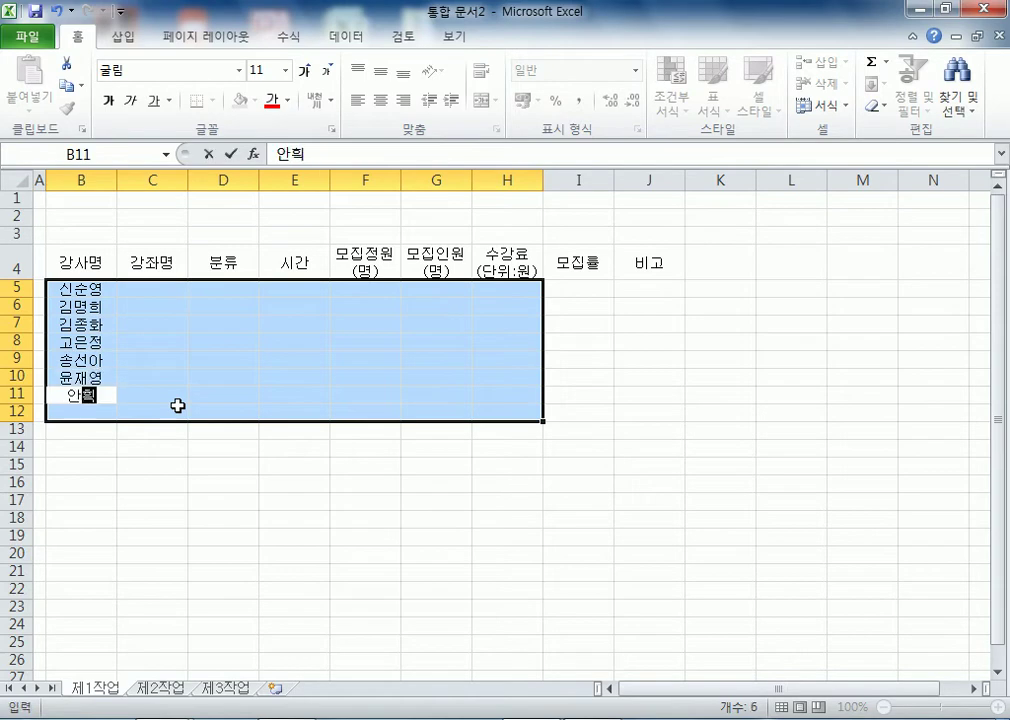
key(Return)
text(정ㅇ)
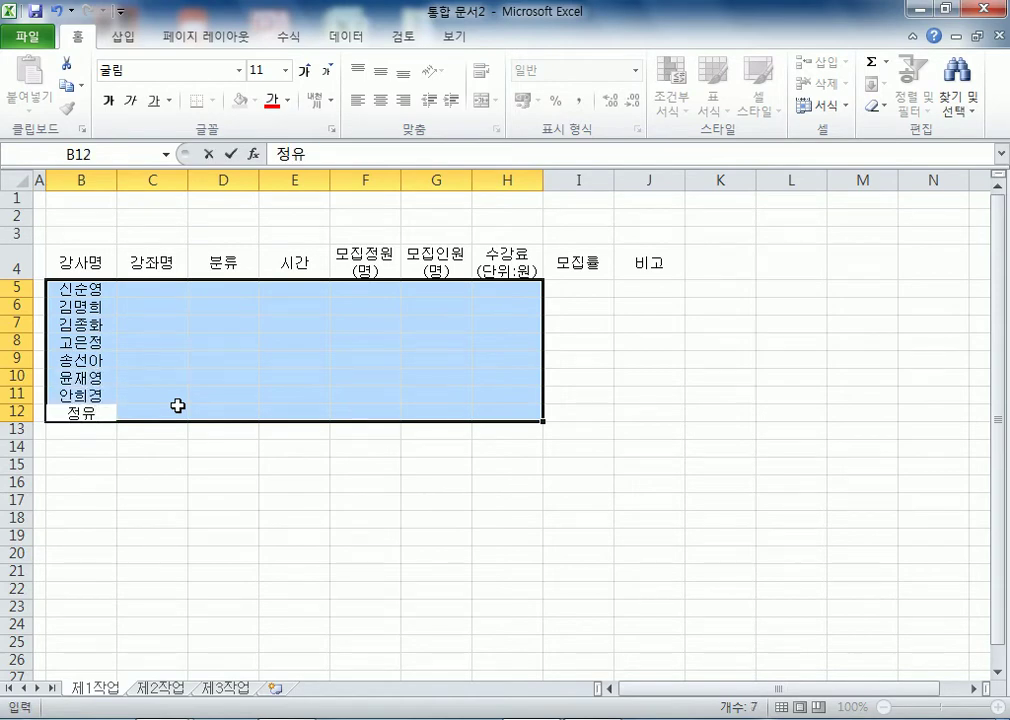
text(정)
key(Return)
- Enter course names in C5:C12: 창의미술, 우클렐레, 만화그리기, 종이접기, 바이올린, 창의논술, 플룻, POP예쁜글씨
text(창의미술)
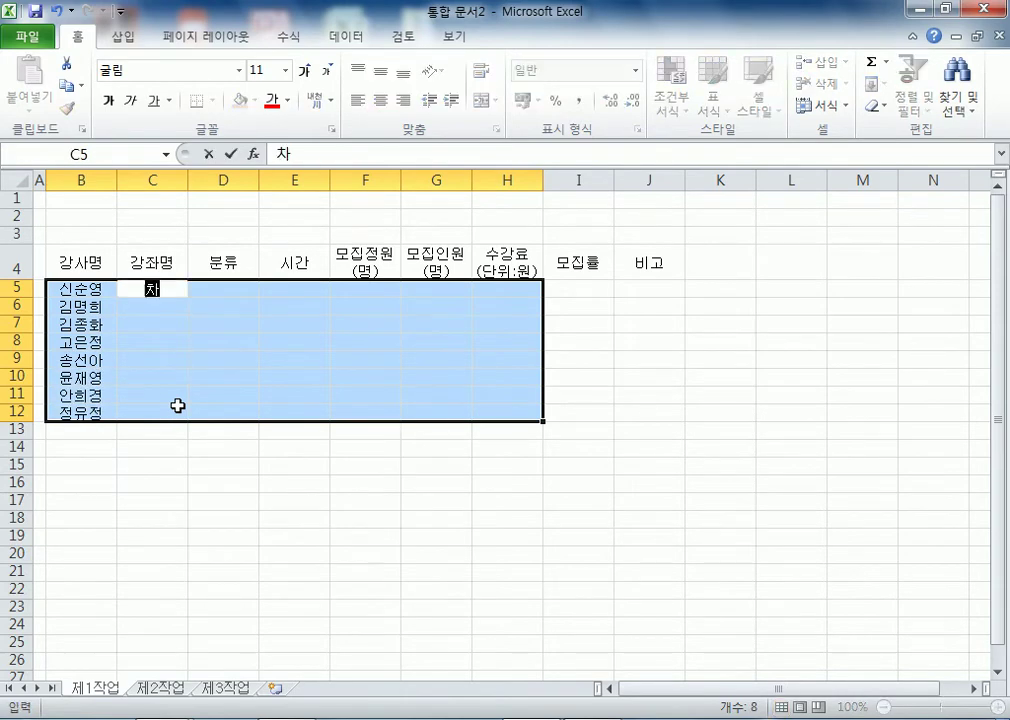
key(Return)
text(ㅇㅜㅠ)
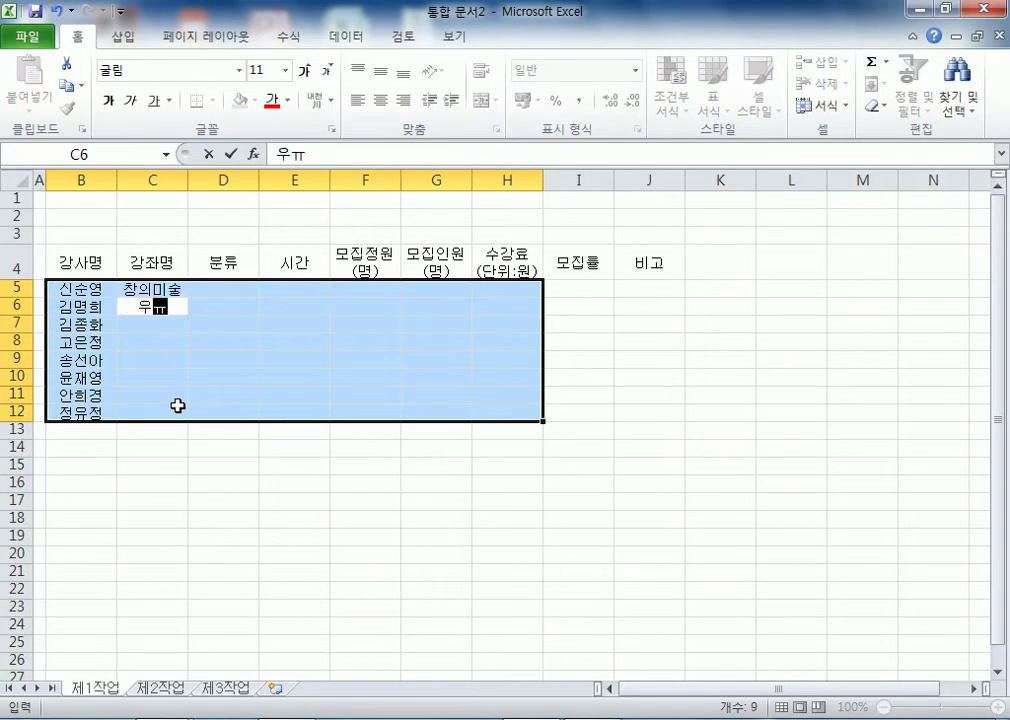
key(BackSpace)
text(클레)
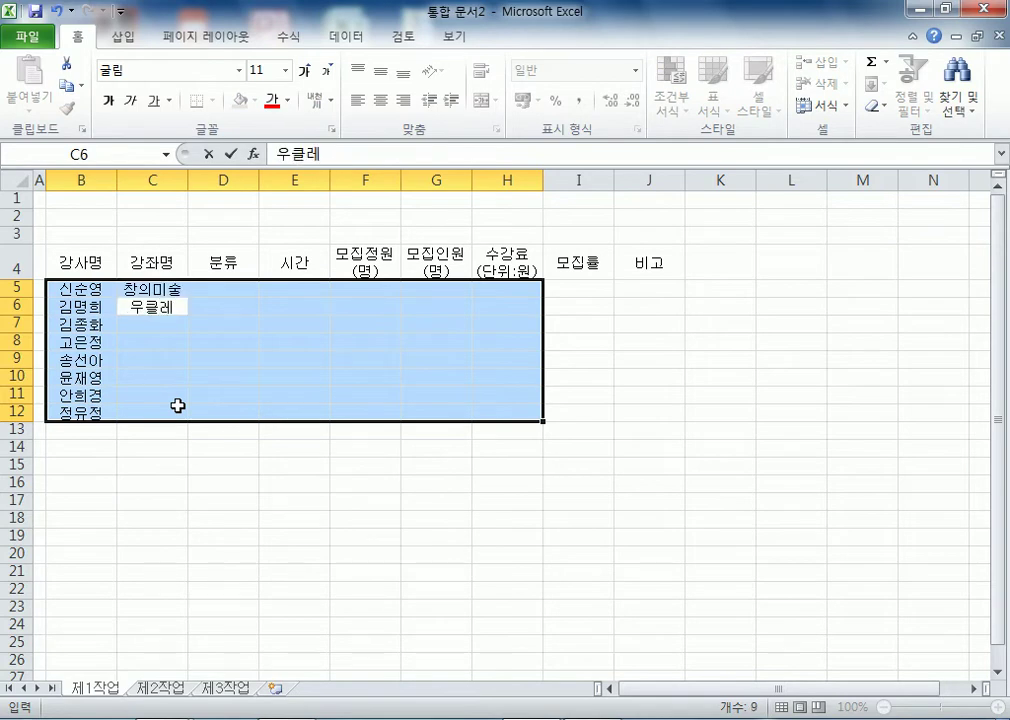
text(ㄹ레)
key(Return)
text(많ㅘ그리기)
key(Return)
text(종잇)
text(접기)
key(Return)
text(바이오ㄹ리ㄴ)
key(Return)
text(창의논수ㅠㄹ)
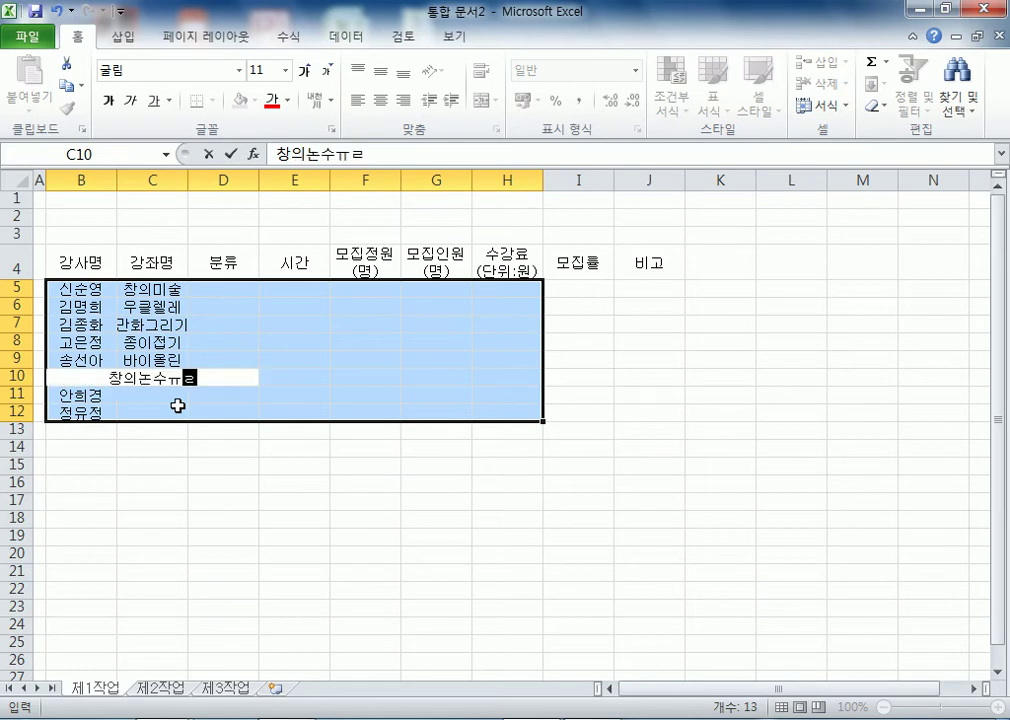
key(BackSpace)
key(BackSpace)
text(ㄹ)
key(Return)
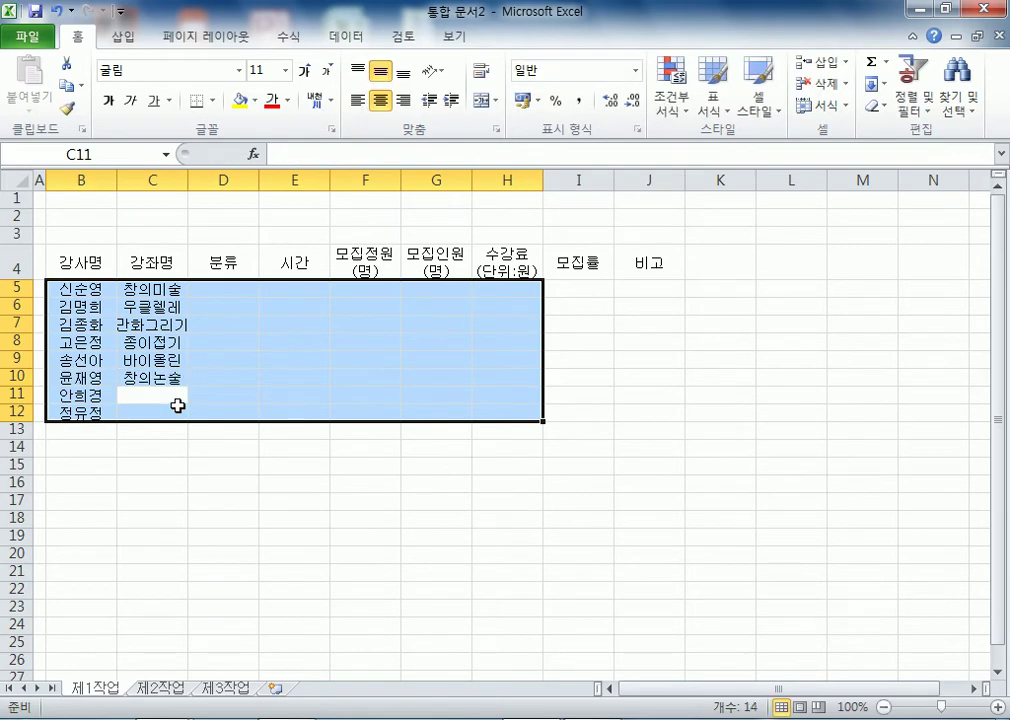
text(플룻)
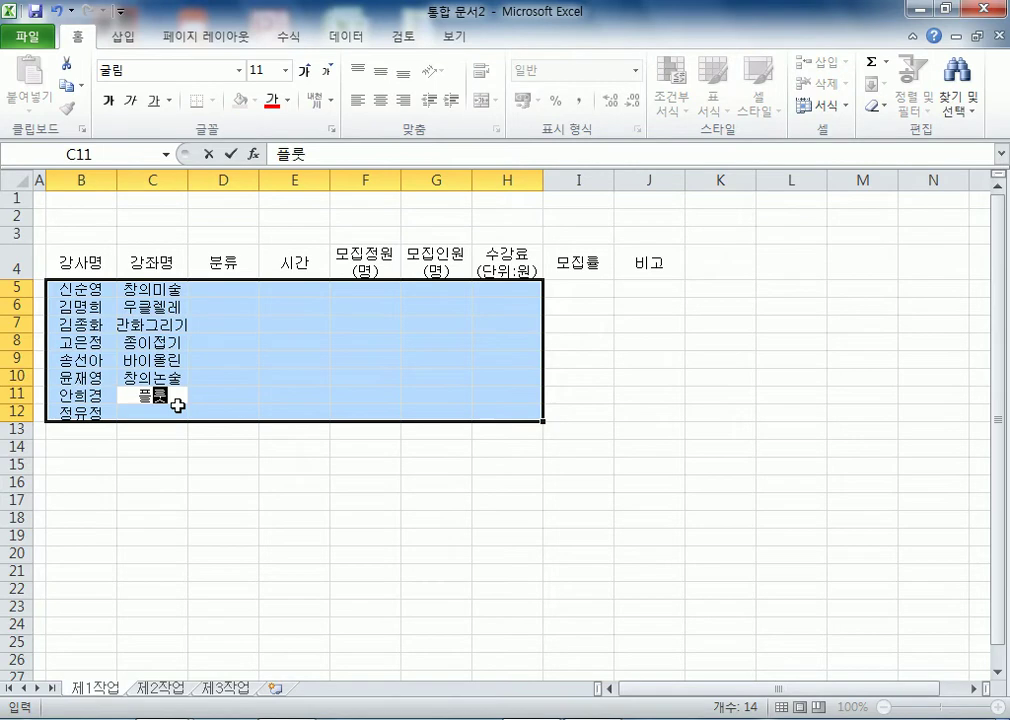
key(Return)
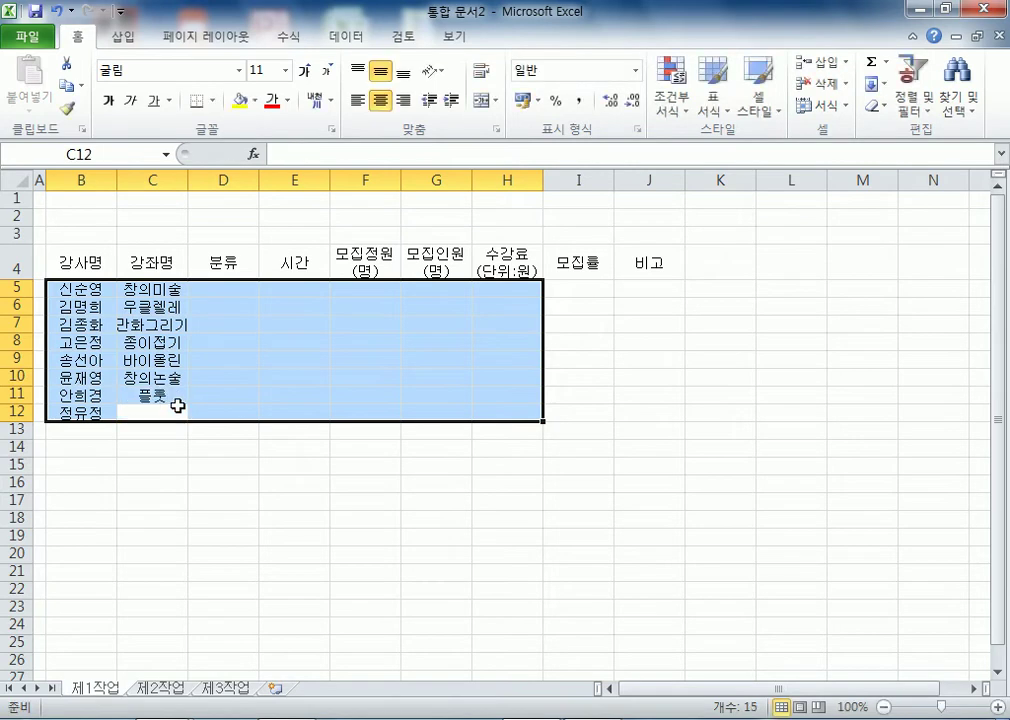
text(pipo)
key(BackSpace)
key(BackSpace)
key(BackSpace)
key(BackSpace)
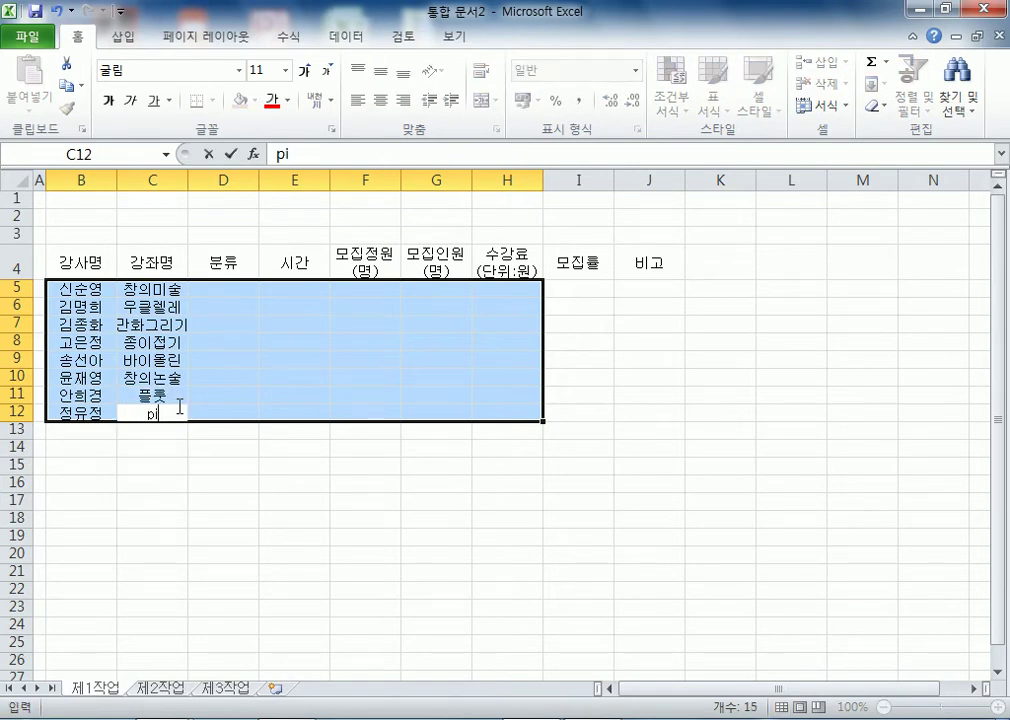
text(POP예쁜글씨)
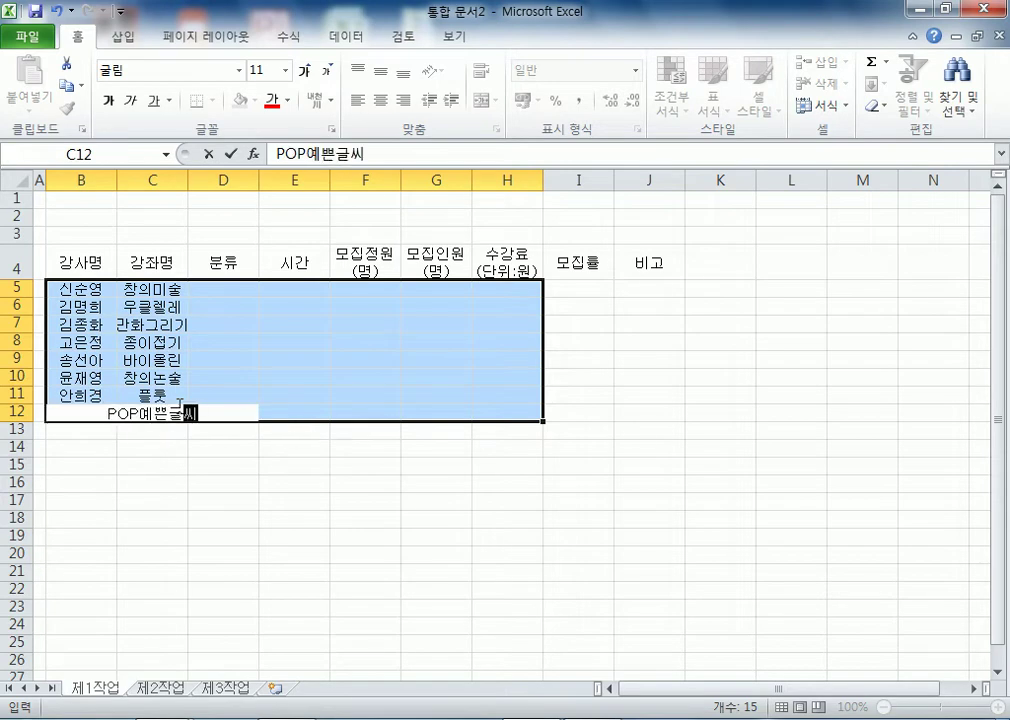
key(Tab)
- Fill categories D5:D12: 창의교실, 음악교실, 미술교실, 미술교실, 음악교실, 창의교실, 음악교실, 미술교실
key(shift+Return)
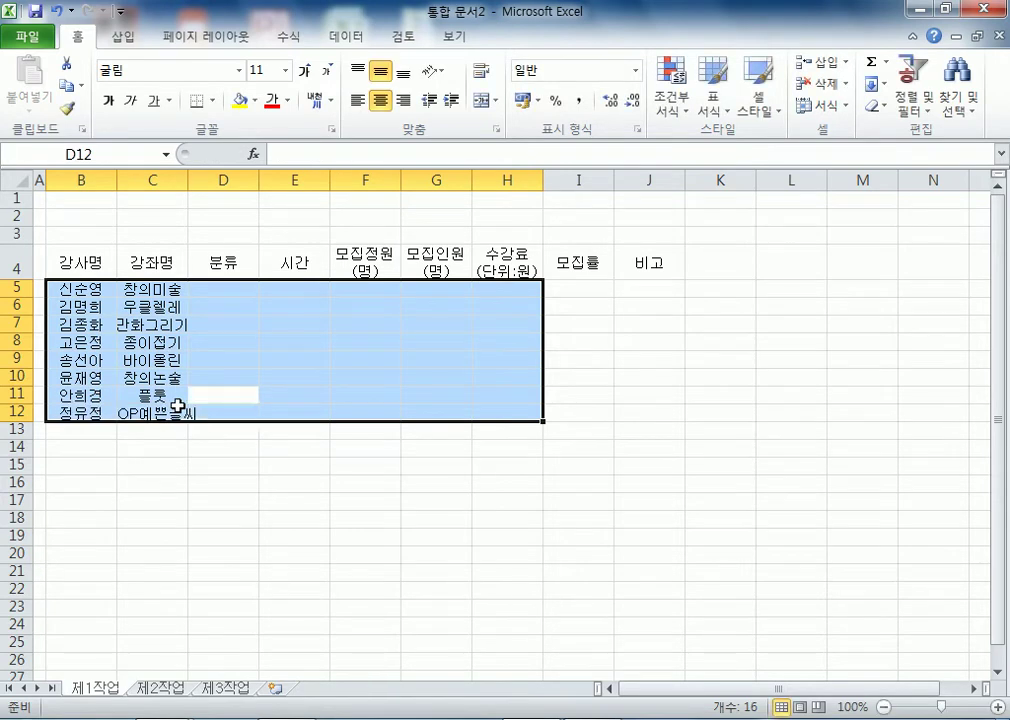
key(shift+Return)
key(shift+Return)
key(shift+Return)
key(shift+Return)
key(shift+Return)
key(shift+Return)
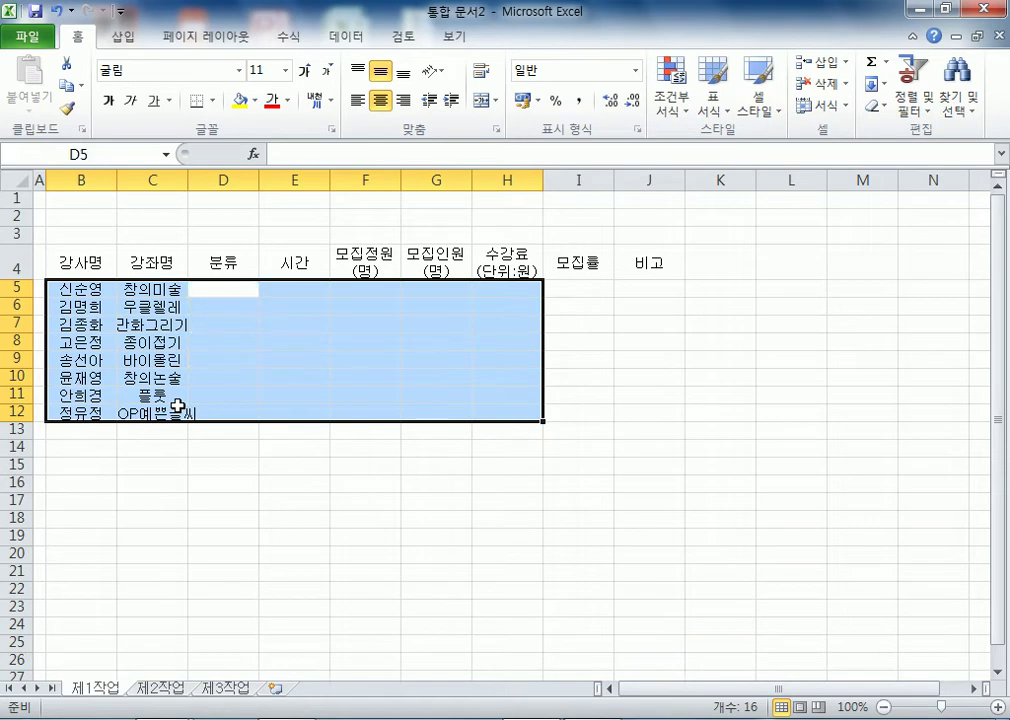
text(창의교실)
key(Return)
text(음악교실)
key(Return)
text(이)
key(BackSpace)
text(미술교실)
key(Return)
text(미술교실)
key(Return)
text(음악교실)
key(Return)
text(차창의교실)
key(Return)
text(음악교실)
key(Return)
text(미)
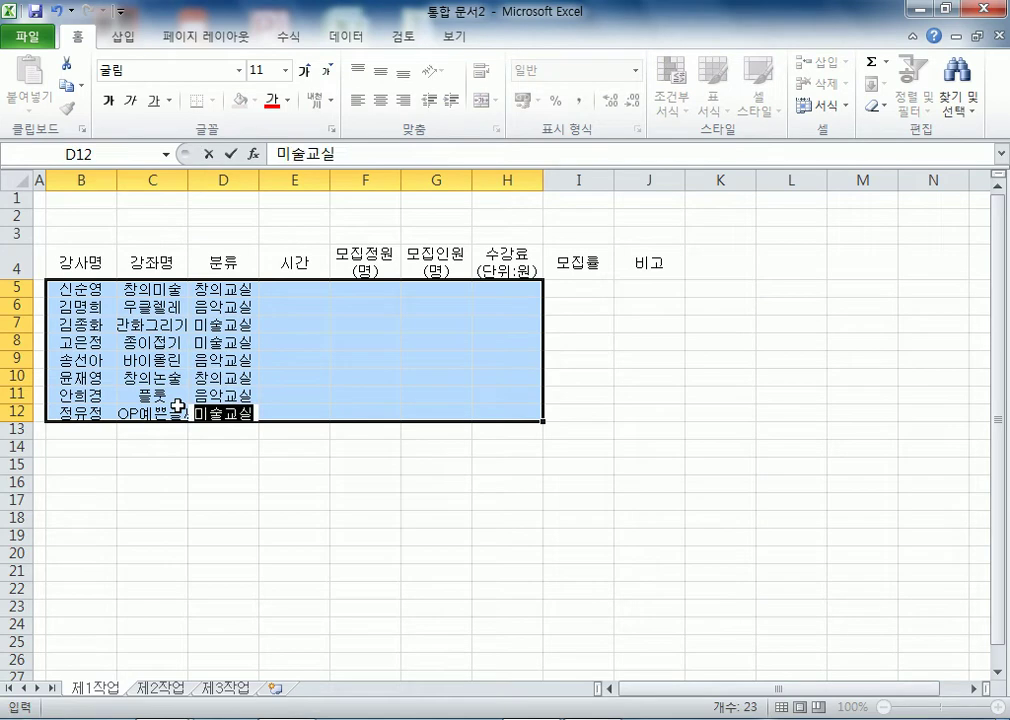
text(술)
key(Return)
- Fill weekly sessions E5:E12: 주 2회, 주 3회, 주 3회, 주 2회, 주 3회, 주 4회, 주 3회, 주 3회
text(주 2회)
key(Return)
text(주 3회)
key(Return)
text(3회)
key(Return)
text(주 2회)
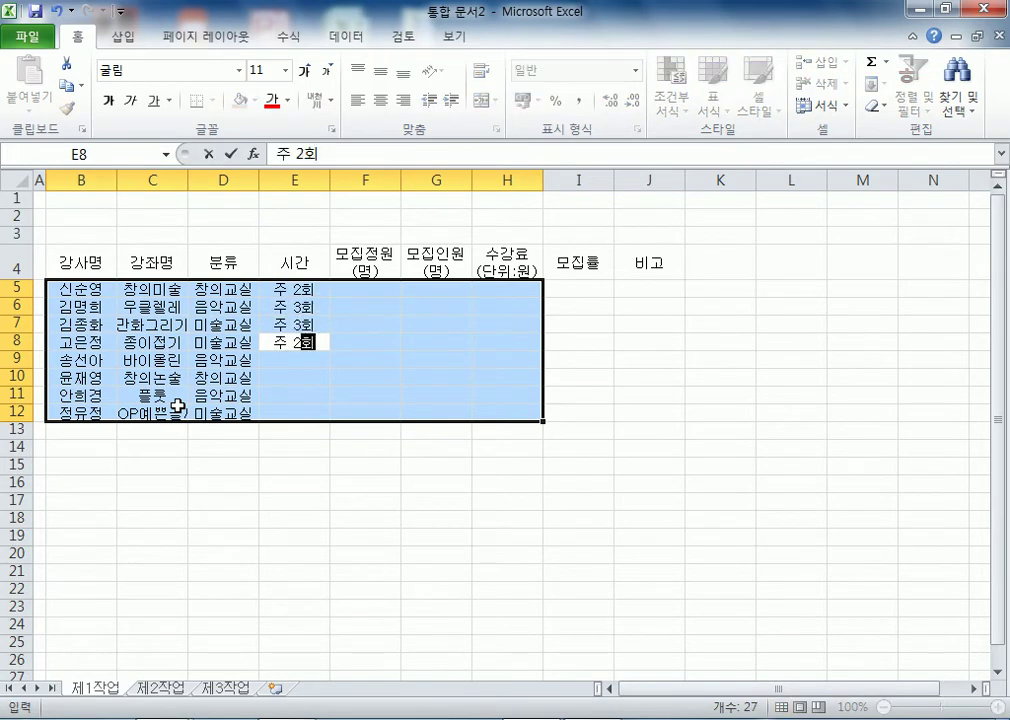
key(Return)
text(주 3회)
key(Return)
text(주 3)
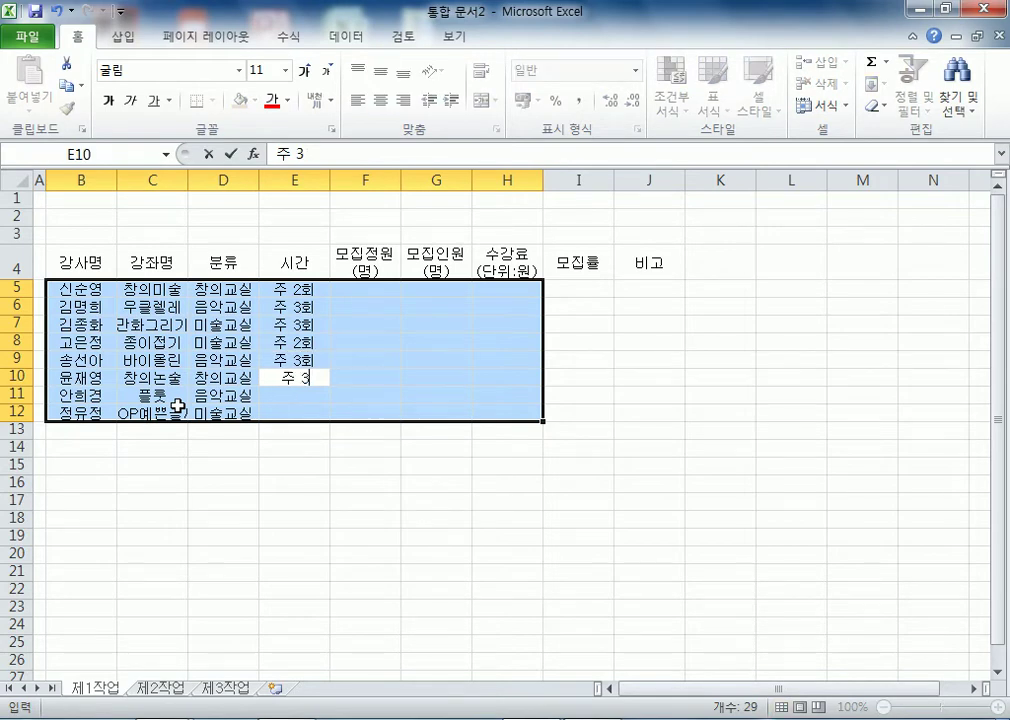
key(BackSpace)
text(4호ㅗ)
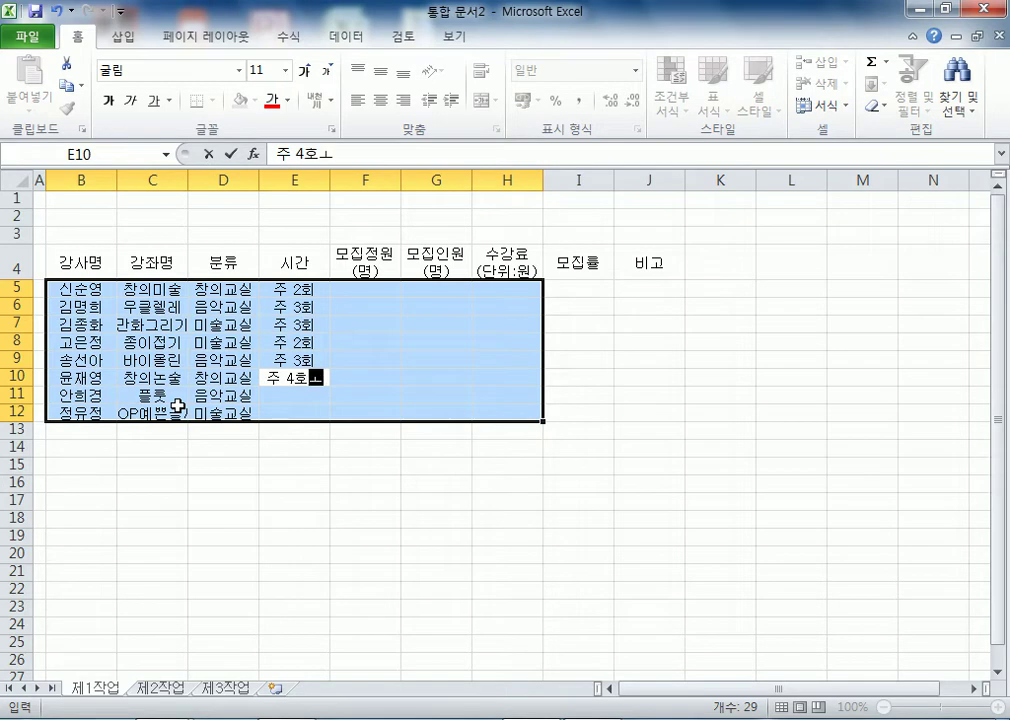
key(BackSpace)
key(BackSpace)
text(회)
key(Return)
text(주 3회)
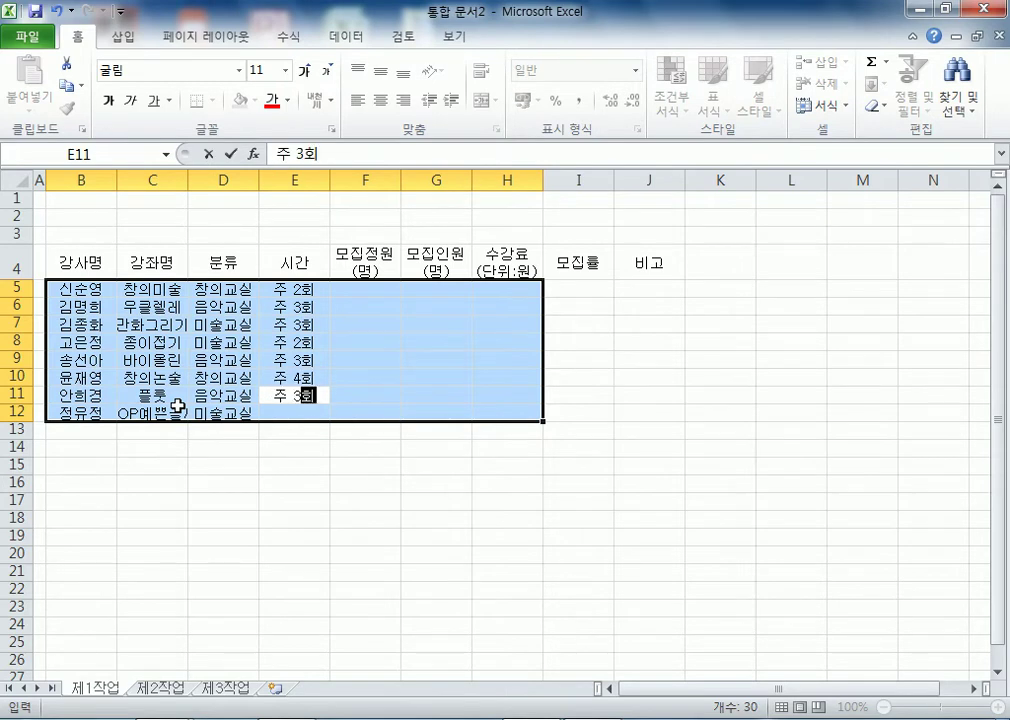
key(Return)
text(ㅈ)
text( 3회)
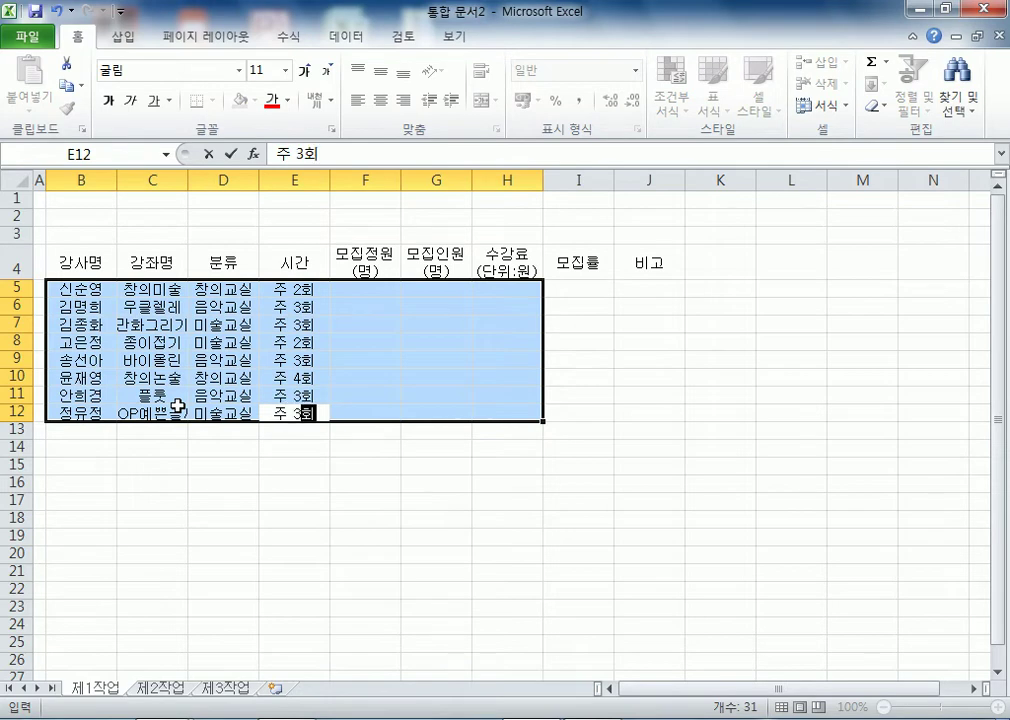
key(Return)
- Enter capacities in F5:F12: 180, 200, 120, 80, 200, 80, 150, 60
text(180)
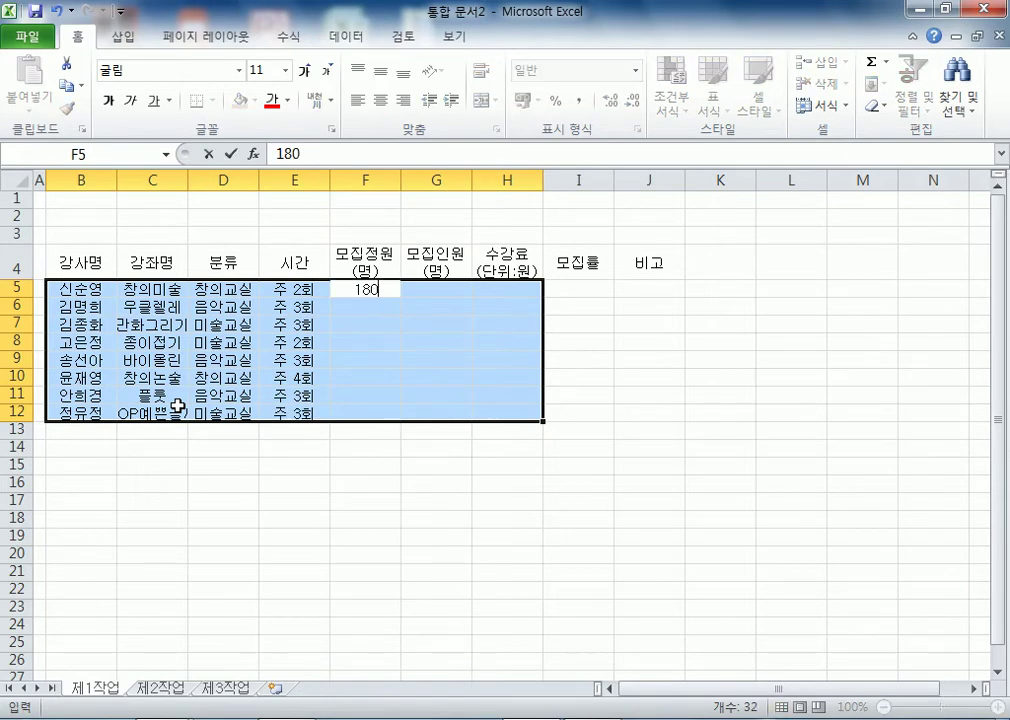
key(Return)
text(200)
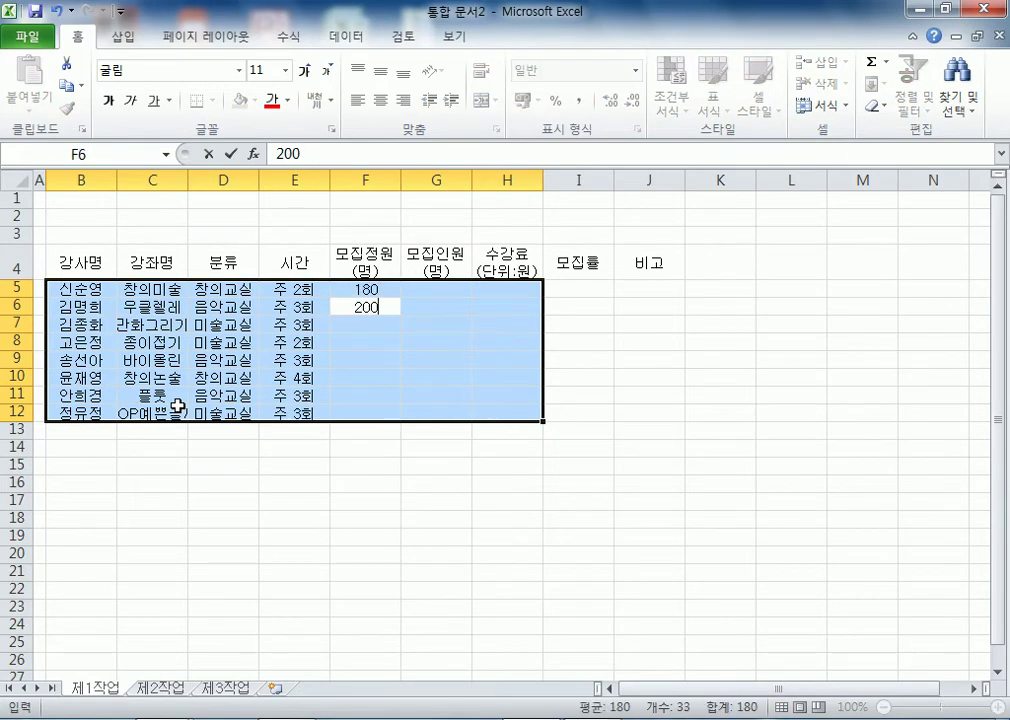
key(Return)
text(120)
key(Return)
text(80)
key(Return)
text(200)
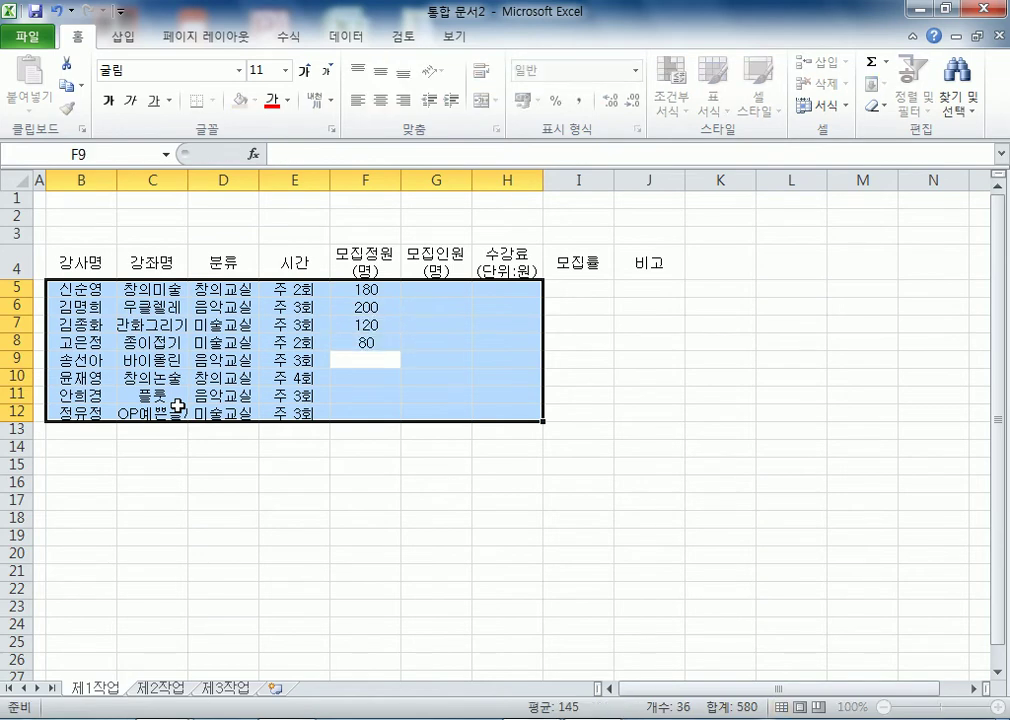
key(Return)
text(80)
key(Return)
text(0150)
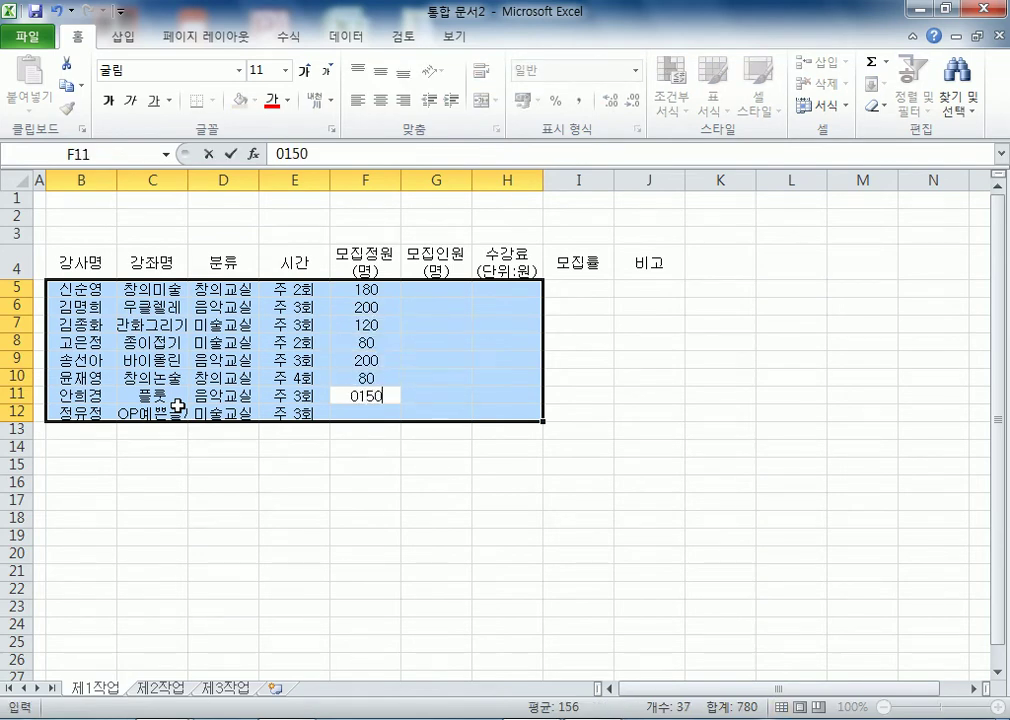
key(Return)
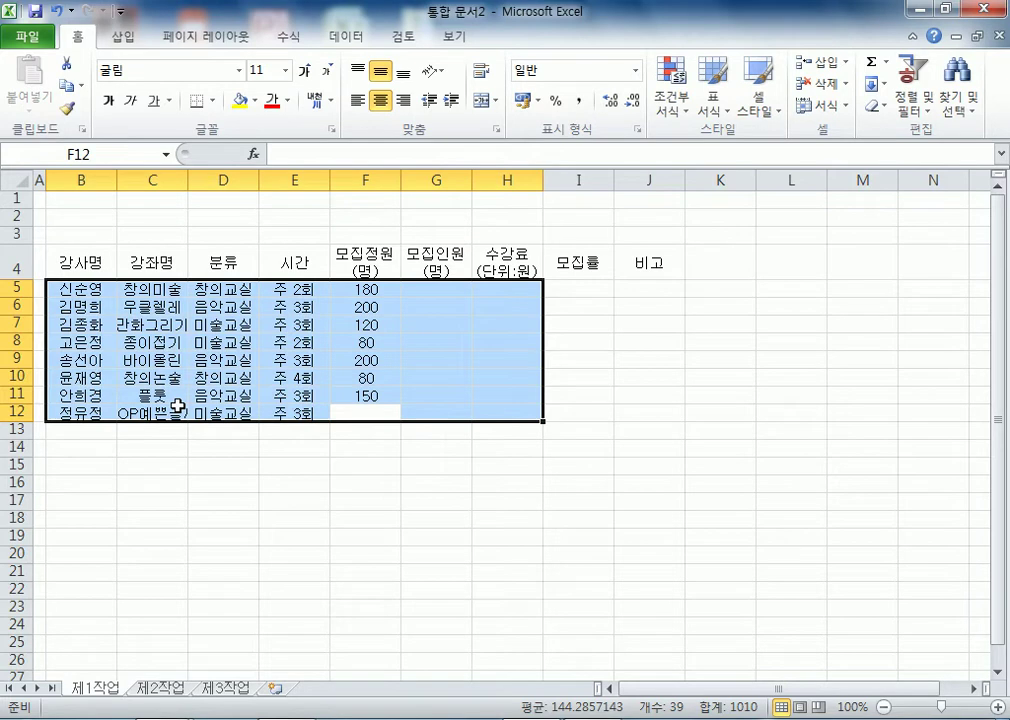
text(60)
key(Return)
- Enter enrollment counts in G5:G12: 180, 200, 113, 75, 200, 75, 142, 55
text(180)
key(Return)
text(20)
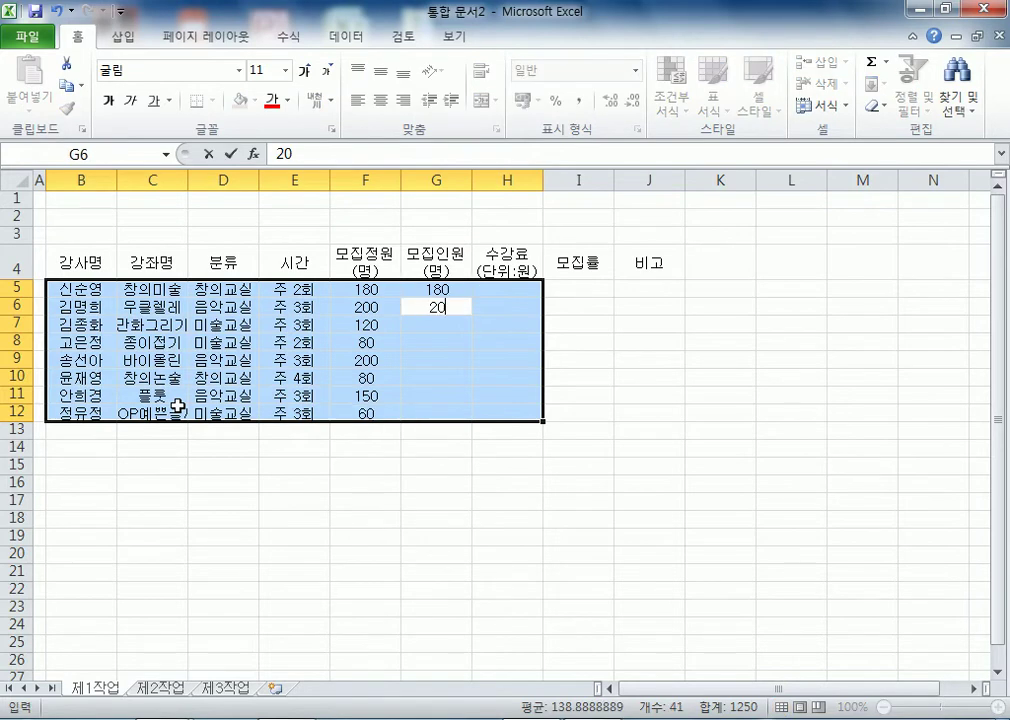
text(0)
key(Return)
text(113)
key(Return)
text(75)
key(Return)
text(200)
key(Return)
text(75)
key(Return)
text(142)
key(Return)
text(55)
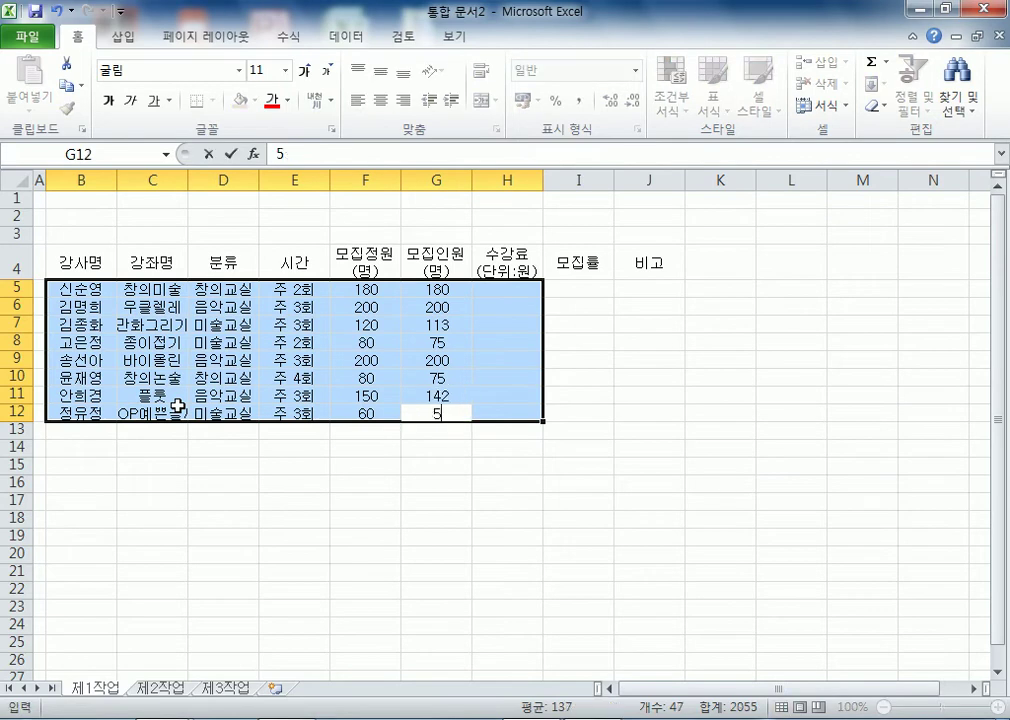
key(Return)
- Enter fees in H5:H12: 850000, 750000, 85000, 60000, 150000, 75000, 140000, 65000
text(850000)
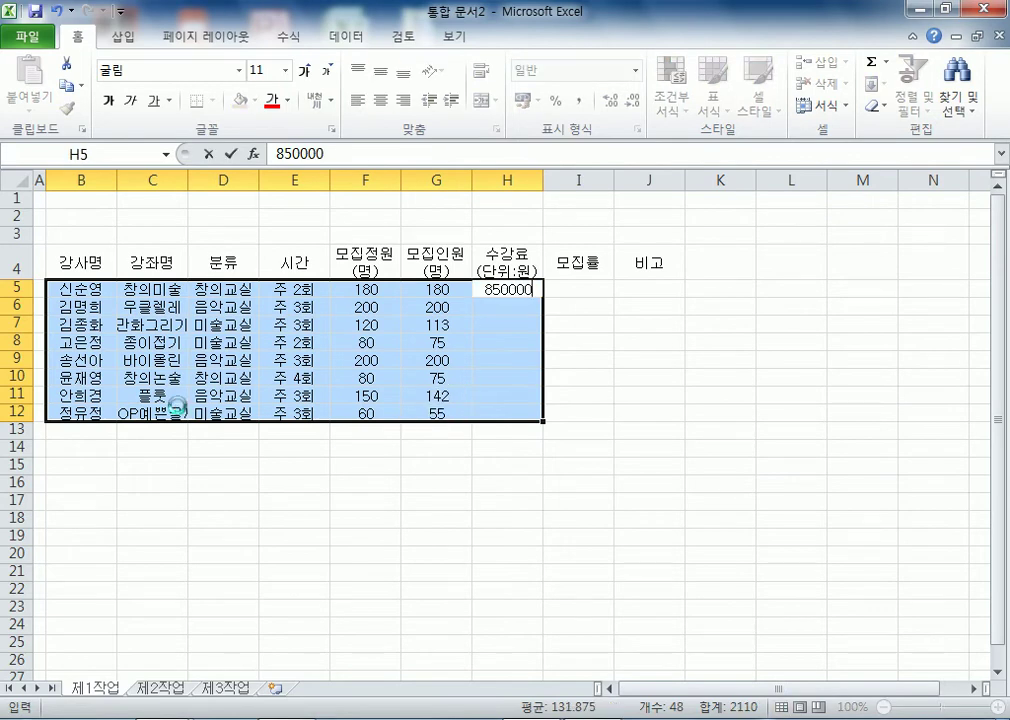
key(Return)
text(750000)
key(Return)
text(85000)
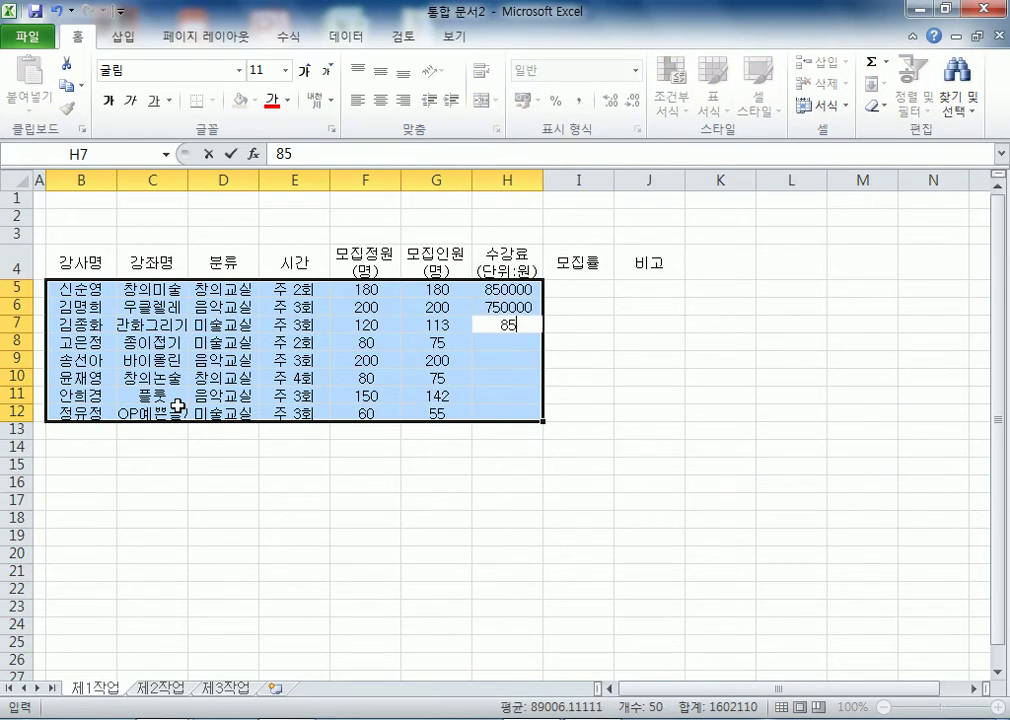
key(Return)
text(60000)
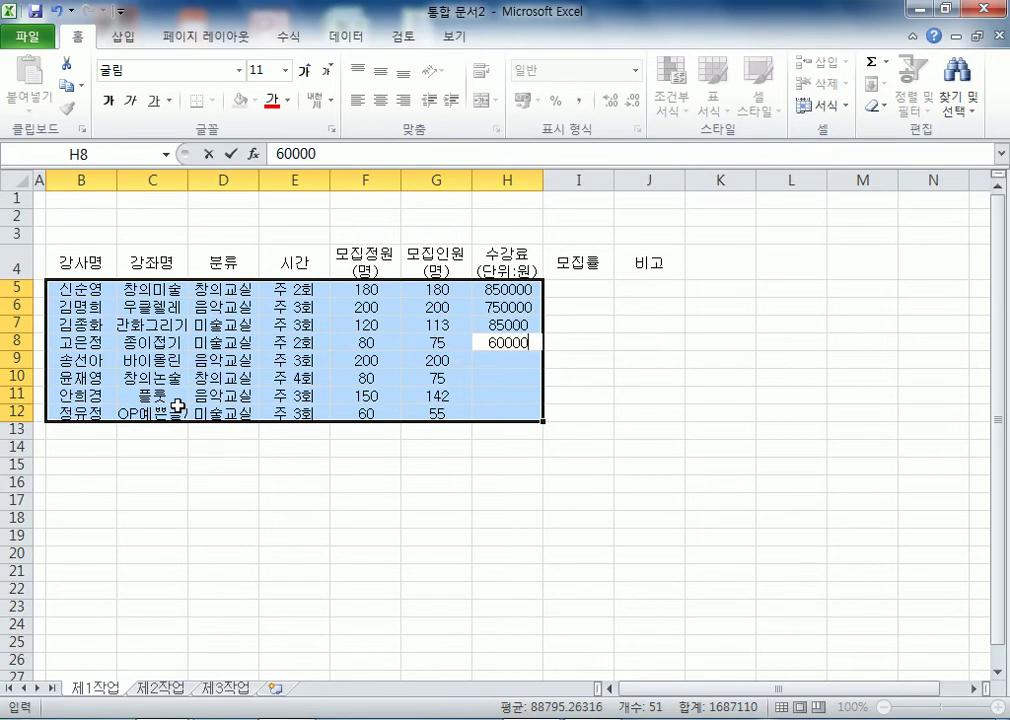
key(Return)
text(150000)
key(Return)
text(75000)
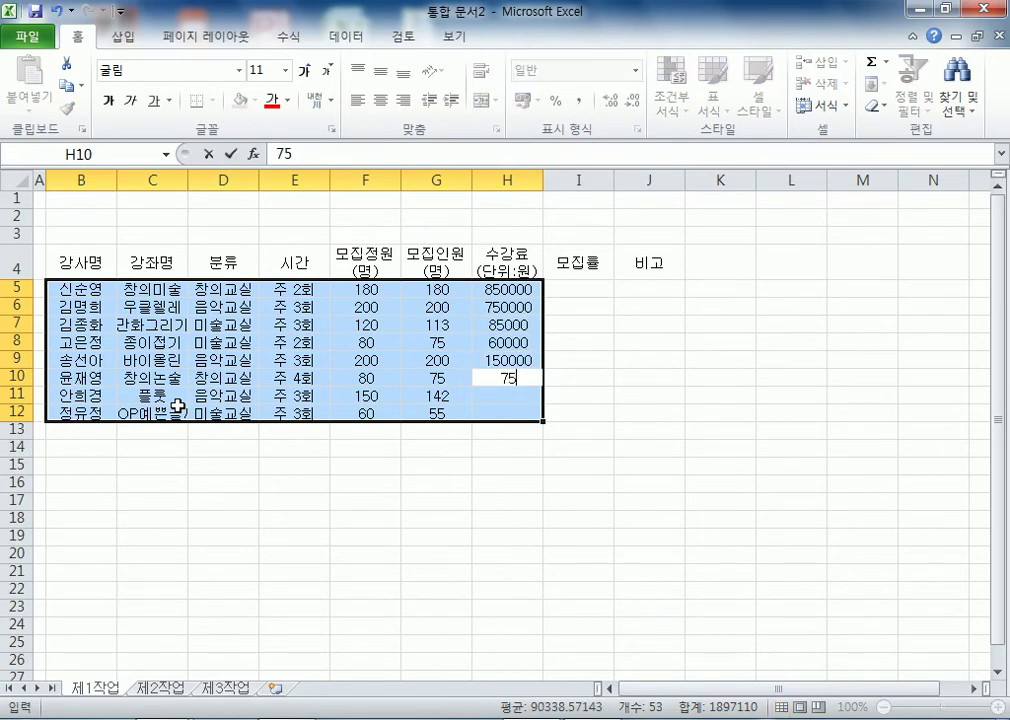
key(Return)
text(140000)
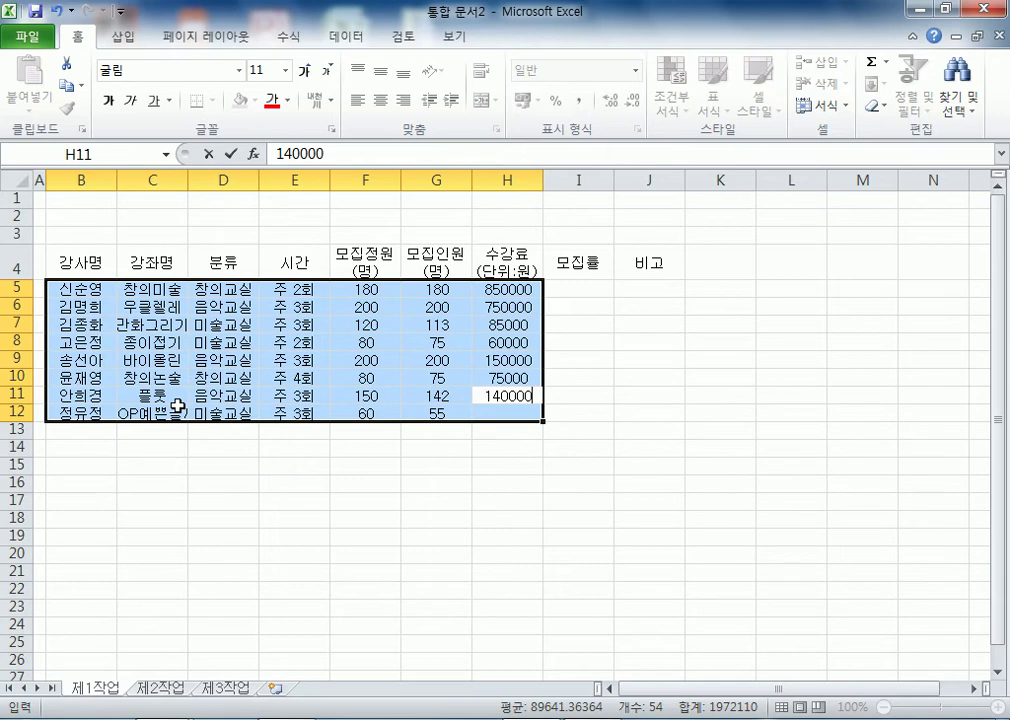
key(Return)
text(65000)
key(Return)
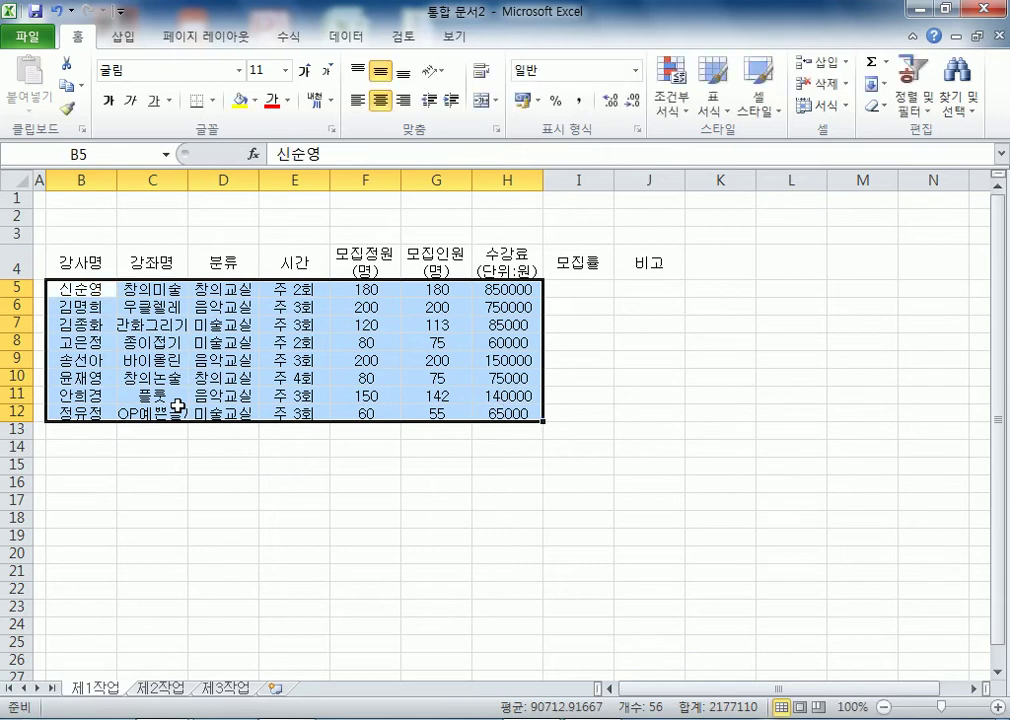
key(Down)
key(Down)
key(Down)
key(Down)
key(Down)
key(Down)
key(Down)
key(Down)
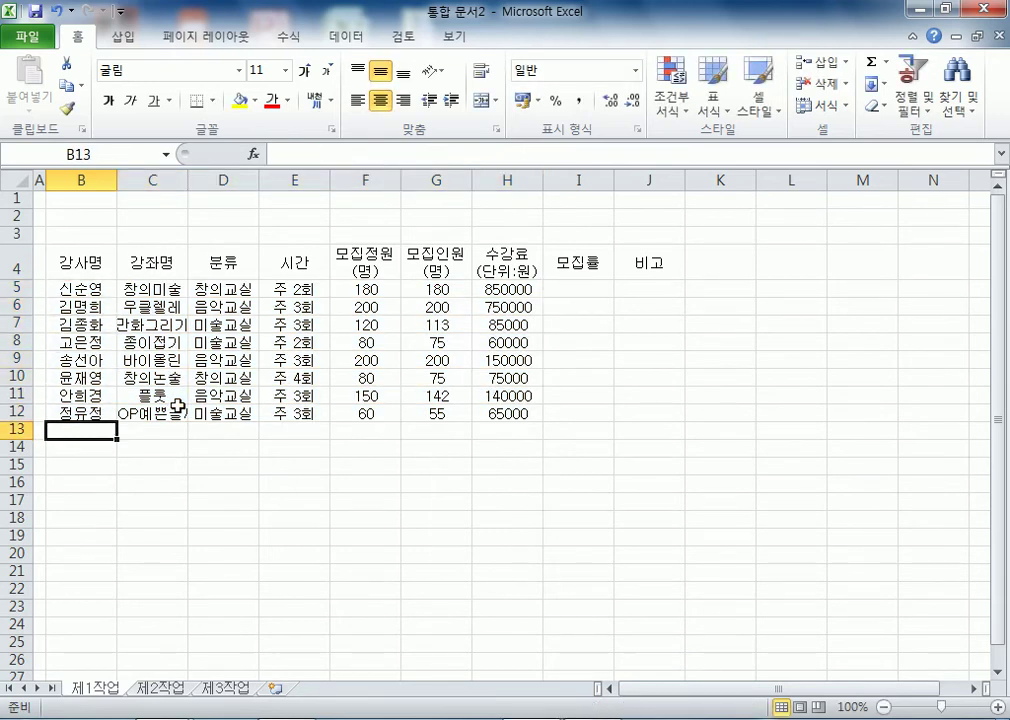
- Enter the fee-median enrollment total label in B13 and 창의교실 모집인원 평균 in B14
text(수강ㅊ료ㅗ가)
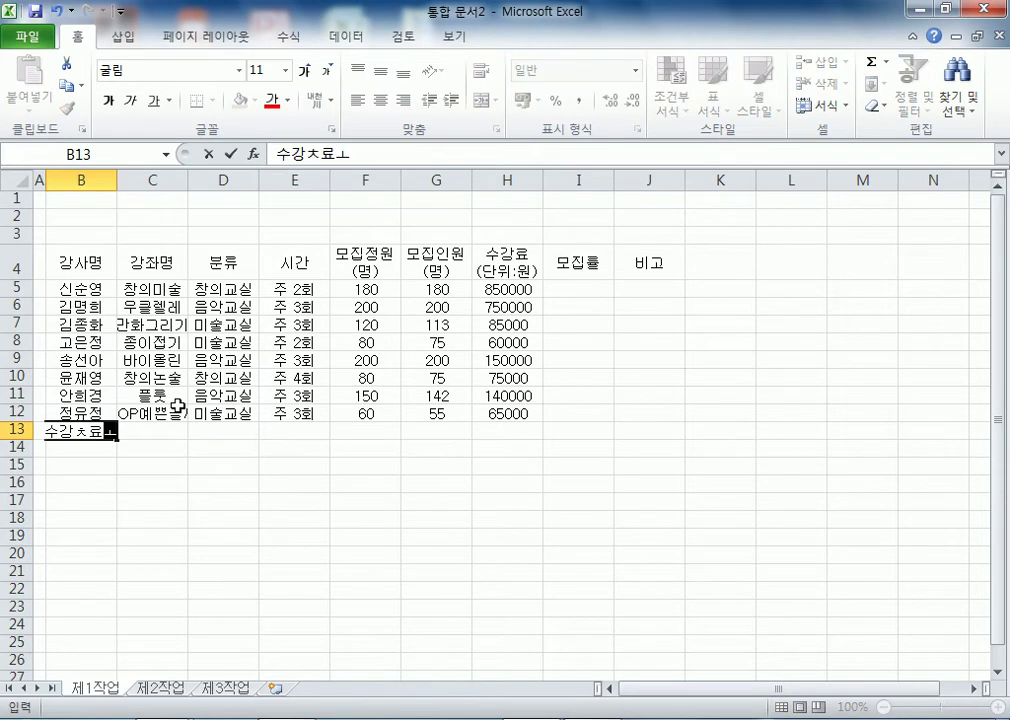
key(Escape)
text(수강료가 ㅈ)
text(ㅡㅜㅇ)
key(BackSpace)
key(BackSpace)
key(BackSpace)
text(ㅈㅜㅇ간갑)
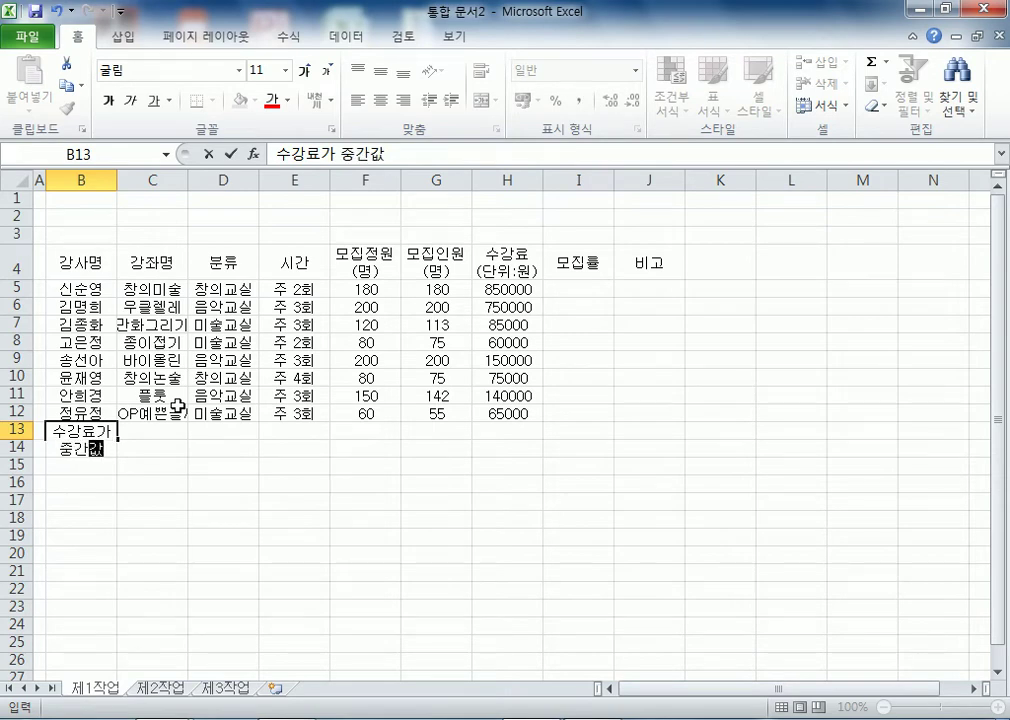
text( 이상인 강)
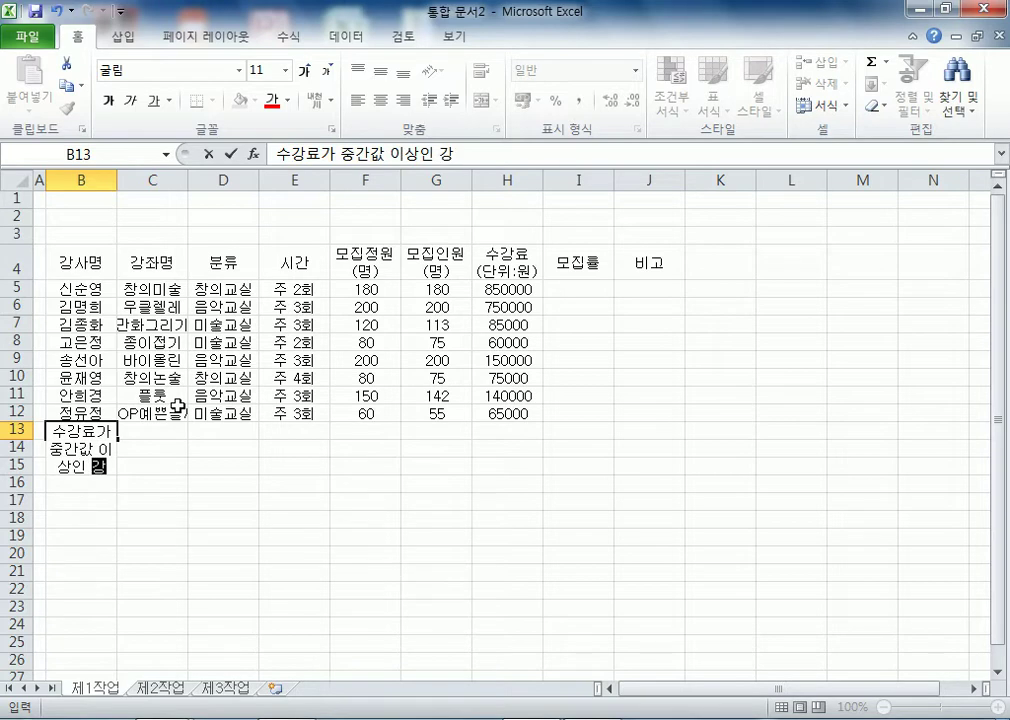
text(좡와 모이)
key(BackSpace)
text(집인원 합계)
key(Return)
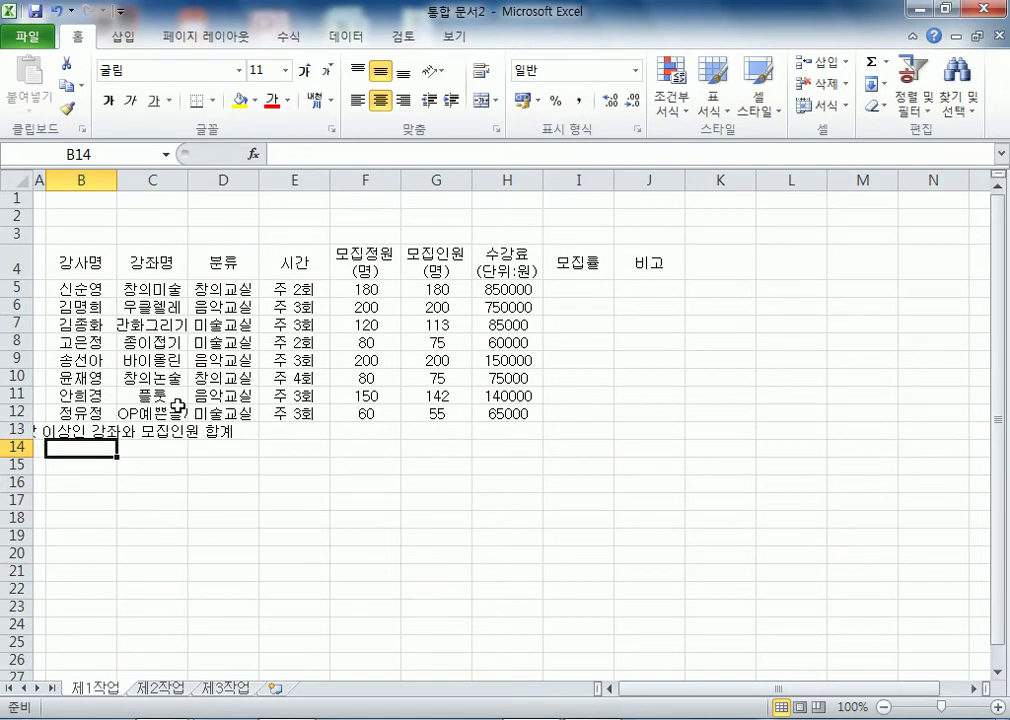
text(차으이소)
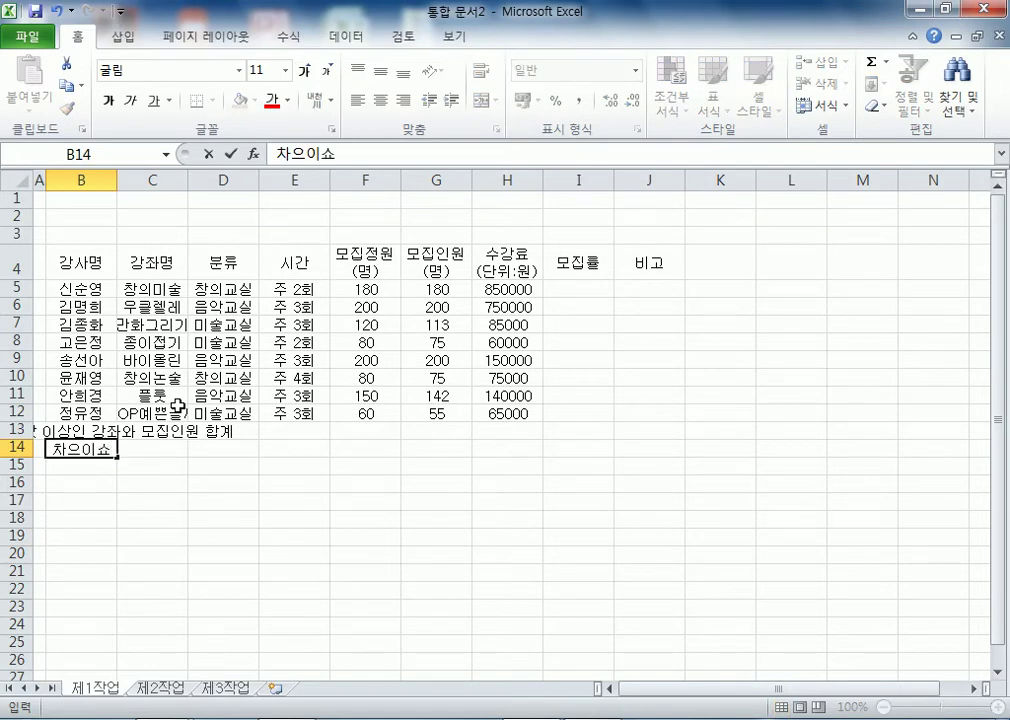
key(BackSpace)
key(BackSpace)
key(BackSpace)
key(BackSpace)
key(BackSpace)
text(창의교)
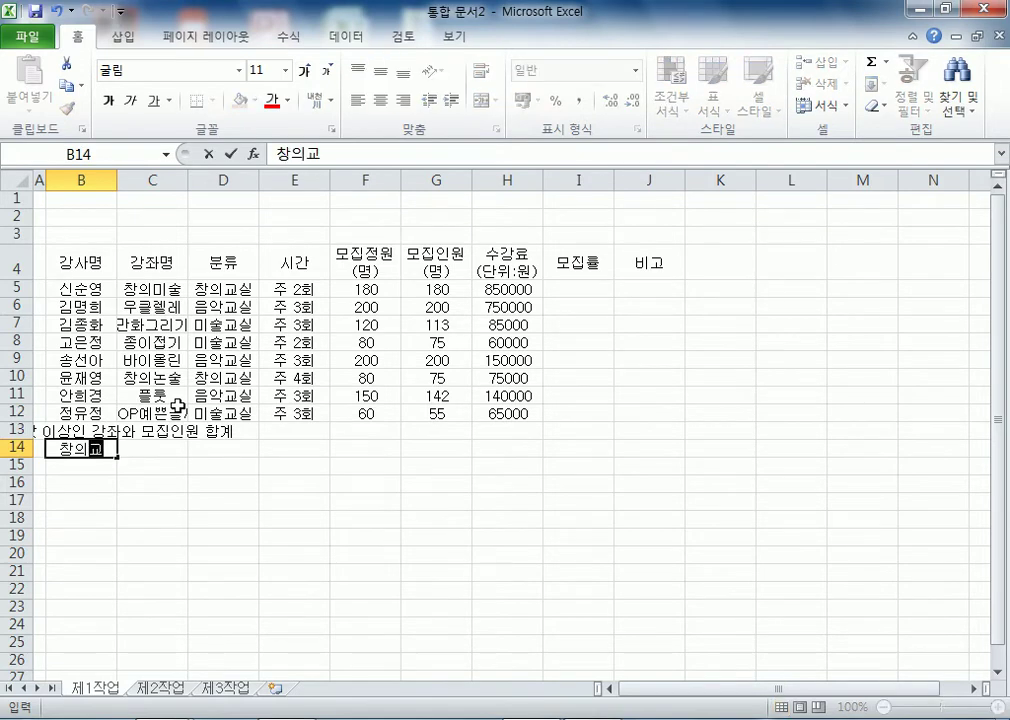
text(실 모집인원 편)
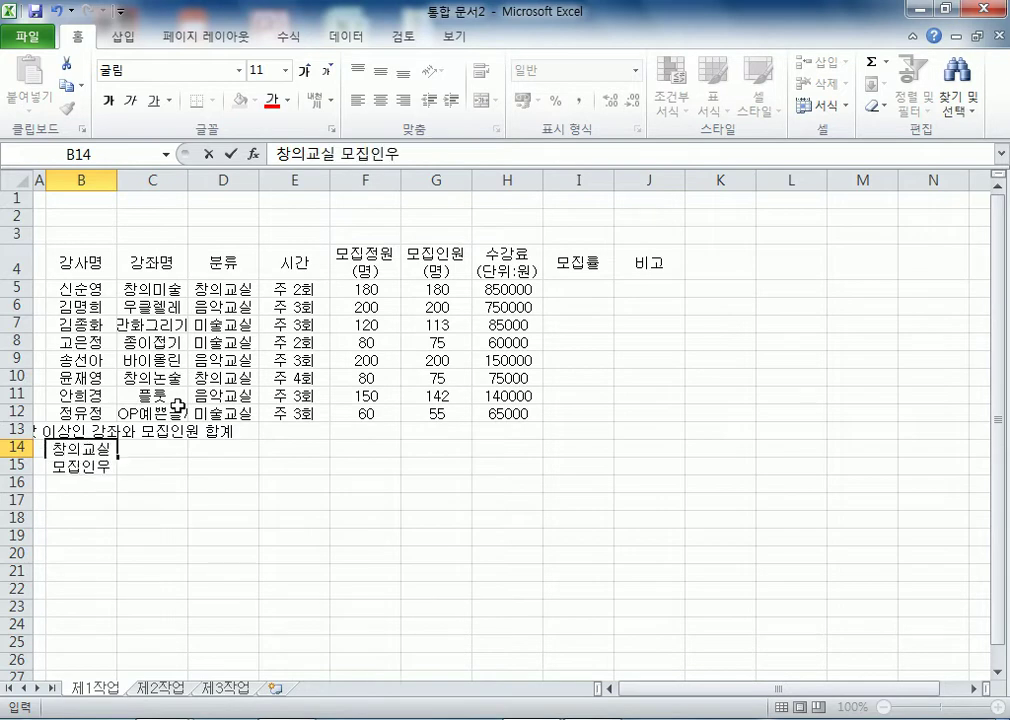
key(BackSpace)
key(BackSpace)
key(BackSpace)
text(평균)
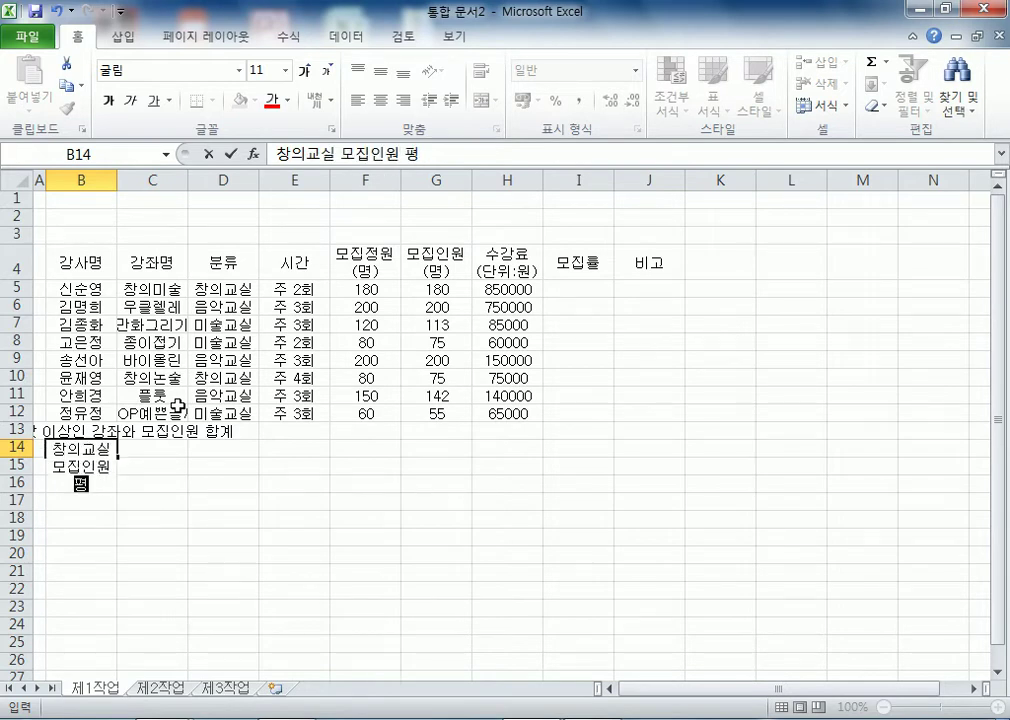
key(Right)
key(Right)
key(Right)
- Add 수강료 합계 in G13, and 강좌명/수강료 headers in I13:J13 with 창의미술 in I14
key(Up)
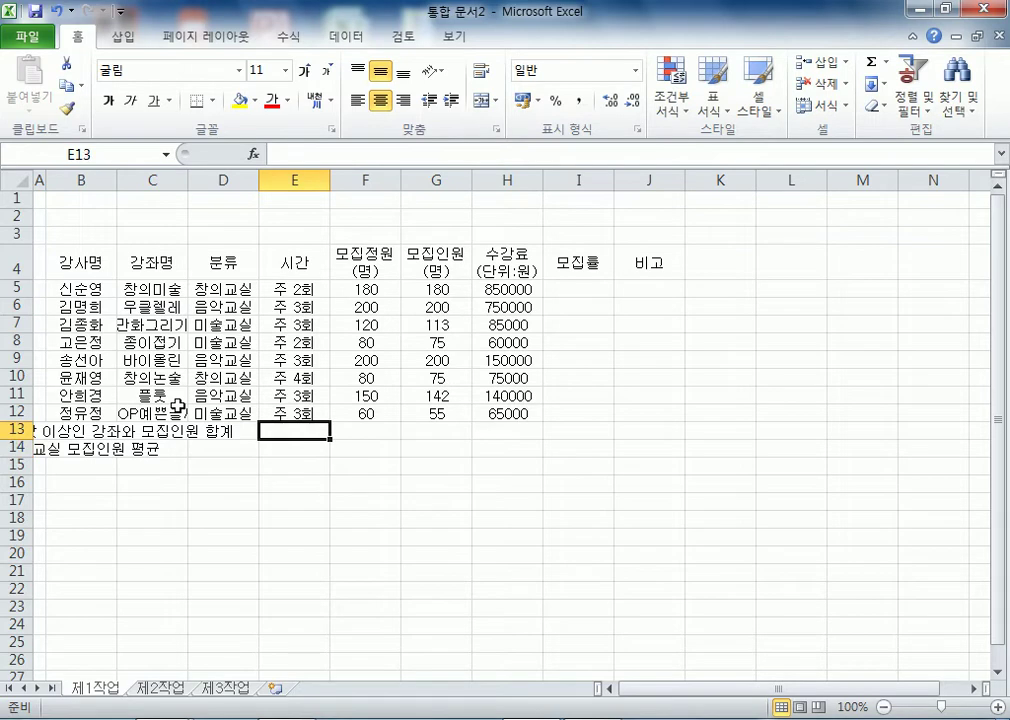
key(Right)
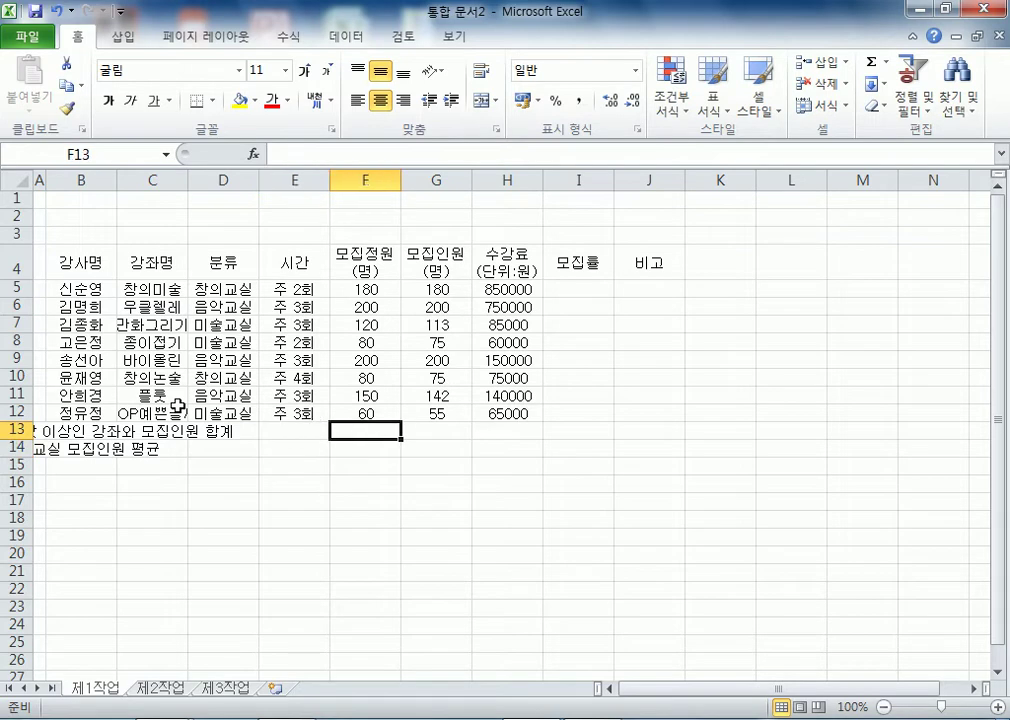
key(shift+Down)
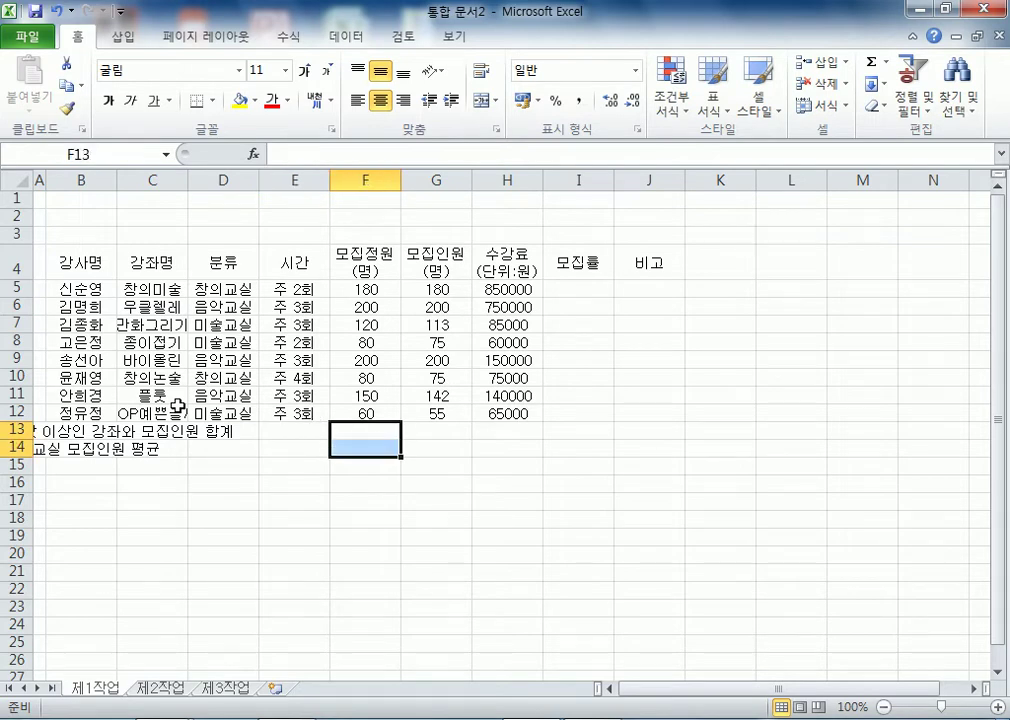
key(Right)
text(수강료)
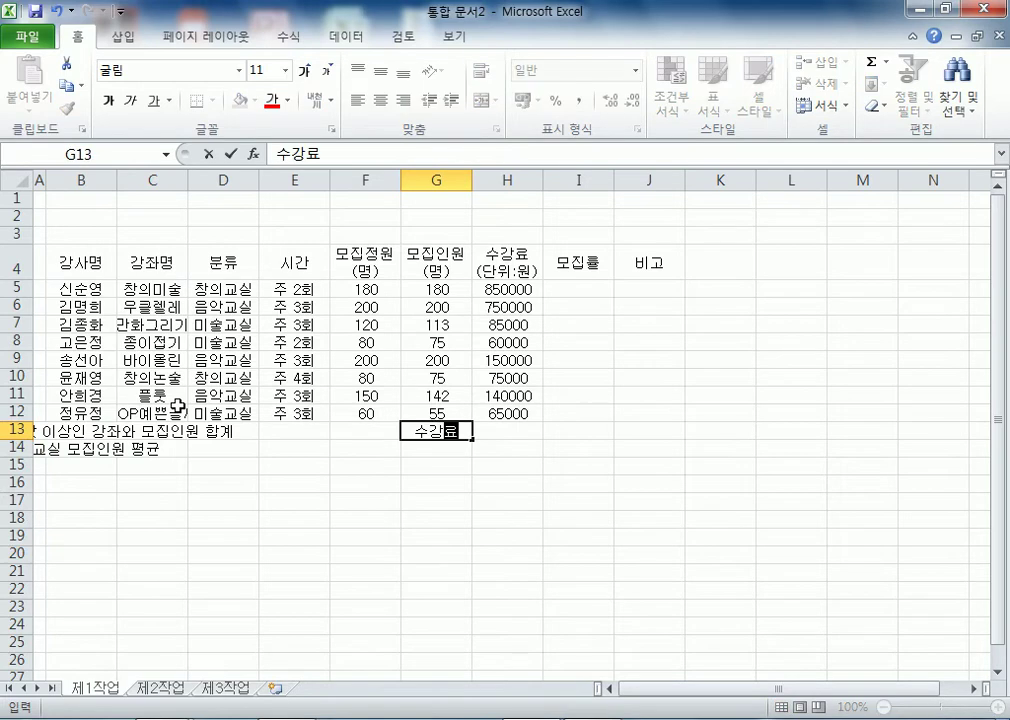
text( ㅎ합계)
key(Right)
key(Right)
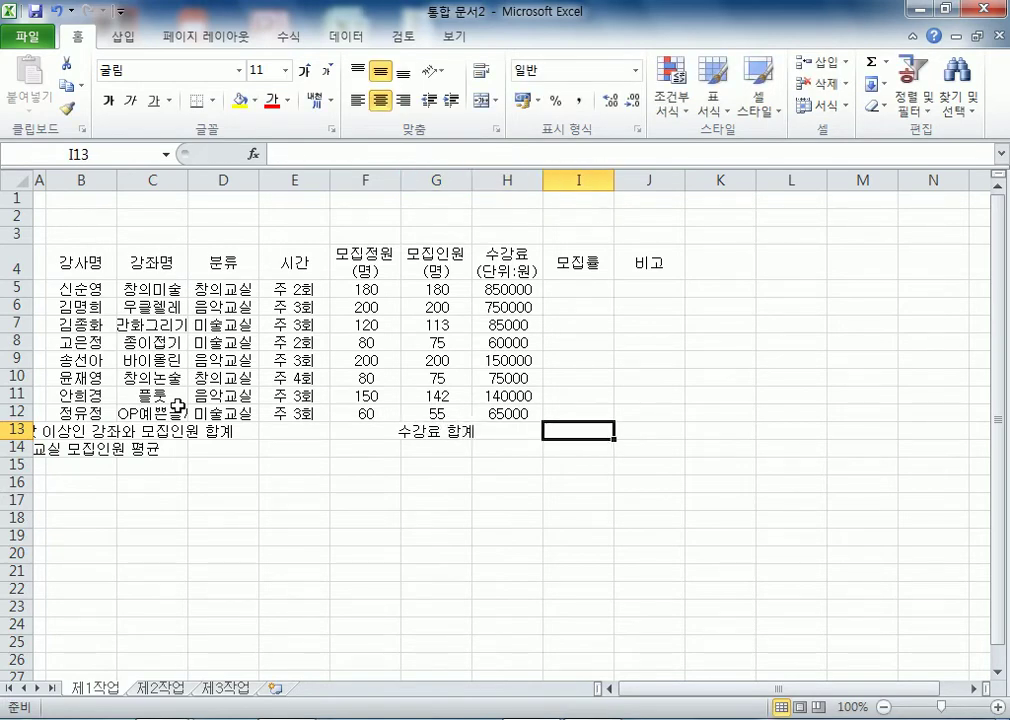
text(강좌명)
key(Right)
text(수강료)
key(Return)
key(Right)
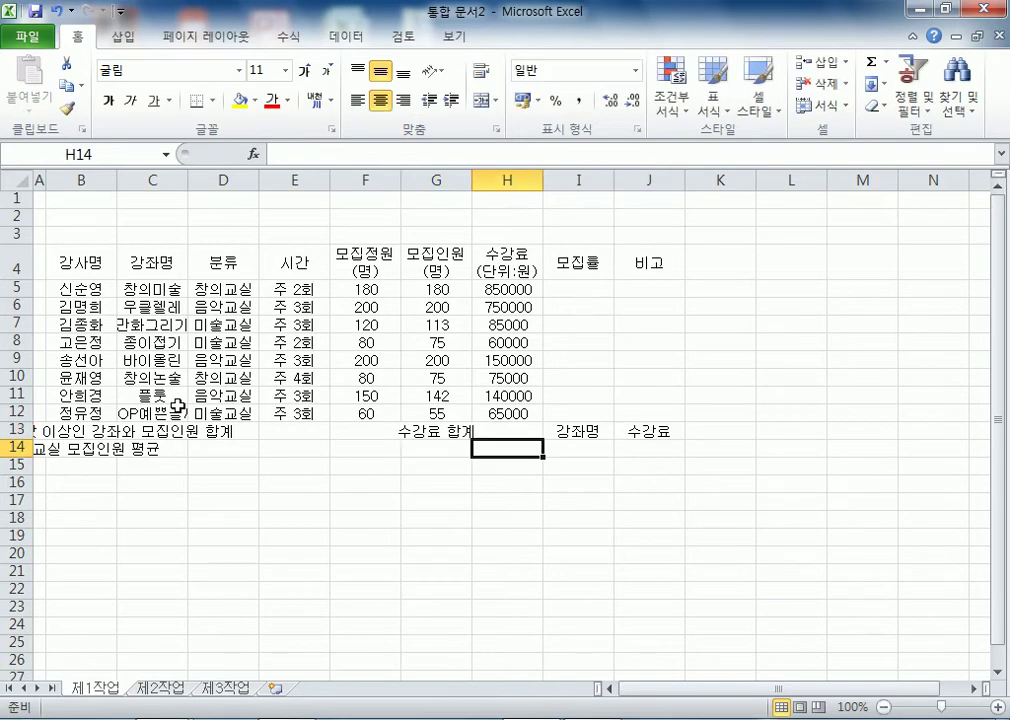
key(Right)
text(창의)
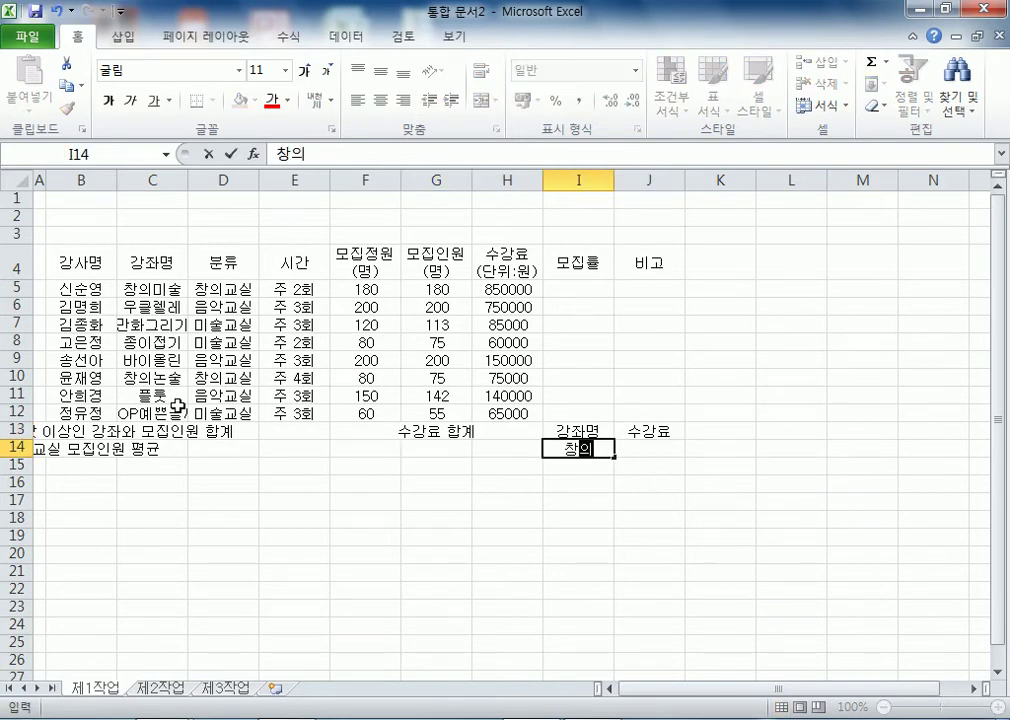
text(미수ㅎㅎ)
key(BackSpace)
key(BackSpace)
key(BackSpace)
text(ㅅㅜㄹ)
key(Return)
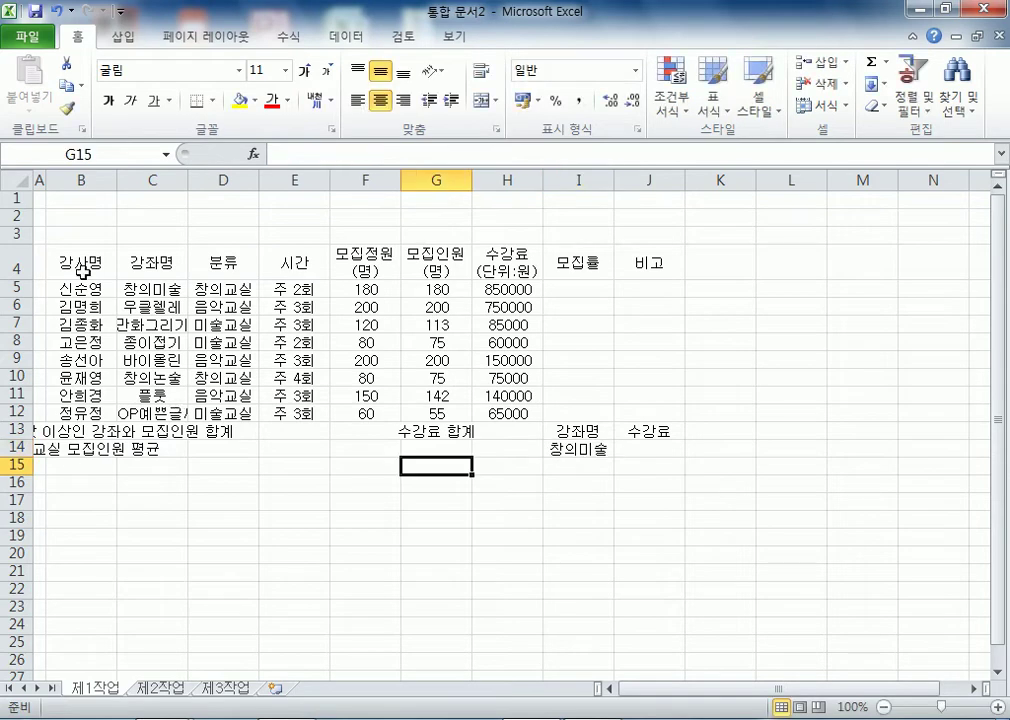
- Apply All Borders to B4:J14 and widen columns C and D
drag(72, 263, 645, 448)
click(212, 100)
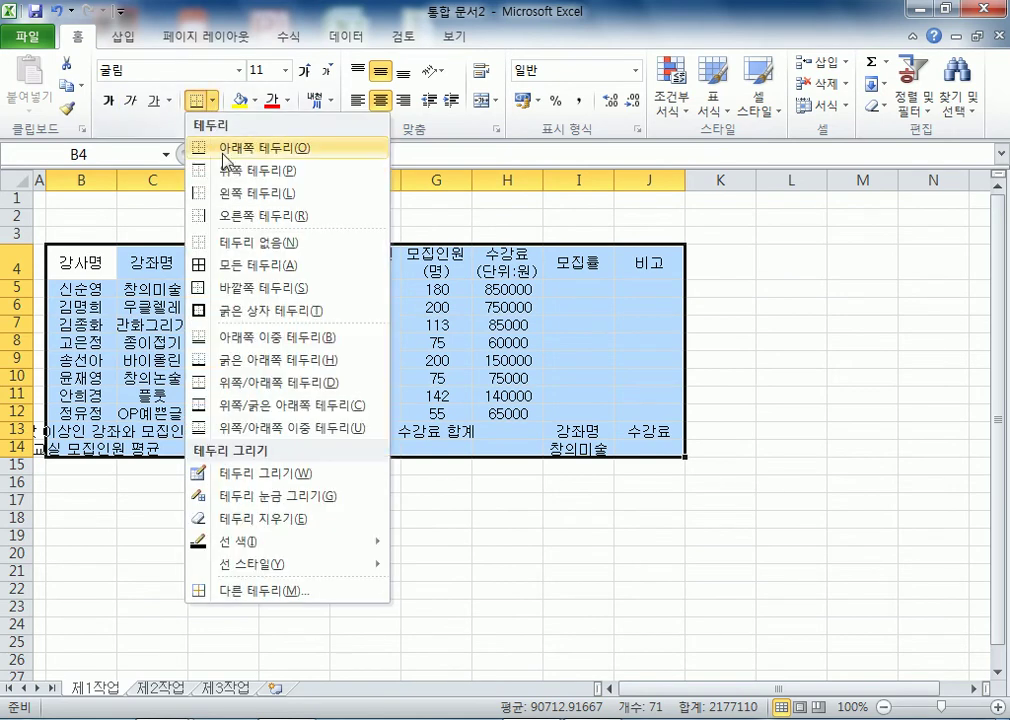
click(230, 264)
click(130, 430)
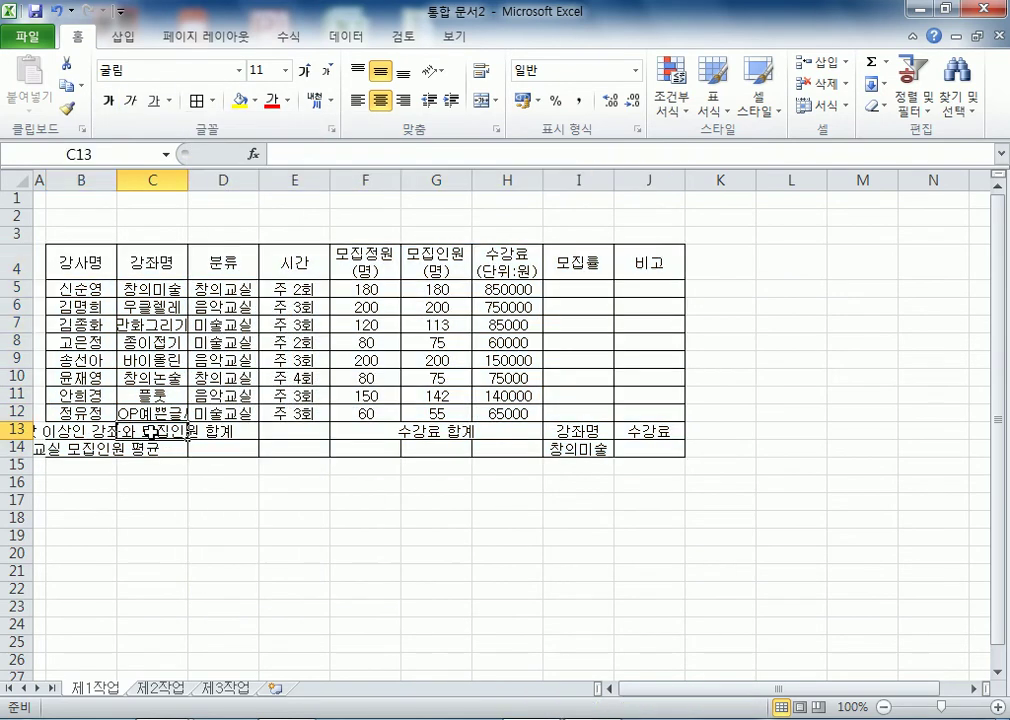
double_click(189, 180)
drag(288, 179, 317, 178)
drag(222, 179, 239, 179)
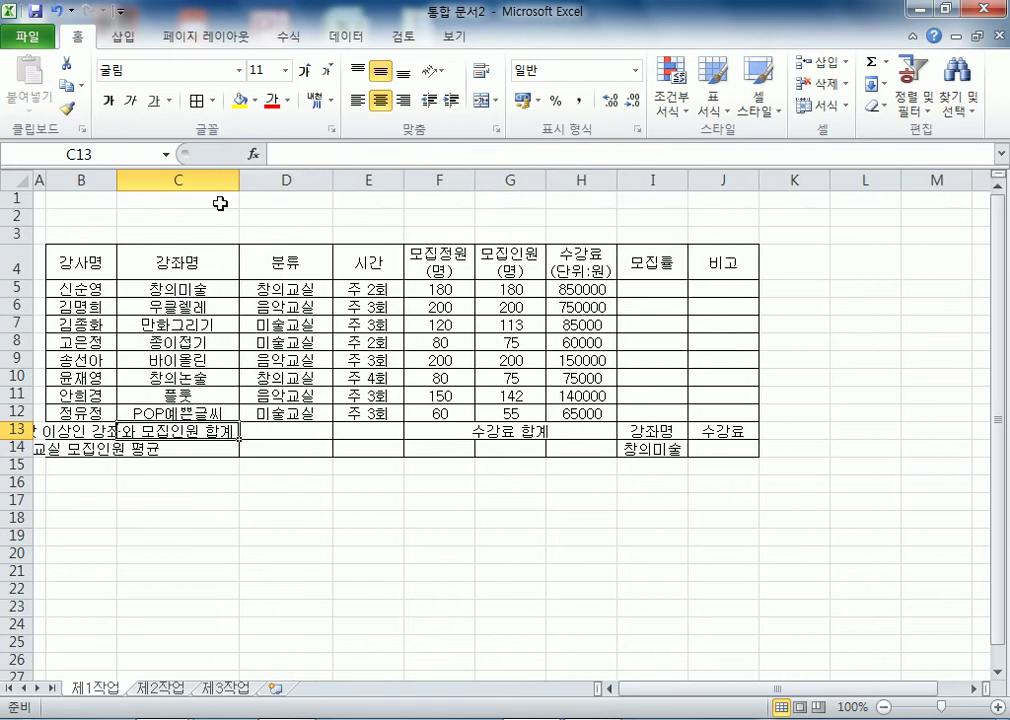
- Merge and center B13:D13, B14:D14, F13:F14 and G13:H13
drag(80, 430, 285, 430)
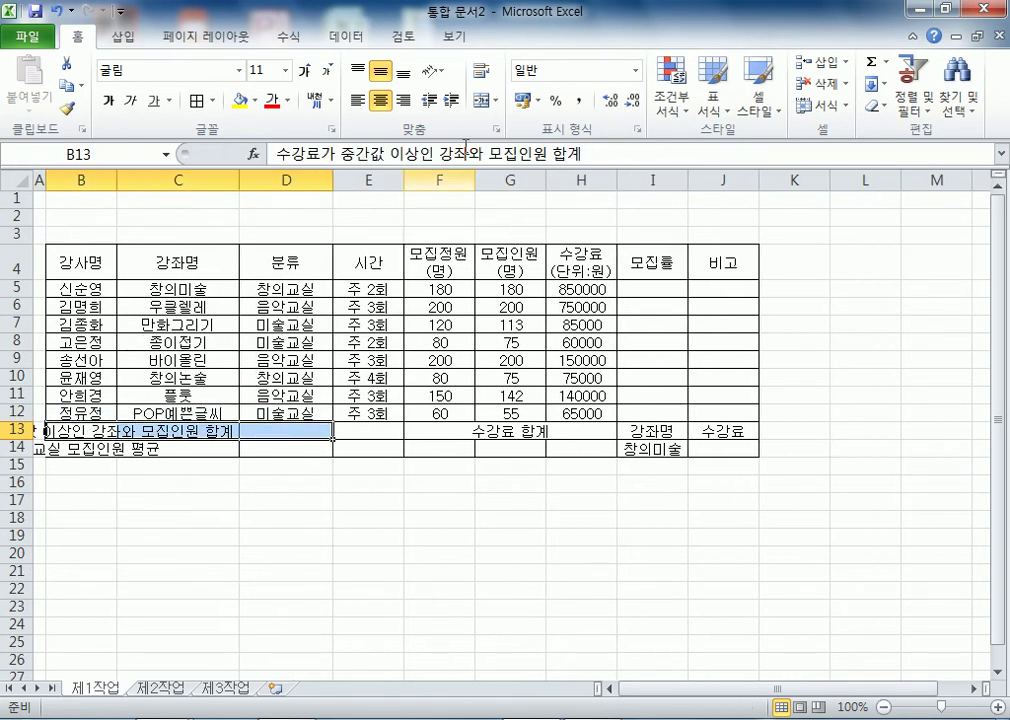
click(485, 100)
drag(98, 448, 262, 441)
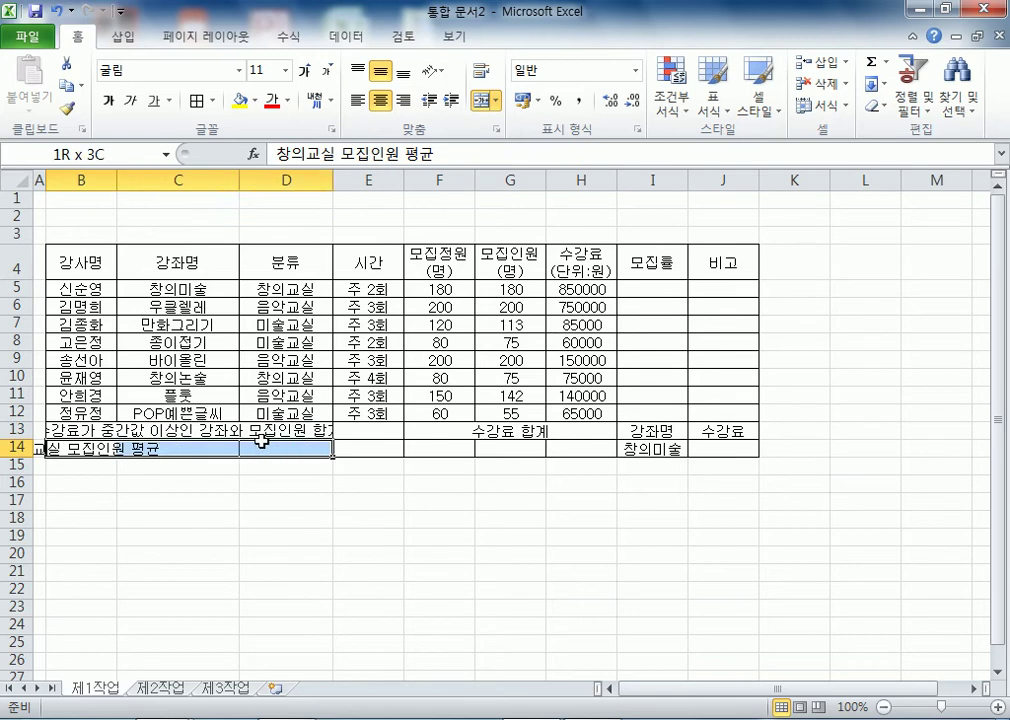
click(485, 100)
drag(419, 434, 419, 447)
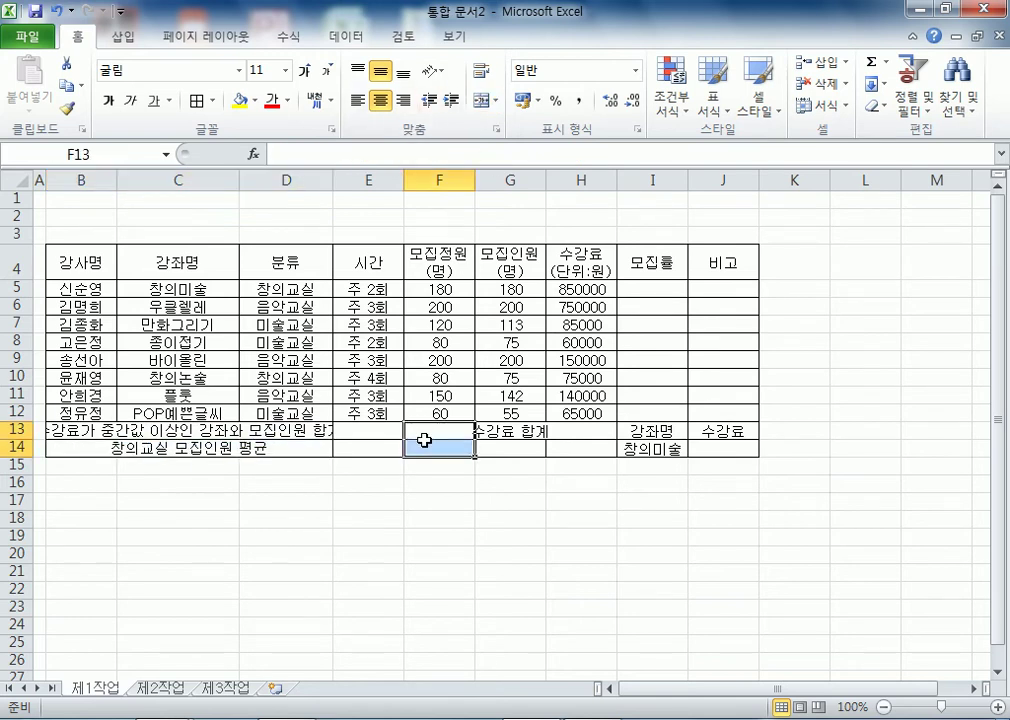
click(485, 100)
drag(505, 432, 573, 443)
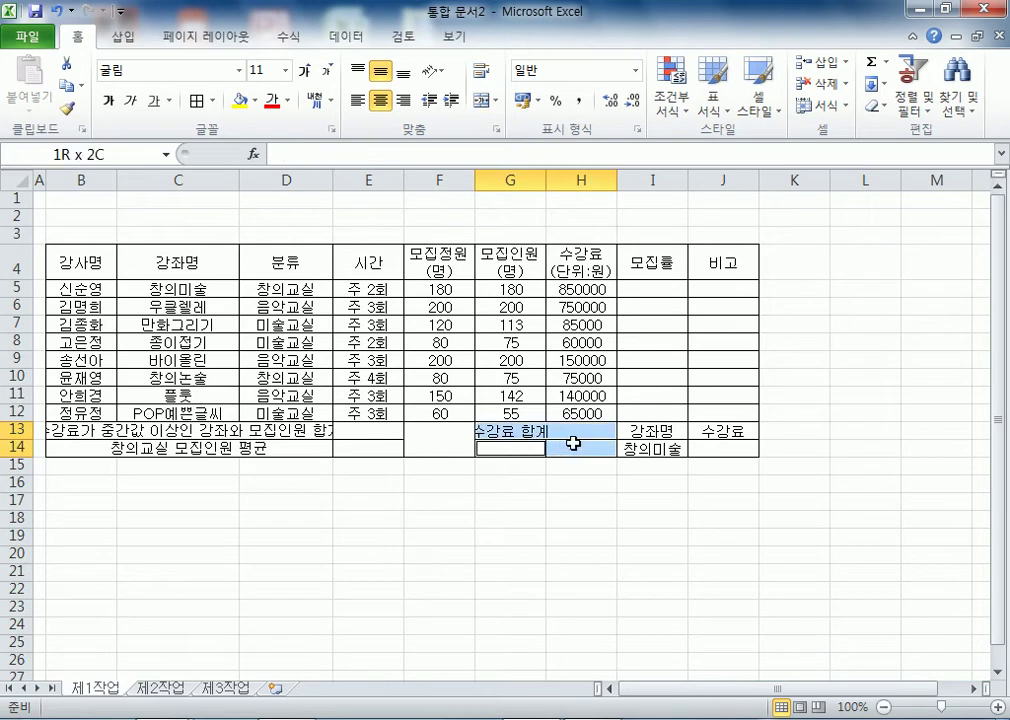
click(485, 100)
click(480, 520)
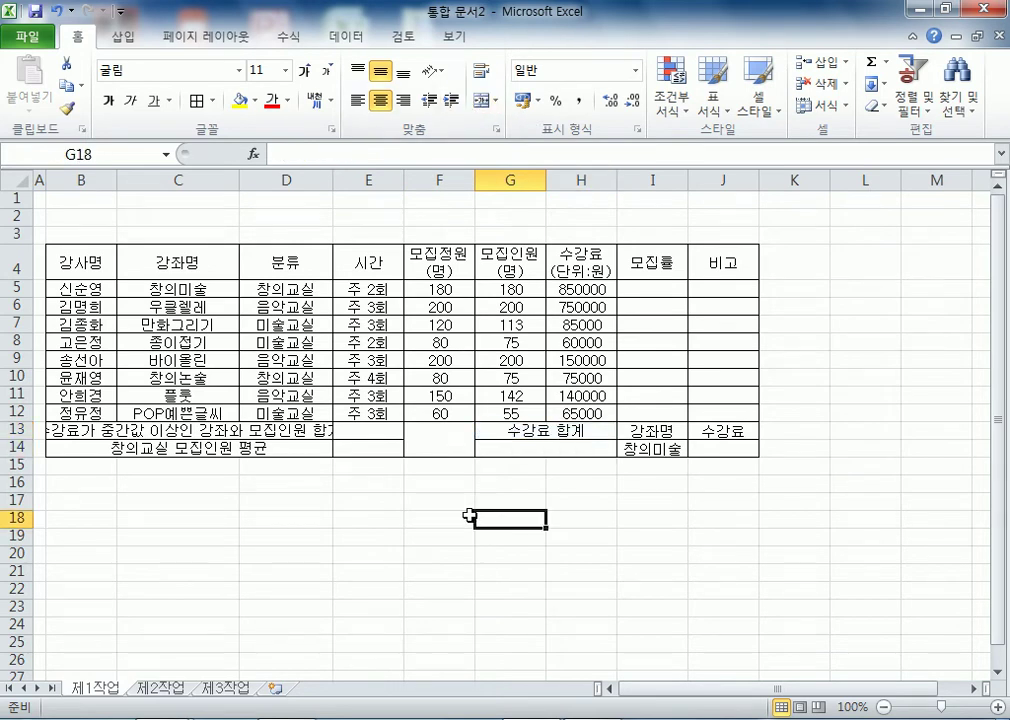
- Widen columns B and D slightly, then fill B4:J4 and I13:J13 orange
drag(334, 178, 342, 178)
drag(113, 178, 134, 177)
mouse_move(110, 262)
mouse_down()
mouse_move(703, 273)
mouse_move(718, 261)
mouse_up()
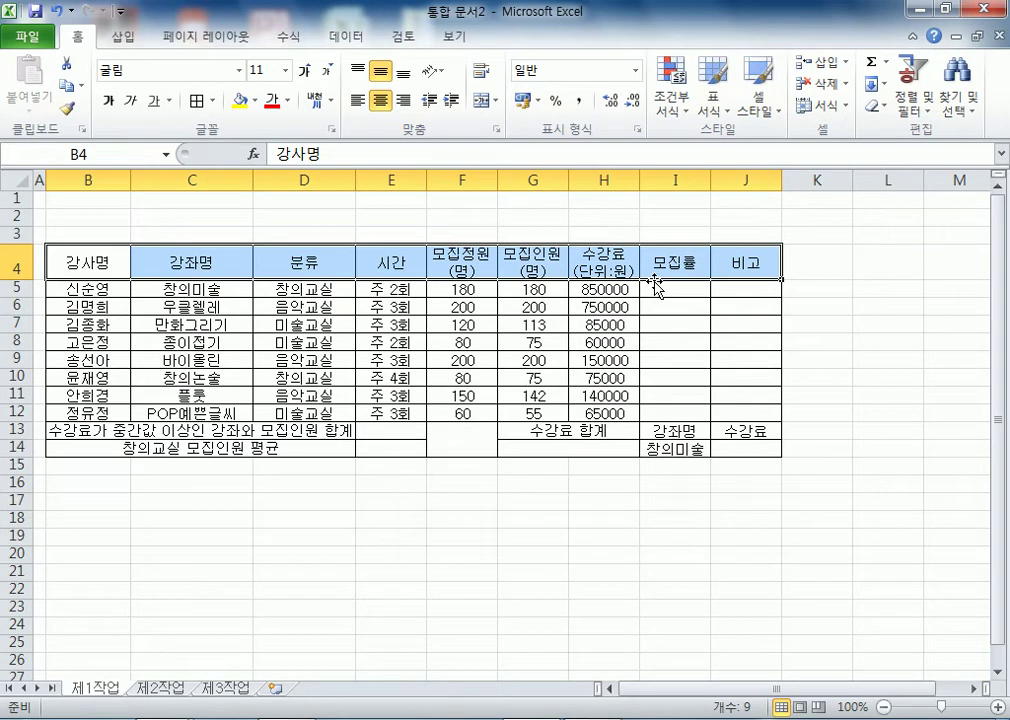
drag(662, 431, 738, 431)
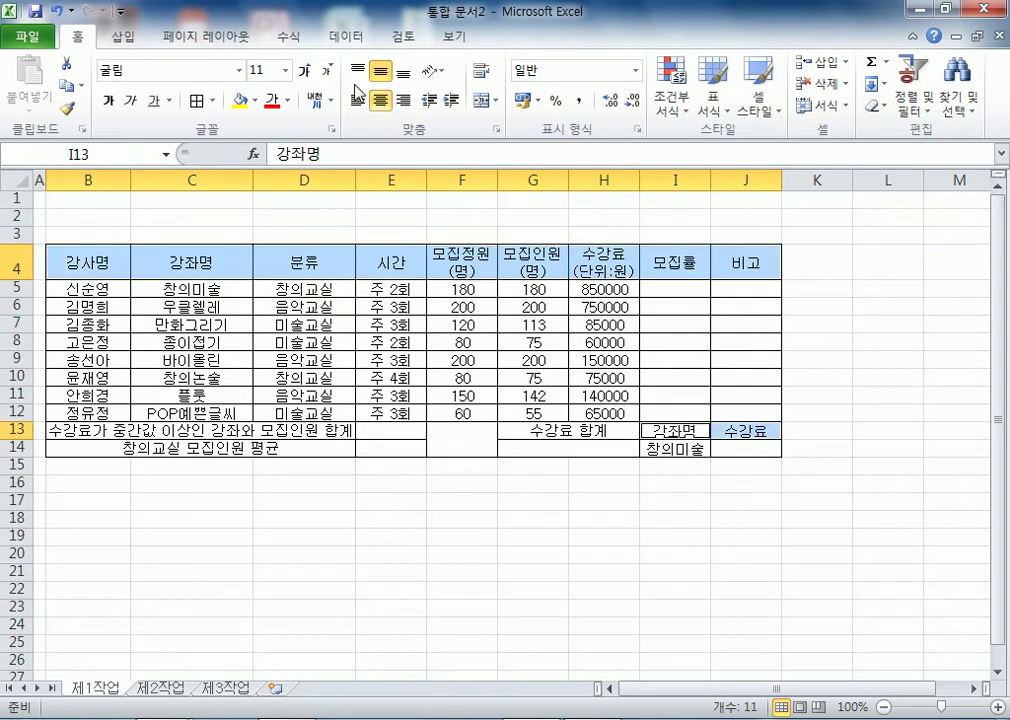
click(254, 101)
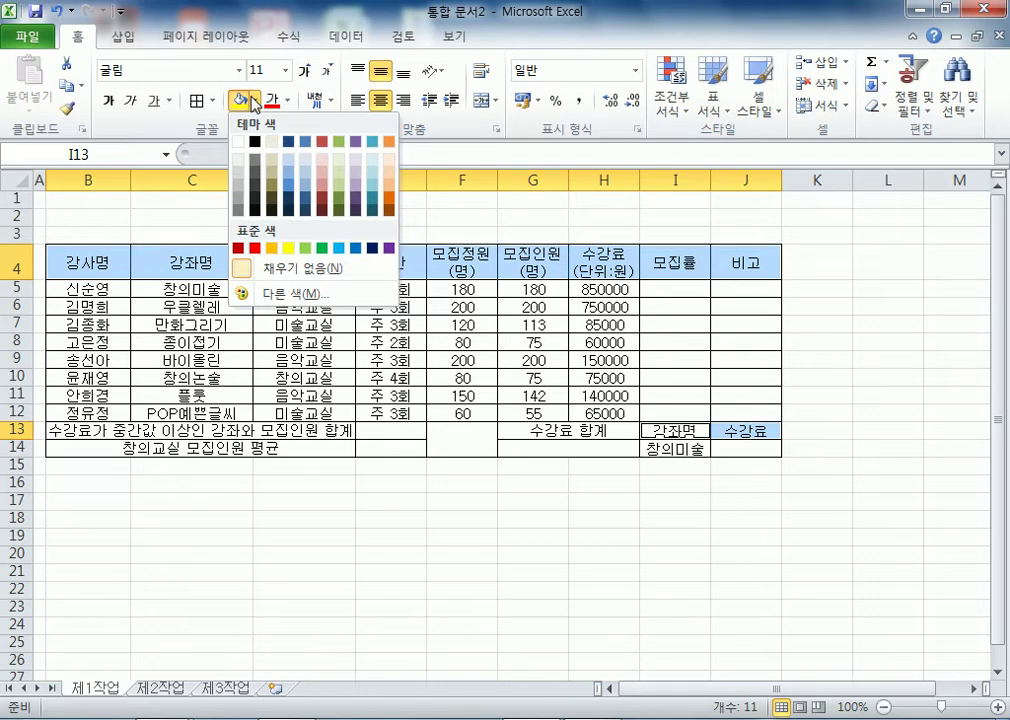
click(270, 248)
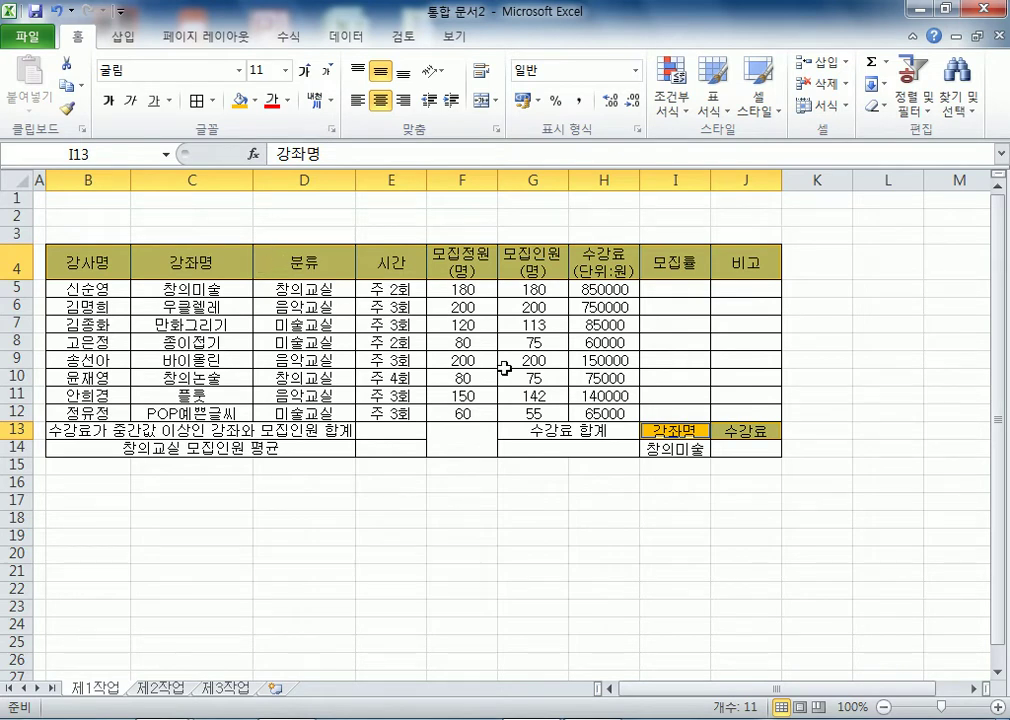
click(431, 381)
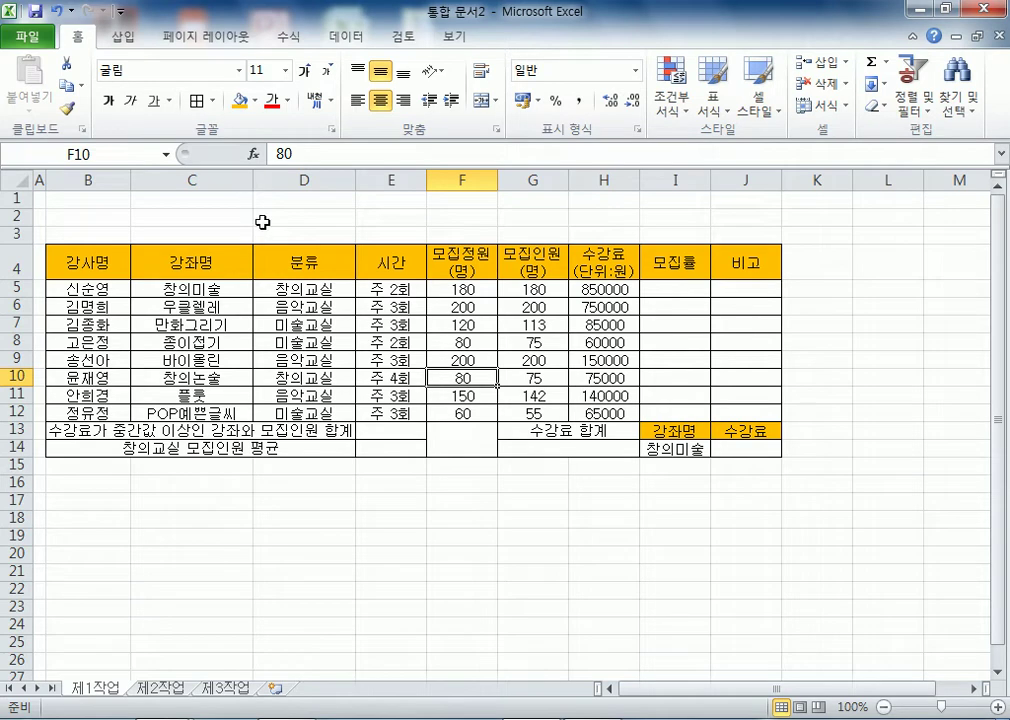
- Cut 교실 from each category in D5:D12, leaving 창의, 음악 or 미술
click(306, 290)
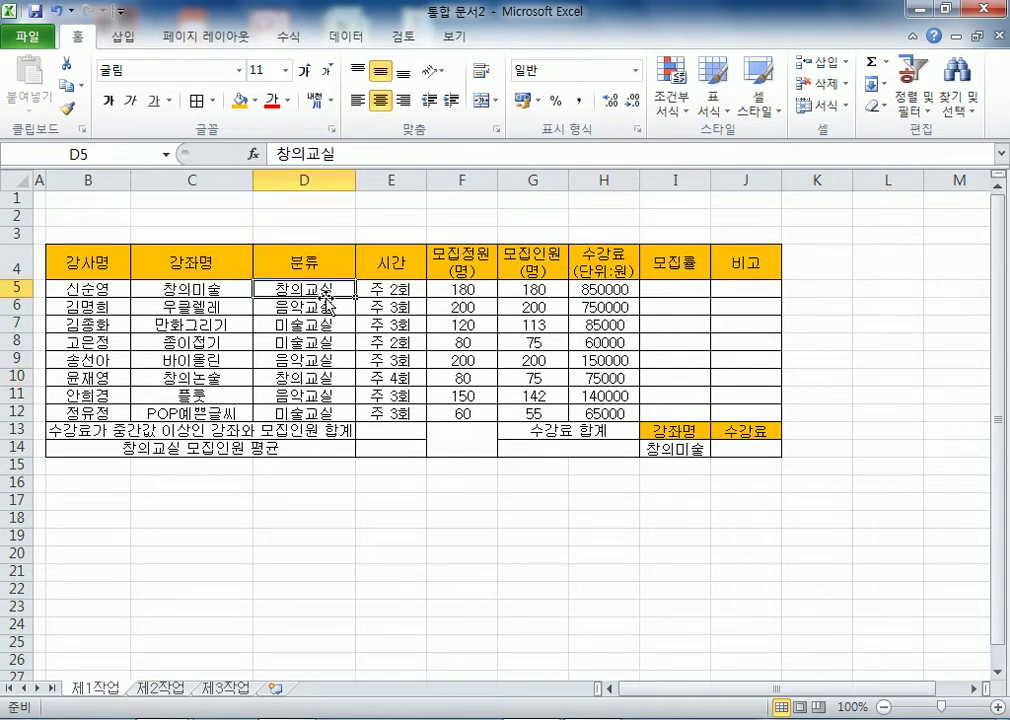
key(F2)
key(BackSpace)
key(BackSpace)
key(Return)
key(F2)
key(BackSpace)
key(BackSpace)
key(Return)
key(F2)
key(BackSpace)
key(BackSpace)
key(Return)
key(F2)
key(BackSpace)
key(BackSpace)
key(Return)
key(F2)
key(BackSpace)
key(BackSpace)
key(Return)
key(F2)
key(BackSpace)
key(BackSpace)
key(Return)
key(F2)
key(BackSpace)
key(BackSpace)
key(Return)
key(F2)
key(BackSpace)
key(BackSpace)
key(Return)
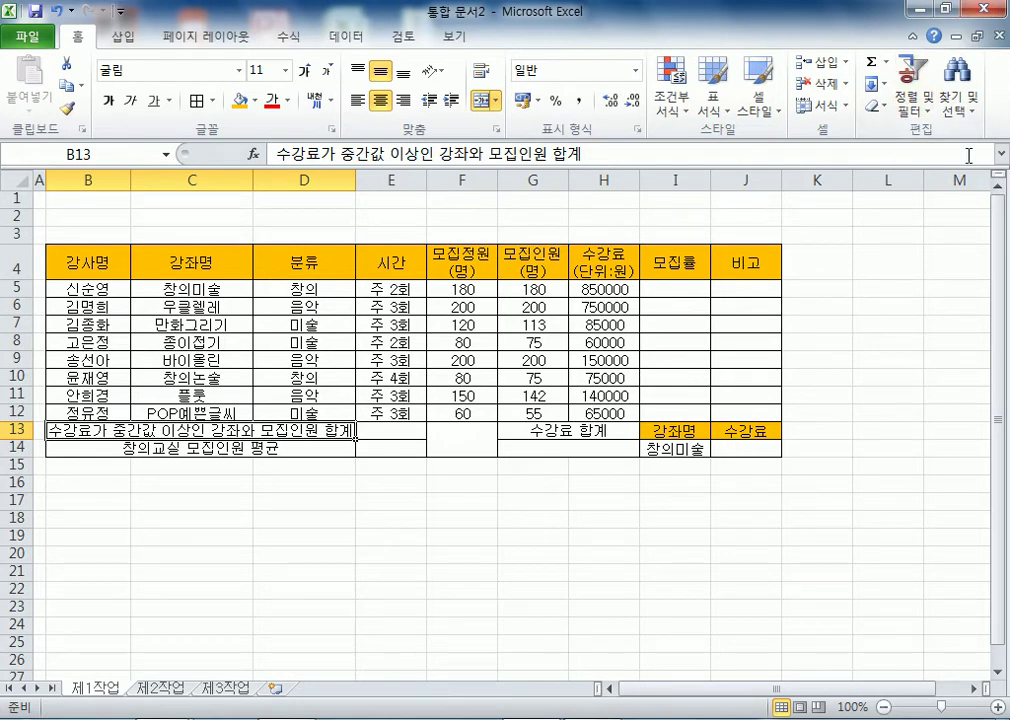
- Right-align F5:G12 and give the fees in H5:H12 ₩ accounting format
drag(471, 292, 530, 413)
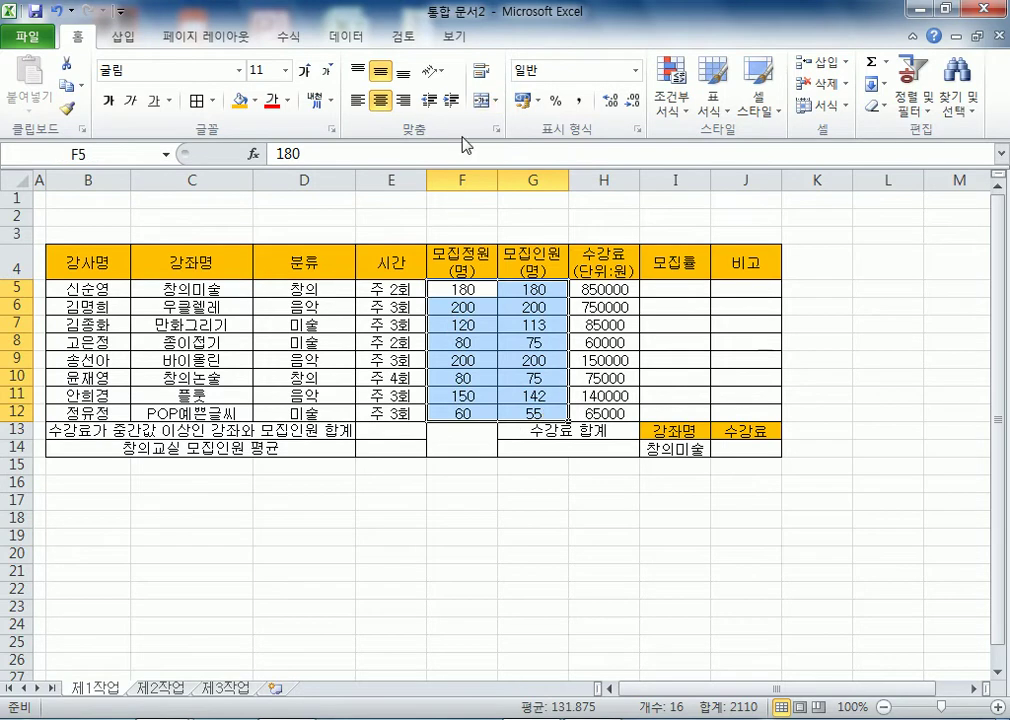
click(404, 100)
drag(620, 289, 620, 413)
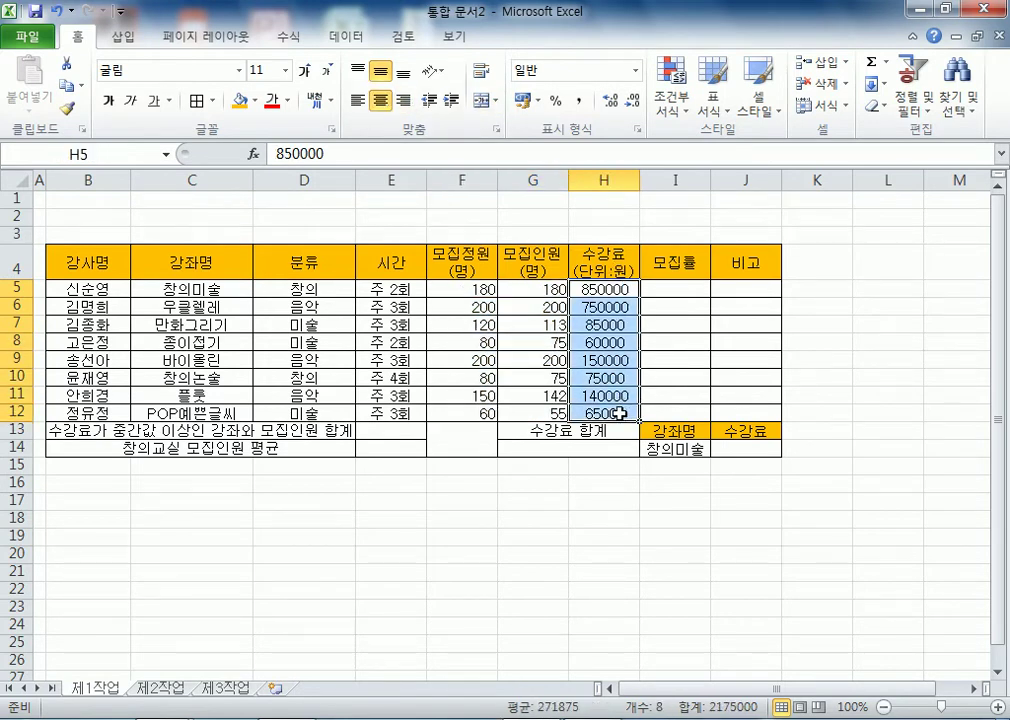
click(522, 101)
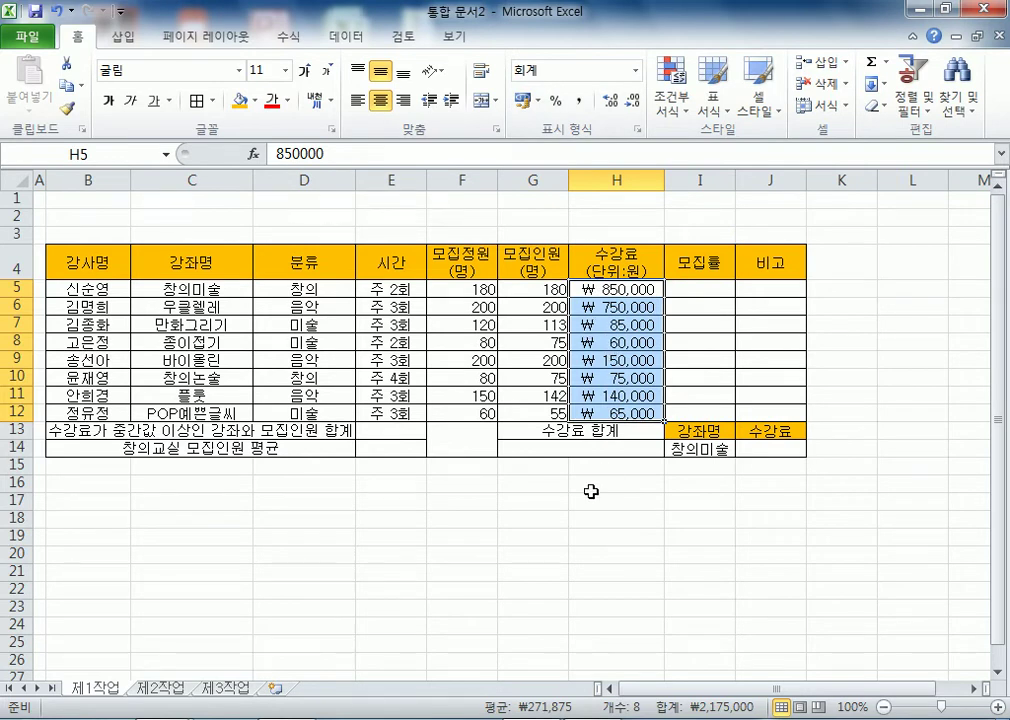
click(458, 432)
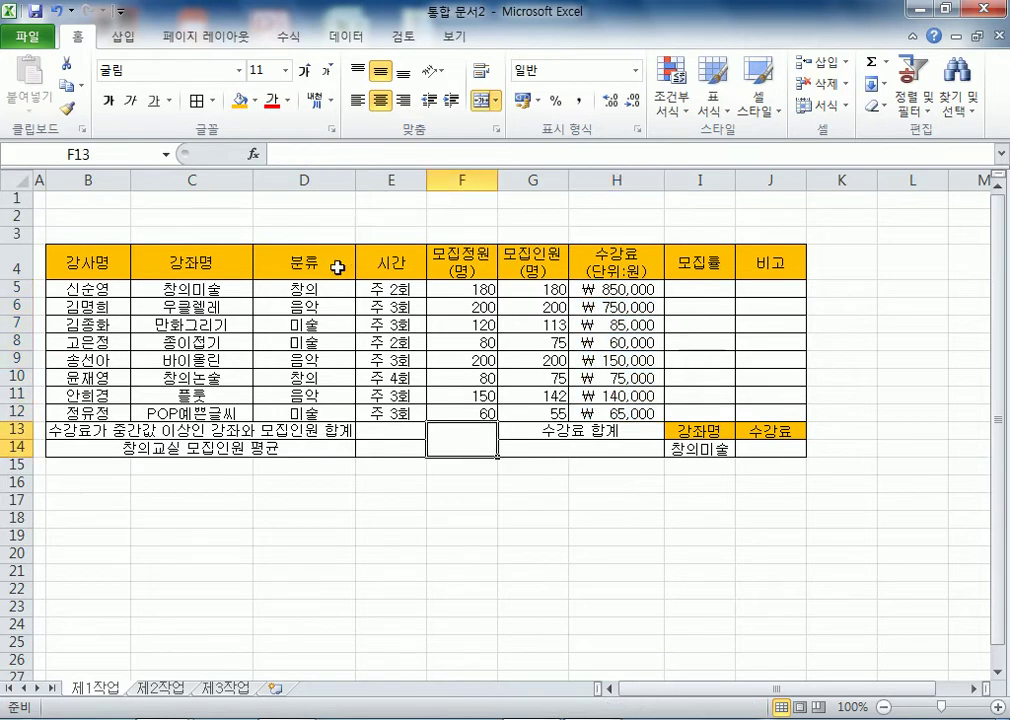
- Give B4:J14 all borders and cross merged cell F13:F14 with both diagonals
drag(88, 263, 770, 448)
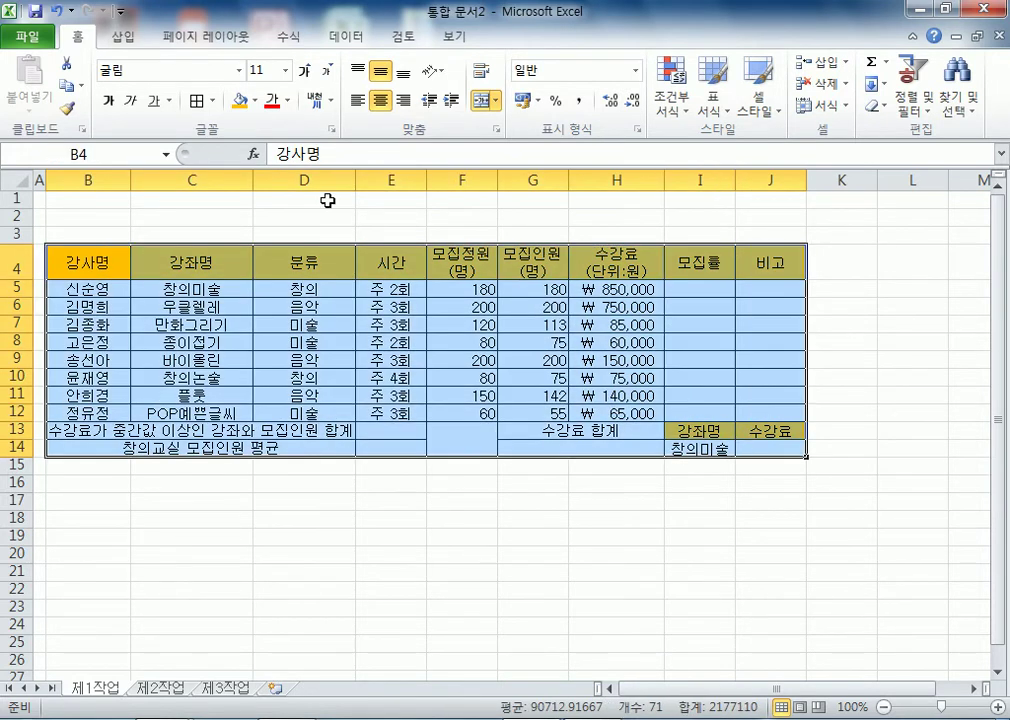
click(211, 101)
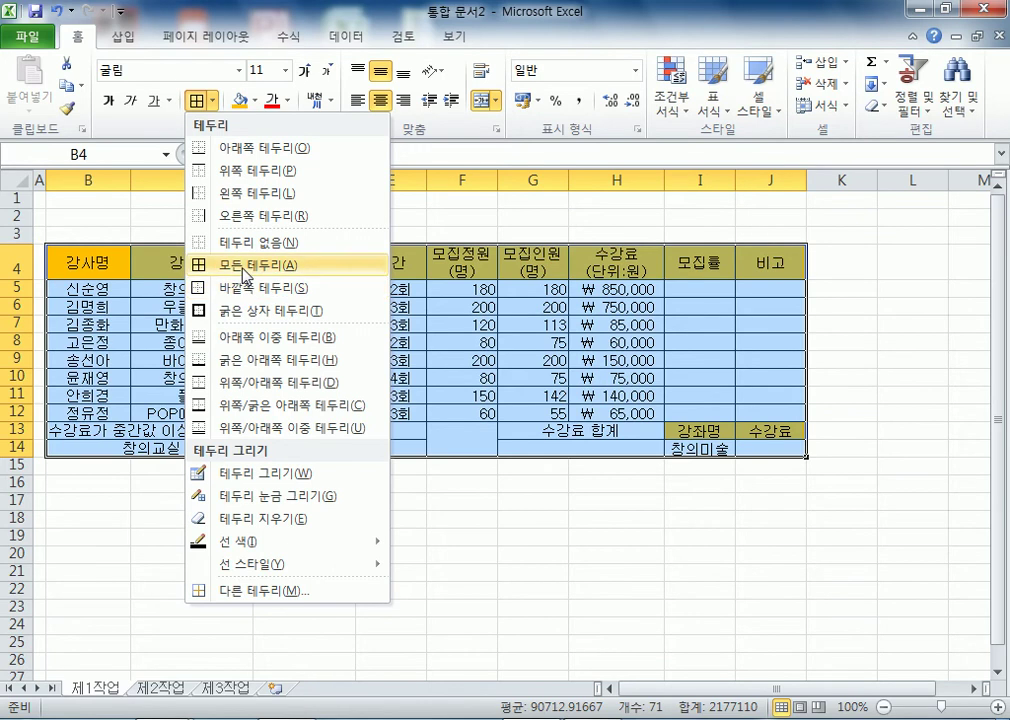
click(245, 265)
click(455, 441)
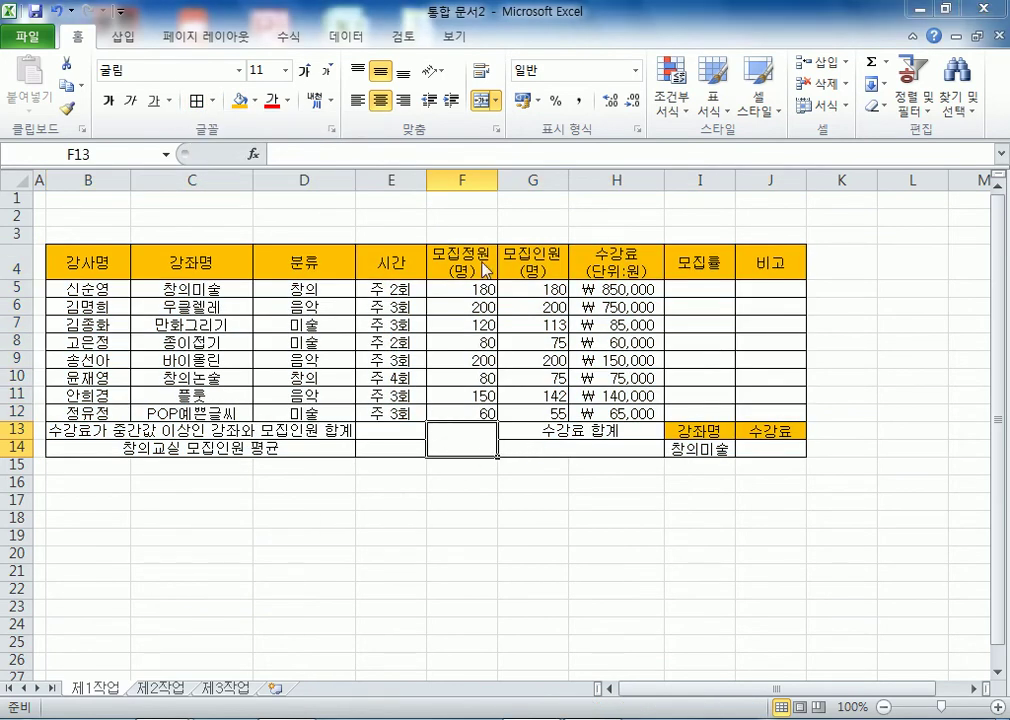
key(ctrl+1)
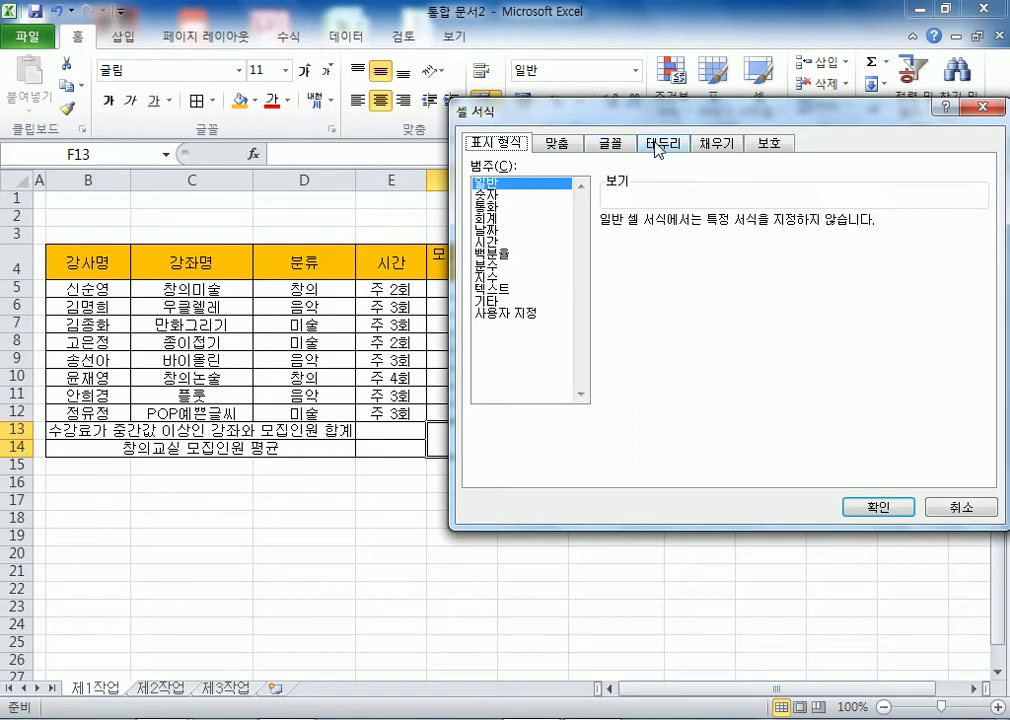
click(665, 143)
click(623, 355)
click(847, 356)
key(Return)
- Add thick box borders around B4:J14 and the data rows B5:J12
drag(100, 264, 751, 437)
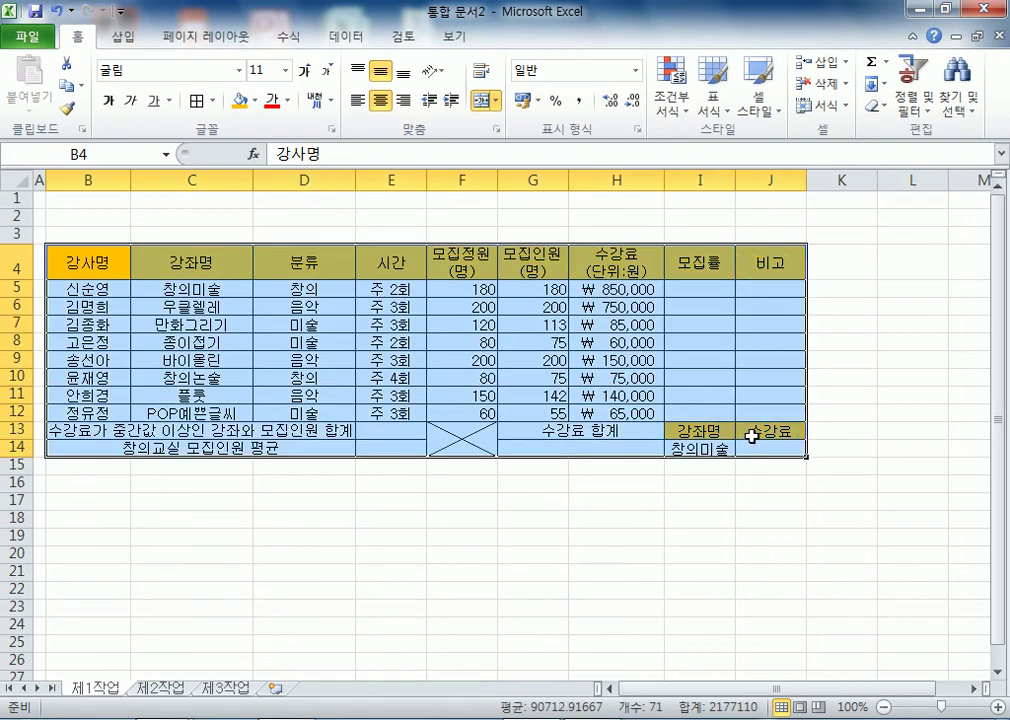
click(212, 100)
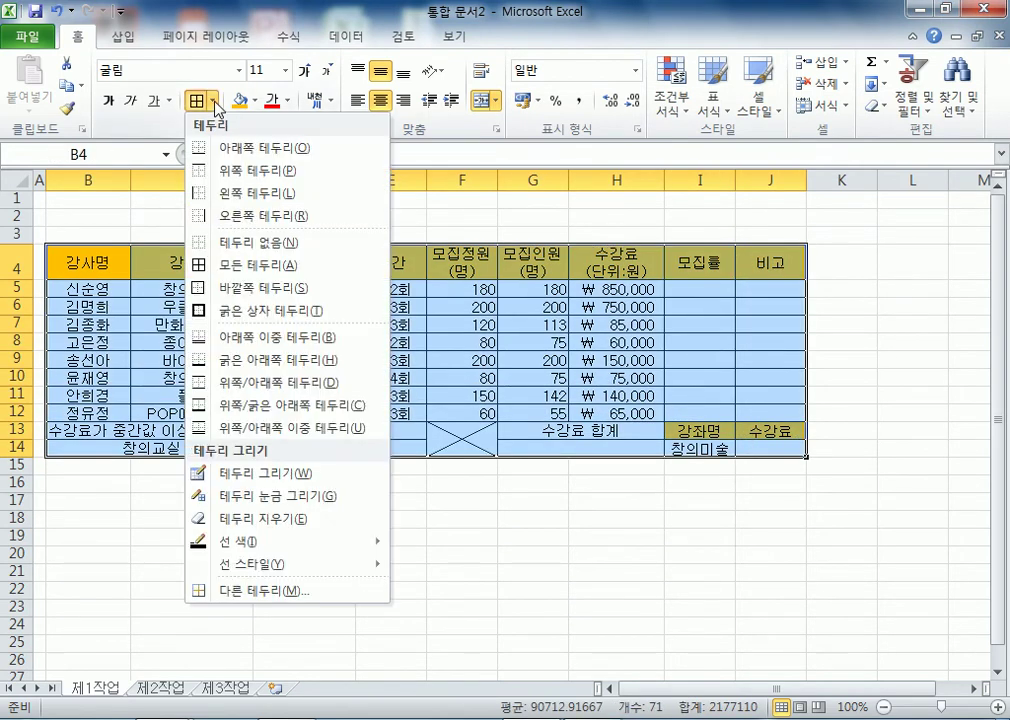
click(215, 313)
drag(112, 289, 753, 417)
click(194, 101)
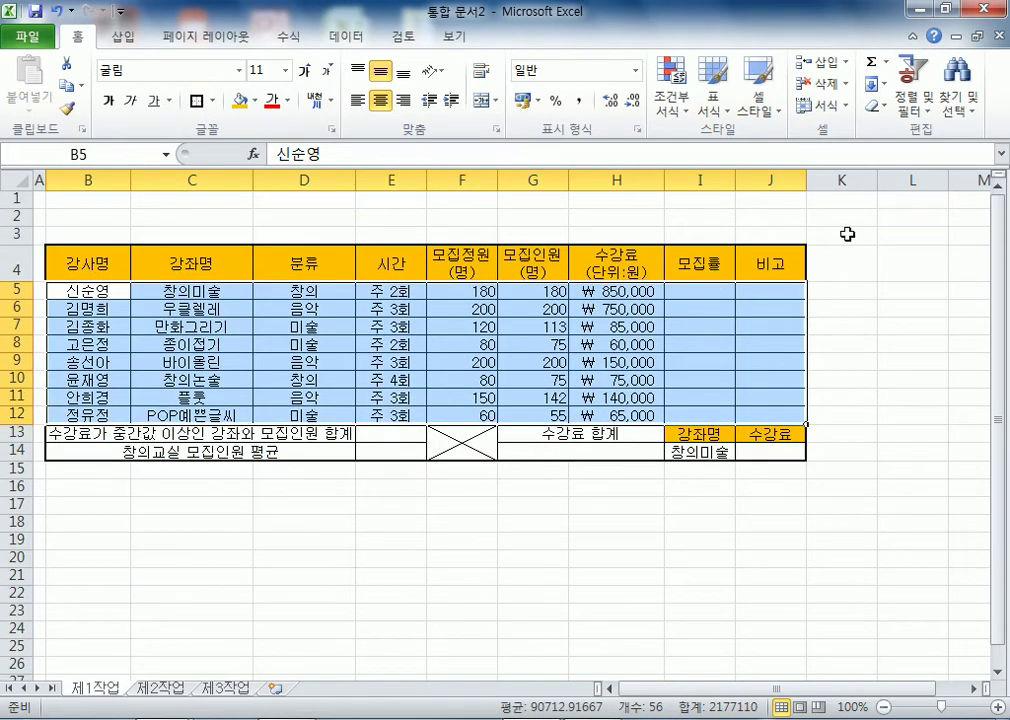
drag(915, 220, 645, 232)
- Border L3:O4 as a grid, narrow column L, and merge L3:L4
drag(458, 232, 656, 272)
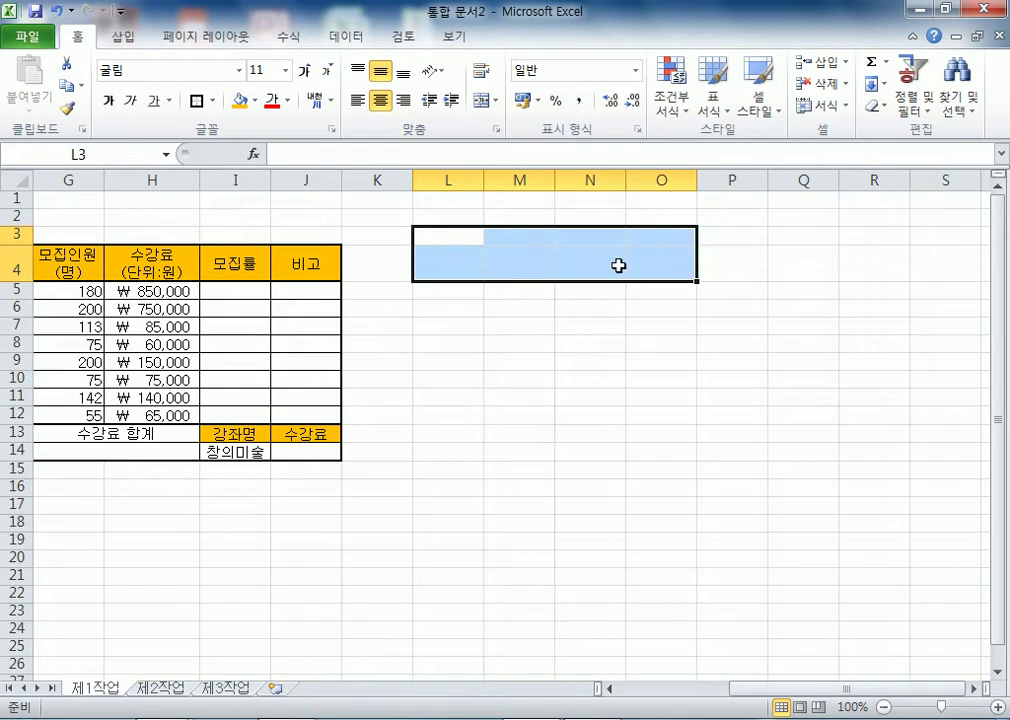
click(211, 101)
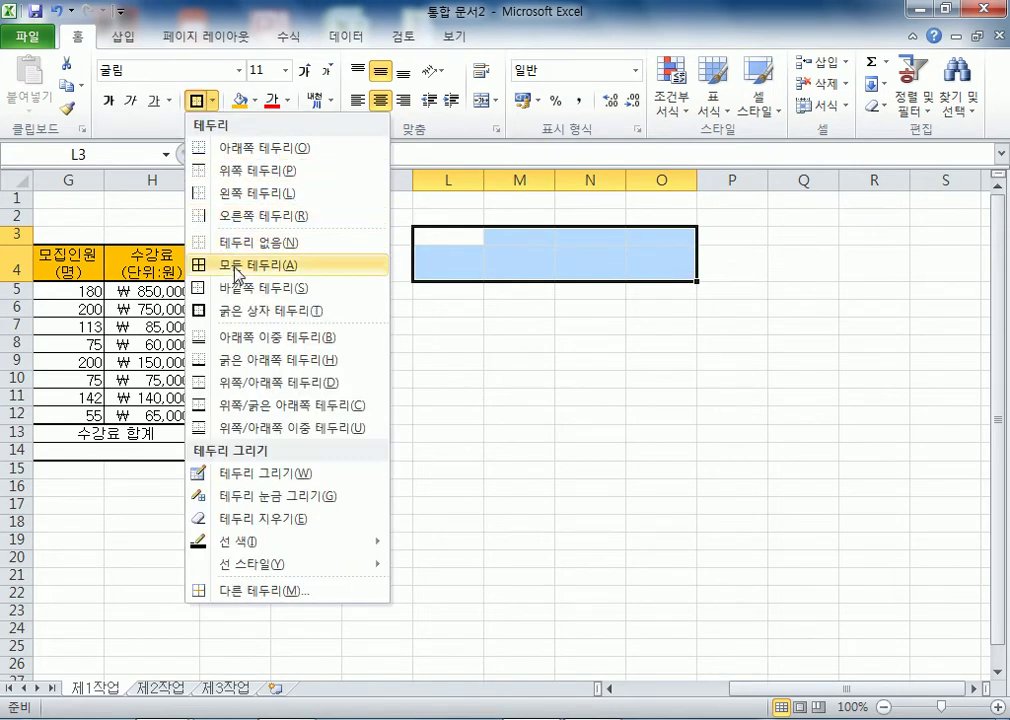
click(237, 268)
drag(481, 179, 451, 179)
drag(443, 237, 436, 264)
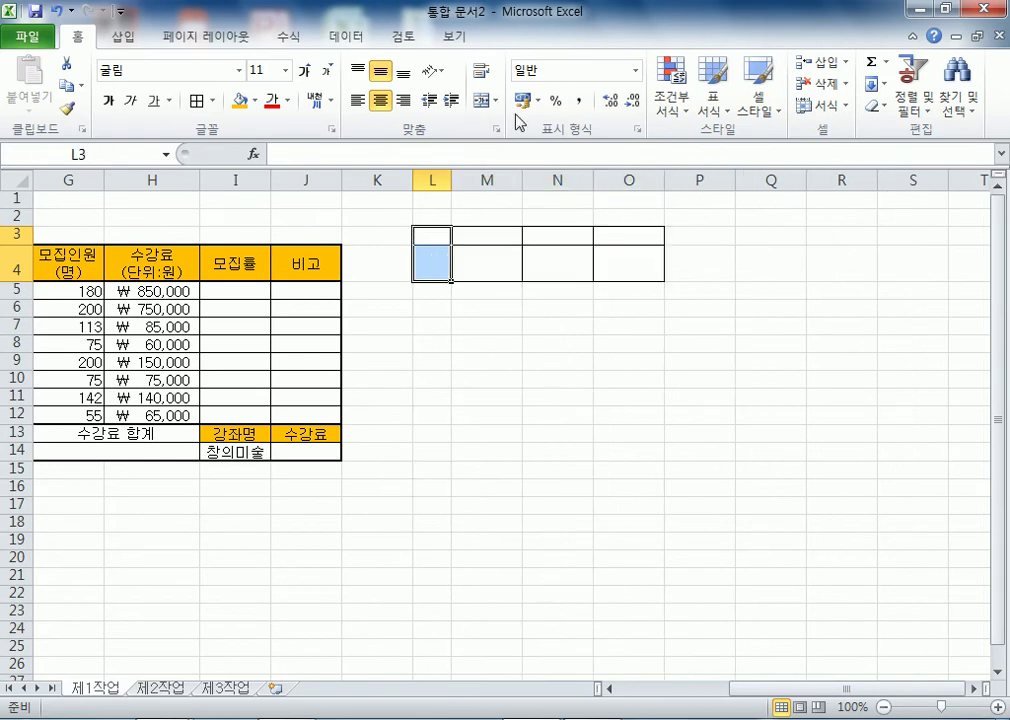
click(484, 100)
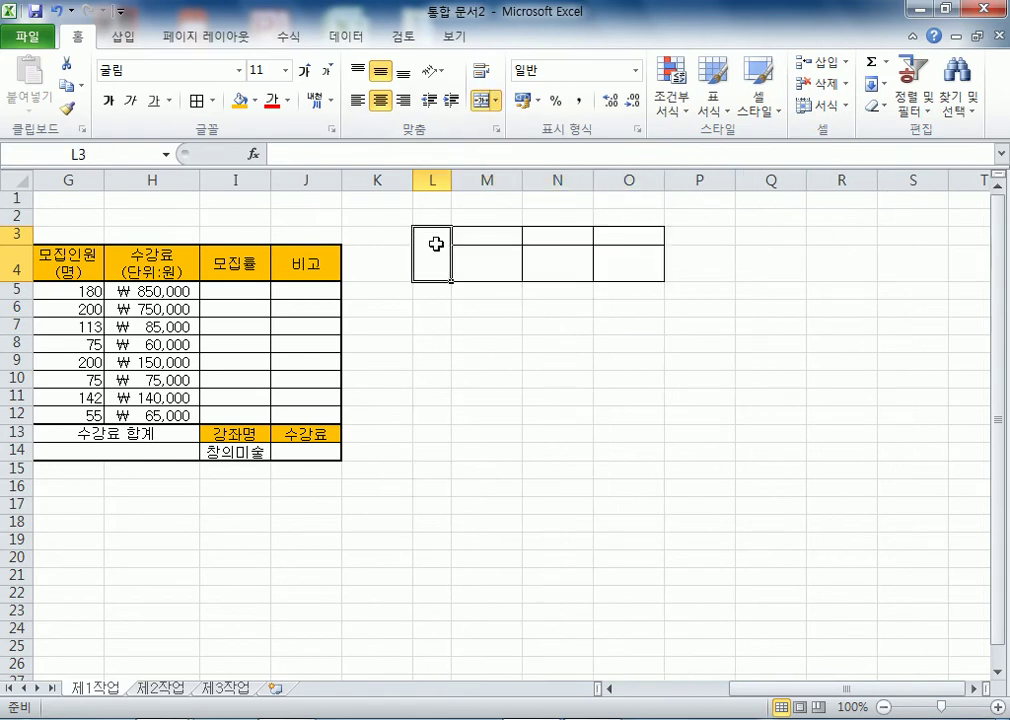
- Enter 결재 on two lines in L3, then 담당, 팀장, 부장 across M3:O3
text(ㄱ)
key(alt+Return)
text(재)
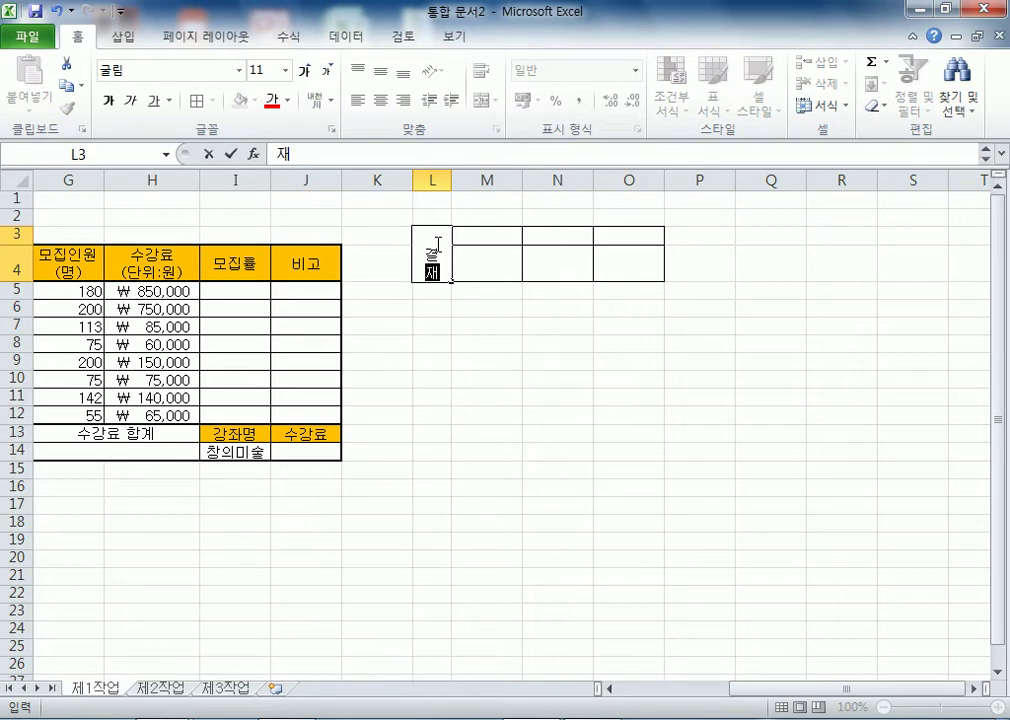
key(Tab)
text(담당)
key(Tab)
text(팀장)
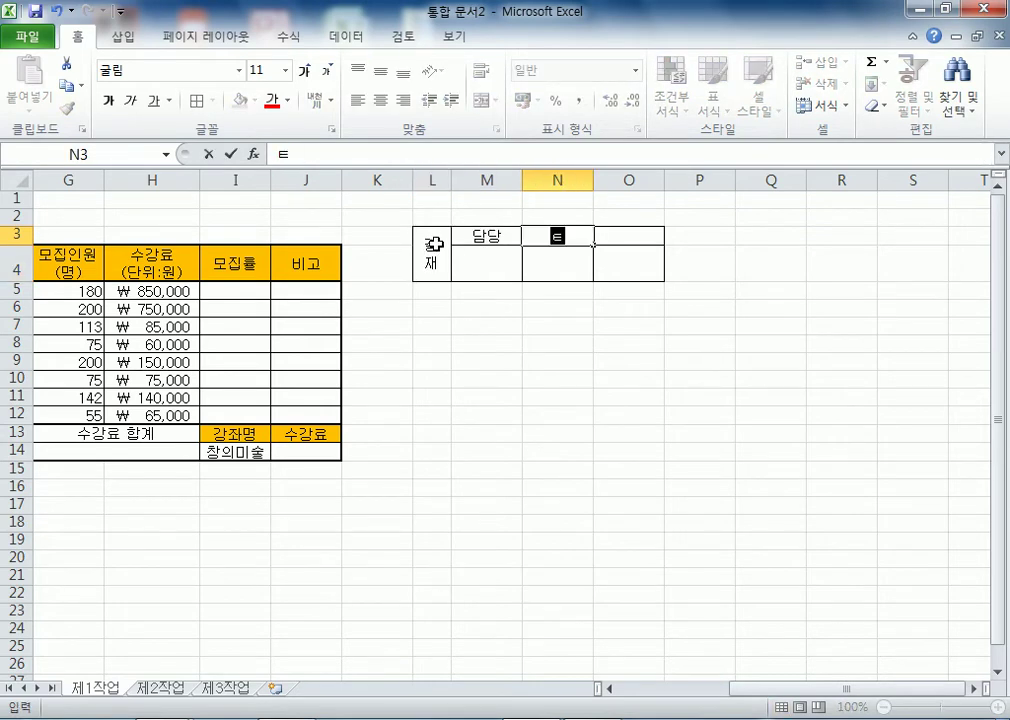
key(Tab)
text(부장)
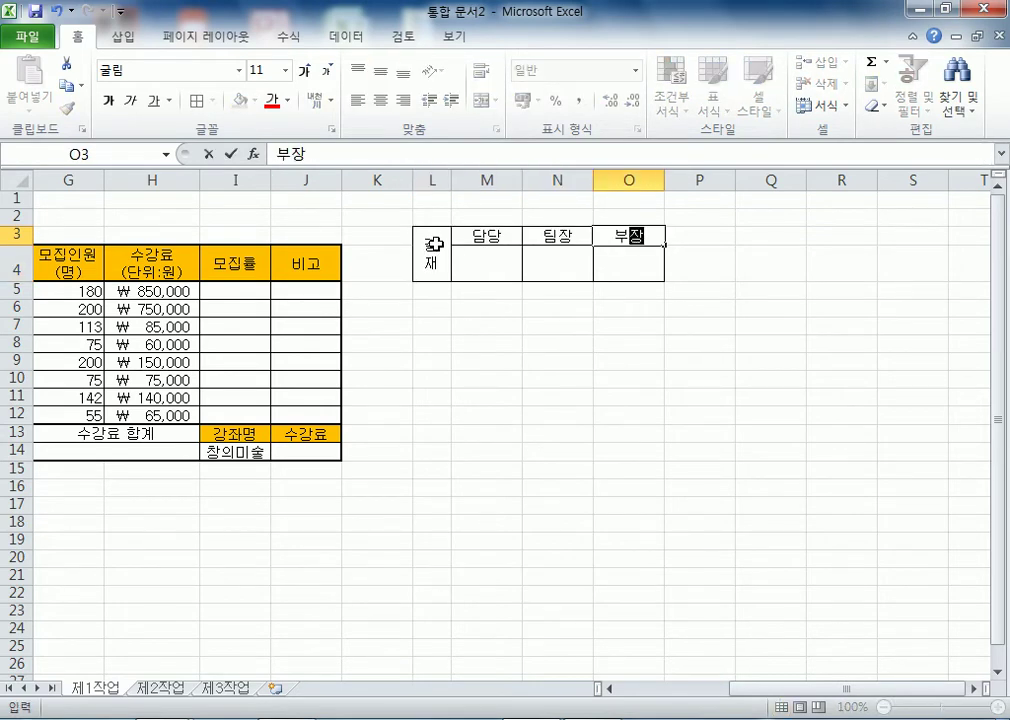
key(Return)
- Narrow column L slightly and reselect the approval box L3:O4
drag(435, 243, 609, 268)
click(431, 325)
drag(450, 177, 447, 177)
drag(431, 241, 604, 249)
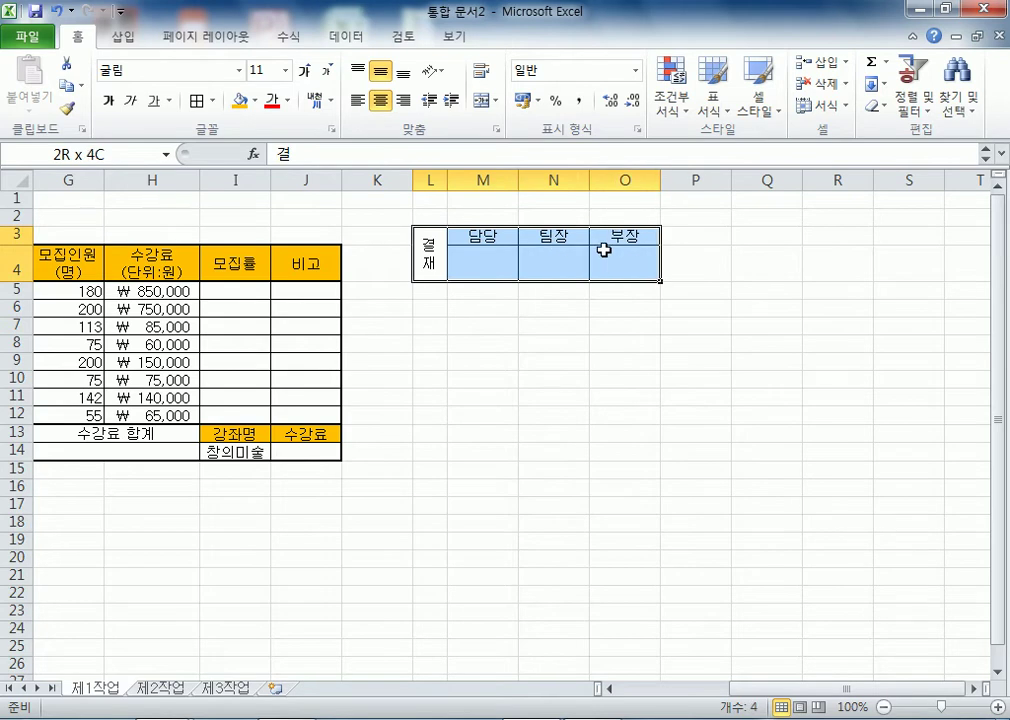
- Copy the approval box and paste it as a picture at M8
click(80, 86)
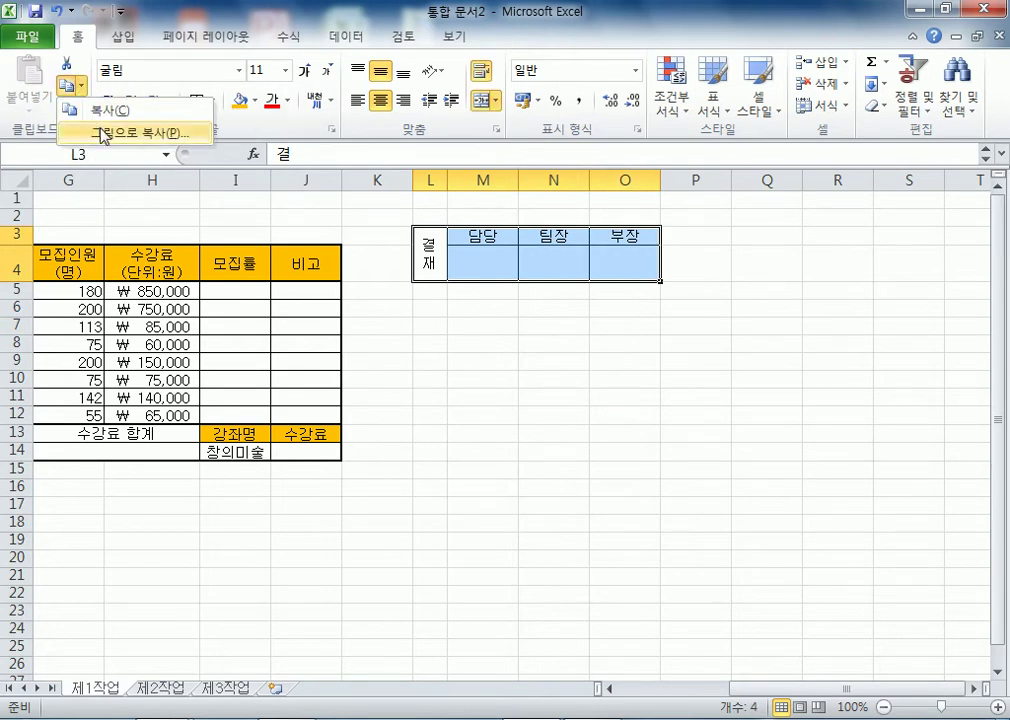
click(86, 110)
click(464, 340)
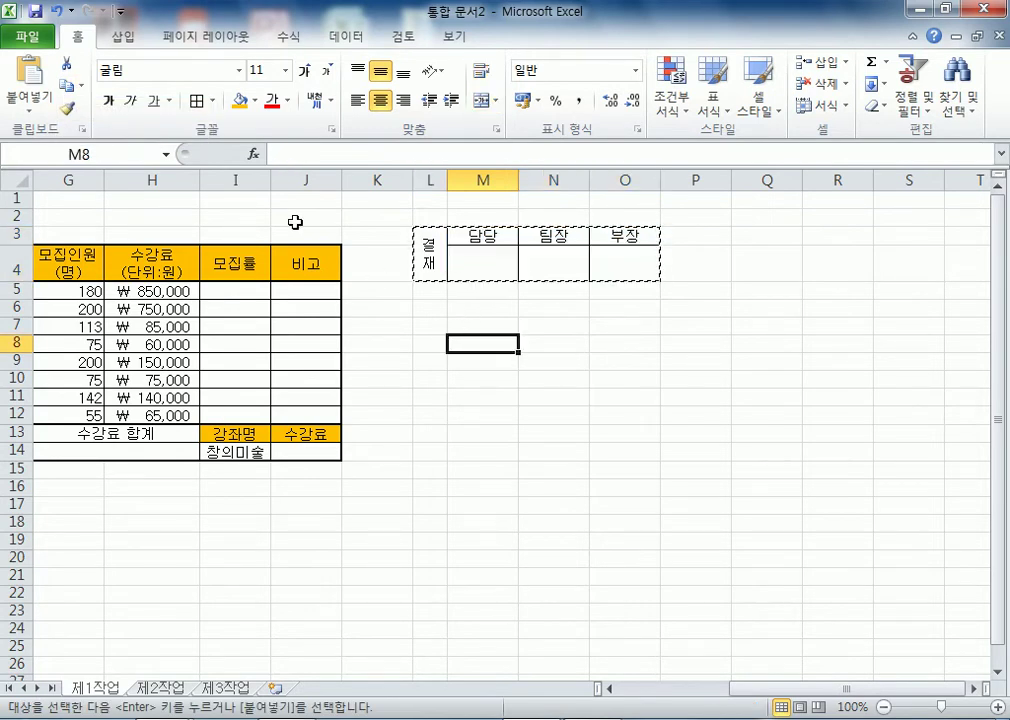
click(30, 108)
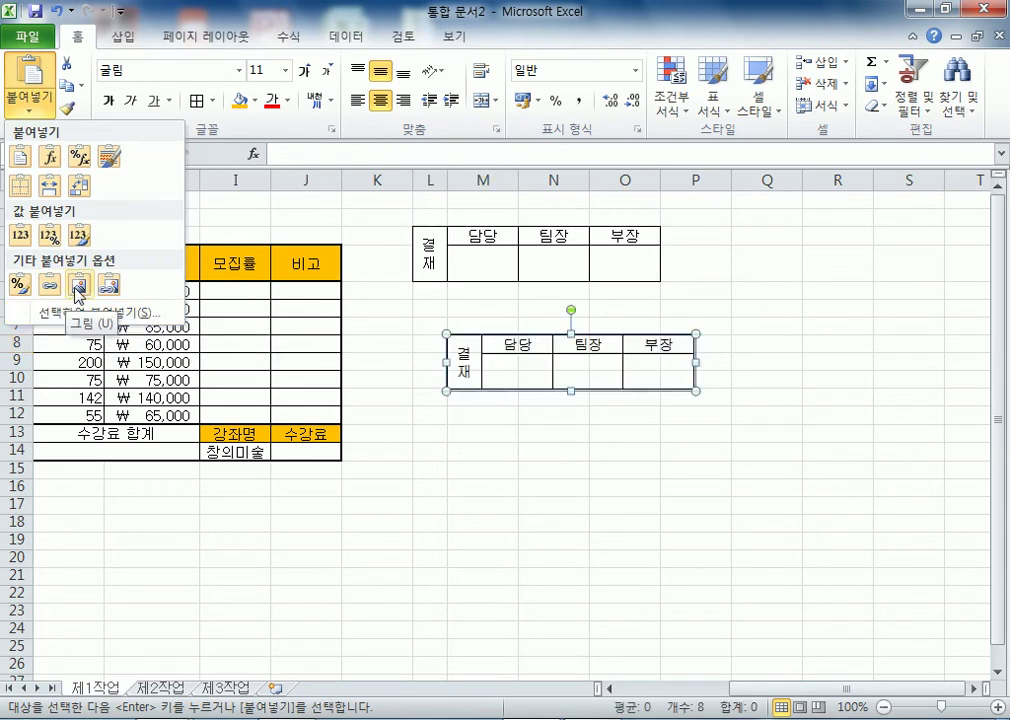
click(78, 286)
click(656, 450)
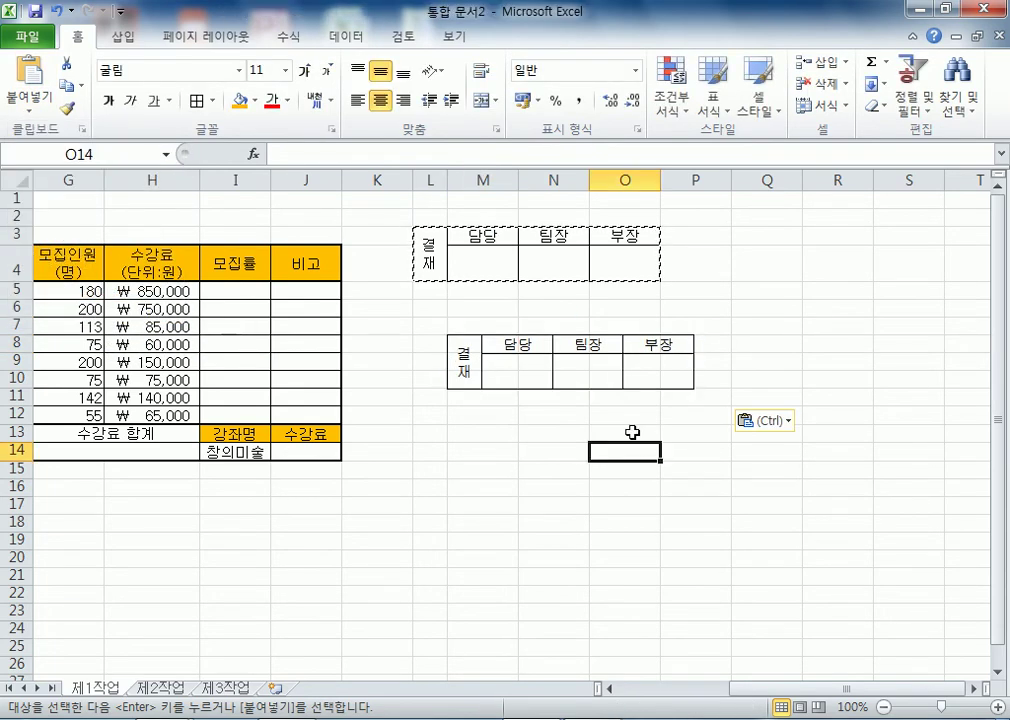
- Copy L3:O4 with Copy as Picture and paste it at M14
drag(437, 237, 630, 255)
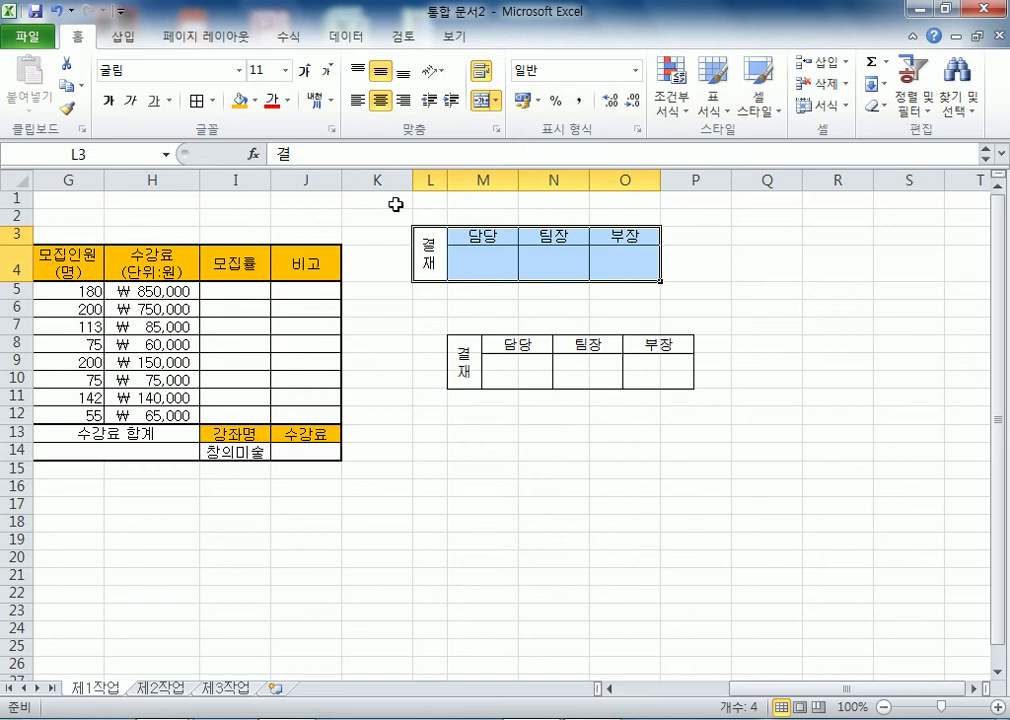
click(77, 86)
click(95, 138)
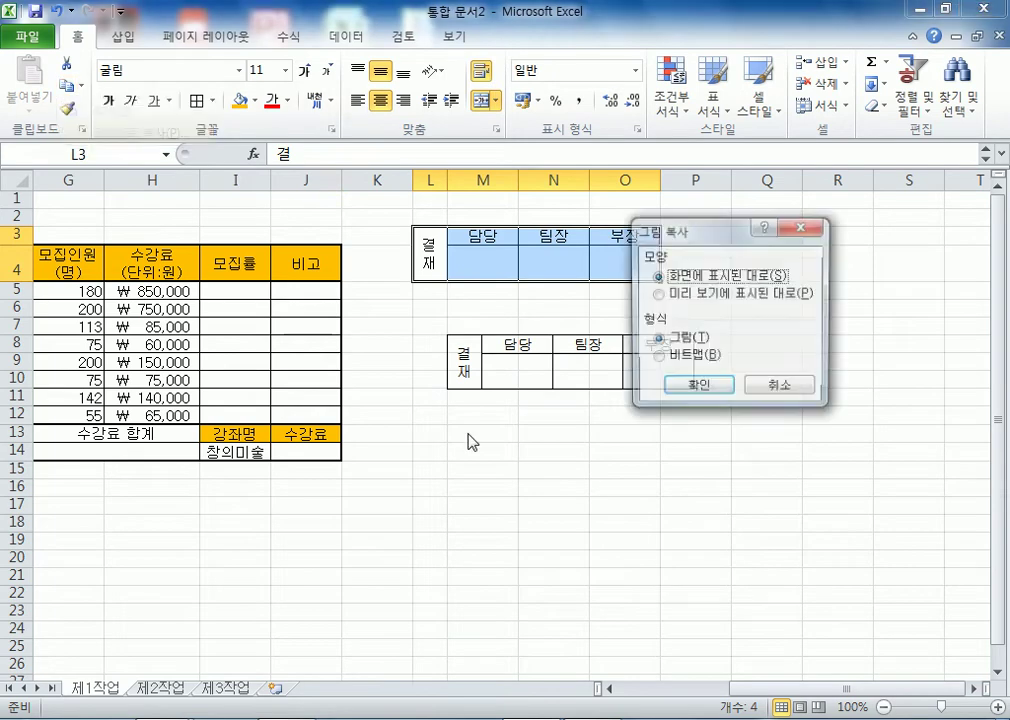
click(713, 388)
click(462, 452)
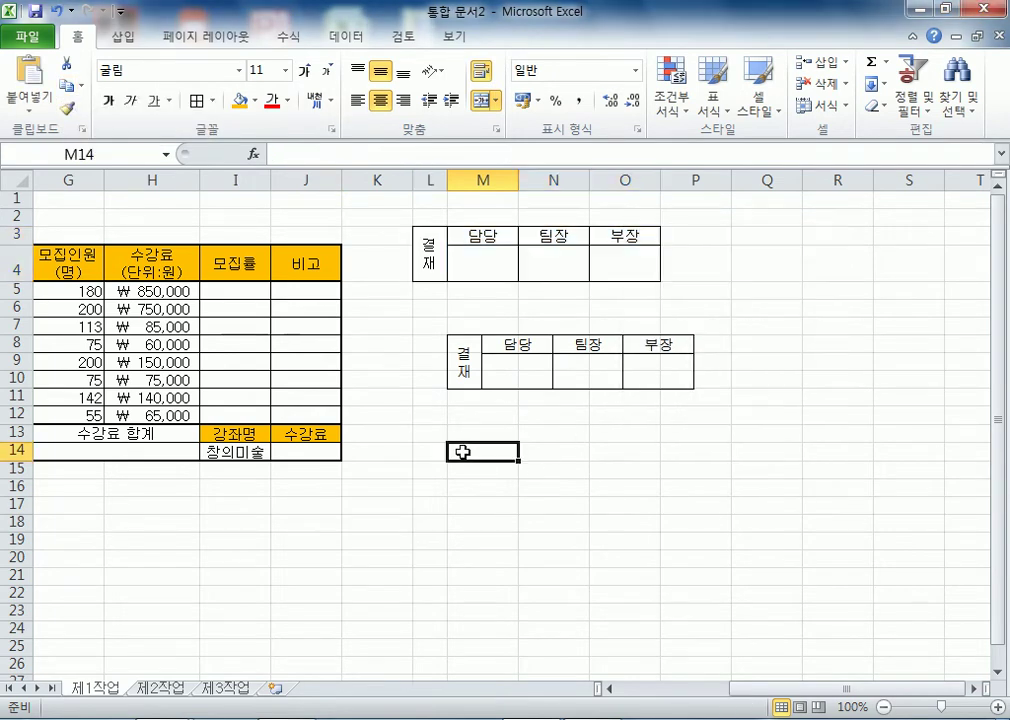
click(45, 65)
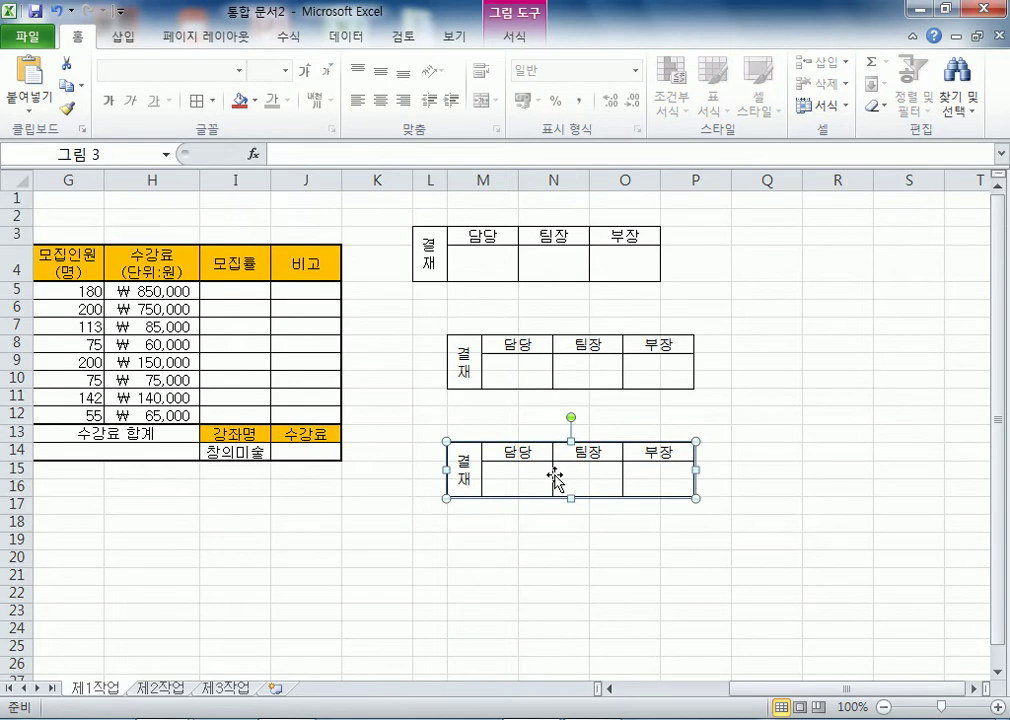
drag(424, 252, 613, 250)
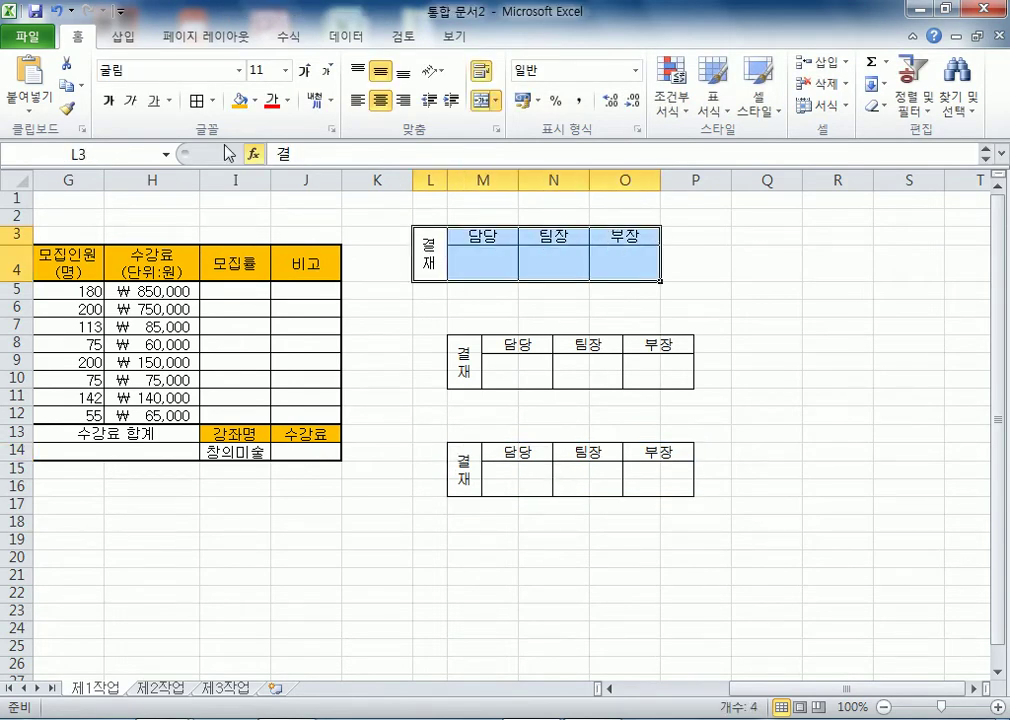
- Copy the approval box L3:O4 and paste it at Q2 as a linked picture
click(66, 85)
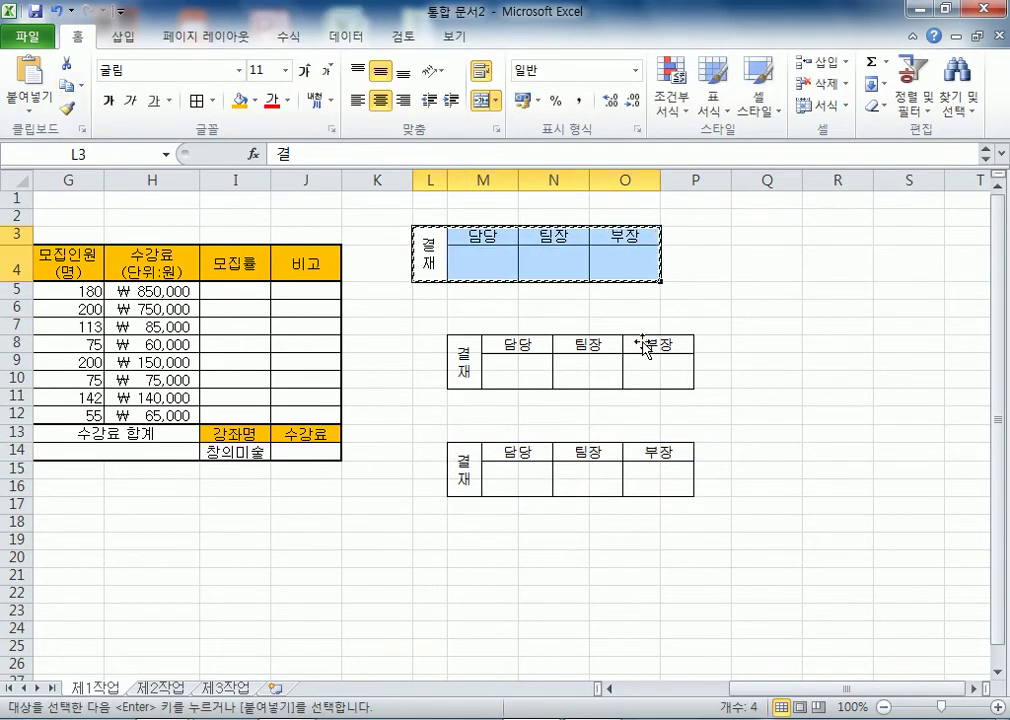
click(742, 217)
click(38, 112)
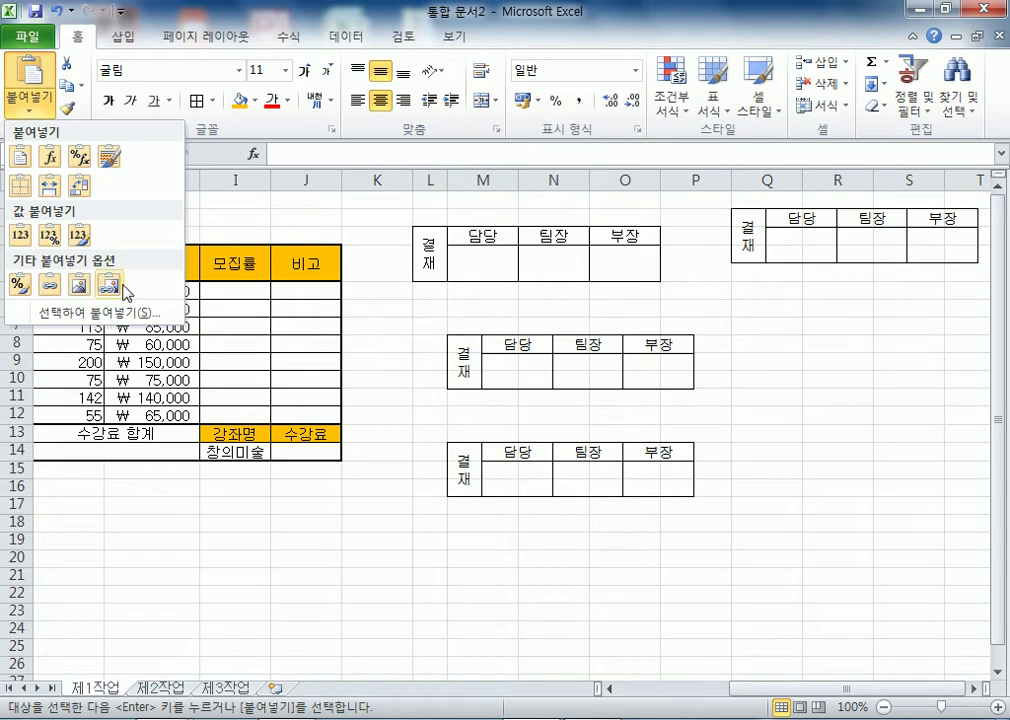
click(107, 287)
- Move one approval picture to sit just above the course table
click(810, 382)
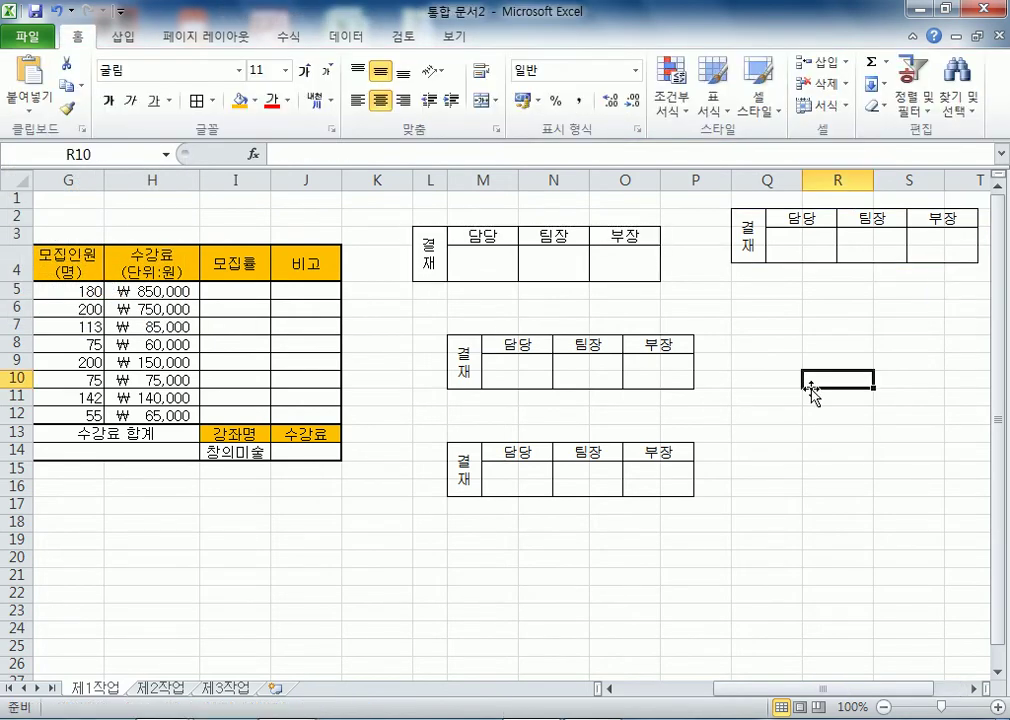
drag(760, 252, 730, 328)
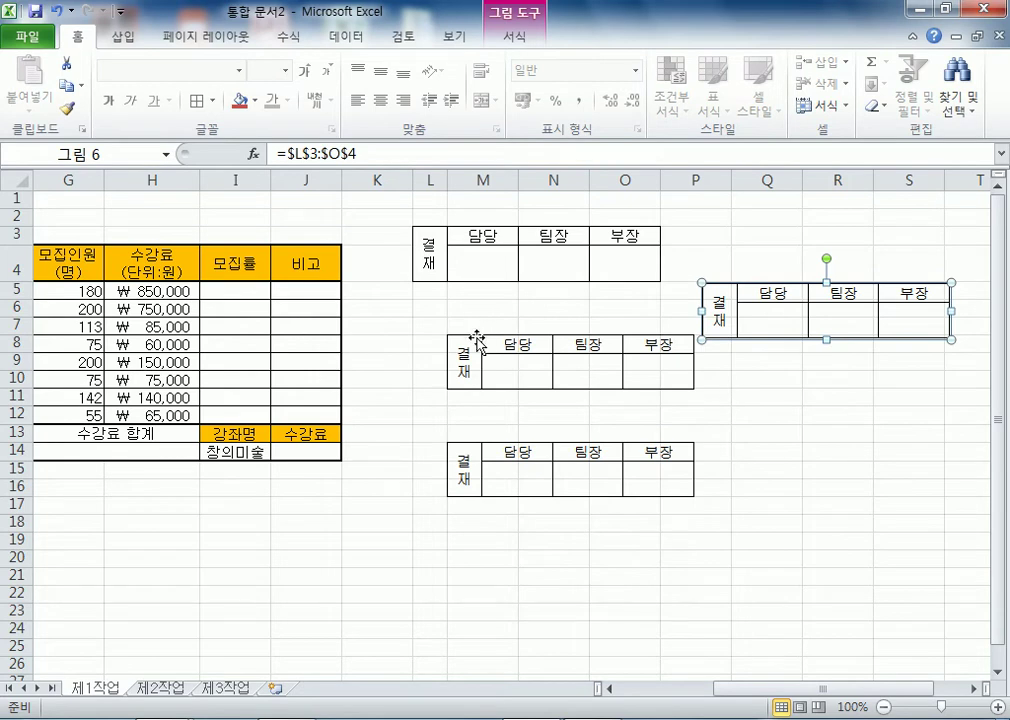
drag(478, 368, 112, 227)
- Delete the two spare approval pictures
click(735, 308)
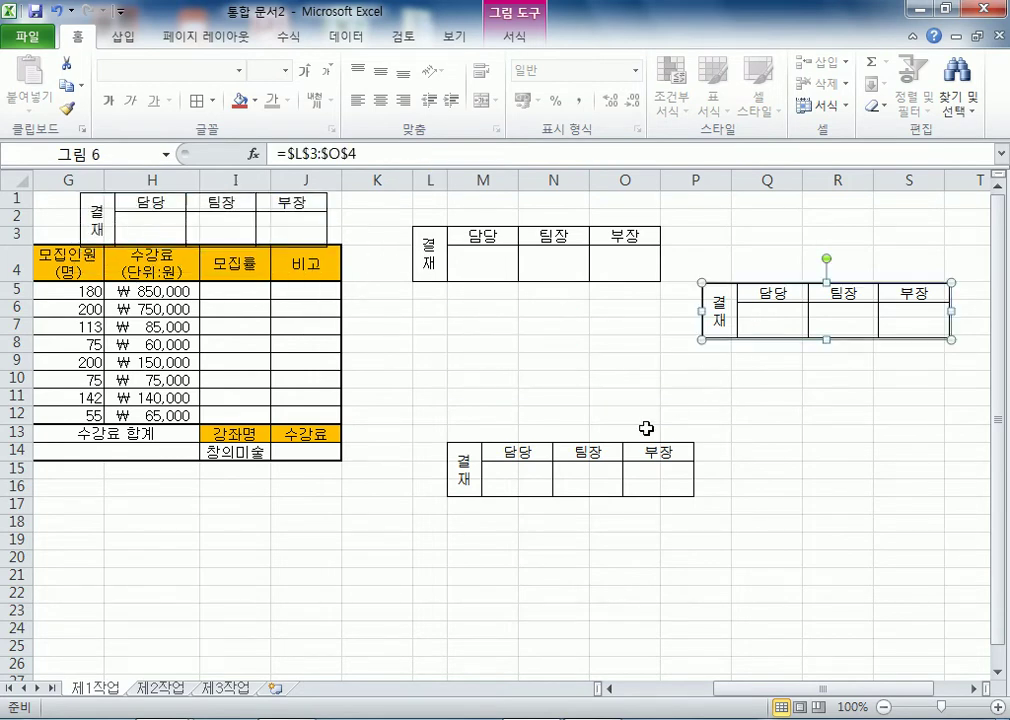
key(Delete)
click(622, 449)
key(Delete)
- Delete the original approval box columns L through O
click(432, 179)
drag(432, 179, 632, 179)
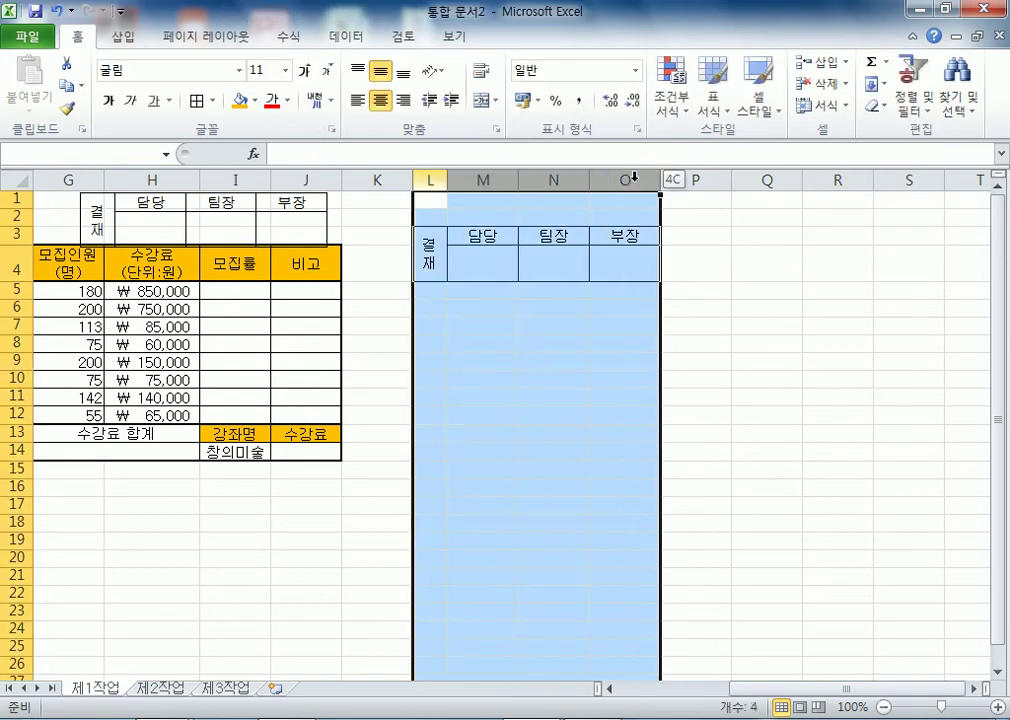
right_click(632, 179)
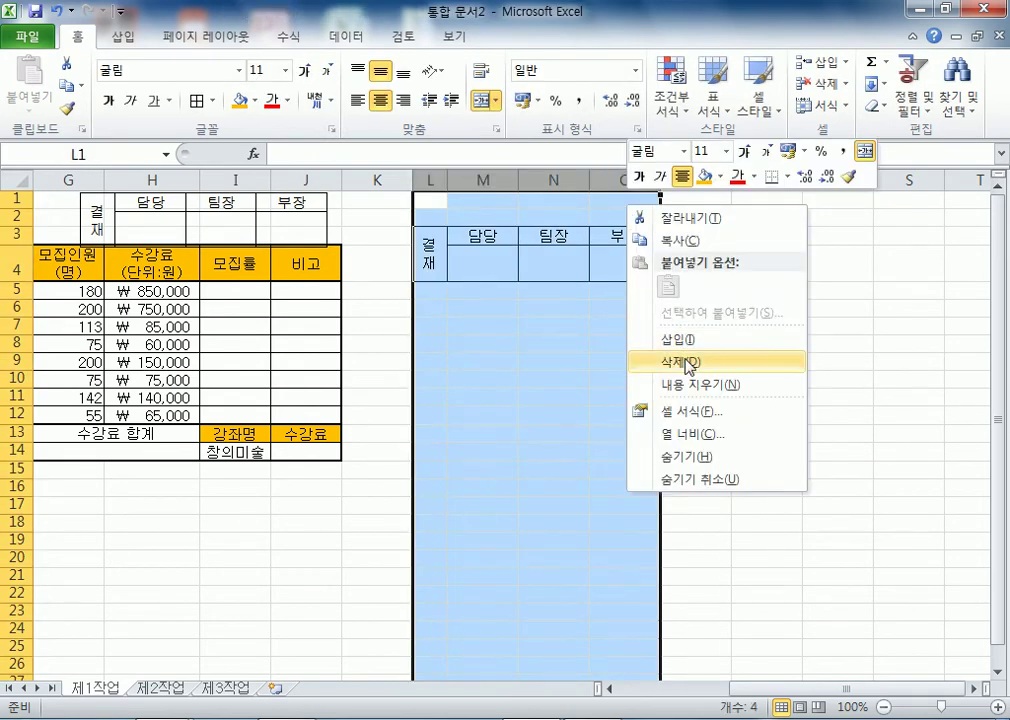
click(688, 362)
click(497, 370)
key(Home)
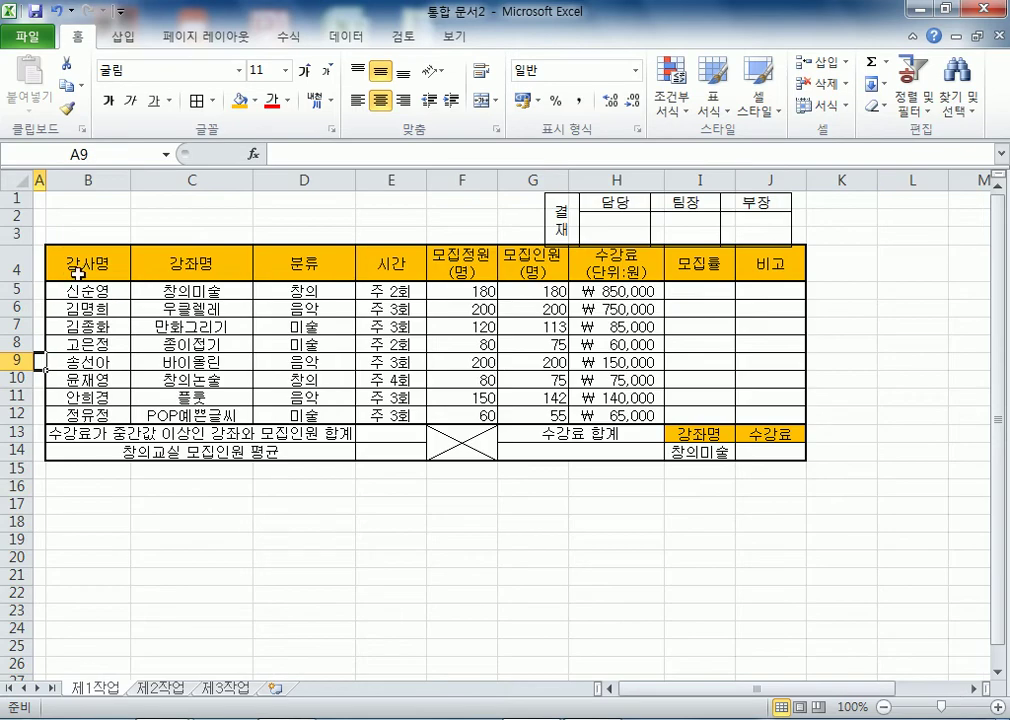
- Make rows 1–3 taller and move the approval picture into rows 1–3 at the right
drag(6, 203, 23, 266)
click(330, 314)
drag(585, 226, 585, 241)
click(195, 203)
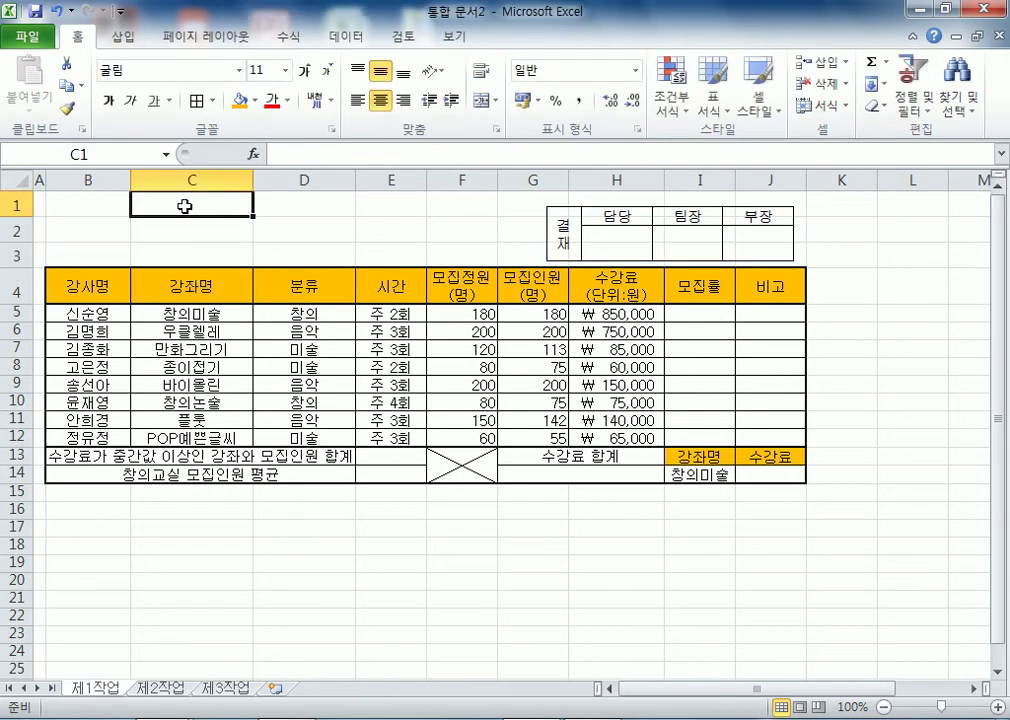
drag(88, 203, 444, 248)
drag(647, 219, 659, 219)
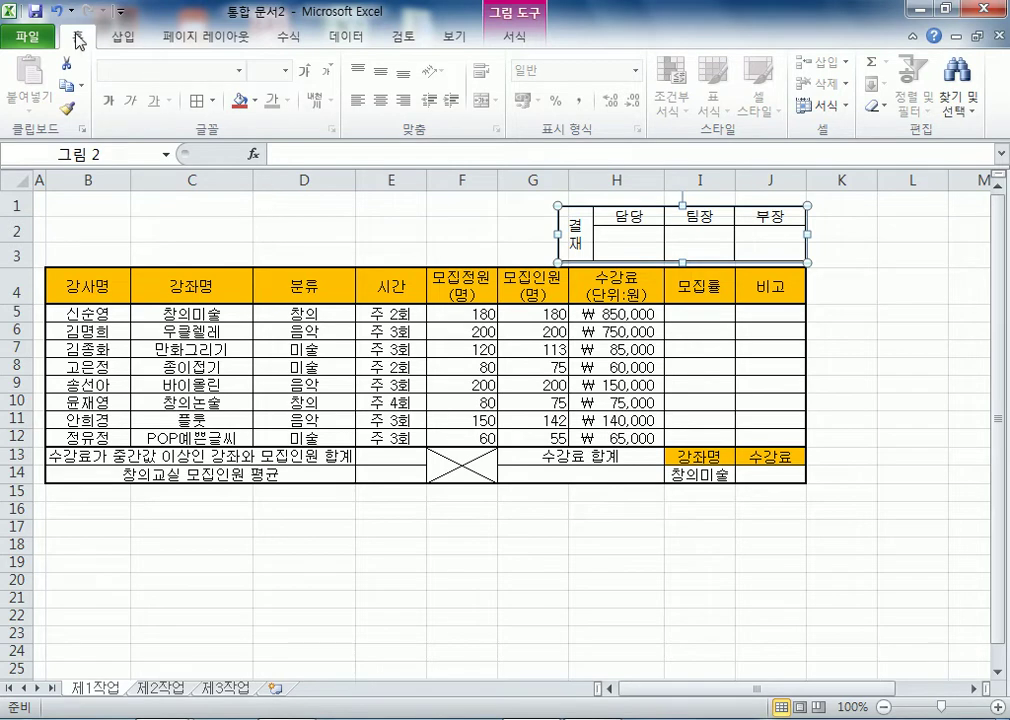
click(123, 37)
- Draw a rounded rectangle across B1:G3
click(220, 66)
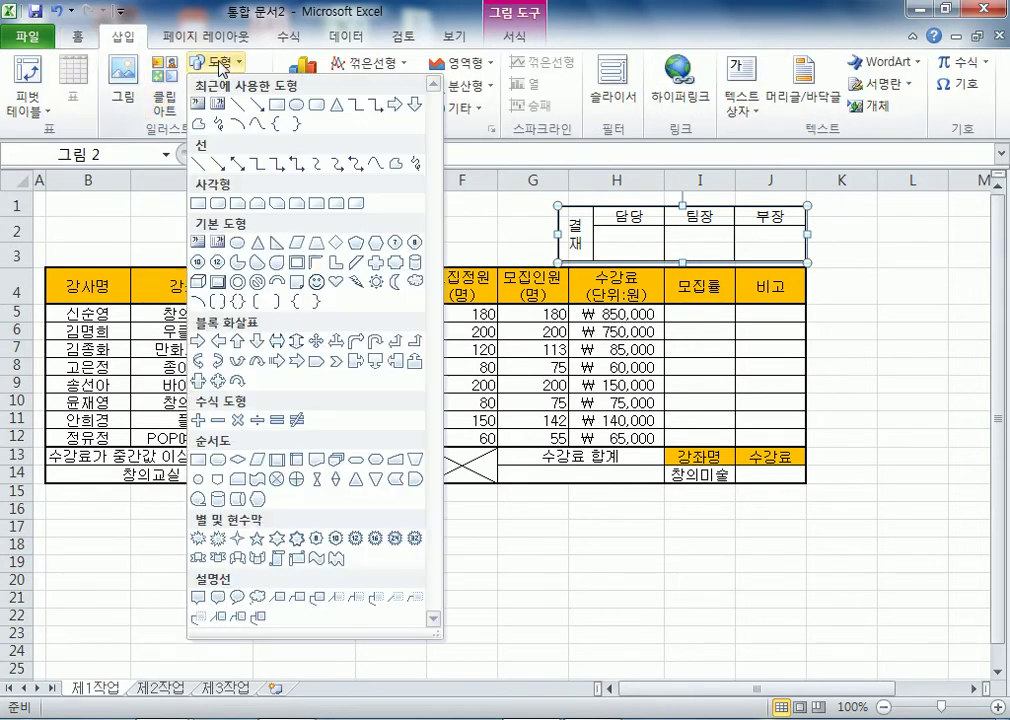
click(218, 204)
mouse_move(55, 201)
mouse_down()
mouse_move(462, 264)
mouse_move(523, 219)
mouse_move(522, 256)
mouse_up()
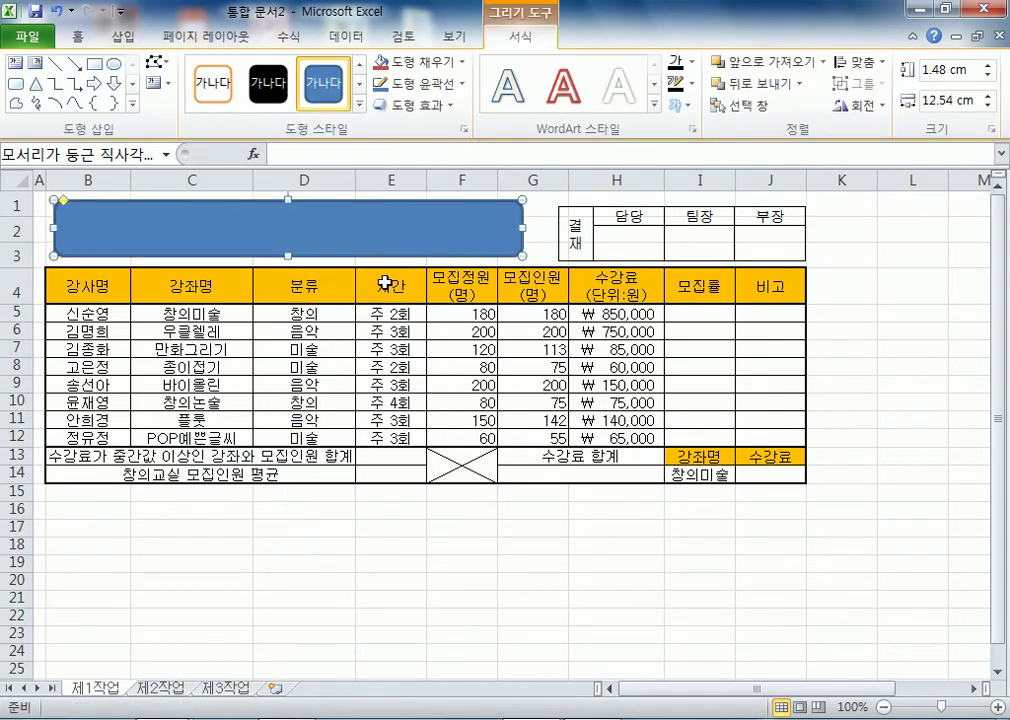
- Type the title 3월 방과후학교 모집 현황 into the rounded rectangle
text(3월 ㅂ고후학교노)
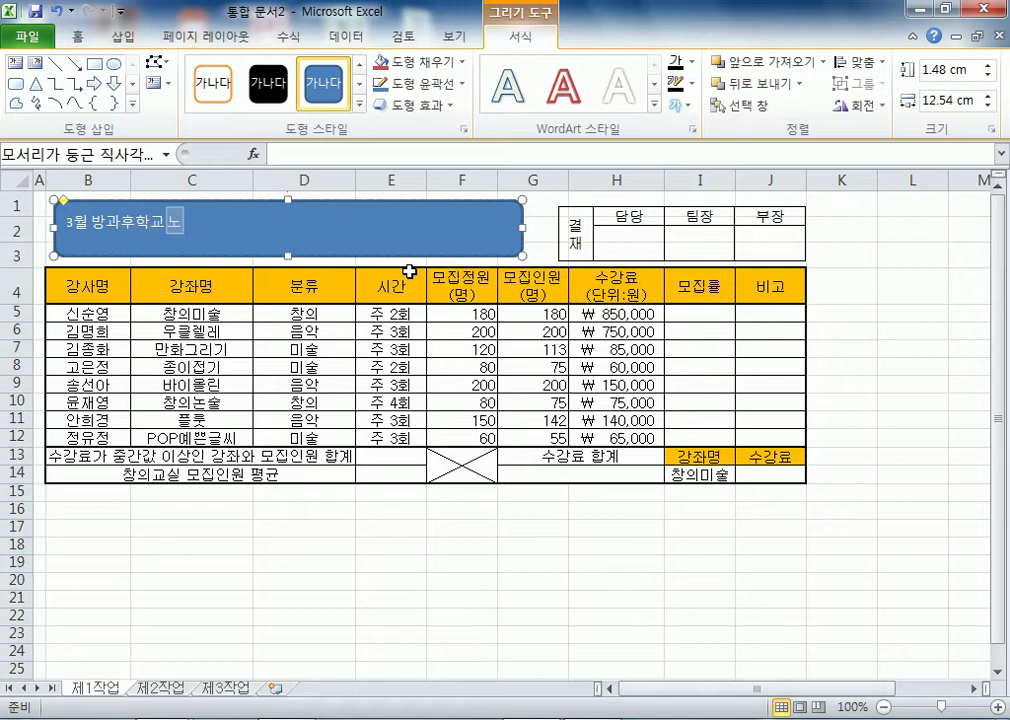
key(BackSpace)
text(모집 현화)
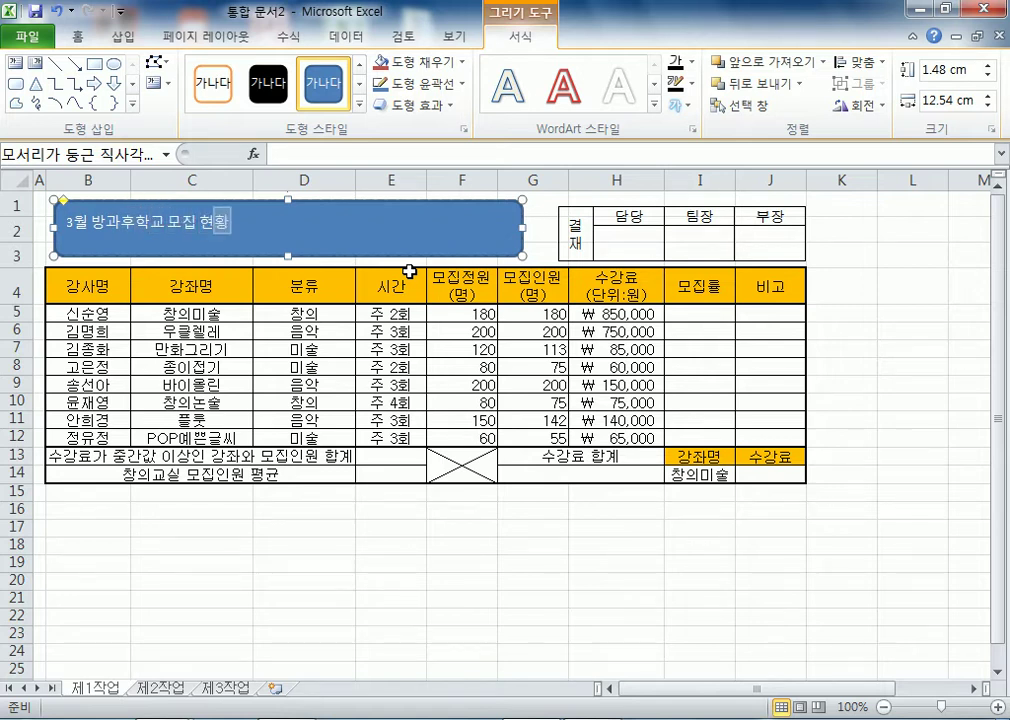
click(478, 257)
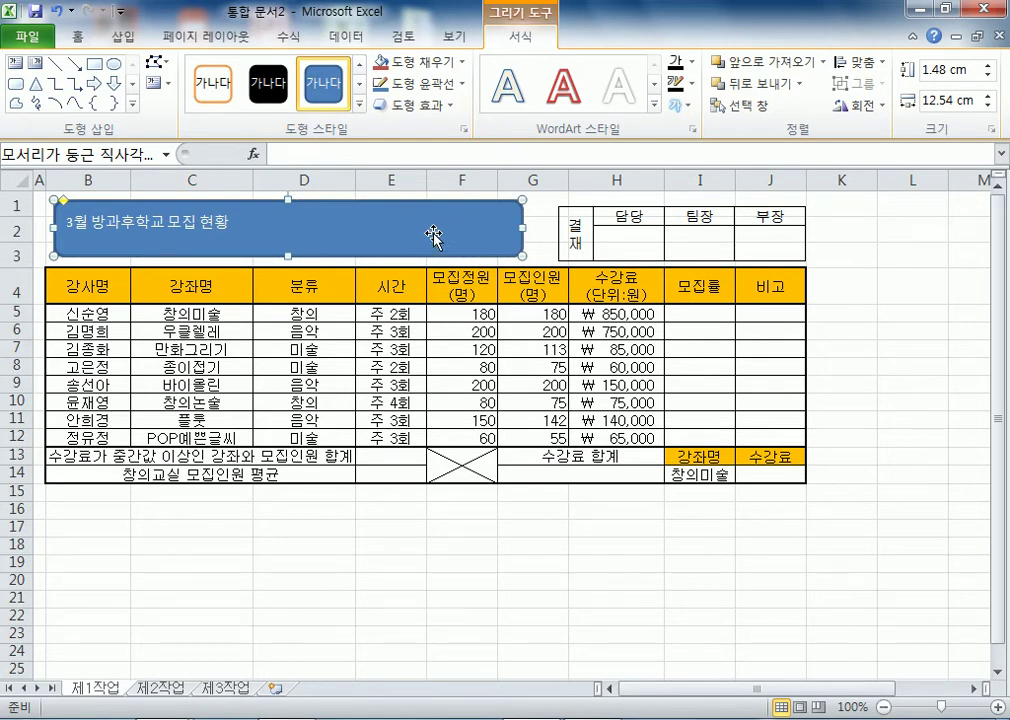
click(412, 104)
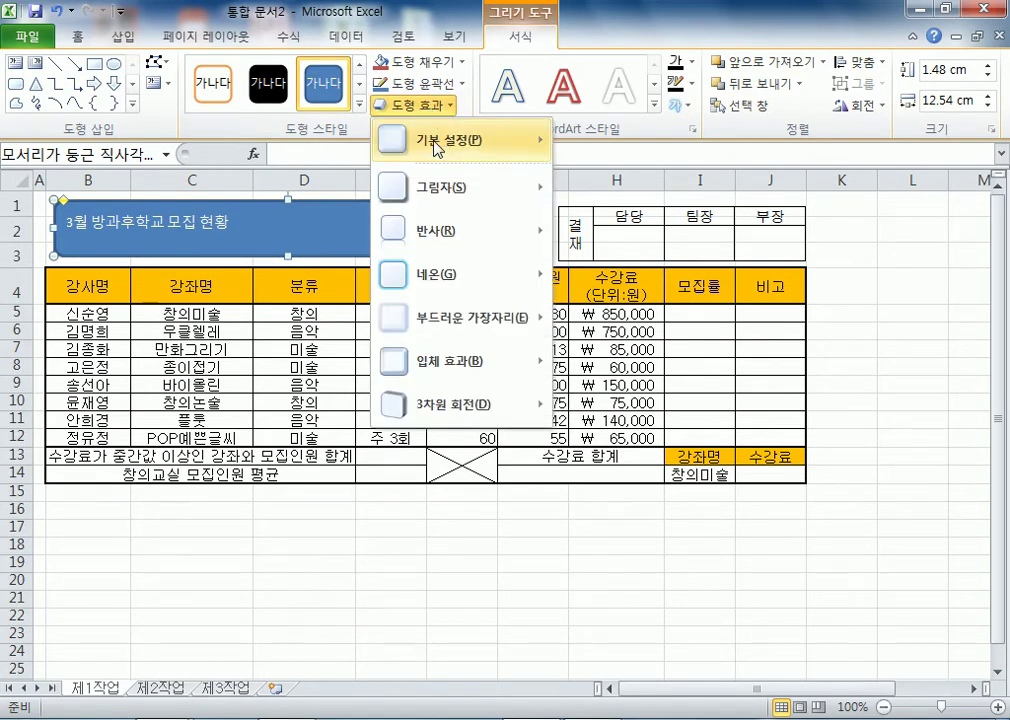
- Give the title shape an Offset Bottom shadow
mouse_move(447, 208)
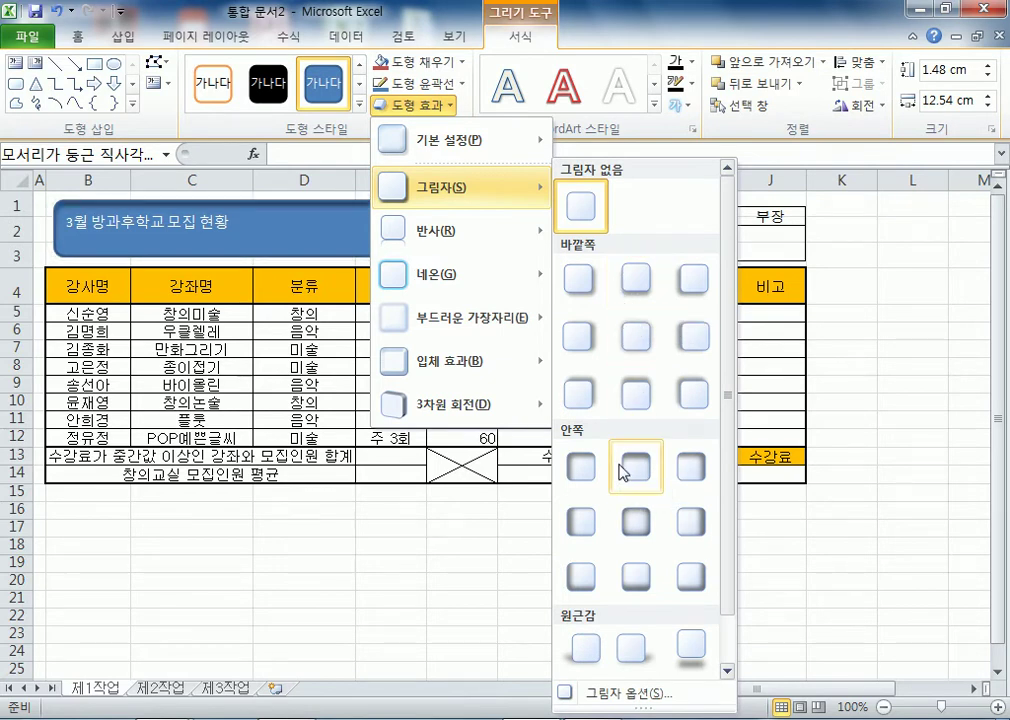
click(643, 288)
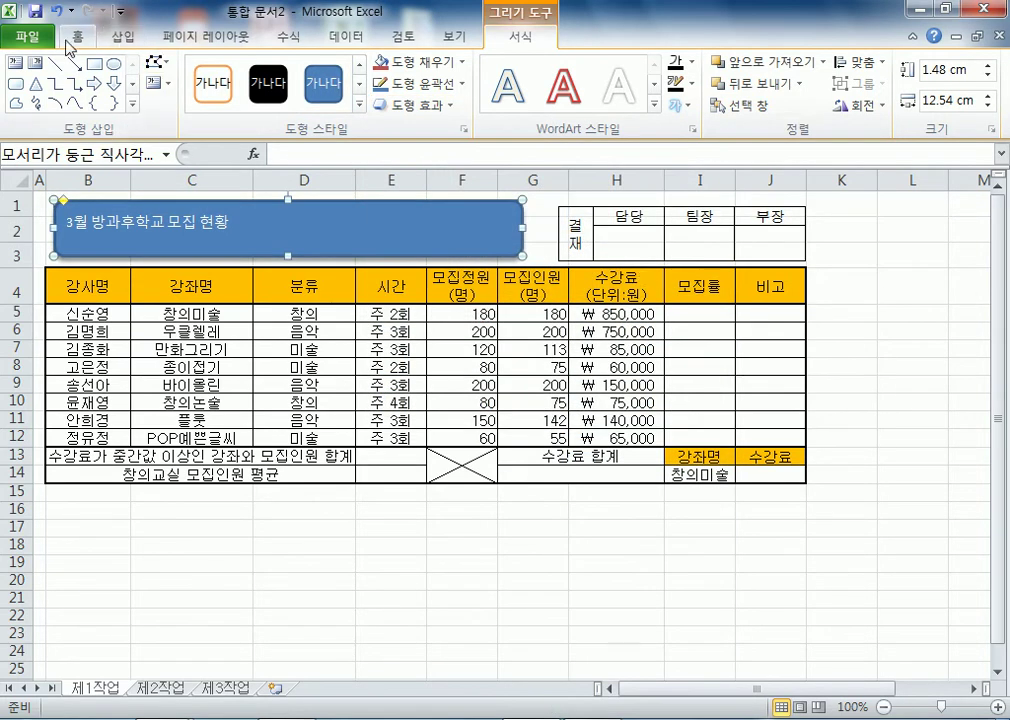
click(35, 37)
click(70, 37)
- Set the title text to bold 24-pt 굴림
click(240, 71)
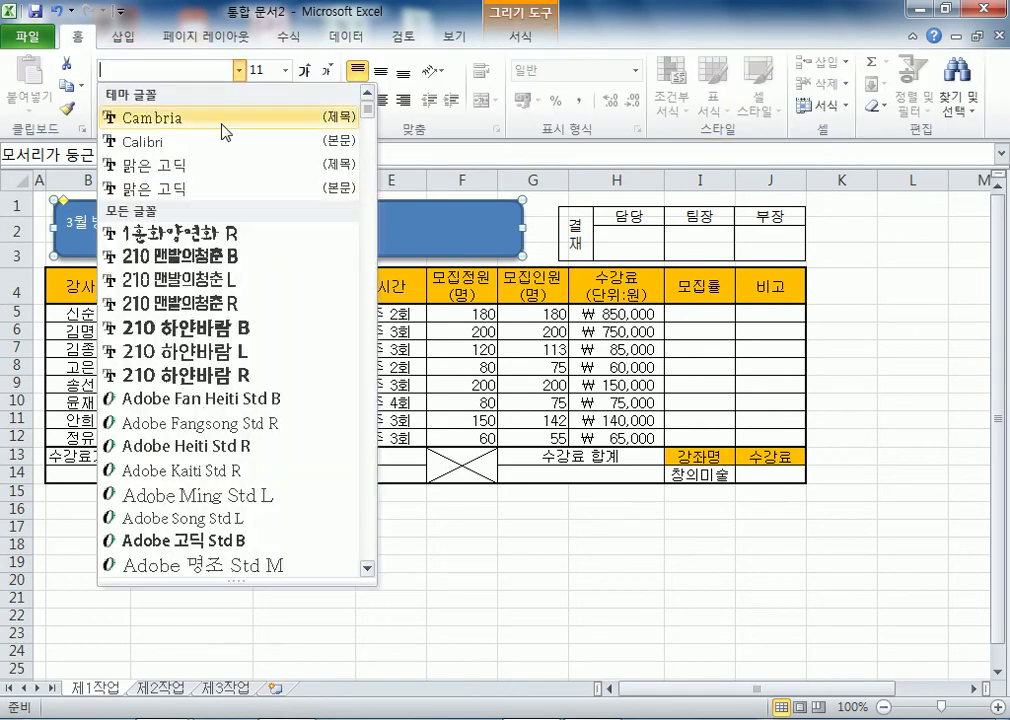
text(굴림)
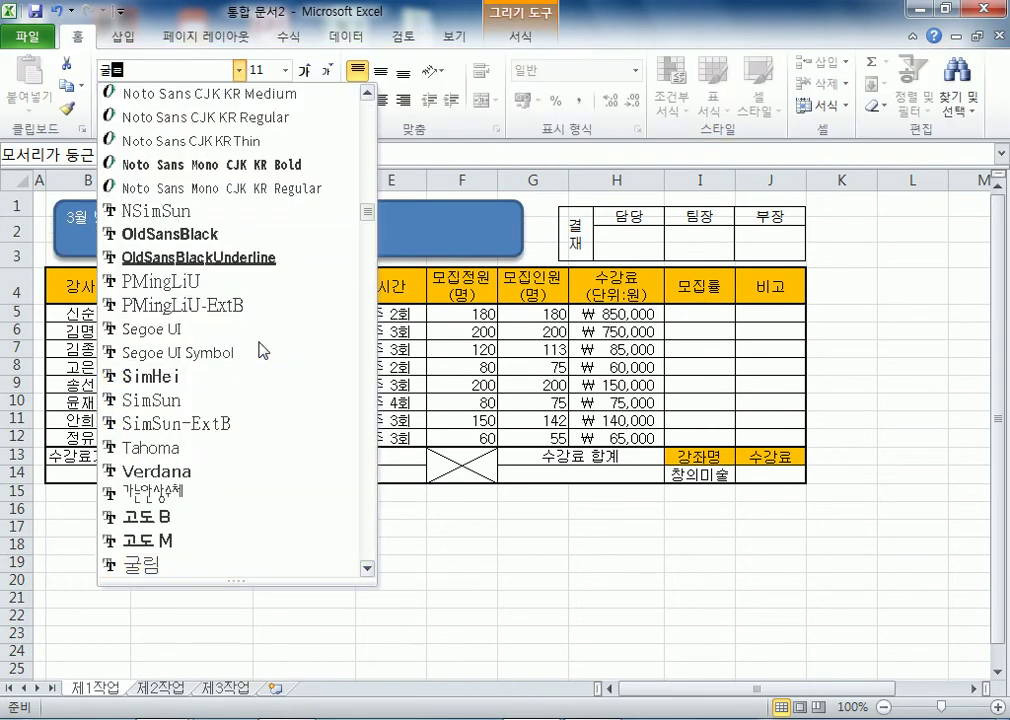
key(Return)
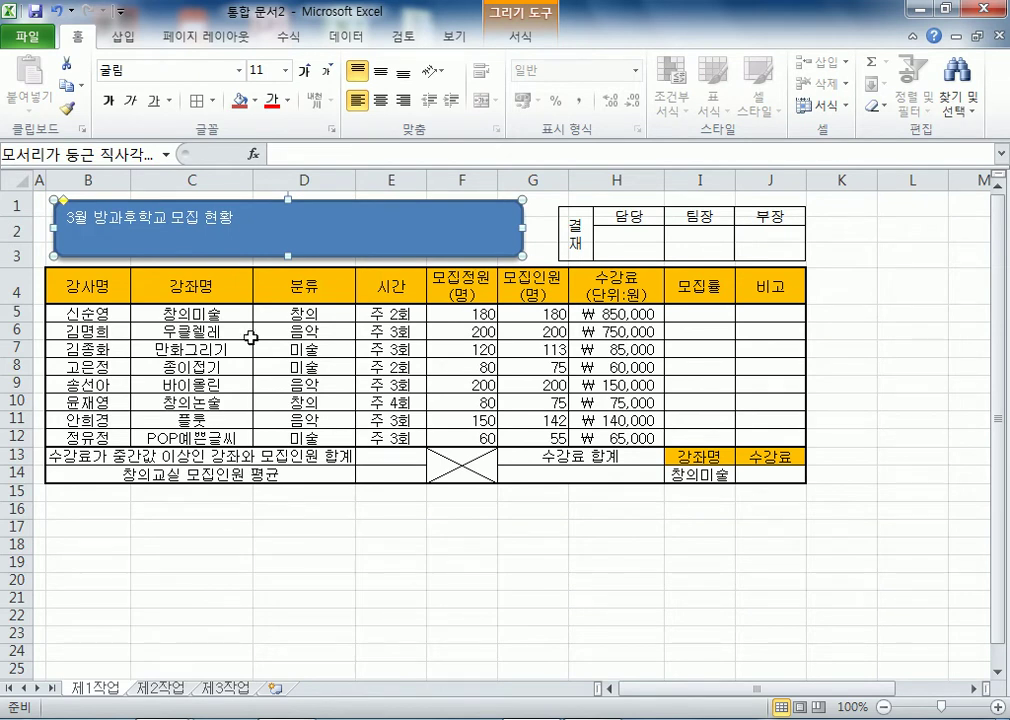
click(285, 71)
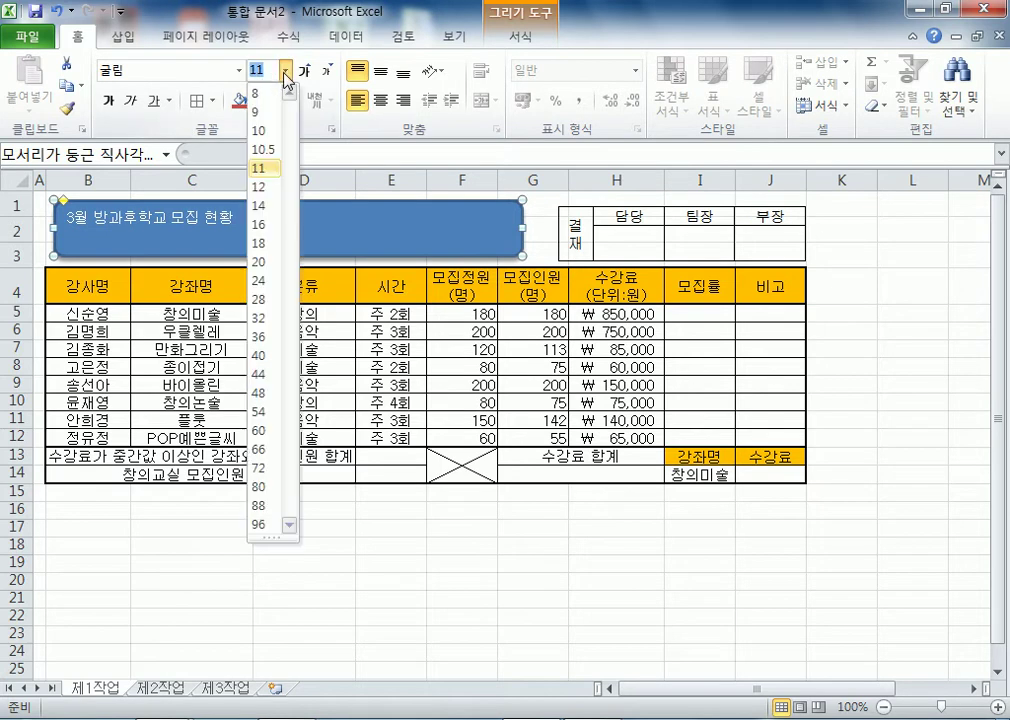
click(264, 280)
click(105, 102)
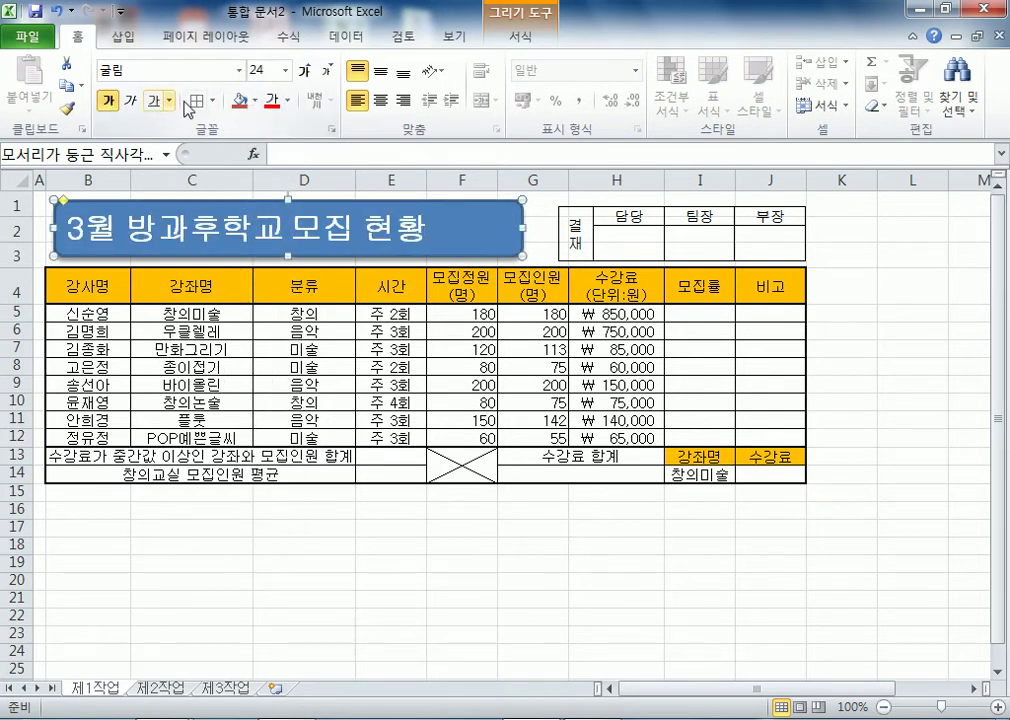
- Fill the title shape yellow with automatic black, centred text
click(256, 101)
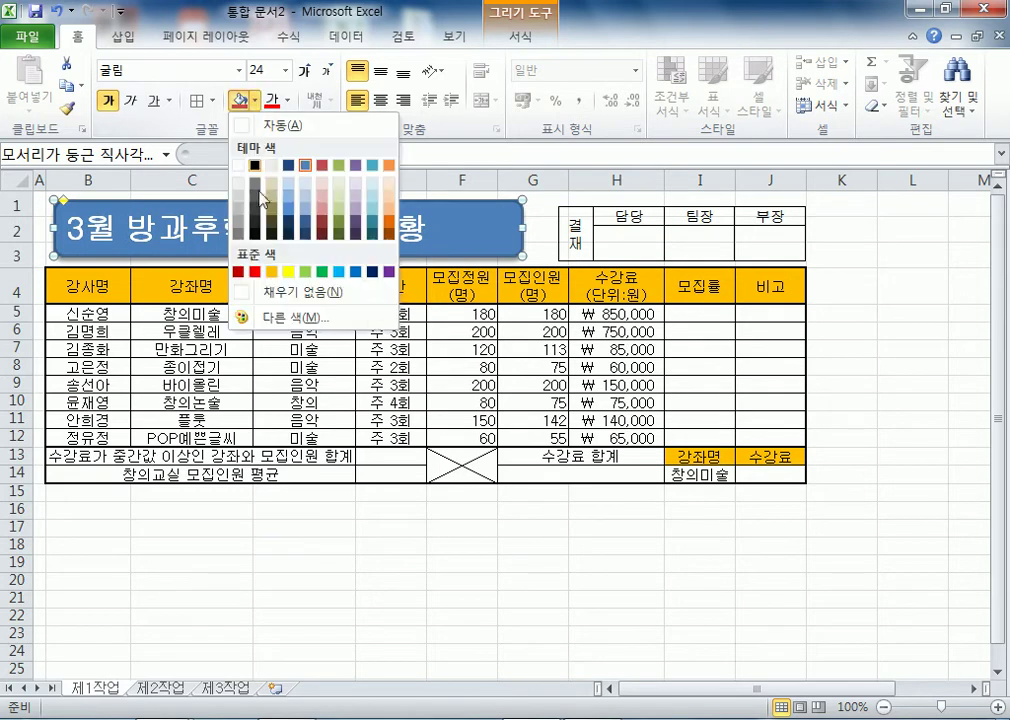
click(289, 271)
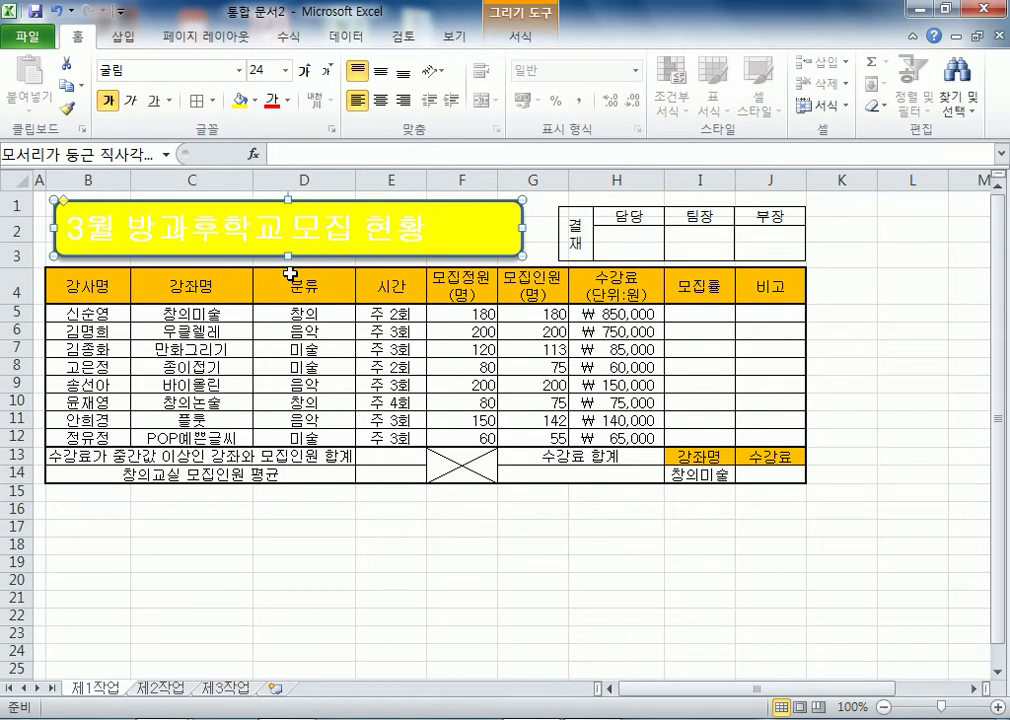
click(287, 101)
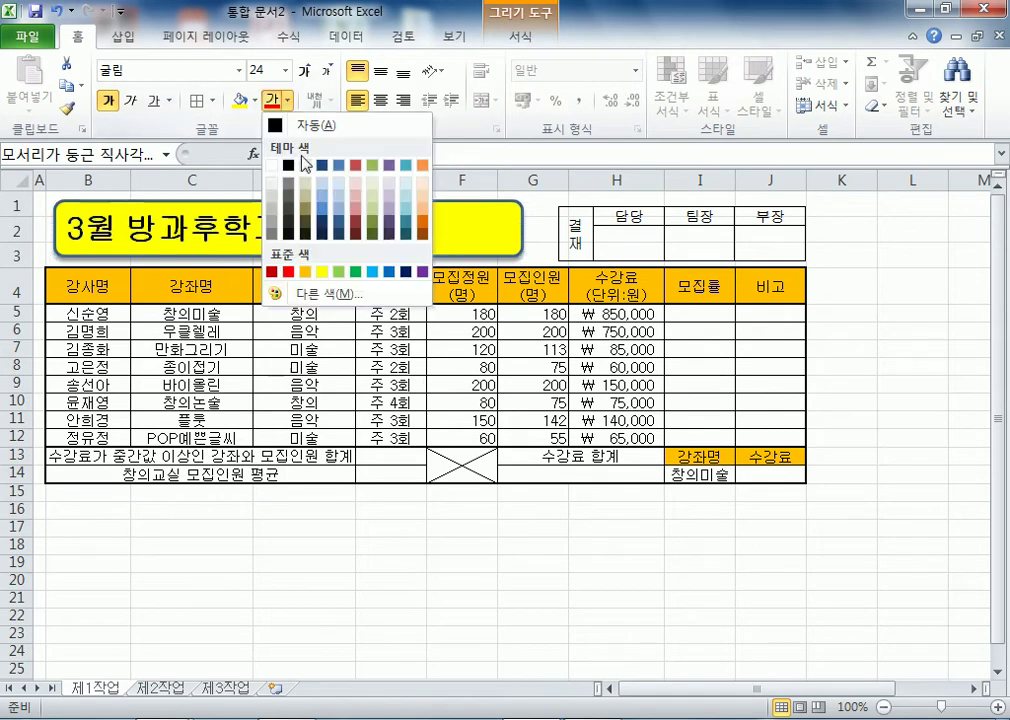
click(310, 125)
click(381, 100)
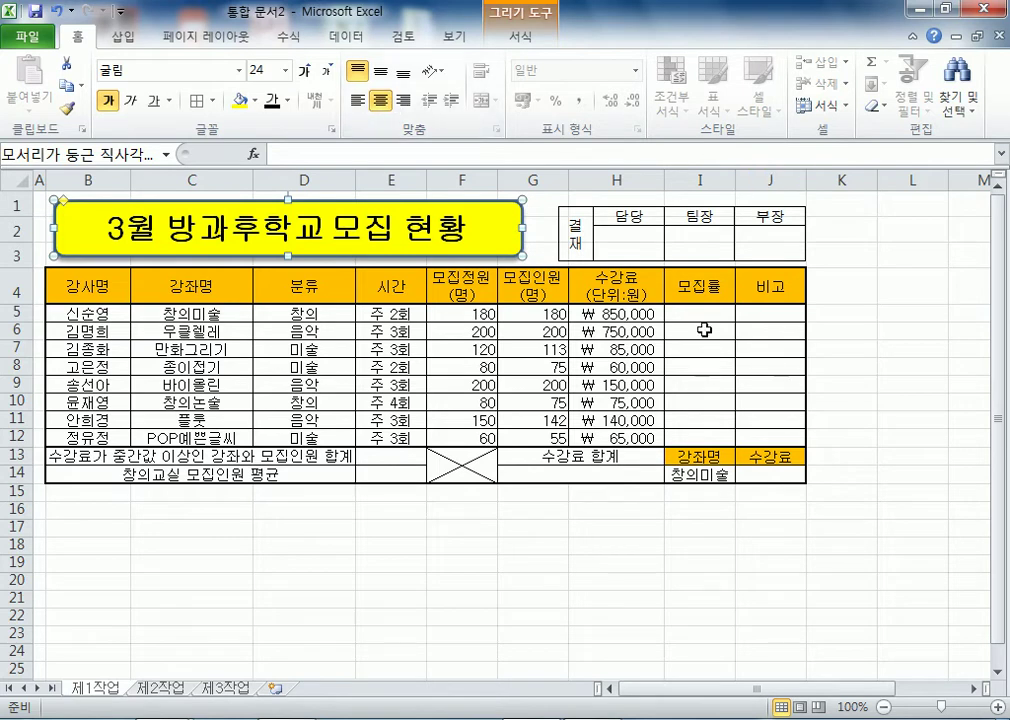
click(908, 439)
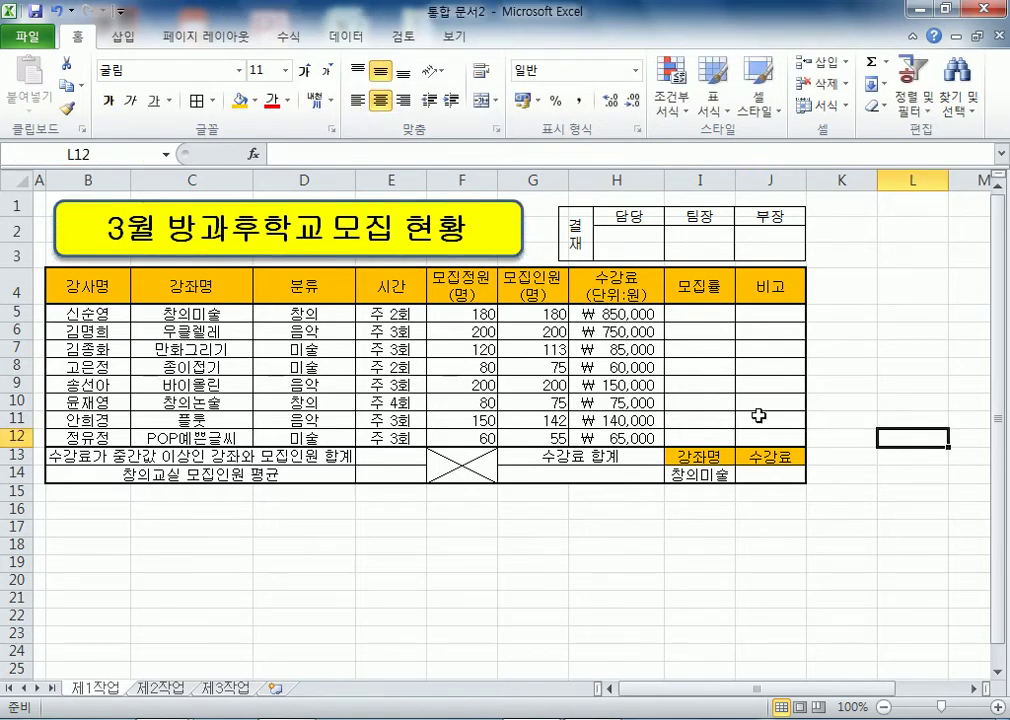
- Add list validation to I14 with source $C$5:$C$12, then check its course-name dropdown
scroll(760, 399, down, 2)
click(707, 326)
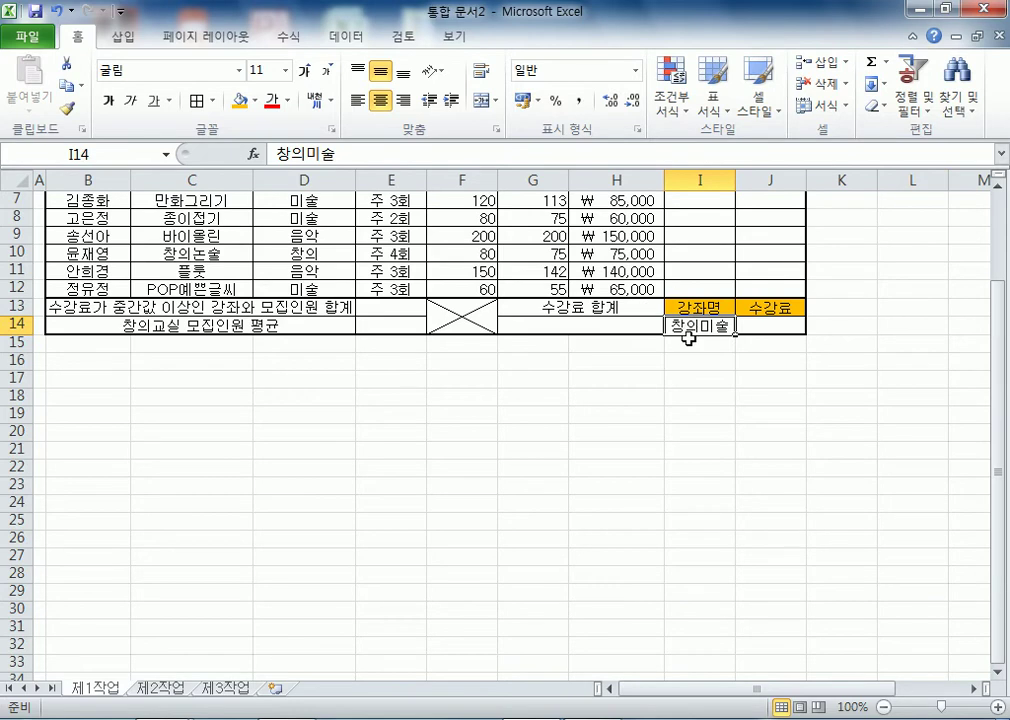
click(347, 37)
click(714, 76)
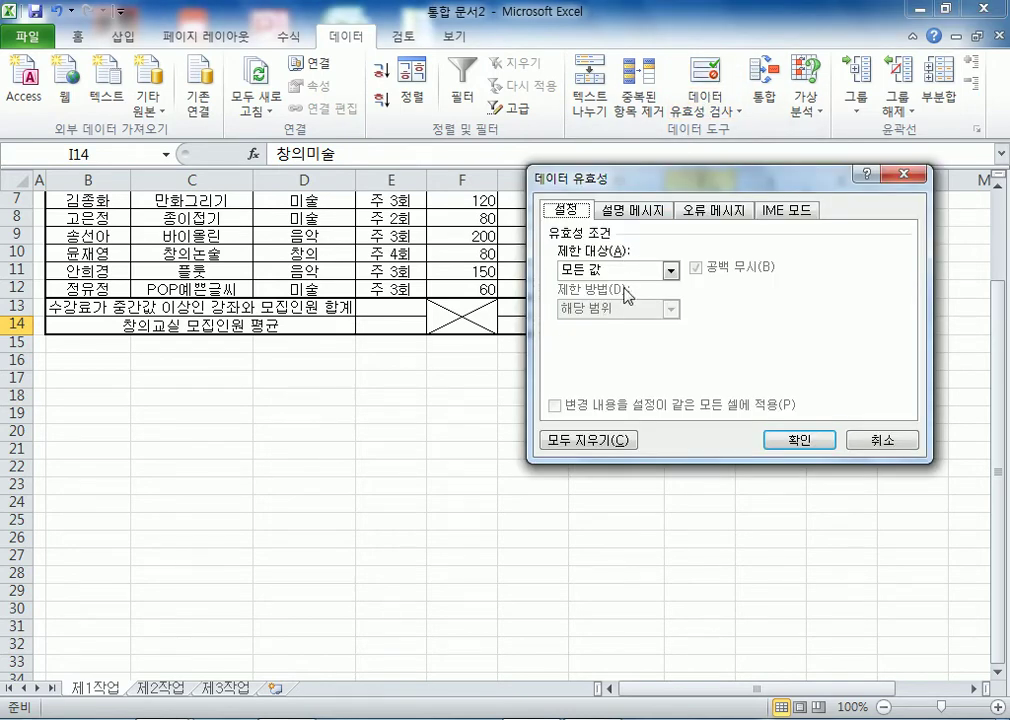
click(669, 270)
click(590, 321)
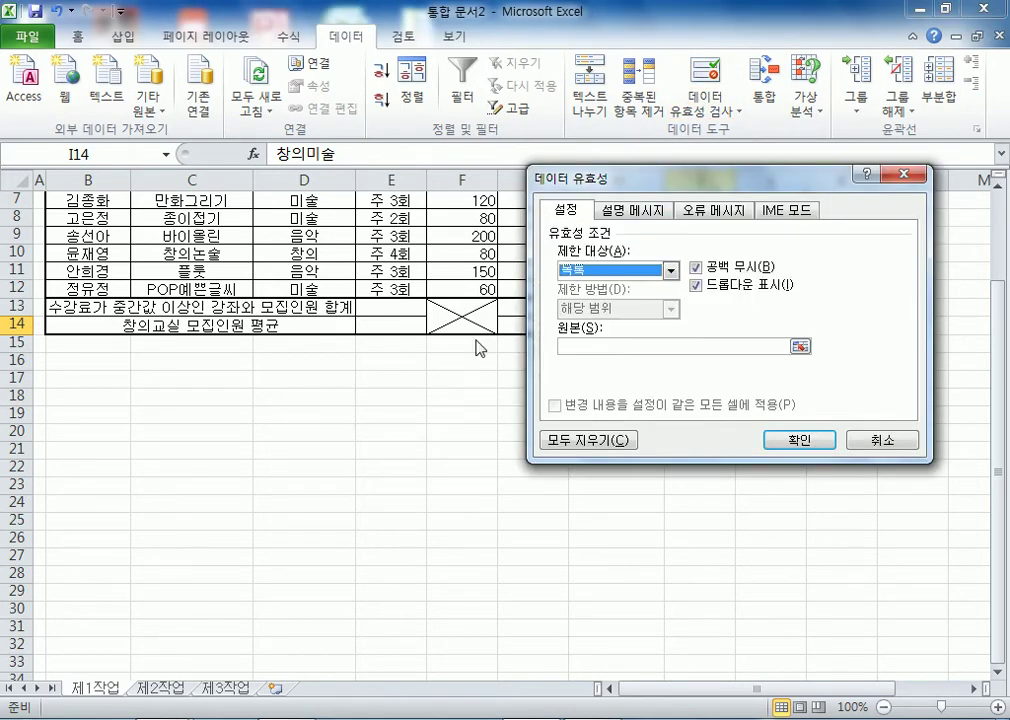
click(575, 345)
scroll(331, 360, up, 2)
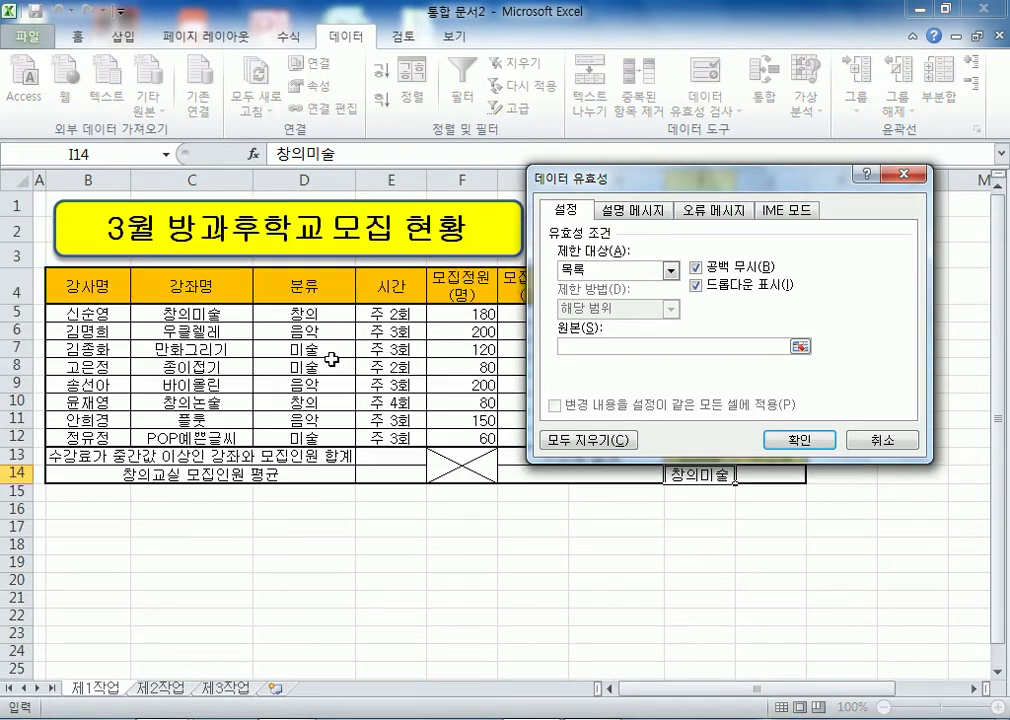
click(210, 313)
drag(210, 313, 215, 437)
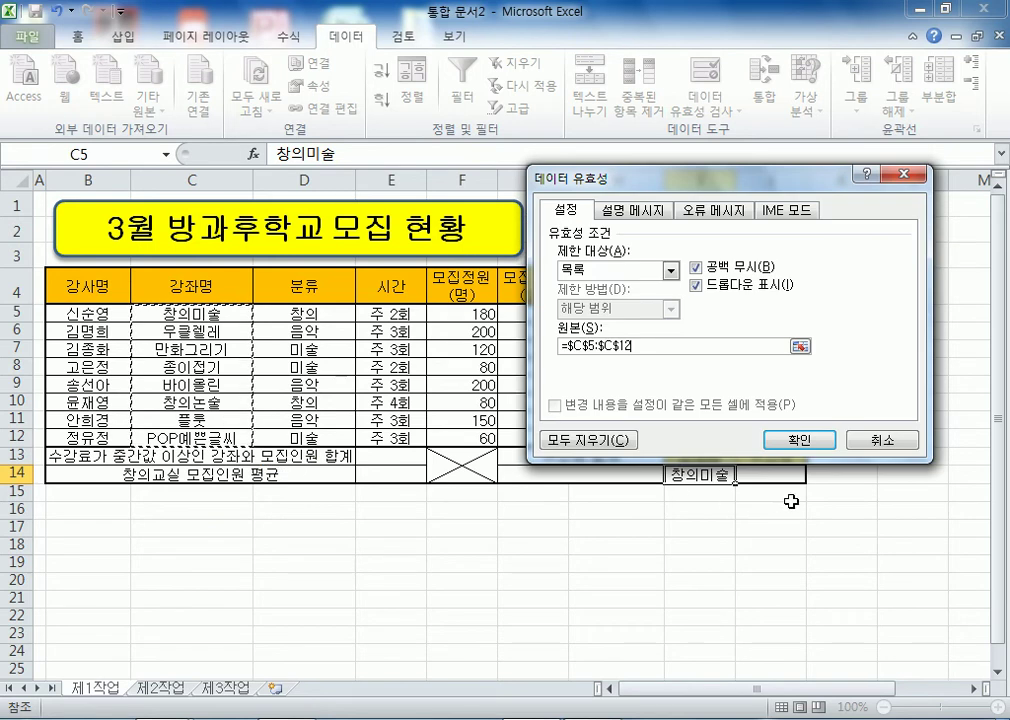
click(787, 439)
click(742, 478)
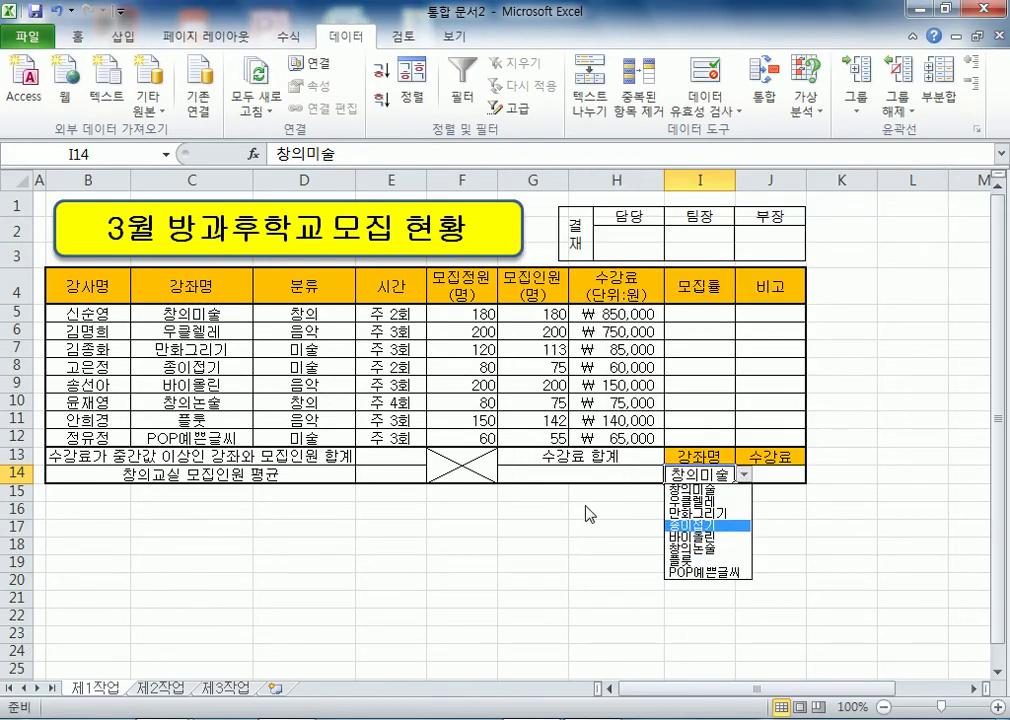
click(461, 438)
drag(305, 314, 310, 443)
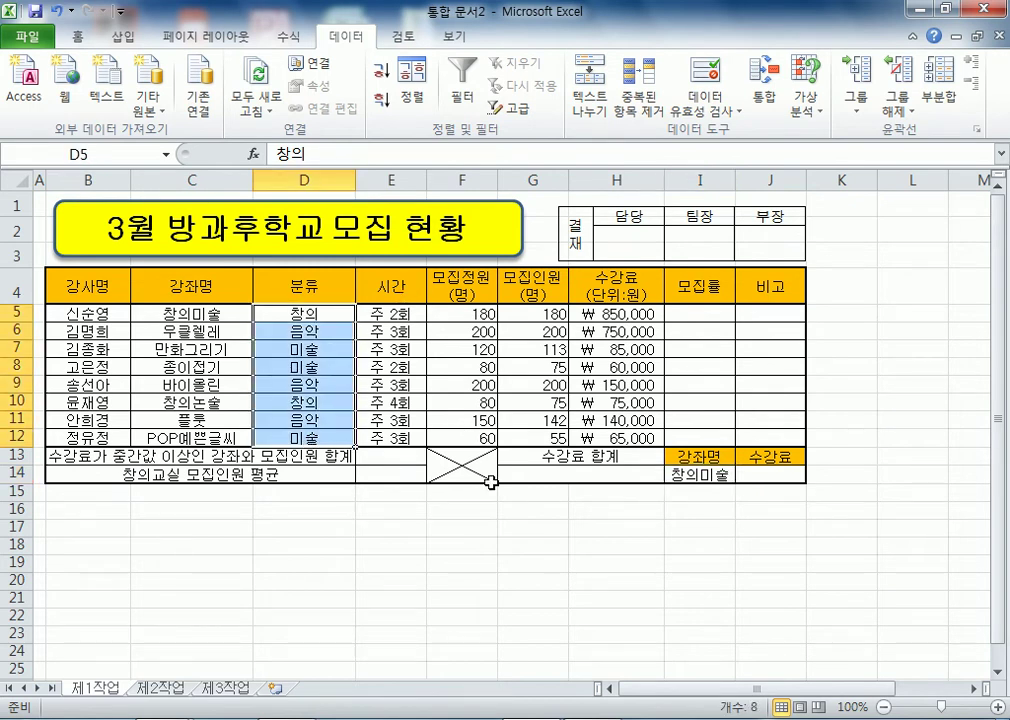
key(ctrl+1)
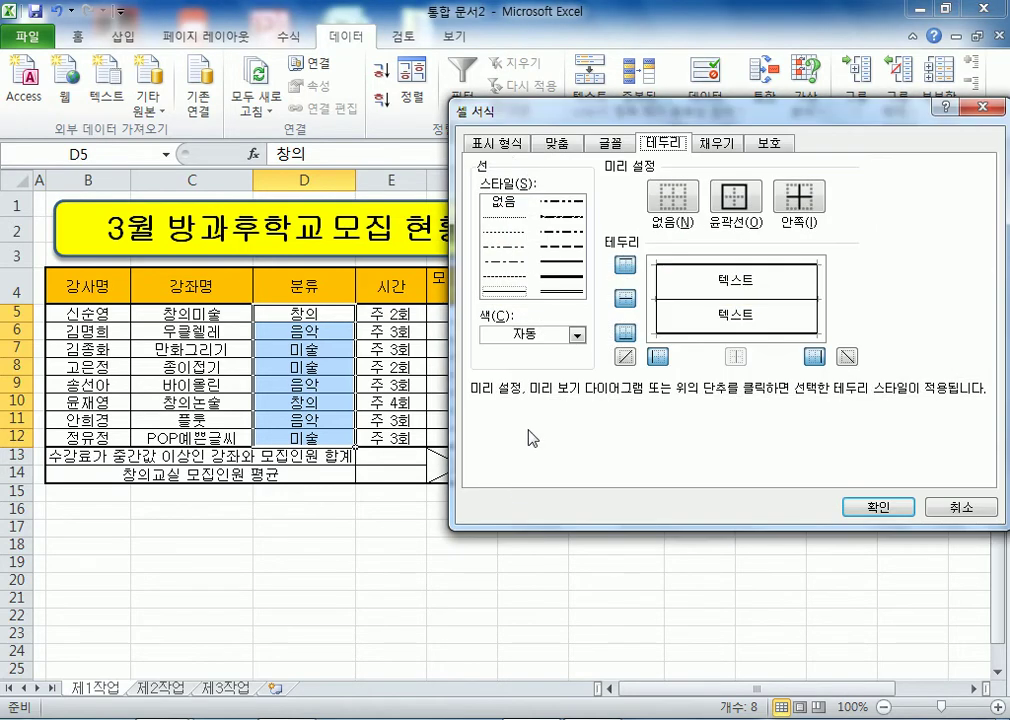
click(498, 143)
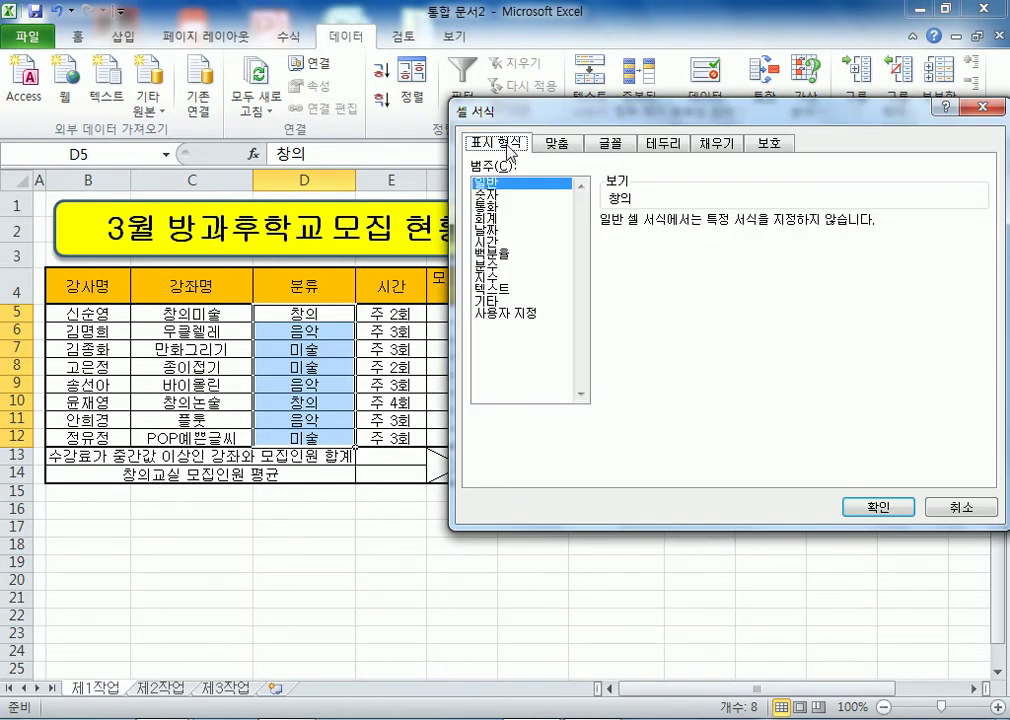
click(509, 316)
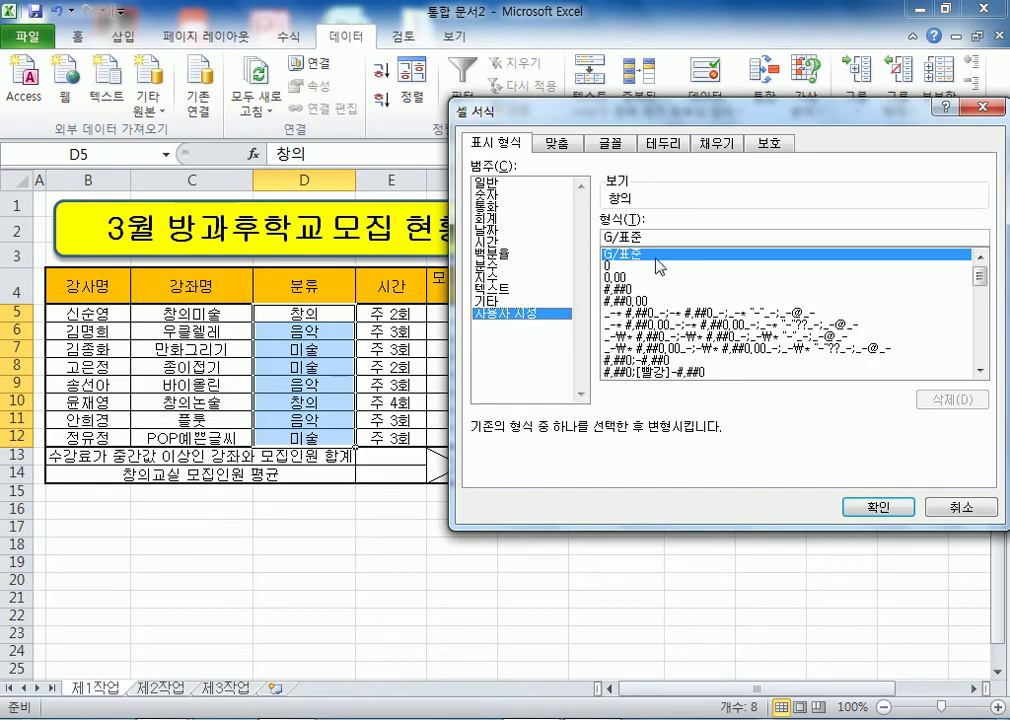
drag(652, 239, 582, 238)
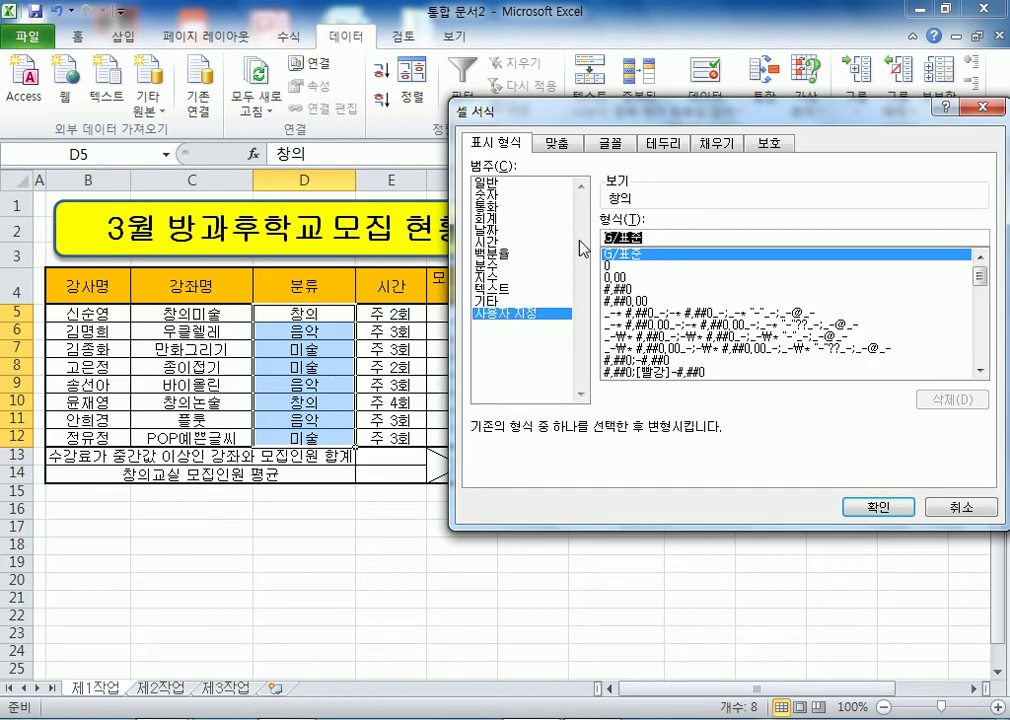
text(@)
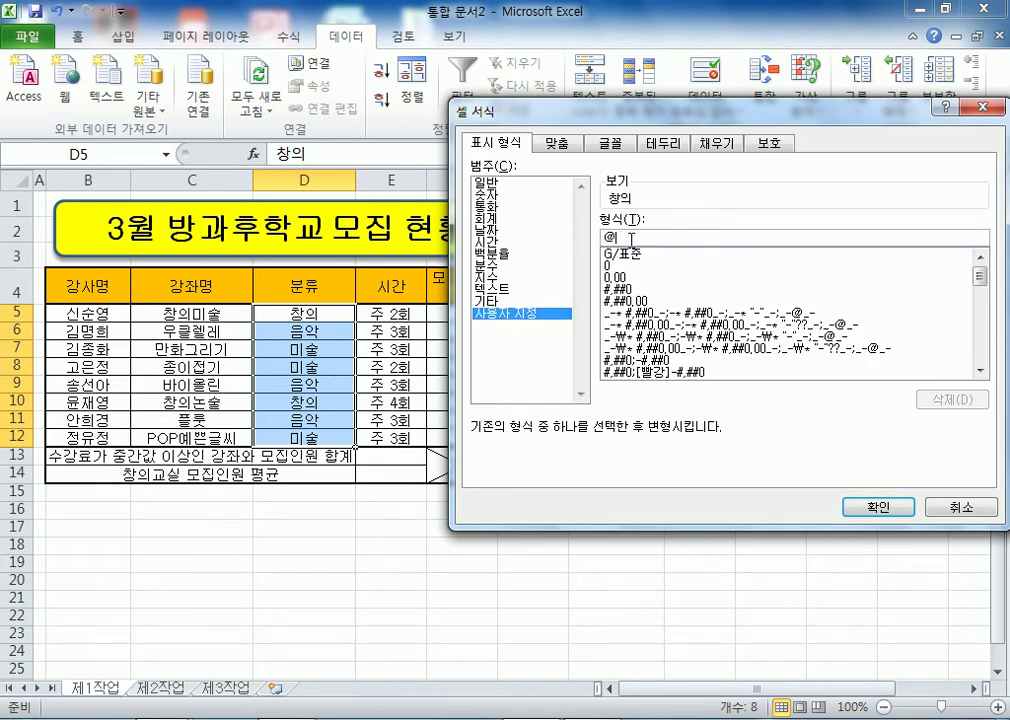
text(교실)
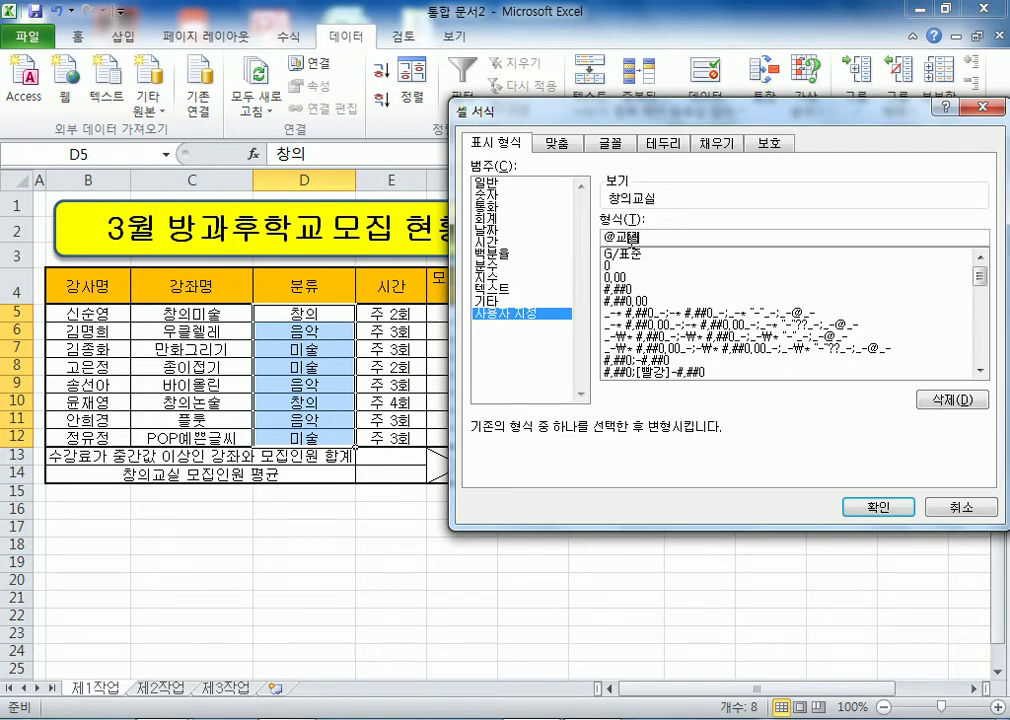
key(Return)
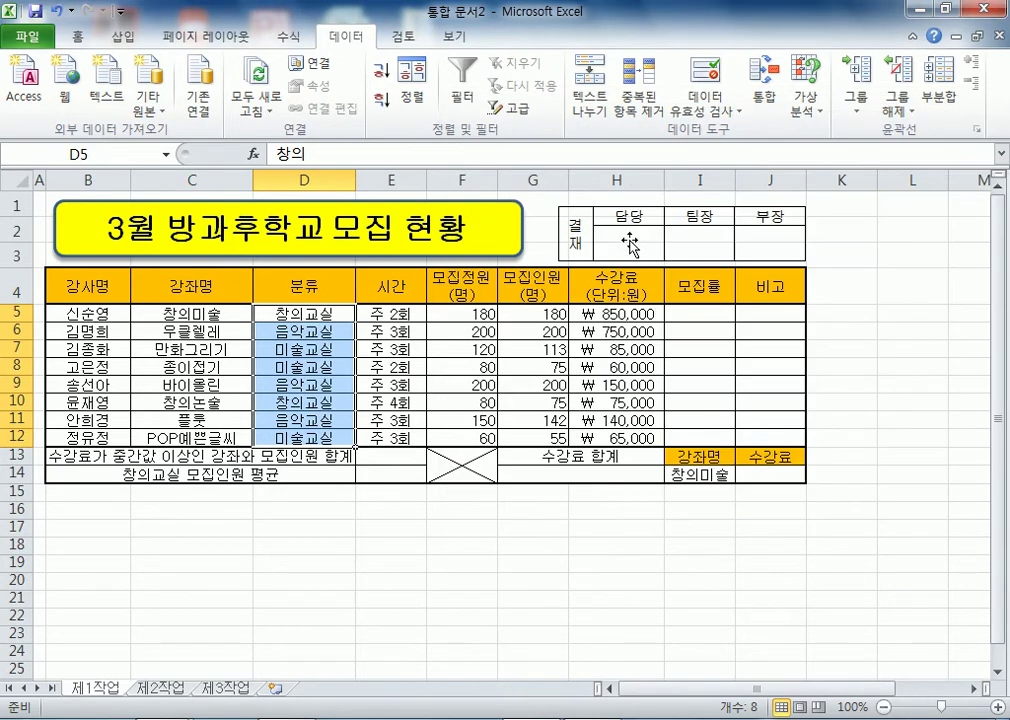
scroll(300, 390, down, 3)
click(320, 362)
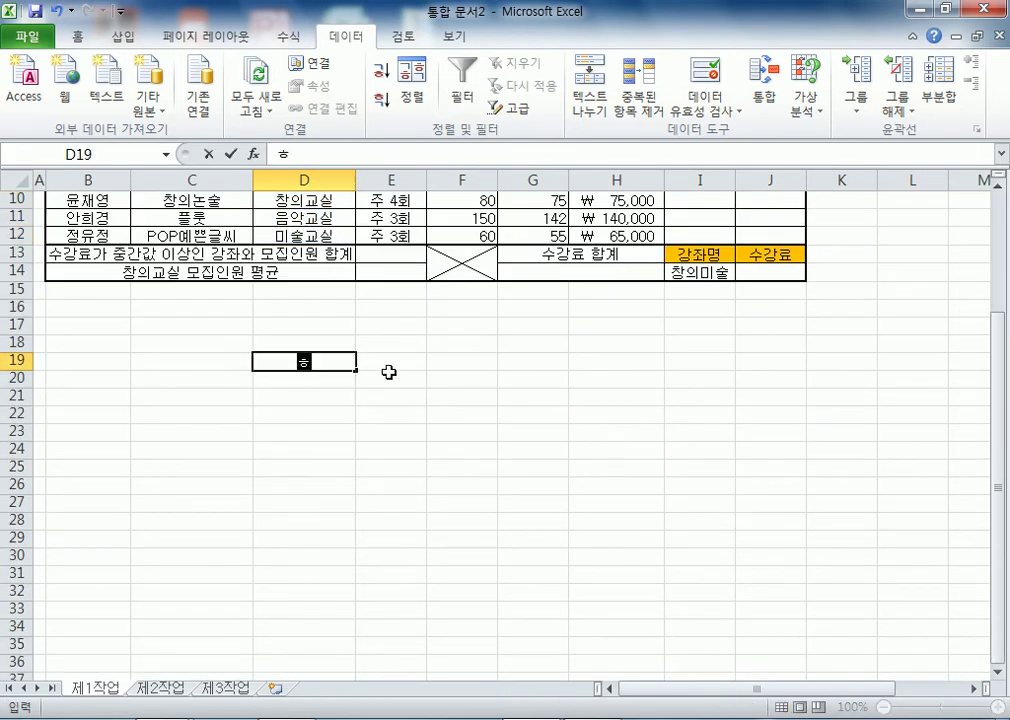
text(홍길도ㅇ)
key(Return)
text(일지매)
key(Return)
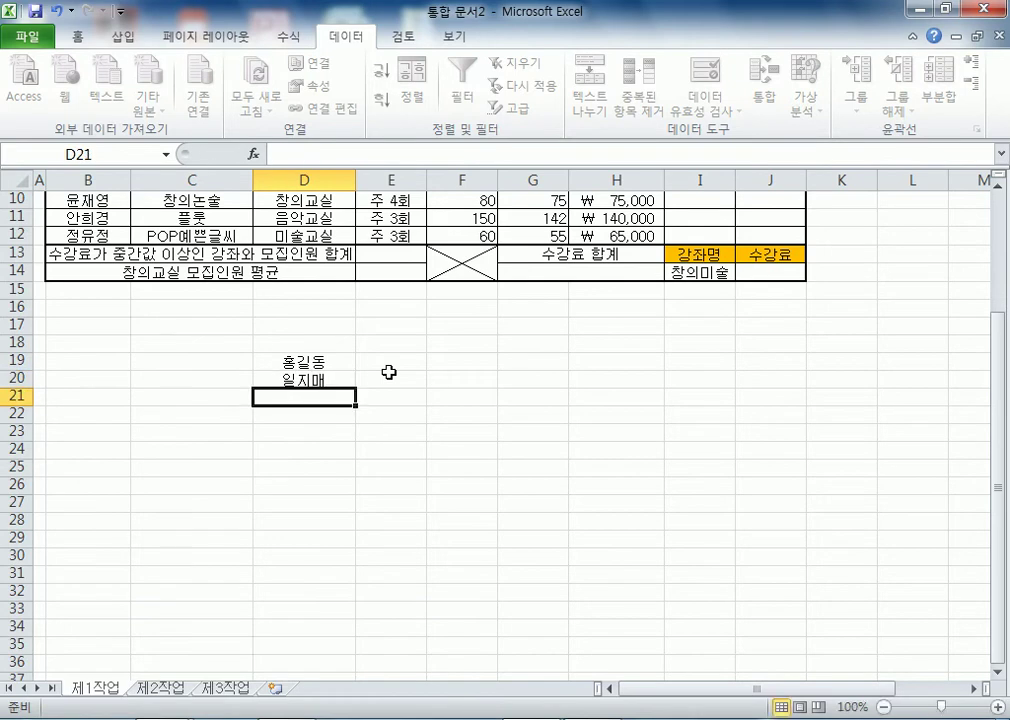
key(Up)
key(Up)
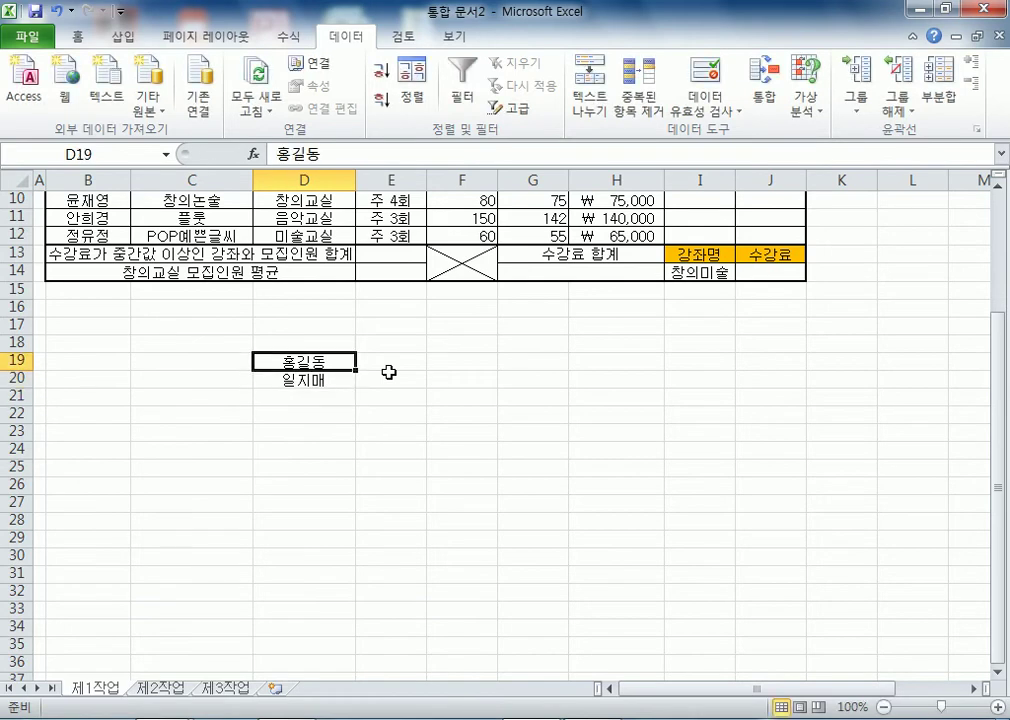
drag(318, 362, 312, 380)
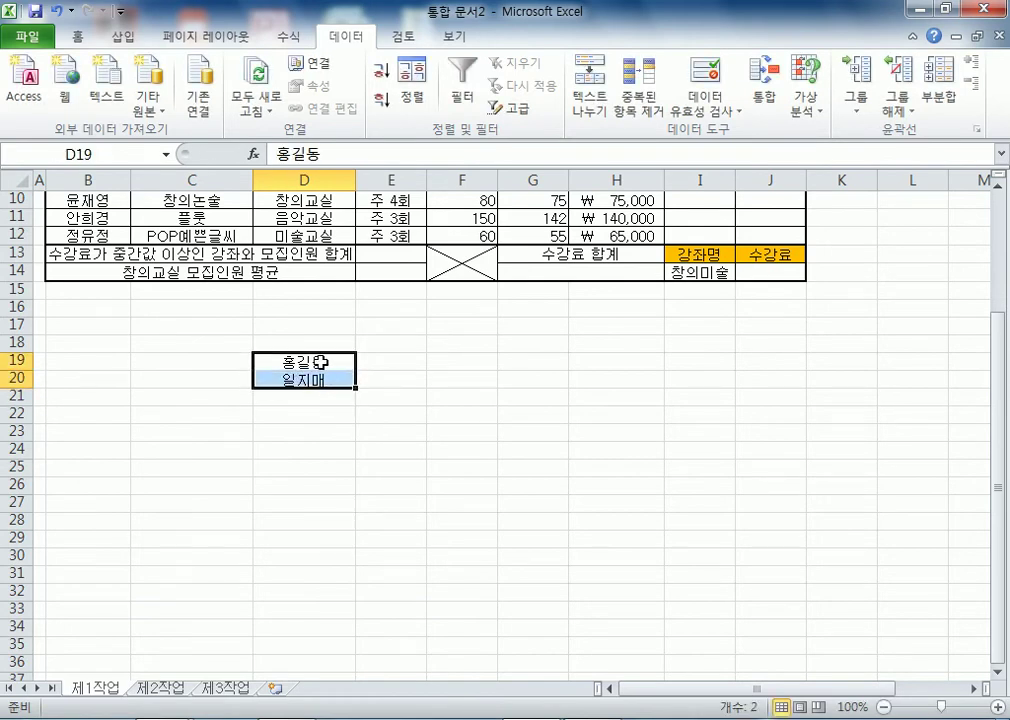
key(ctrl+1)
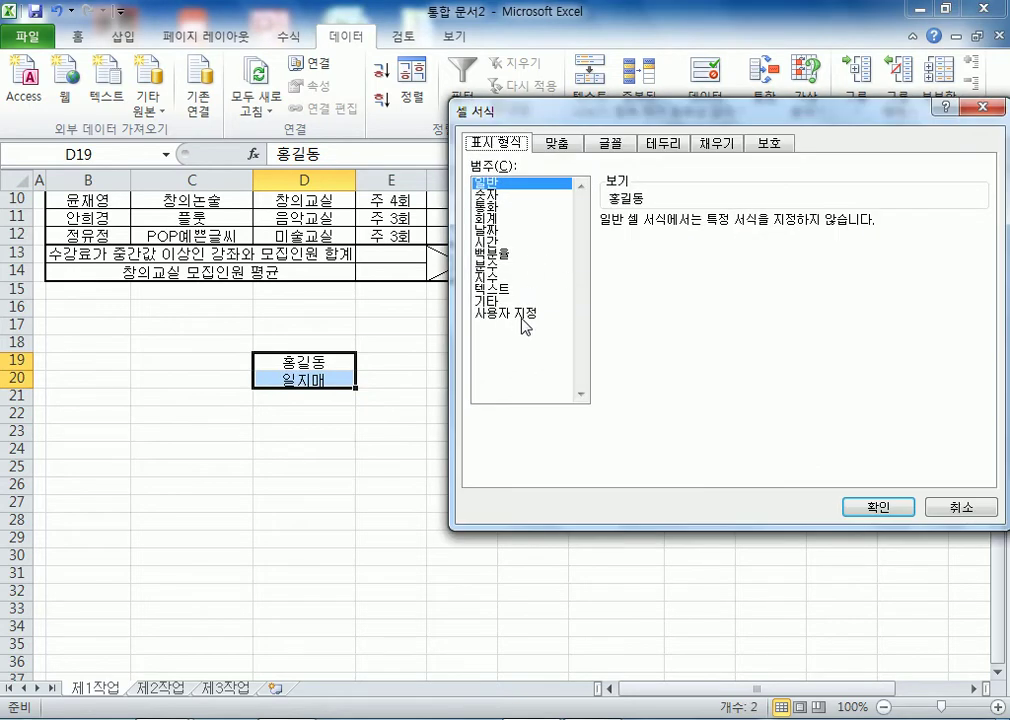
click(522, 318)
double_click(650, 237)
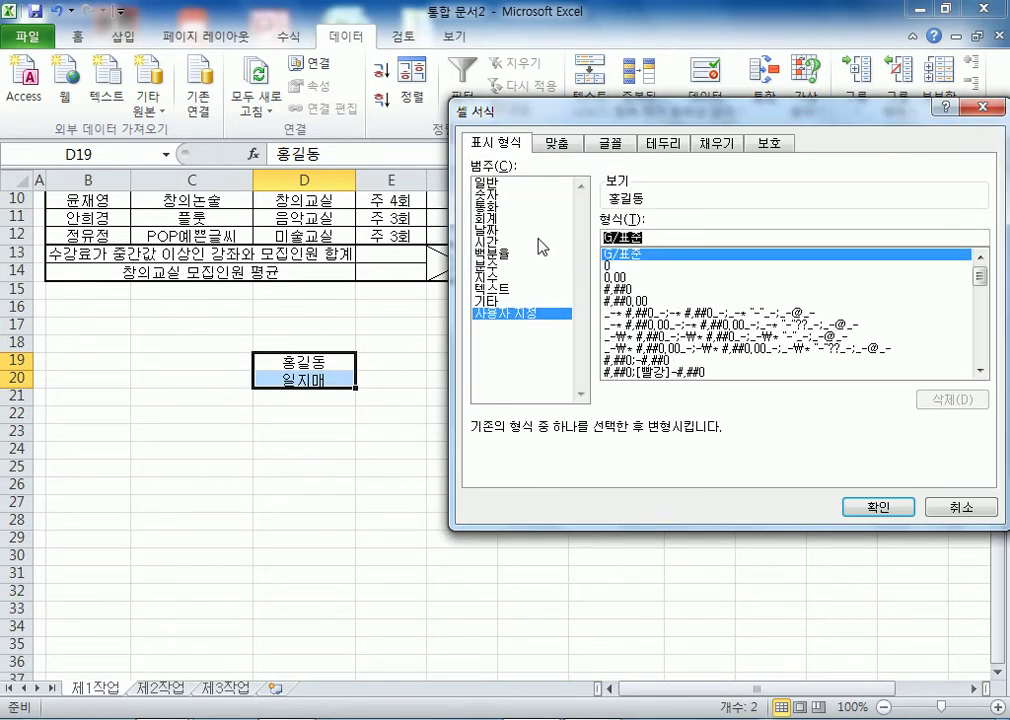
text(@님)
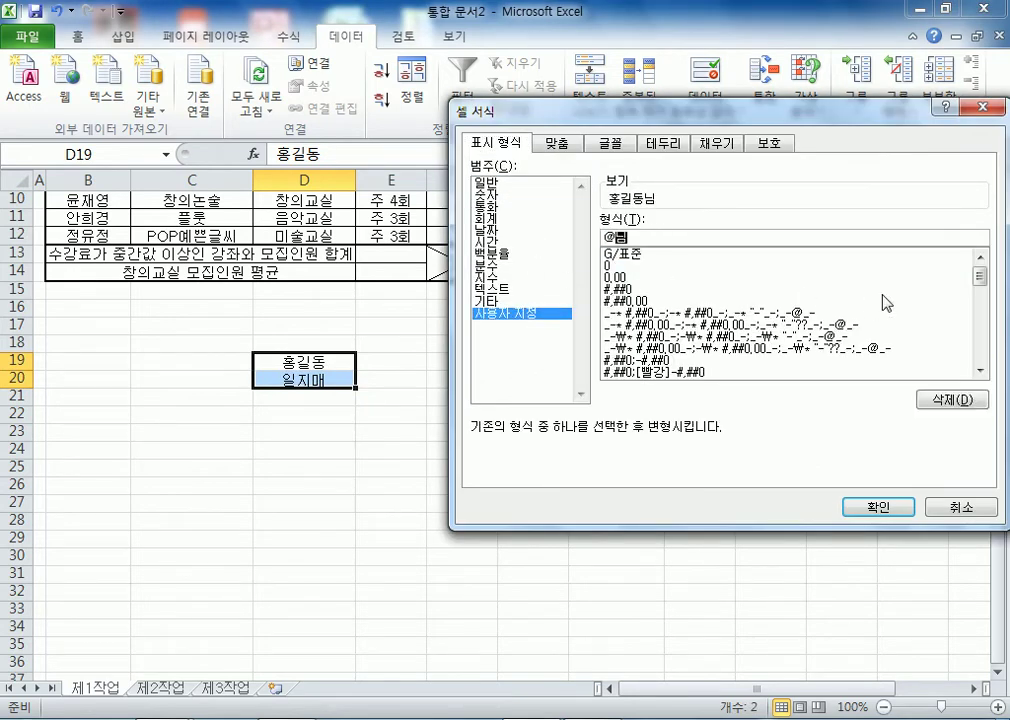
key(Return)
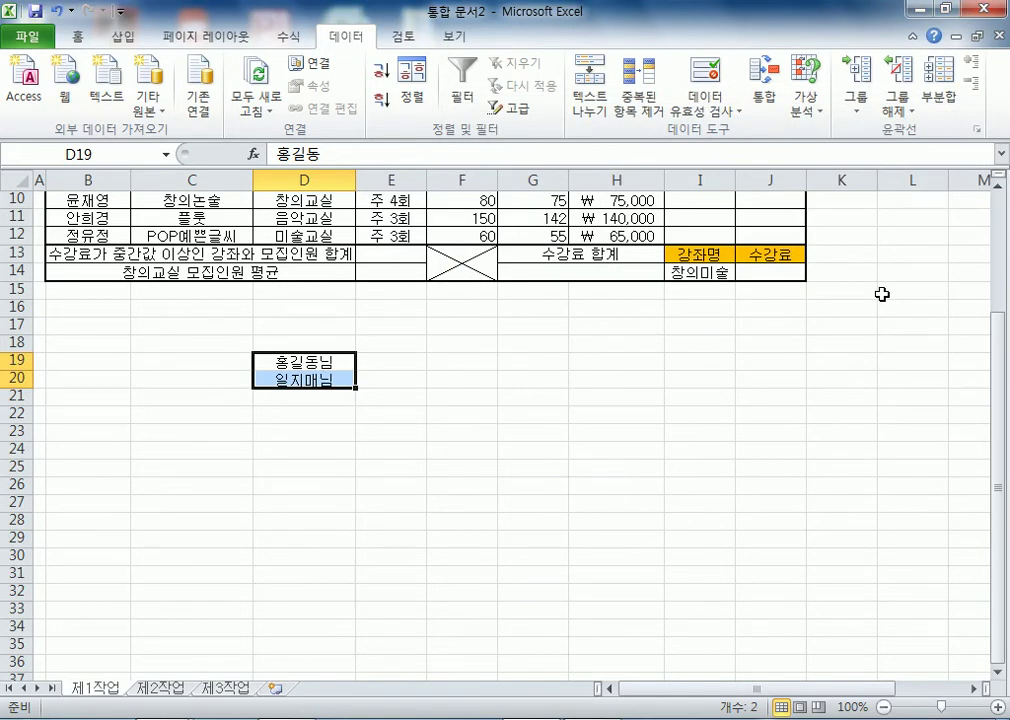
key(Delete)
scroll(261, 419, up, 3)
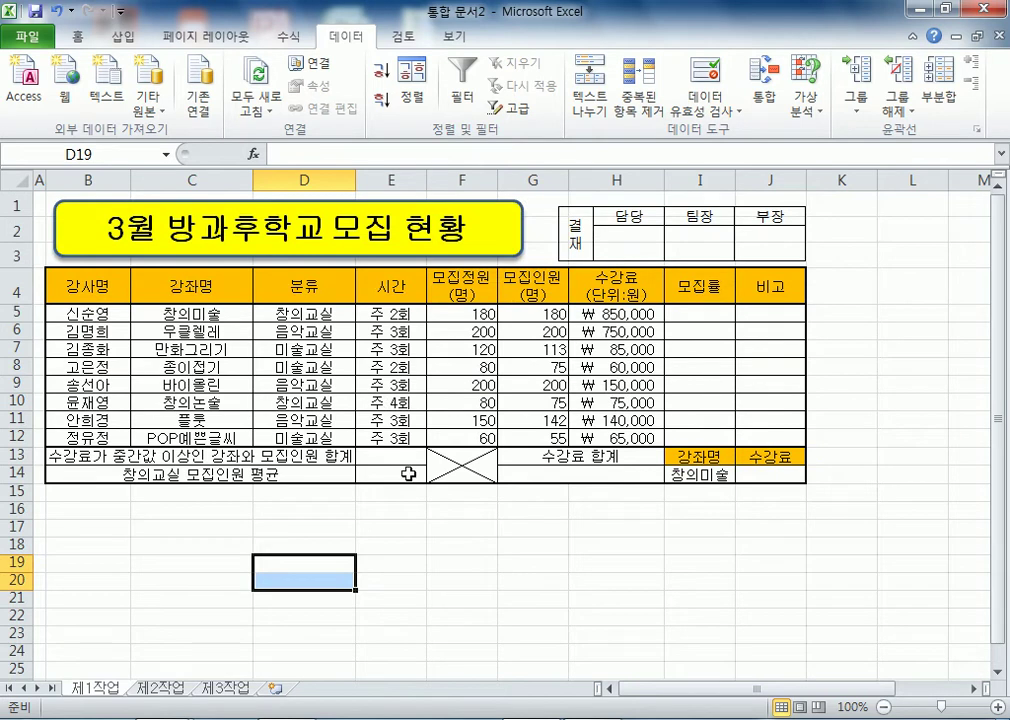
- Name the table range B4:H12 as DB using the Name Box
click(548, 476)
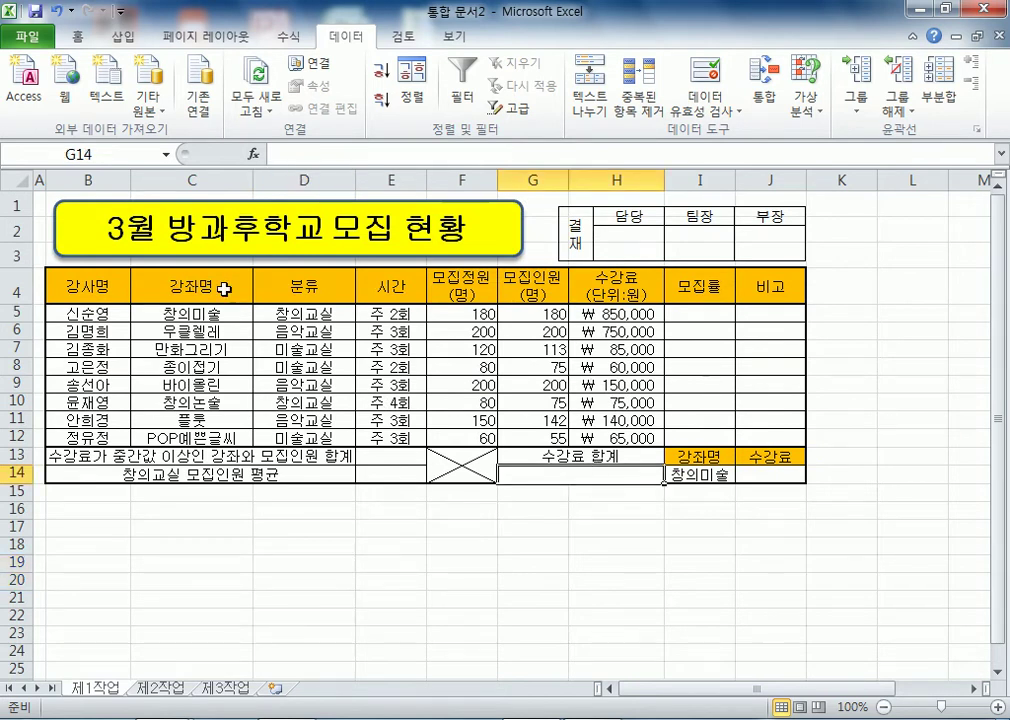
drag(86, 284, 590, 438)
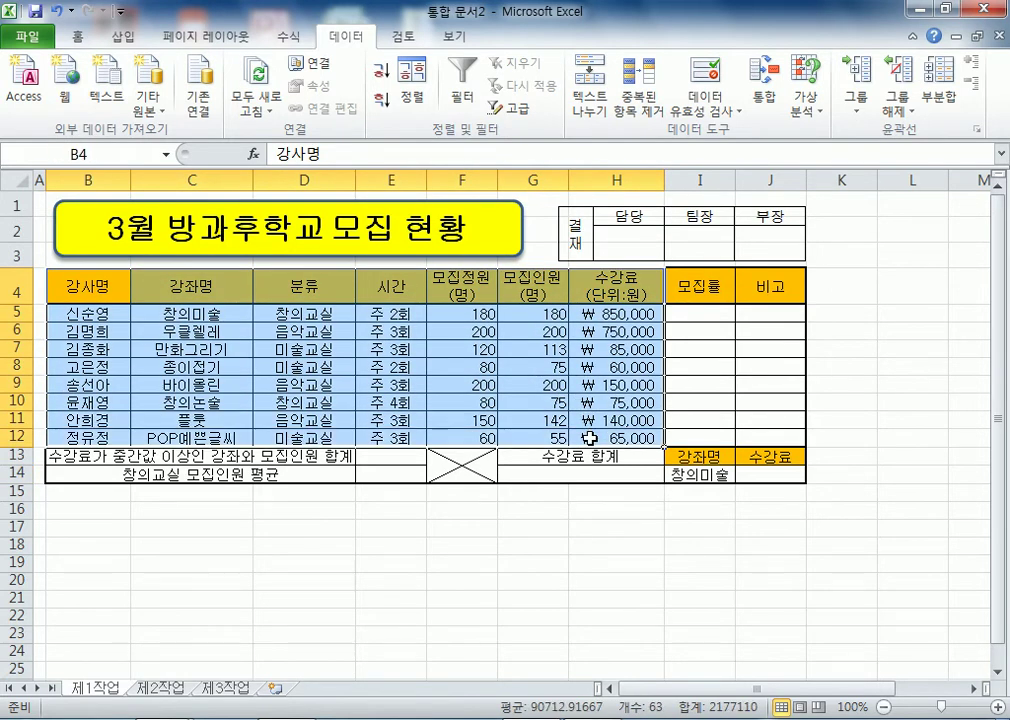
click(111, 154)
text(DB)
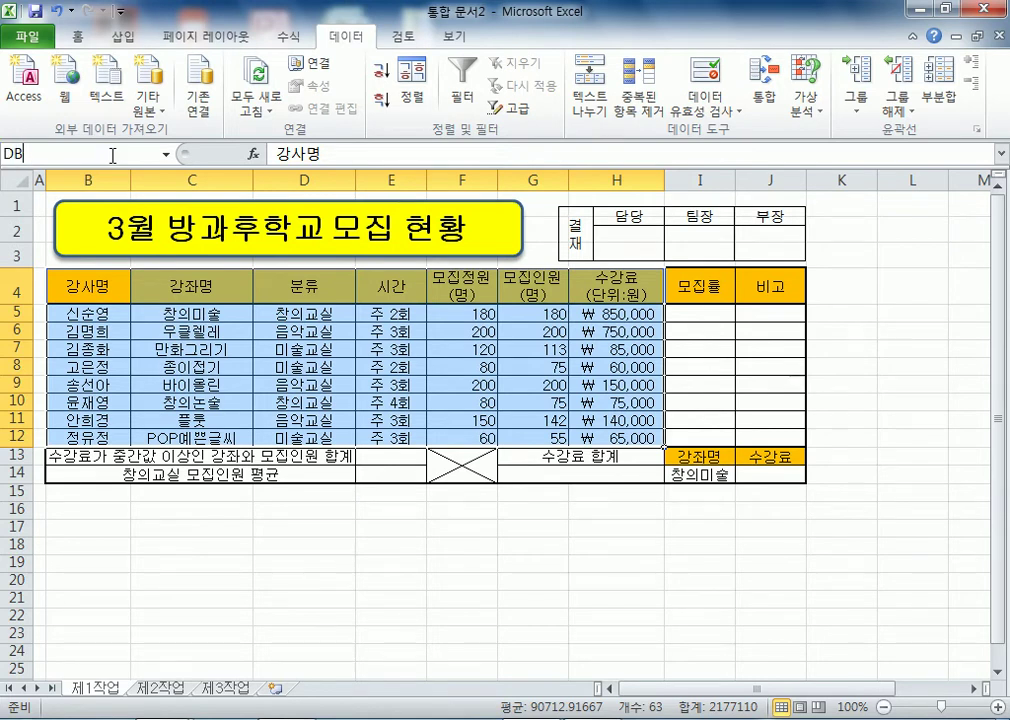
key(Return)
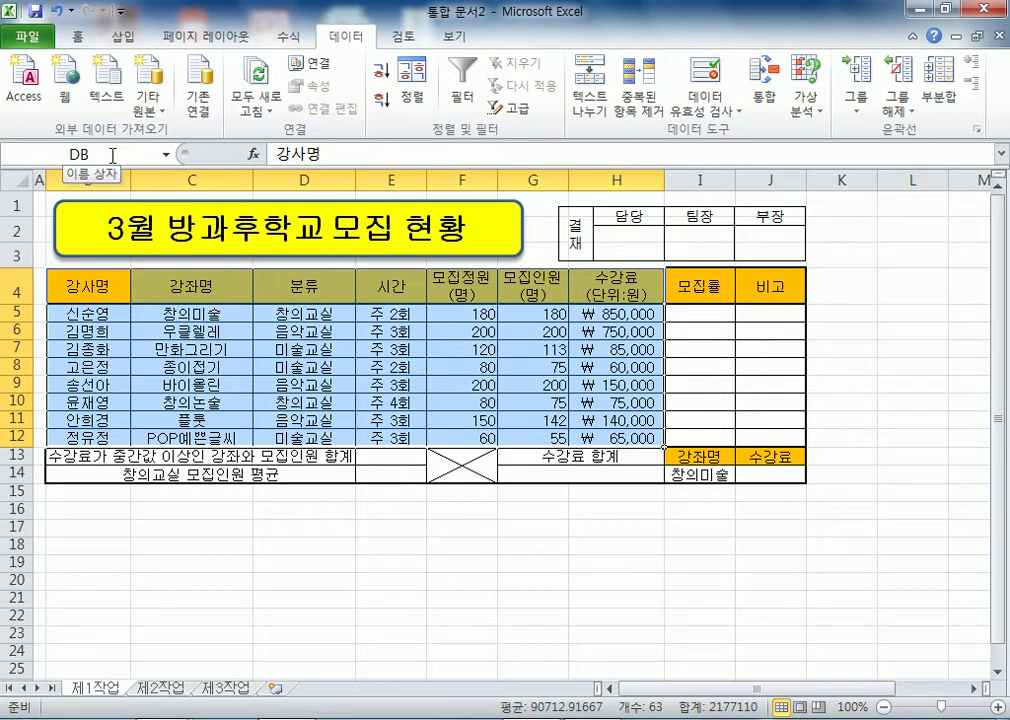
click(272, 474)
click(261, 543)
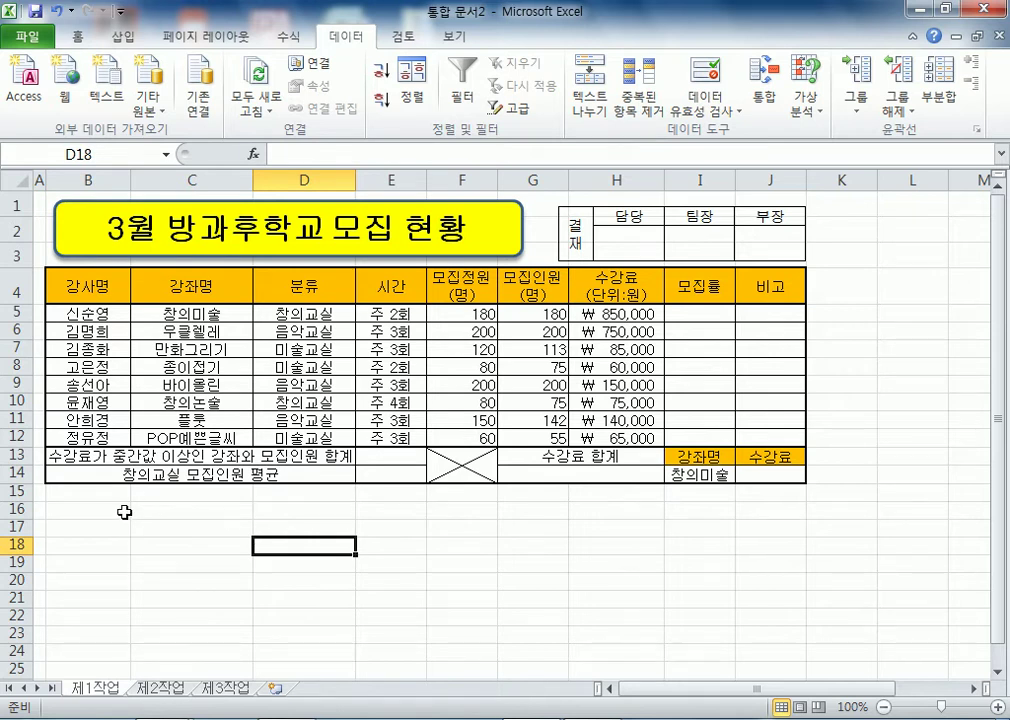
- Save the workbook in the ITQ folder with the examinee number and name as file name
click(36, 12)
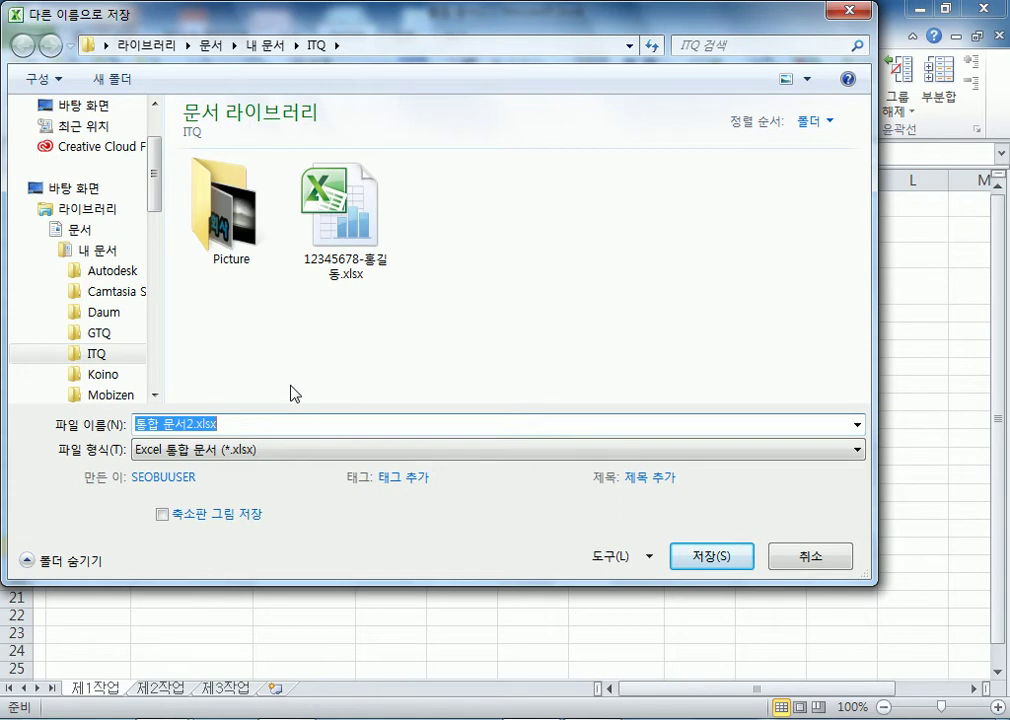
text(124)
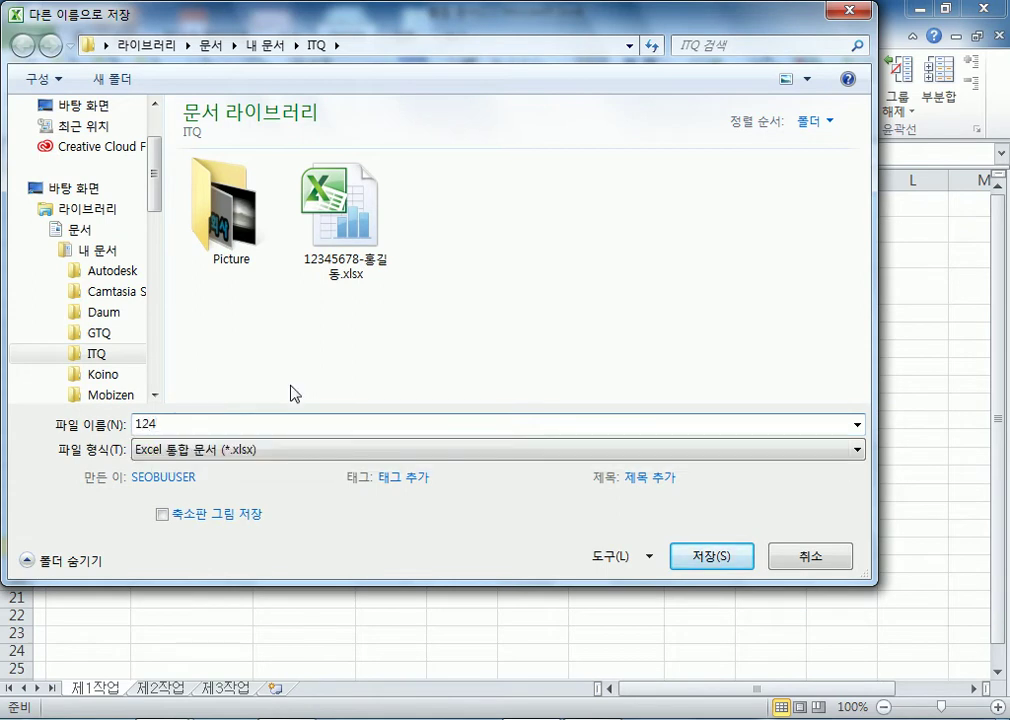
key(BackSpace)
key(BackSpace)
key(BackSpace)
text(-+)
text(D)
key(BackSpace)
key(BackSpace)
text(DLW)
key(BackSpace)
key(BackSpace)
key(BackSpace)
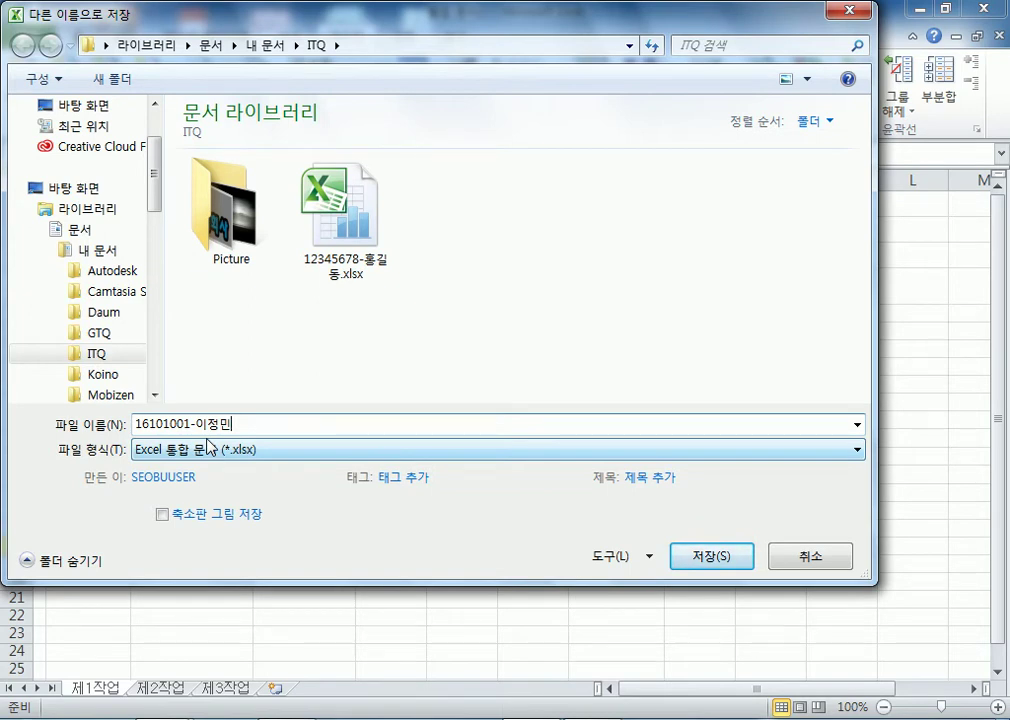
click(715, 565)
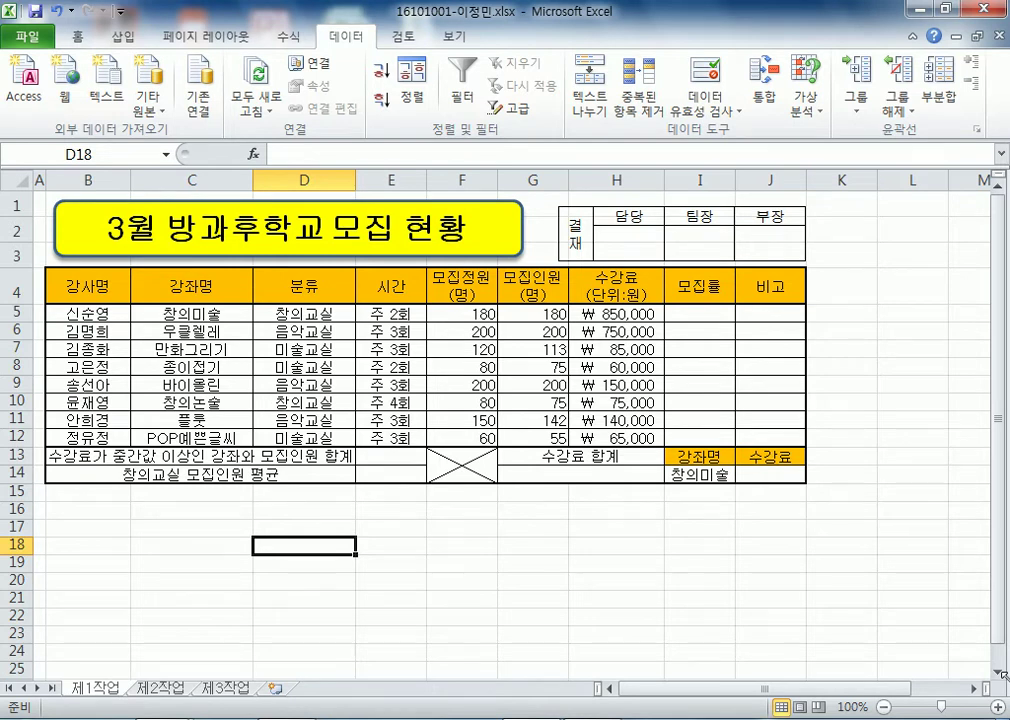
right_click(1007, 717)
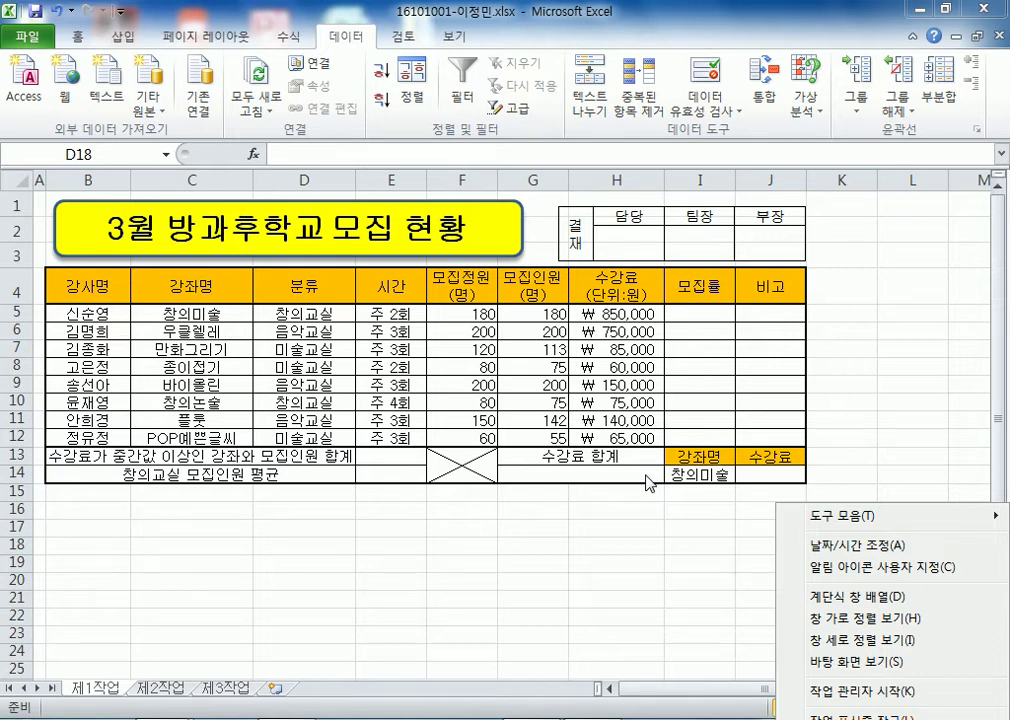
- Open a new blank Notepad page from the Start menu
click(262, 619)
click(25, 719)
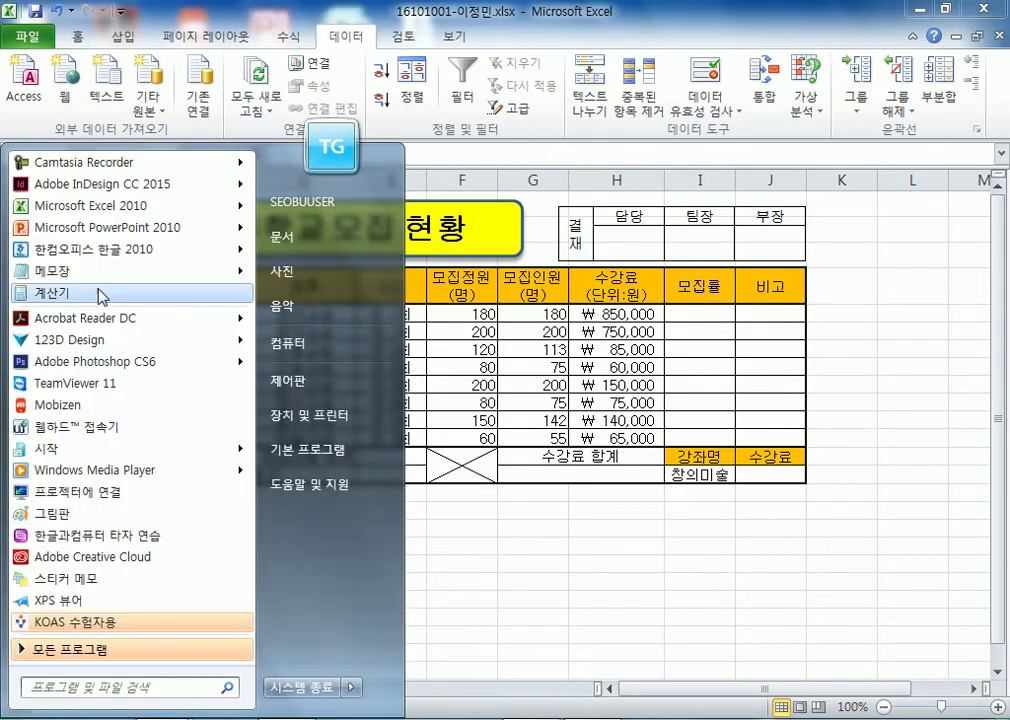
click(90, 270)
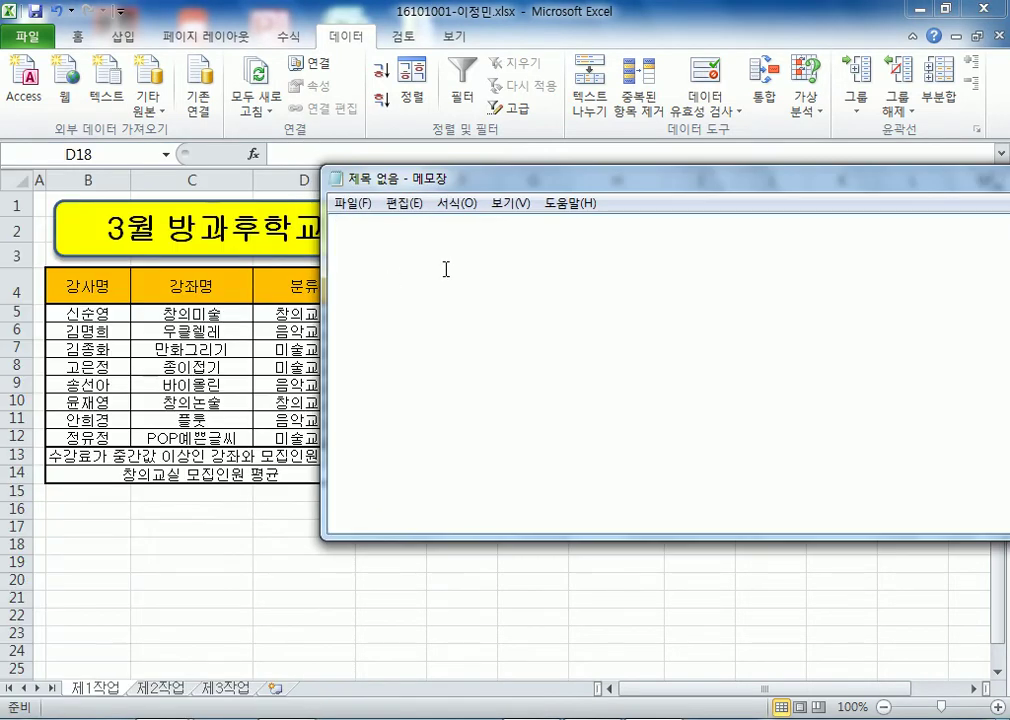
text(@")
text(교사ㅣㄹ)
key(BackSpace)
key(BackSpace)
key(BackSpace)
text(실)
key(Return)
key(BackSpace)
text(")
key(Return)
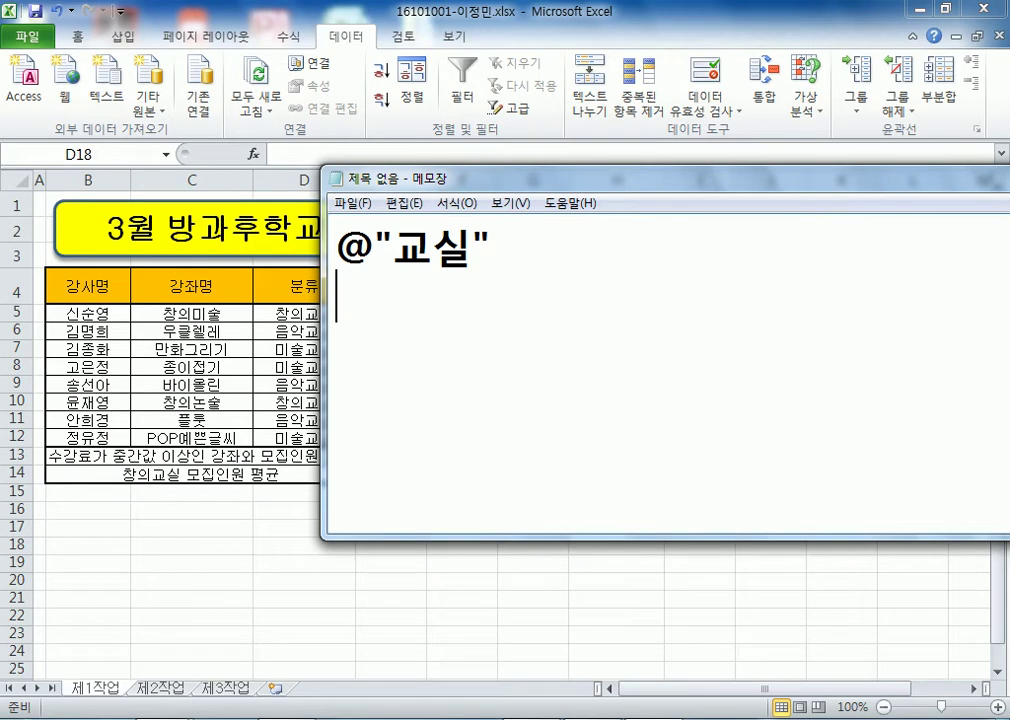
text(@)
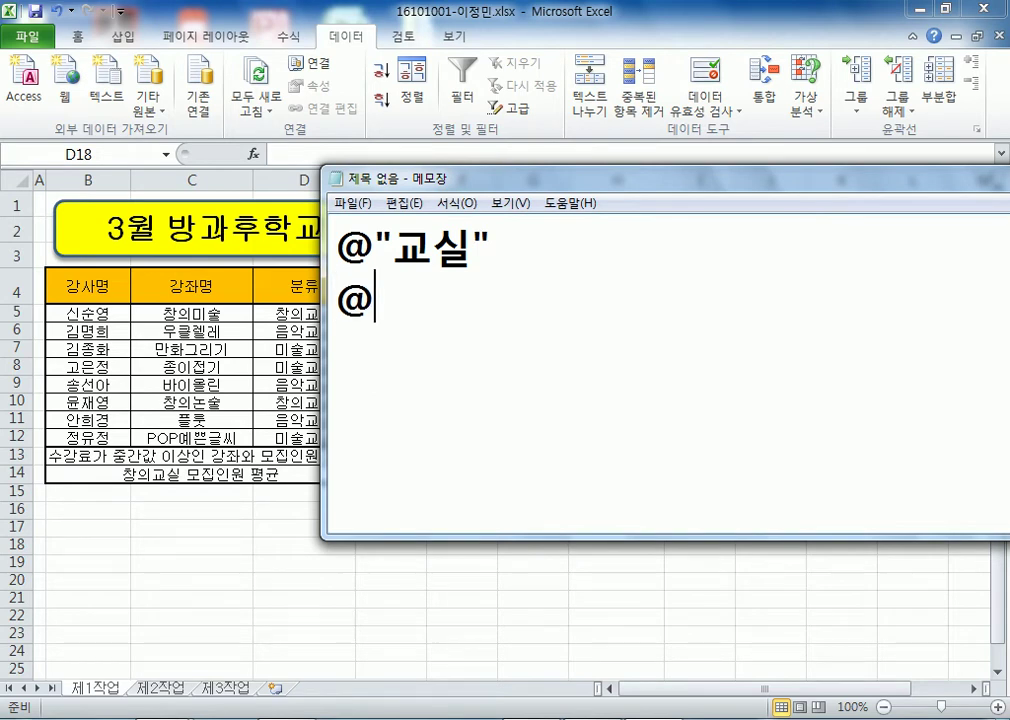
text(교시ㄹ)
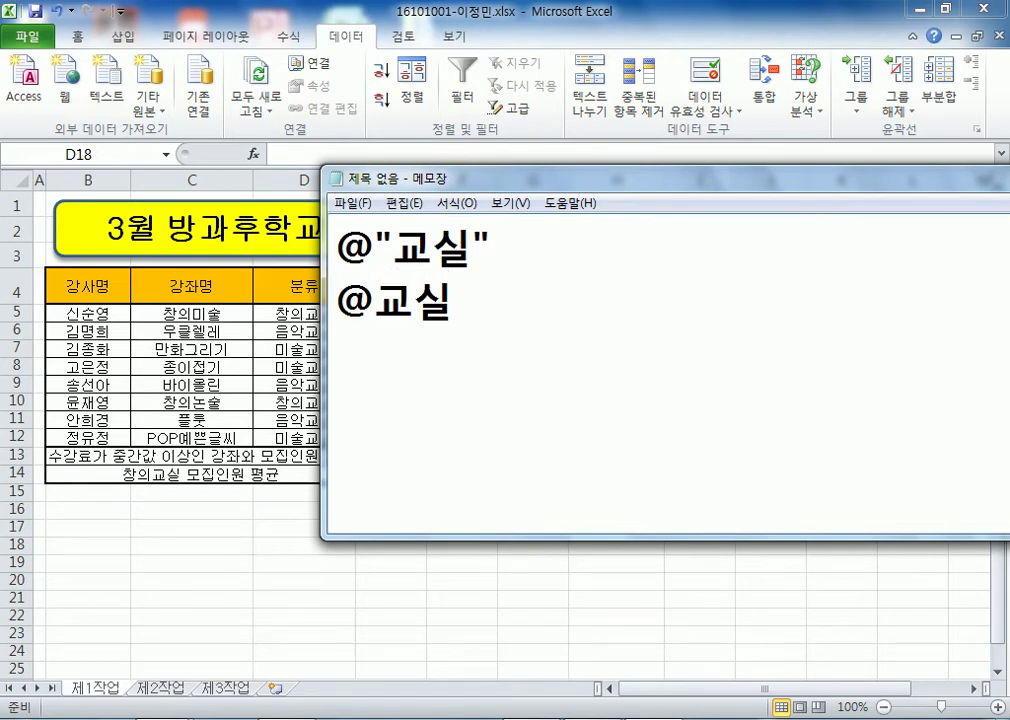
key(Return)
- View D5:D12's custom format code @"교""실" in Format Cells, then resume line 2 in Notepad
key(alt+Tab)
drag(281, 309, 300, 437)
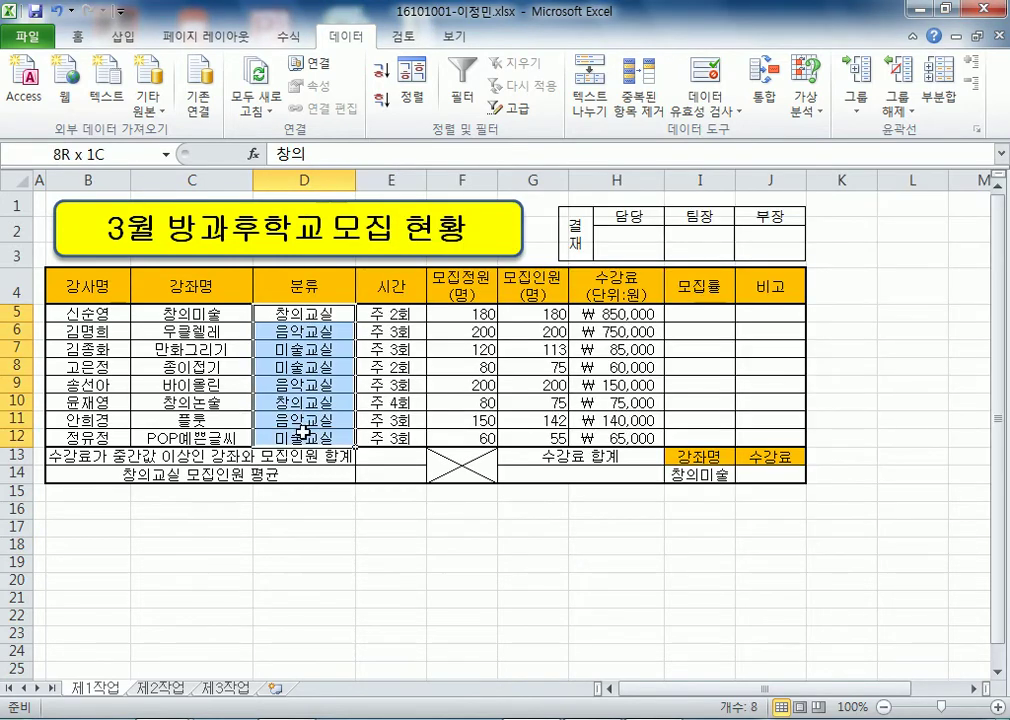
key(ctrl+1)
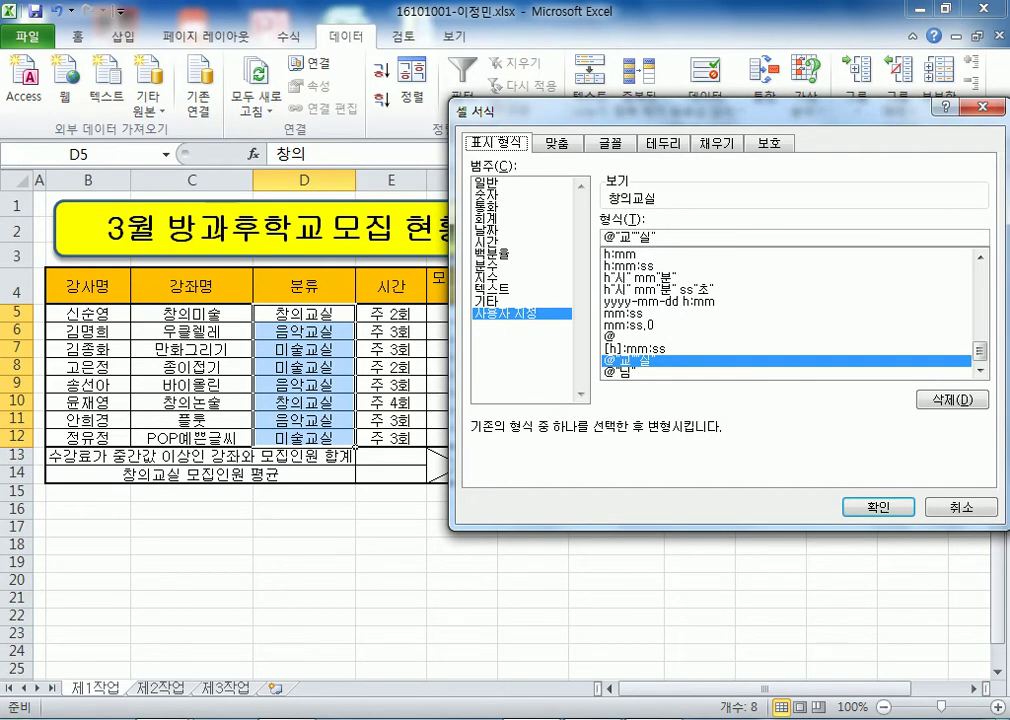
key(alt+Tab)
click(491, 302)
text(>)
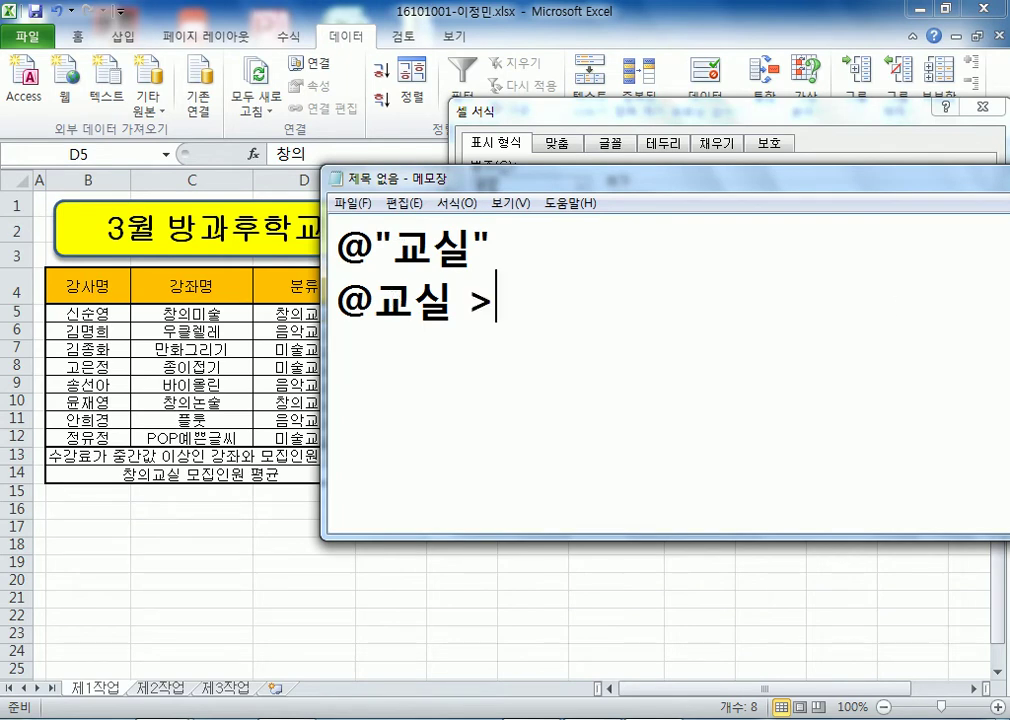
text( @"교)
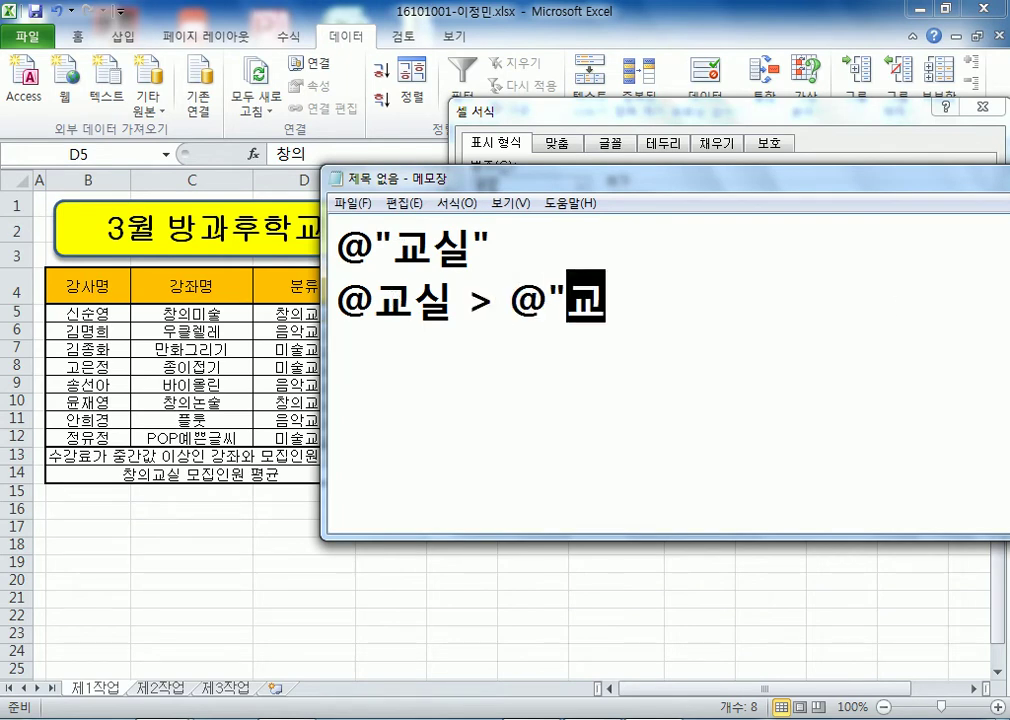
text(""실")
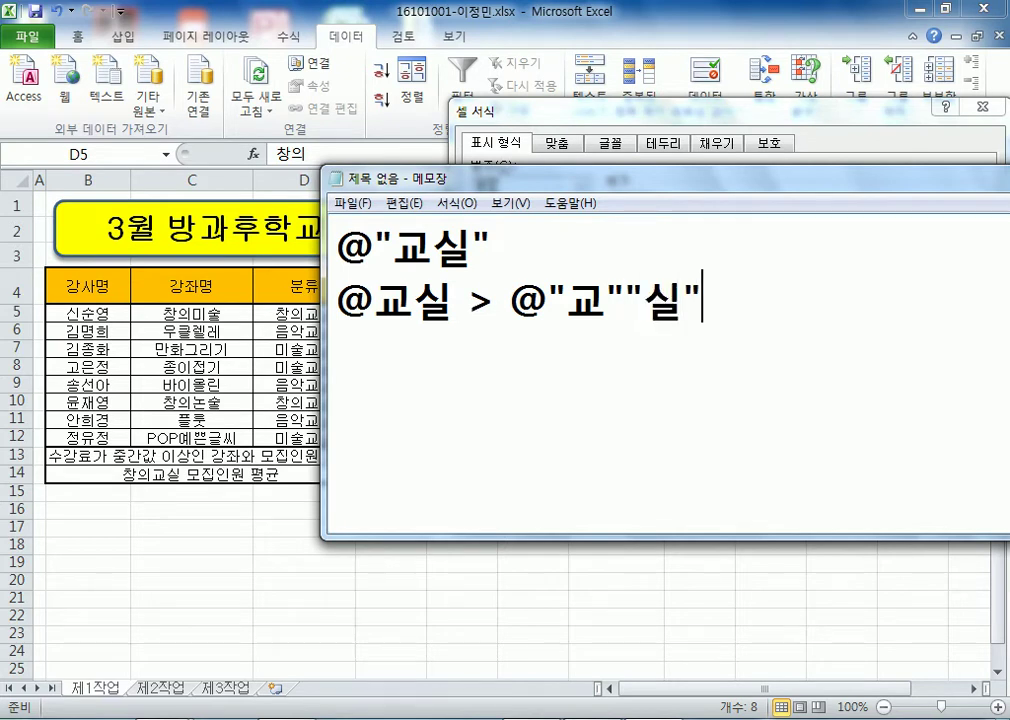
drag(392, 245, 472, 245)
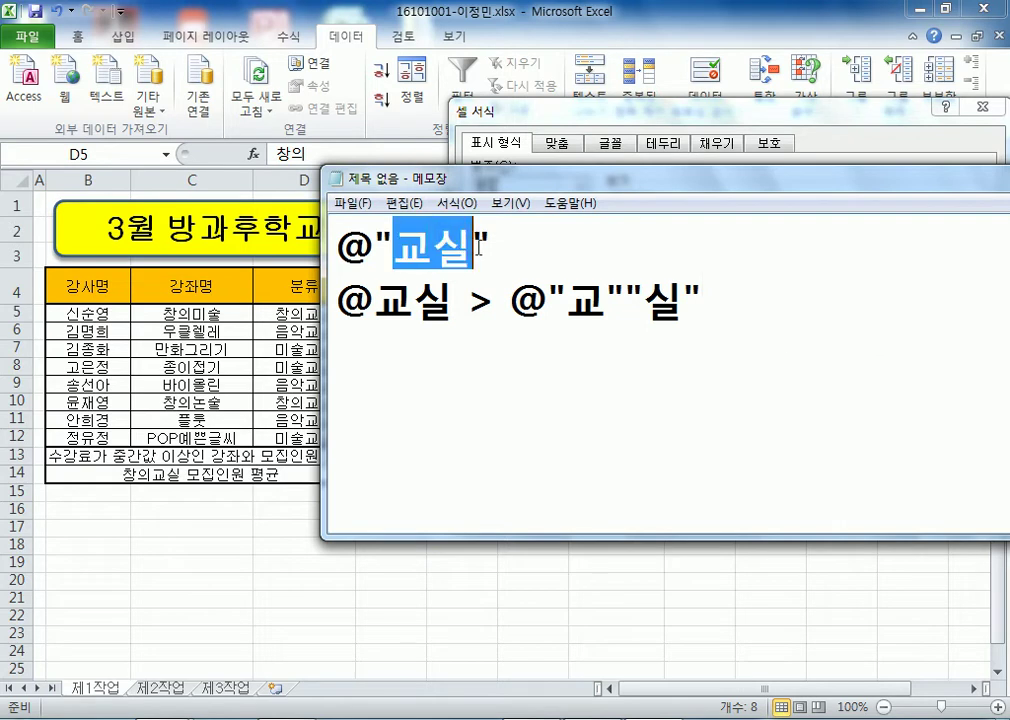
double_click(389, 291)
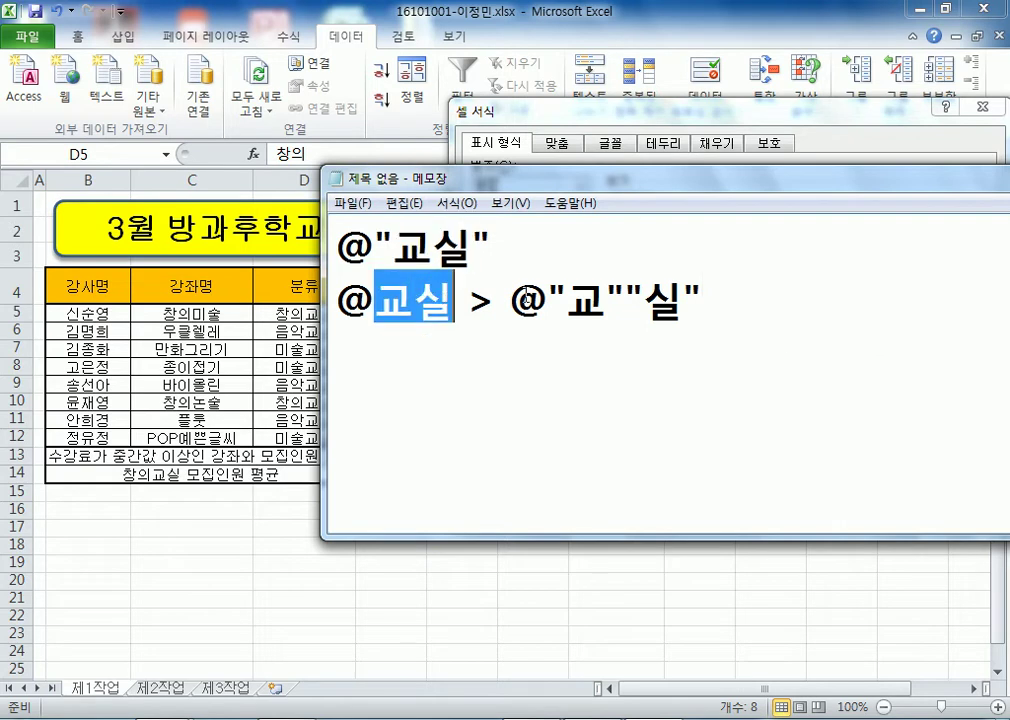
double_click(596, 295)
double_click(660, 298)
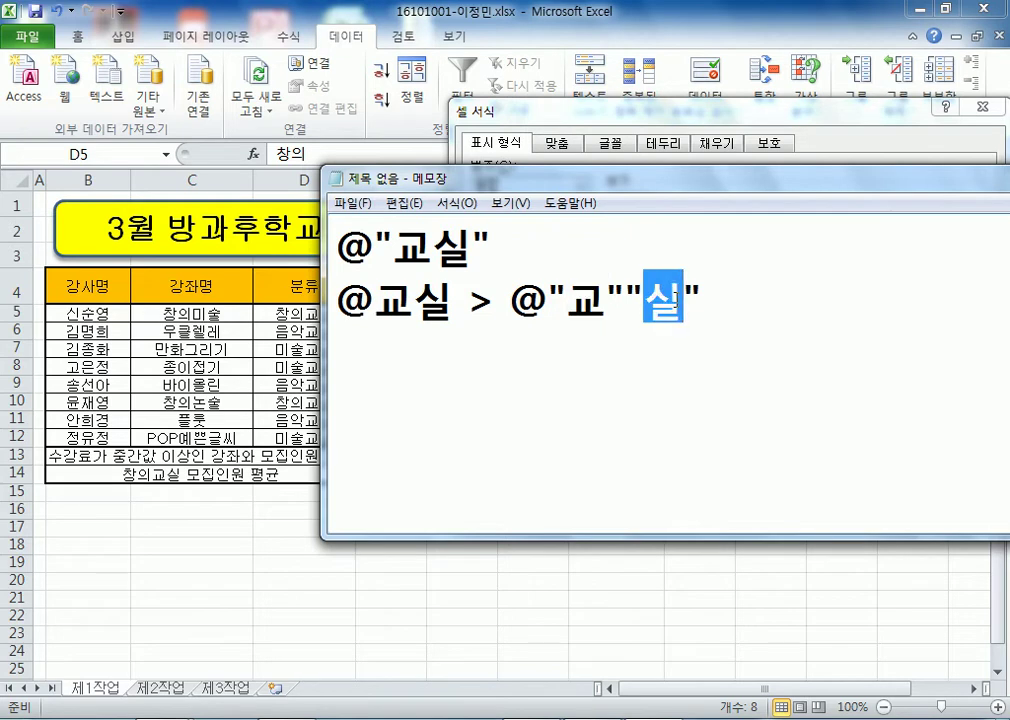
click(745, 310)
drag(741, 308, 410, 301)
double_click(392, 228)
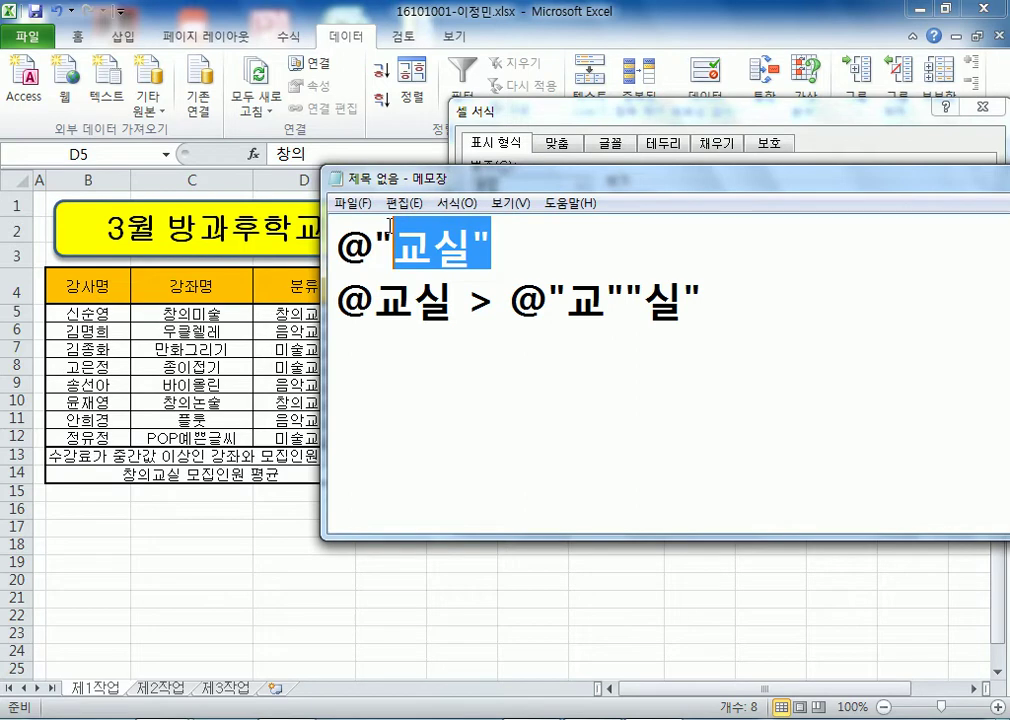
click(495, 355)
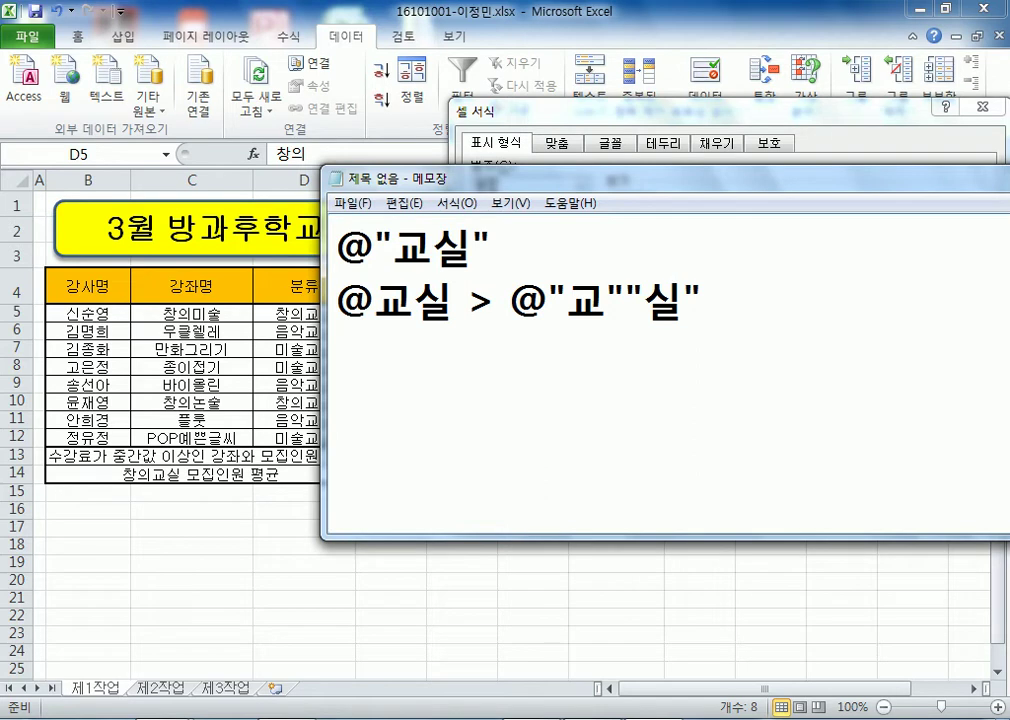
- Add a new line reading G/표준cm X below the notes
text(g)
key(BackSpace)
text(G/표ㅈ)
text(ㅜㄴ CM)
key(BackSpace)
key(BackSpace)
key(BackSpace)
text(c)
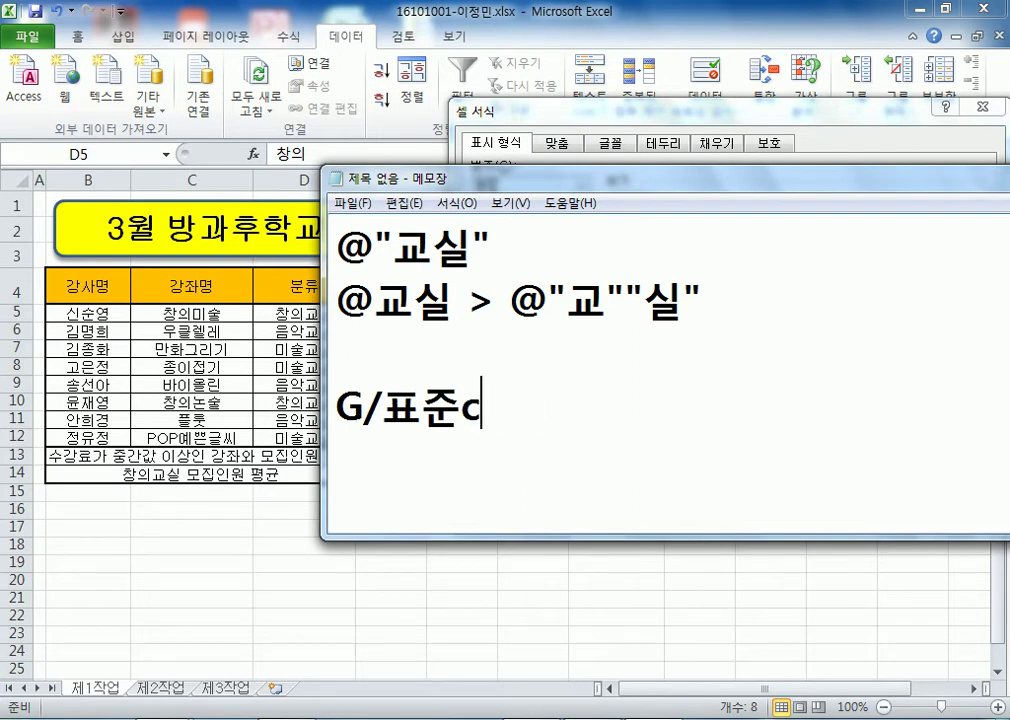
text(m)
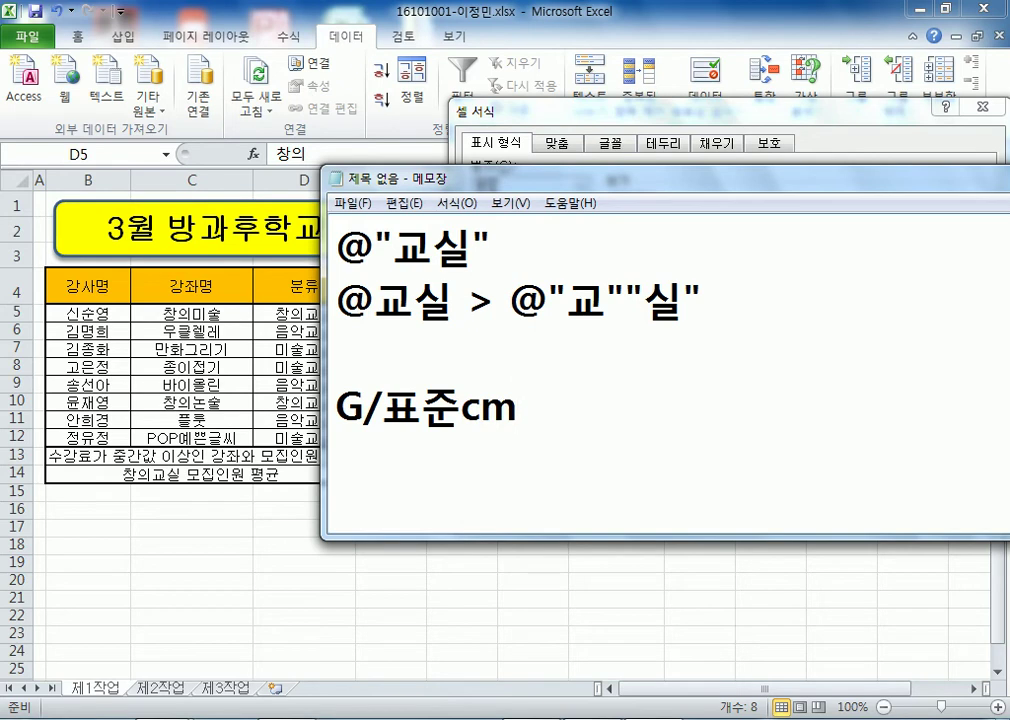
text( X)
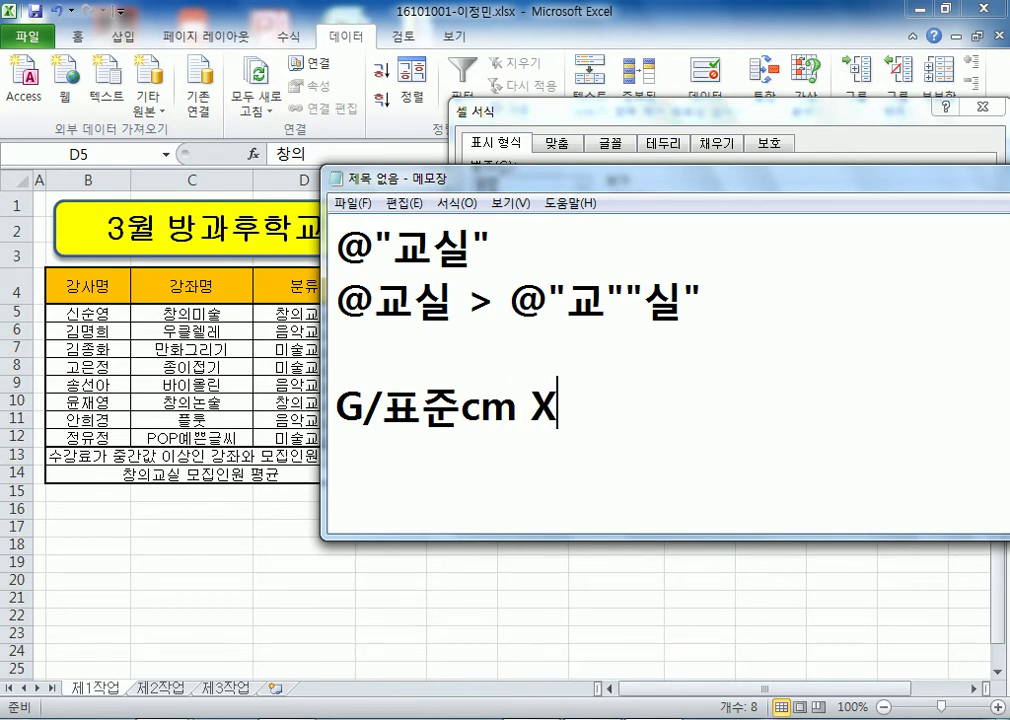
key(Return)
- Duplicate that line as G/표준"cm" O and stretch Notepad to full screen height
key(Up)
key(shift+Down)
key(ctrl+c)
key(Right)
key(ctrl+v)
key(BackSpace)
key(Left)
key(Left)
key(Left)
key(Left)
text(")
key(Right)
key(Right)
text(")
key(Right)
text(O)
key(Delete)
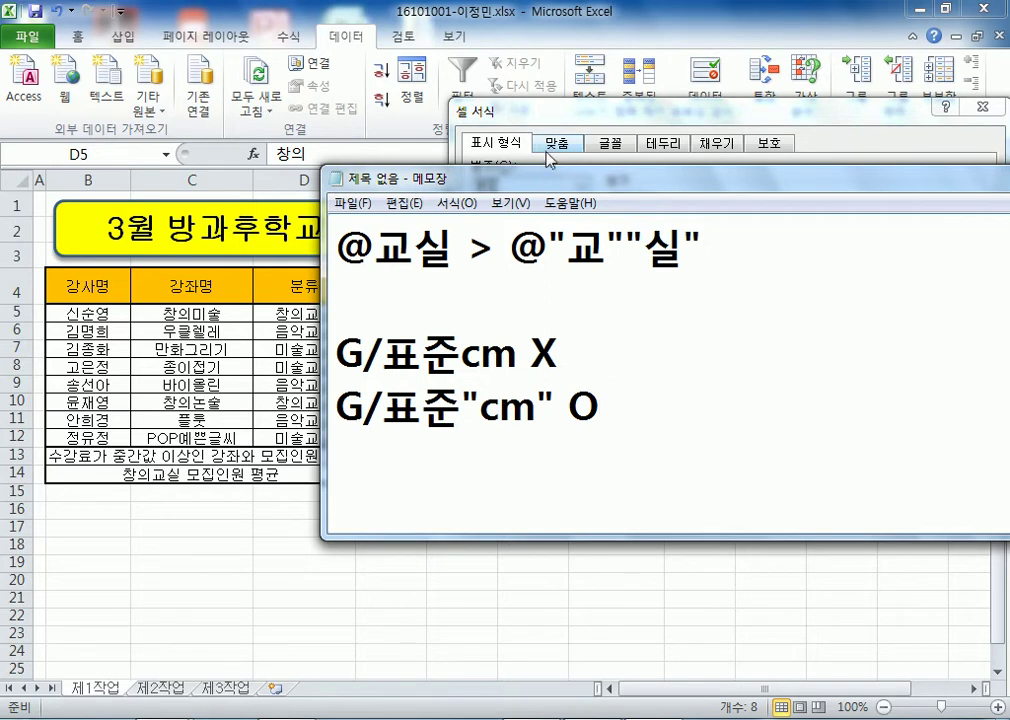
drag(550, 165, 552, 2)
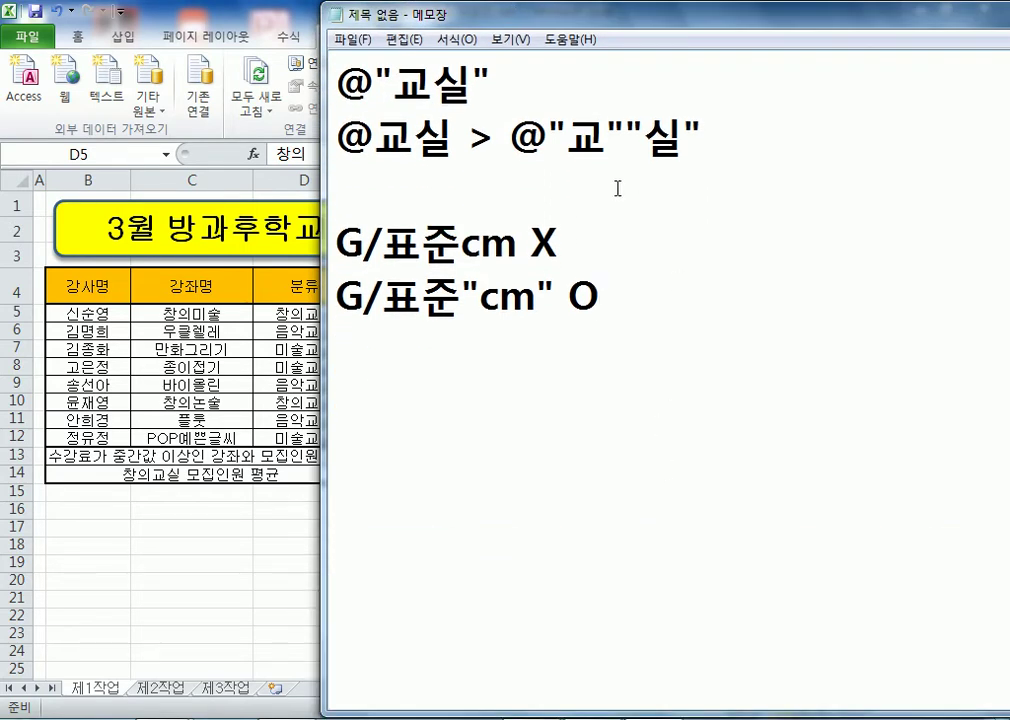
- Add a line showing the sample name becoming the name followed by 님
key(Return)
key(Return)
text(ghdrlf)
key(BackSpace)
key(BackSpace)
key(BackSpace)
key(BackSpace)
key(BackSpace)
key(BackSpace)
key(Hangul)
text(홍길동 )
text(> 홍길동 ㄴ)
text(ㅣㅁ)
key(Return)
- Add the format lines @ "님" and @ 님 below it
text(@)
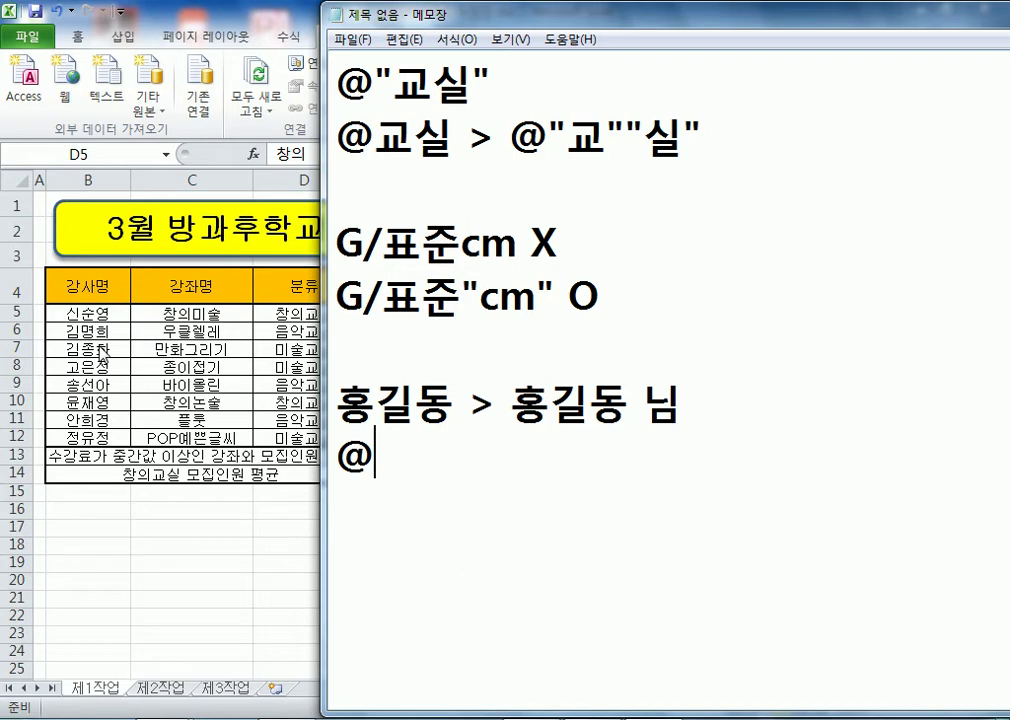
text( "님")
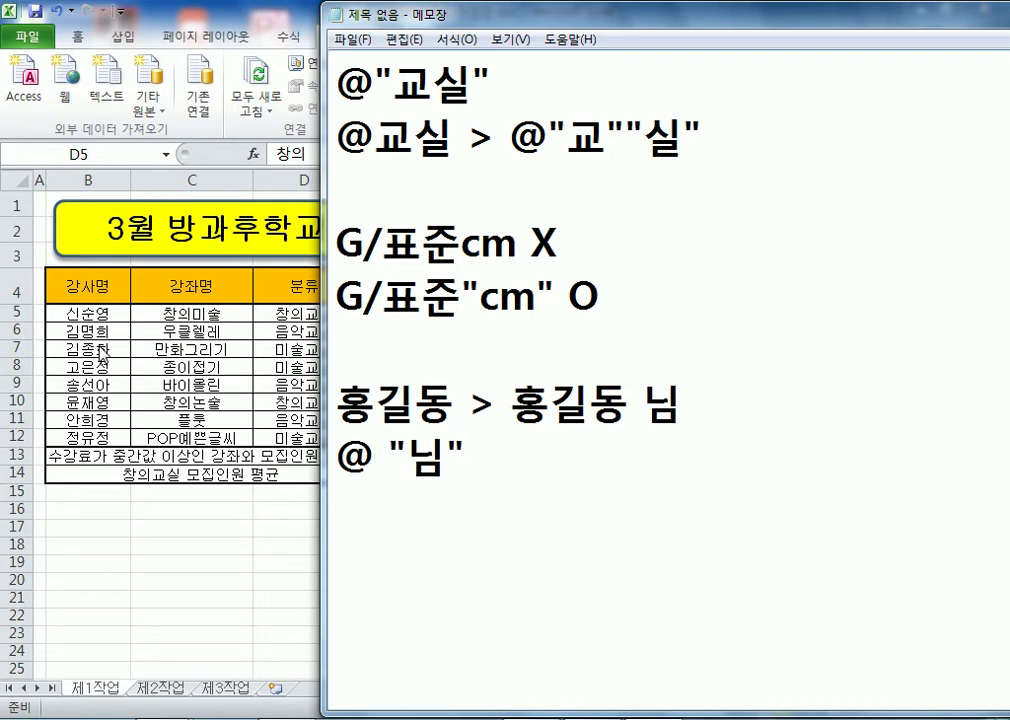
key(Return)
text(@)
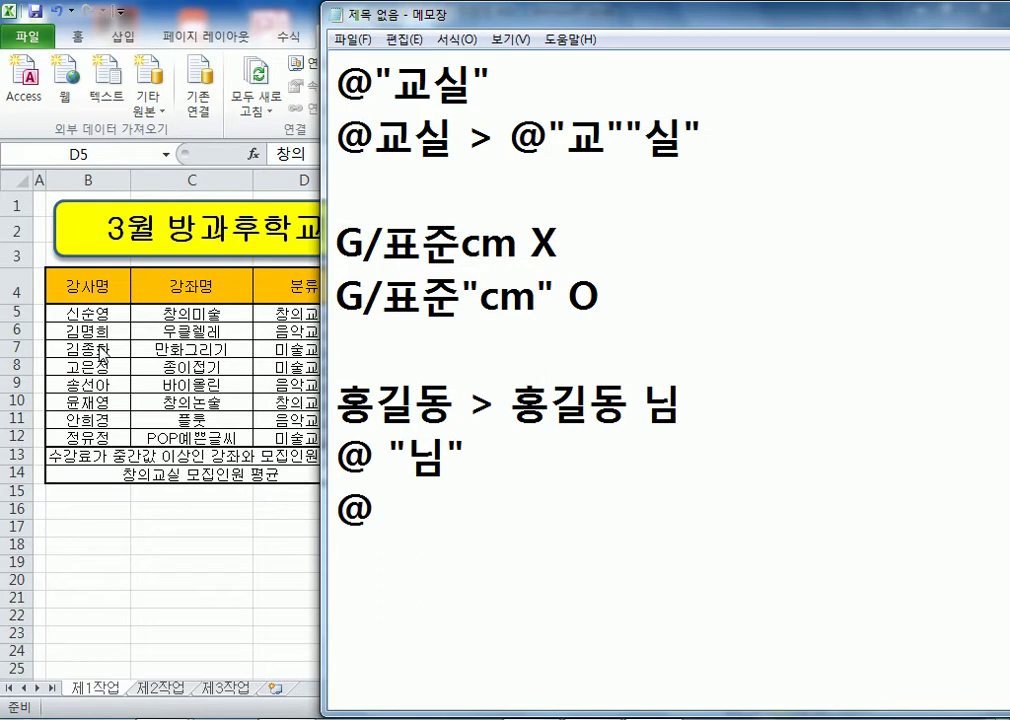
text(ㅁ)
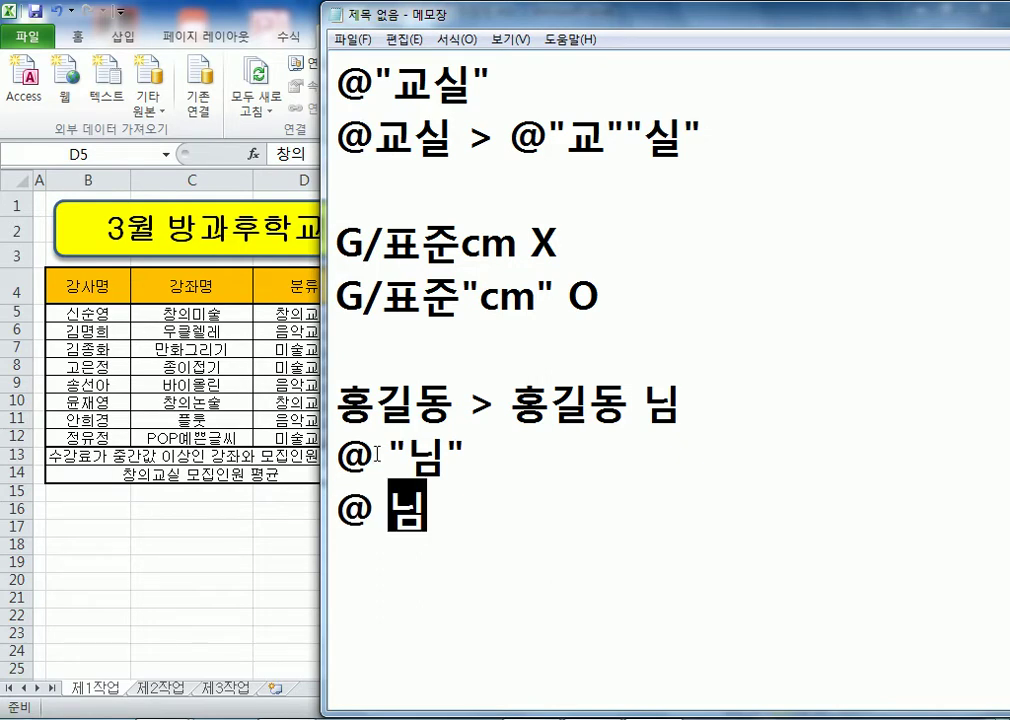
- Remove the space before 님 in the sample name example
drag(374, 452, 389, 452)
drag(626, 404, 642, 404)
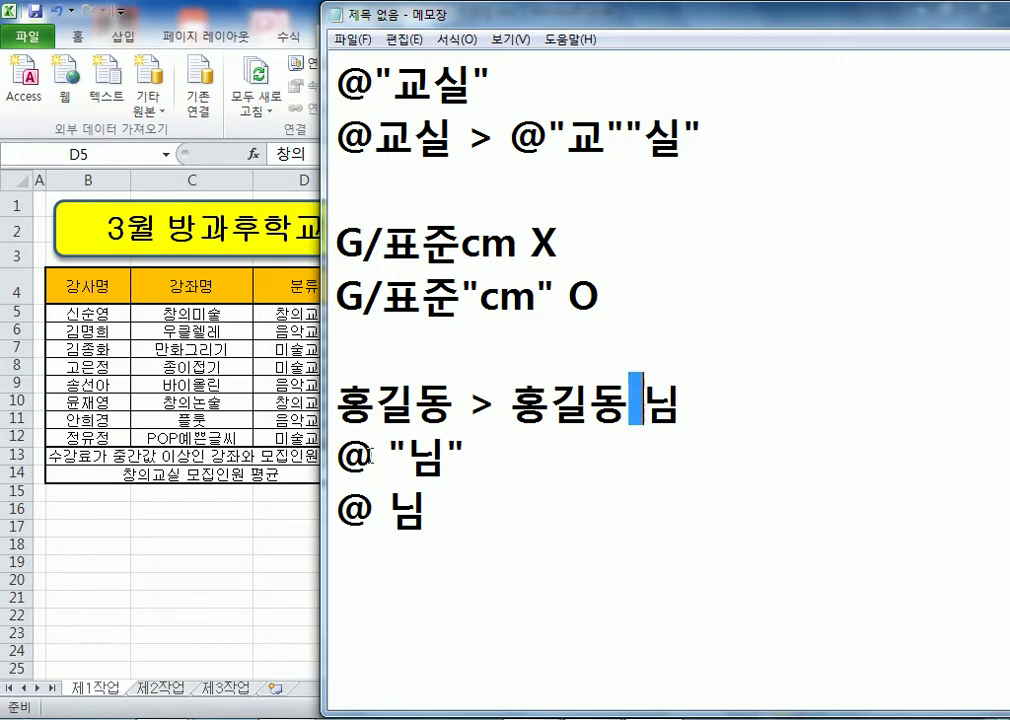
drag(374, 452, 389, 452)
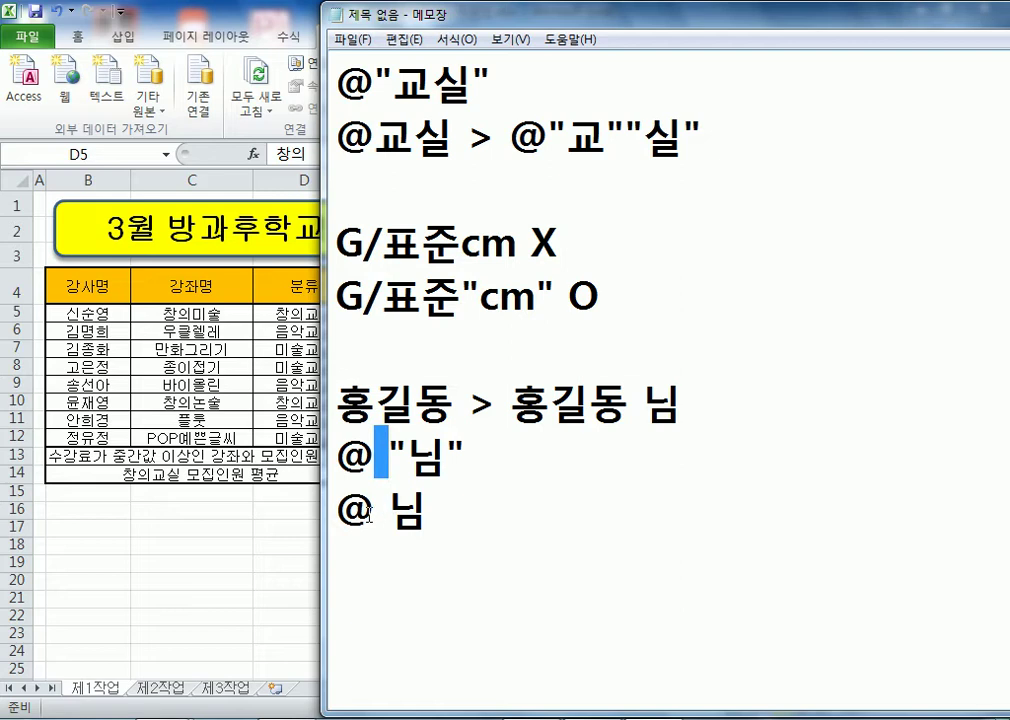
drag(372, 512, 389, 512)
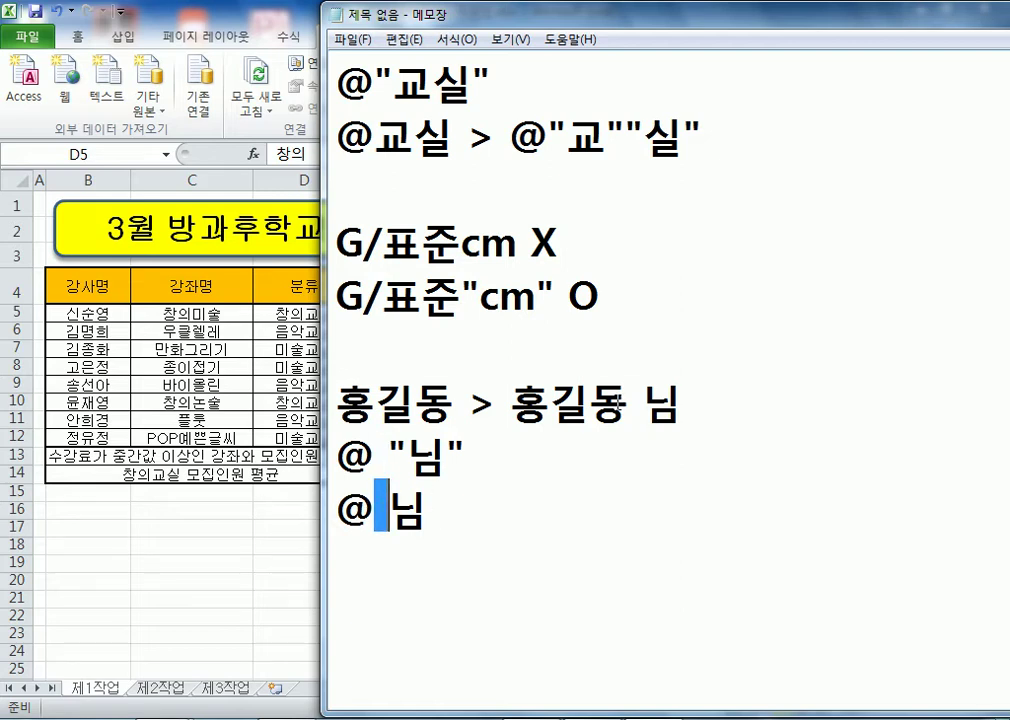
drag(627, 410, 643, 410)
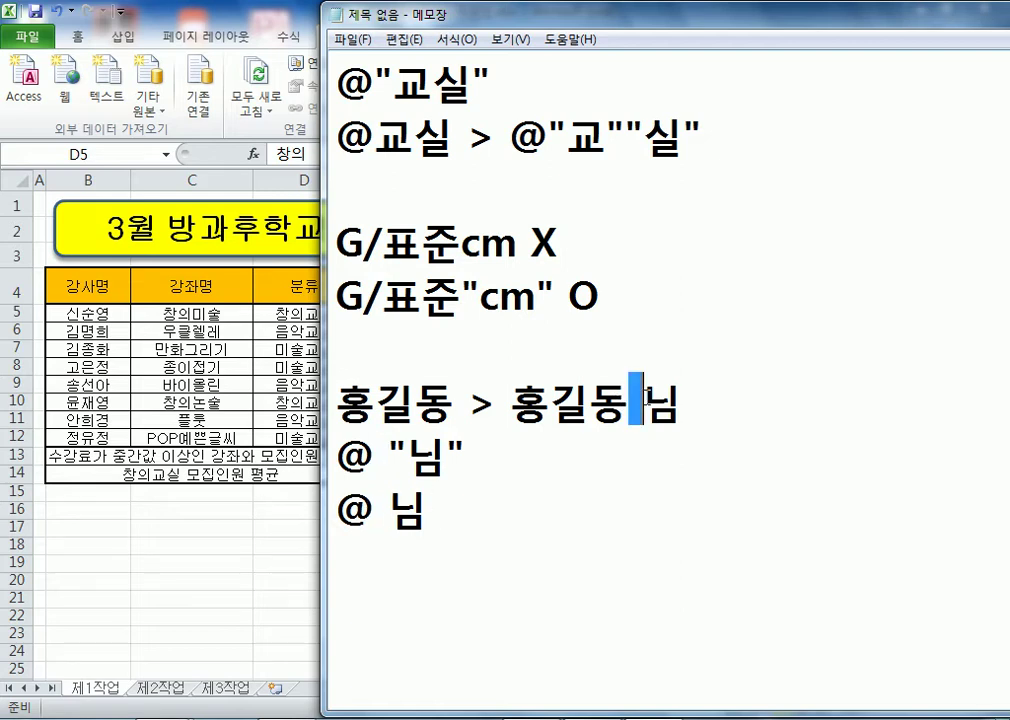
click(545, 507)
key(Return)
key(Return)
key(Return)
key(Return)
key(Return)
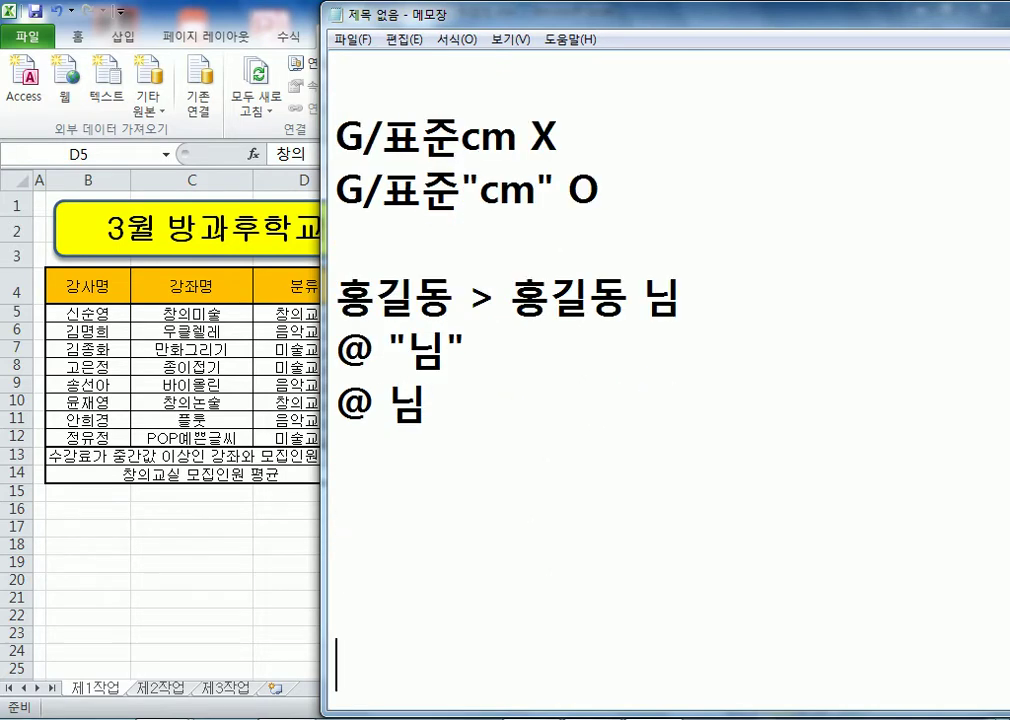
click(623, 298)
key(Delete)
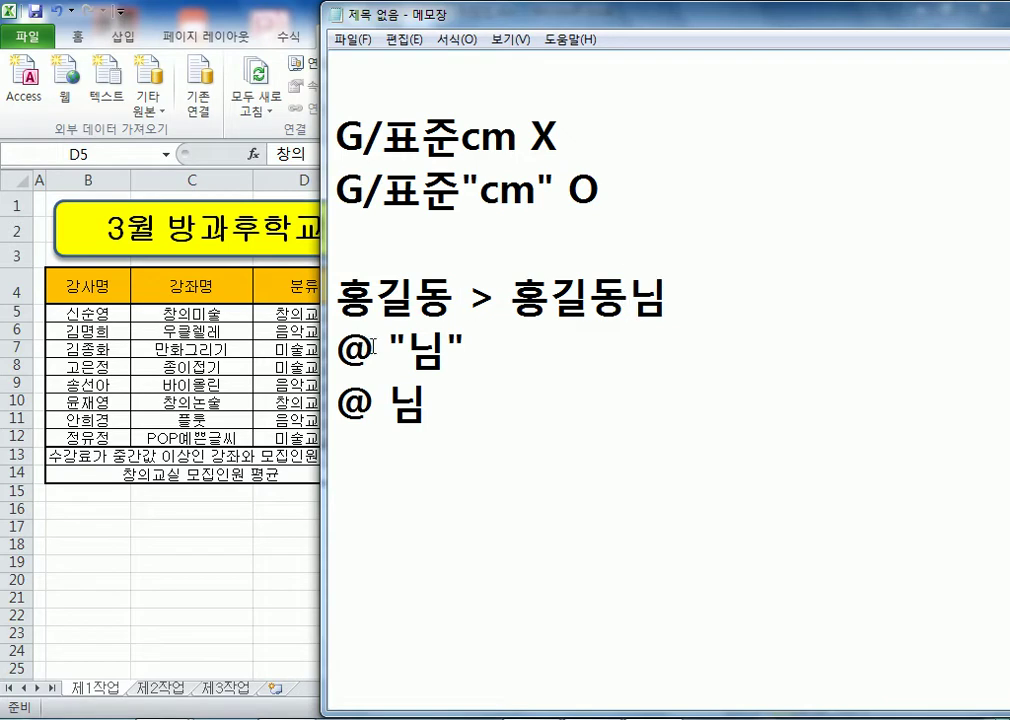
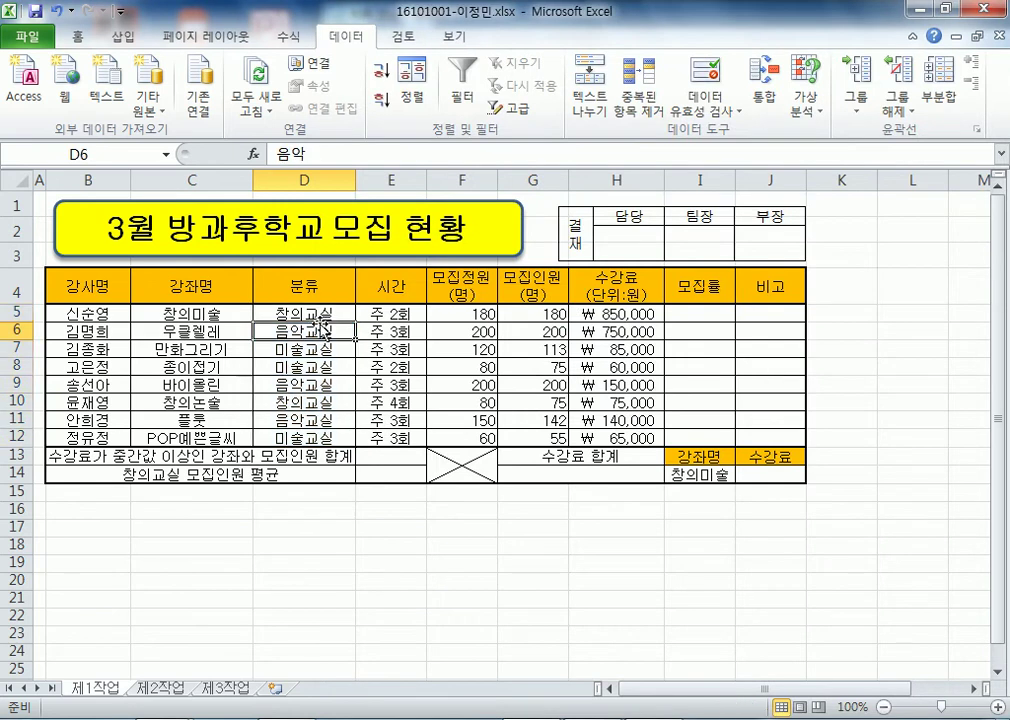
- Bring the Notepad format notes forward and highlight G/표준 in the cm format example
click(412, 298)
drag(337, 297, 460, 297)
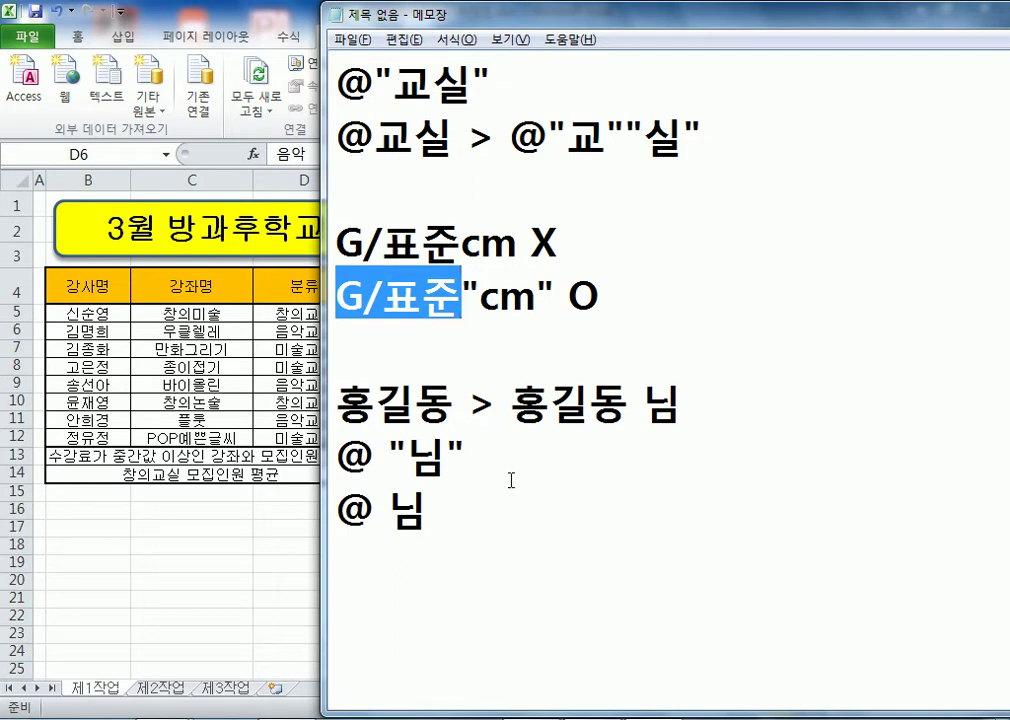
- Type the date format code yyyy-mm-dd(aaaa) on the last line of the notes
click(478, 591)
scroll(487, 591, down, 1)
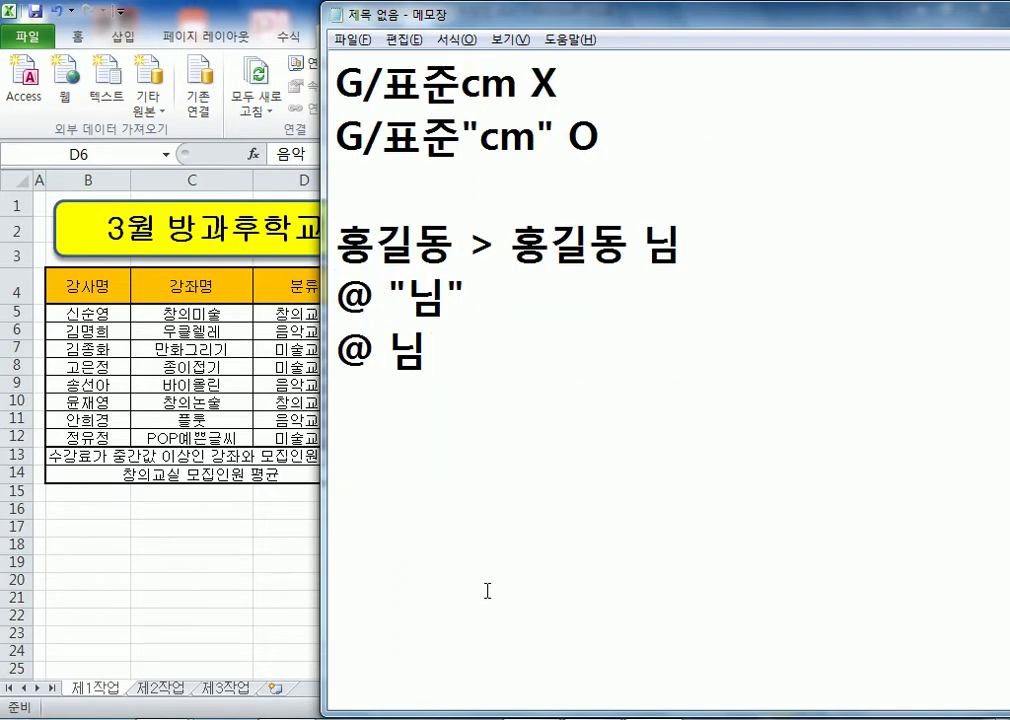
text(yyyy-mm-0)
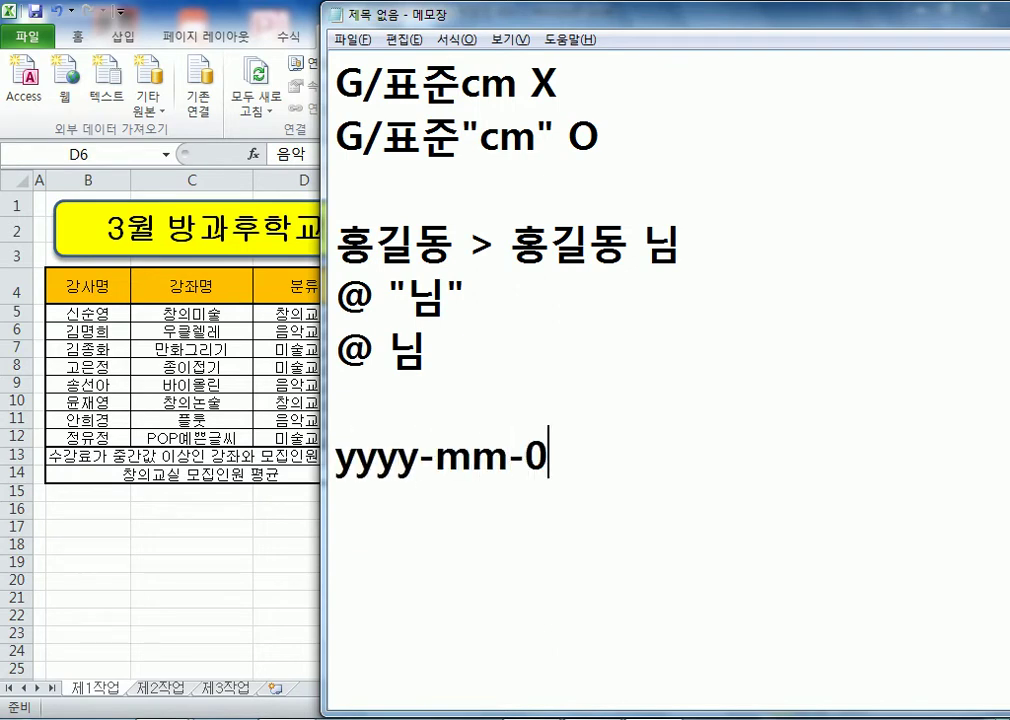
key(BackSpace)
text(dd)
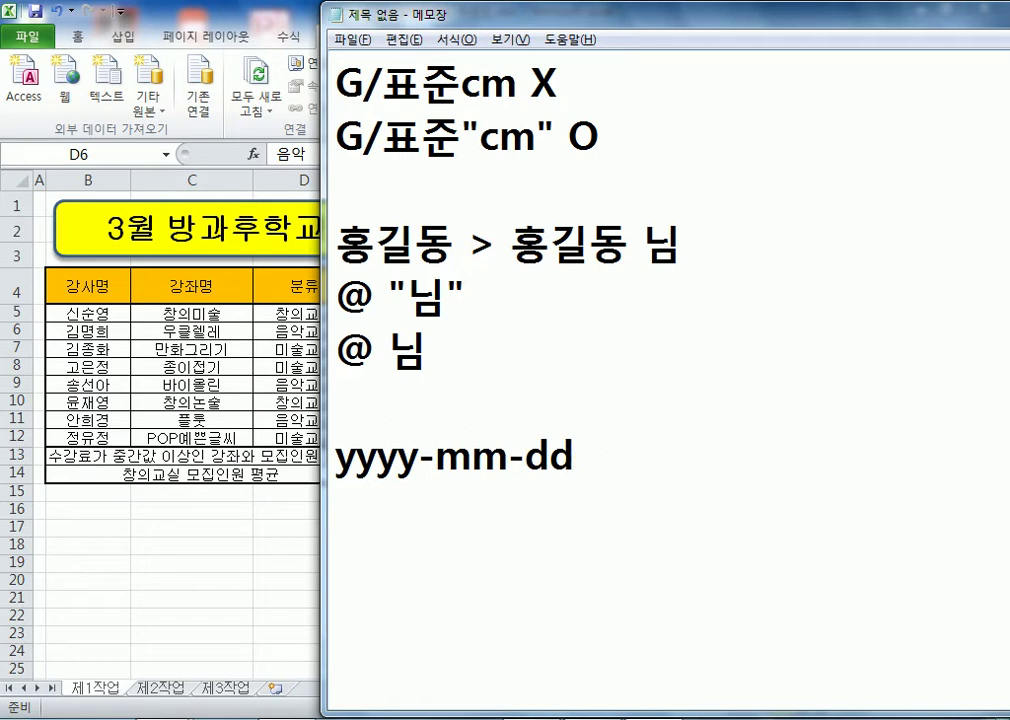
text((aaaa))
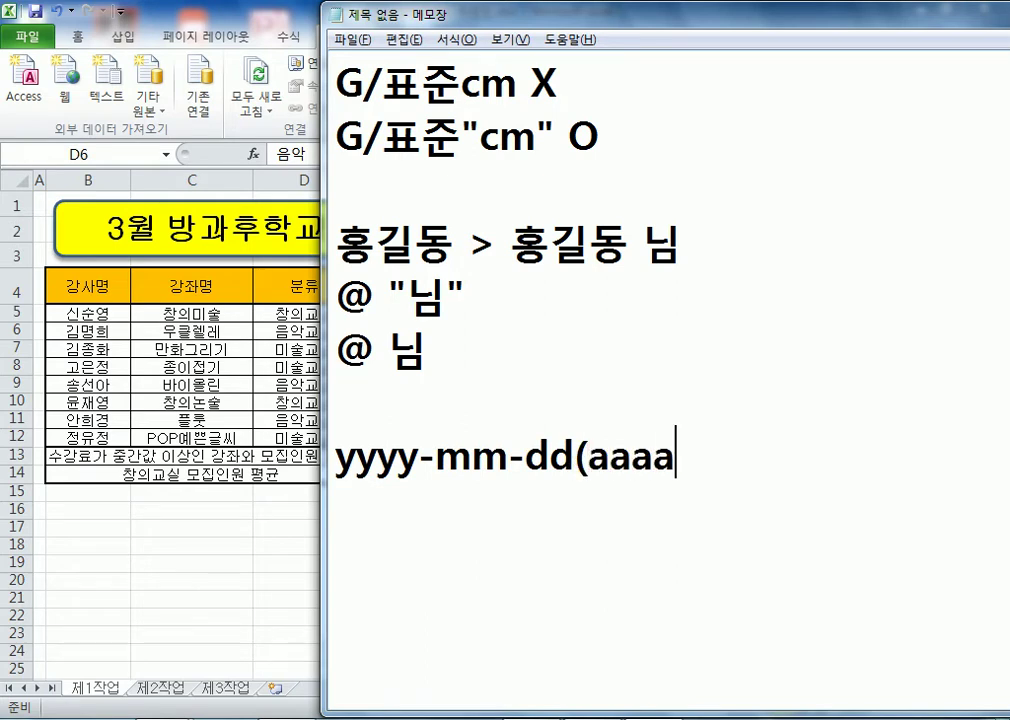
key(Return)
- Add the example 2016-10-10(월요일) beneath it and remove the extra blank line
key(Return)
text(2016-10-10(월요일))
key(Return)
key(Up)
key(Up)
key(Delete)
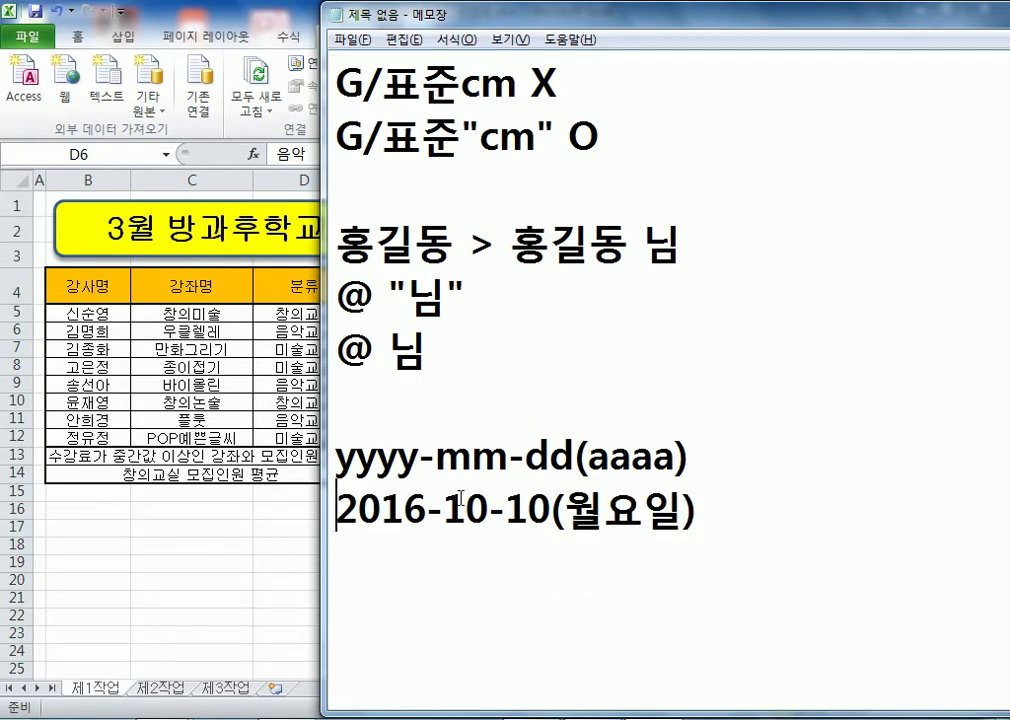
- Highlight the yyyy year part and point out the mm and dd parts of the format
scroll(462, 500, down, 1)
click(685, 529)
key(Return)
key(Return)
key(Return)
key(Return)
key(Return)
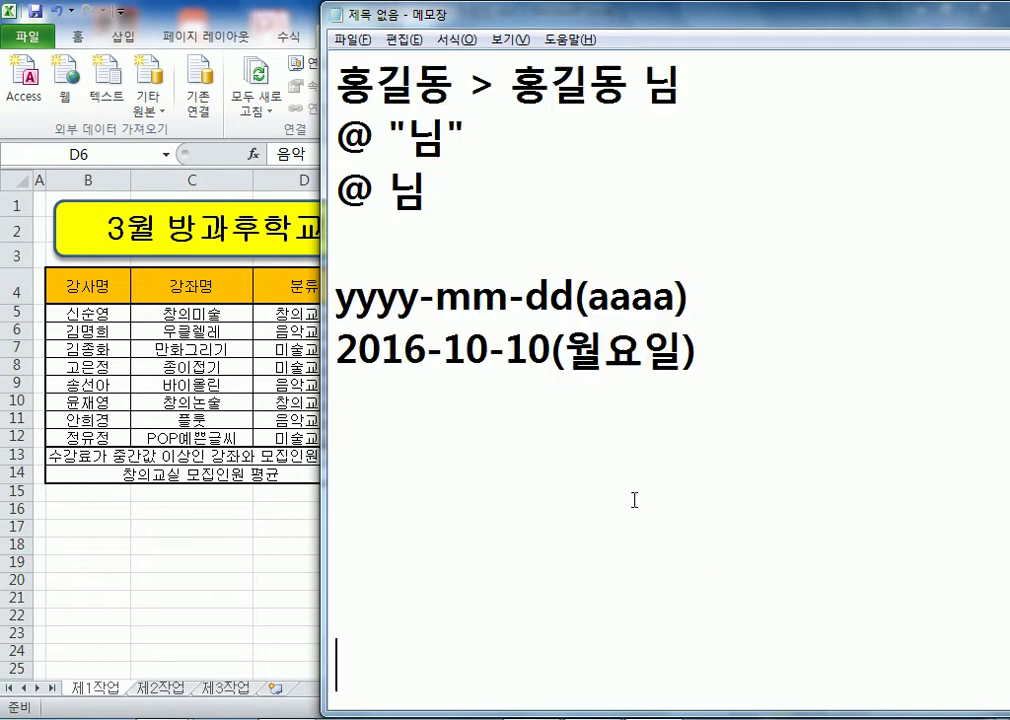
drag(337, 298, 677, 298)
click(527, 298)
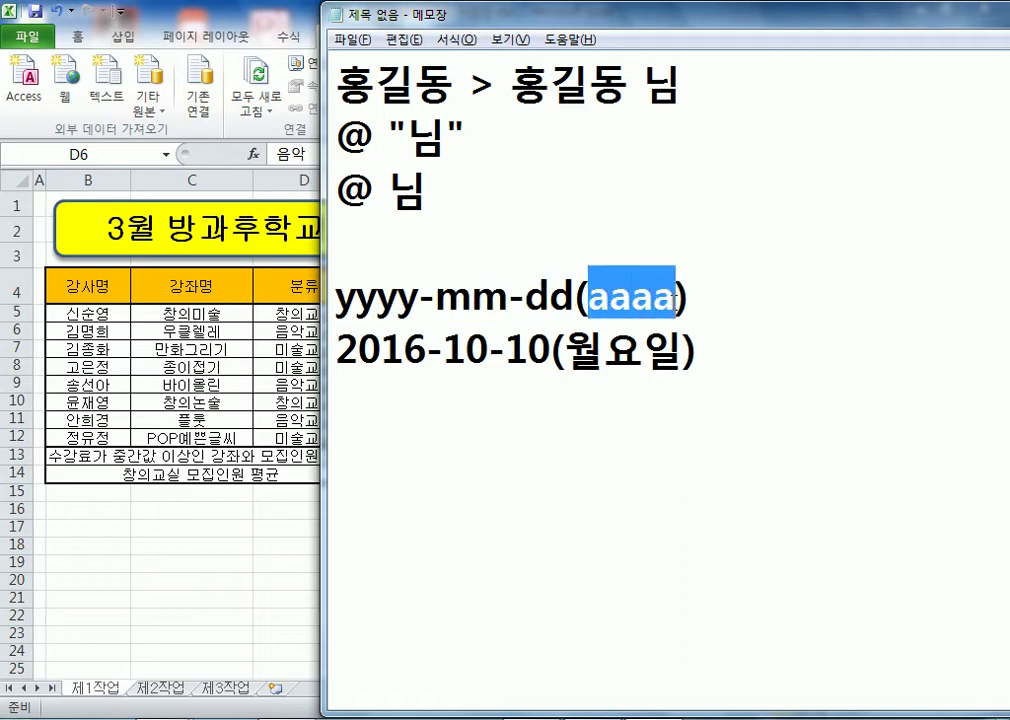
click(636, 401)
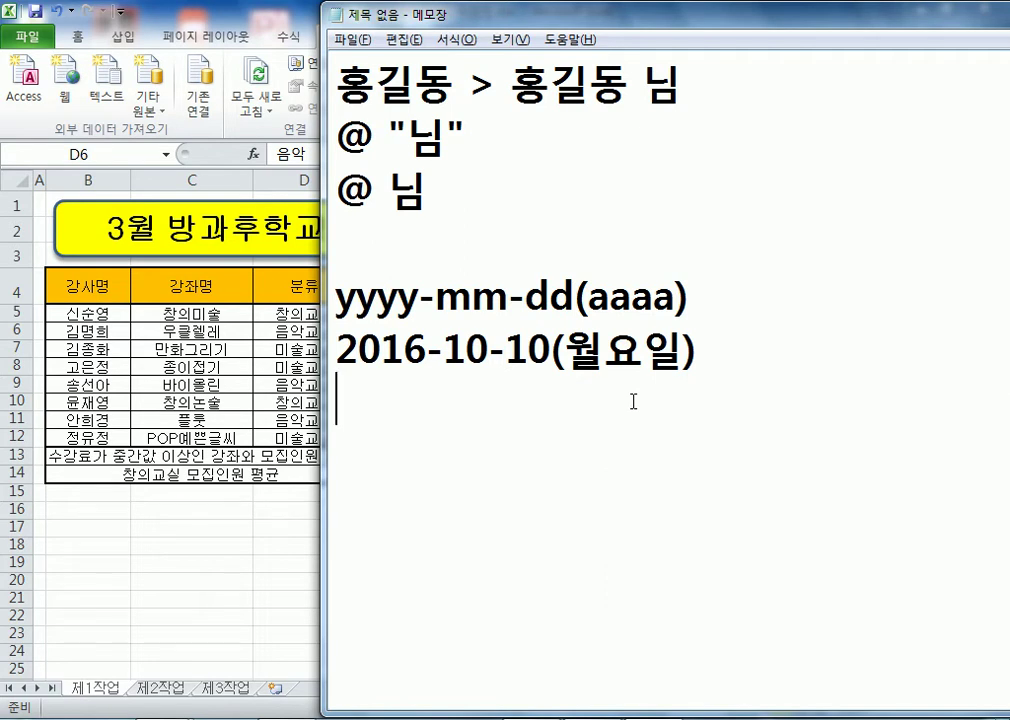
- Name range B4:H12 as DB in the Name Box, then select the full table B4:J14
key(alt+Tab)
drag(101, 290, 606, 440)
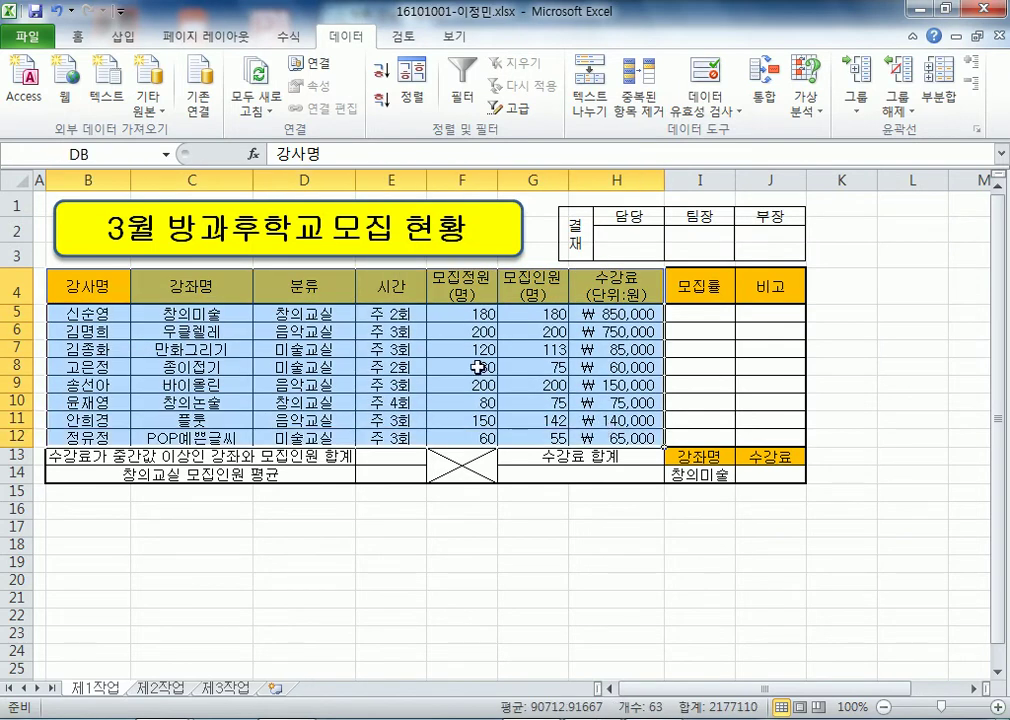
click(107, 154)
text(DB)
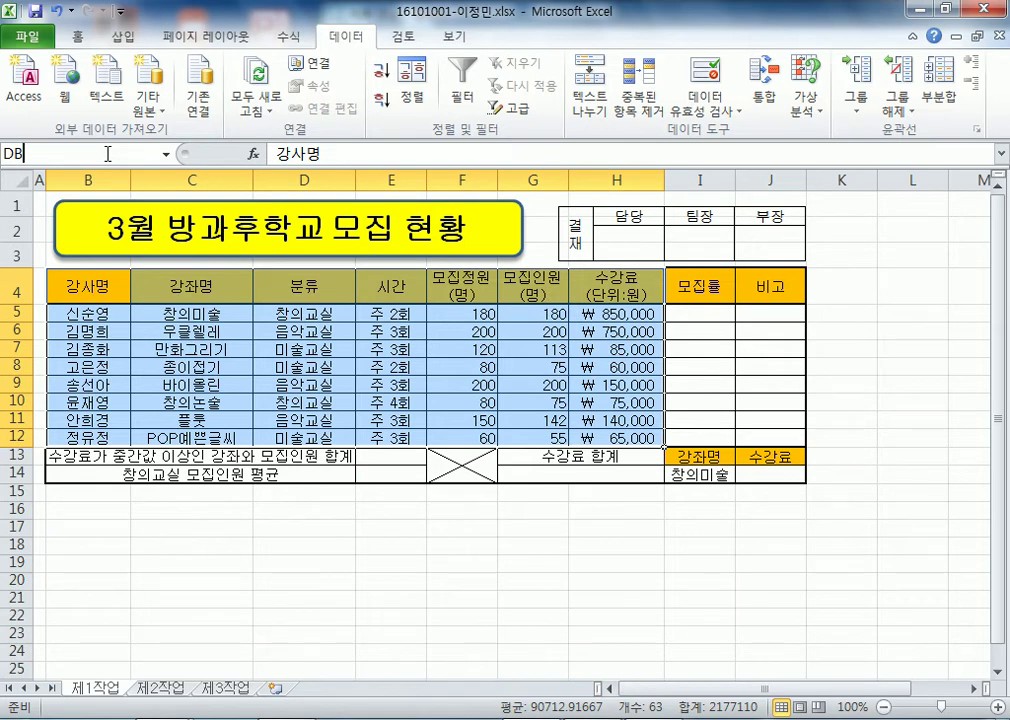
drag(93, 283, 746, 467)
- Clear all borders from the course table B4:J14
click(77, 37)
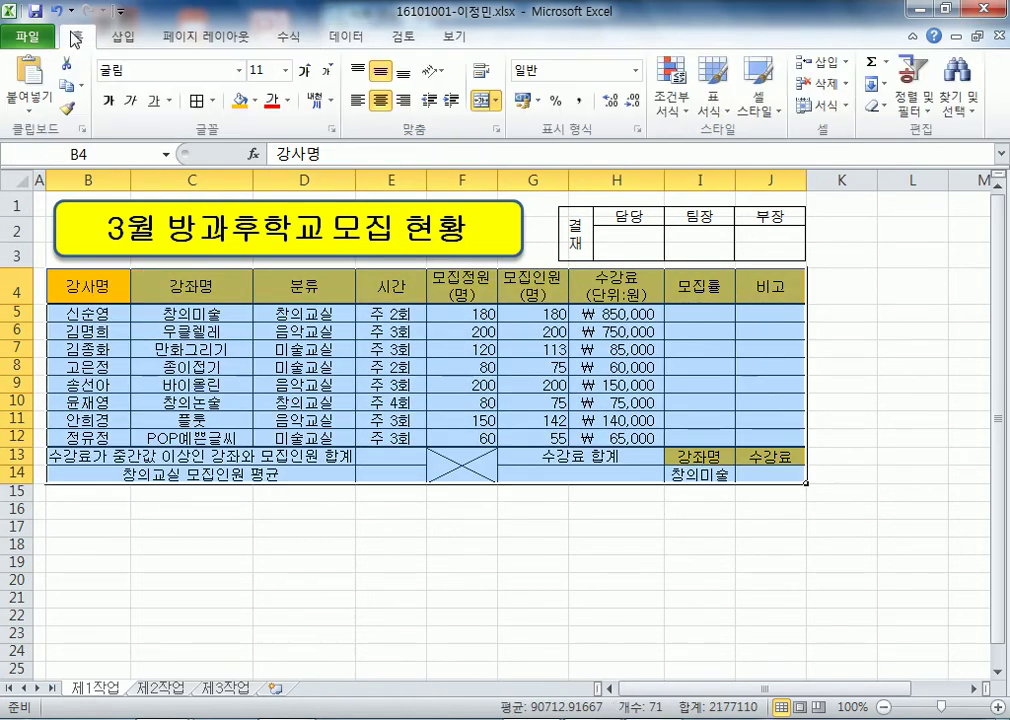
click(212, 100)
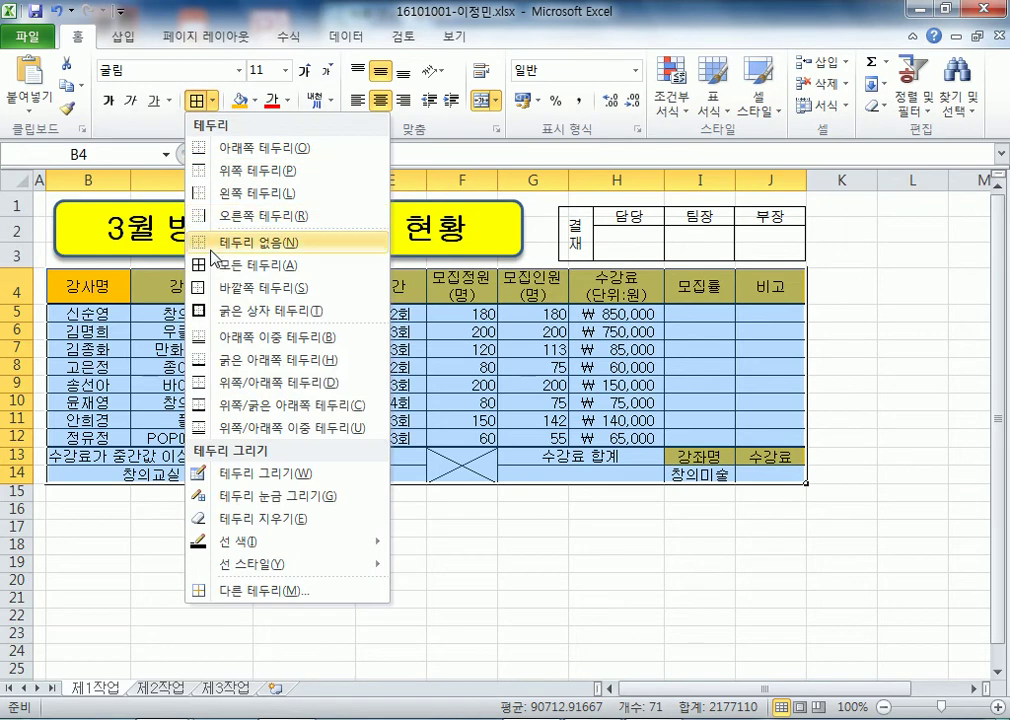
click(245, 242)
click(268, 610)
drag(88, 286, 768, 468)
- Draw both diagonal lines across cell F13 as an X via Format Cells
click(450, 454)
key(ctrl+1)
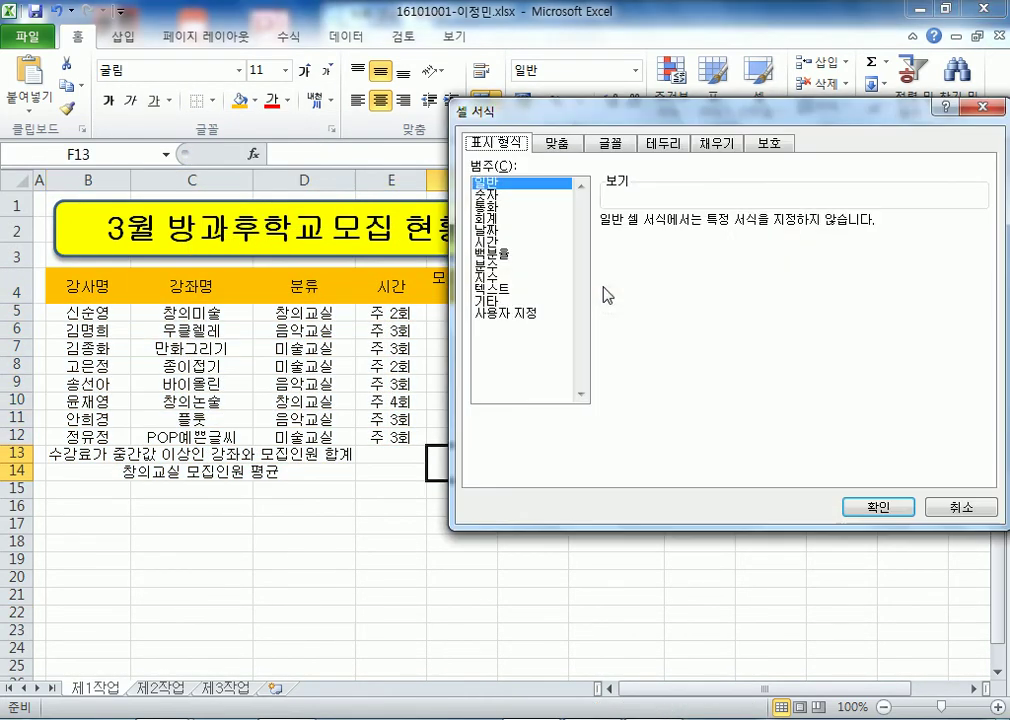
click(666, 146)
click(625, 357)
click(847, 356)
click(878, 507)
click(453, 536)
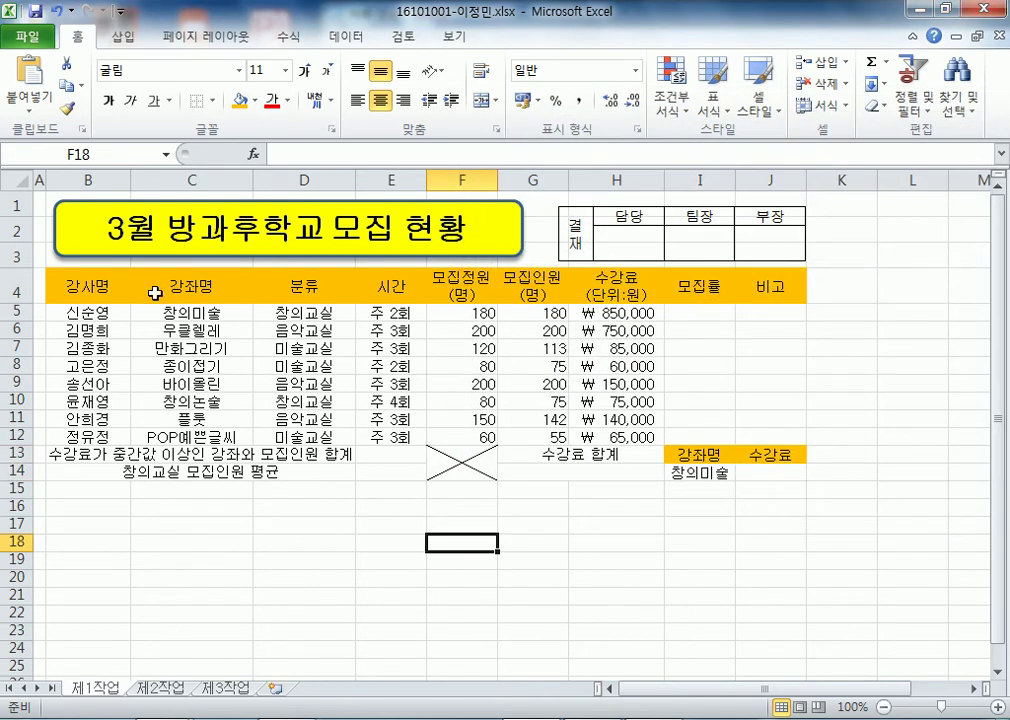
- Give B4:J14 full grid lines and a thick outside border
click(76, 288)
drag(76, 288, 760, 470)
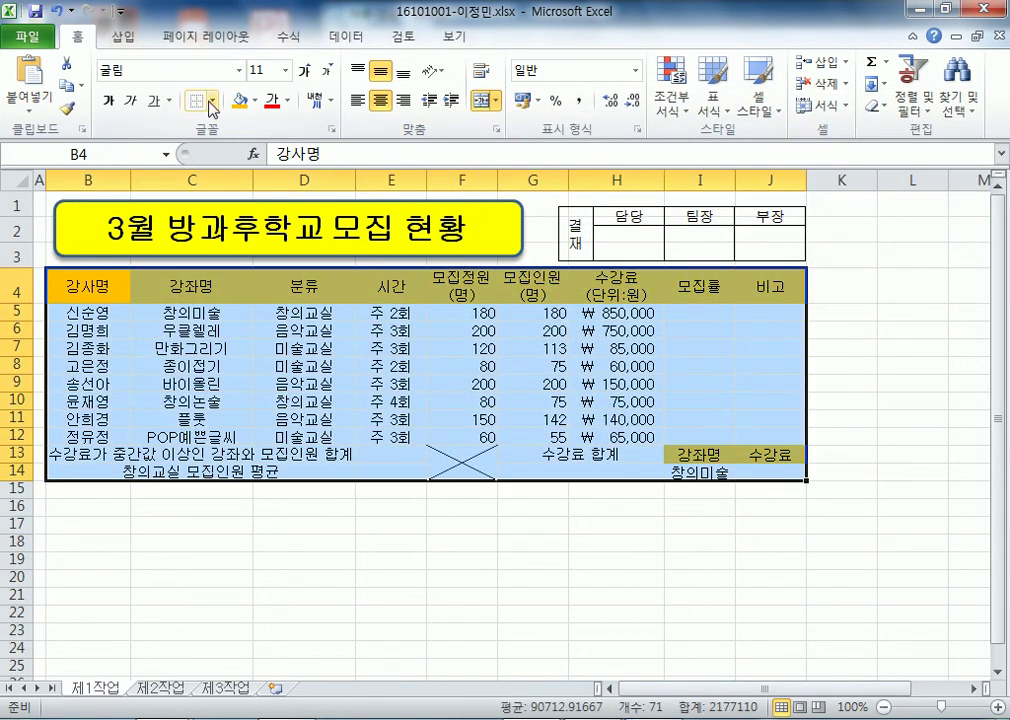
click(212, 100)
click(215, 265)
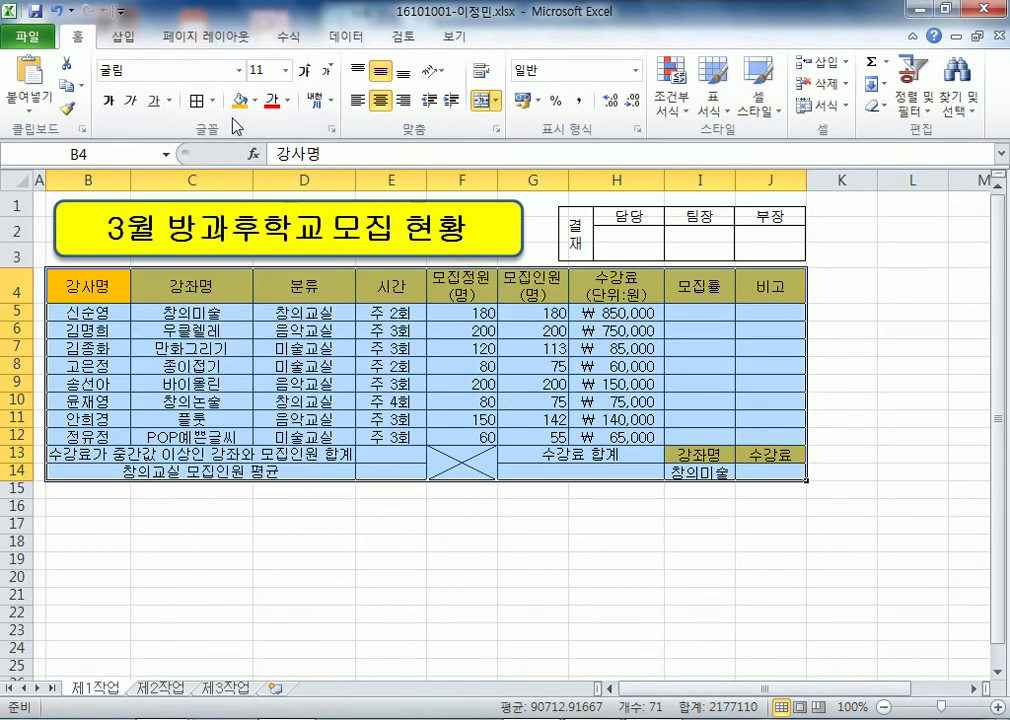
click(213, 100)
click(260, 311)
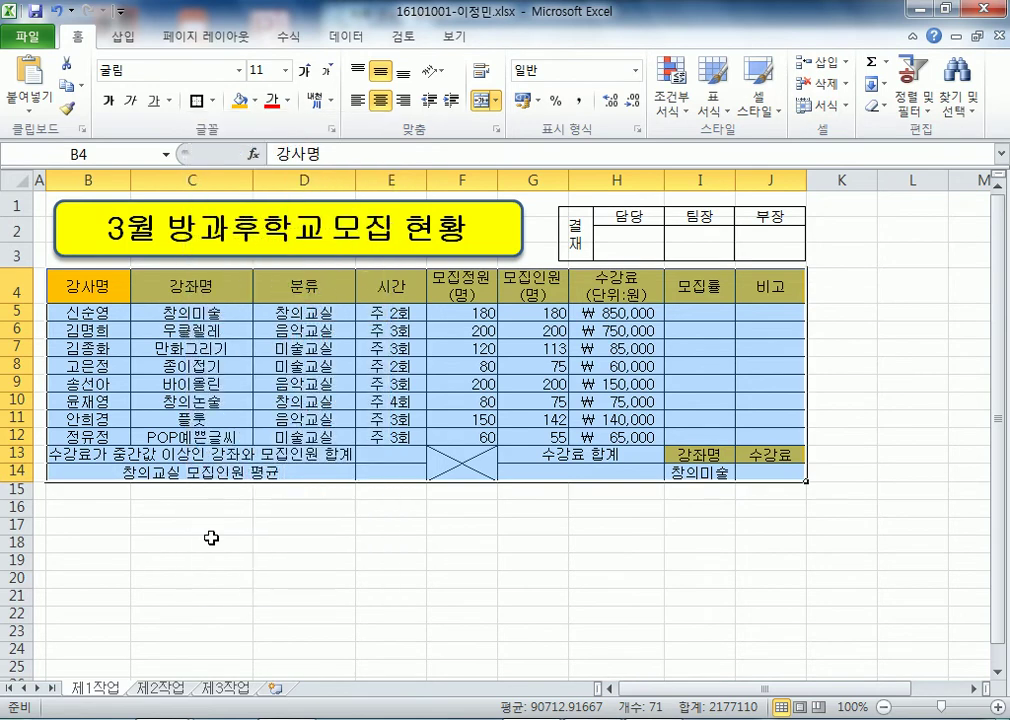
click(228, 573)
- Compare the header, data and summary areas, then thickly outline the data rows B5:J12
drag(88, 312, 745, 433)
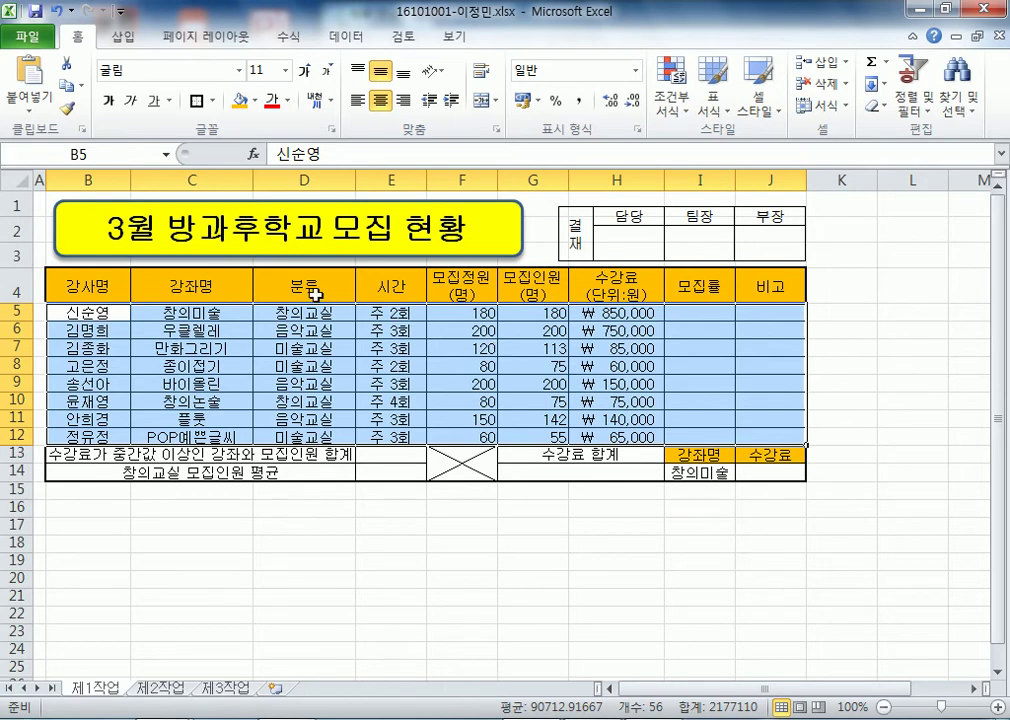
drag(55, 285, 756, 306)
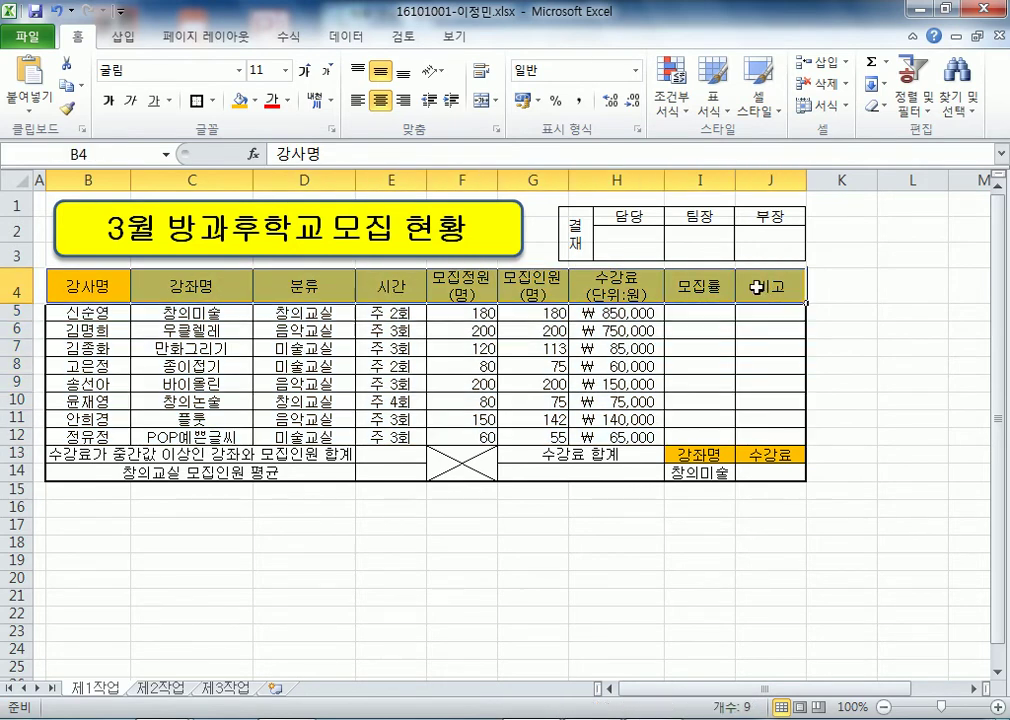
drag(88, 312, 80, 452)
click(140, 543)
drag(86, 287, 745, 480)
drag(88, 312, 763, 438)
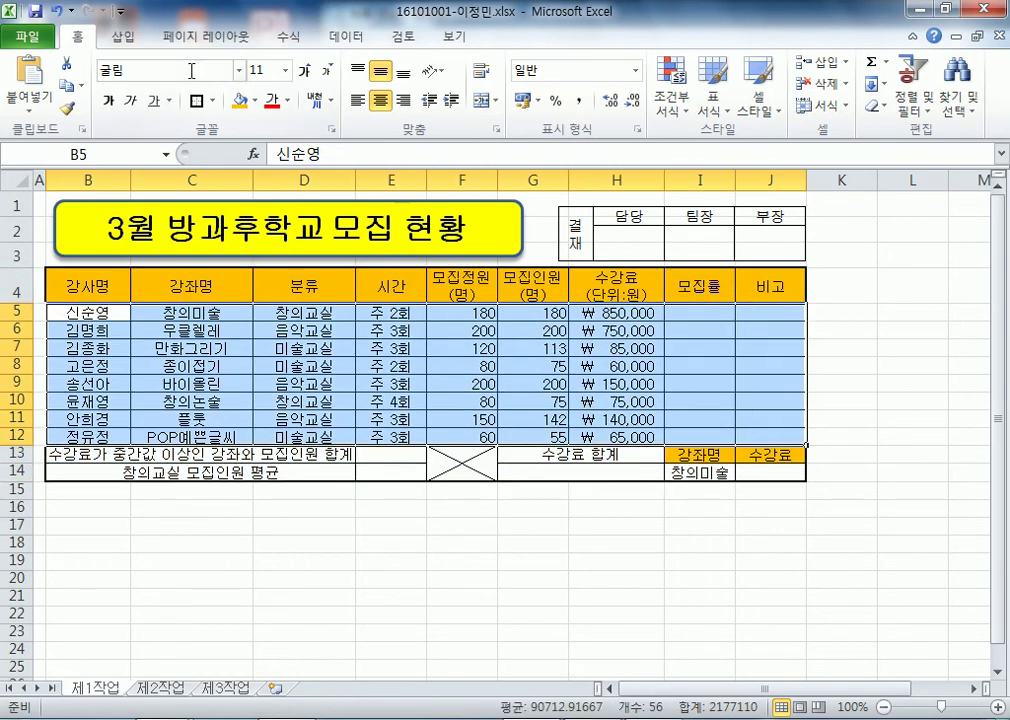
click(197, 100)
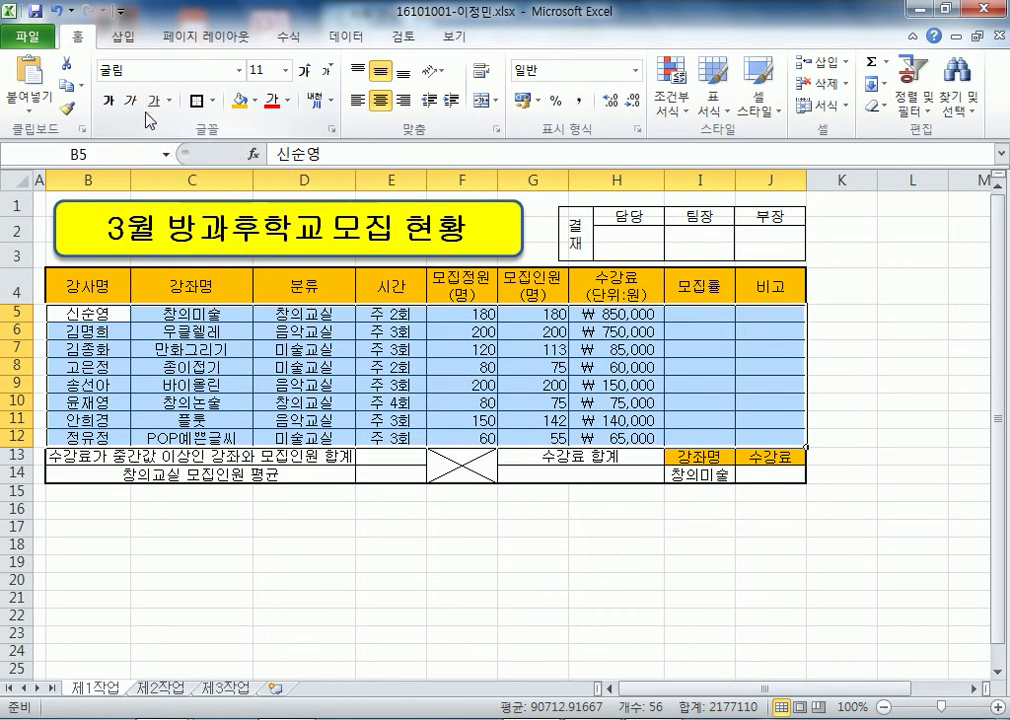
click(4, 284)
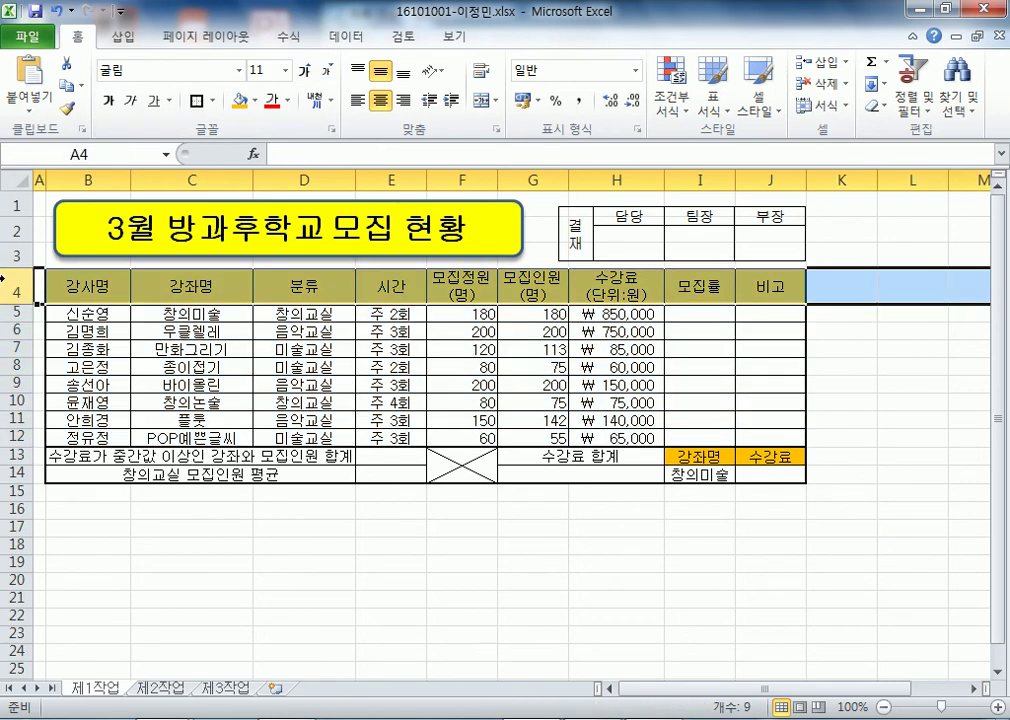
drag(5, 312, 8, 474)
click(216, 585)
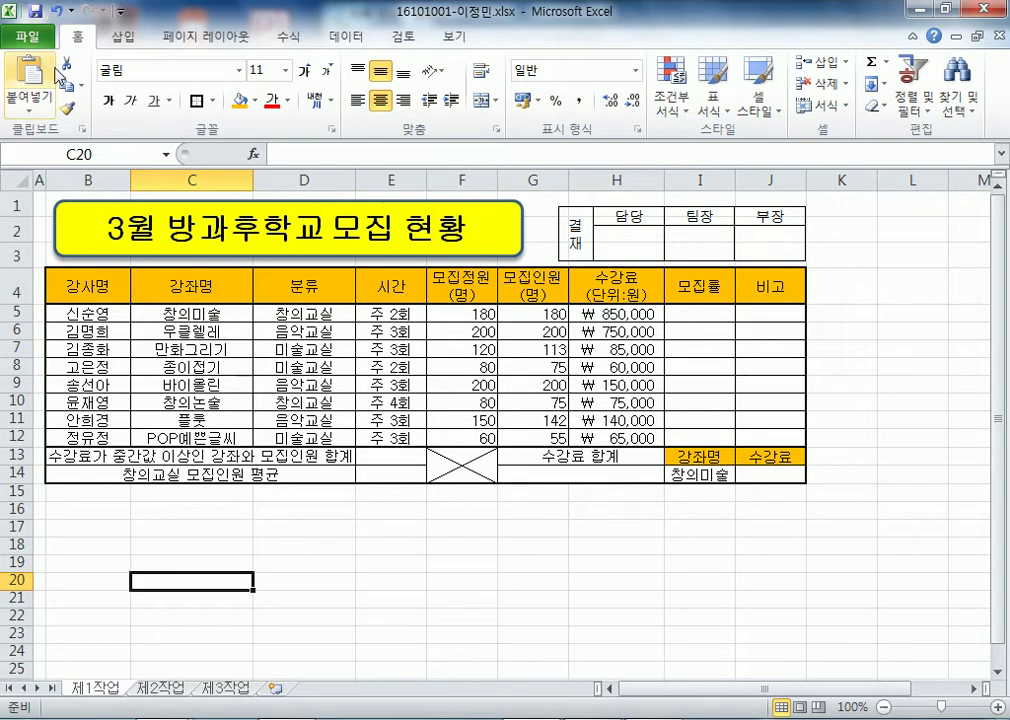
click(150, 491)
click(150, 511)
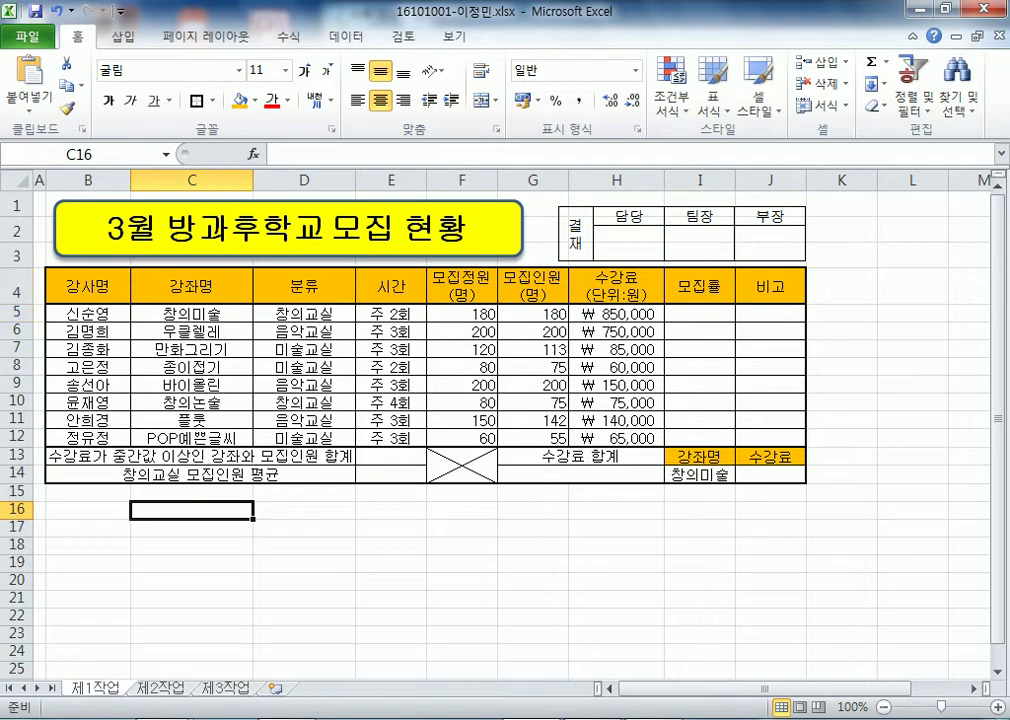
drag(72, 286, 628, 437)
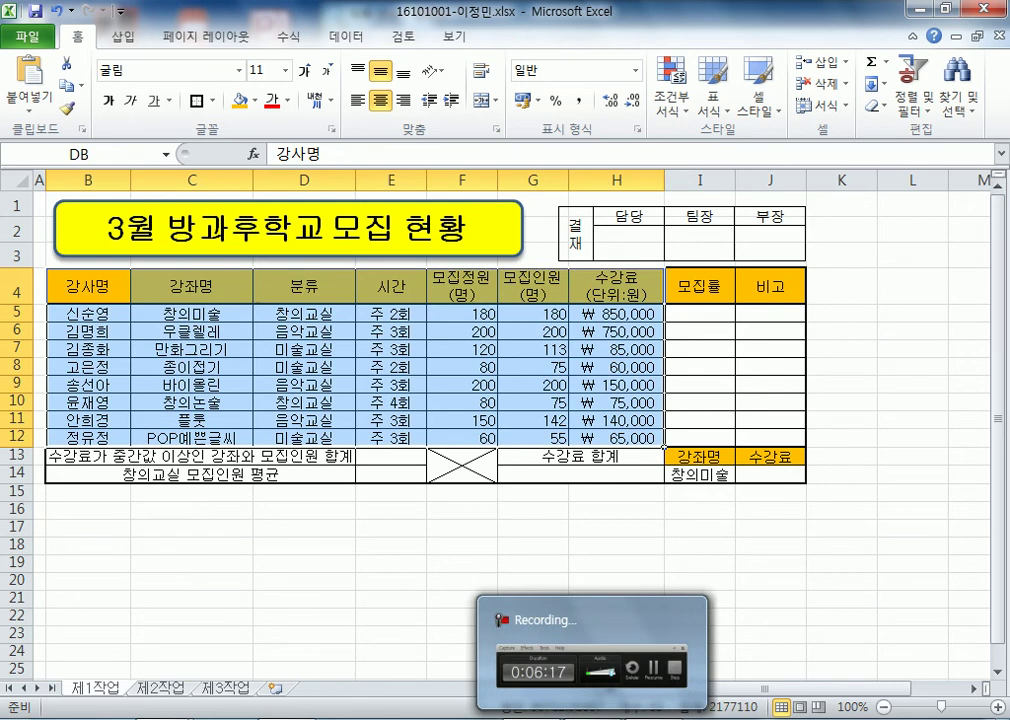
mouse_move(140, 704)
click(616, 617)
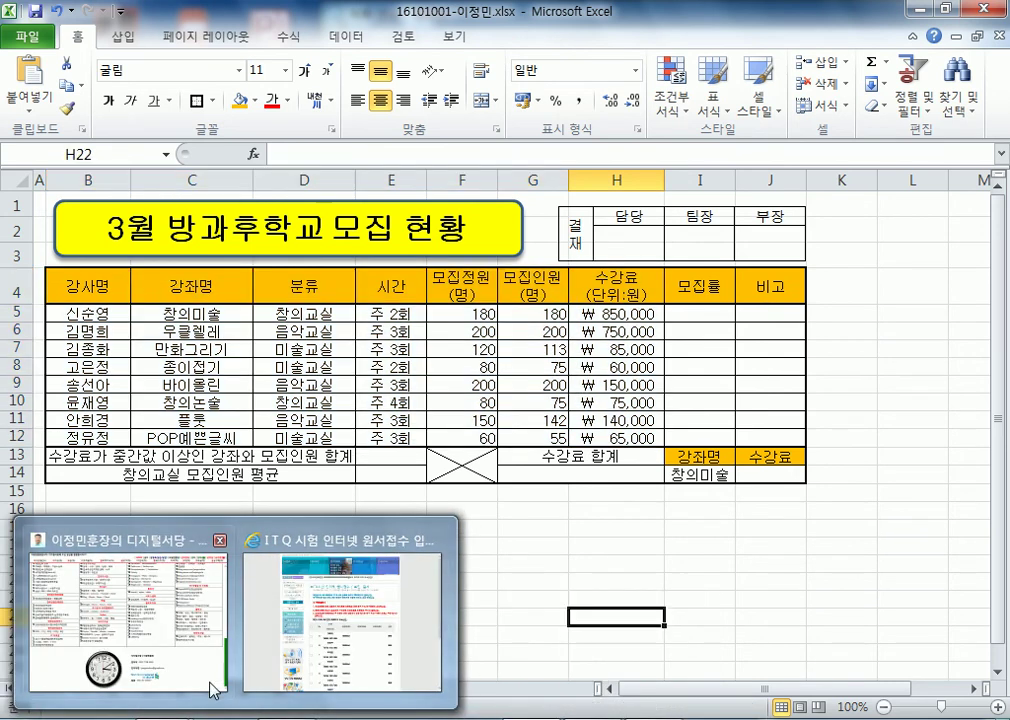
click(555, 510)
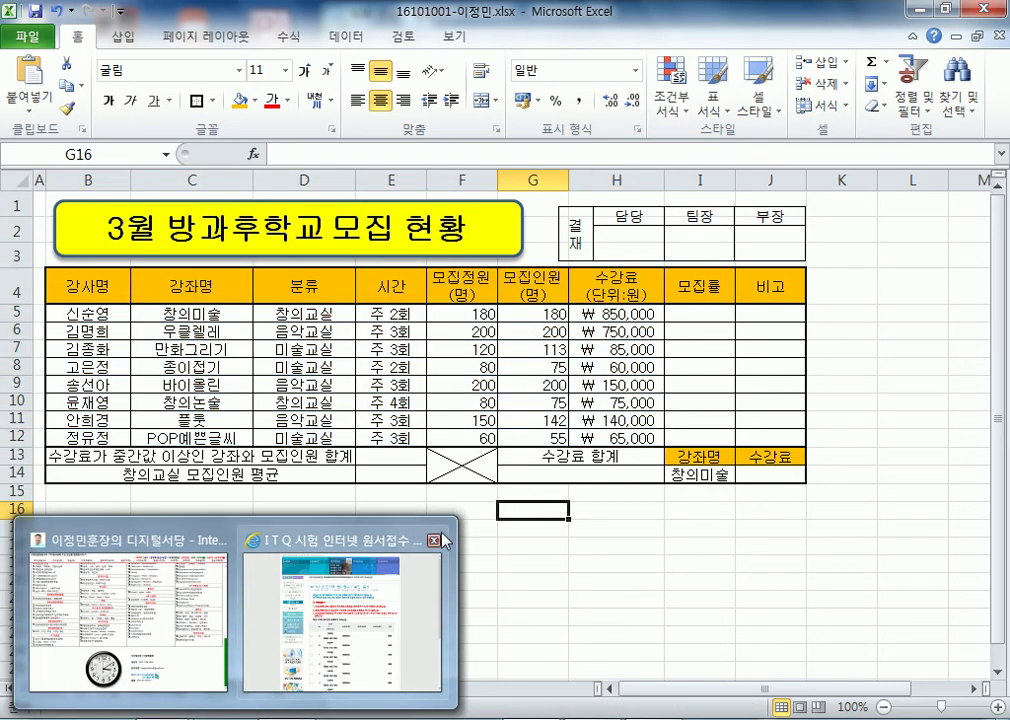
click(391, 286)
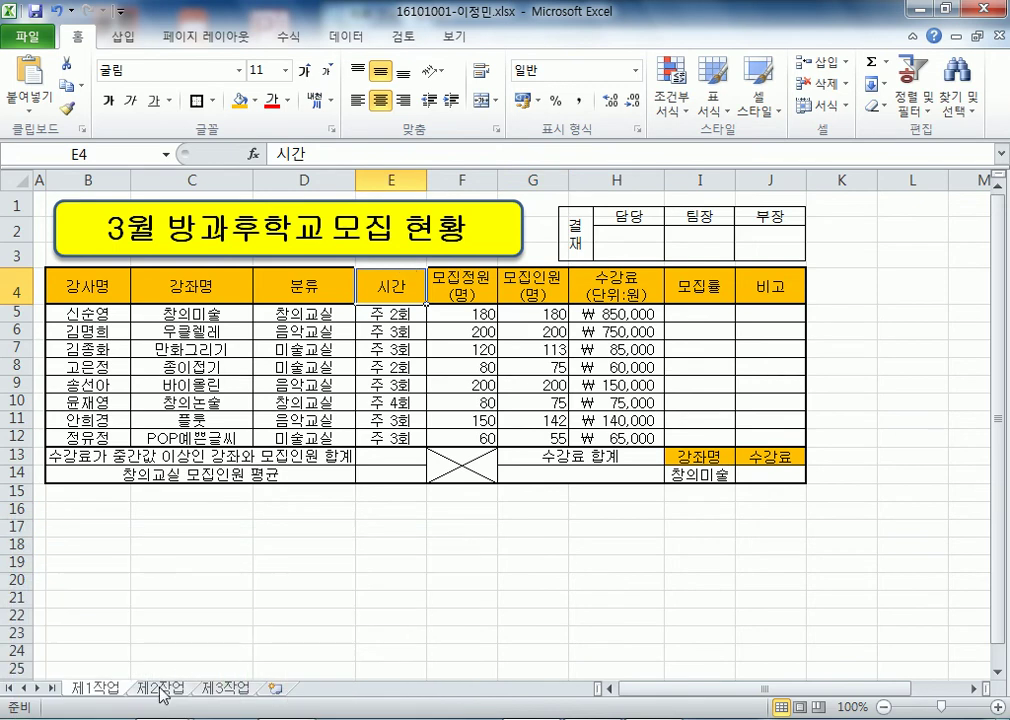
click(160, 689)
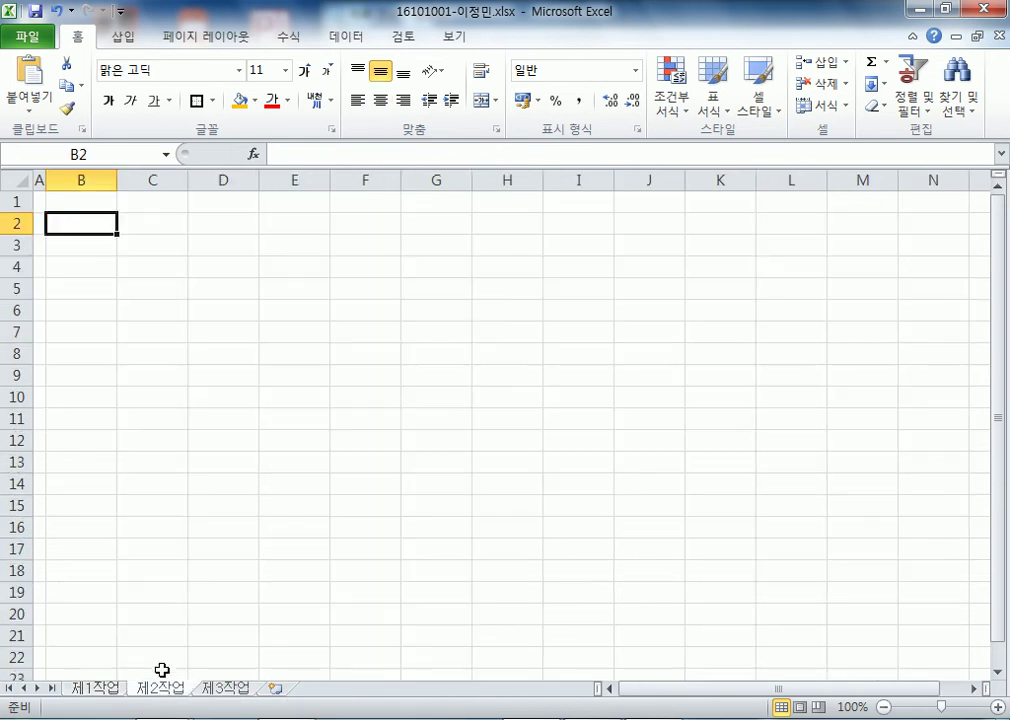
click(224, 681)
click(100, 688)
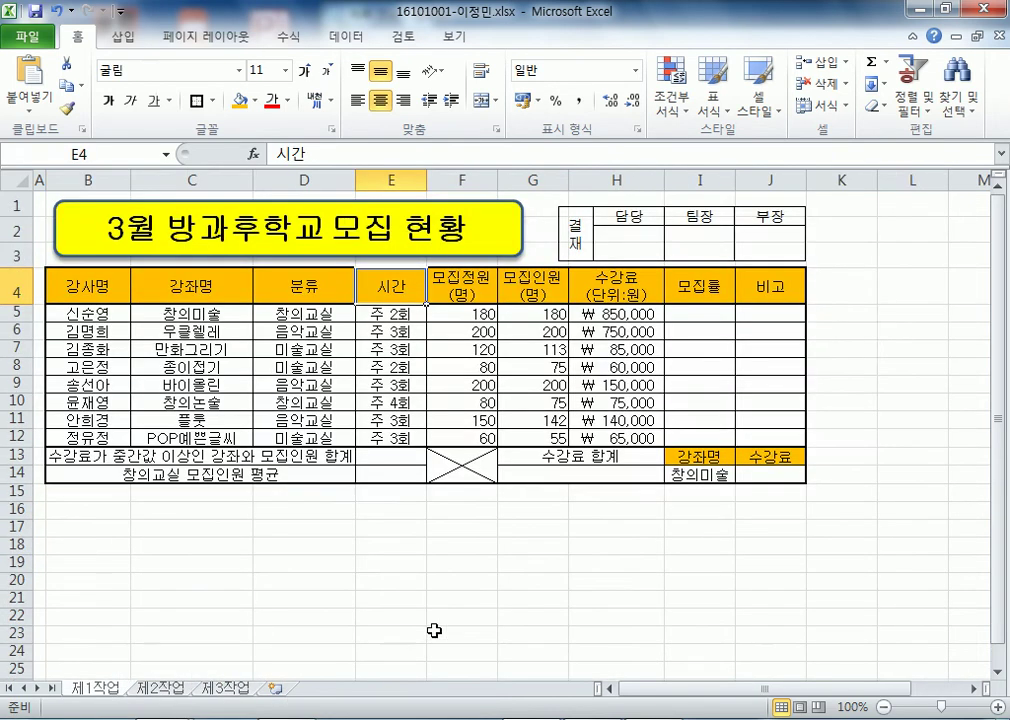
click(424, 557)
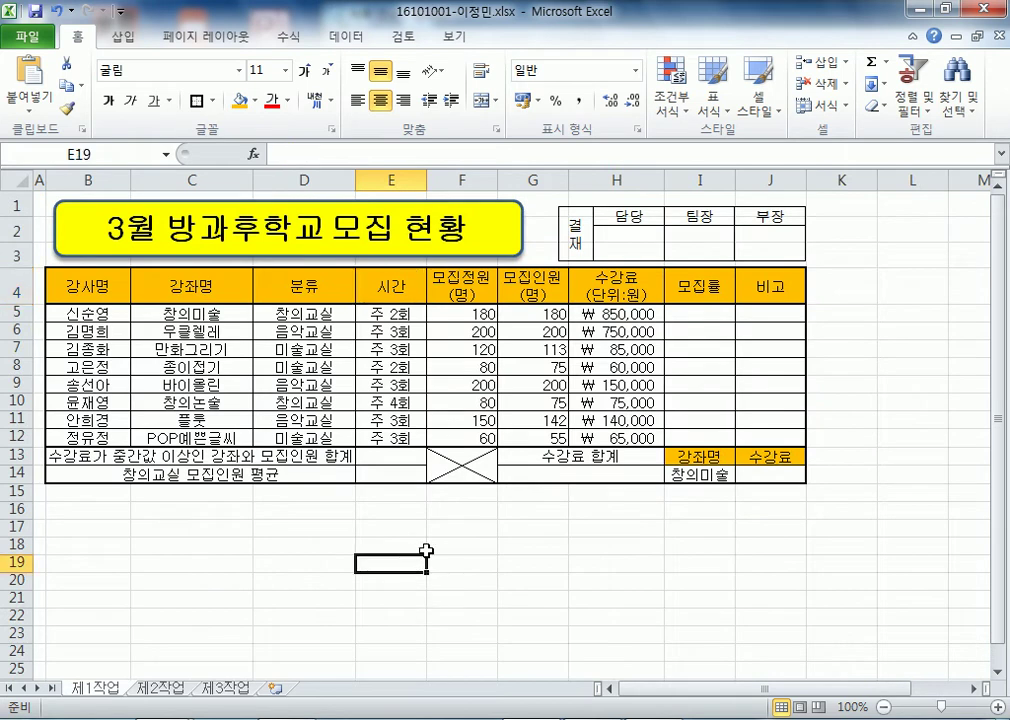
- Mark the filled-in data block, the empty 모집률 and 비고 cells, and rows 13–16
drag(61, 284, 582, 422)
drag(690, 313, 773, 440)
drag(18, 456, 14, 510)
drag(75, 285, 626, 437)
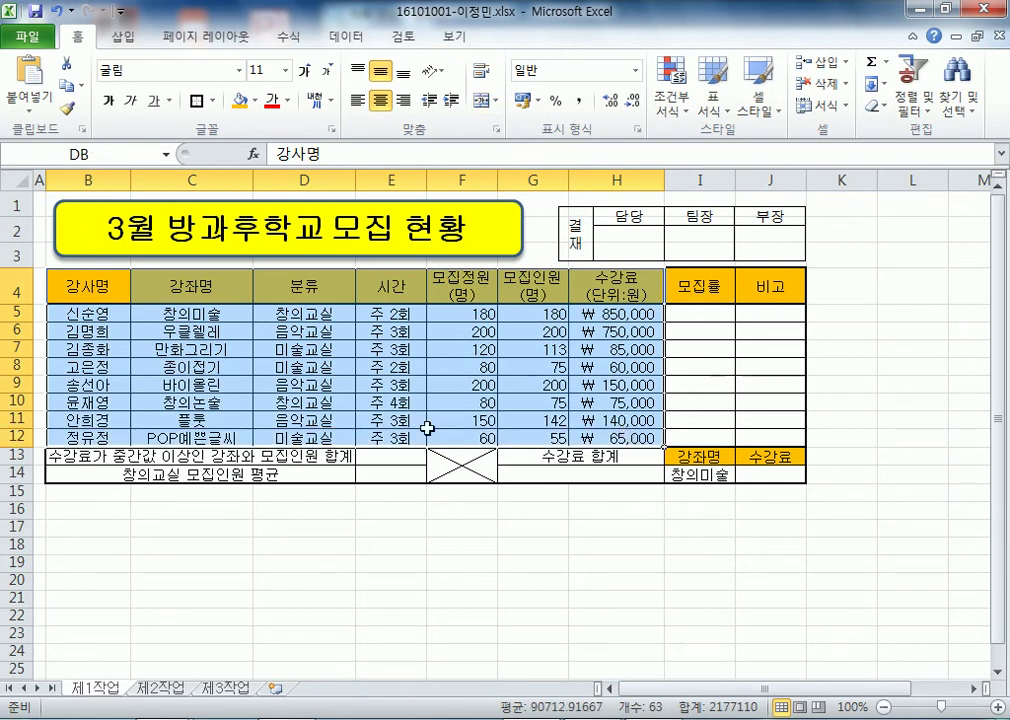
click(84, 511)
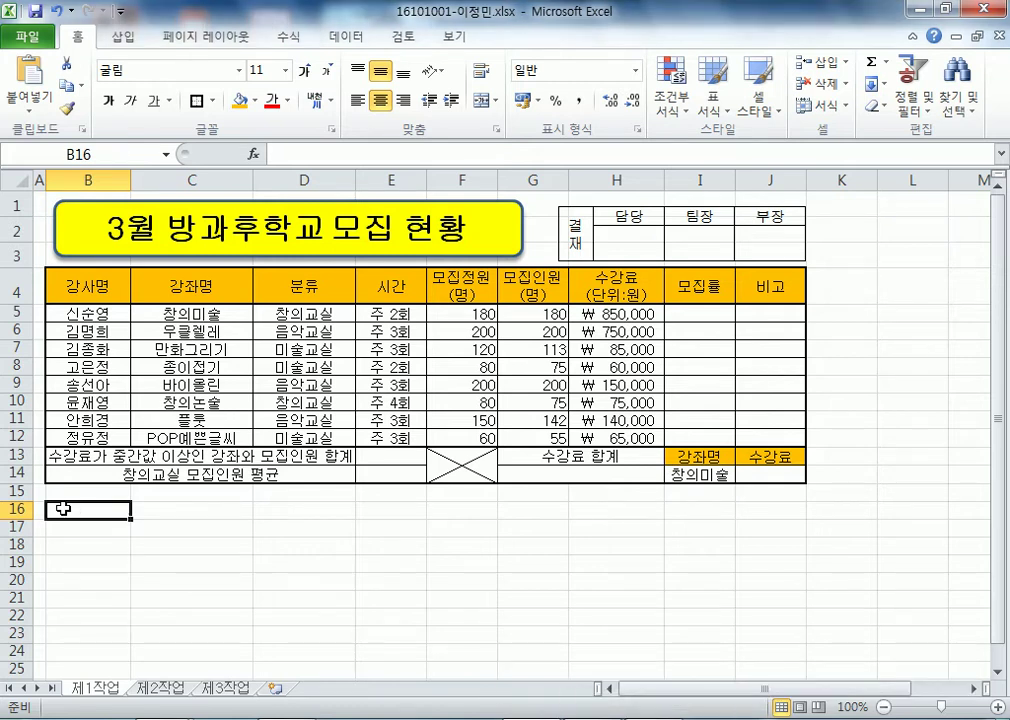
- Point out the empty formula cells: 모집률, 비고, E13, E14, G14 and J14
click(704, 313)
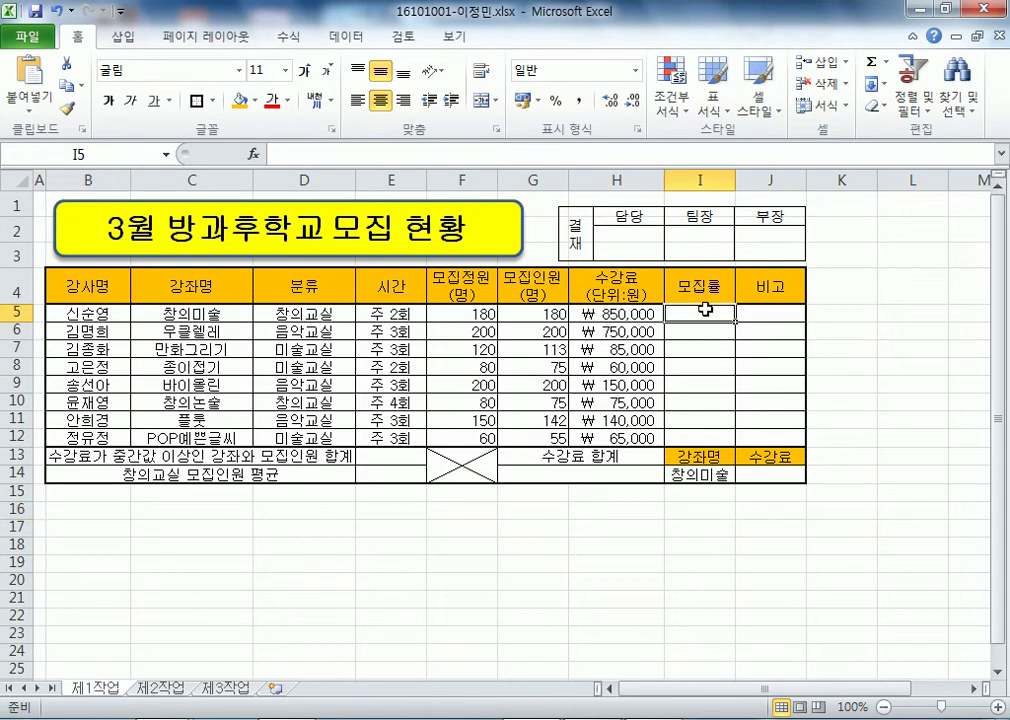
drag(703, 316, 692, 421)
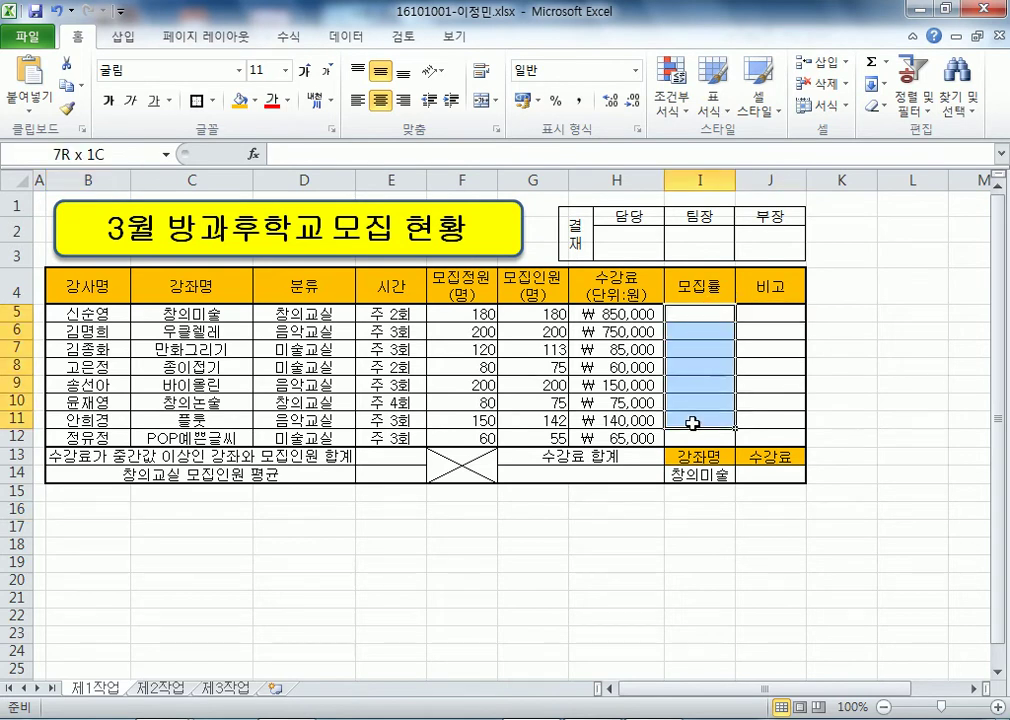
drag(760, 314, 754, 430)
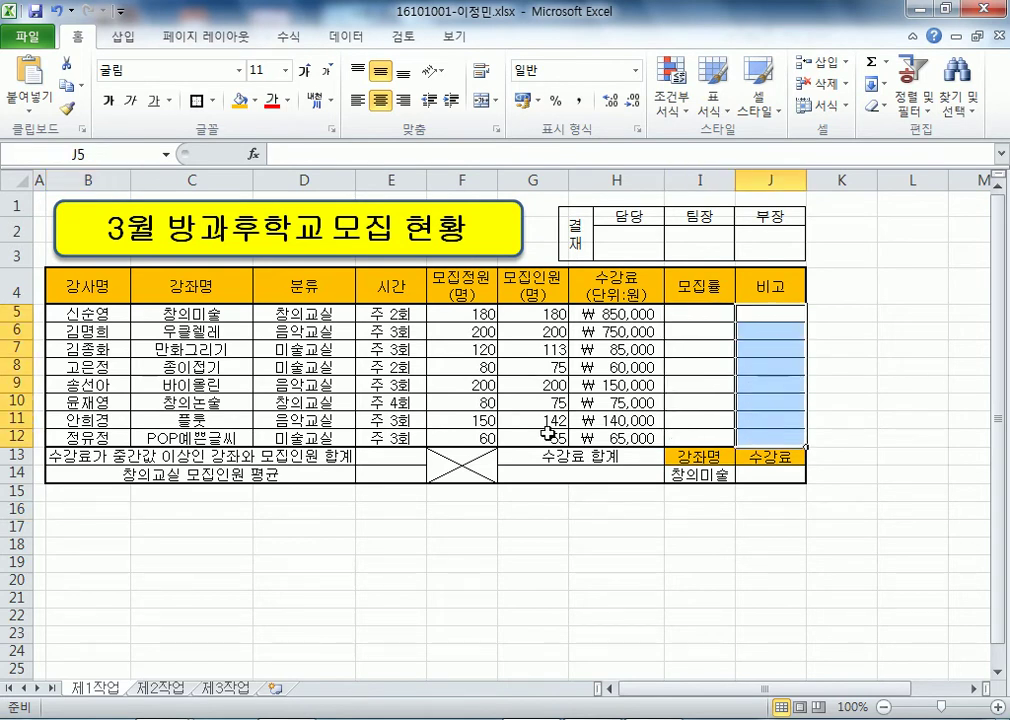
click(392, 458)
click(387, 478)
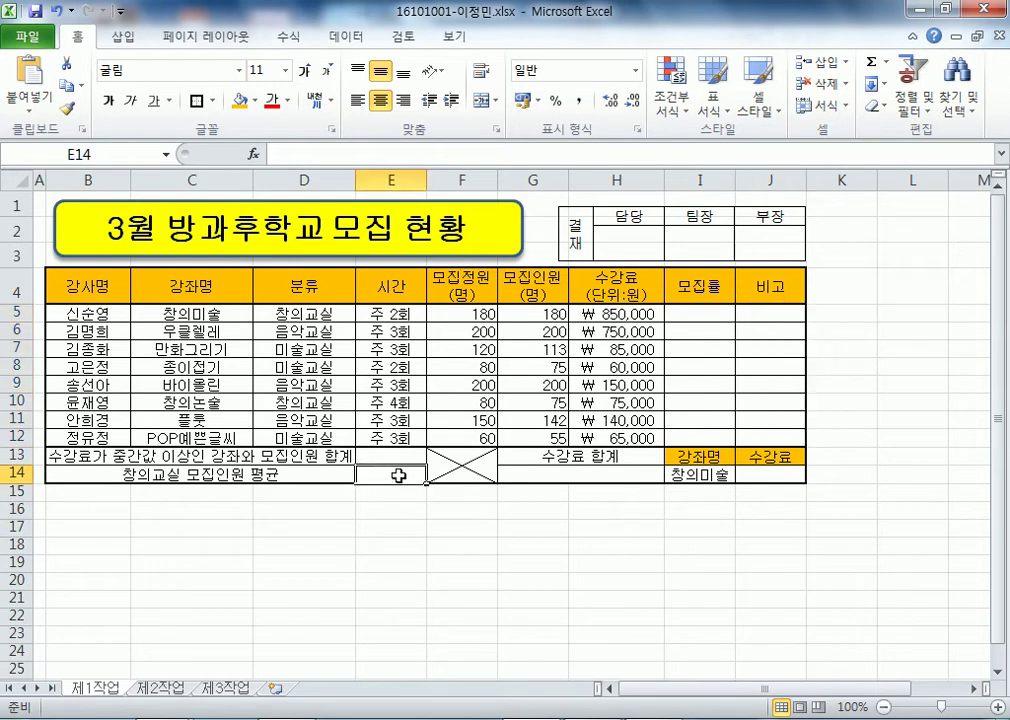
click(572, 477)
click(767, 479)
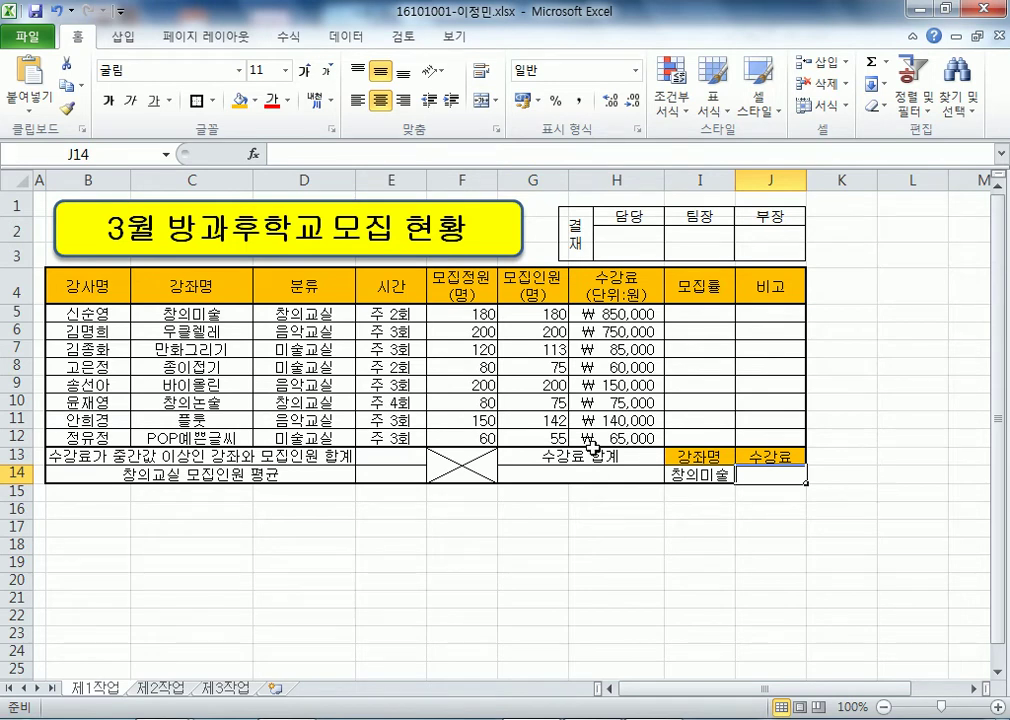
click(706, 314)
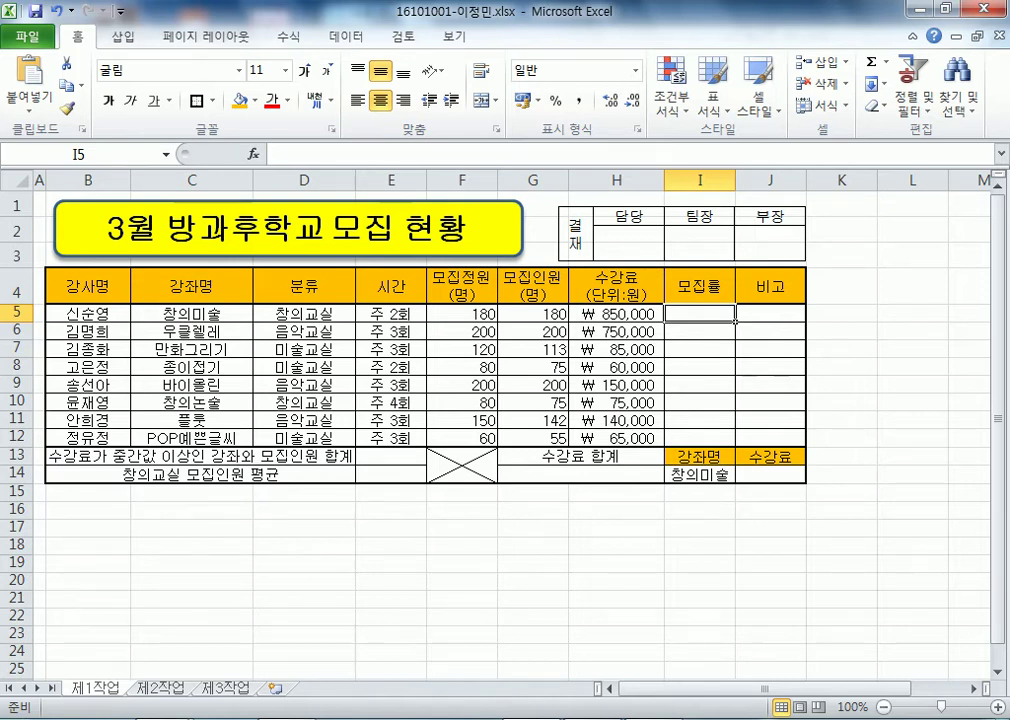
- Bring the Notepad notes forward and shift the window to the left
click(608, 718)
scroll(566, 440, down, 1)
key(Return)
drag(409, 9, 158, 9)
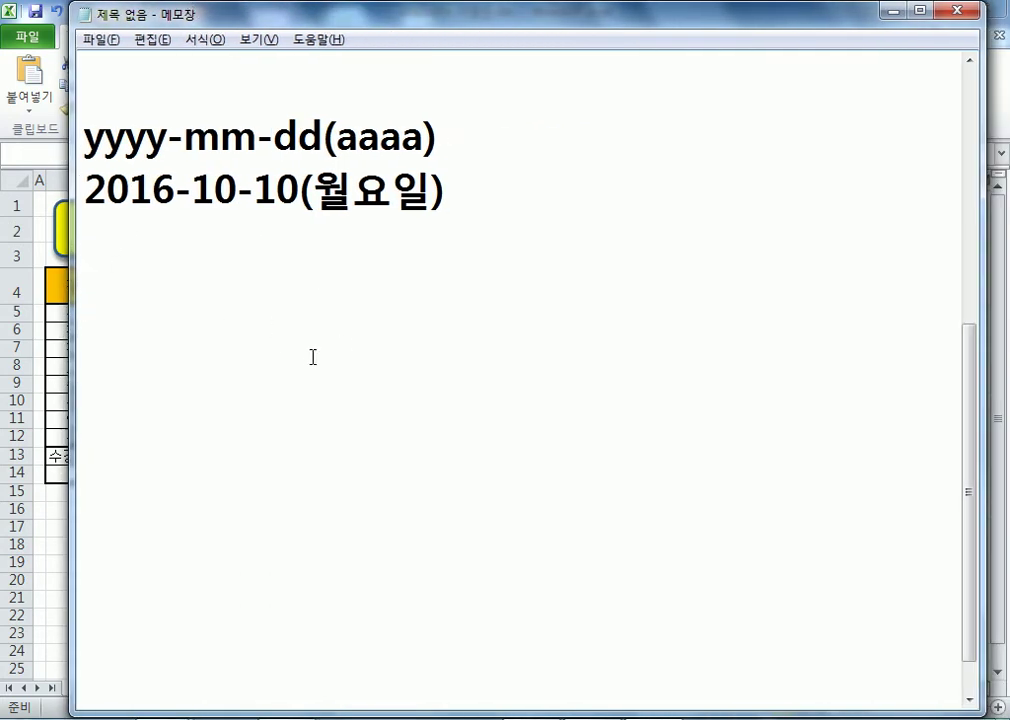
- Add the note line 함수 = Function = 기능
scroll(313, 357, down, 1)
key(Return)
key(Return)
key(Return)
key(Return)
key(Return)
key(Return)
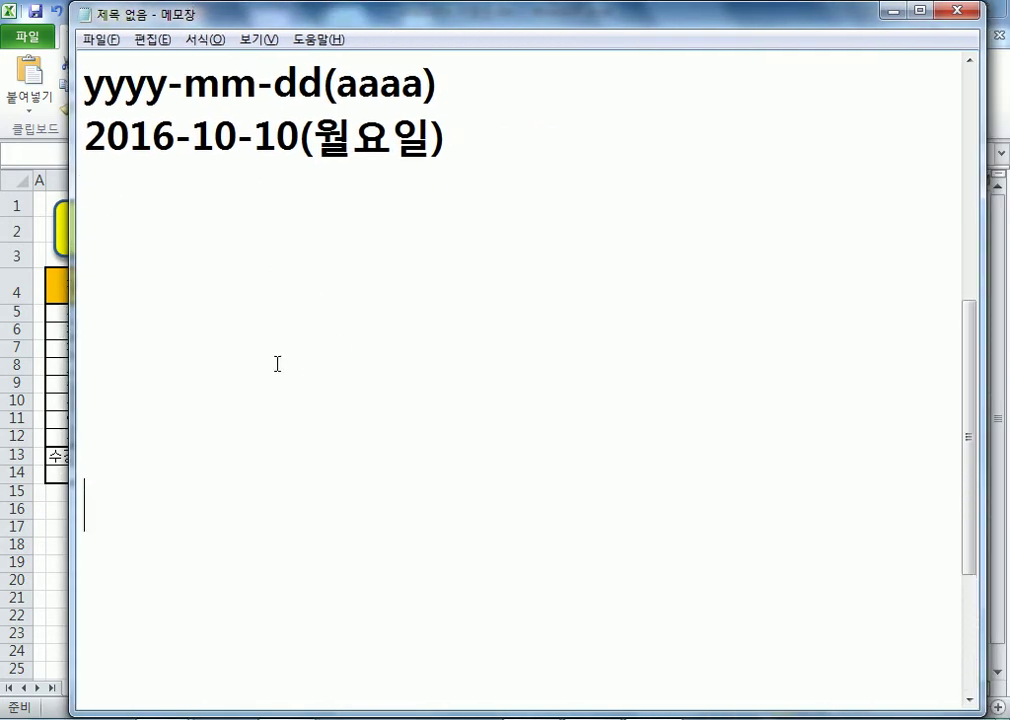
click(135, 232)
text(gkatn)
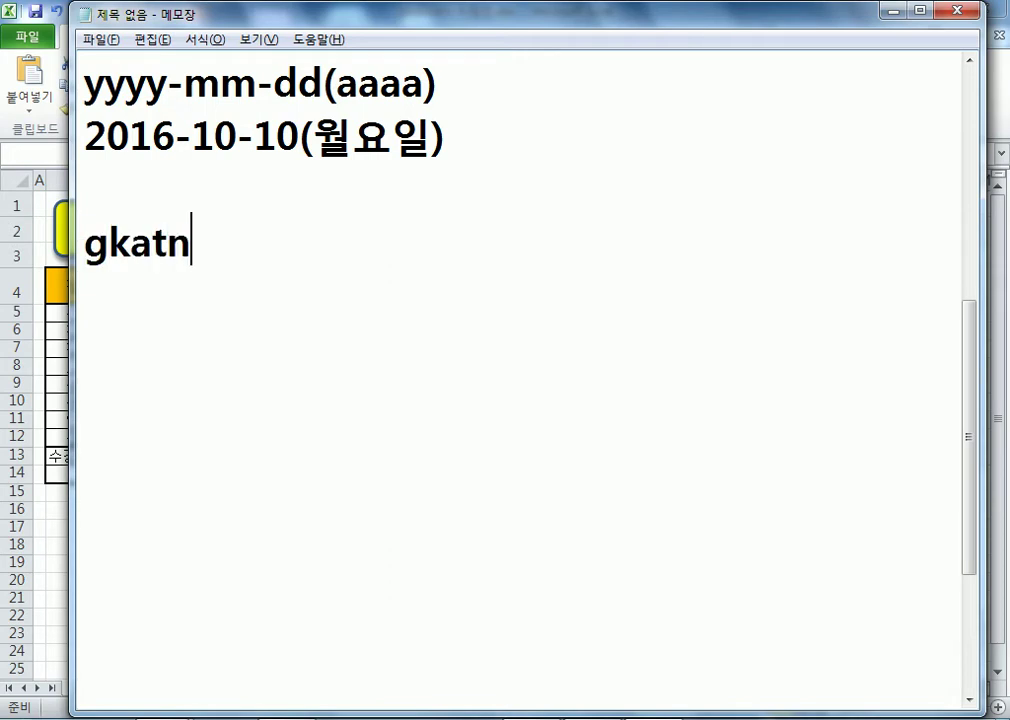
key(BackSpace)
key(BackSpace)
key(BackSpace)
key(BackSpace)
key(BackSpace)
key(Hangul)
text(함수 )
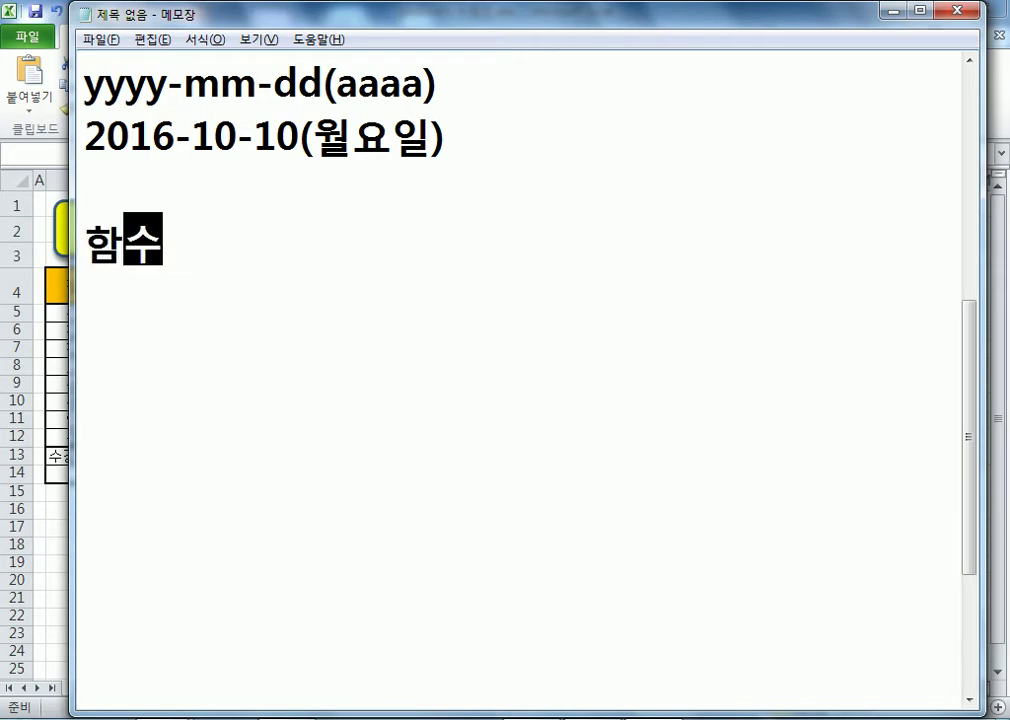
text(=)
key(Hangul)
text(Function)
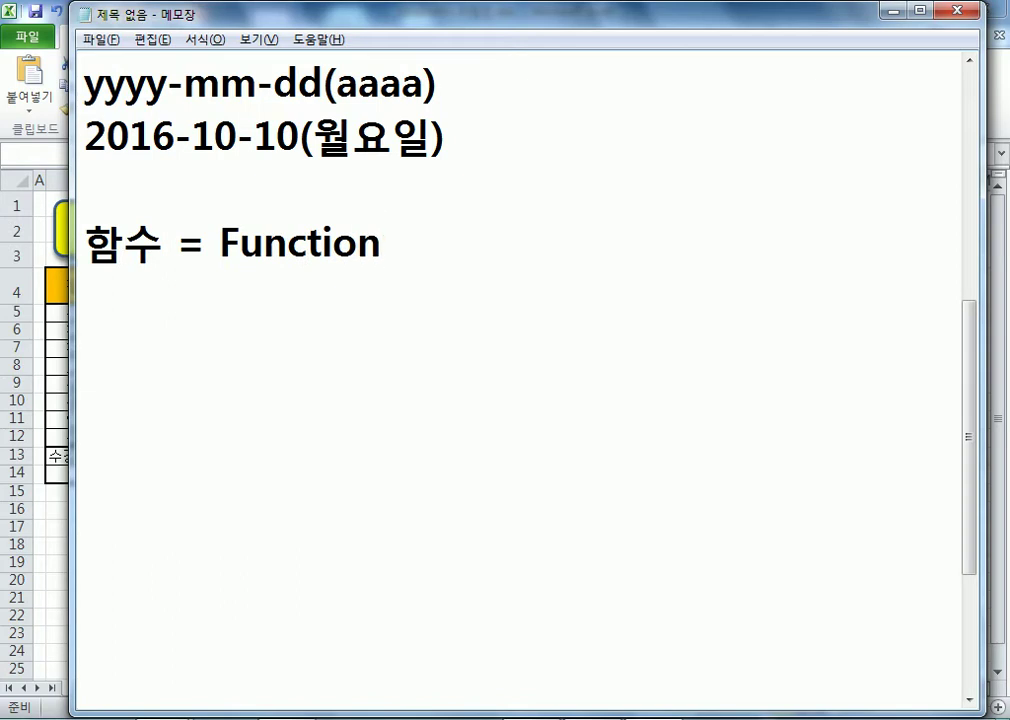
text( =)
text( rl)
key(BackSpace)
key(BackSpace)
key(Hangul)
text(기능)
key(Return)
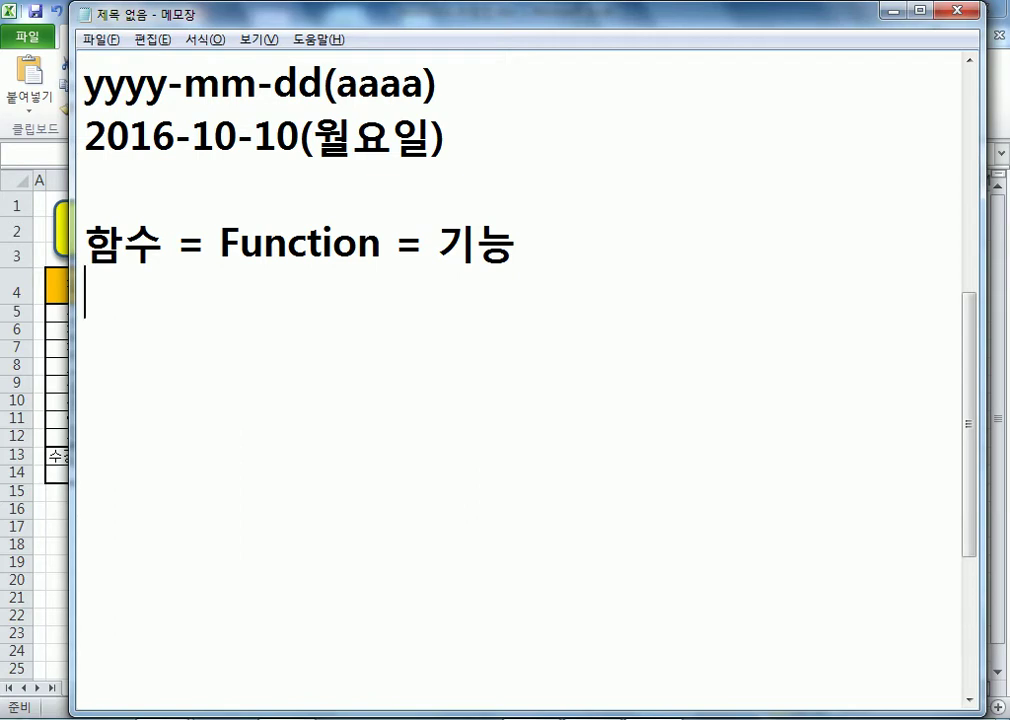
- Add the note line F1 : Help(도움말)
text(F1)
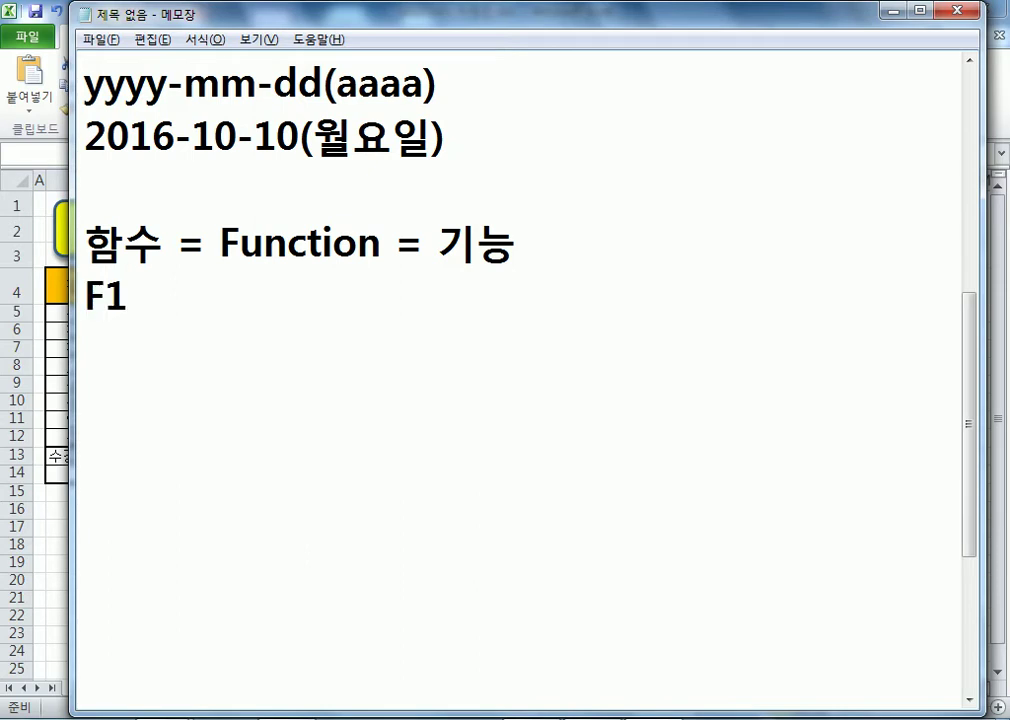
text( : )
text(eh)
key(BackSpace)
key(BackSpace)
text(Help)
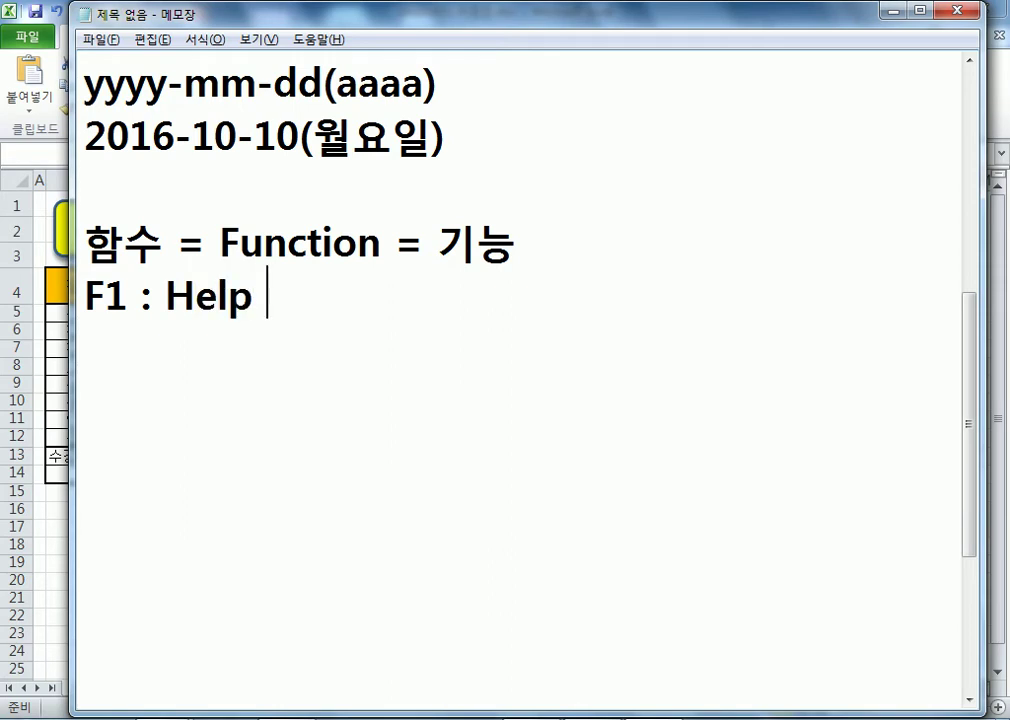
key(BackSpace)
text((두)
key(BackSpace)
text(ㅗㅇㅜㅁㅁㅏㄹ))
key(Return)
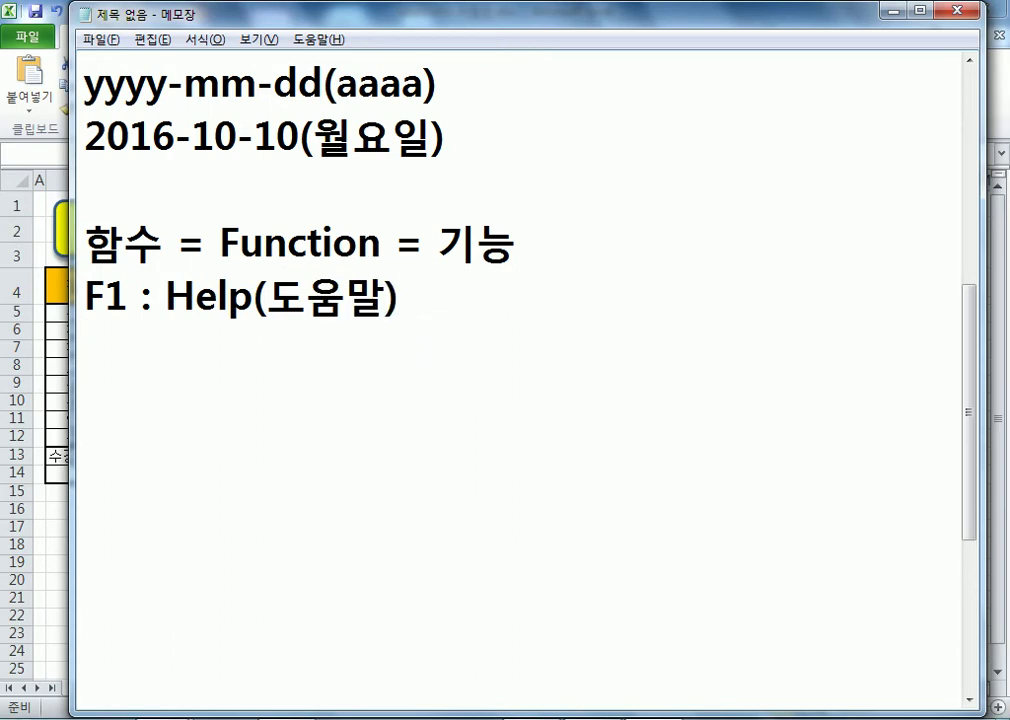
- Begin the F2 note: F2 : Rename(파일/폴더/셀 내용을 수정)
text(F2 : Re)
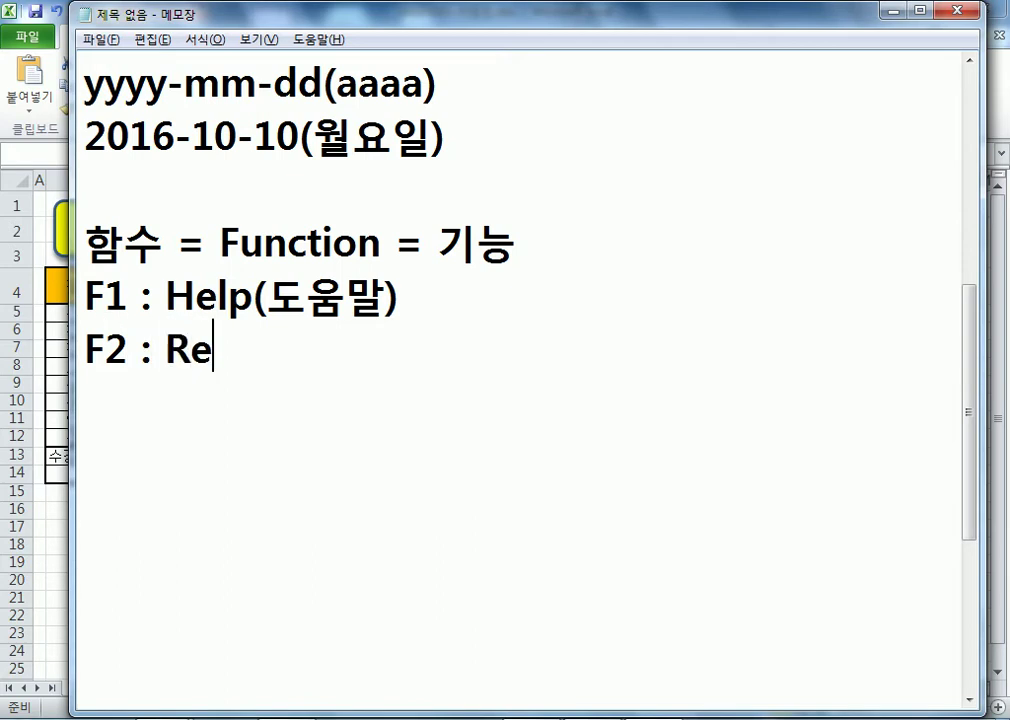
text(name(일)
text(ㅡㅁ)
key(BackSpace)
key(BackSpace)
key(BackSpace)
key(BackSpace)
text(파일/폴더/)
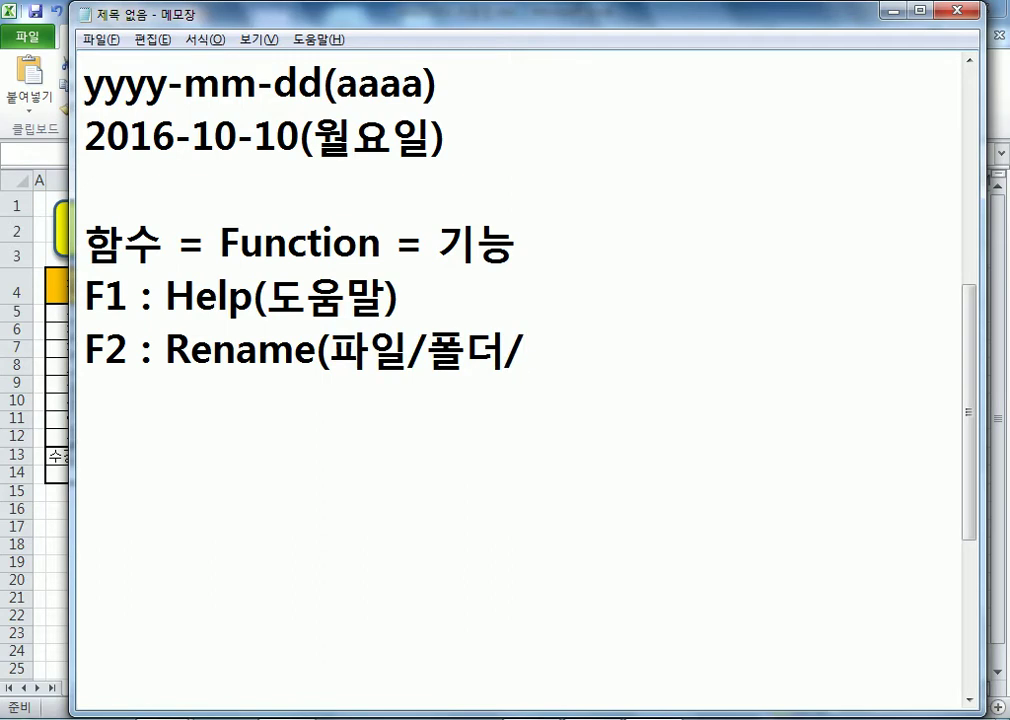
text(셀 냉용을 수정))
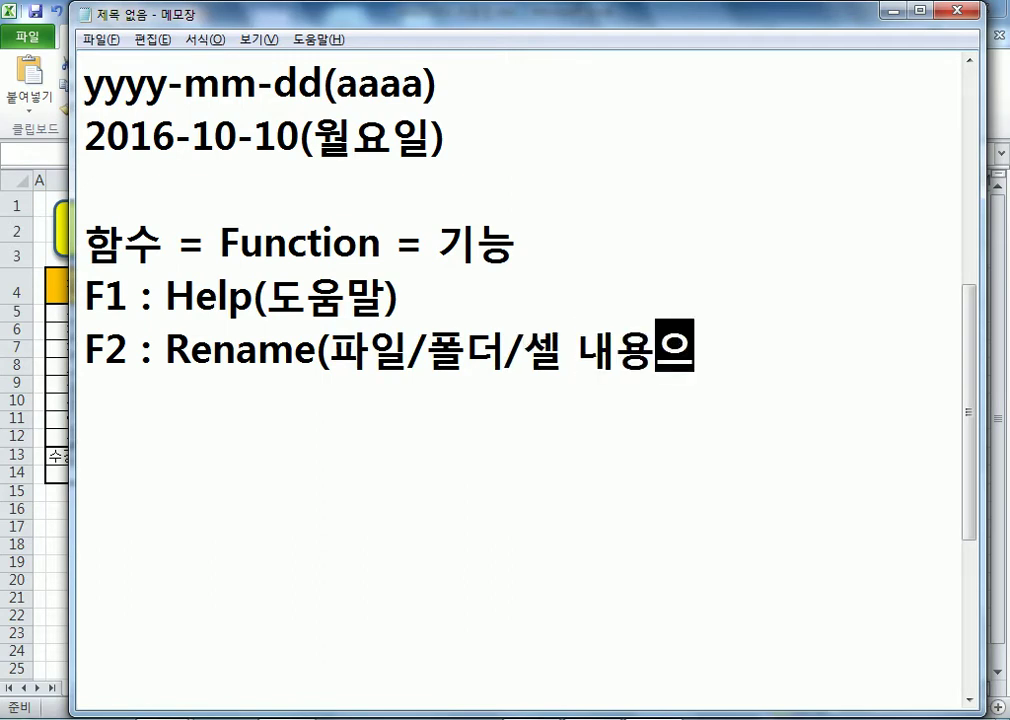
- Finish the F2 Rename note and start a fresh line below it
key(Return)
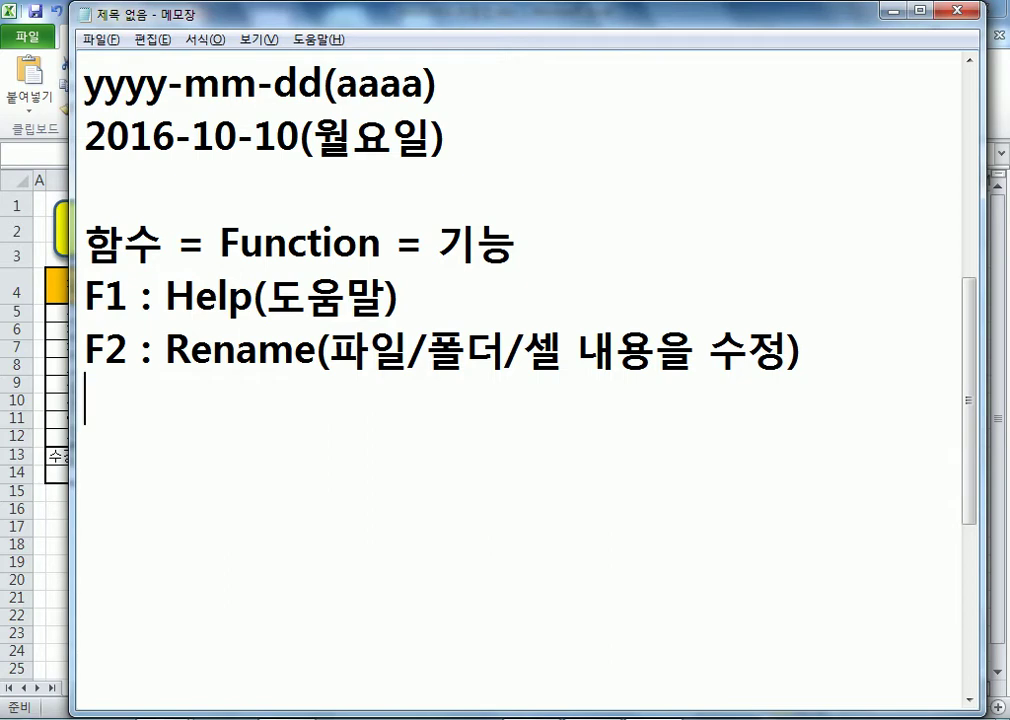
- After a blank line, add 엑셀에서의 함수 = 수학적인 내용을 학습 X
key(Return)
text(엑셀)
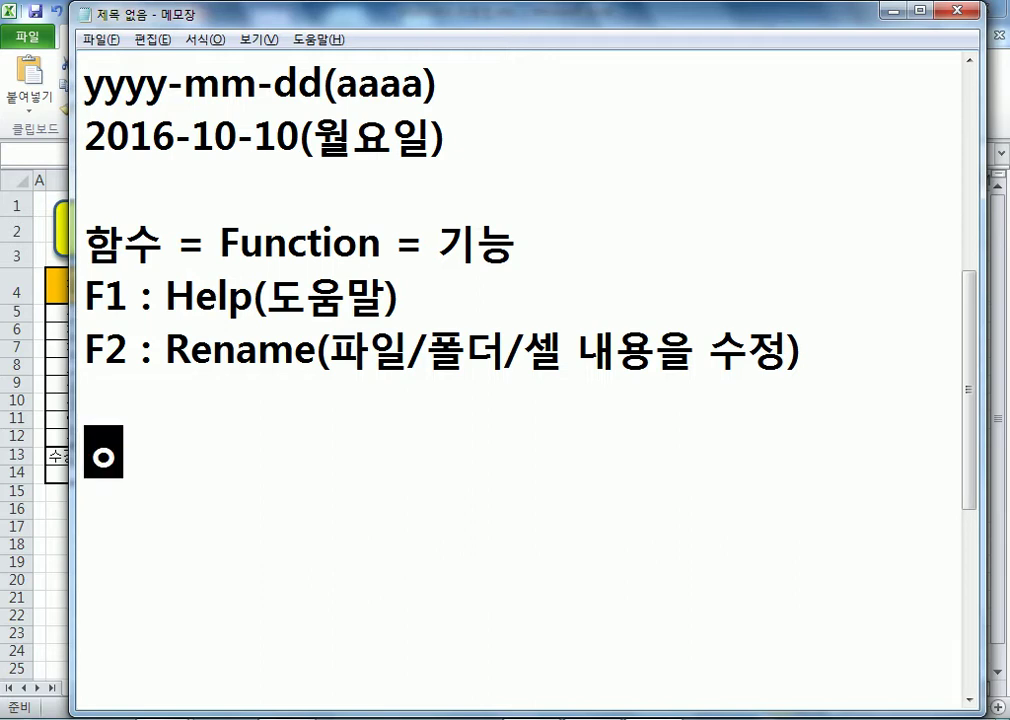
text(에서)
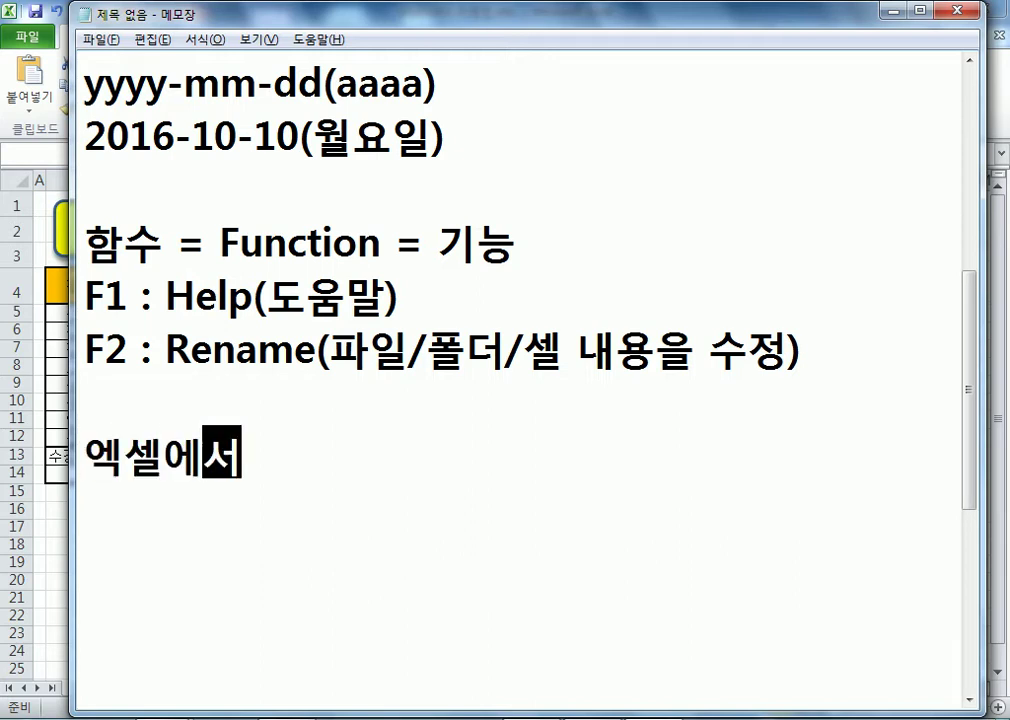
text(의 함수 =)
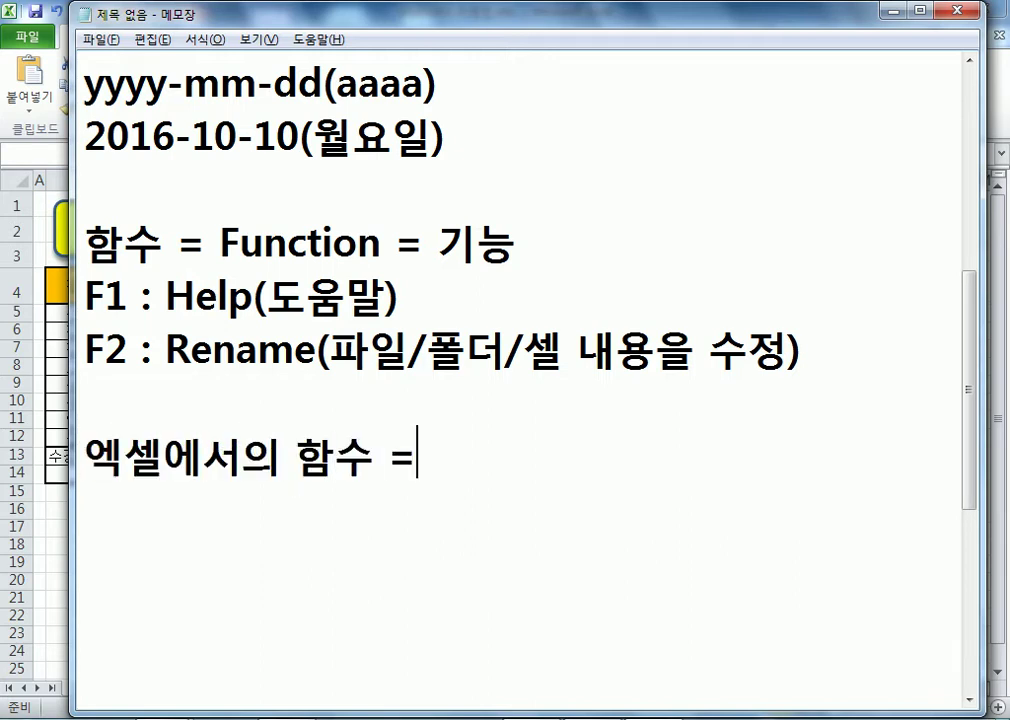
text( 수학적인)
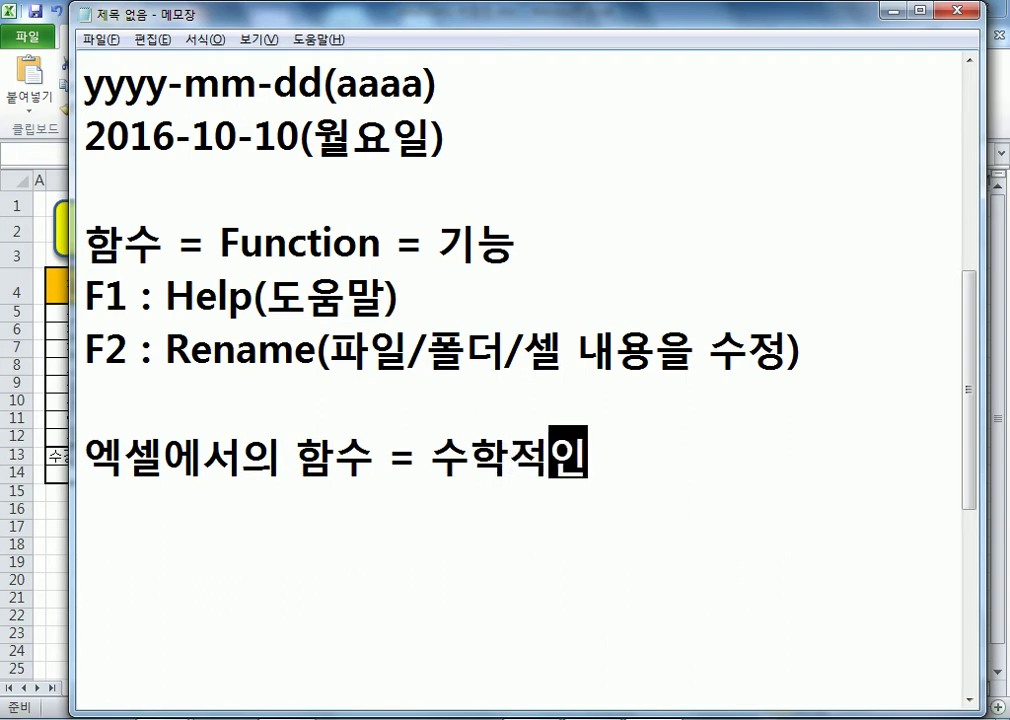
text( 냉용을 학습 )
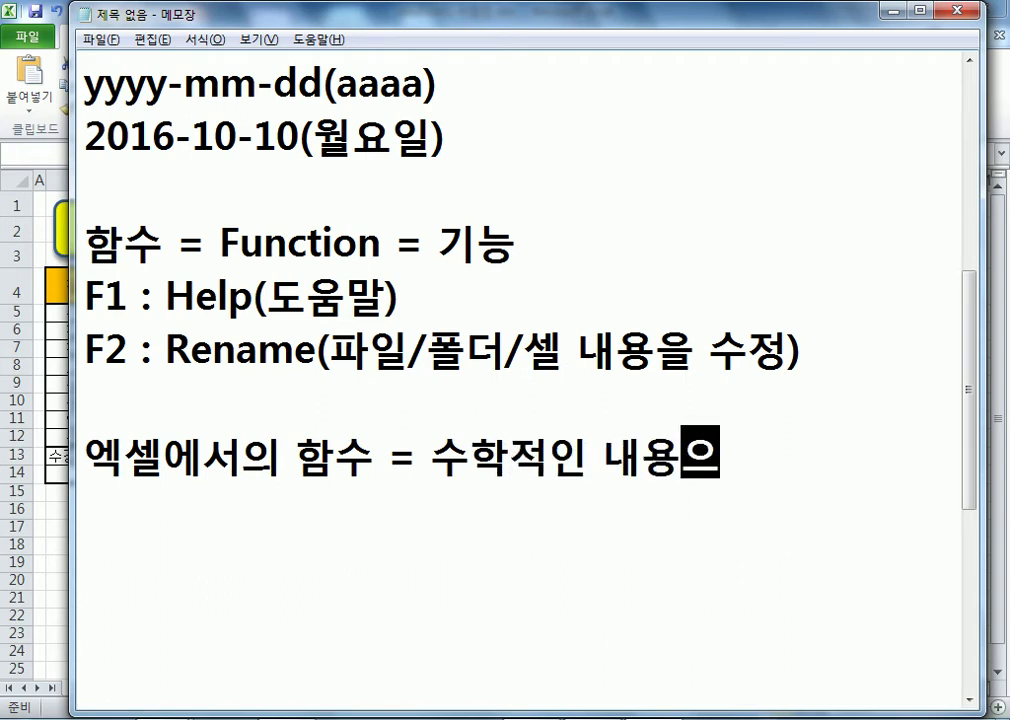
text(X)
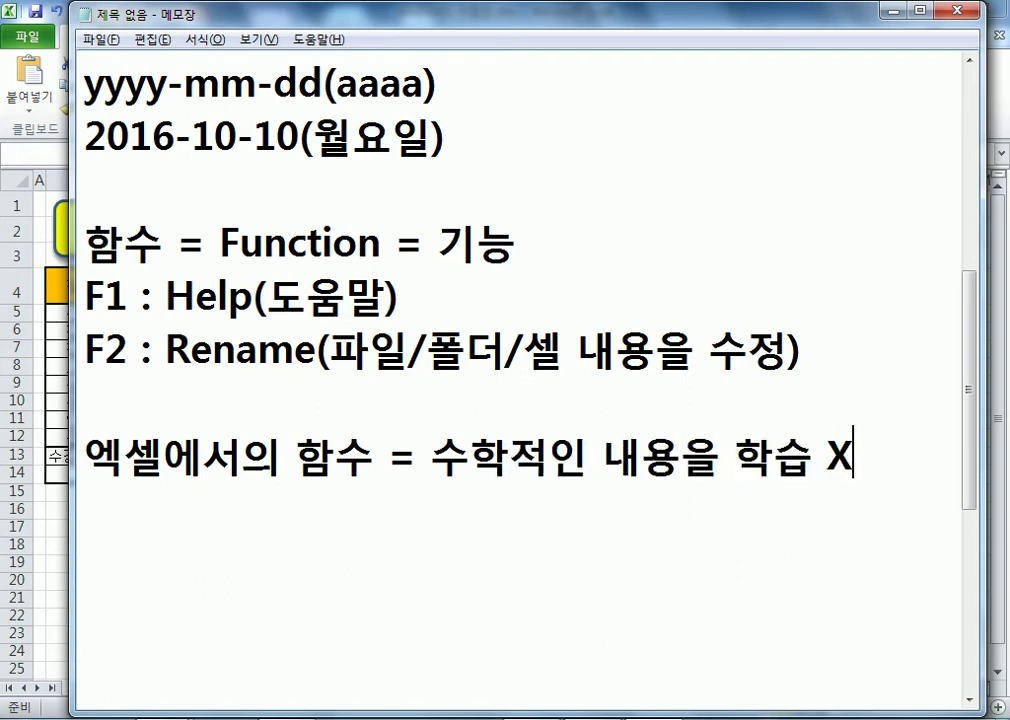
key(Return)
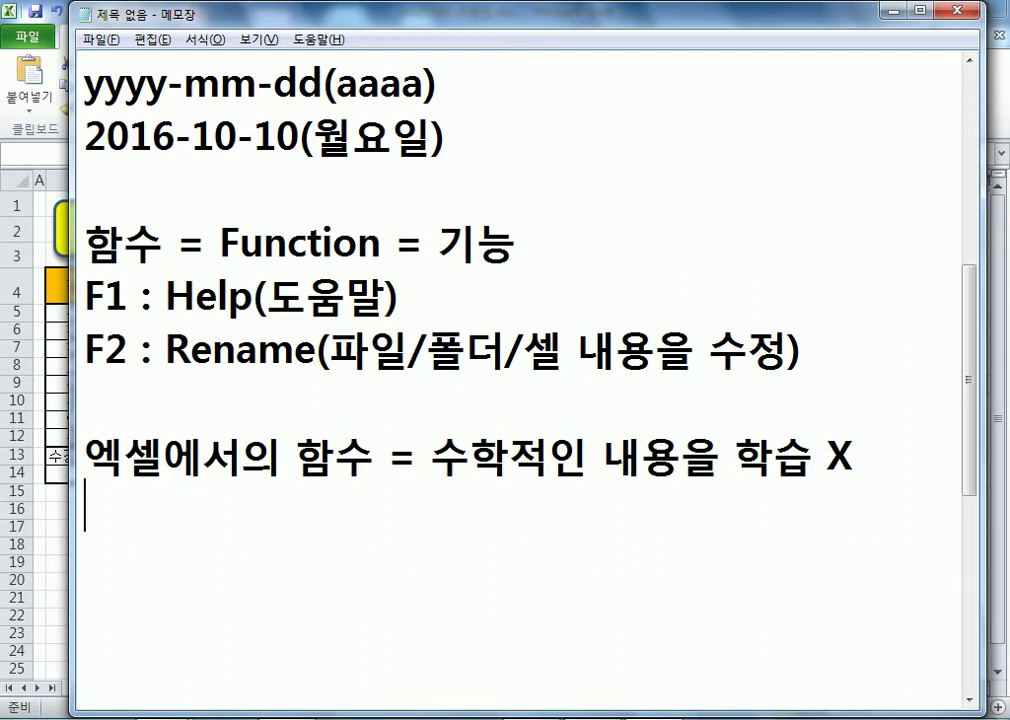
- Add the line 기능을 배우는 것(합계, 평균, 최대값, 참조, 내림, 올림, 반올림, ...)
text(기능을 배우는 것)
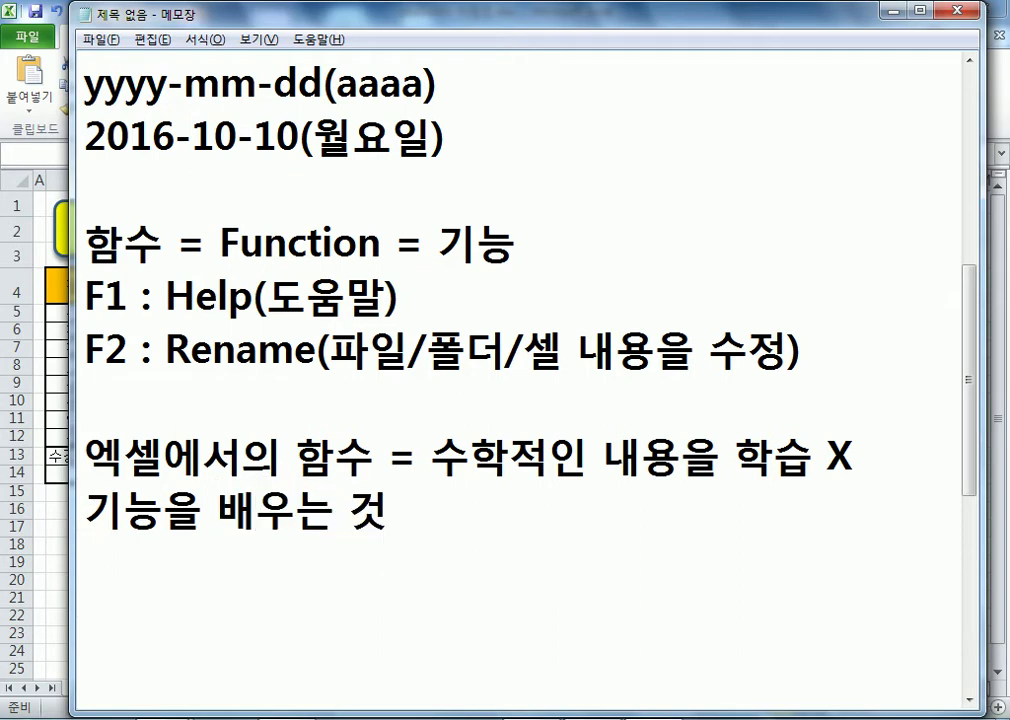
text((합계, 평균, 최대값,)
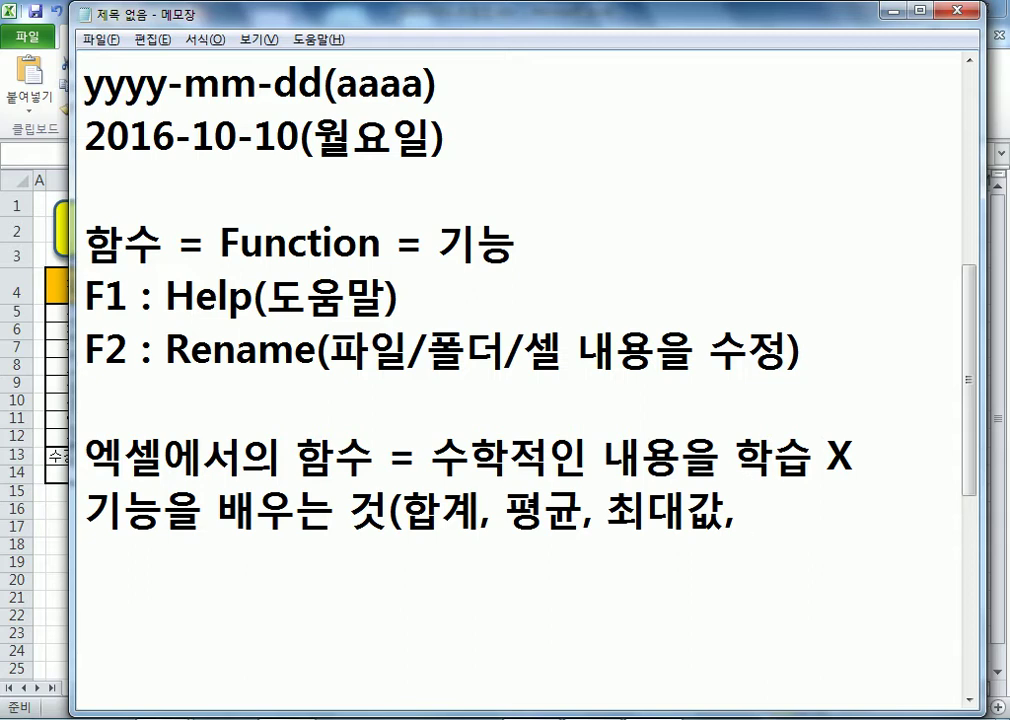
text(참조ㅡ)
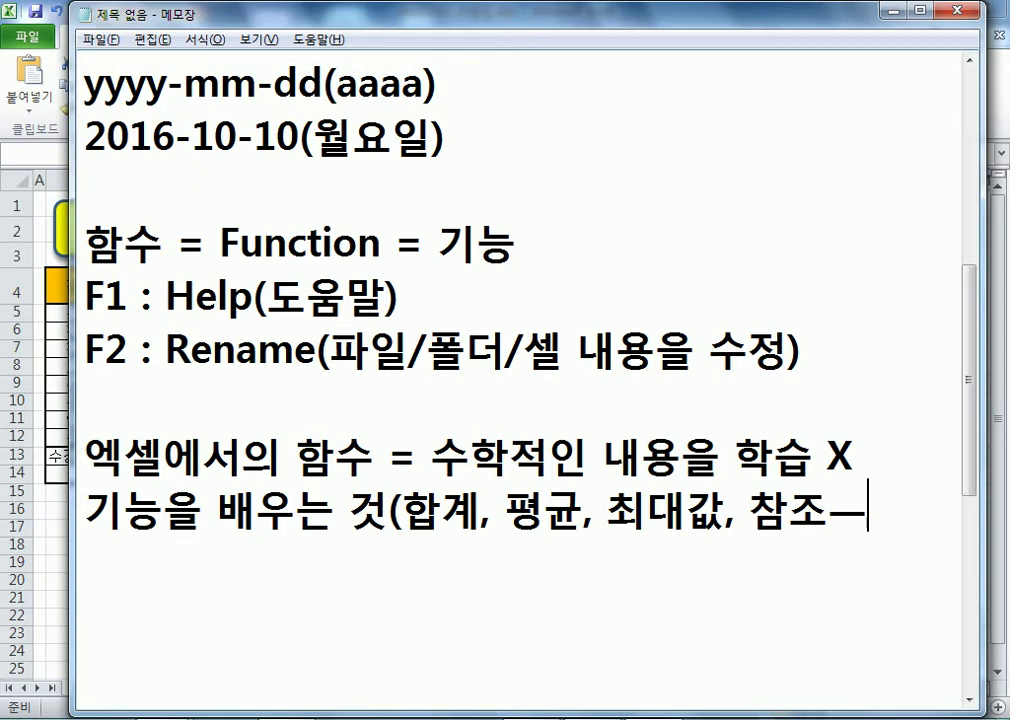
key(BackSpace)
text(,)
text(내림, 올)
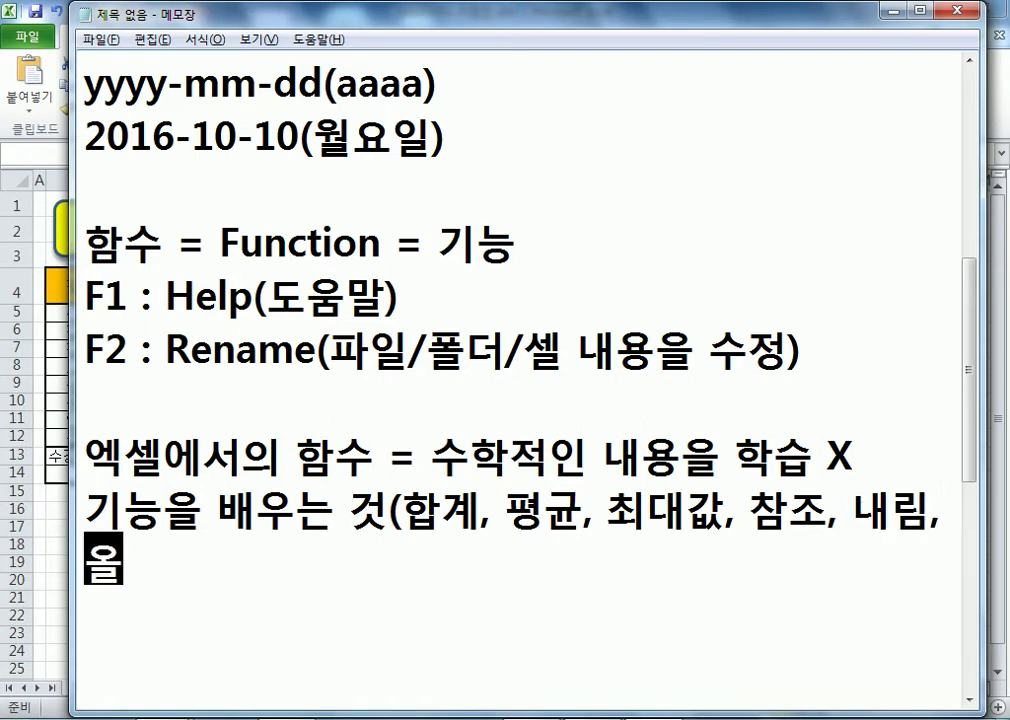
text(림, 반올림)
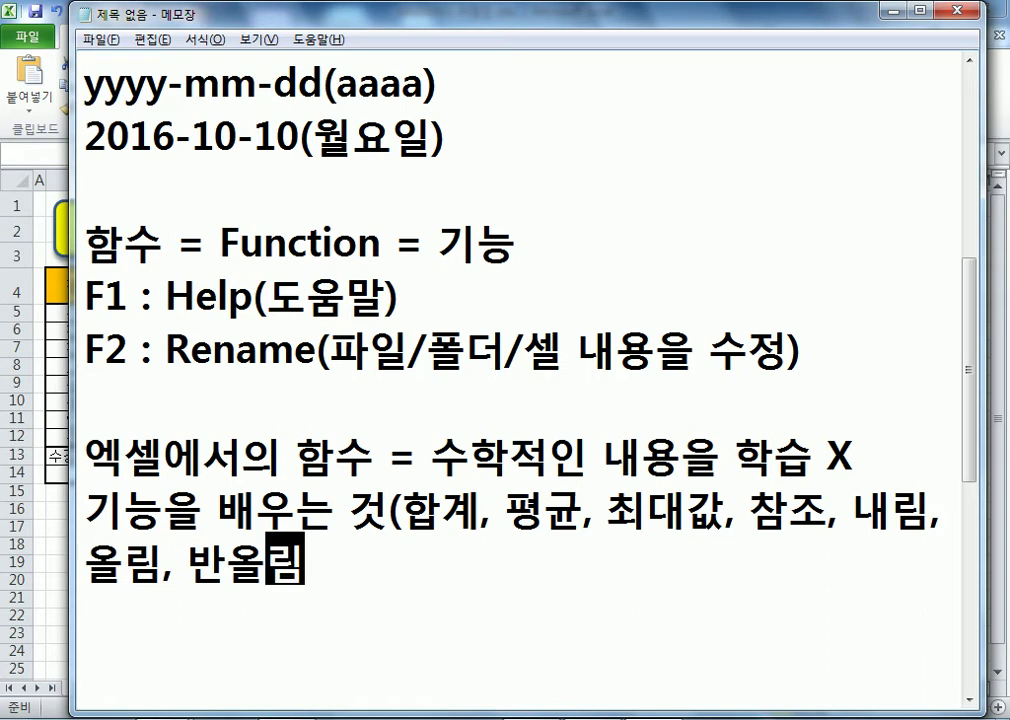
text(, ..)
text(...))
key(Left)
key(BackSpace)
key(BackSpace)
key(End)
key(Return)
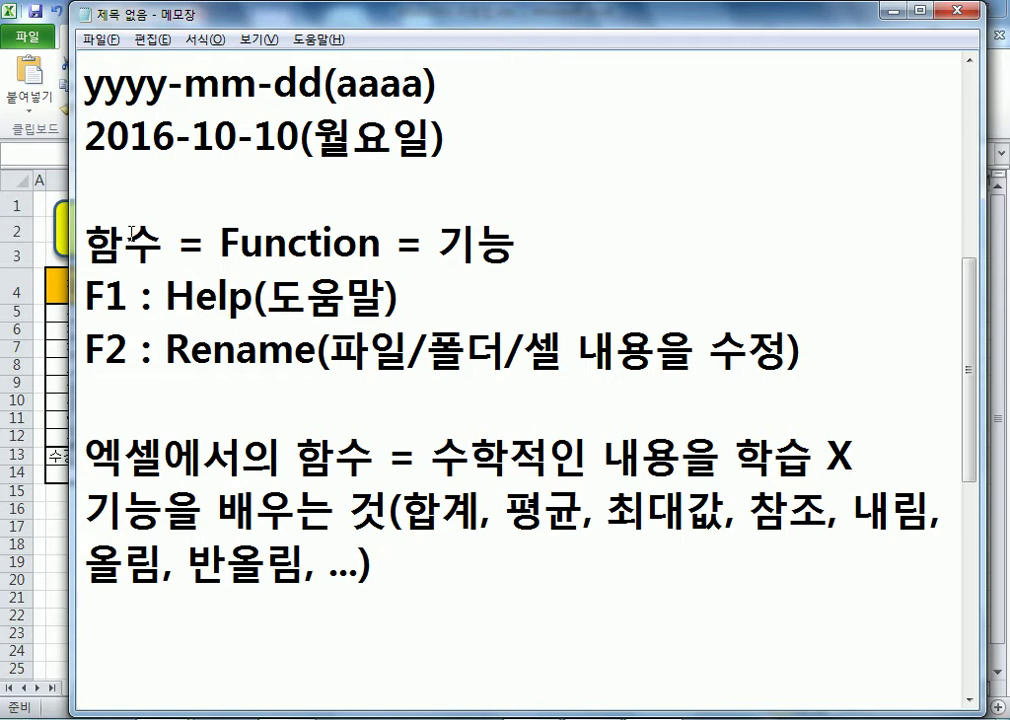
scroll(233, 253, down, 4)
scroll(236, 255, up, 2)
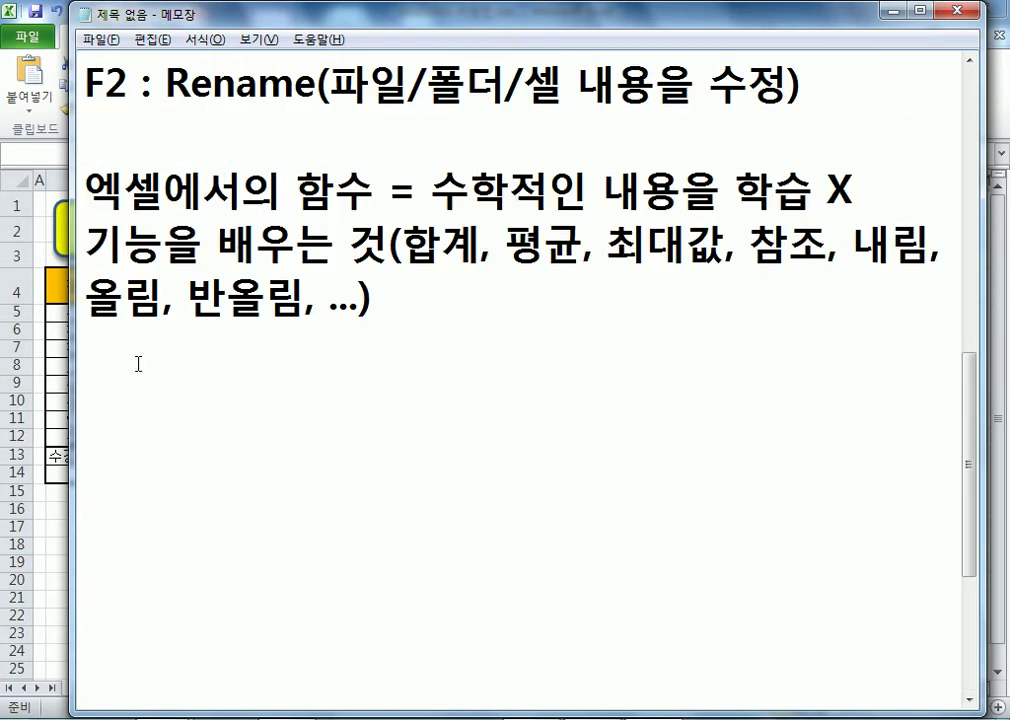
- Leave another blank line below the function-features list
key(Return)
key(Return)
- Add numbered item 1. 모집률을 계산, removing the extra blank line above it
text(1.)
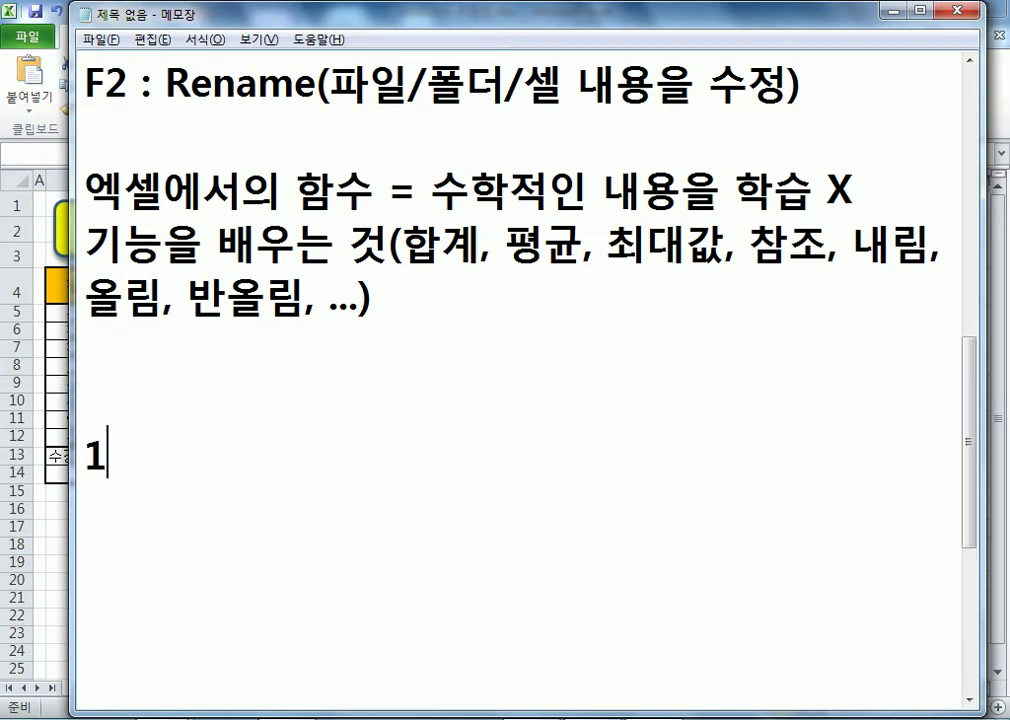
key(Up)
key(Up)
key(Delete)
key(Down)
key(End)
text(모집률을 계산)
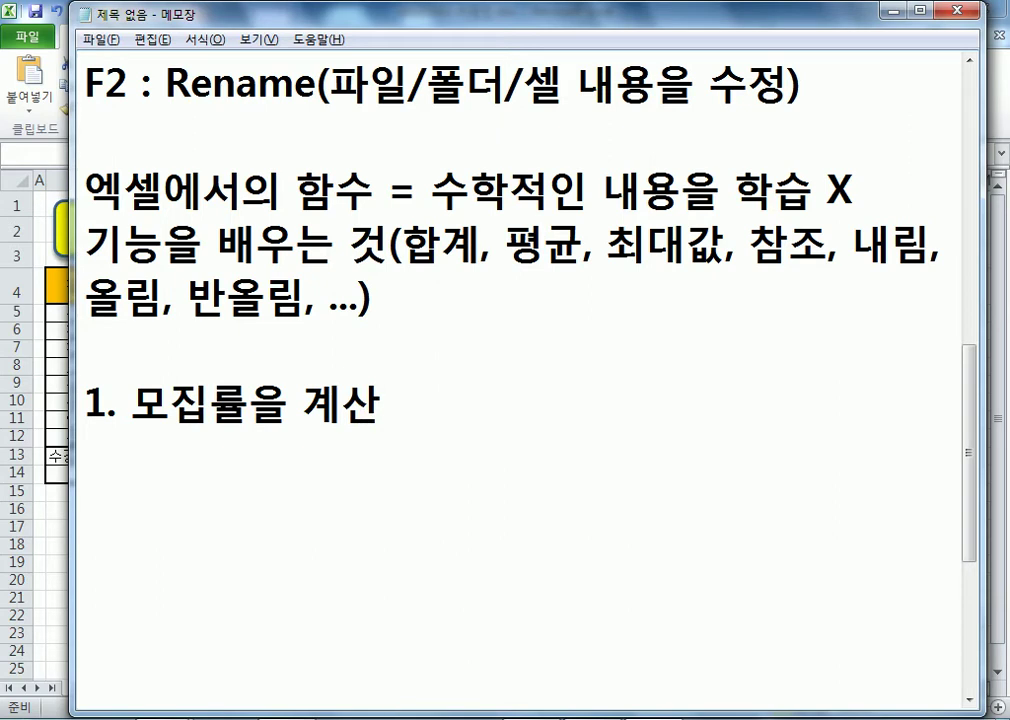
key(Return)
- Under it, add the line 나누어서 반올림(ROUND 함수)
text(나누어서 반올림)
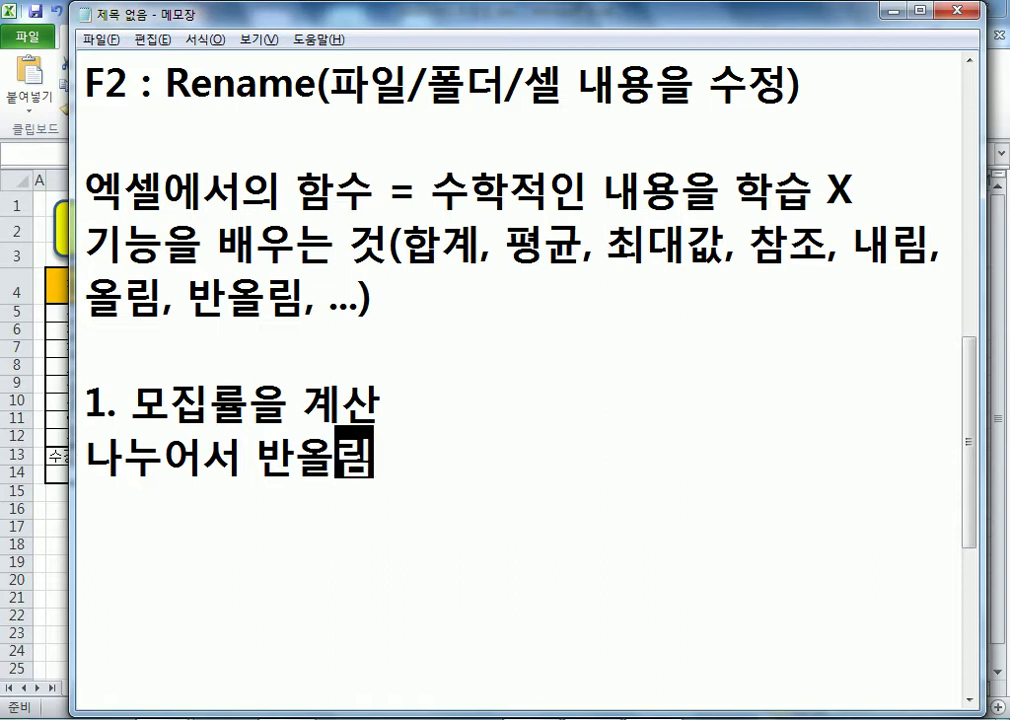
text(()
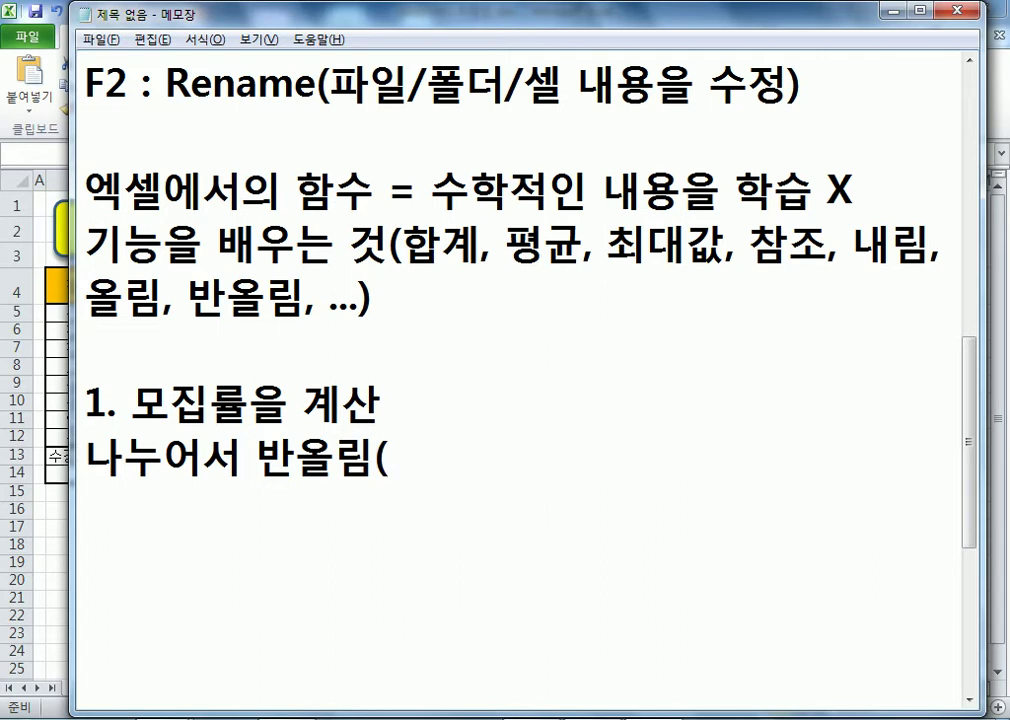
text(개ㅕㅜ)
key(BackSpace)
key(BackSpace)
key(BackSpace)
text(ROUND)
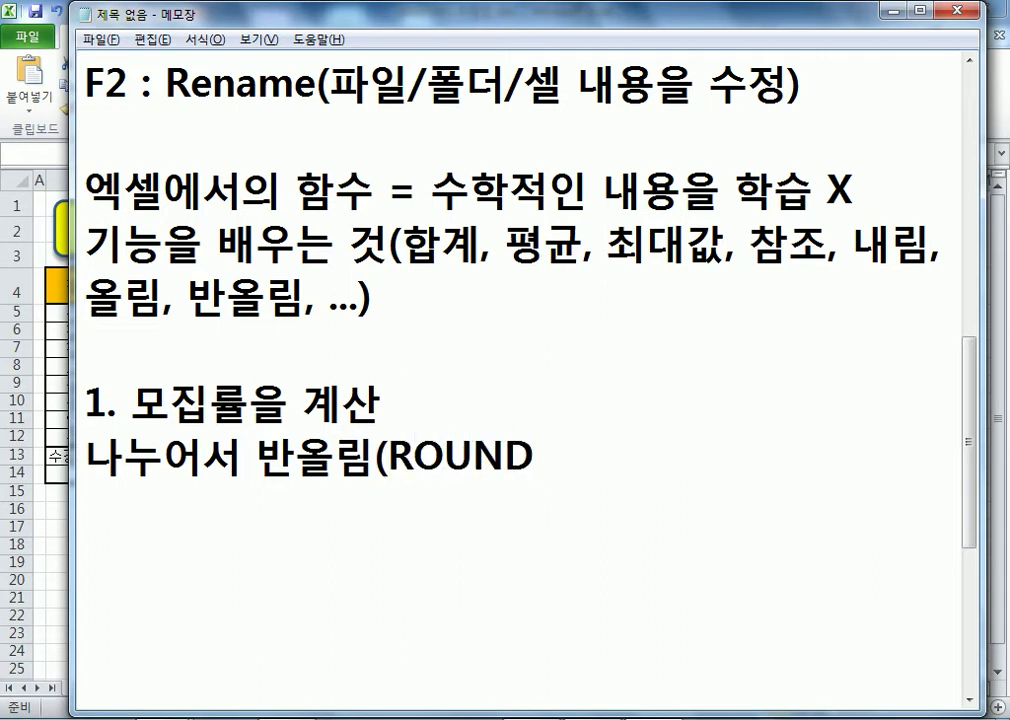
text( ㅎㅏㅁㅅㅜ))
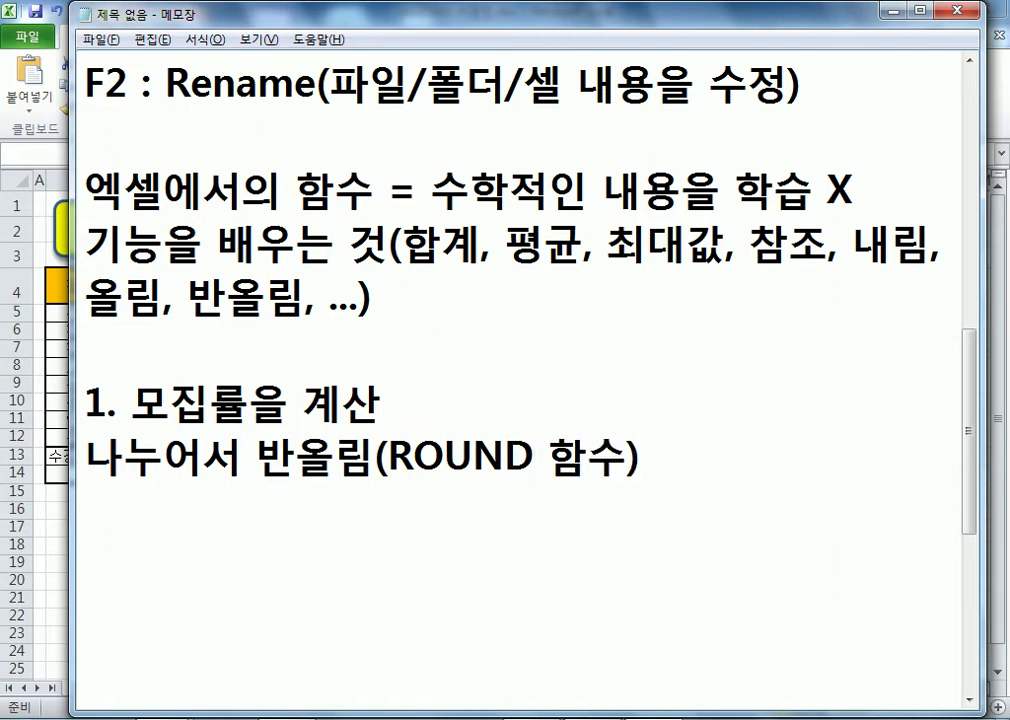
key(Return)
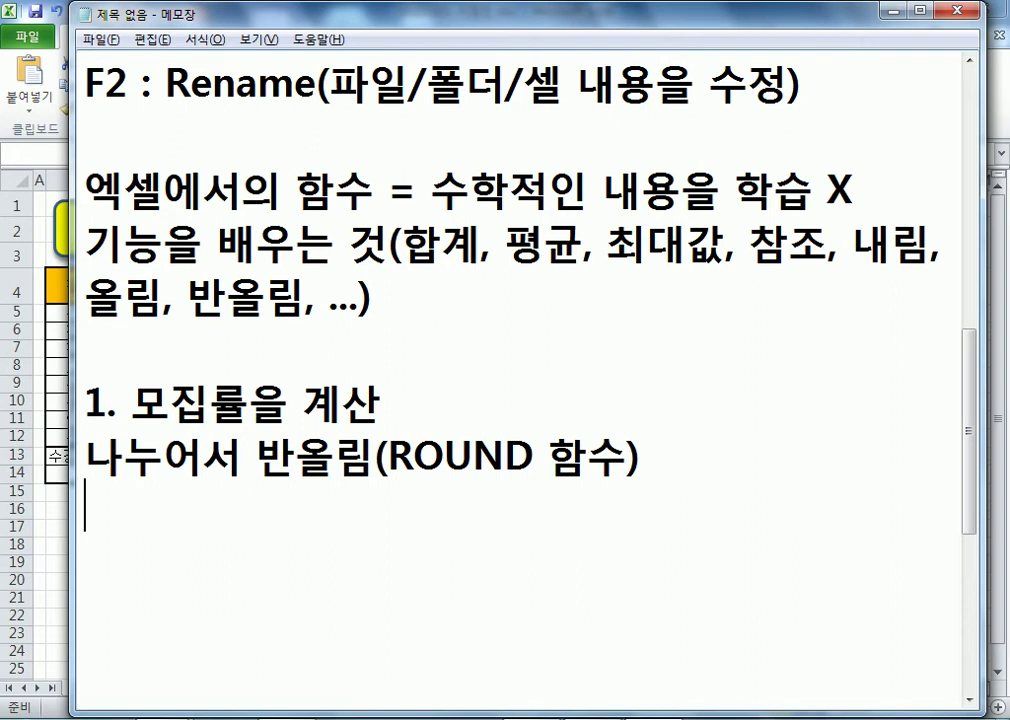
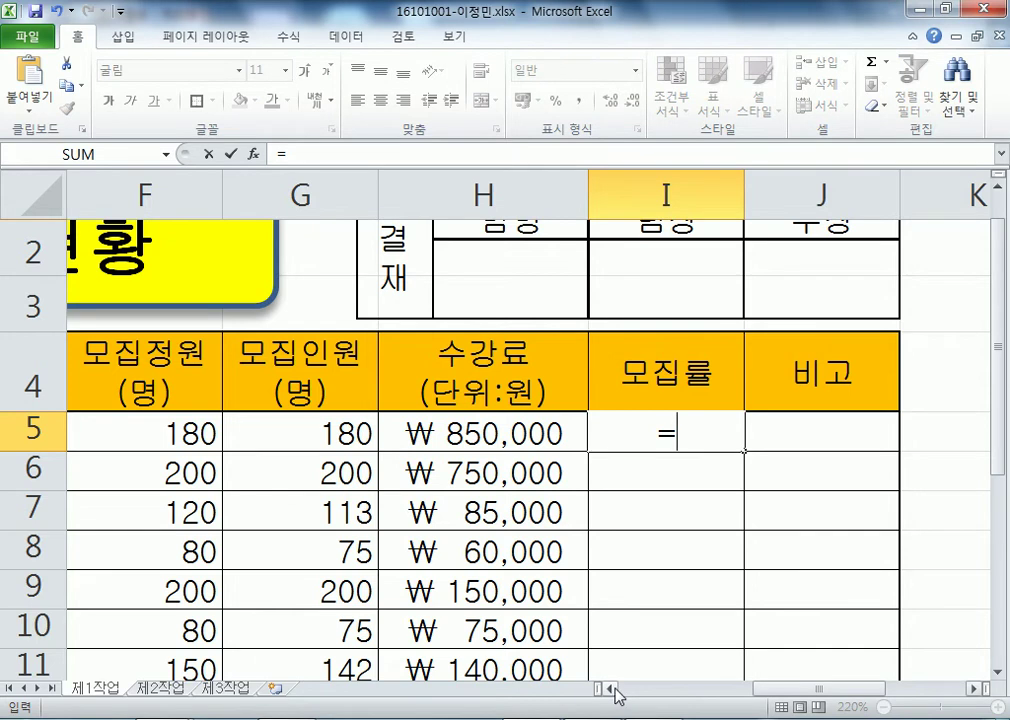
- Enter the ratio formula =G5/F5 in I5
click(997, 671)
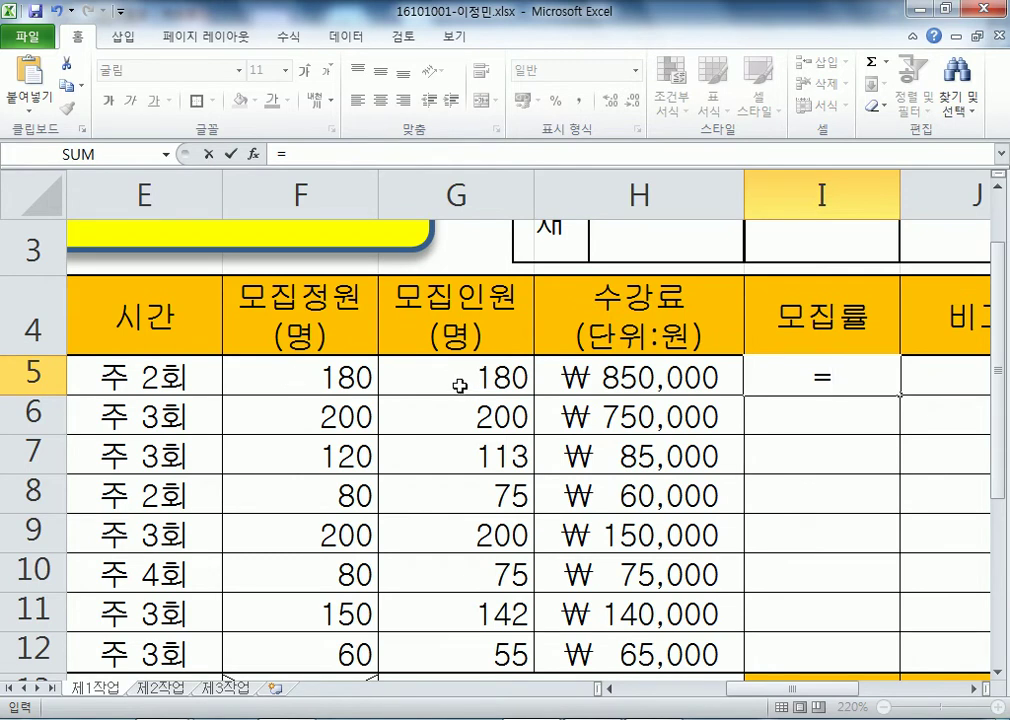
click(459, 386)
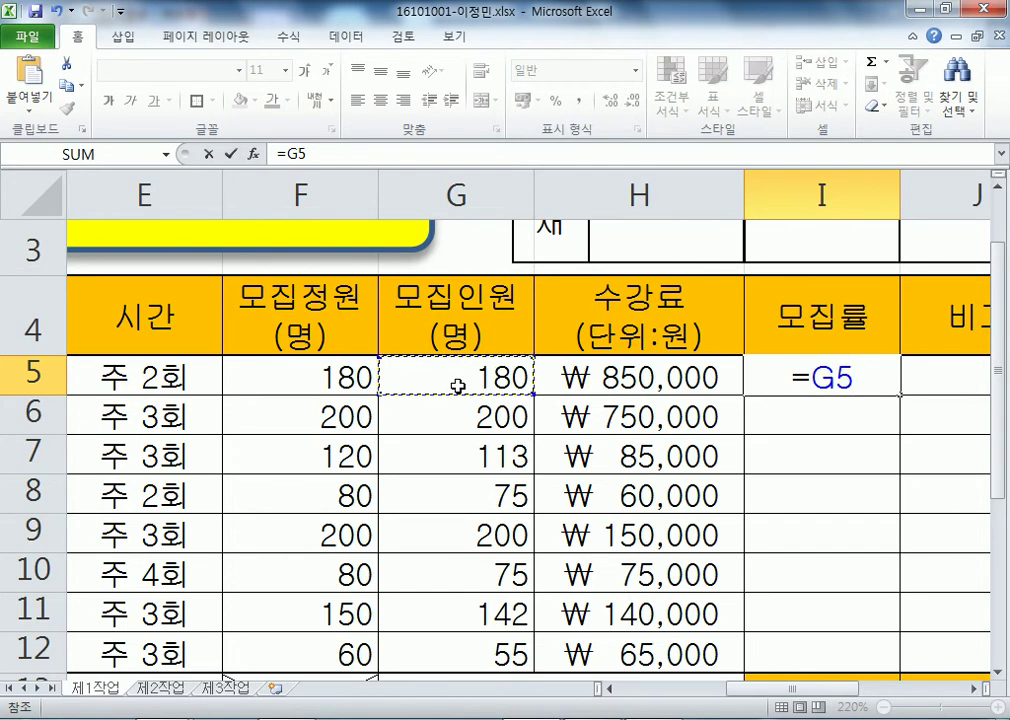
text(/)
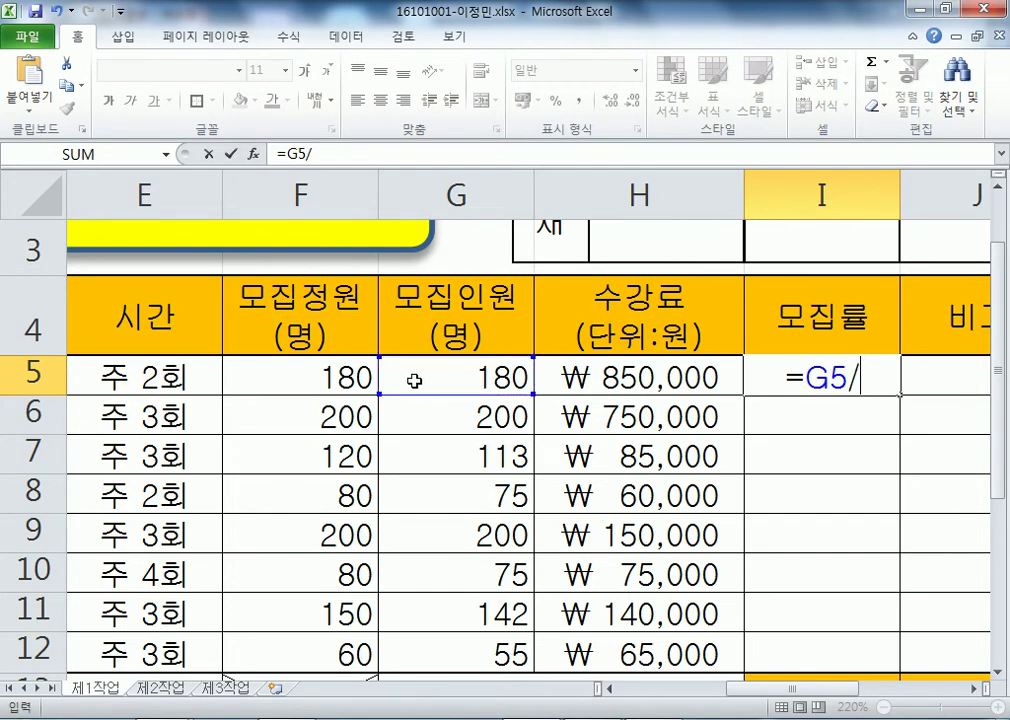
click(311, 376)
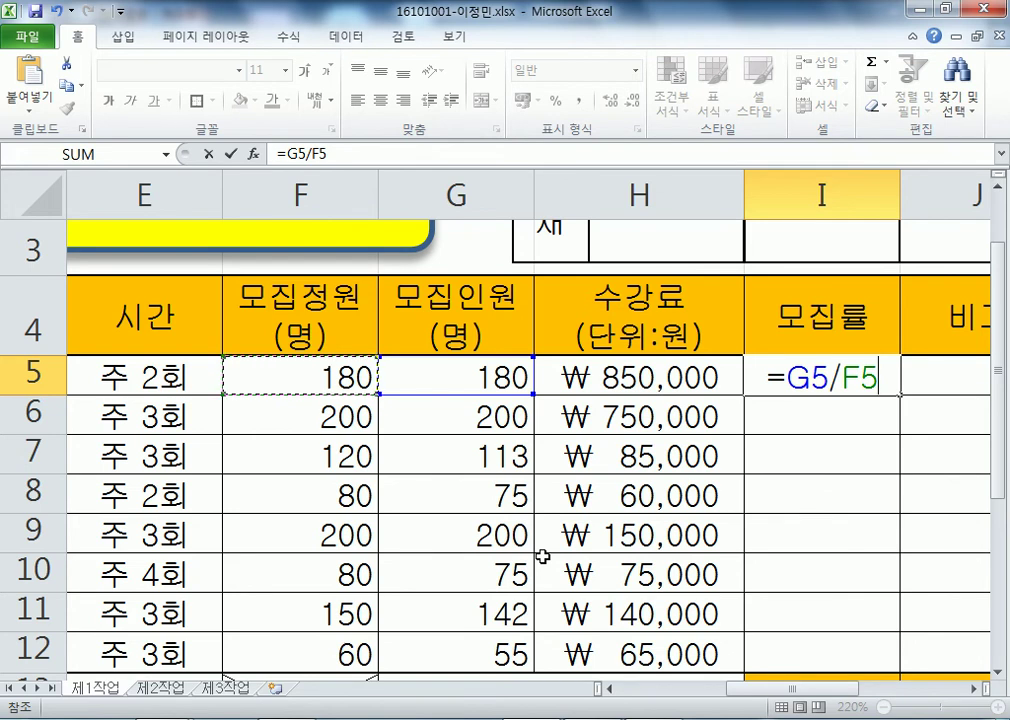
key(Return)
key(Up)
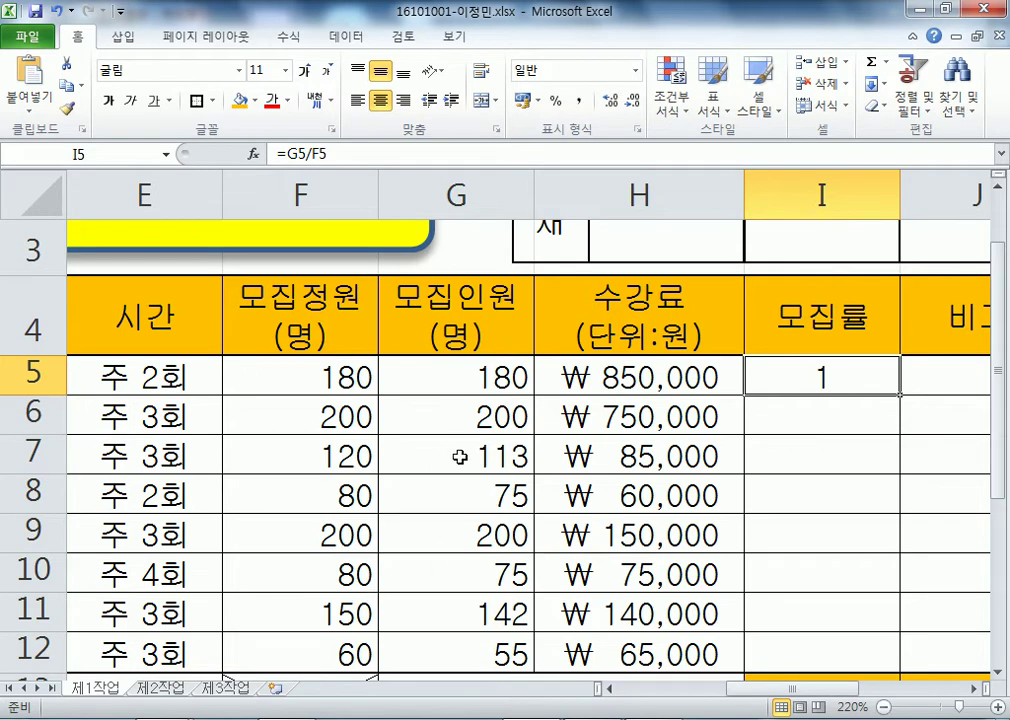
- Enter =G7/F7 in I7, giving 0.941667
click(398, 452)
scroll(538, 440, down, 1)
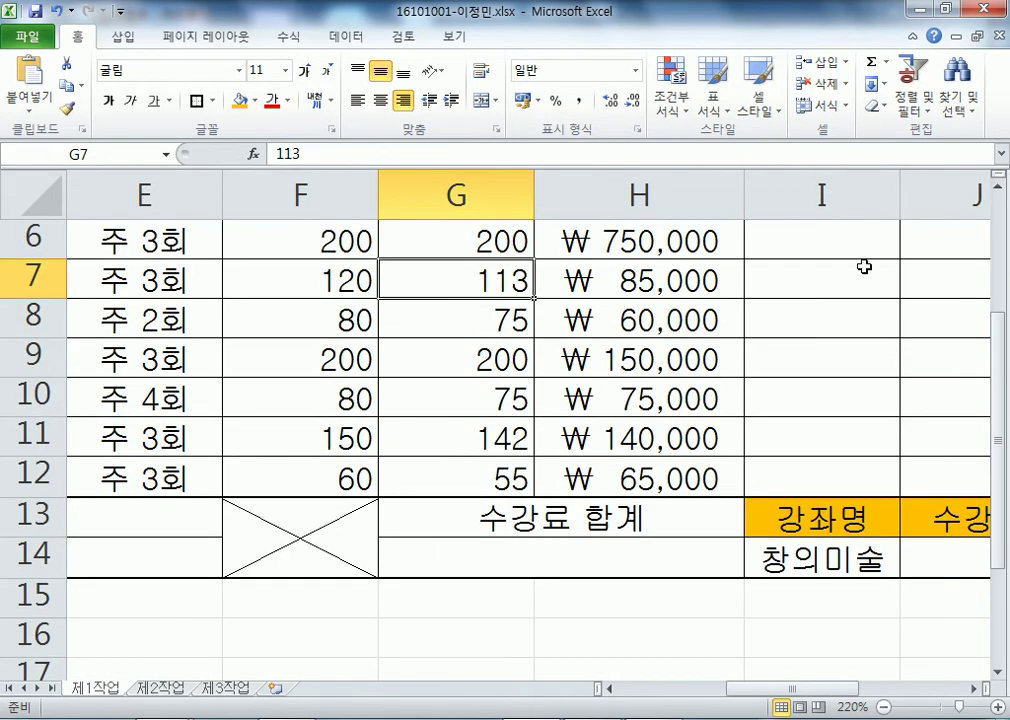
click(769, 283)
text(=)
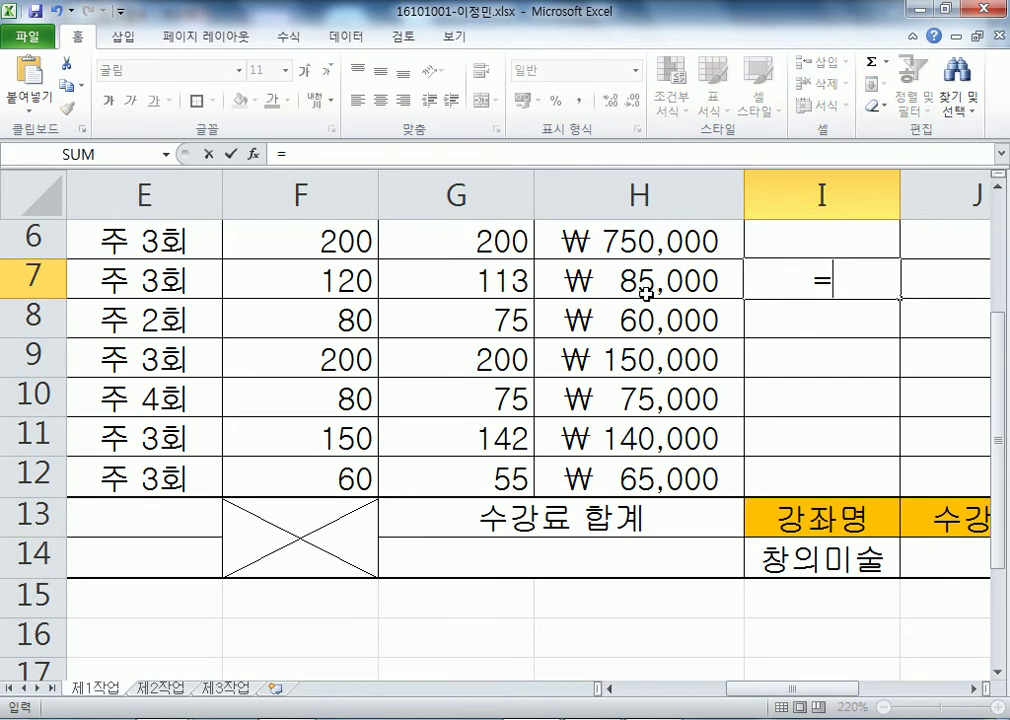
click(471, 279)
text(/)
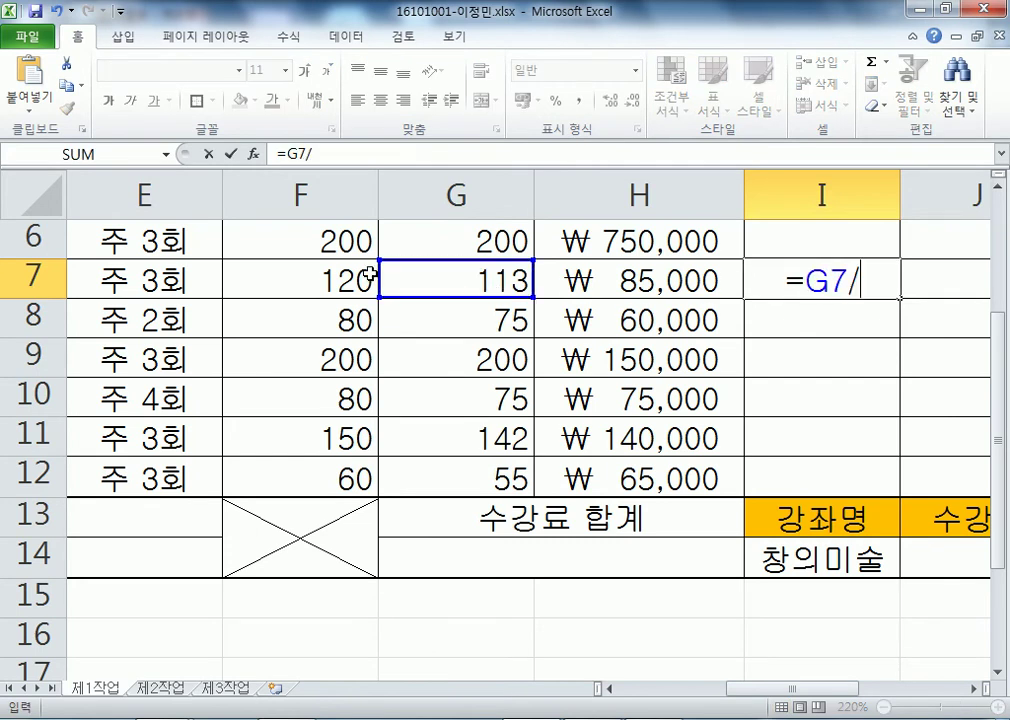
click(301, 274)
key(Return)
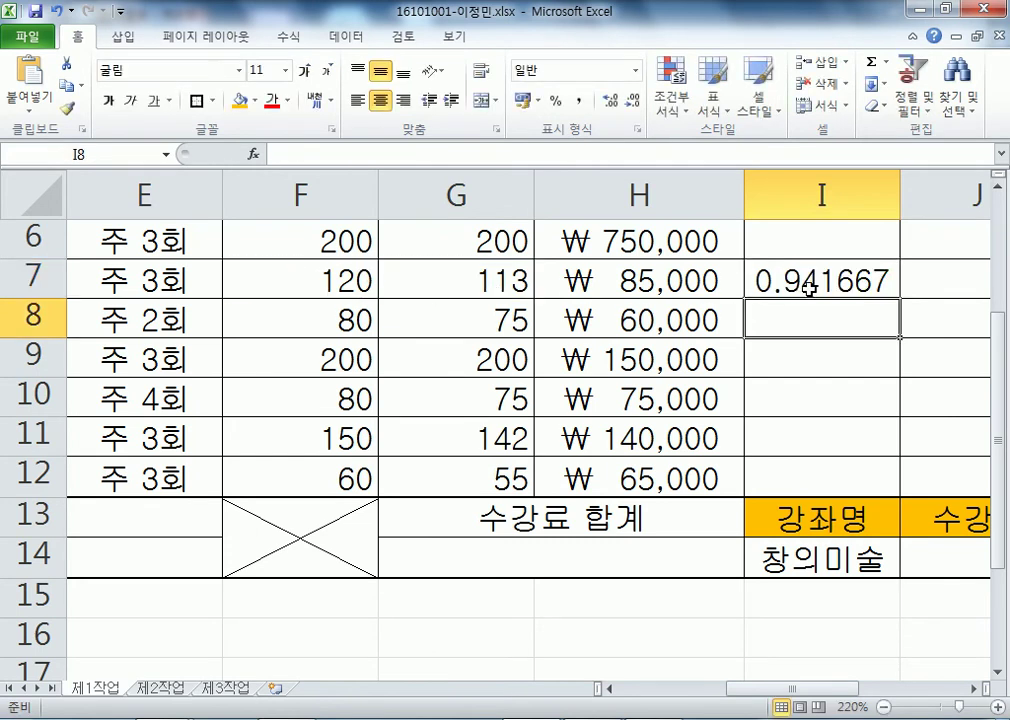
key(Up)
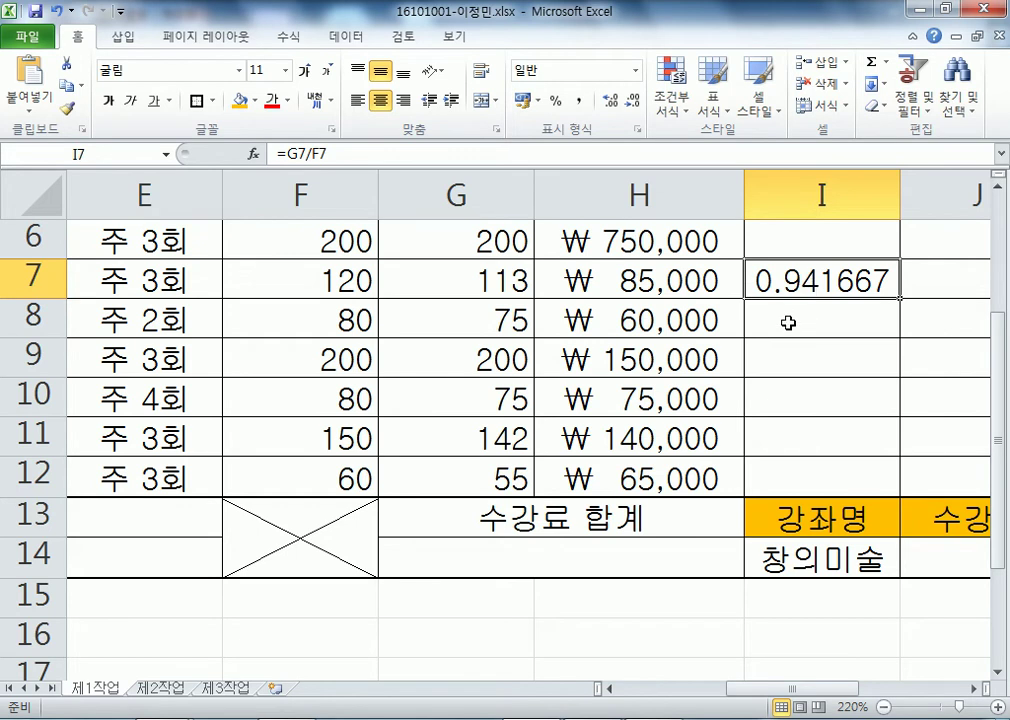
- Recheck the I5 and I7 results, then put I5's formula into edit mode
scroll(805, 385, up, 1)
click(785, 386)
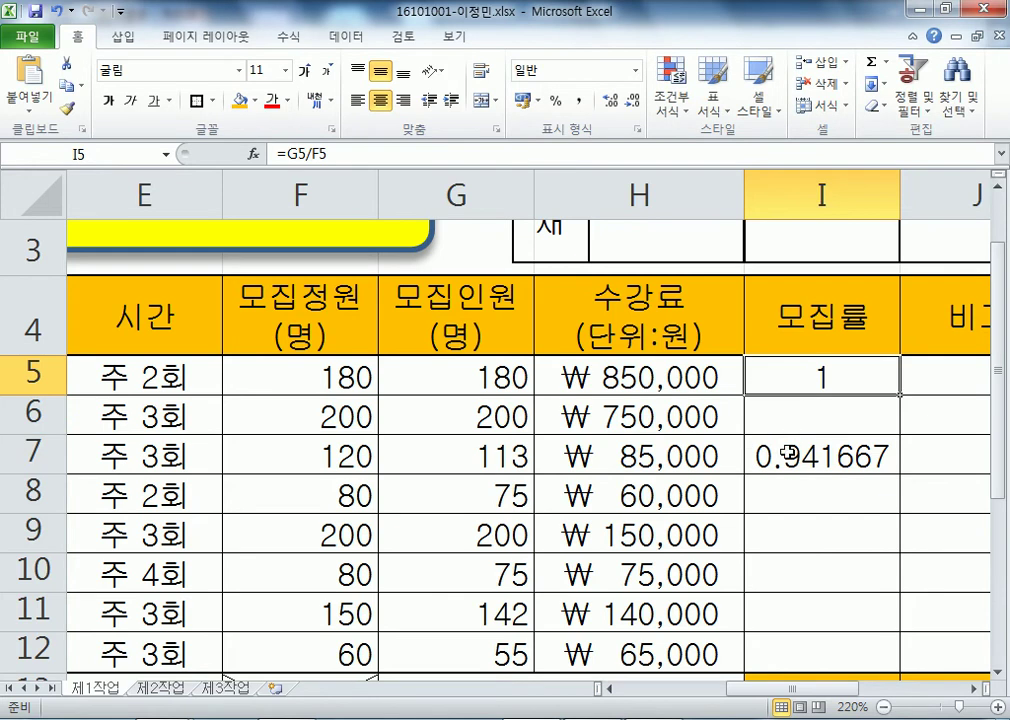
click(777, 466)
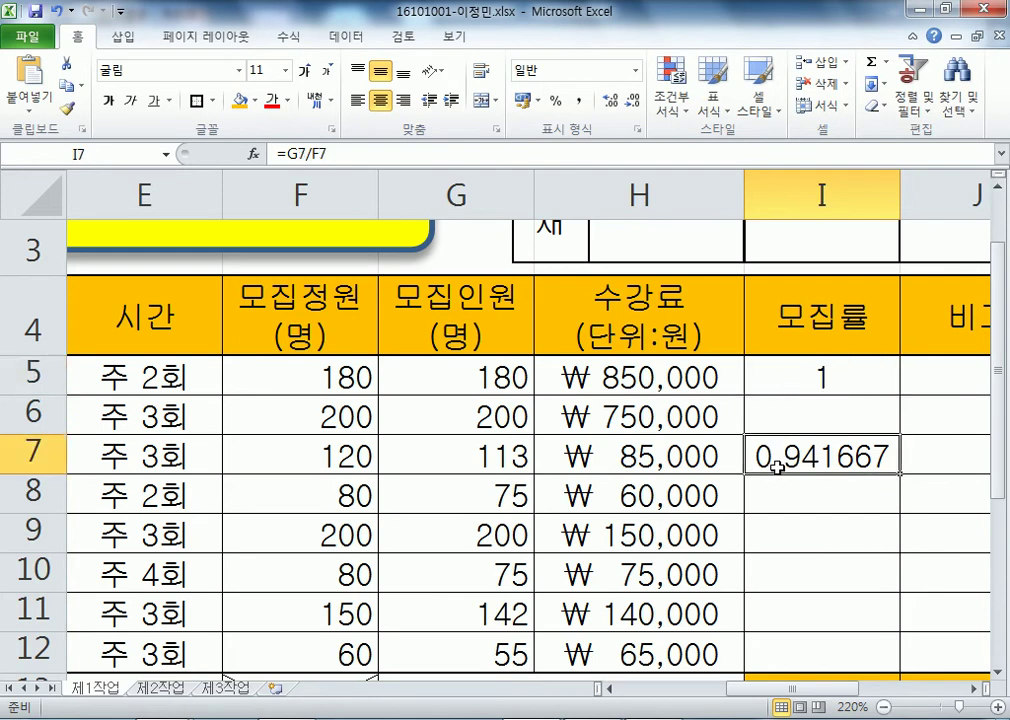
click(770, 376)
key(F2)
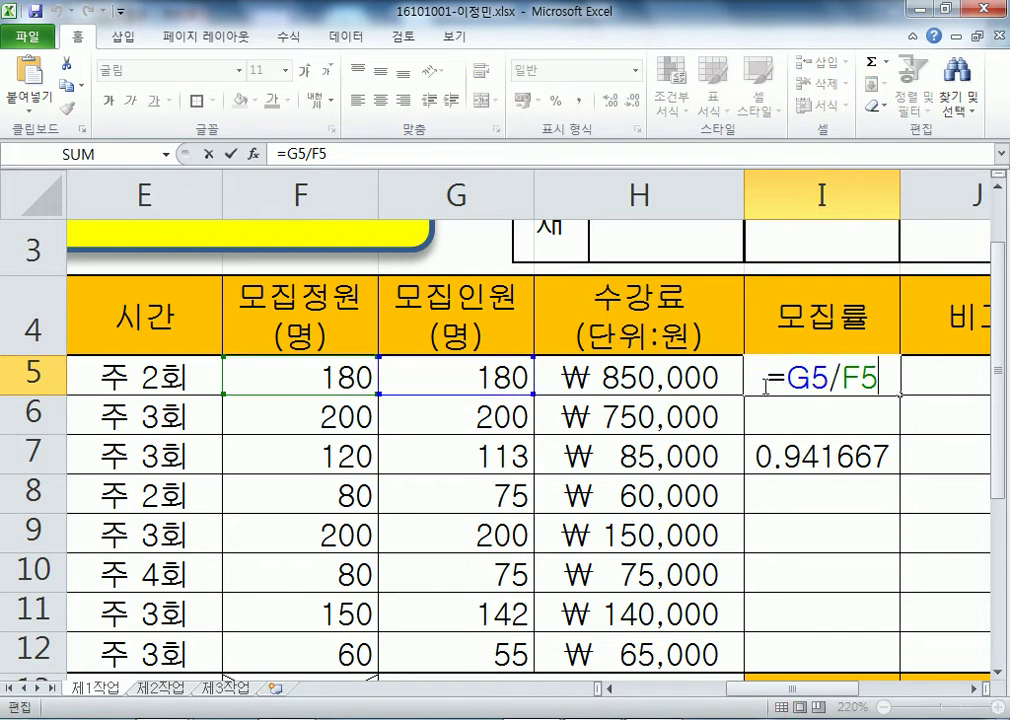
- Start retyping I5 as ROUND( after fixing the input language, then cancel the edit
text(개ㅜ)
key(BackSpace)
key(BackSpace)
key(Hangul)
text(R)
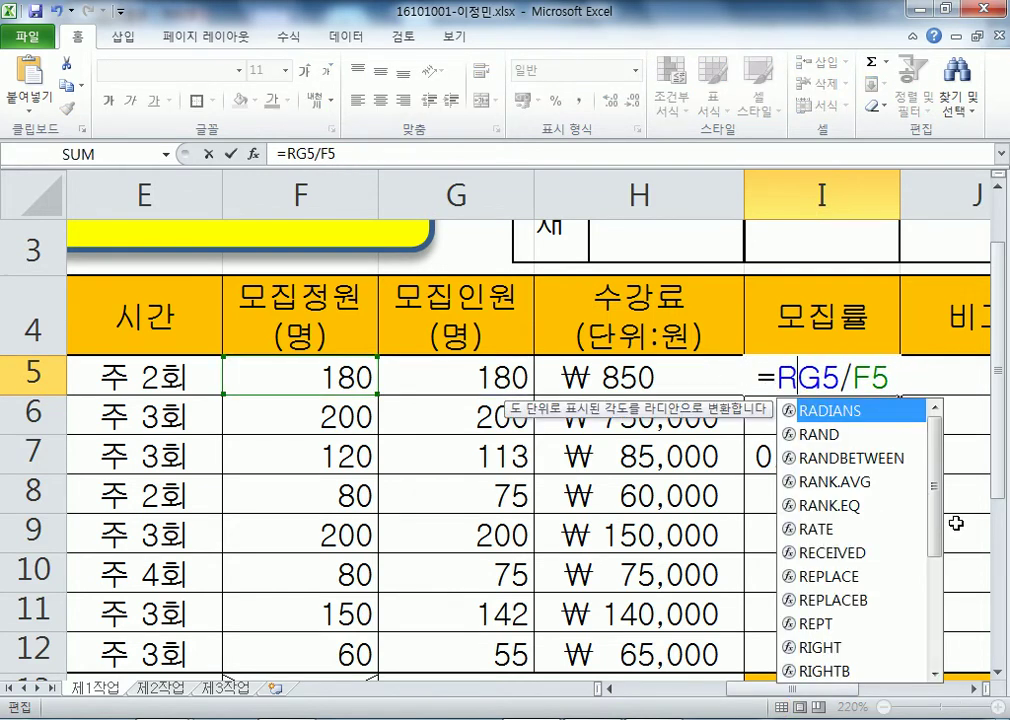
text(OUND)
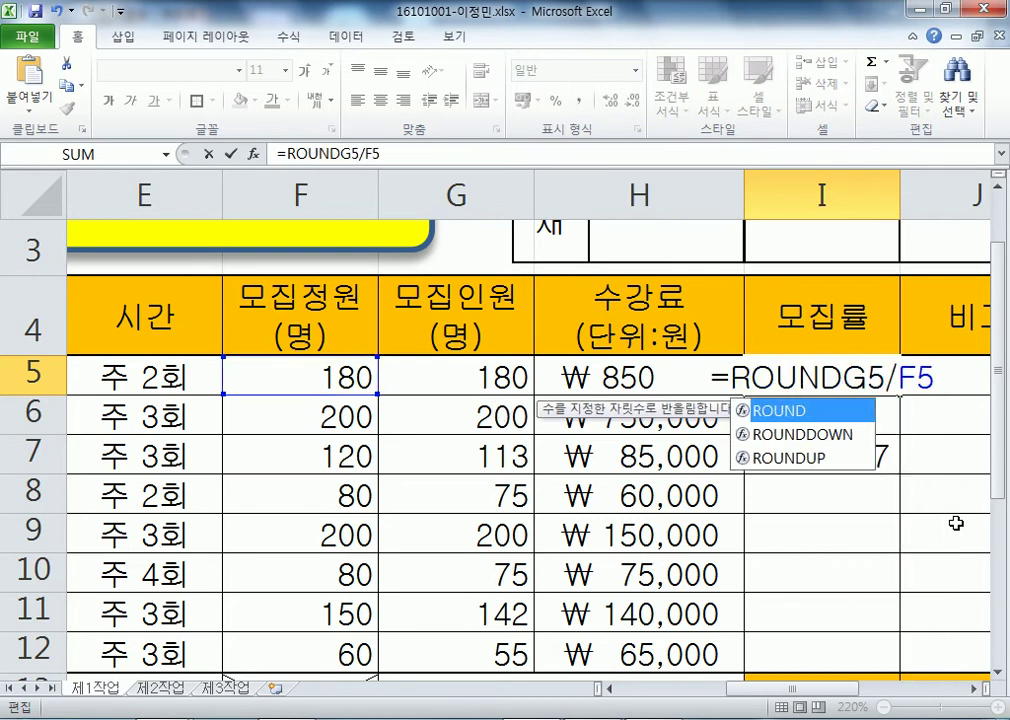
text(()
key(Escape)
- Clear the ratio formulas from I5 and I7 and begin =ROUND in I5
key(Delete)
key(Down)
key(Down)
key(Delete)
key(Up)
key(Up)
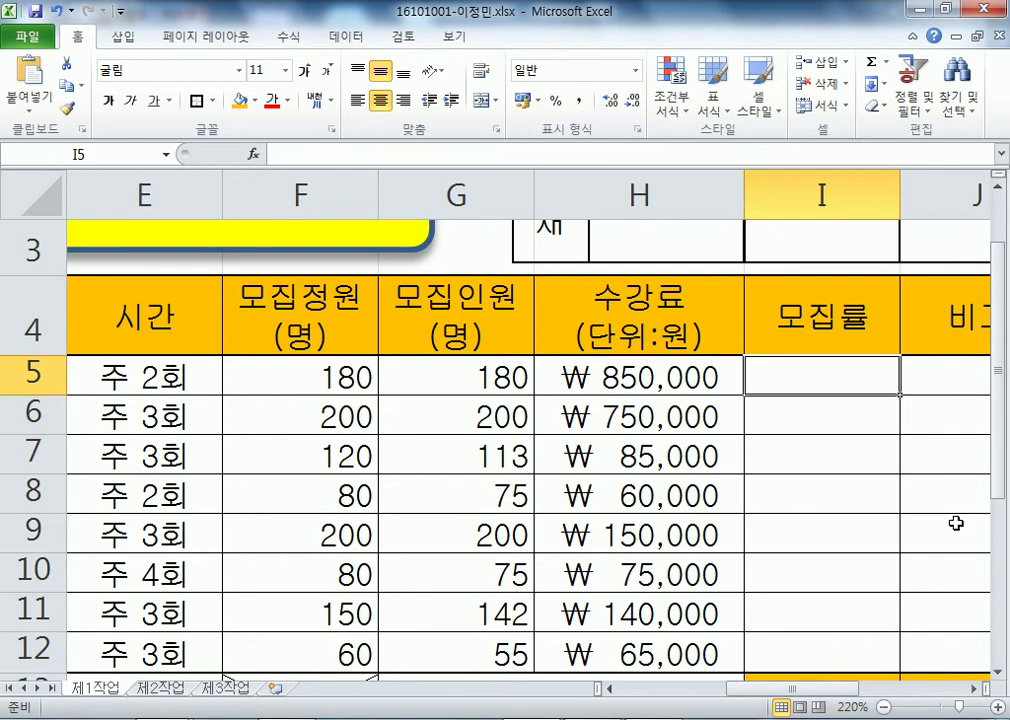
key(Right)
key(Right)
key(Left)
key(Left)
key(Left)
key(Left)
key(Left)
key(Right)
key(Right)
key(Right)
text(=ROUND)
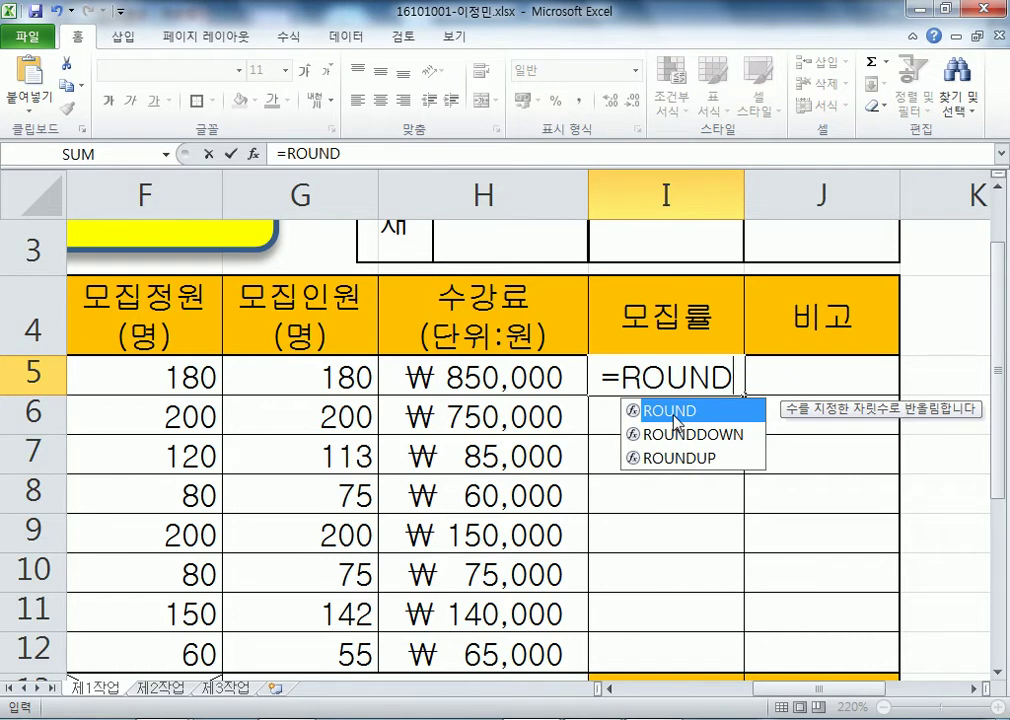
- Complete I5 as =ROUND(G5/F5,2), which displays 1
double_click(677, 412)
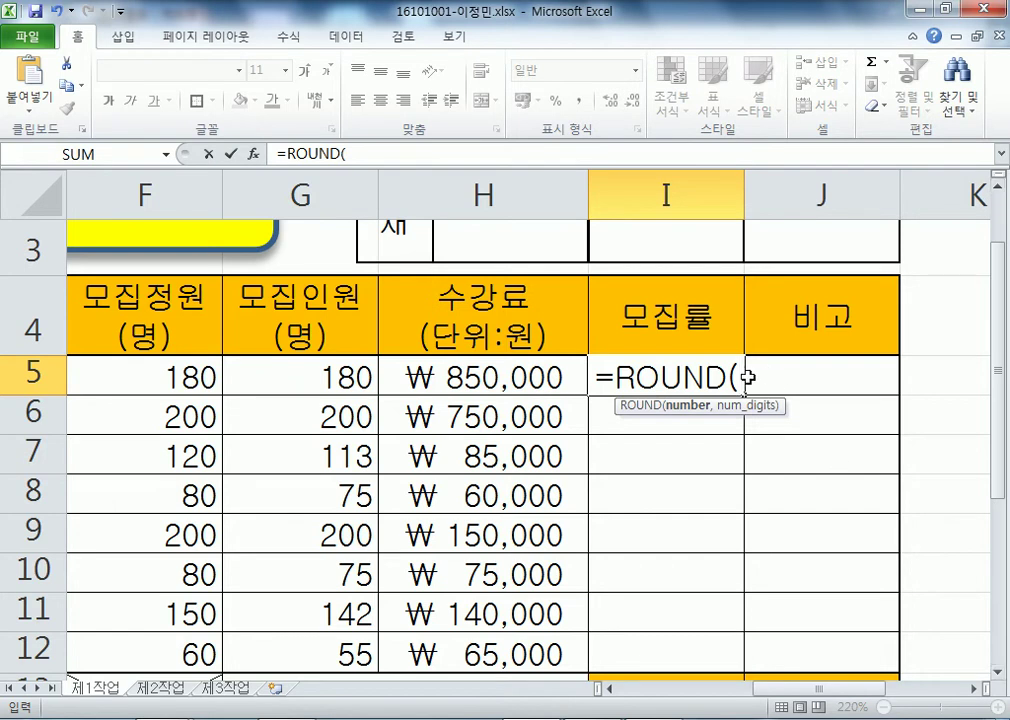
click(277, 376)
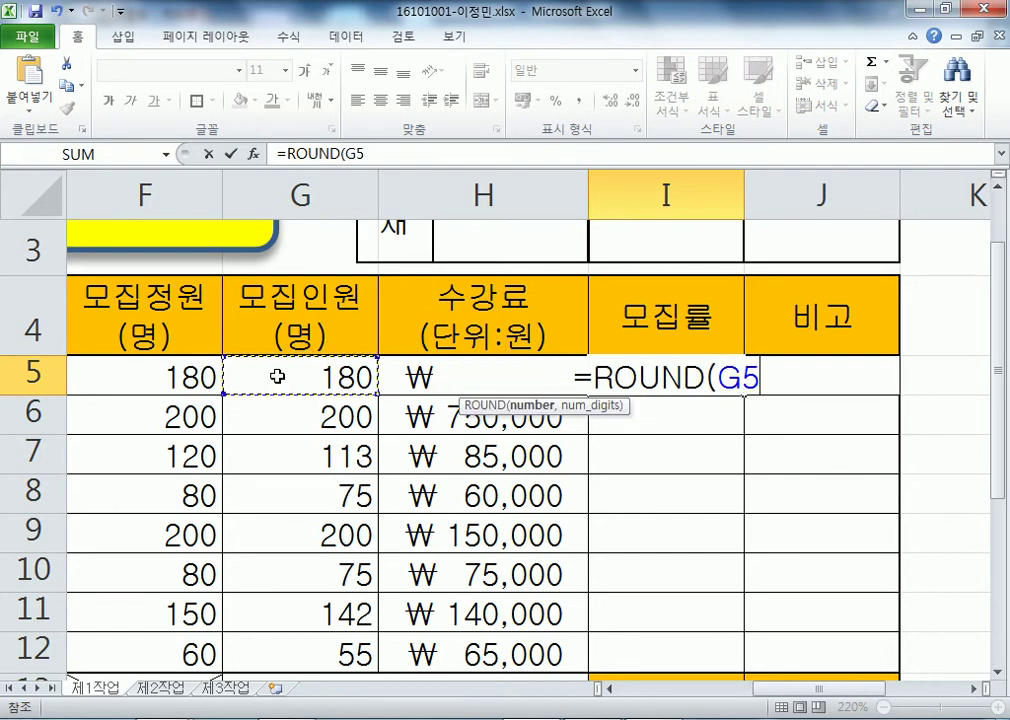
text(/)
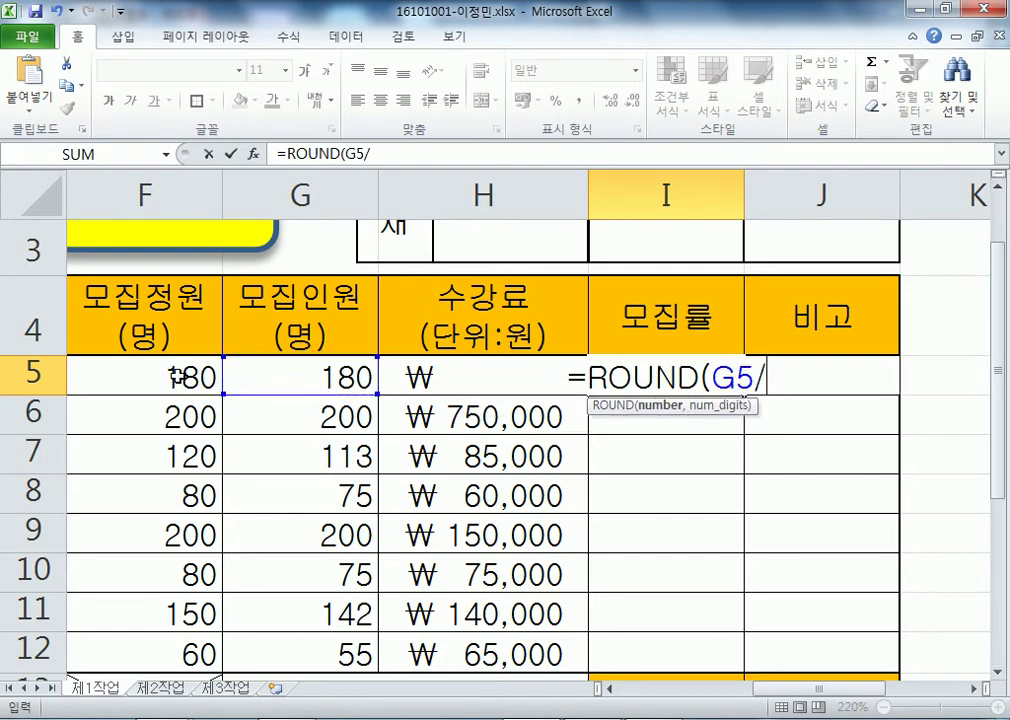
click(176, 376)
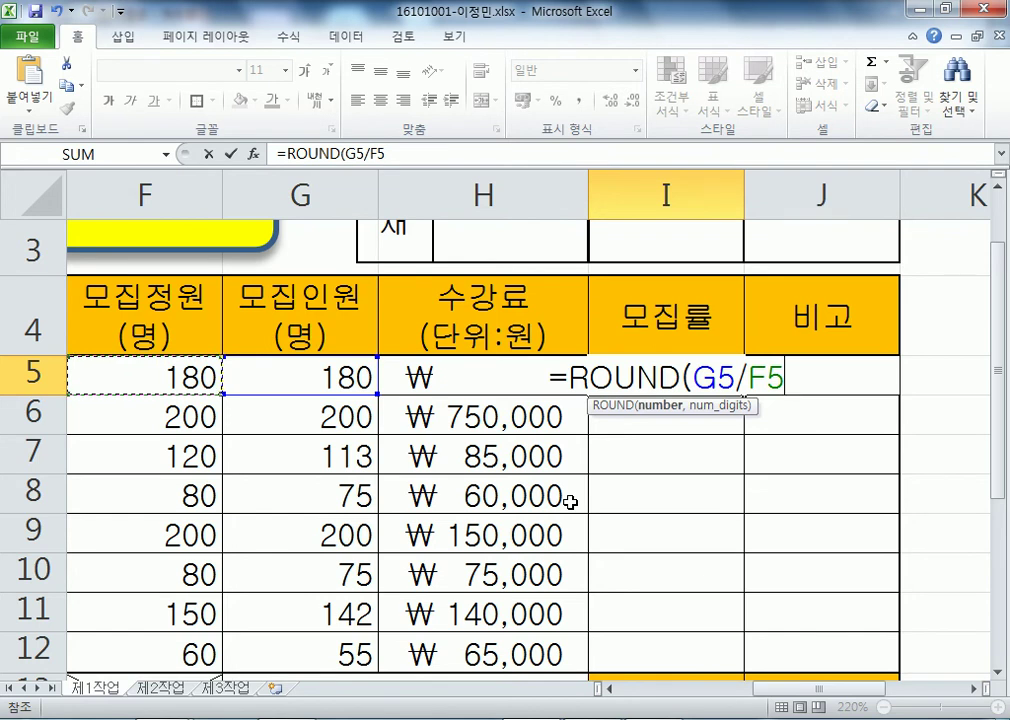
text(,2)
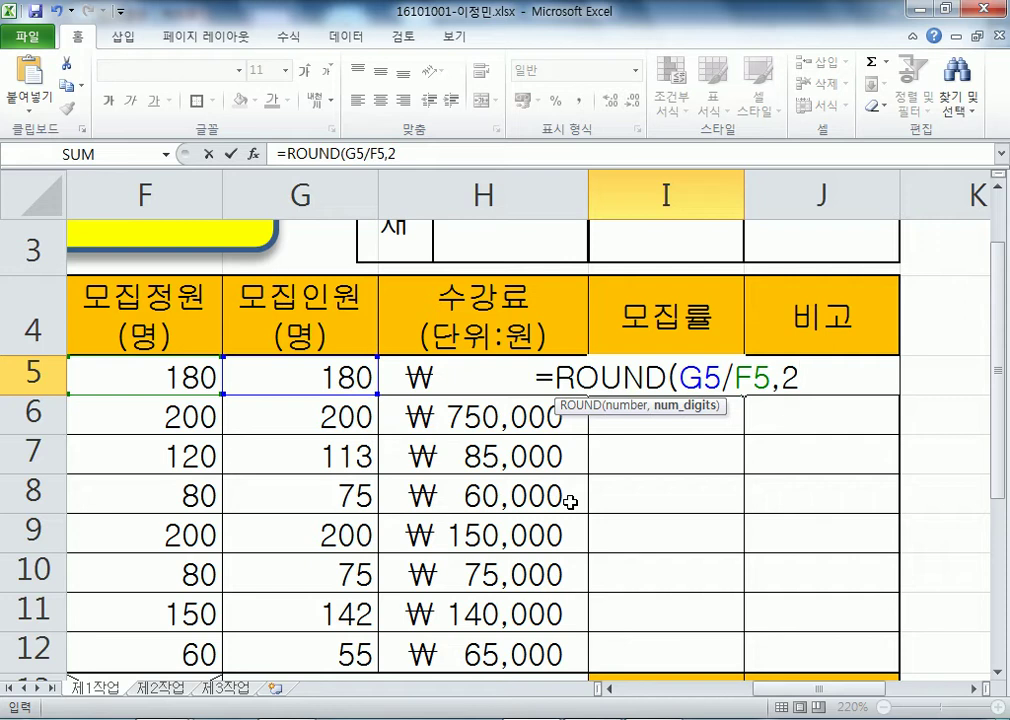
key(Return)
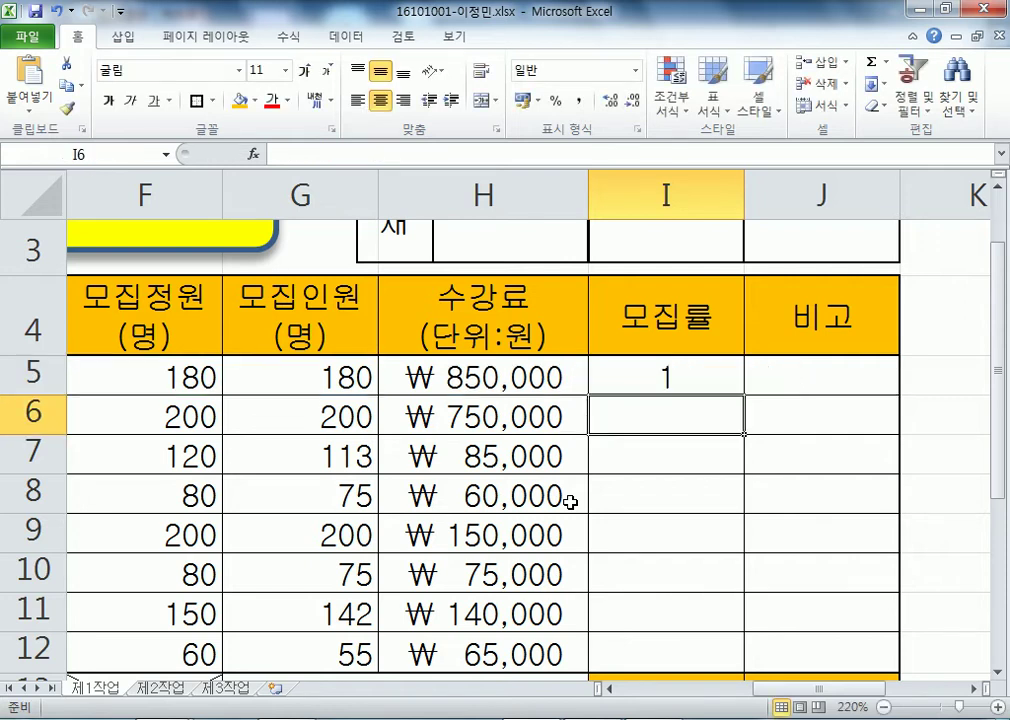
click(702, 381)
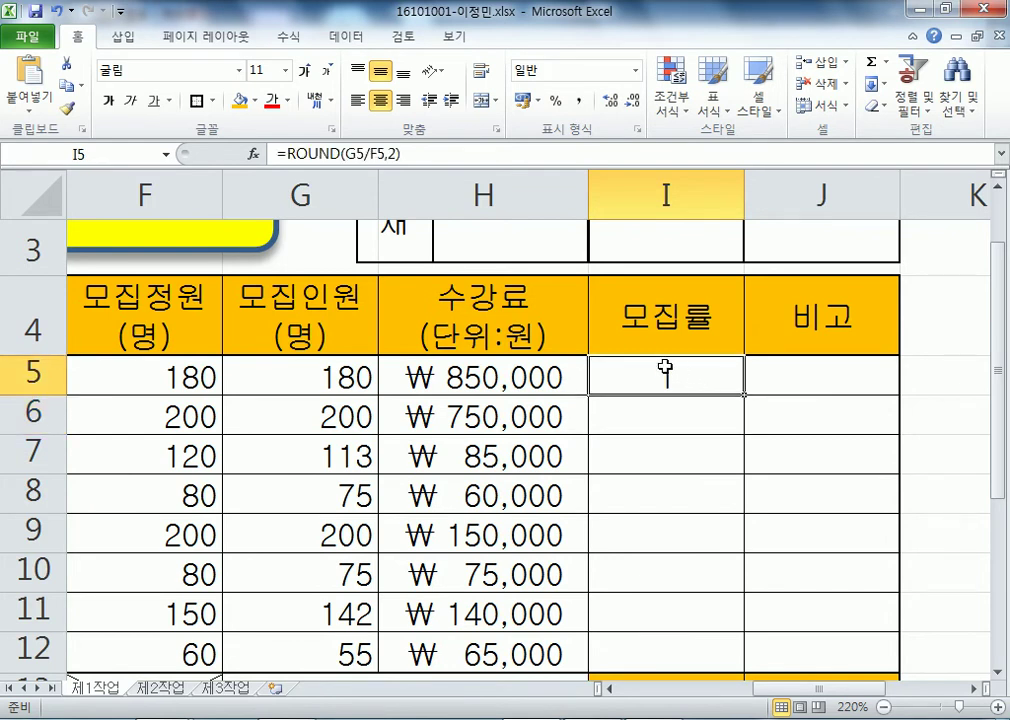
- Correct the H5 and H6 fees from 850000 and 750000 to 85,000 and 75,000
click(455, 382)
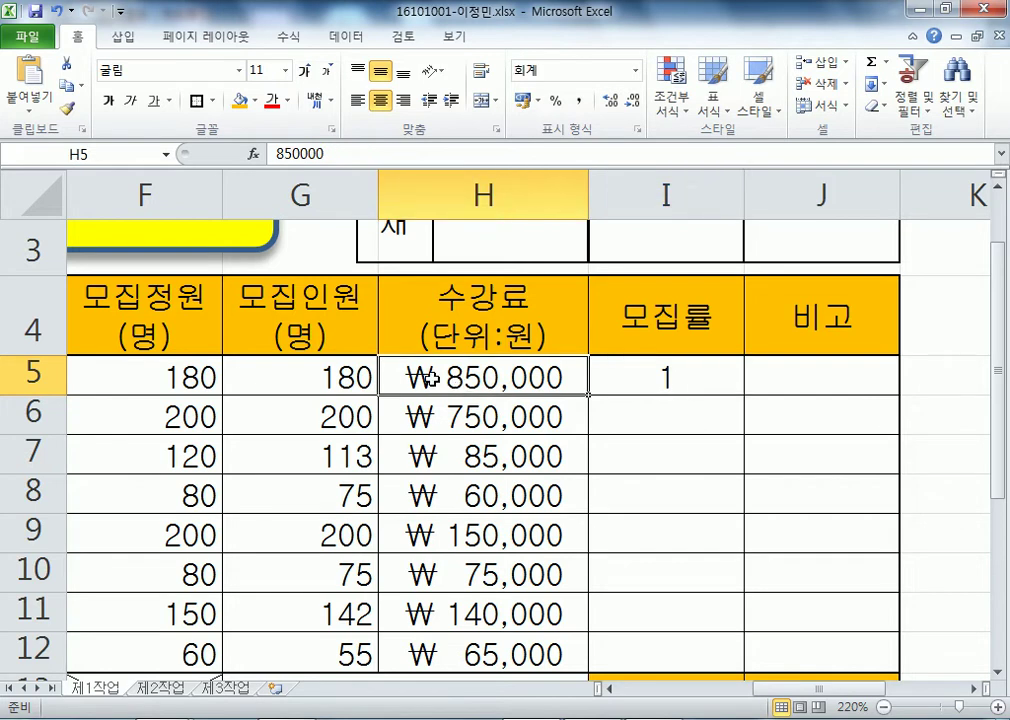
double_click(580, 377)
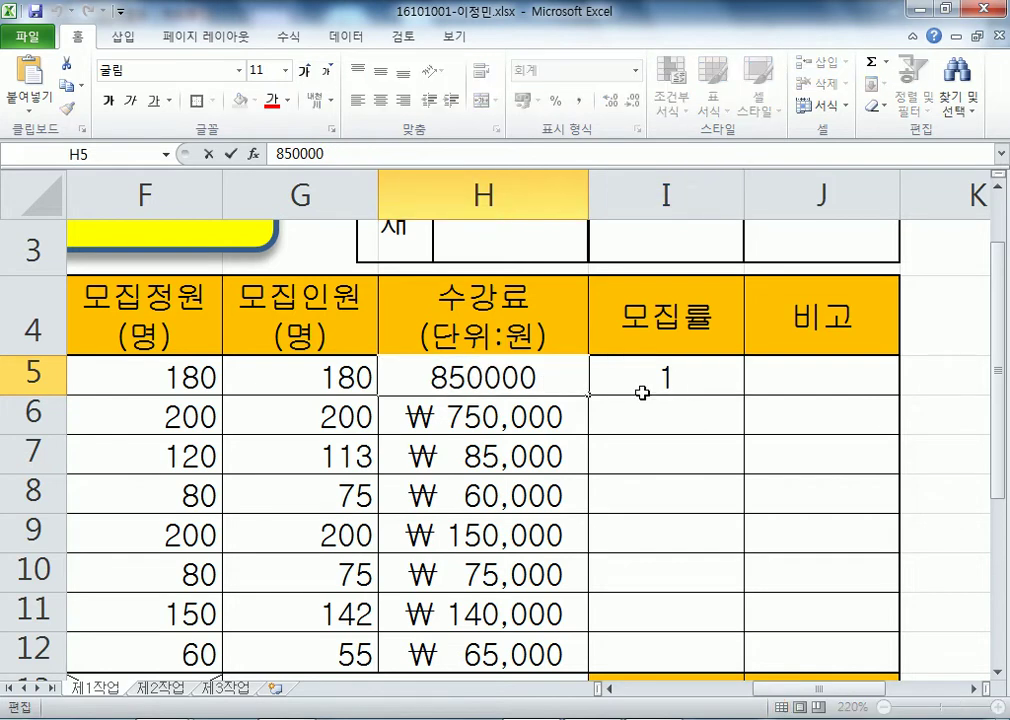
key(BackSpace)
key(Return)
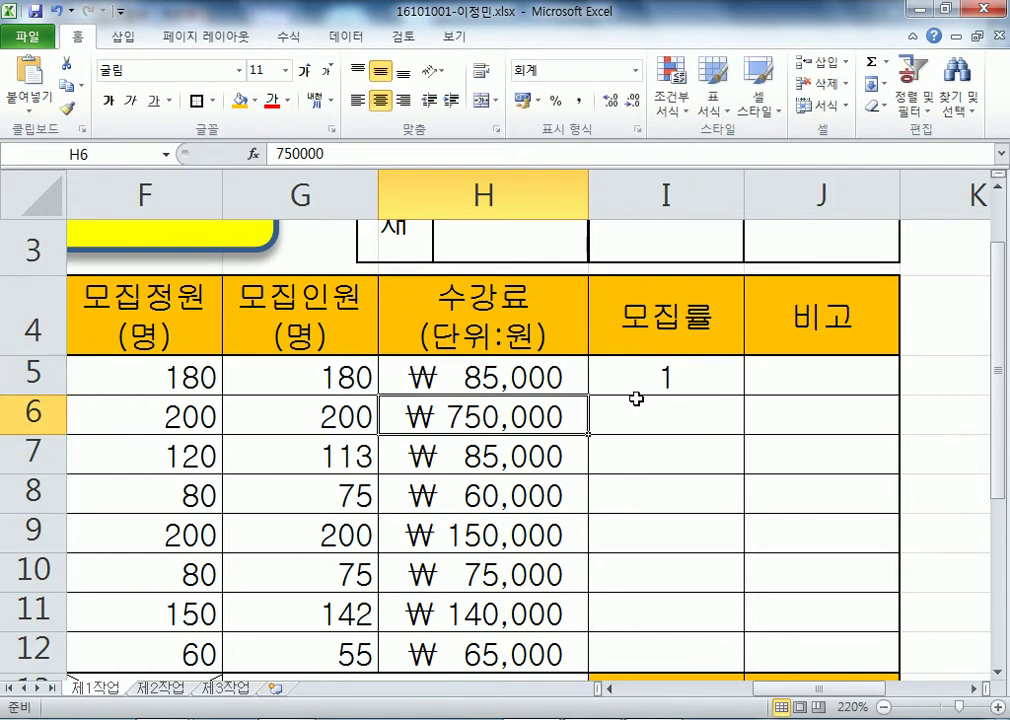
key(F2)
key(BackSpace)
key(Return)
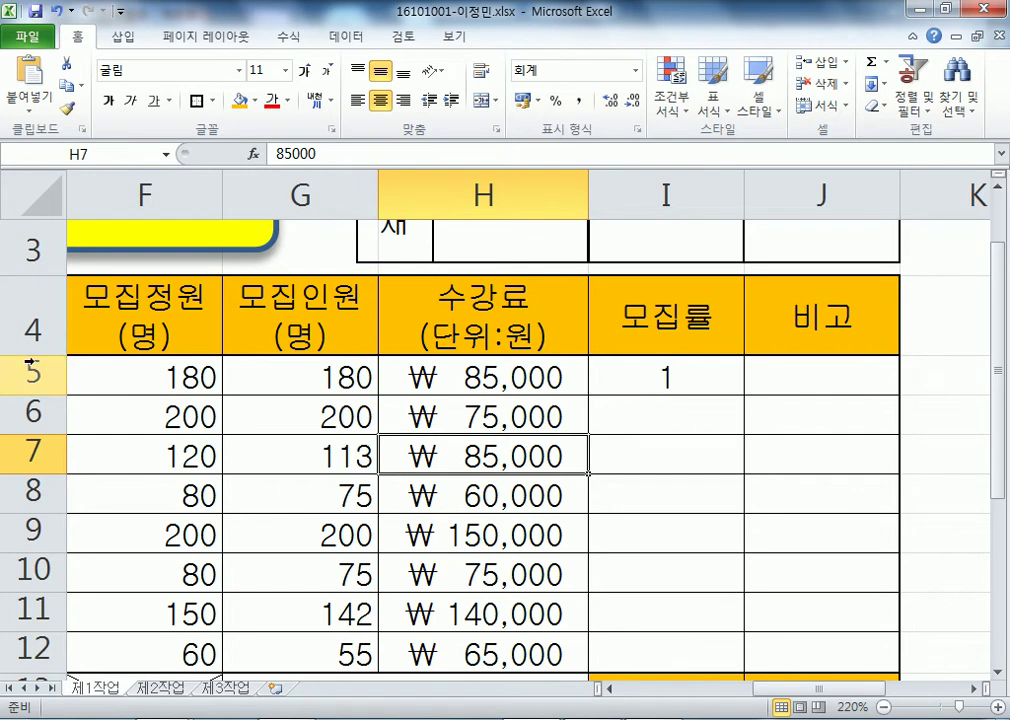
click(628, 376)
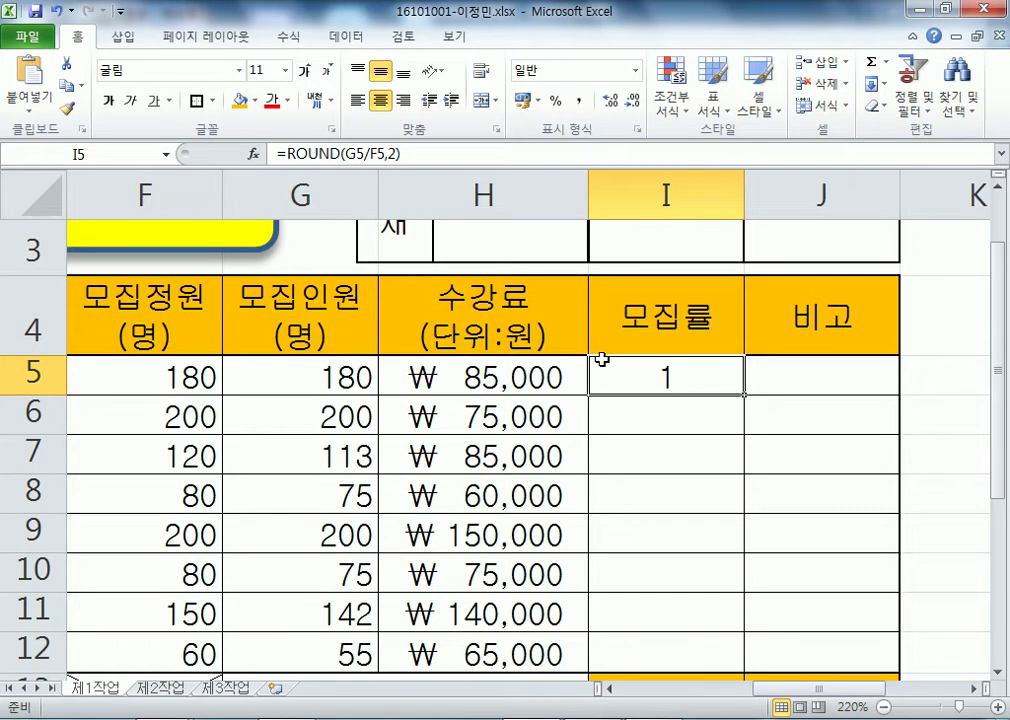
- Enter =ROUND(G6/F6,2) in I6, showing 1
click(697, 413)
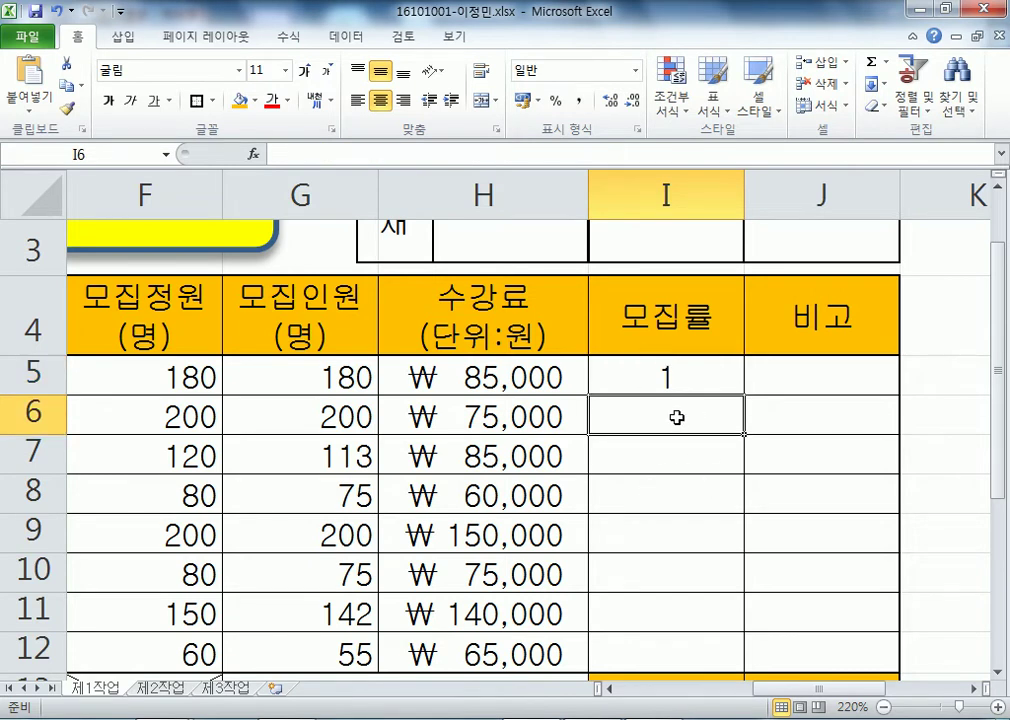
text(=RO)
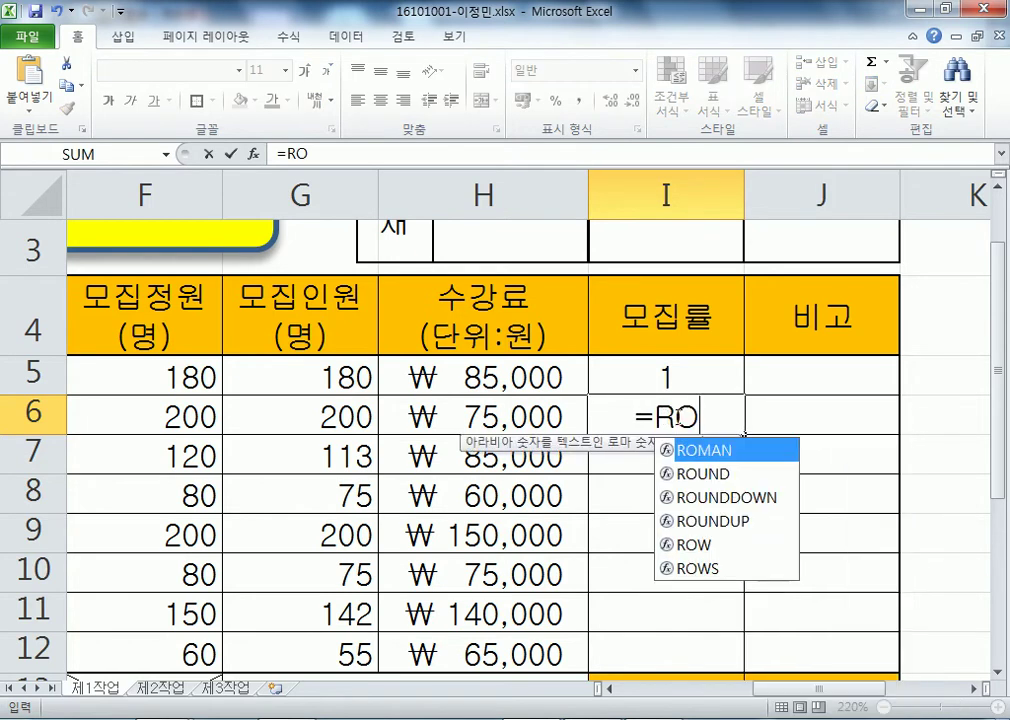
text(UND()
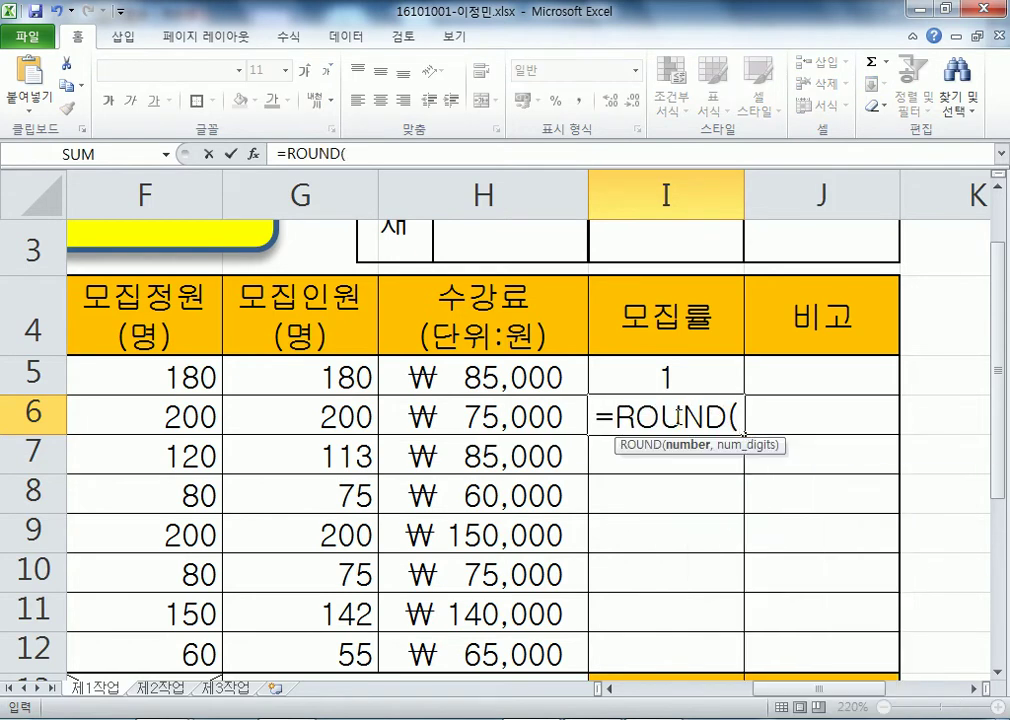
click(281, 403)
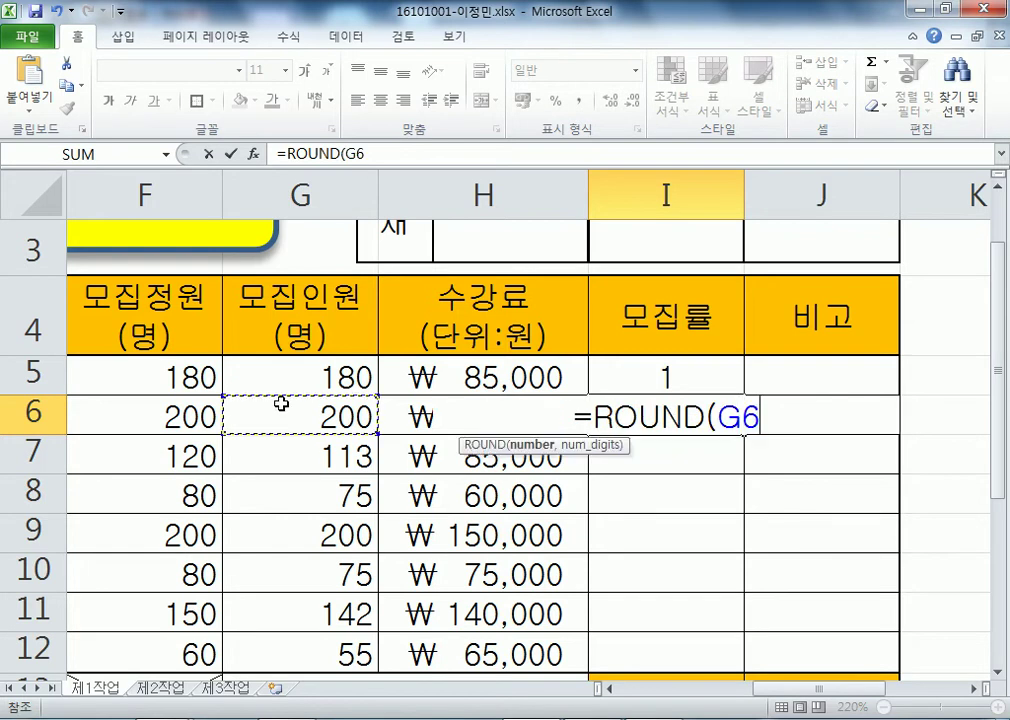
text(/)
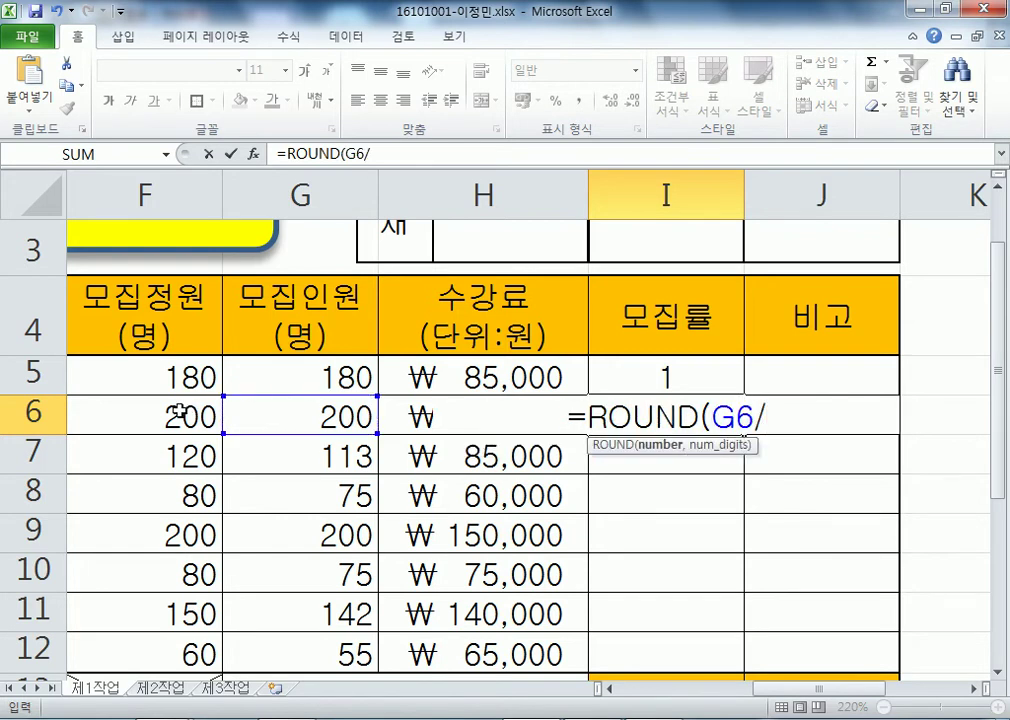
click(177, 413)
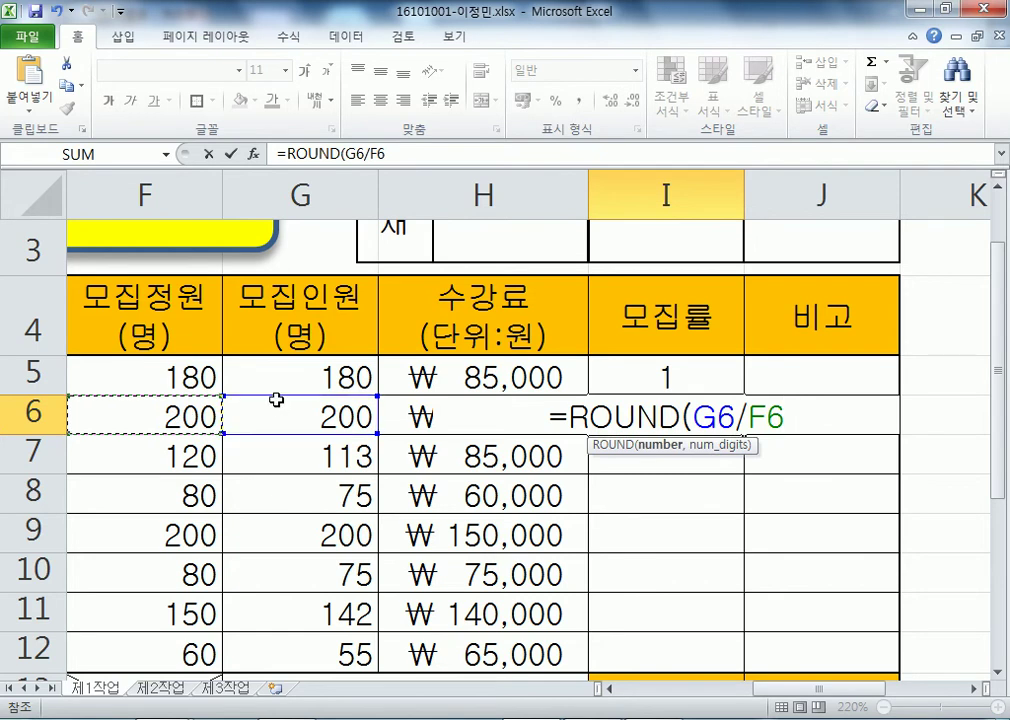
text(,2)
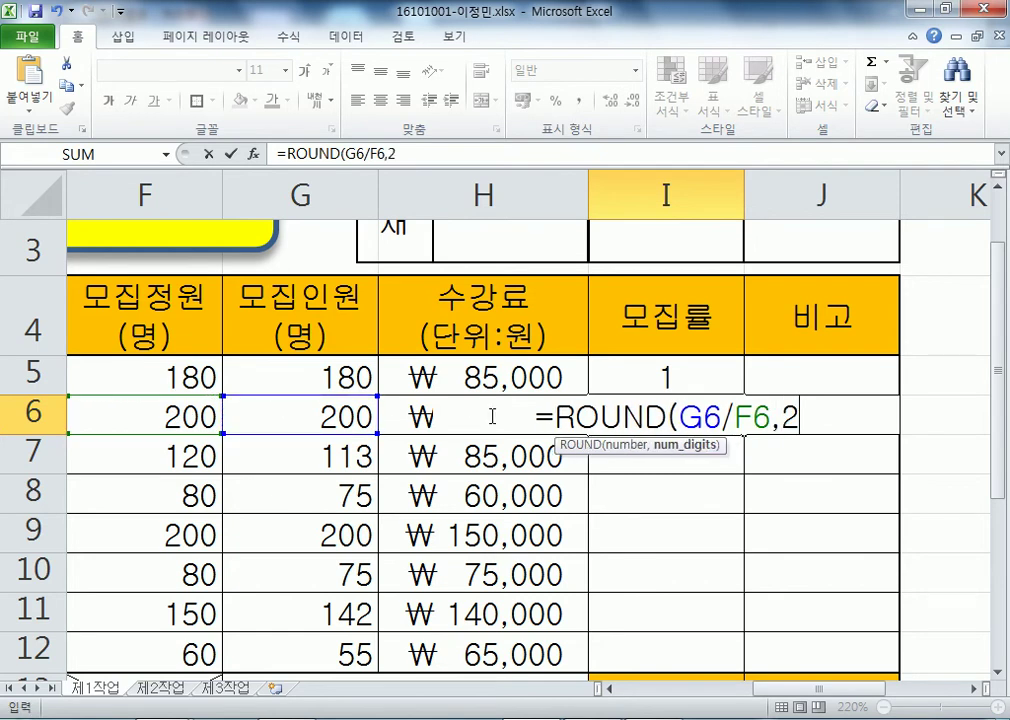
text())
scroll(913, 433, down, 1)
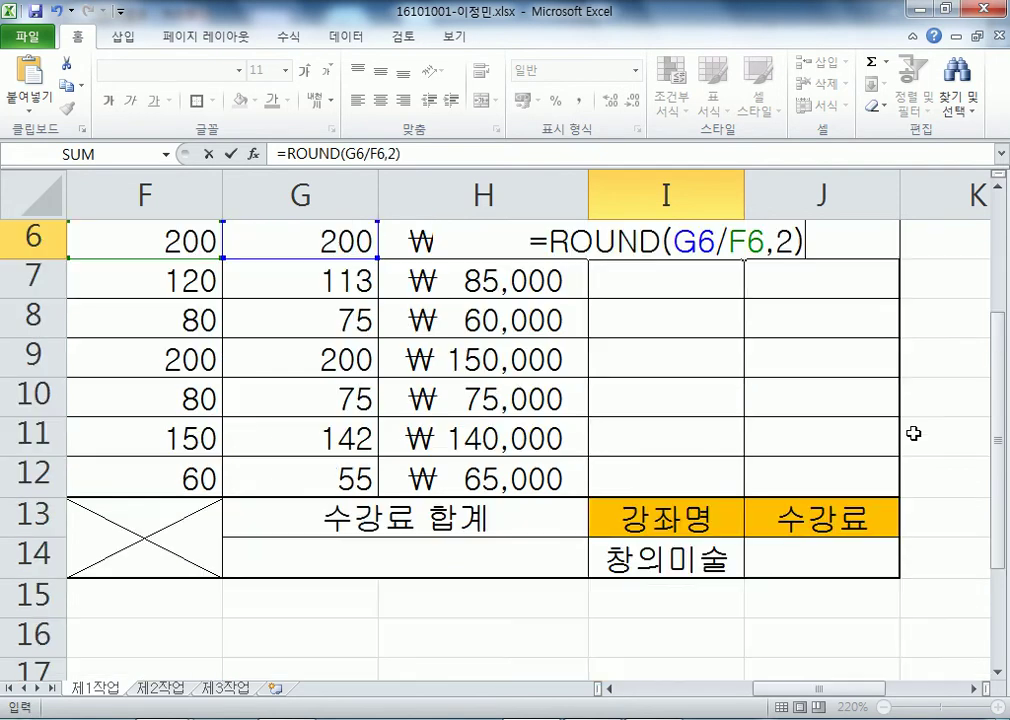
click(998, 190)
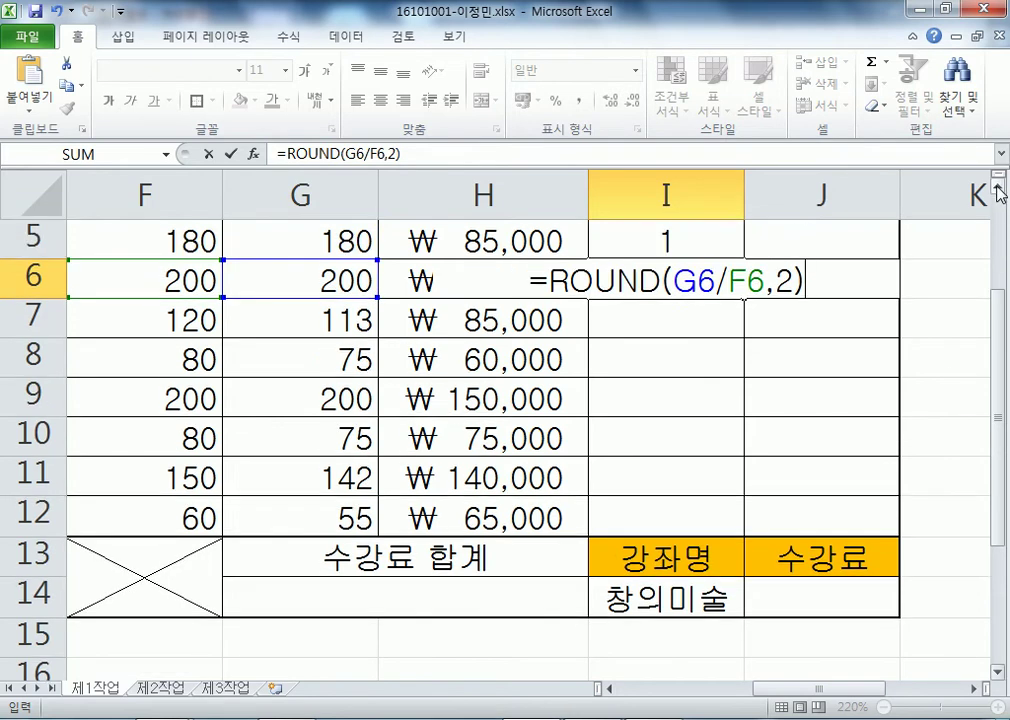
click(998, 190)
key(Return)
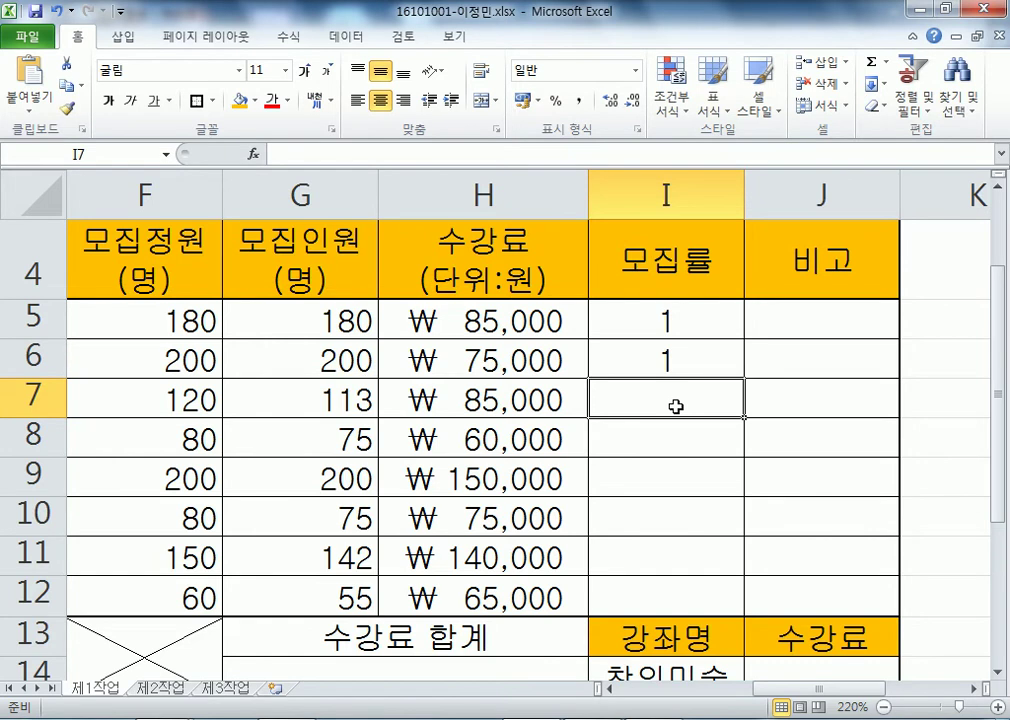
- Enter =ROUND(G7/F7,2) in I7, showing 0.94, then select I5:I12
text(=ROUN)
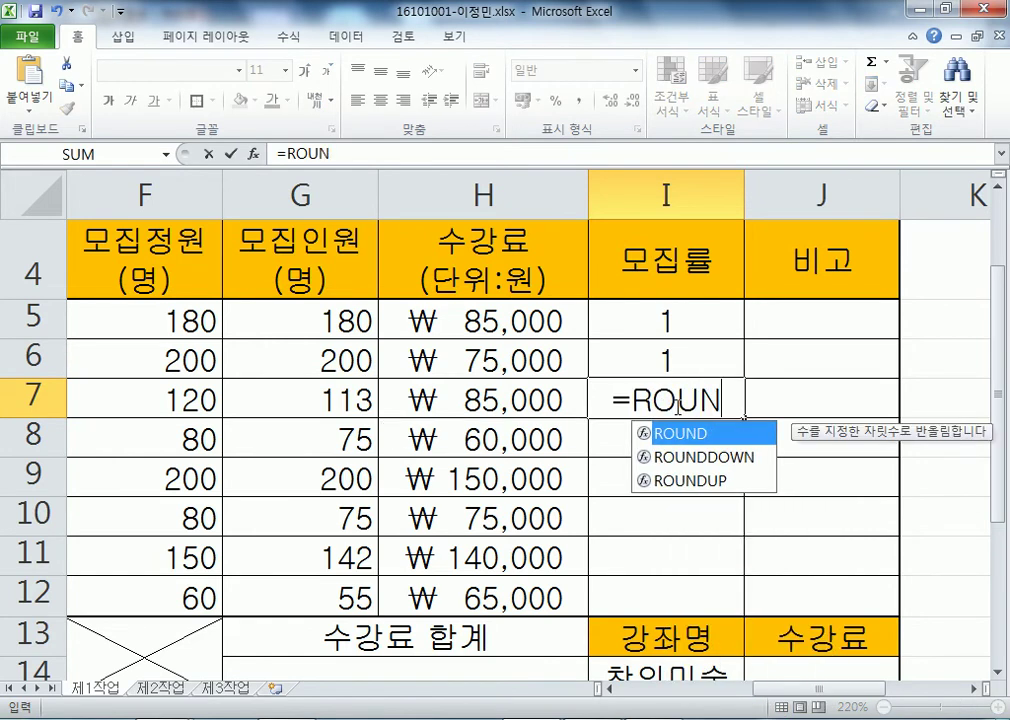
text(D()
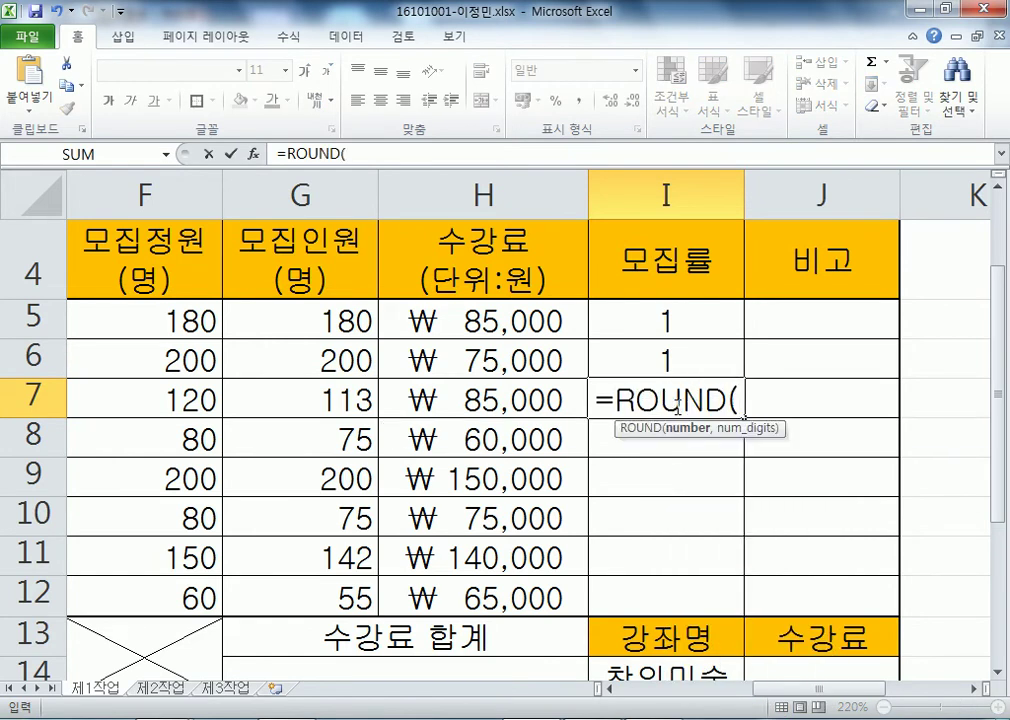
click(305, 397)
text(/)
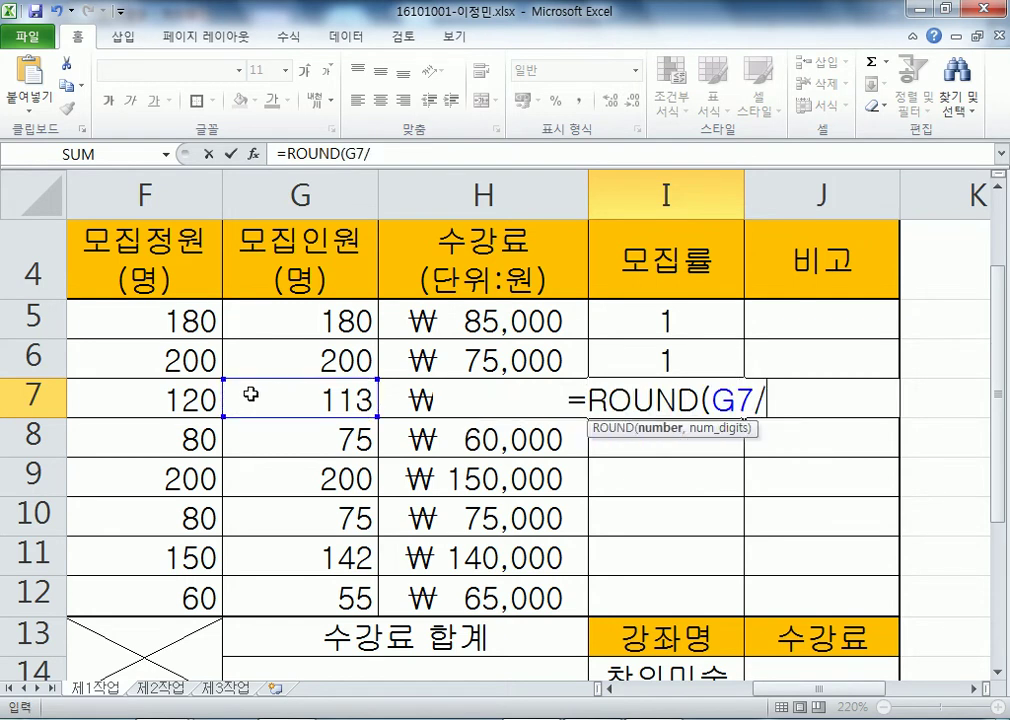
click(178, 398)
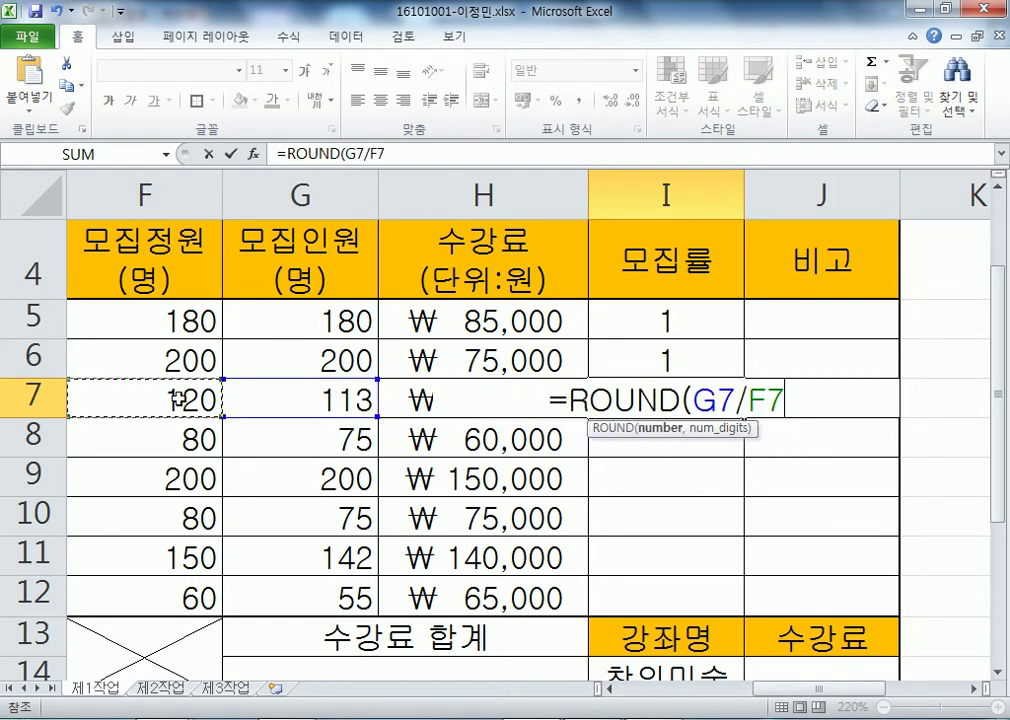
text(M2)
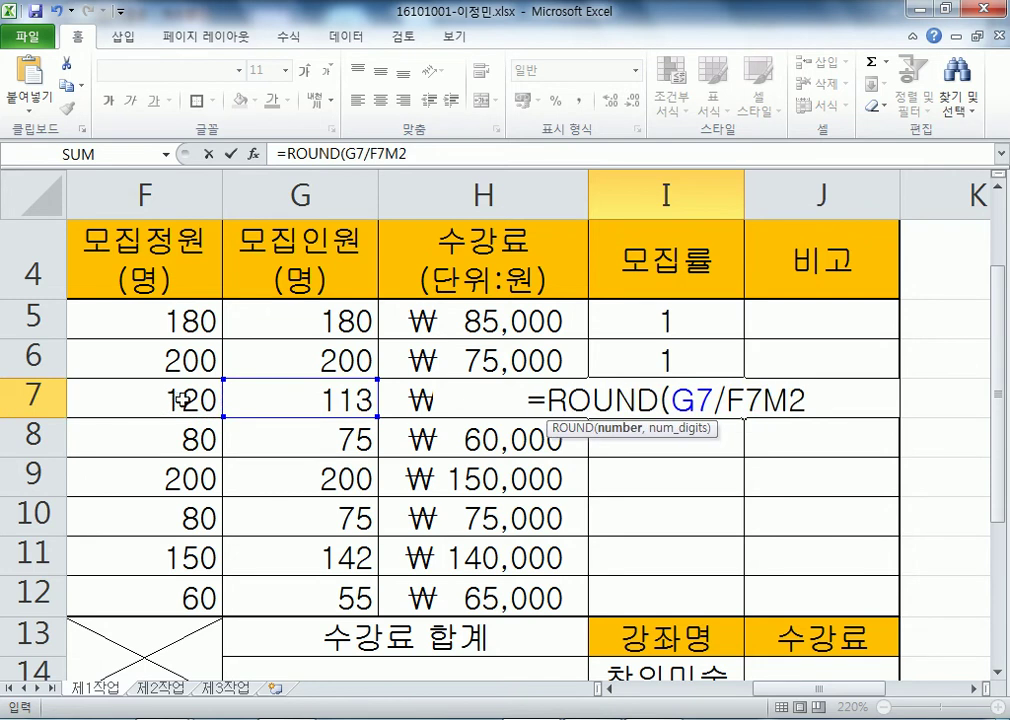
key(BackSpace)
key(BackSpace)
text(,2()
key(BackSpace)
text())
key(Return)
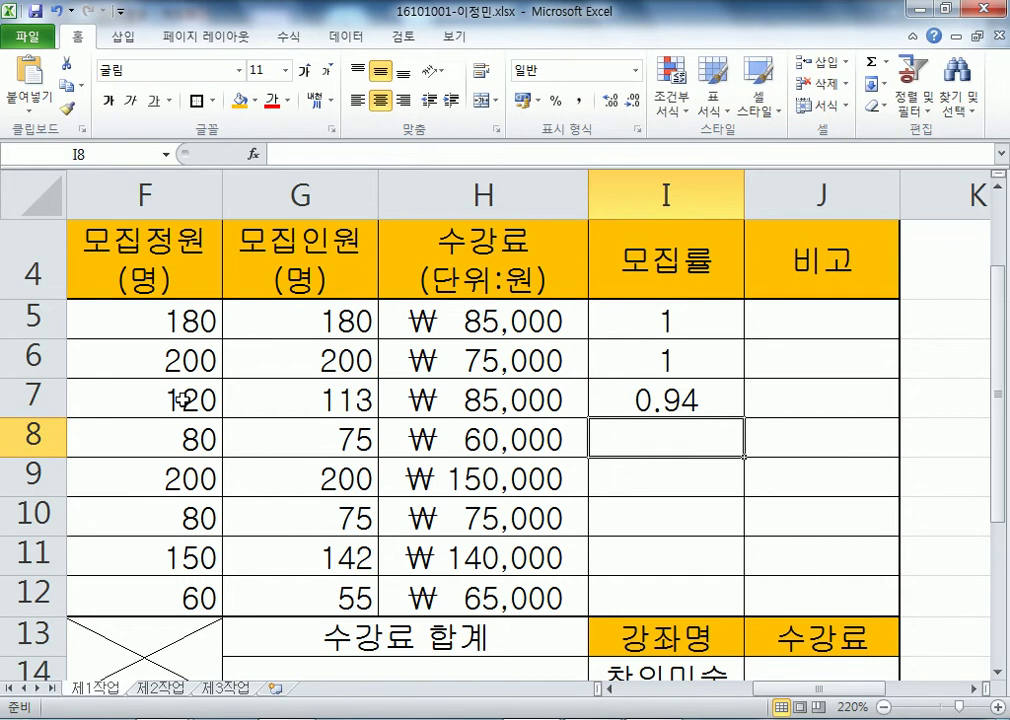
key(Up)
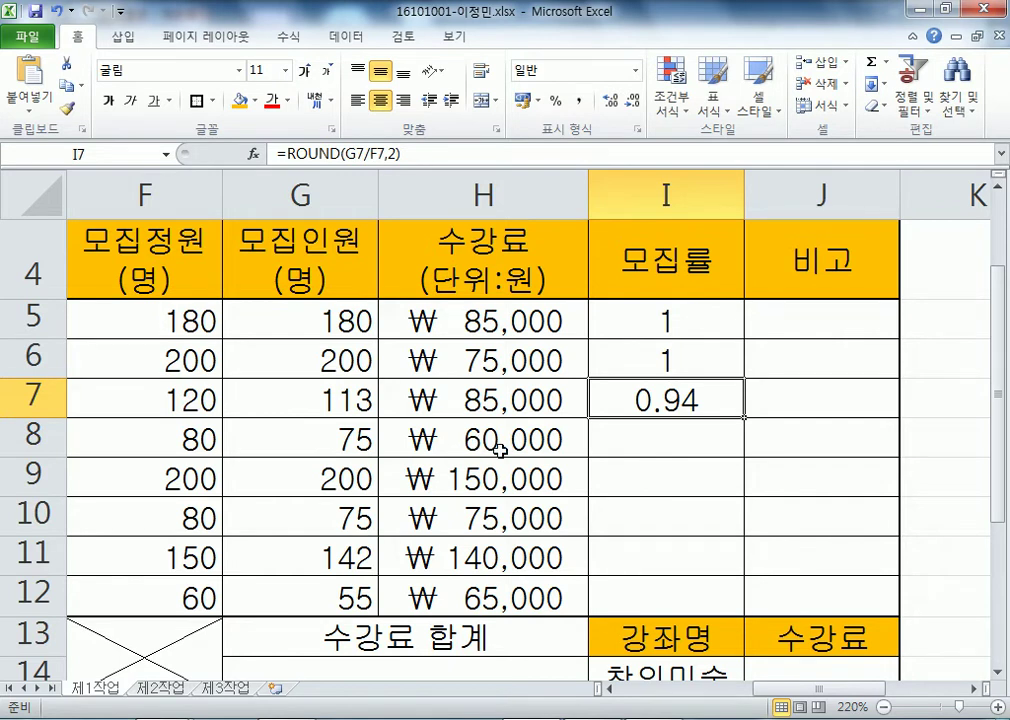
drag(631, 330, 688, 590)
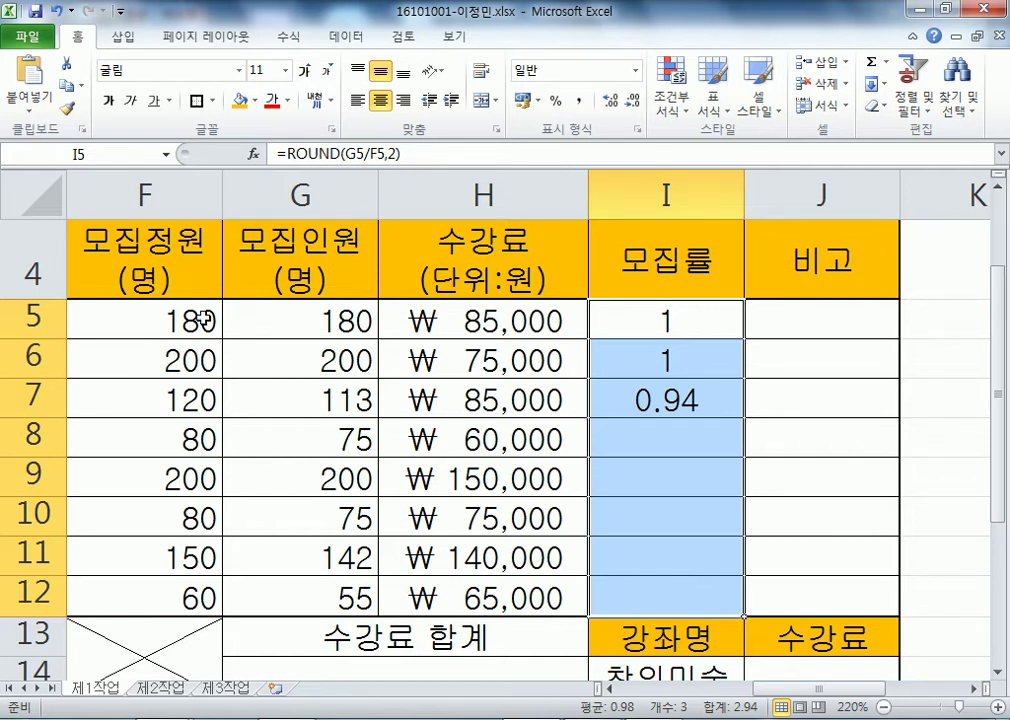
- Delete the formulas in I6 and I7, keeping only I5's formula
click(723, 328)
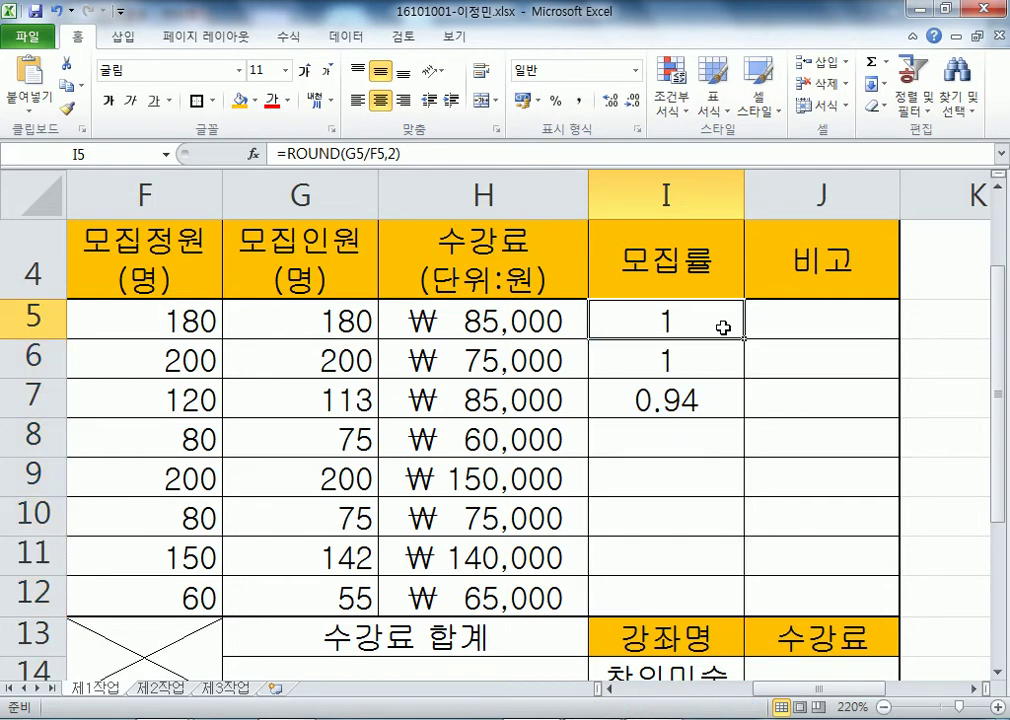
drag(712, 350, 699, 413)
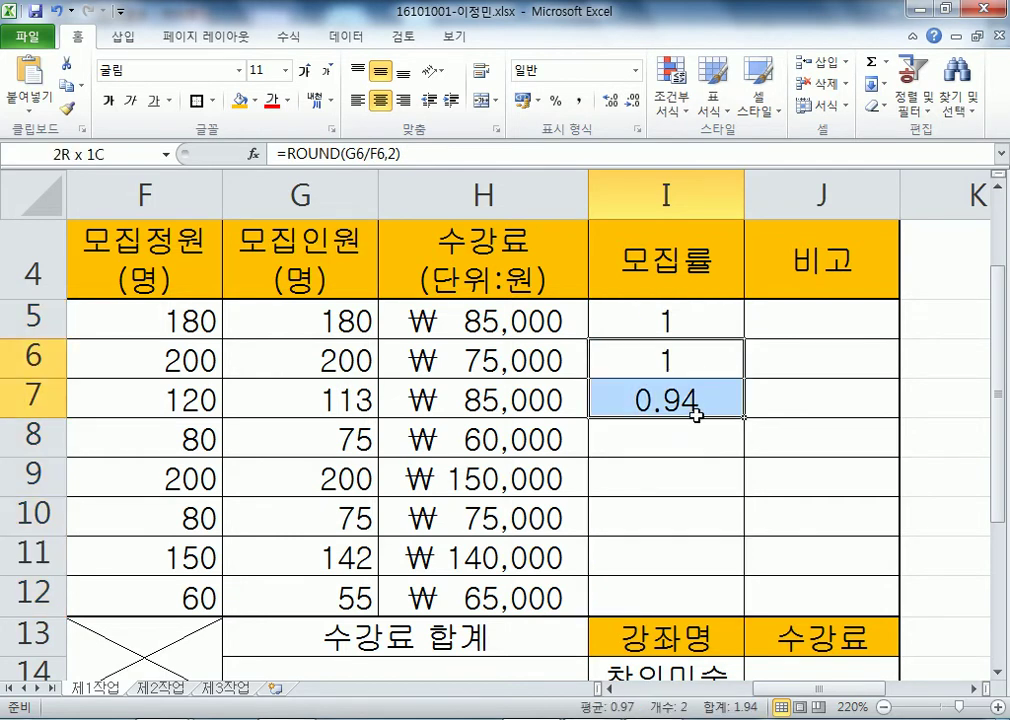
key(Delete)
click(708, 331)
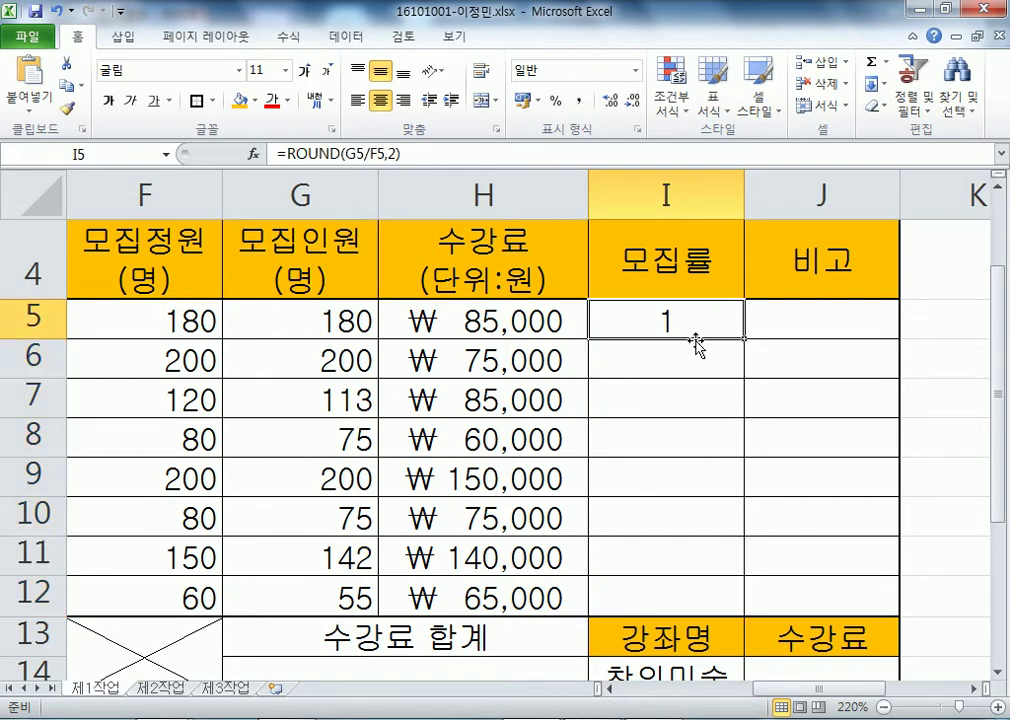
drag(676, 358, 656, 584)
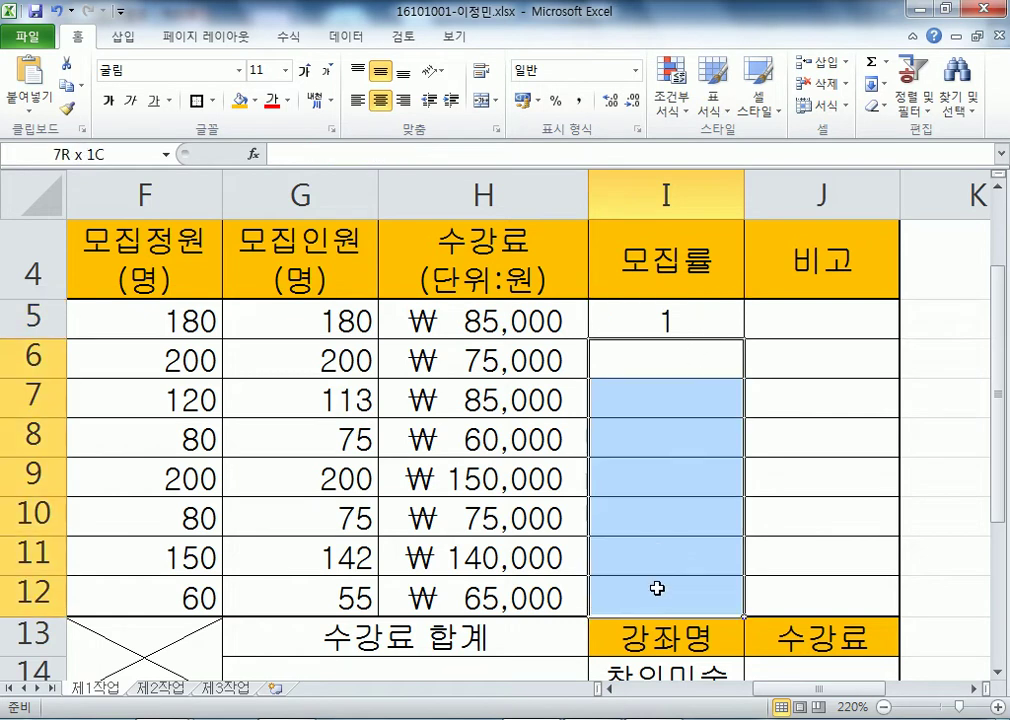
click(626, 308)
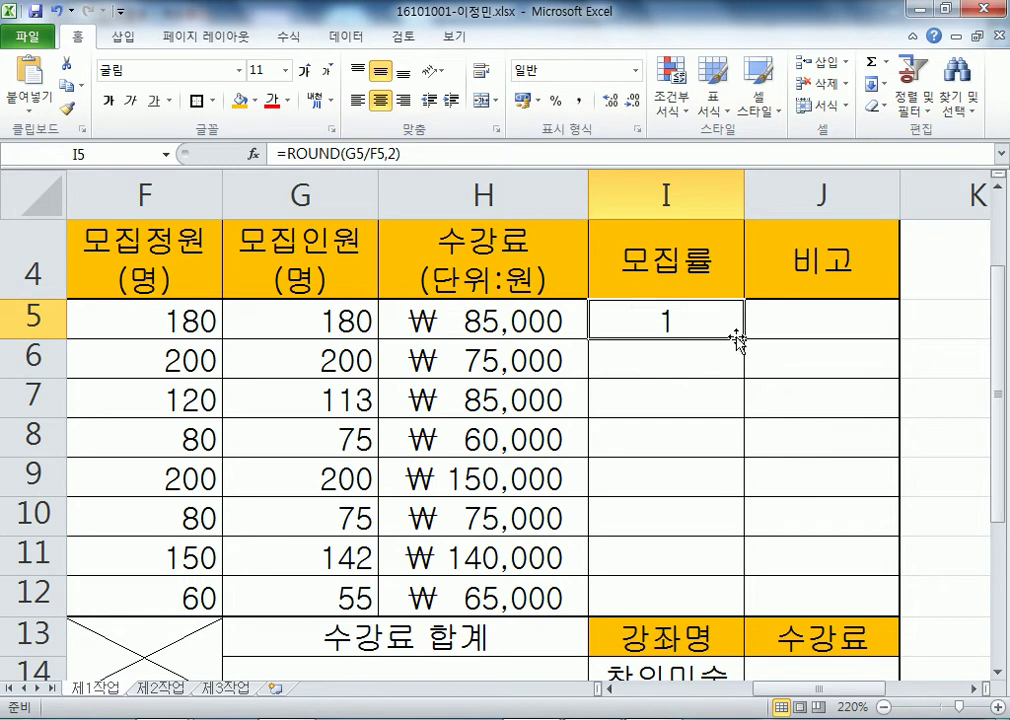
- Reopen and recommit I5's =ROUND(G5/F5,2) formula a few times to check it
double_click(642, 318)
key(Escape)
click(689, 342)
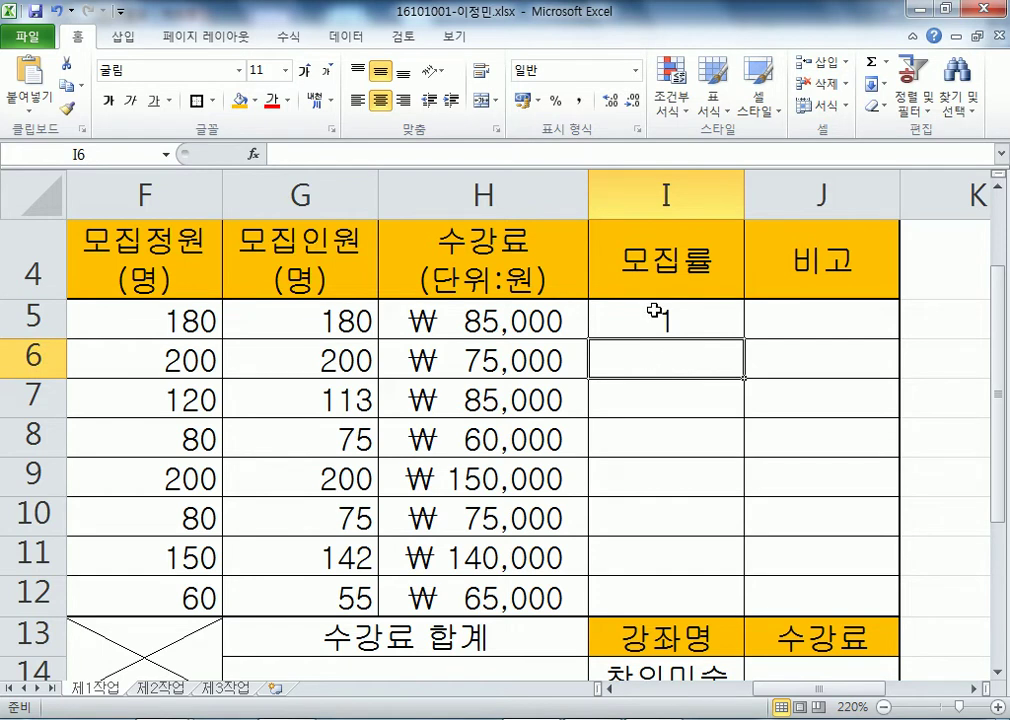
double_click(654, 317)
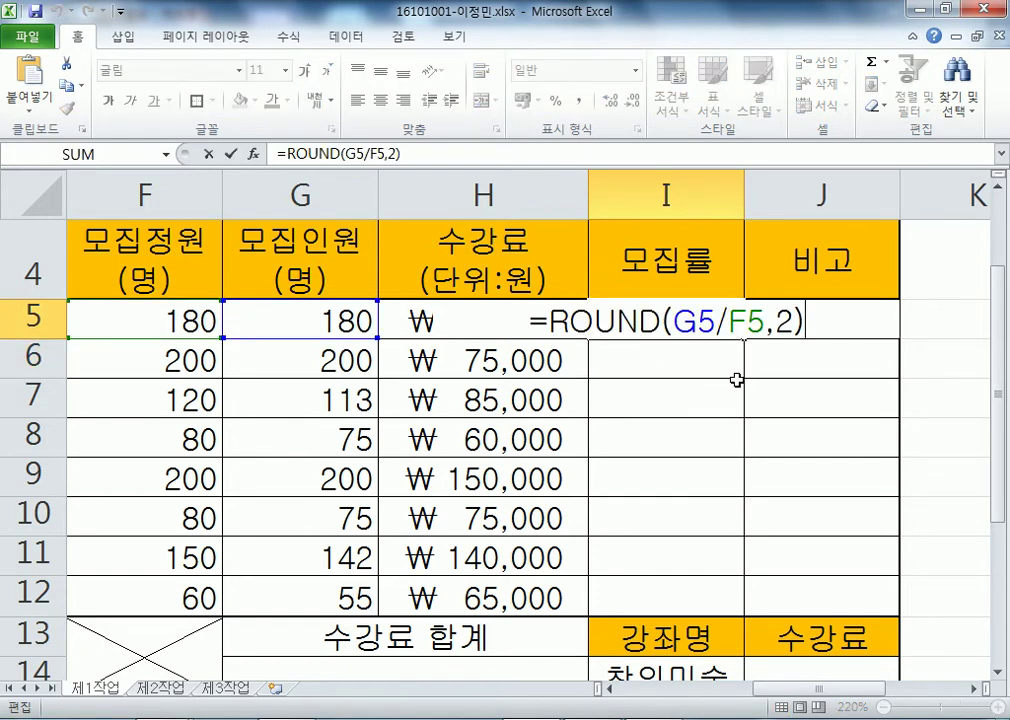
key(Return)
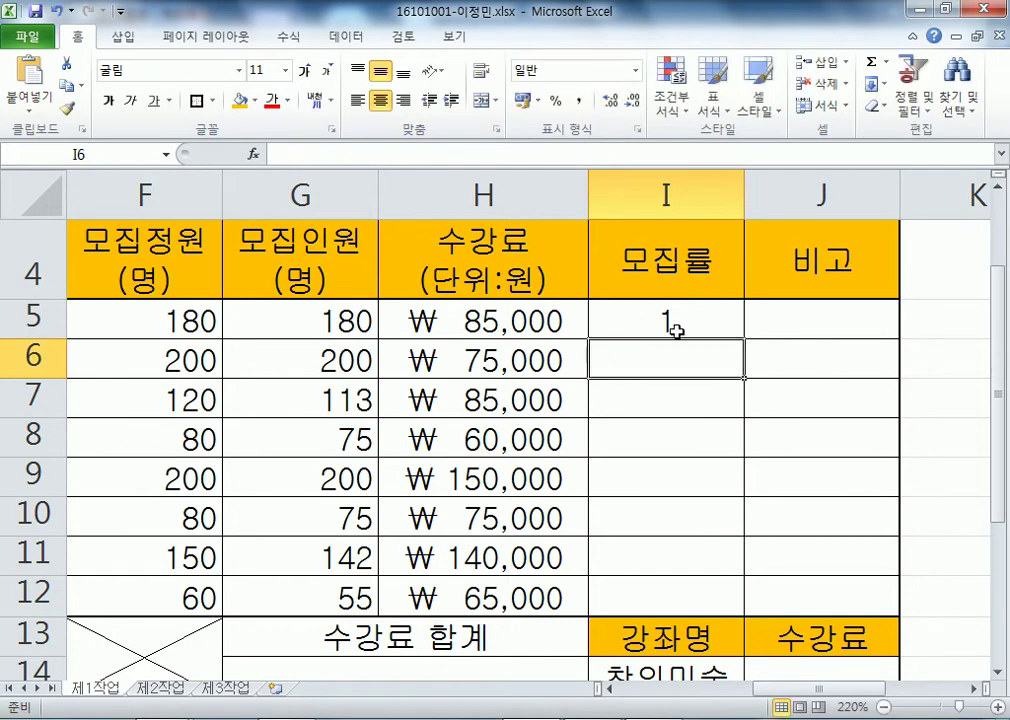
click(677, 321)
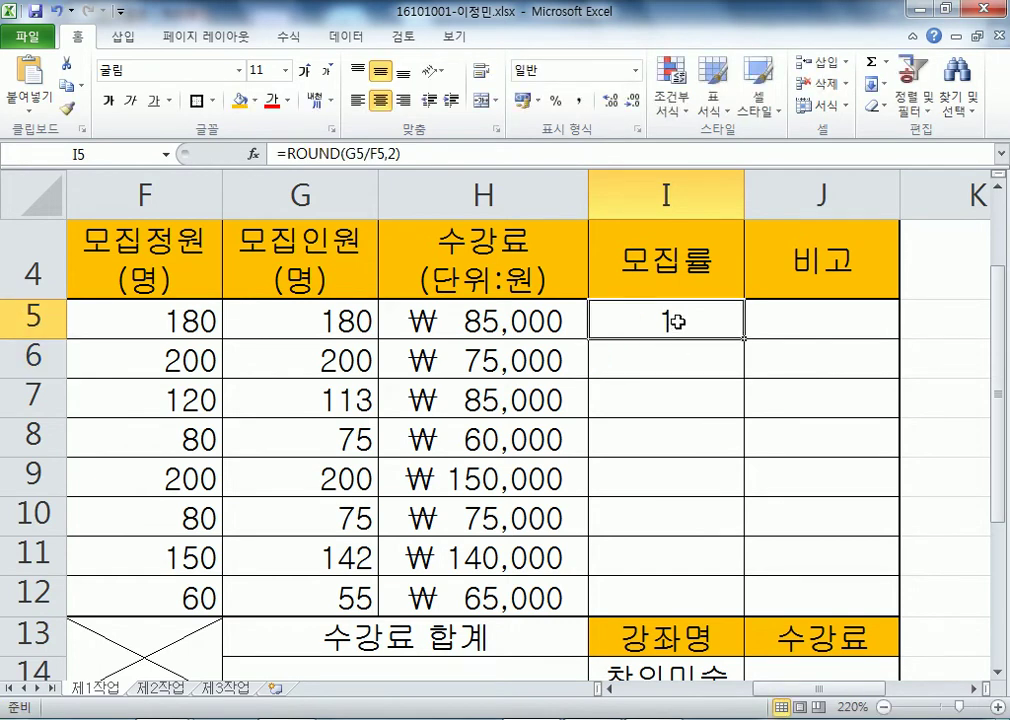
click(645, 365)
click(647, 318)
key(F2)
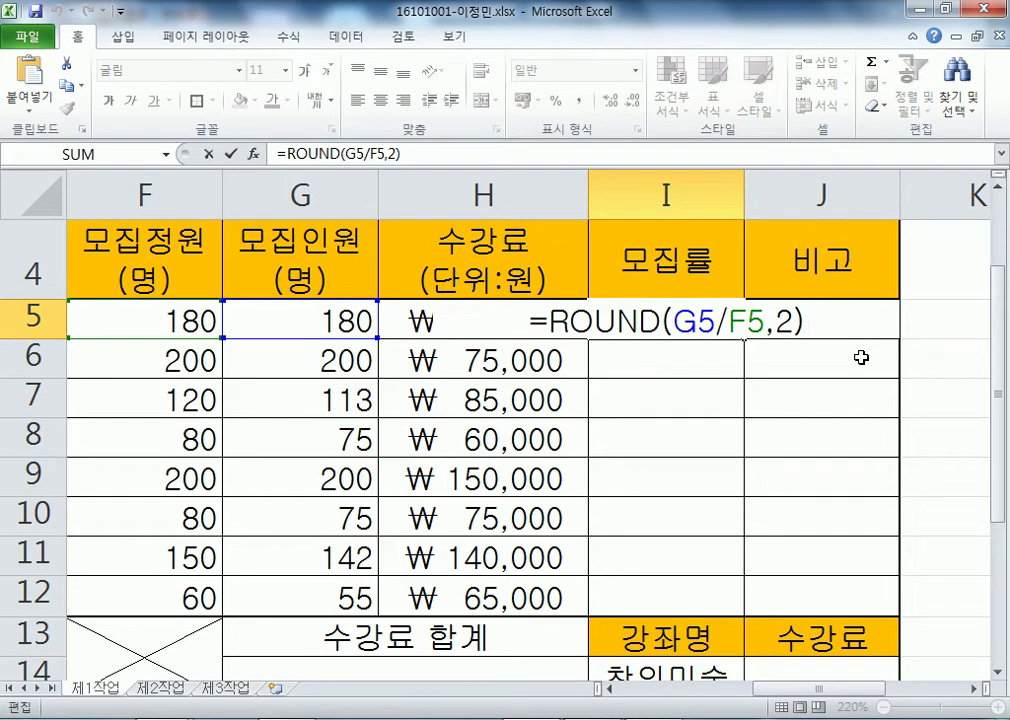
key(Return)
click(724, 316)
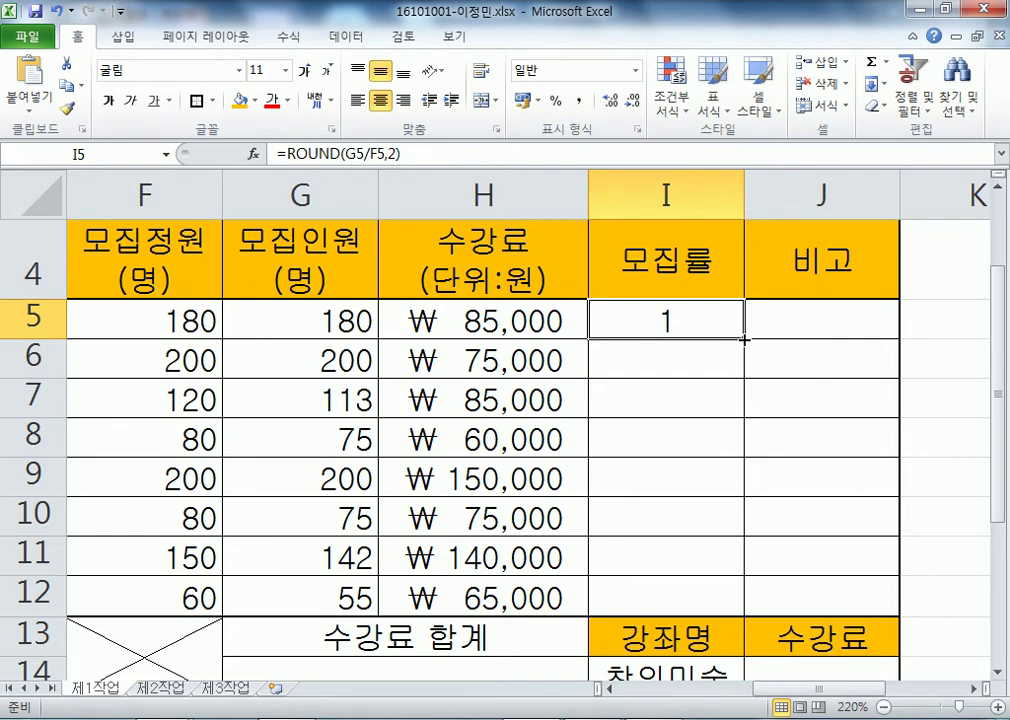
- Click through empty cells below the table, then reselect I5
scroll(746, 393, down, 9)
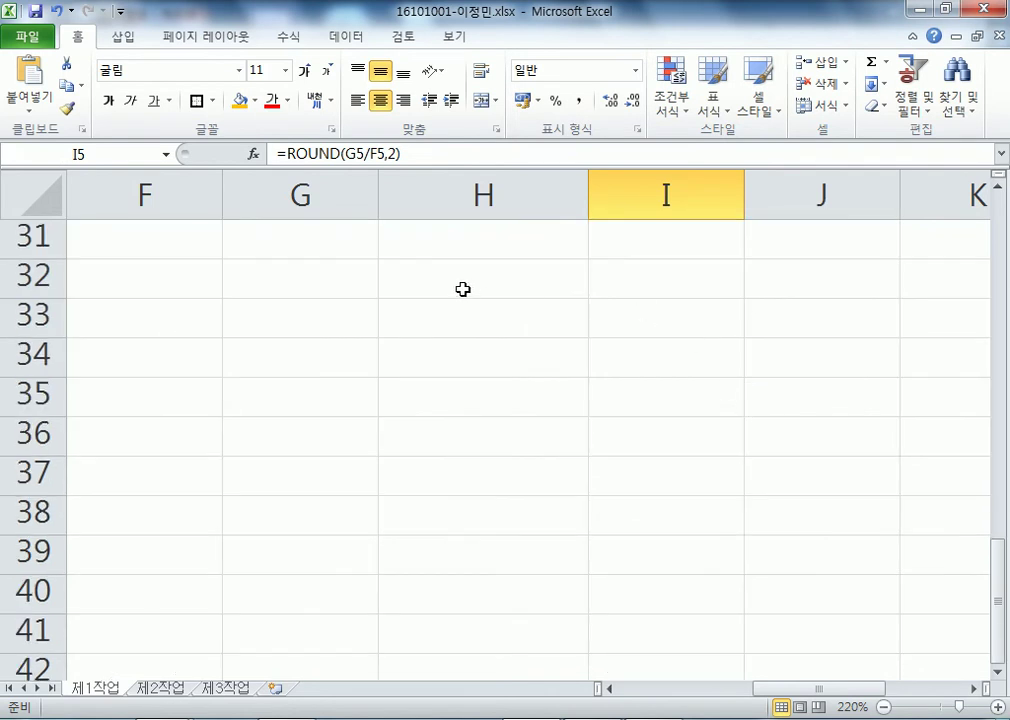
drag(469, 289, 700, 427)
click(311, 287)
click(575, 290)
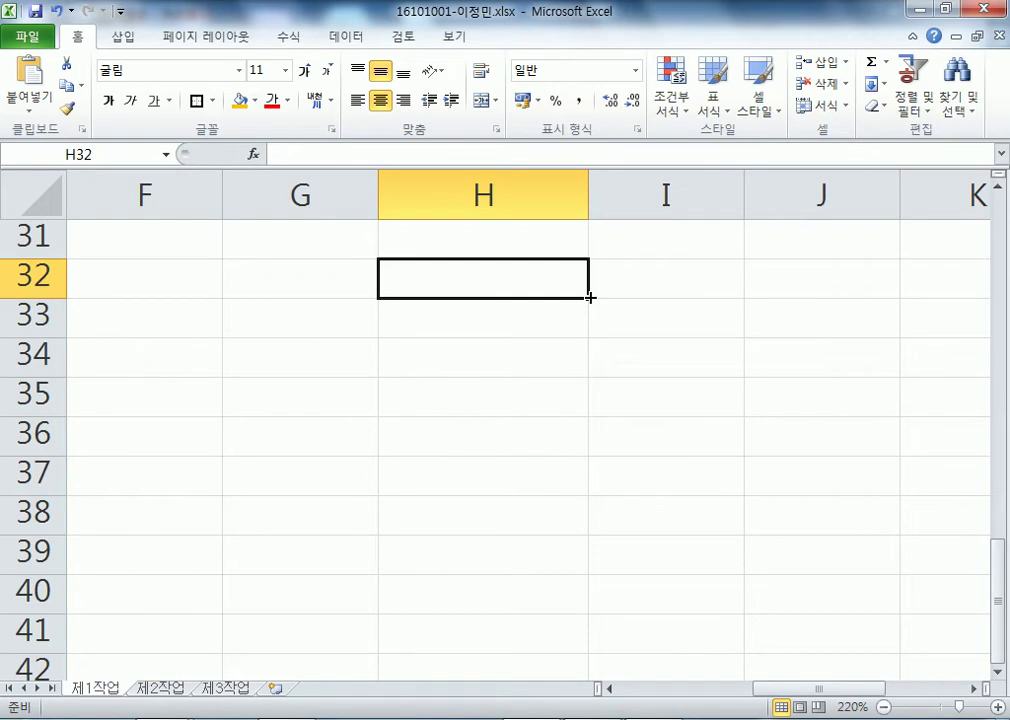
click(557, 327)
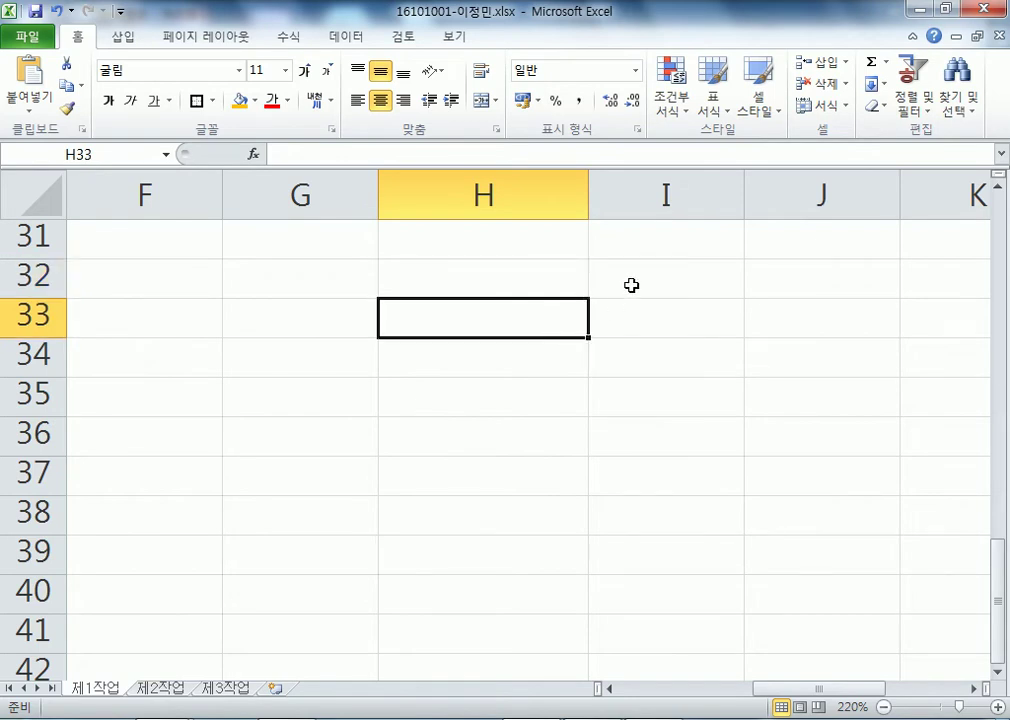
click(722, 295)
scroll(744, 343, up, 10)
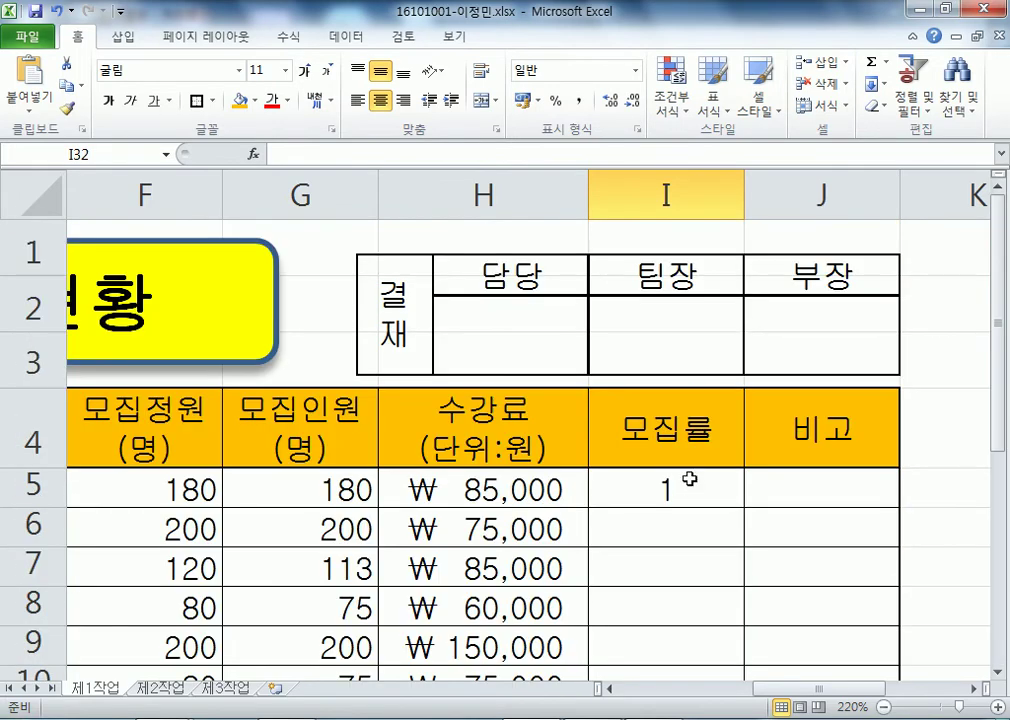
click(688, 484)
scroll(958, 491, down, 2)
scroll(832, 379, up, 1)
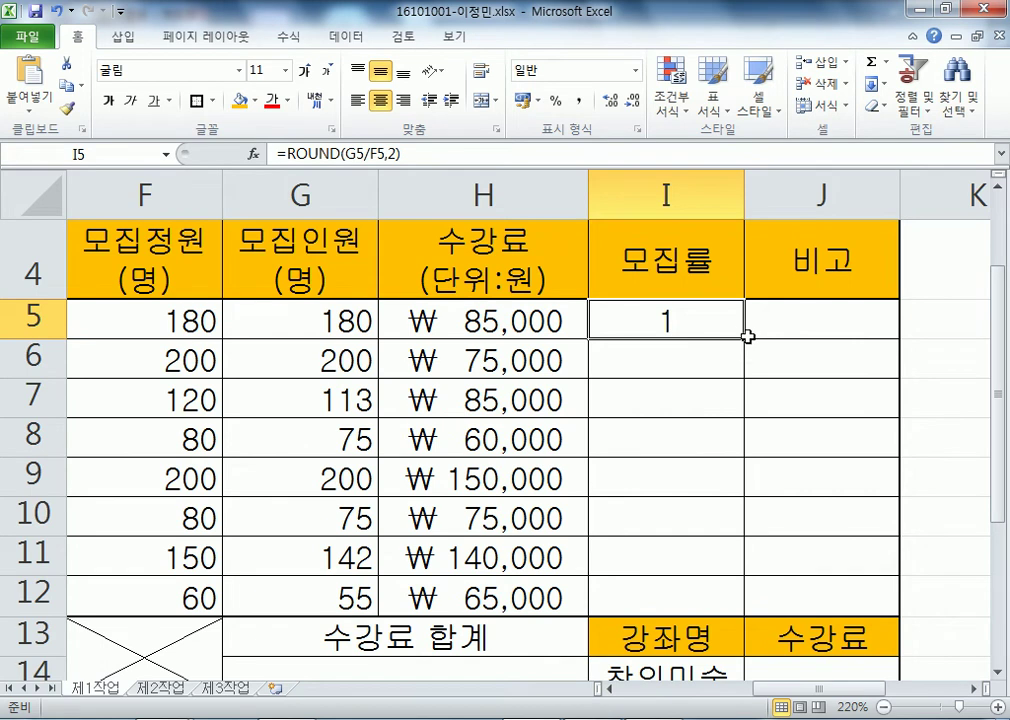
- Fill I5's formula down to I12 and right-align it, then undo both changes
drag(743, 340, 744, 614)
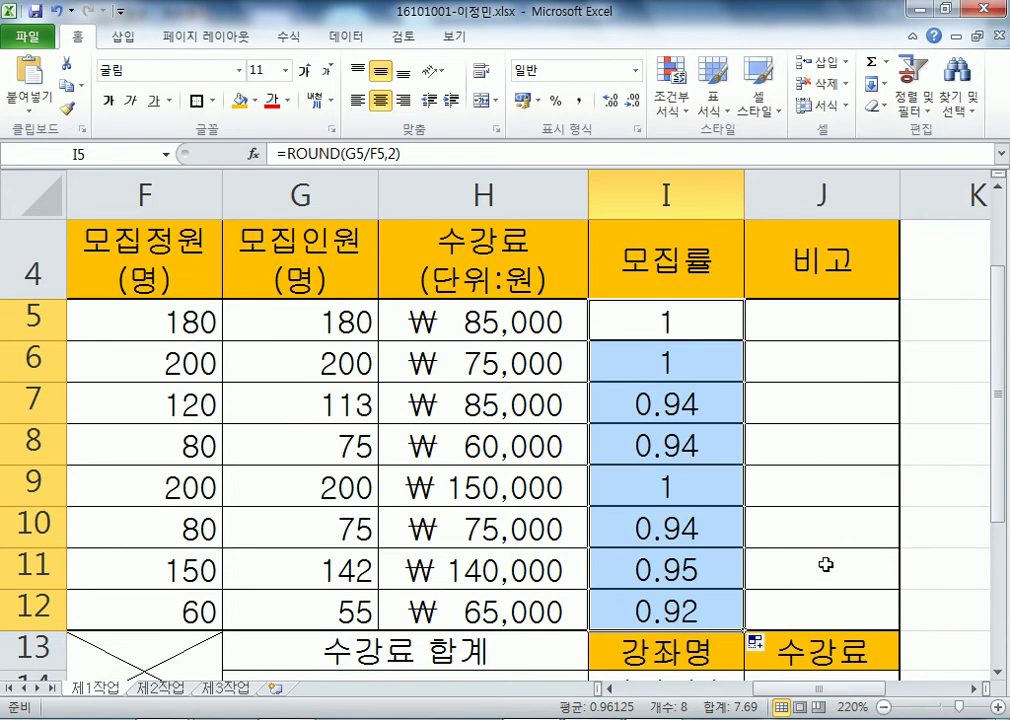
scroll(837, 422, down, 1)
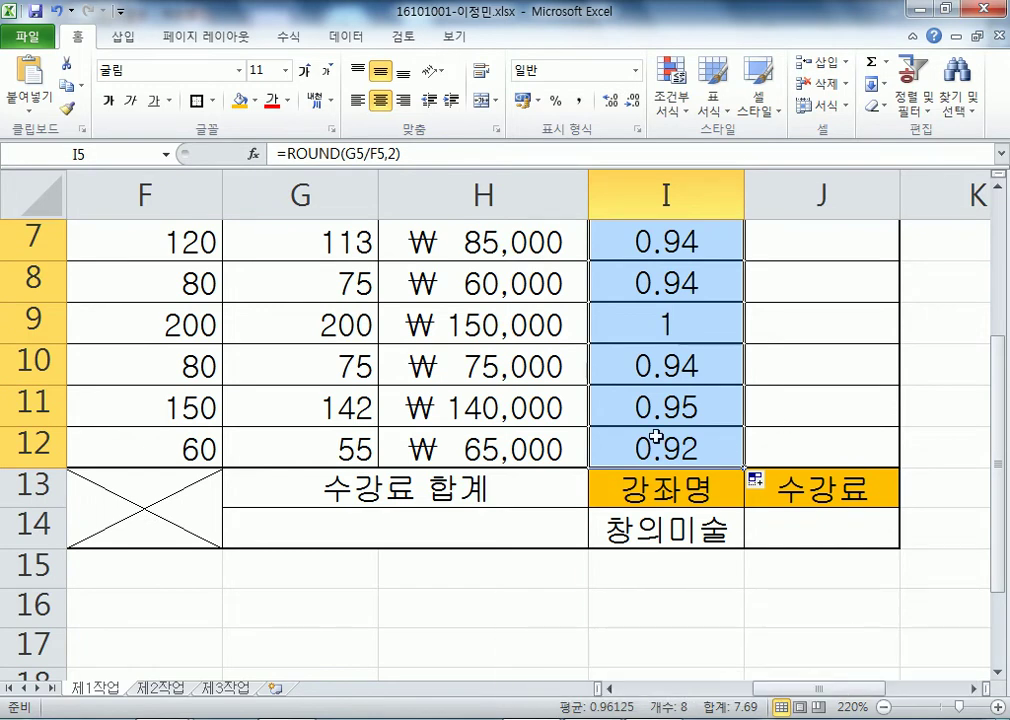
click(403, 100)
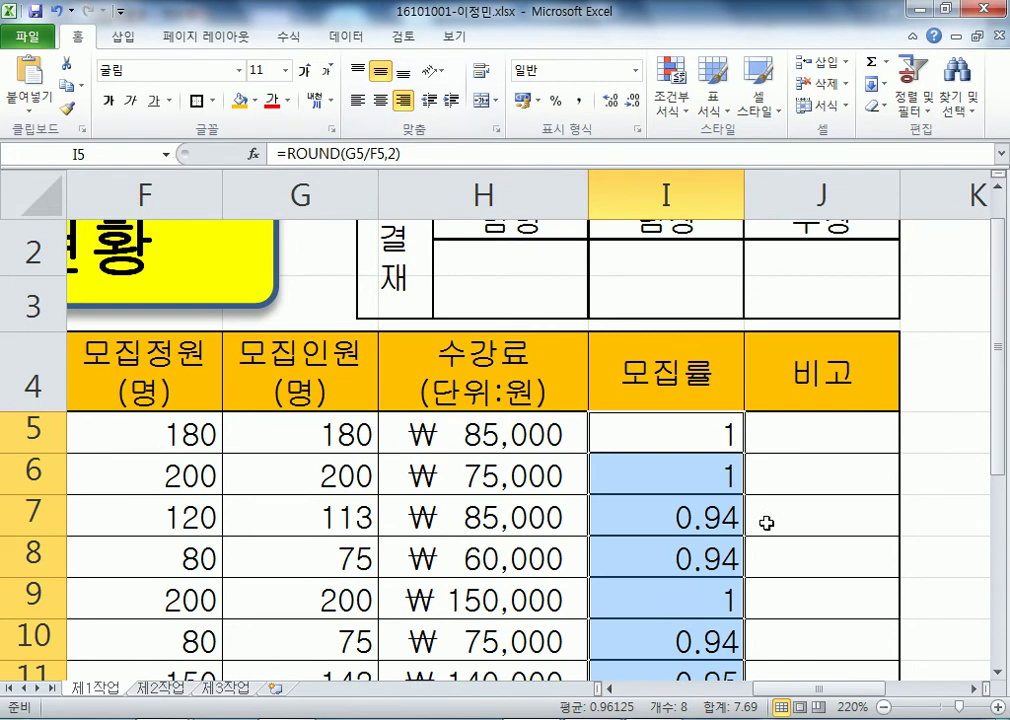
scroll(730, 545, down, 2)
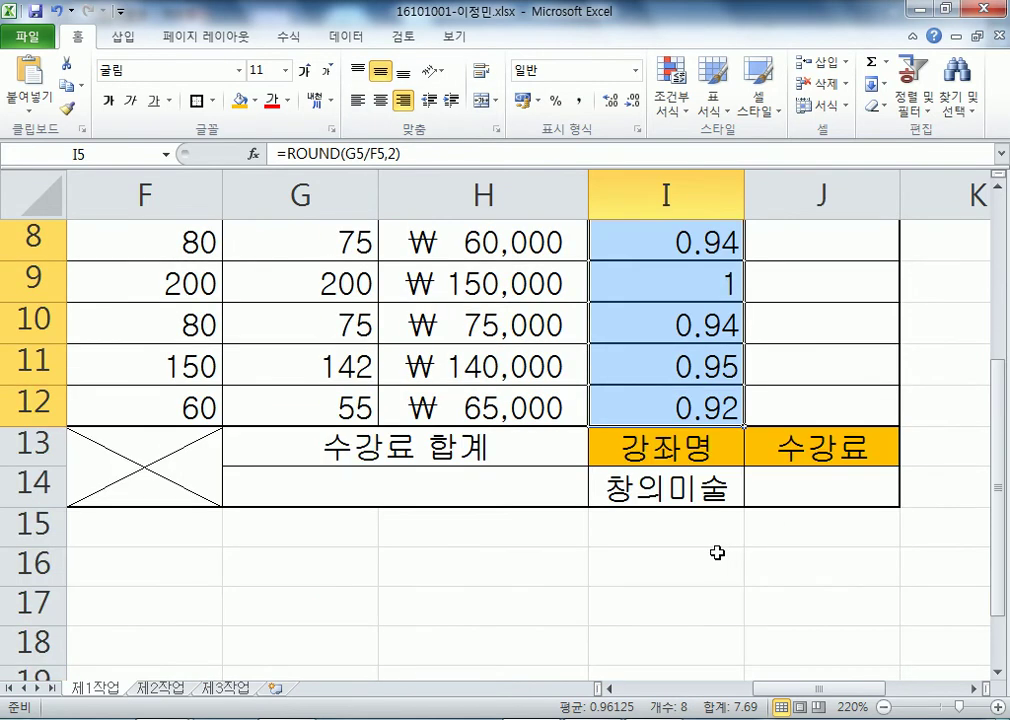
scroll(721, 550, up, 1)
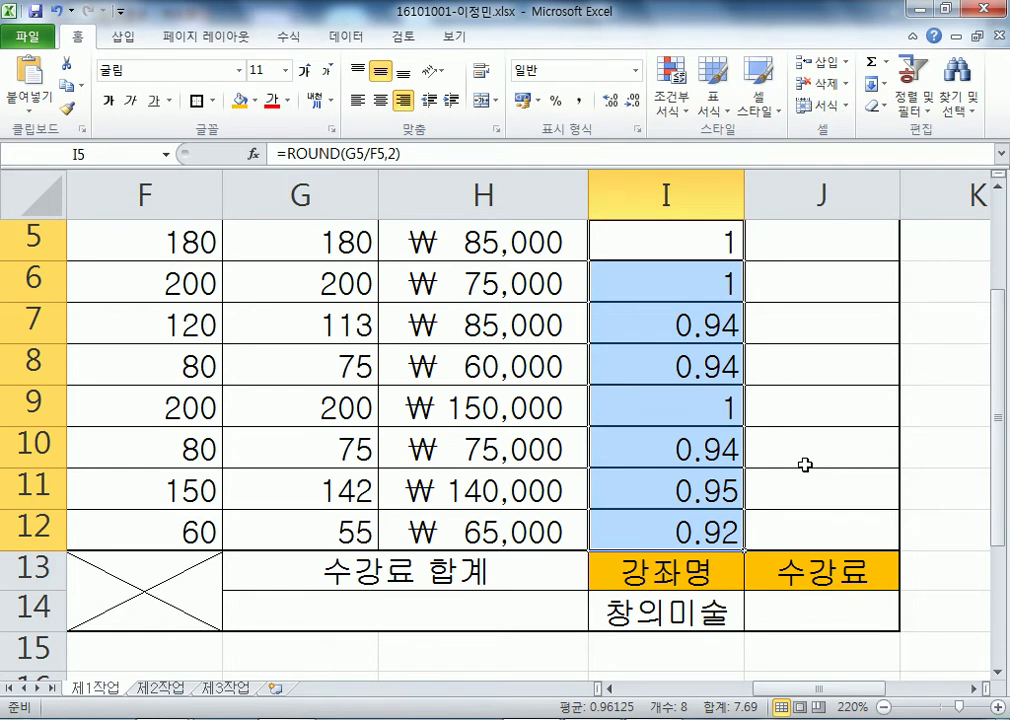
key(ctrl+z)
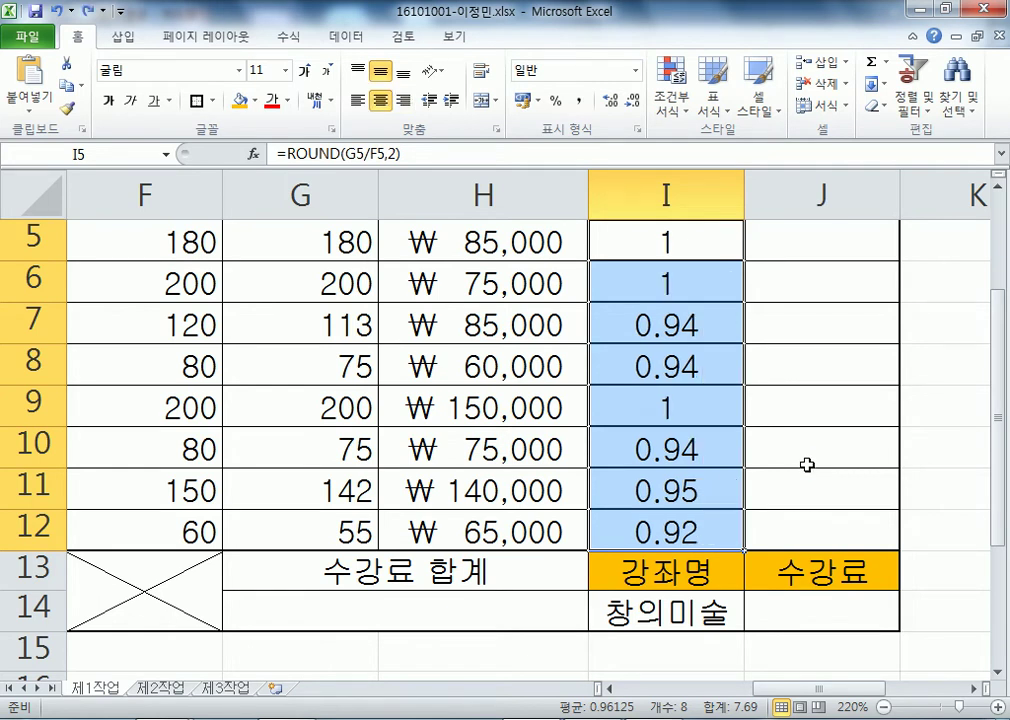
key(ctrl+z)
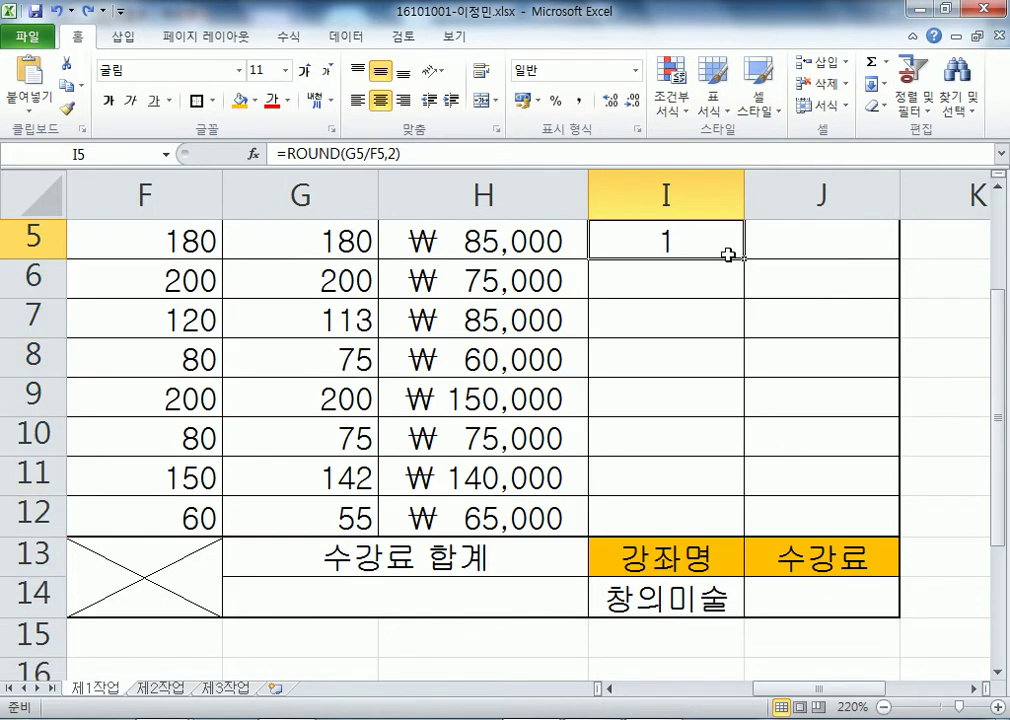
- Right-align I5 alone, refill down to I12, then undo the fill
click(403, 100)
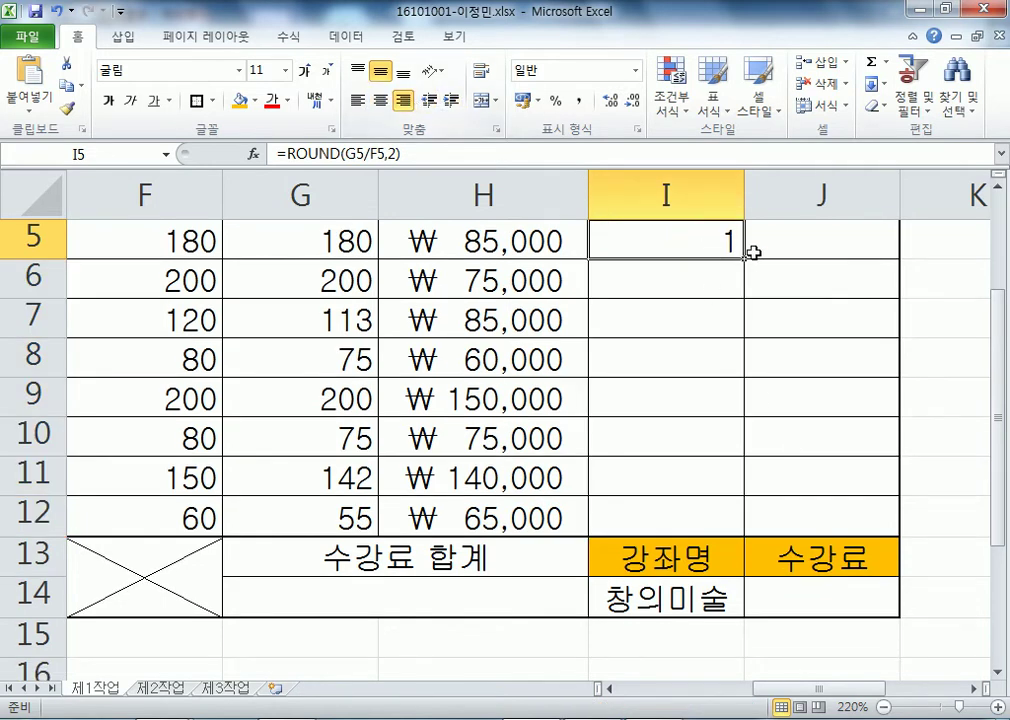
drag(744, 264, 758, 530)
click(940, 478)
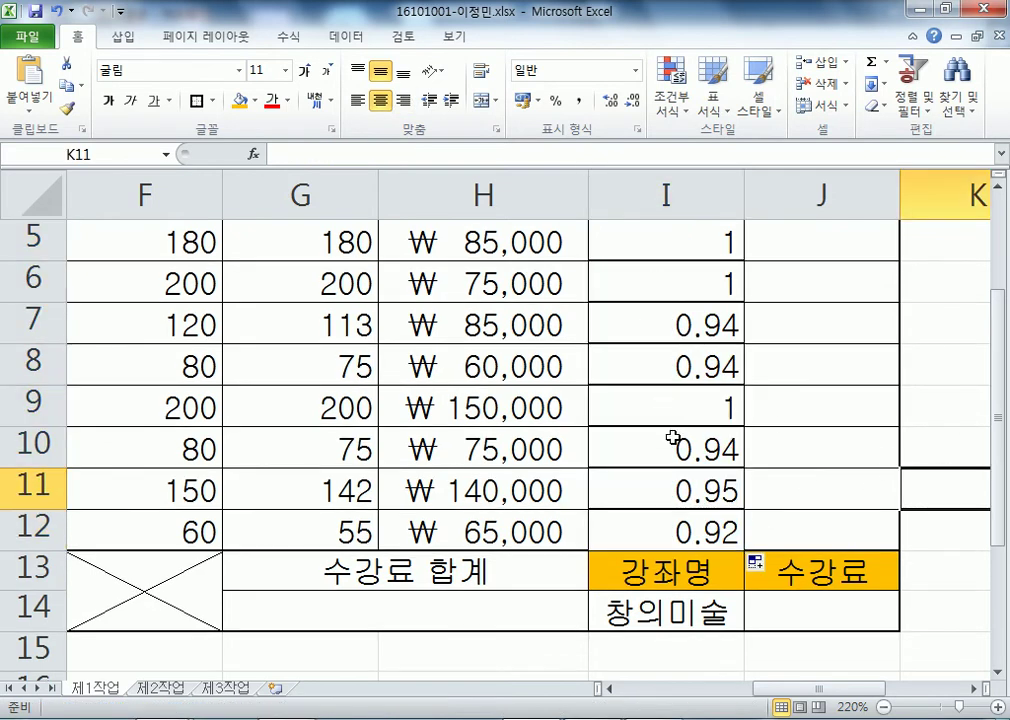
scroll(690, 283, up, 1)
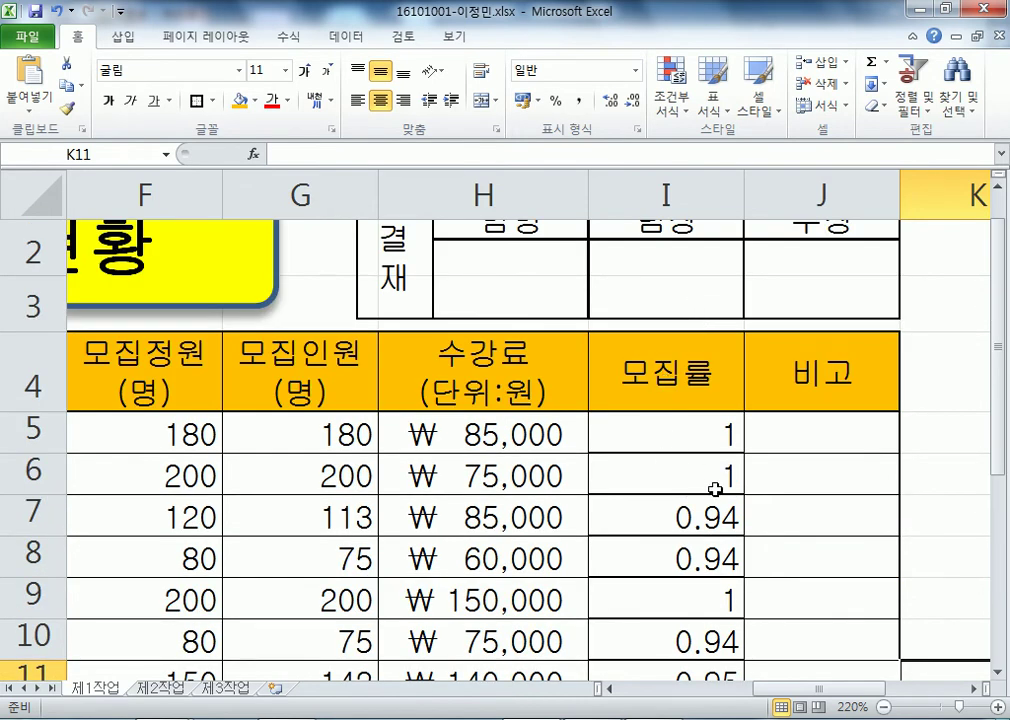
key(ctrl+z)
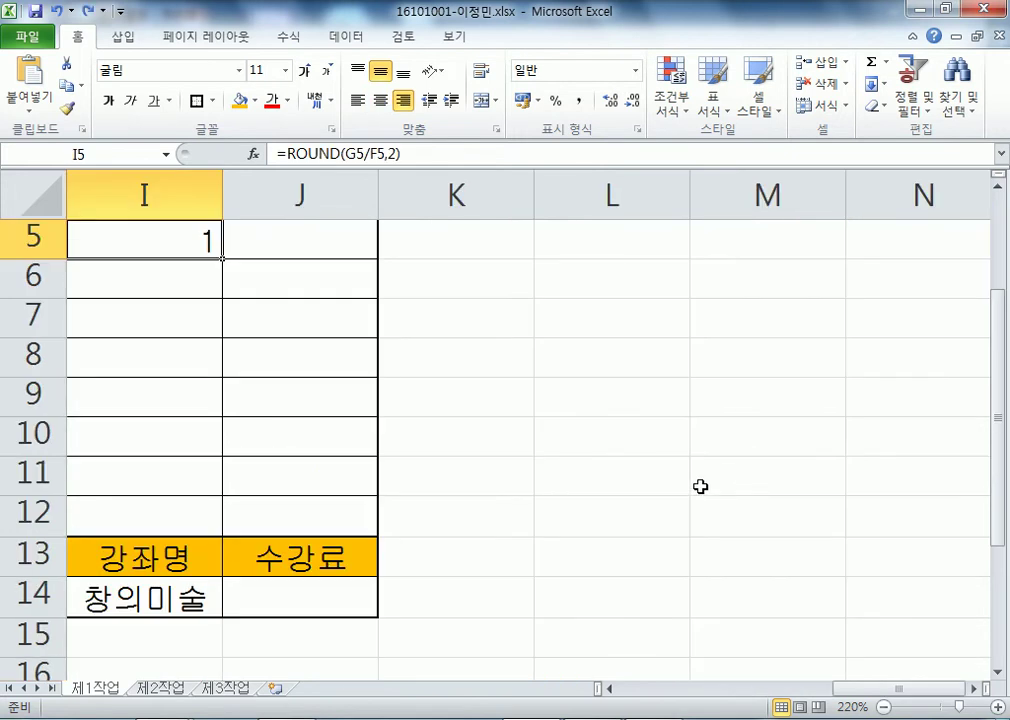
key(ctrl+Home)
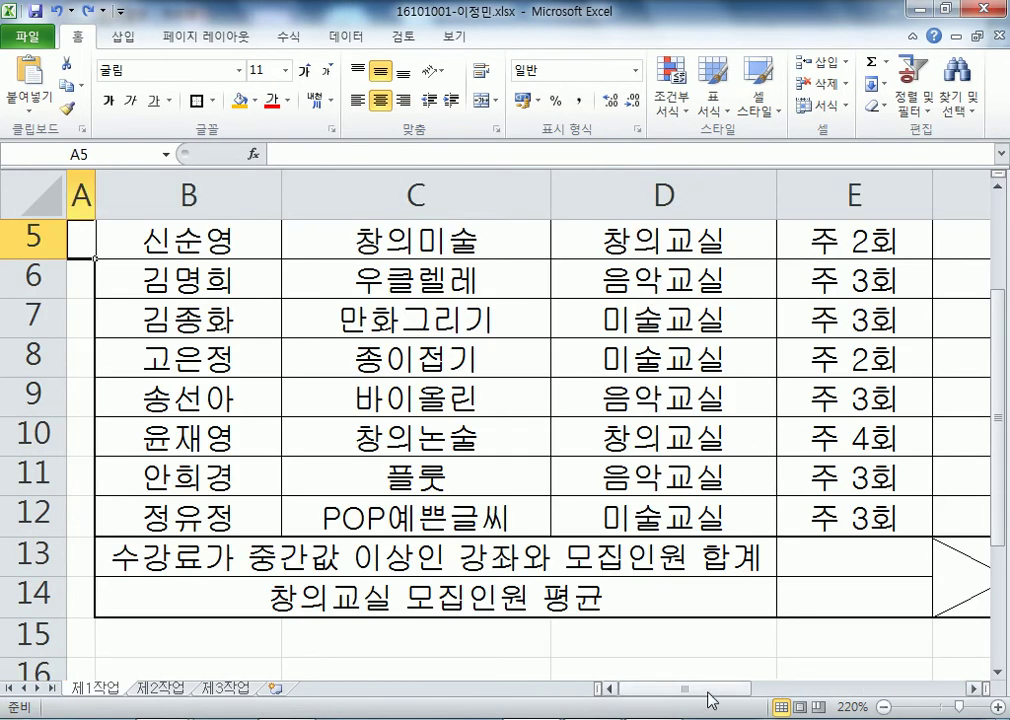
scroll(707, 673, down, 2)
drag(711, 690, 818, 690)
scroll(757, 590, up, 2)
click(733, 440)
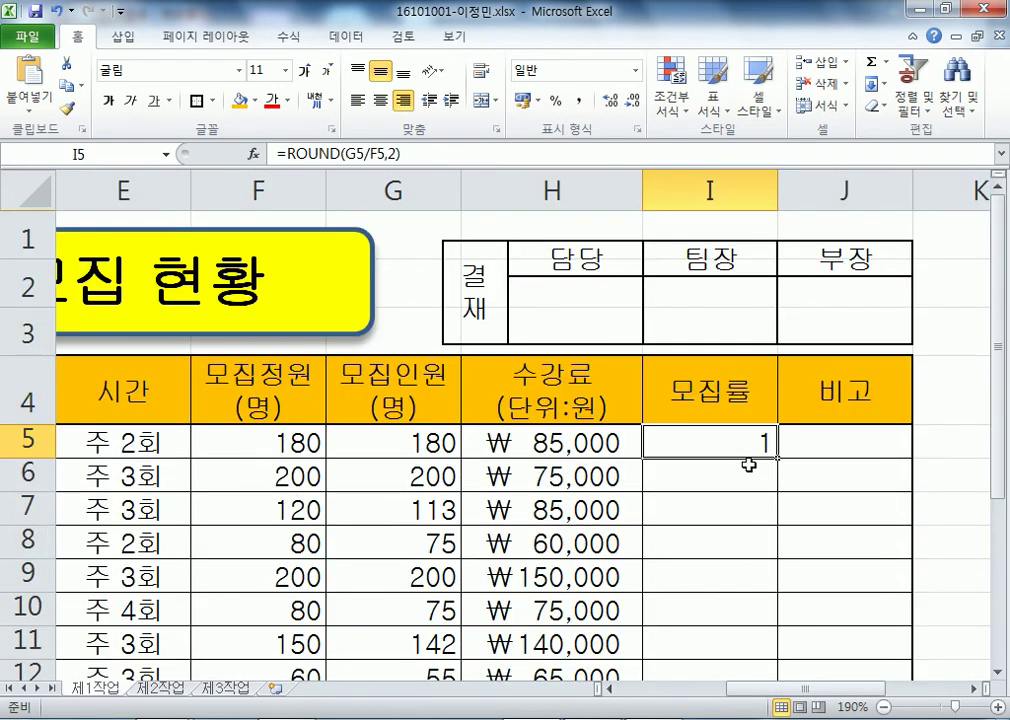
click(739, 507)
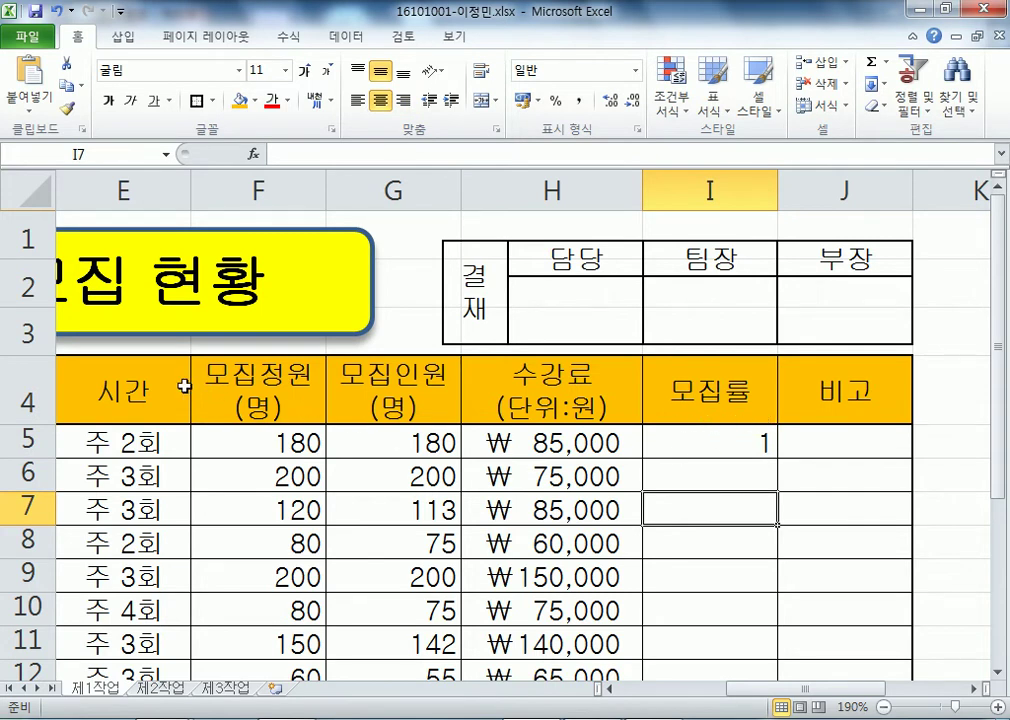
click(142, 390)
key(ctrl+shift+End)
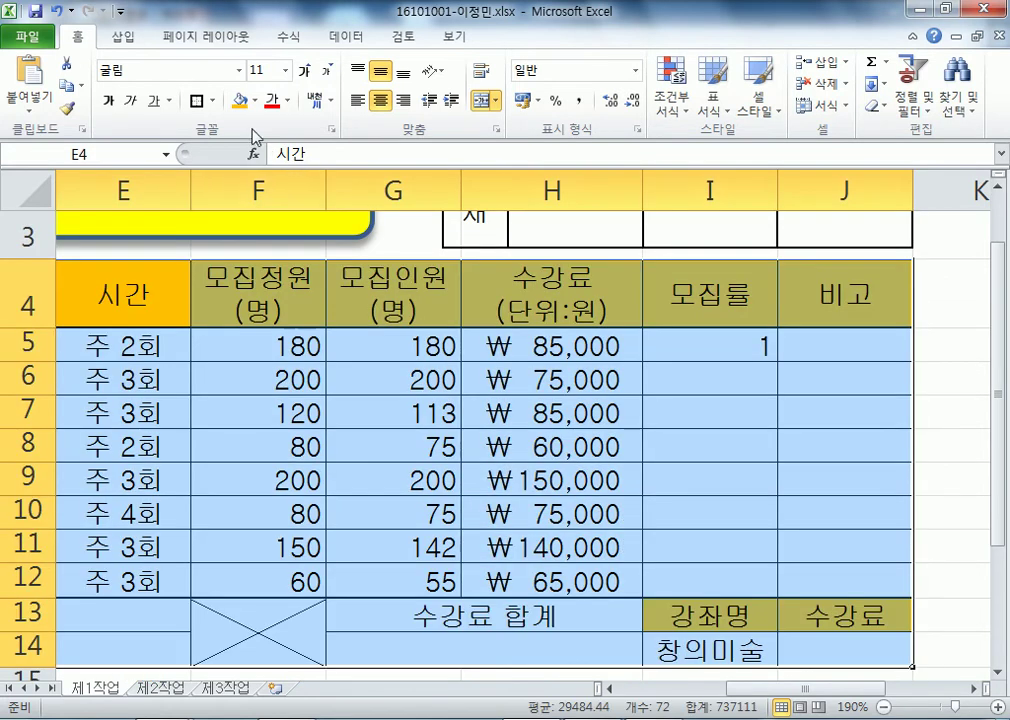
click(213, 101)
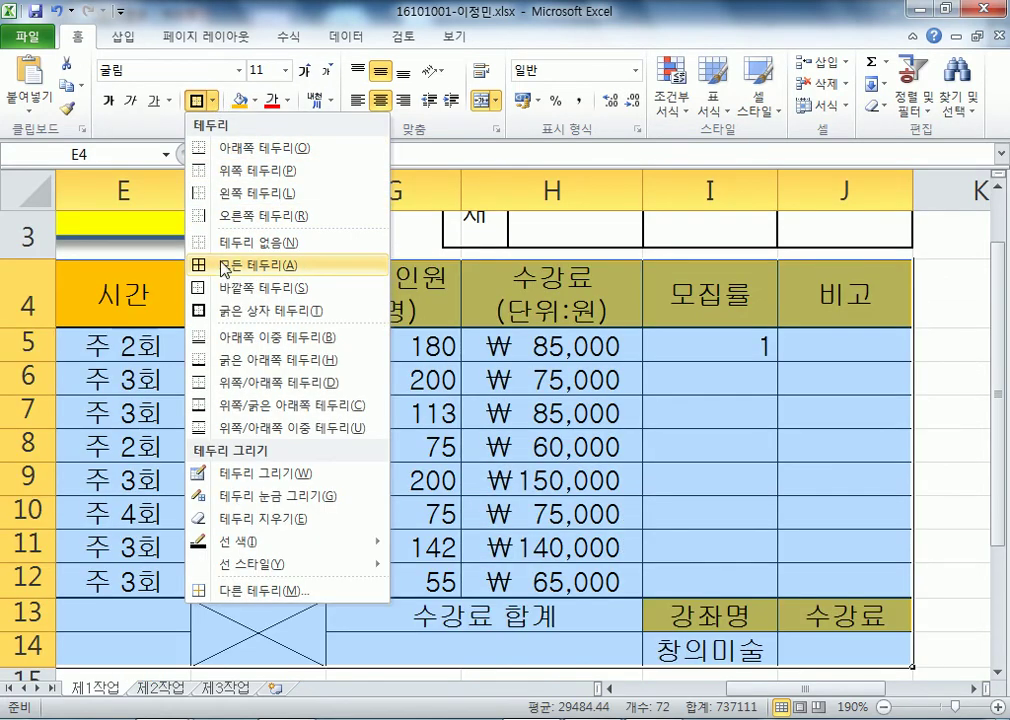
click(205, 265)
click(678, 346)
drag(777, 360, 777, 590)
key(ctrl+z)
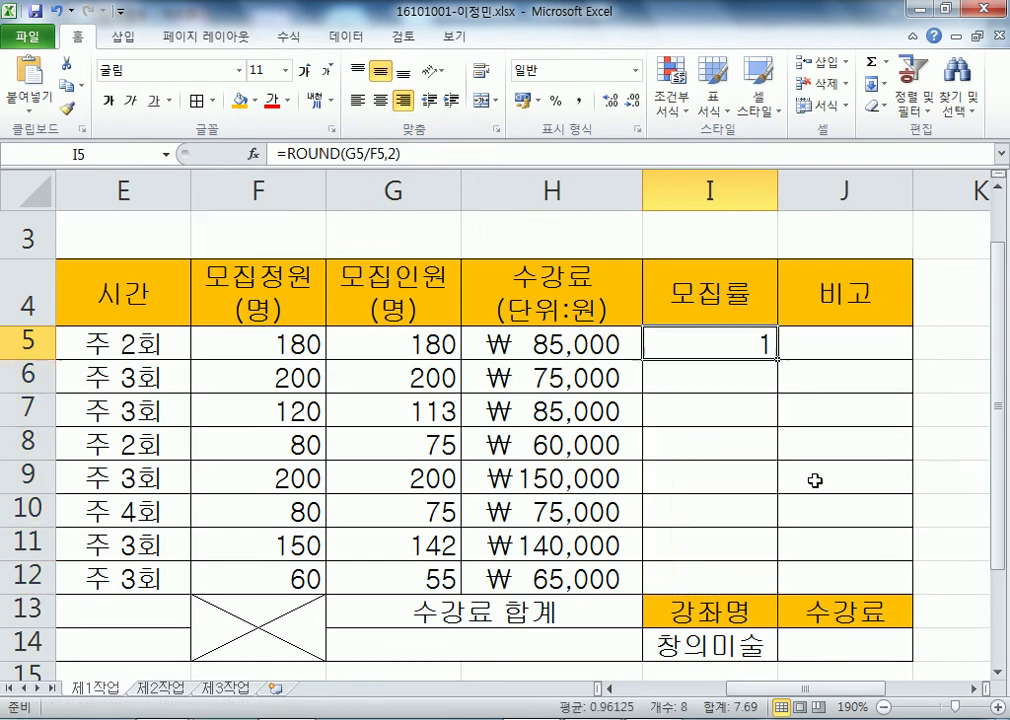
click(57, 11)
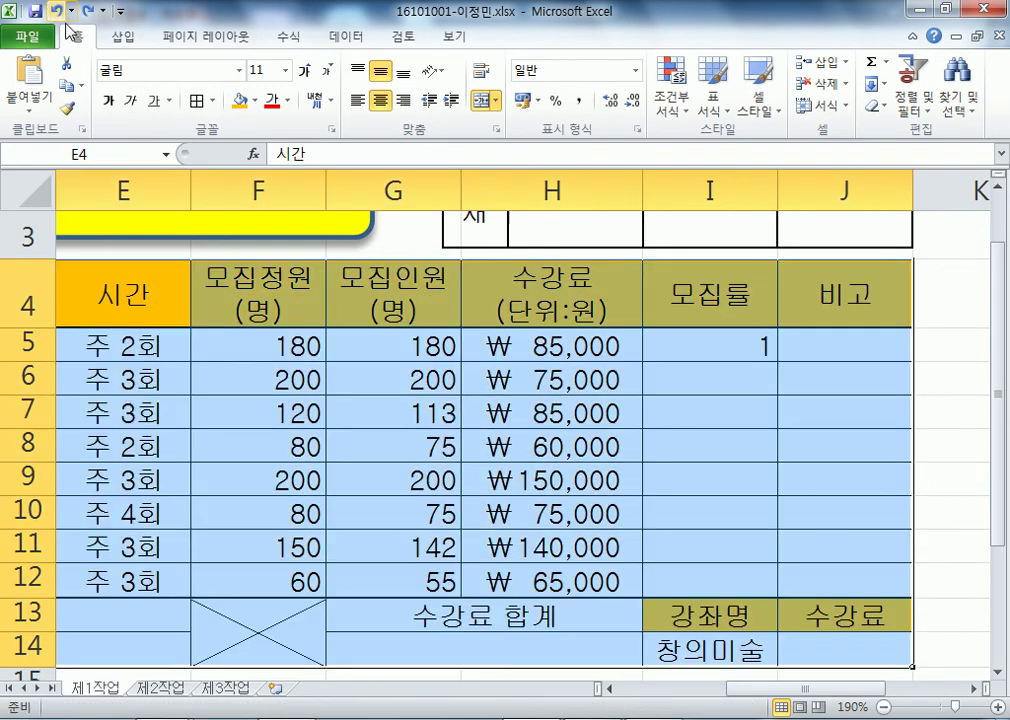
click(419, 320)
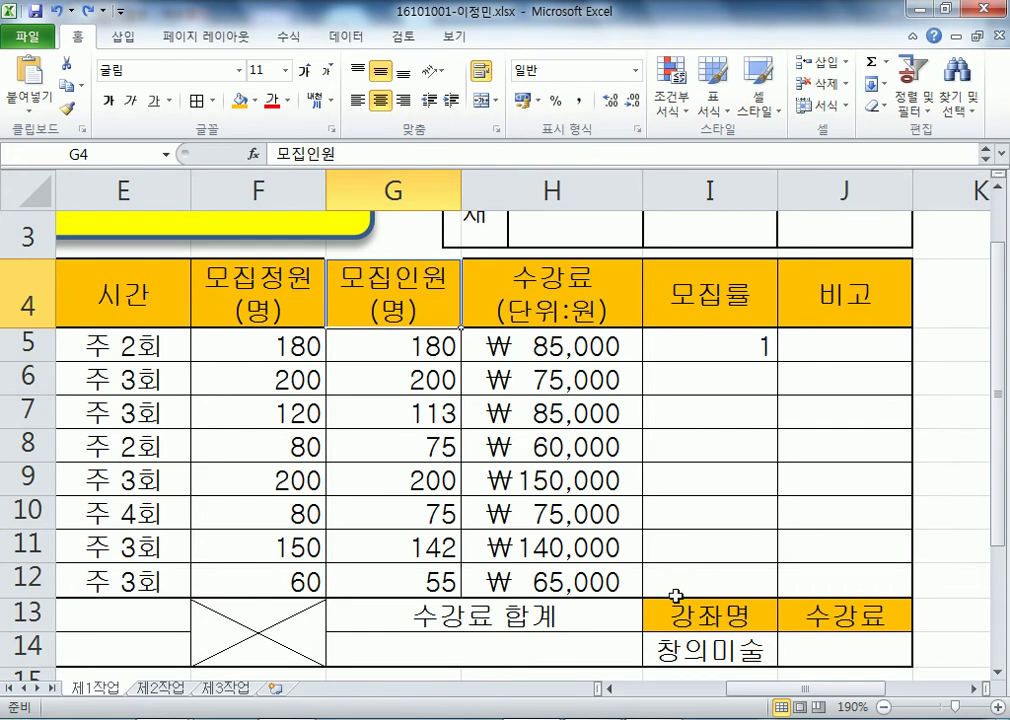
- Copy I5's ROUND formula down to I12 and check the results, ending 0.95 and 0.92
click(700, 352)
click(834, 424)
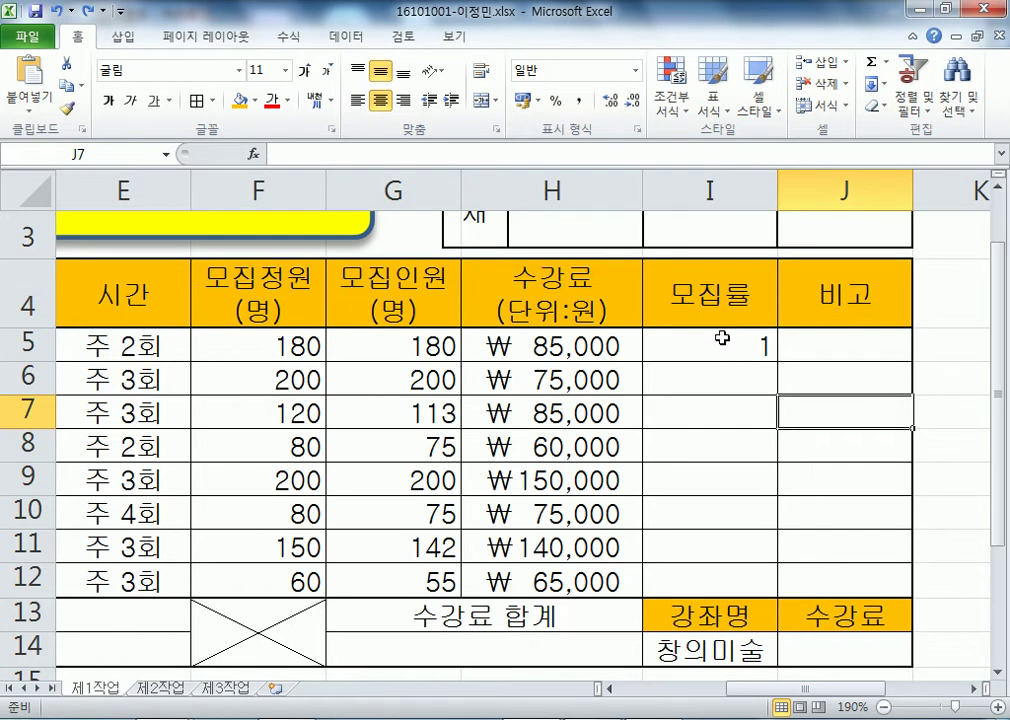
click(712, 342)
drag(780, 360, 776, 591)
click(681, 383)
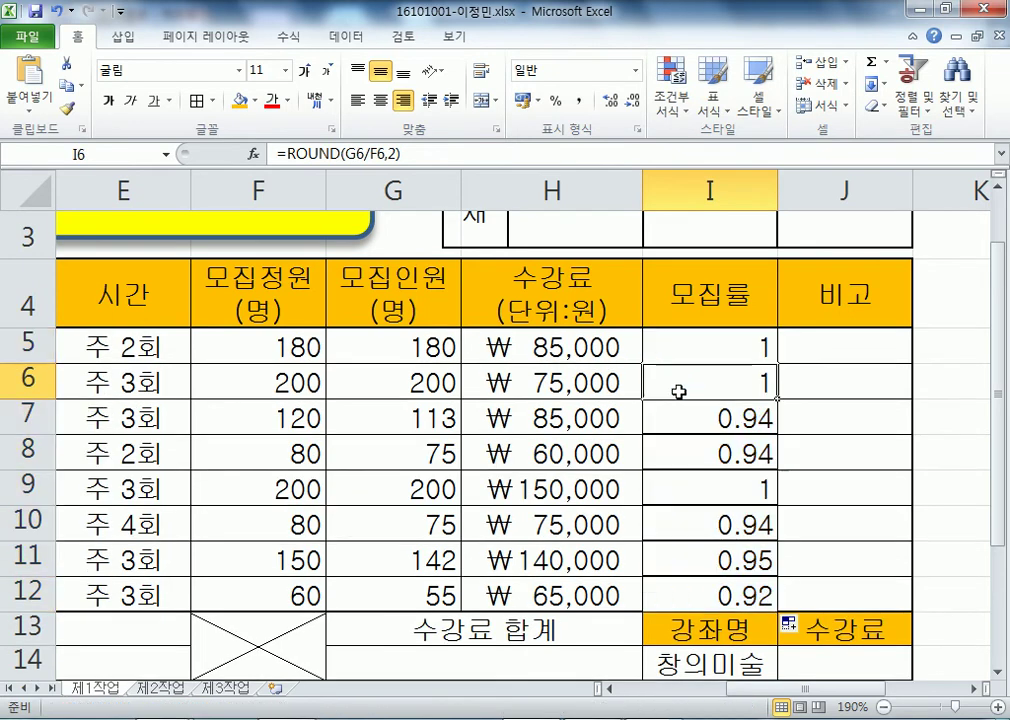
click(712, 480)
click(719, 530)
click(717, 562)
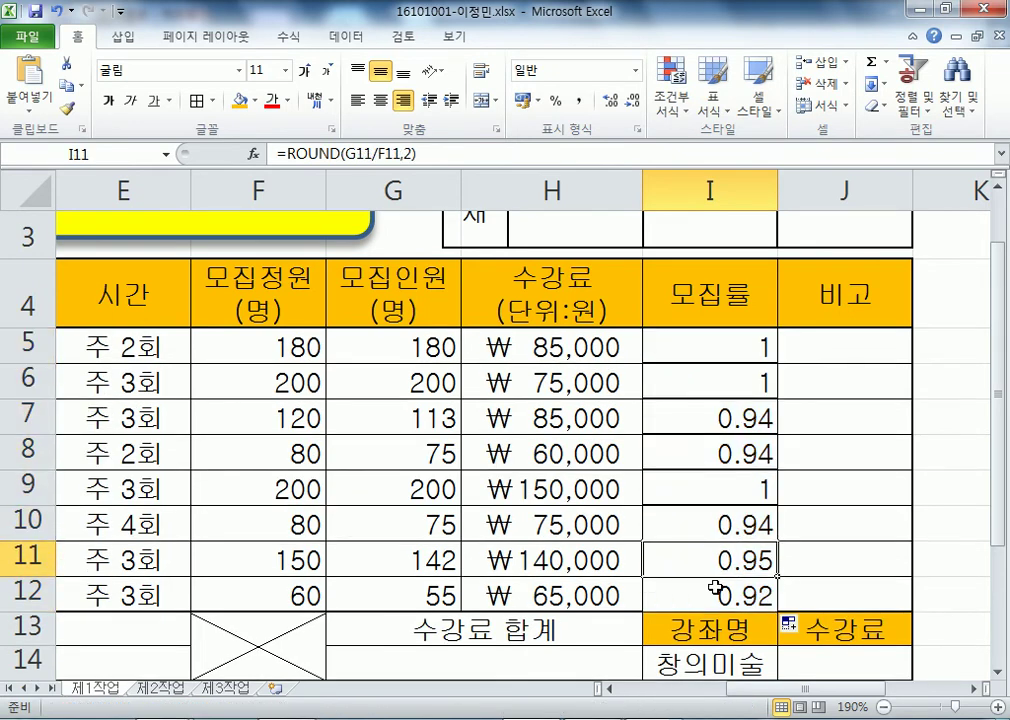
click(715, 594)
scroll(880, 510, down, 2)
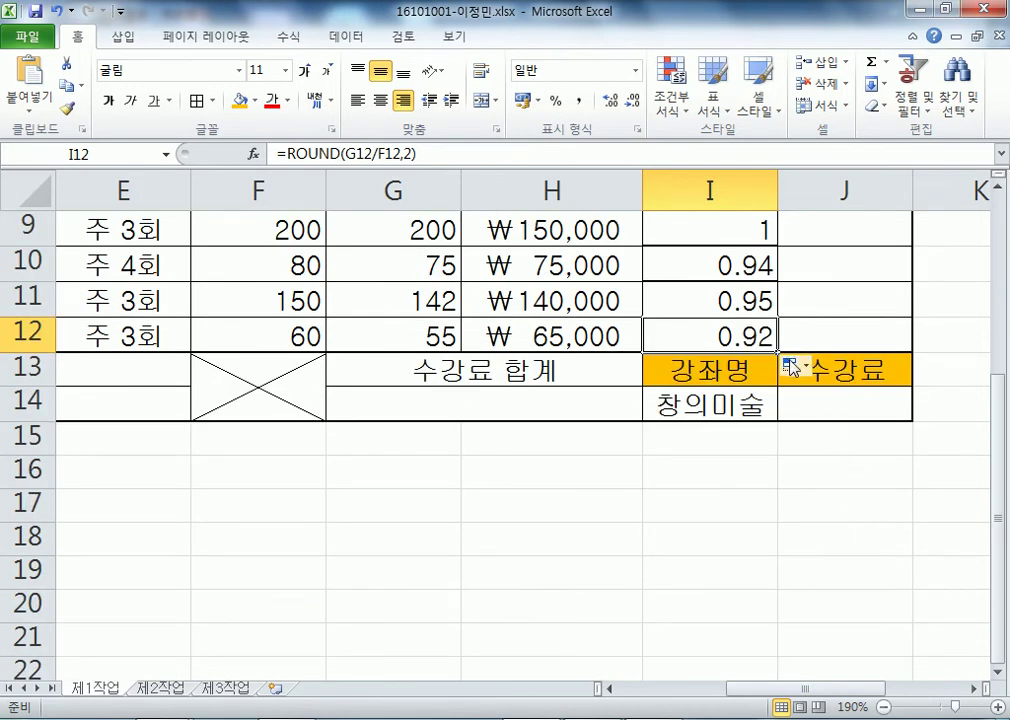
click(870, 334)
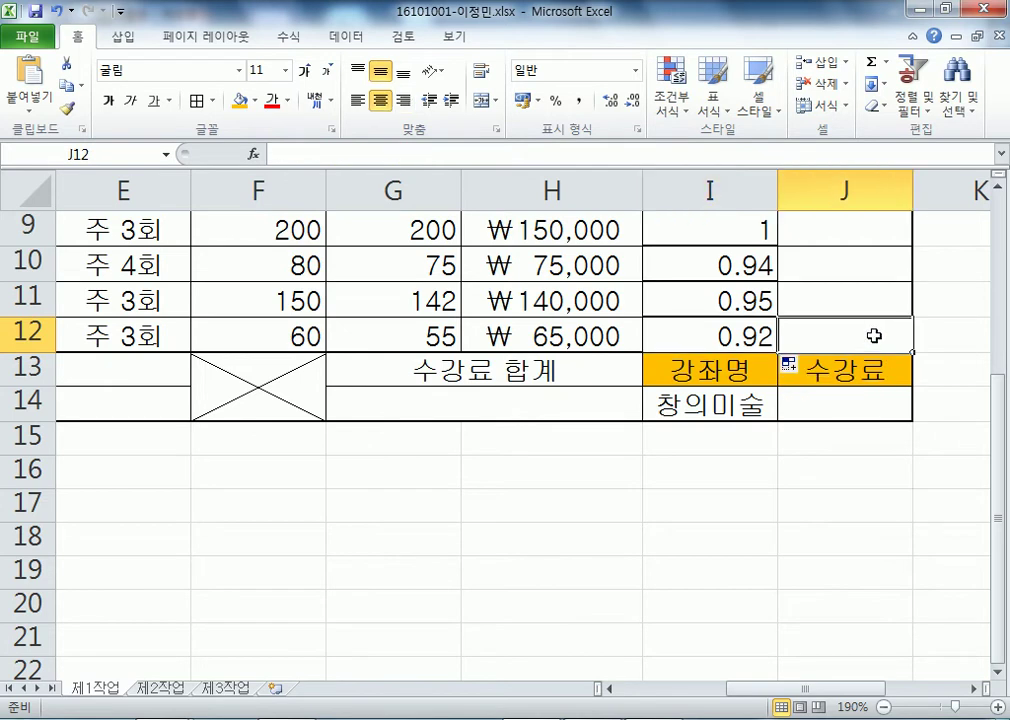
click(851, 292)
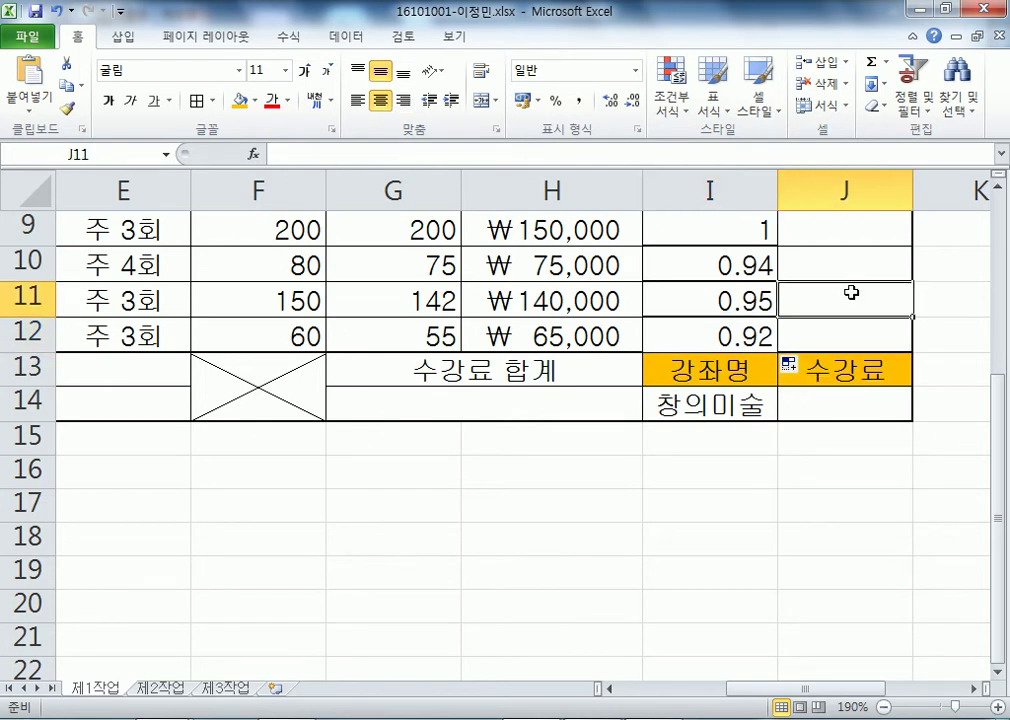
- Switch the fill to formulas only so the table borders stay intact
click(802, 372)
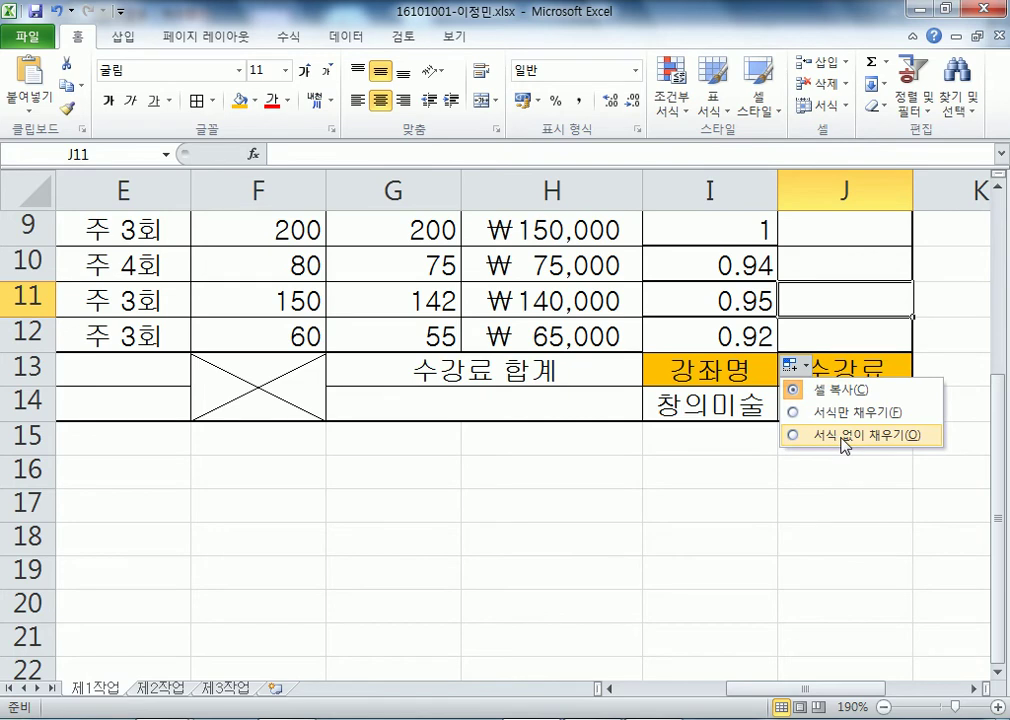
click(842, 436)
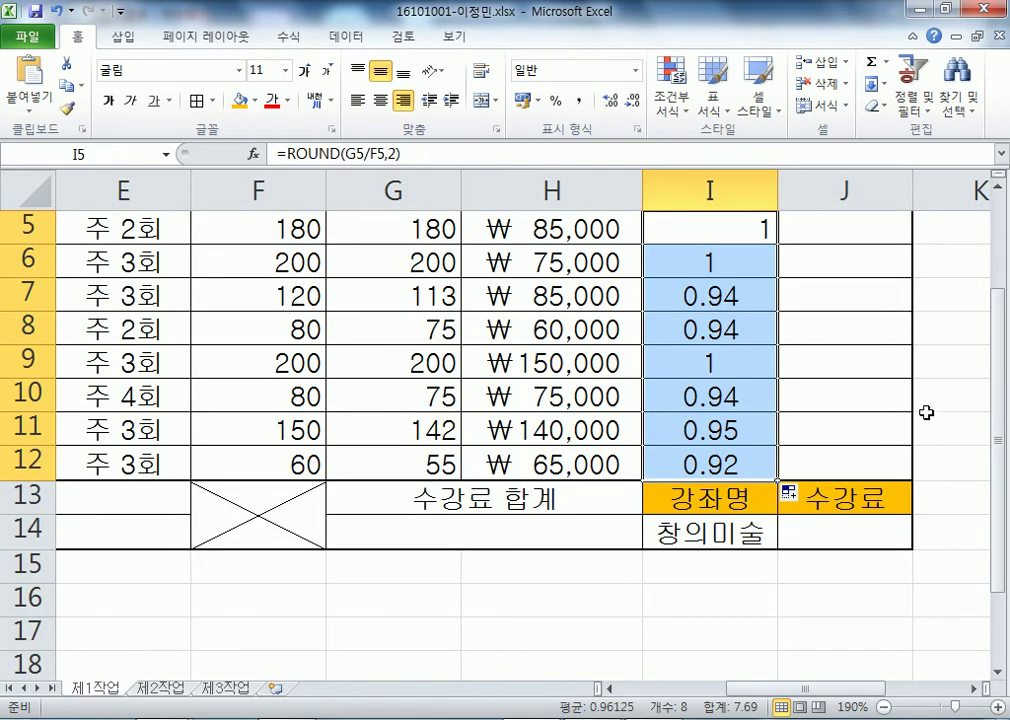
scroll(938, 406, up, 1)
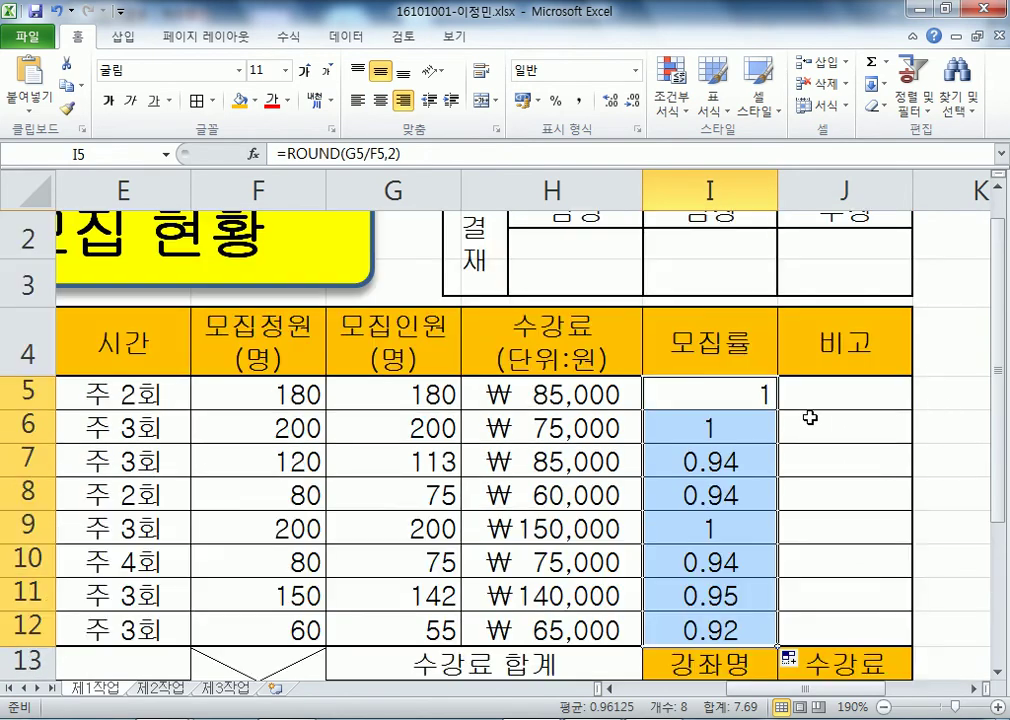
- Right-align I5:I12, then verify the ROUND formulas in I8 and I5
click(403, 101)
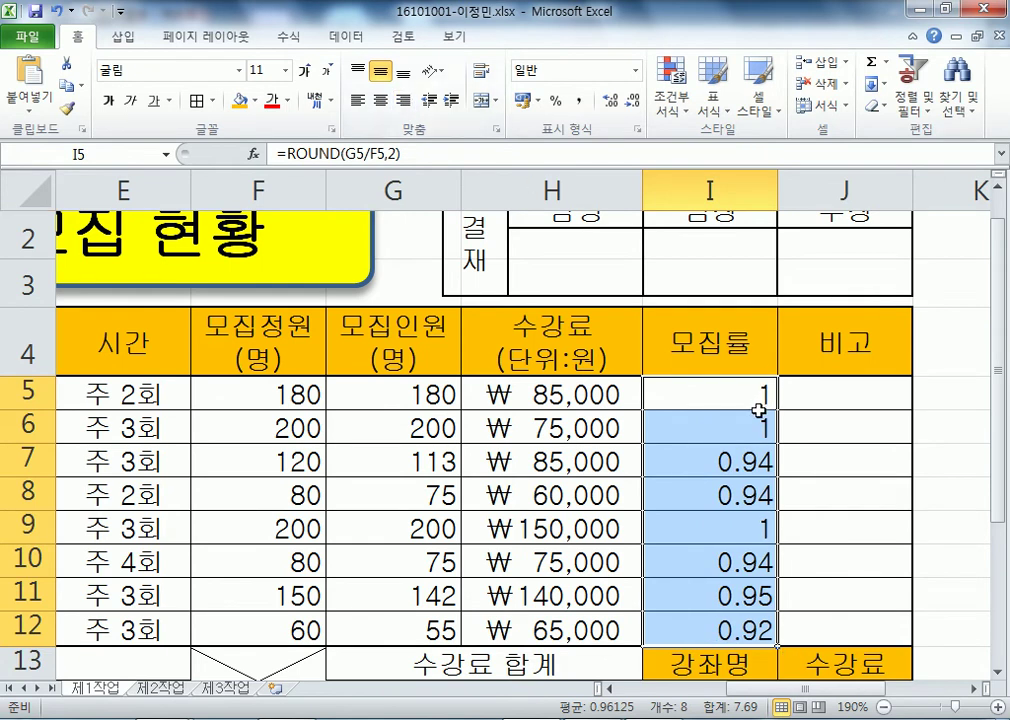
click(740, 490)
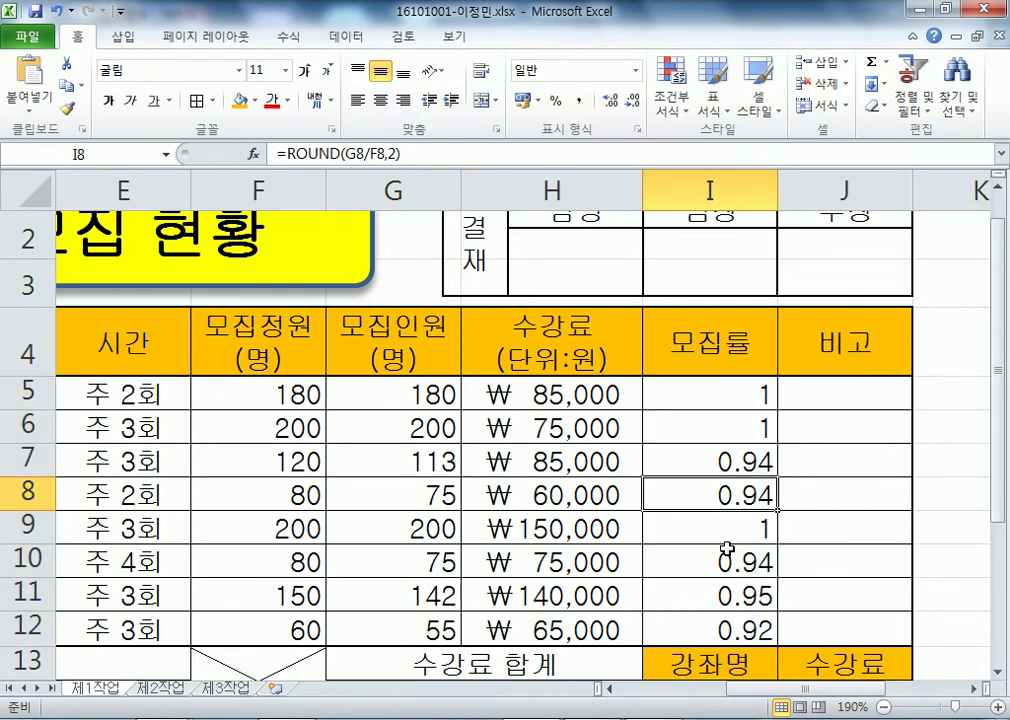
scroll(727, 548, down, 1)
scroll(737, 323, up, 1)
click(722, 390)
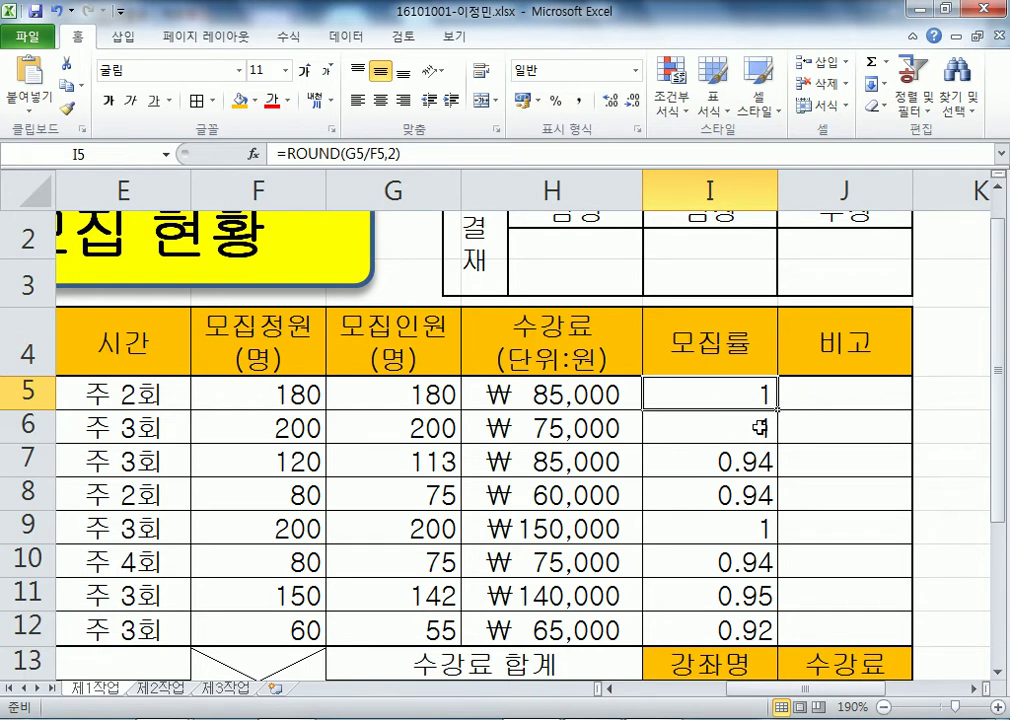
- Apply borders to the whole course table B4:J14
scroll(540, 427, down, 5)
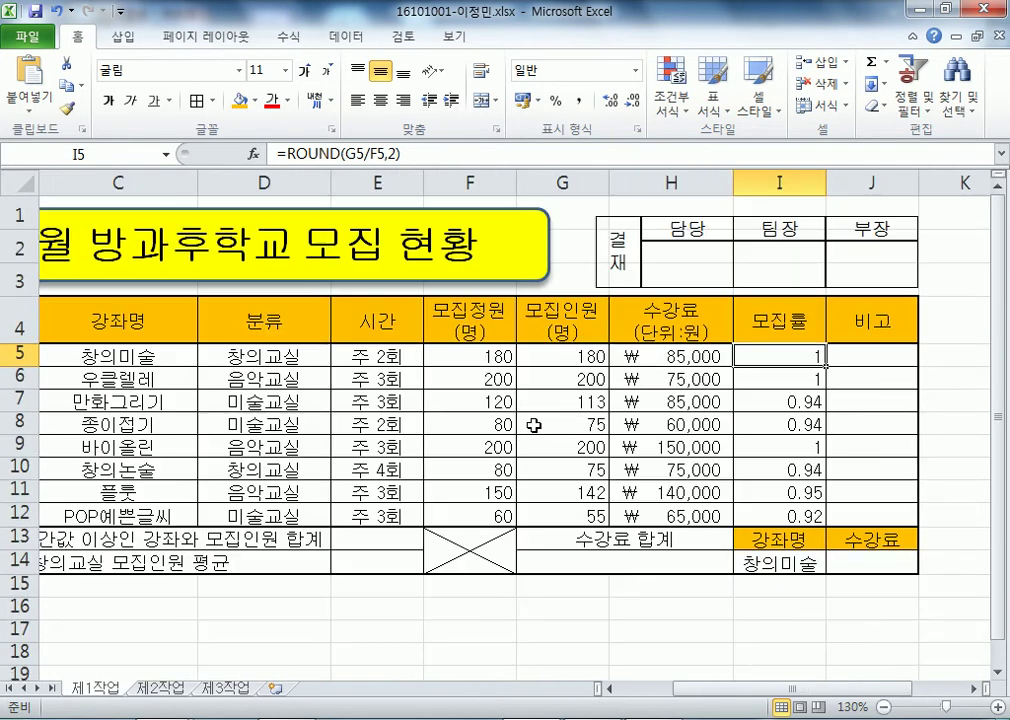
click(127, 307)
key(ctrl+a)
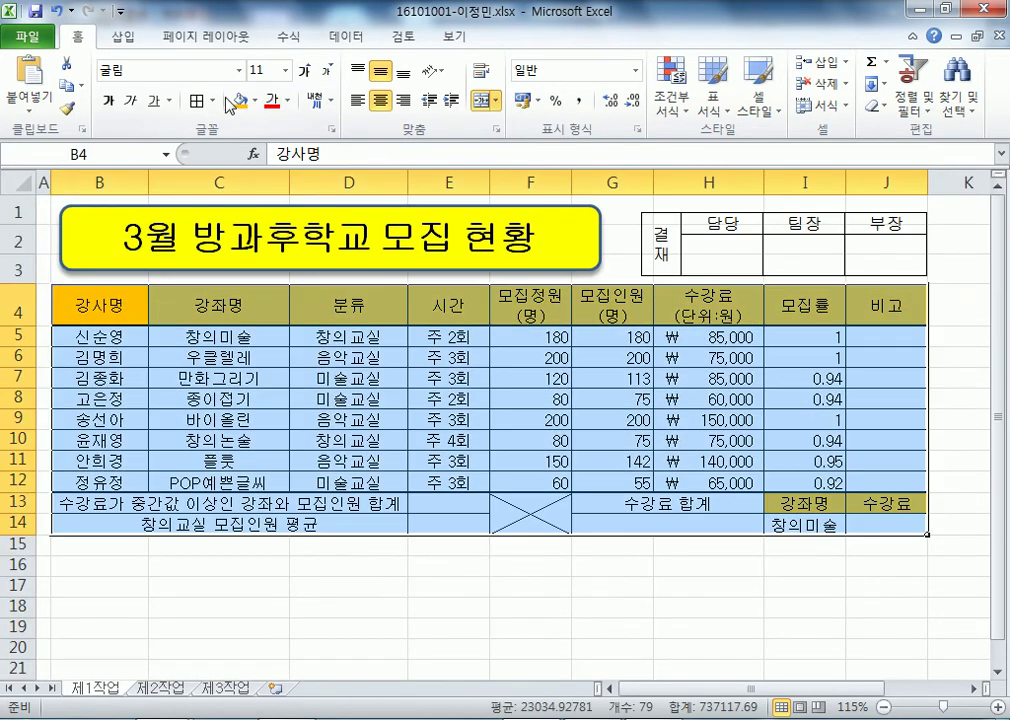
click(198, 101)
click(385, 418)
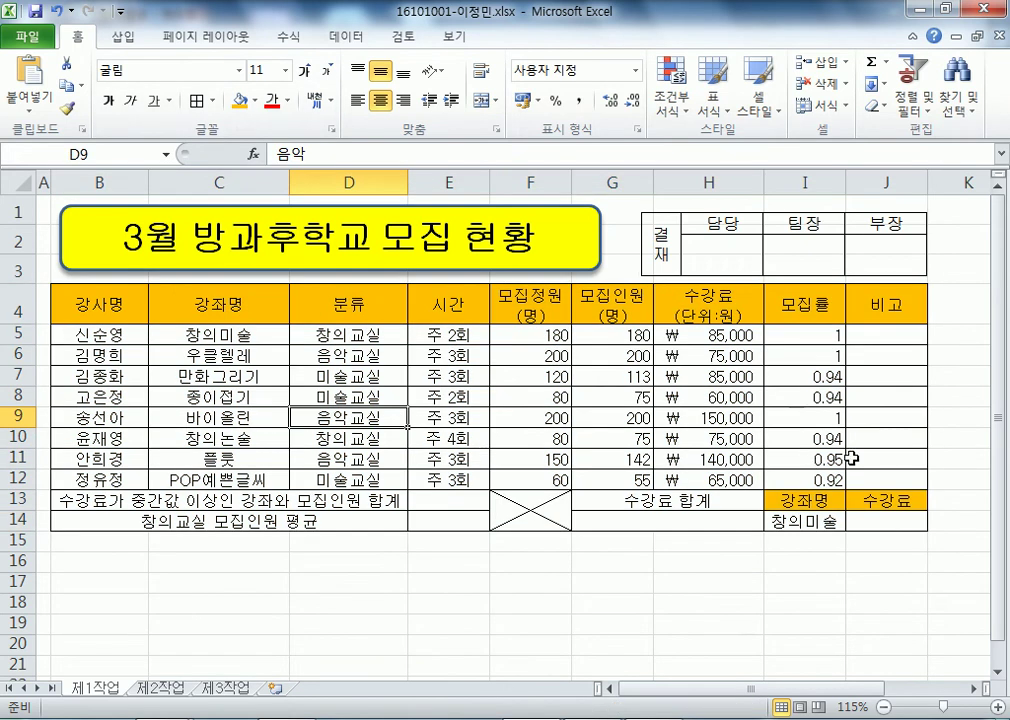
- Clear the rates from I6:I12, leaving only the ROUND formula in I5
drag(770, 352, 820, 480)
key(Delete)
click(808, 330)
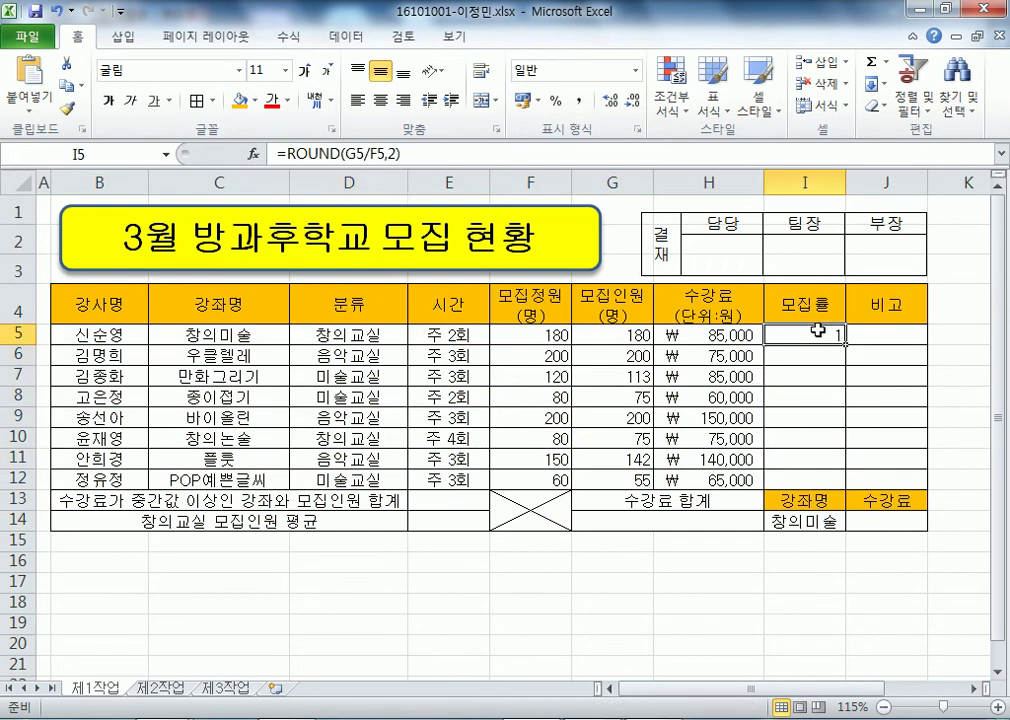
drag(845, 343, 843, 482)
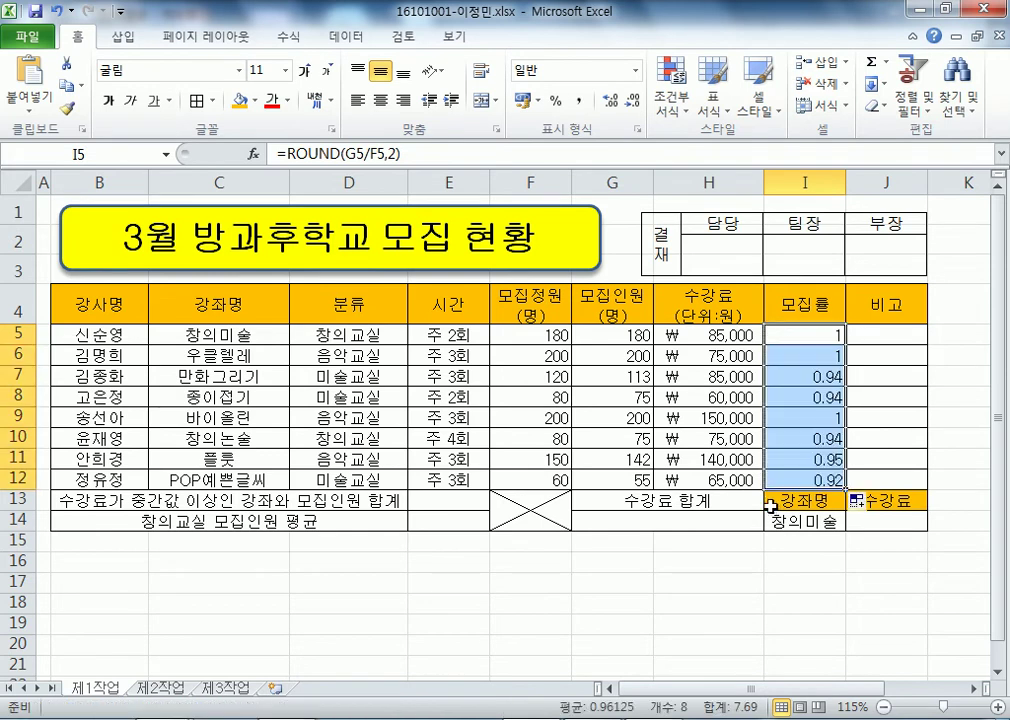
key(ctrl+z)
click(597, 415)
- Put Thick Box Borders around the table B4:J14 and the data rows B5:J12
drag(140, 310, 873, 509)
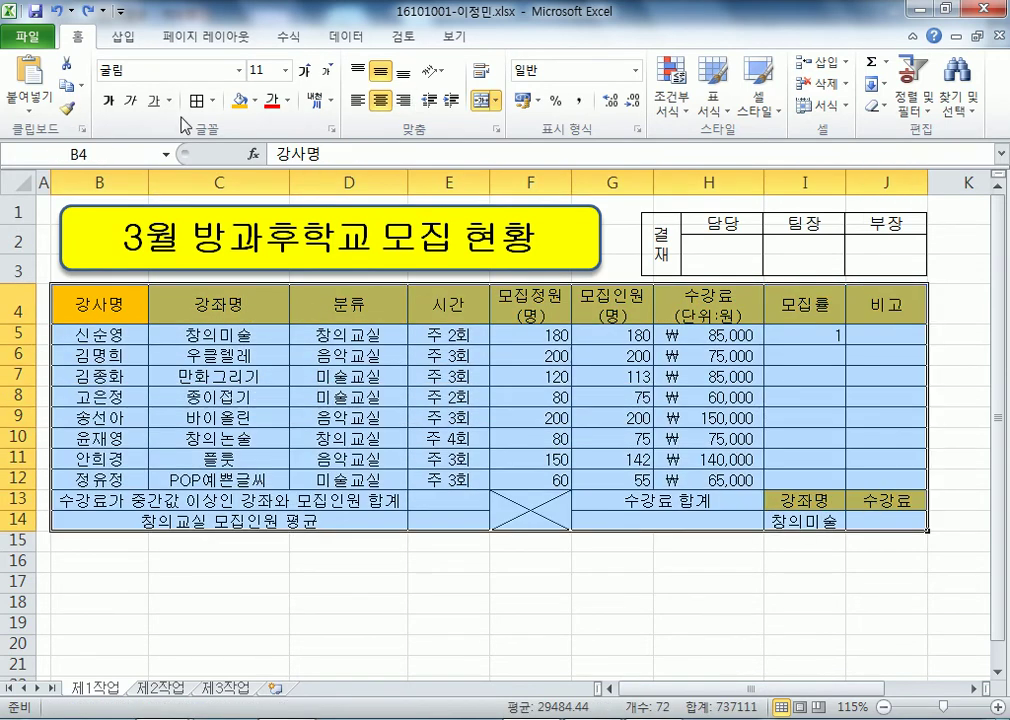
click(211, 100)
click(245, 312)
drag(140, 340, 858, 485)
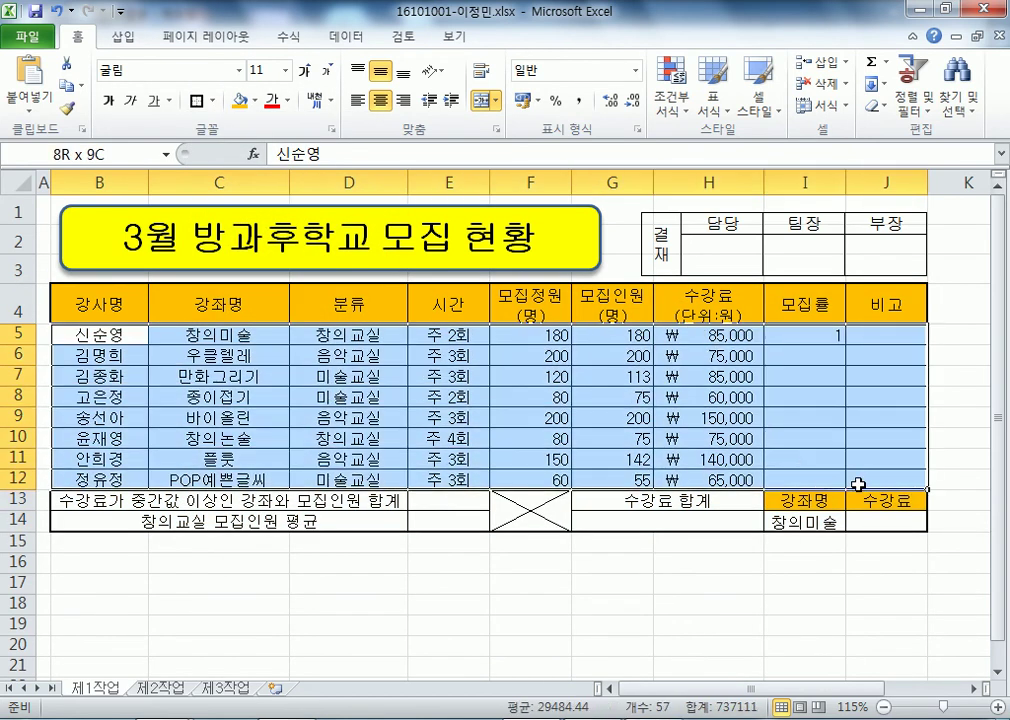
click(197, 100)
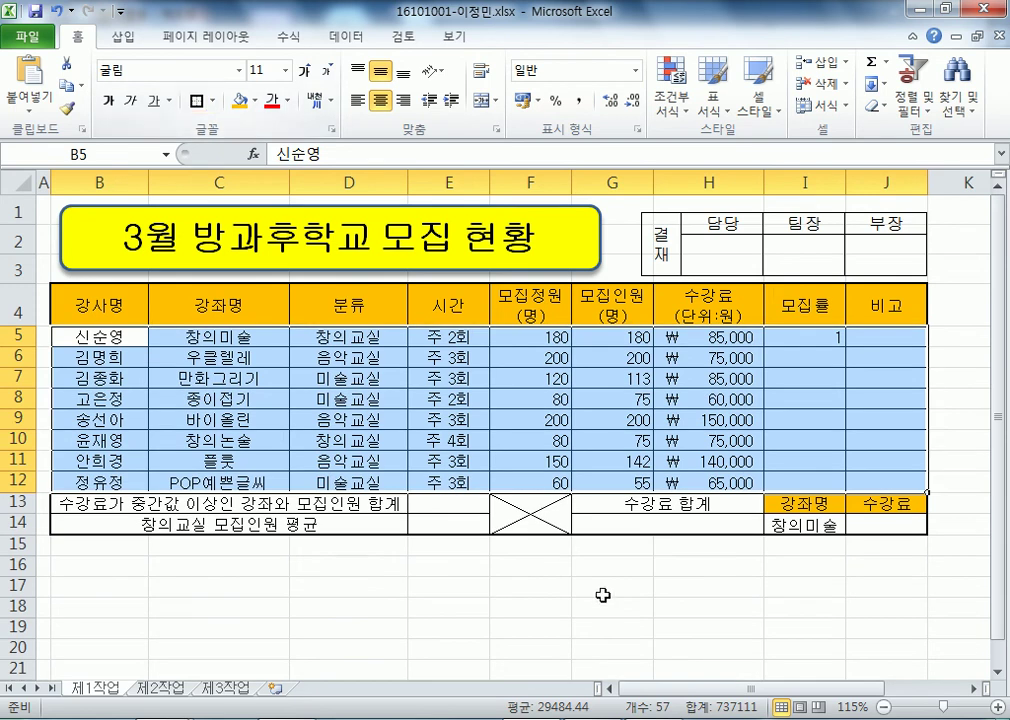
click(662, 626)
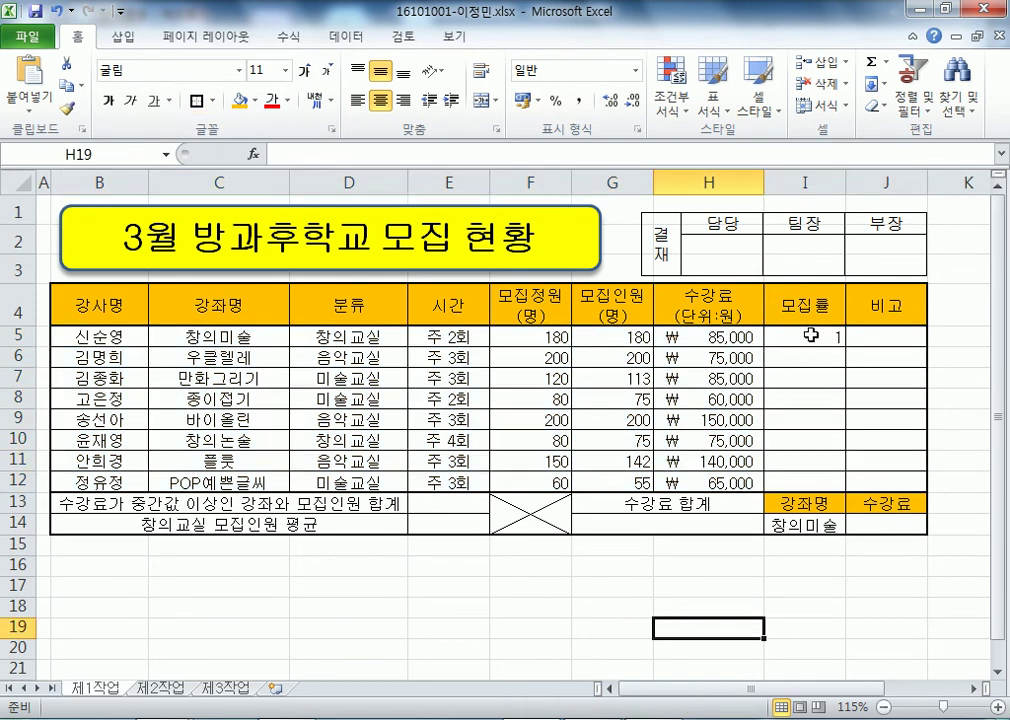
mouse_move(810, 335)
mouse_down()
mouse_move(822, 480)
mouse_move(890, 487)
mouse_move(830, 487)
mouse_move(807, 333)
mouse_move(797, 333)
mouse_up()
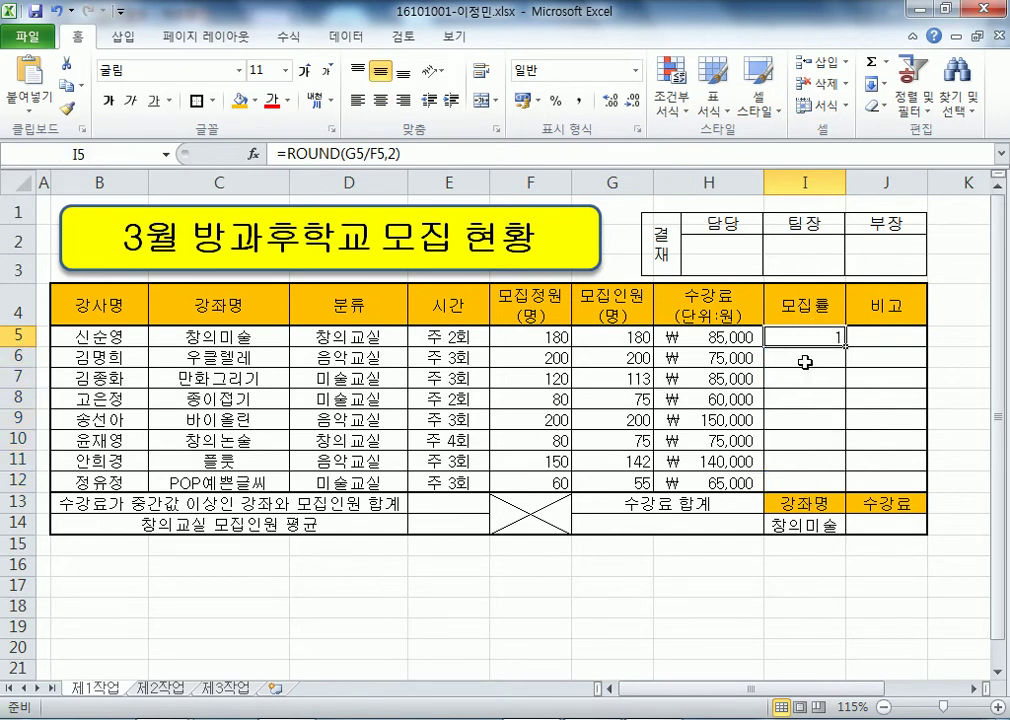
click(960, 388)
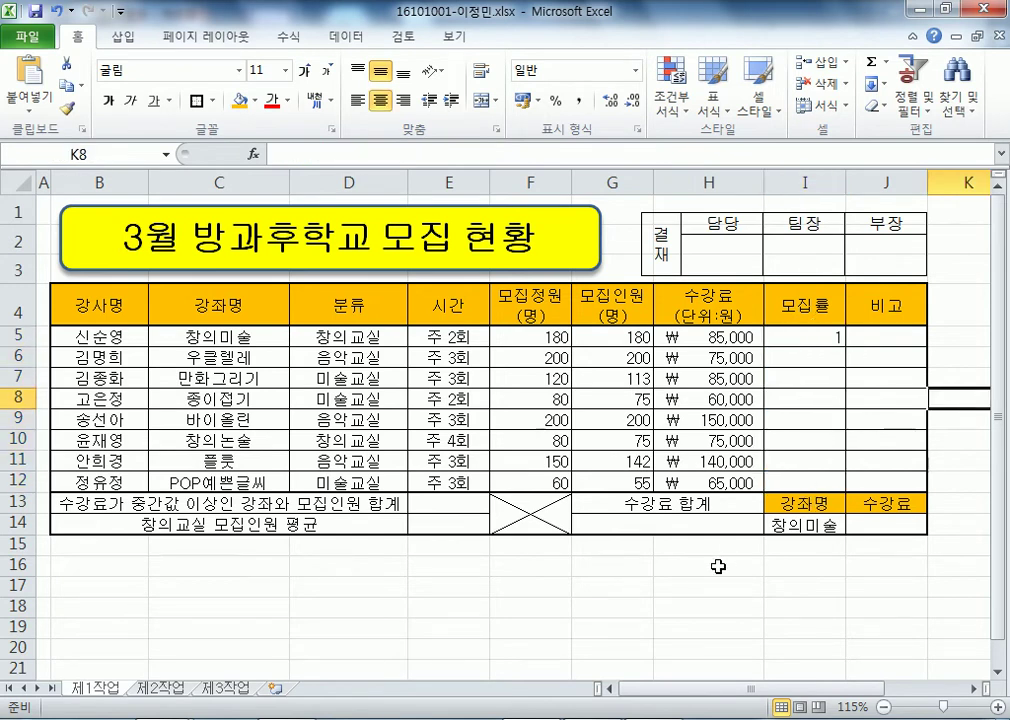
- Give empty cell F19 a top border line in Format Cells
scroll(726, 564, down, 3)
click(548, 395)
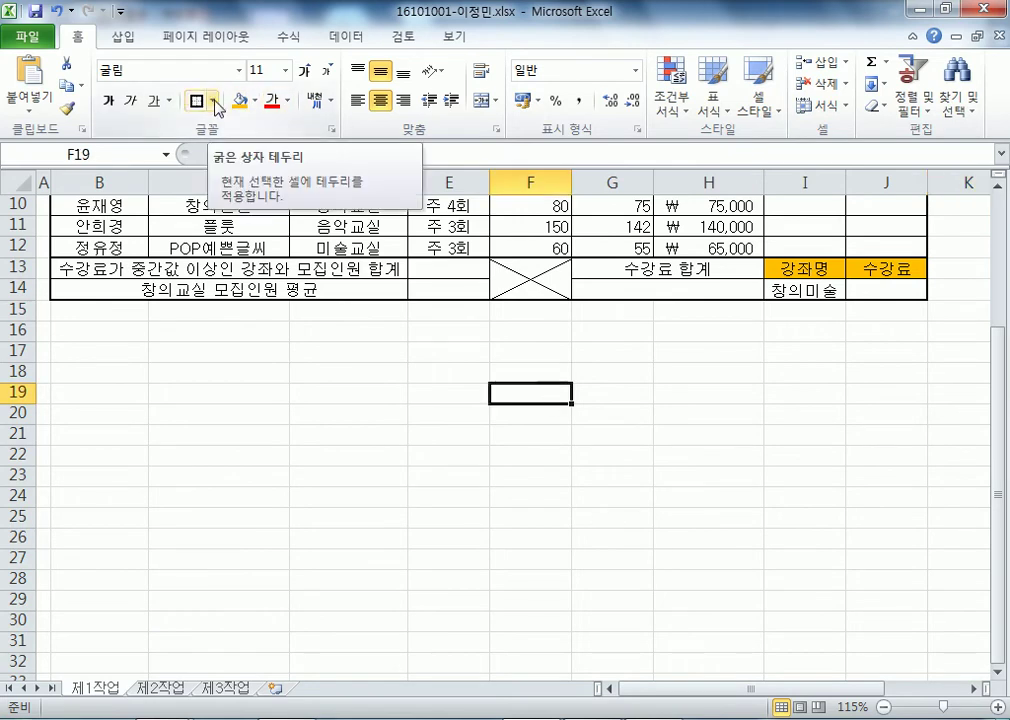
key(ctrl+1)
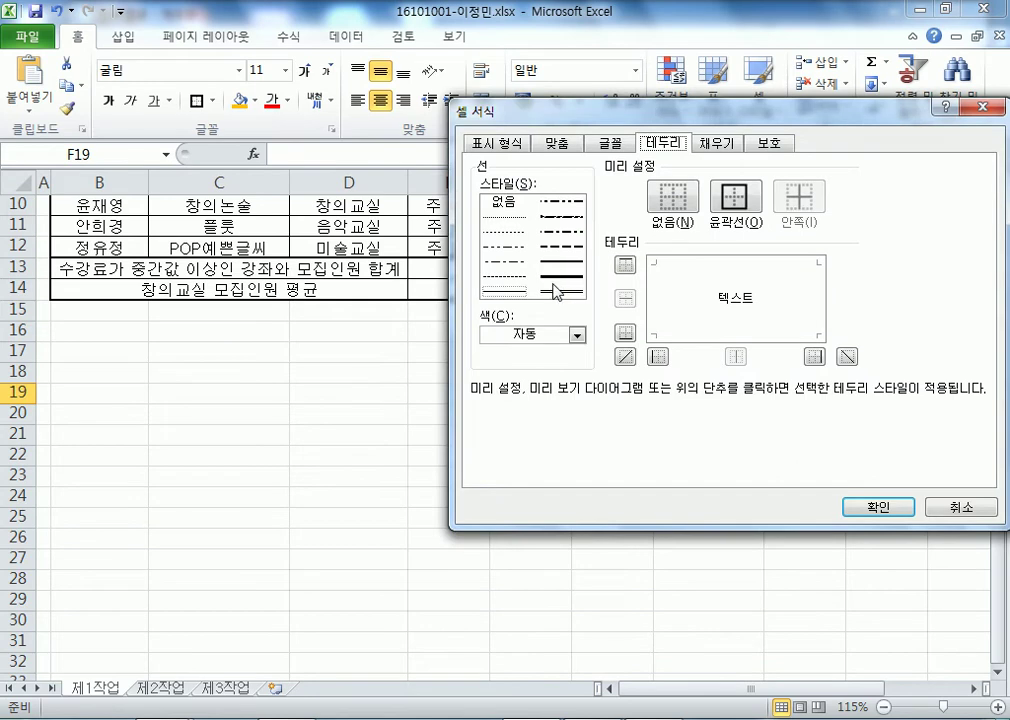
click(701, 264)
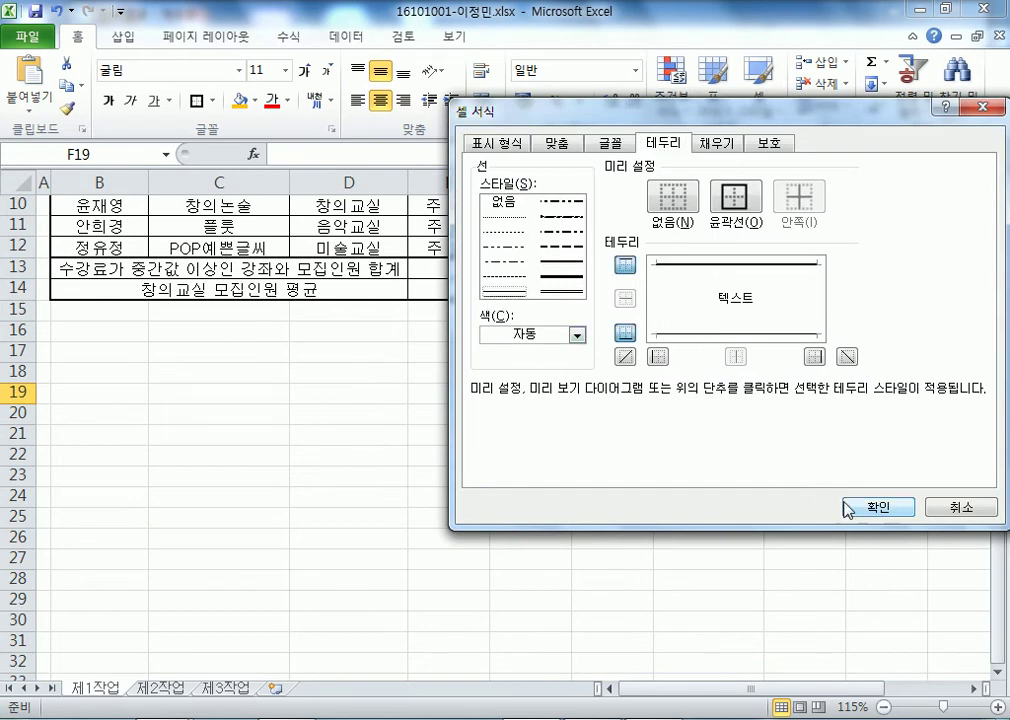
click(874, 507)
click(848, 618)
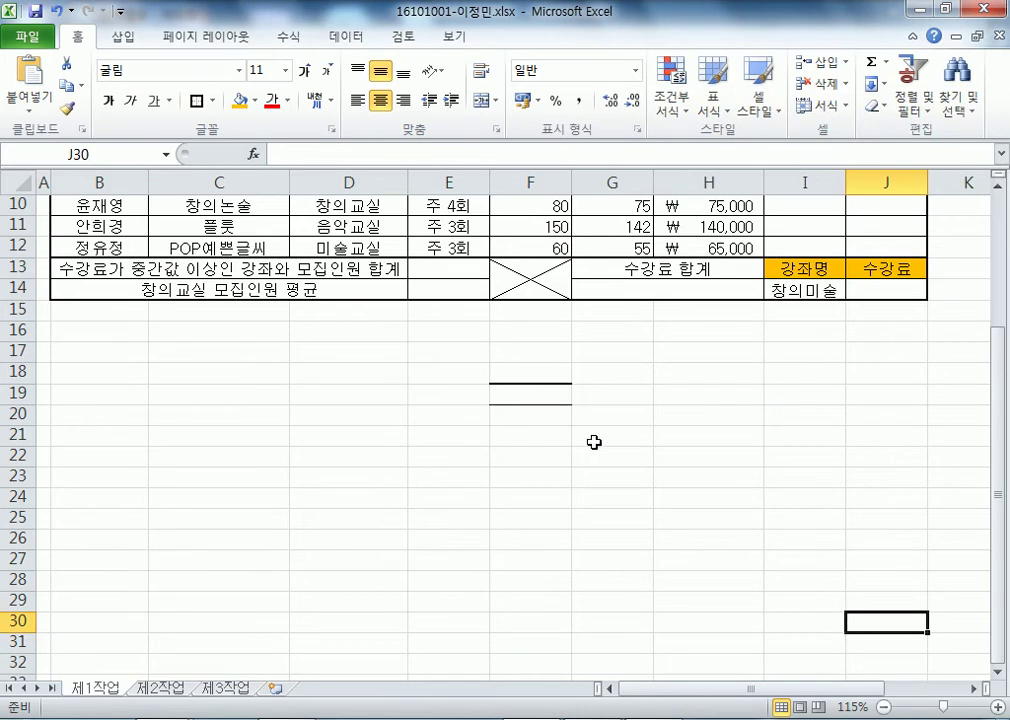
- Copy F19's borders down through F27 with the fill handle
click(563, 396)
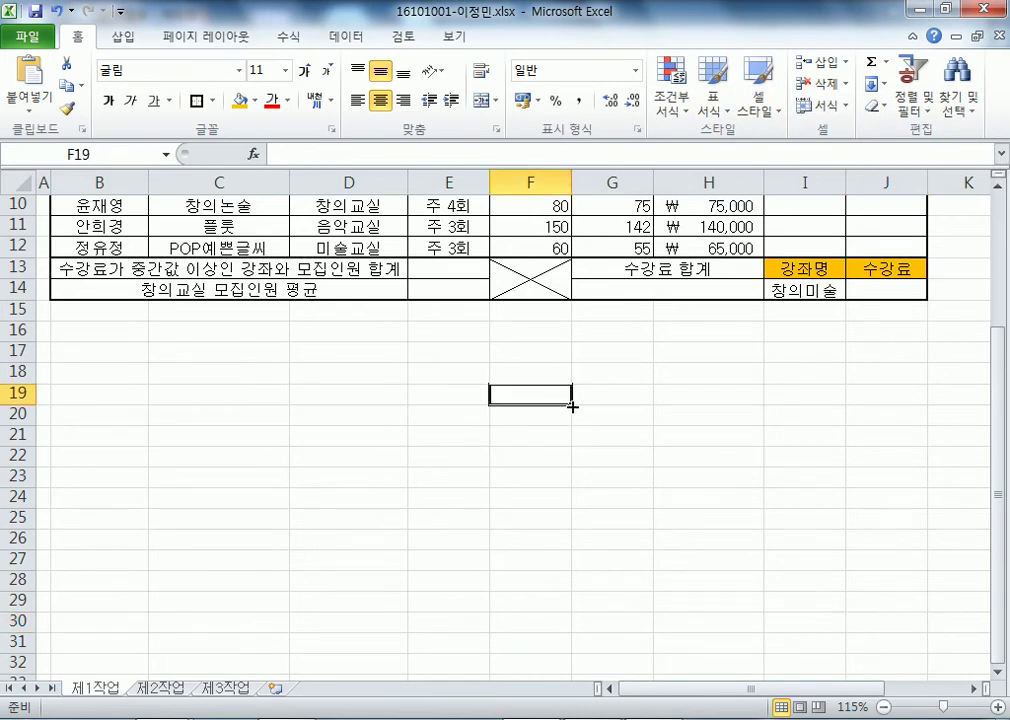
click(533, 521)
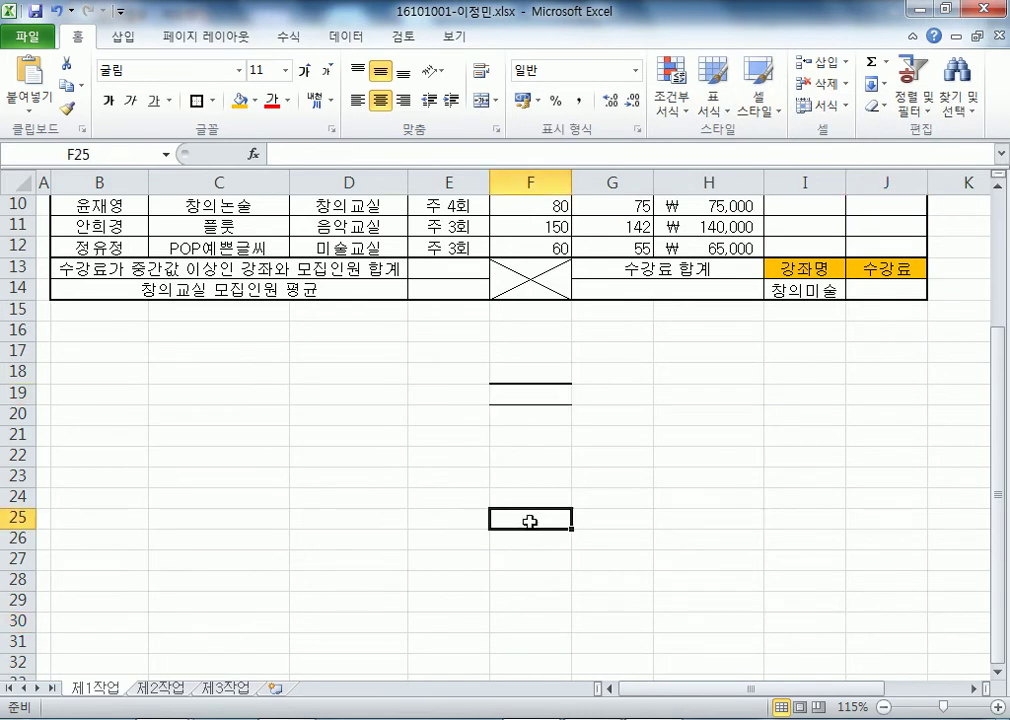
click(559, 397)
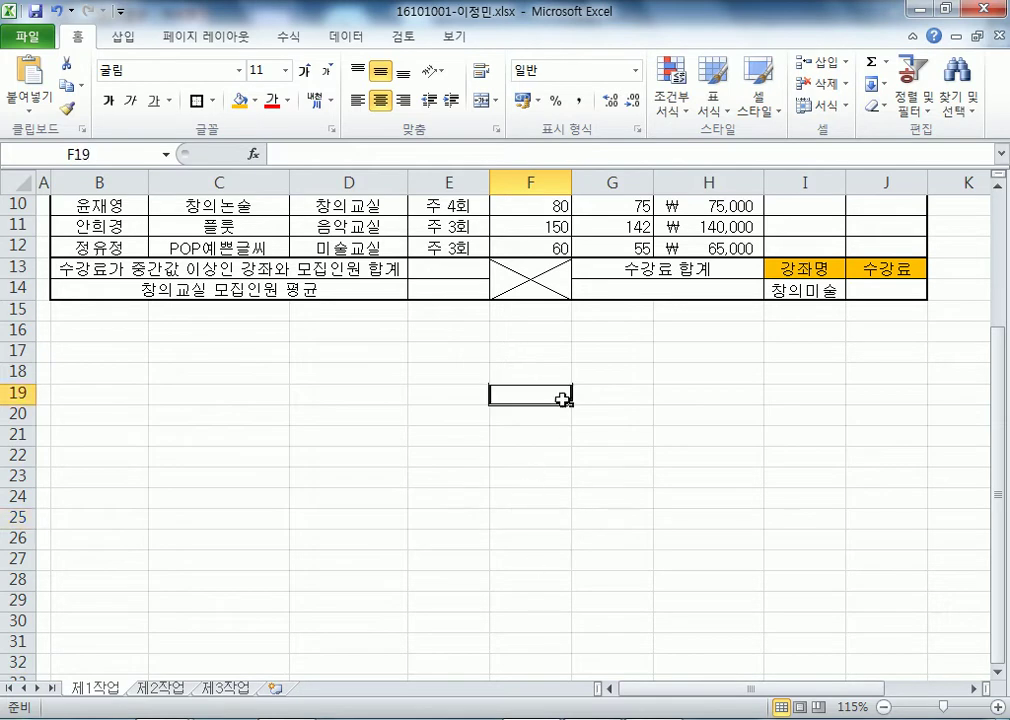
drag(572, 403, 570, 568)
click(744, 575)
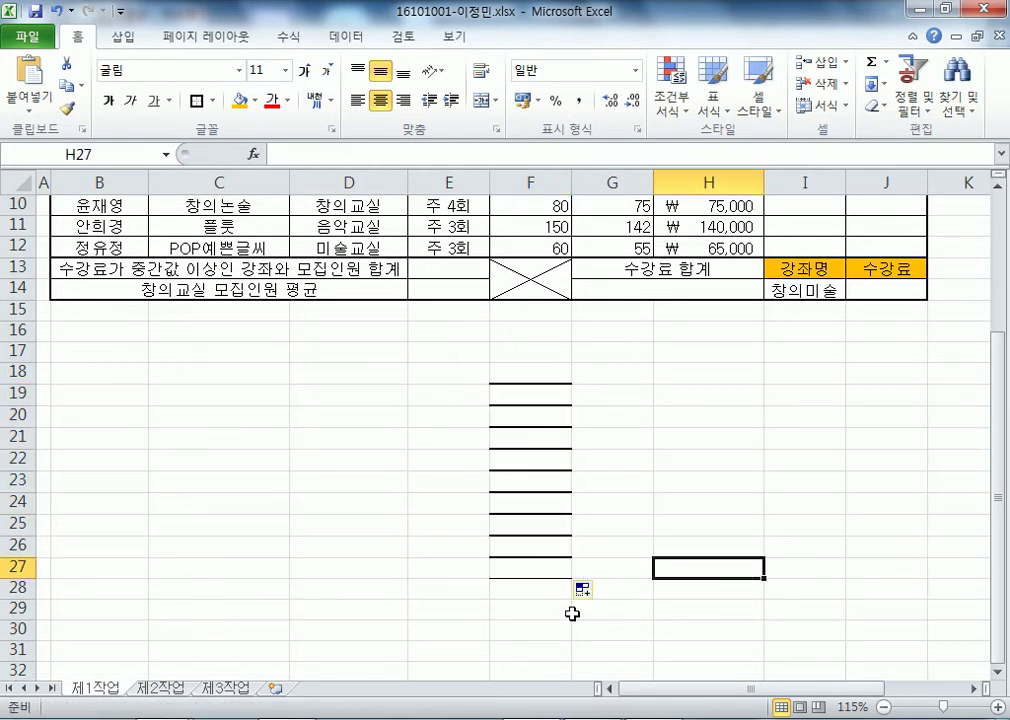
scroll(572, 614, down, 2)
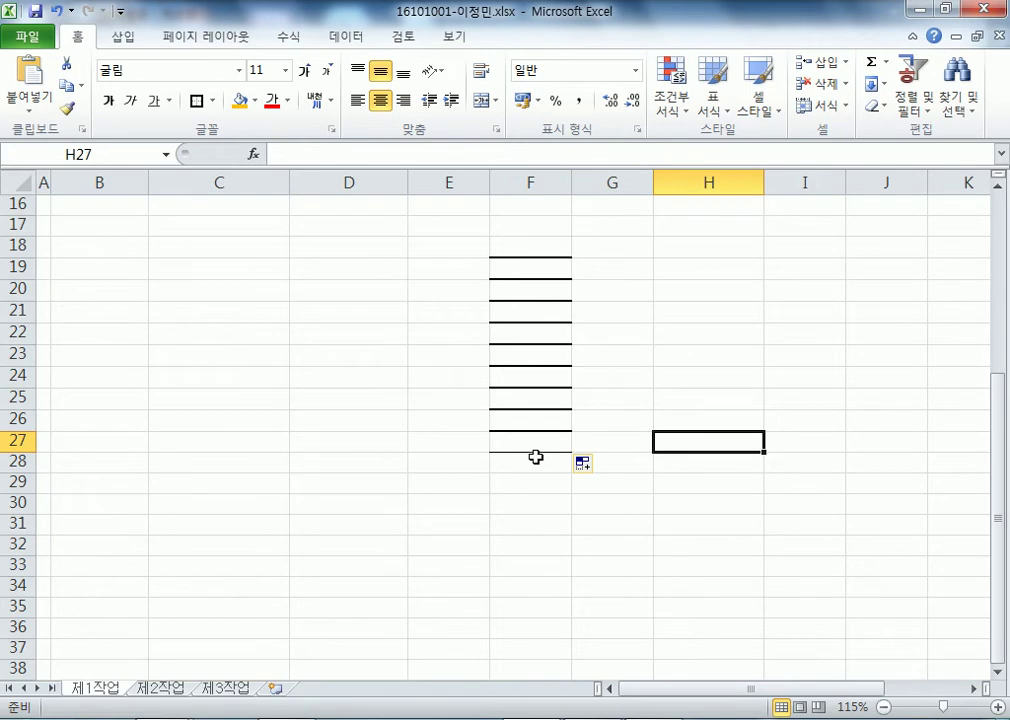
scroll(536, 451, up, 1)
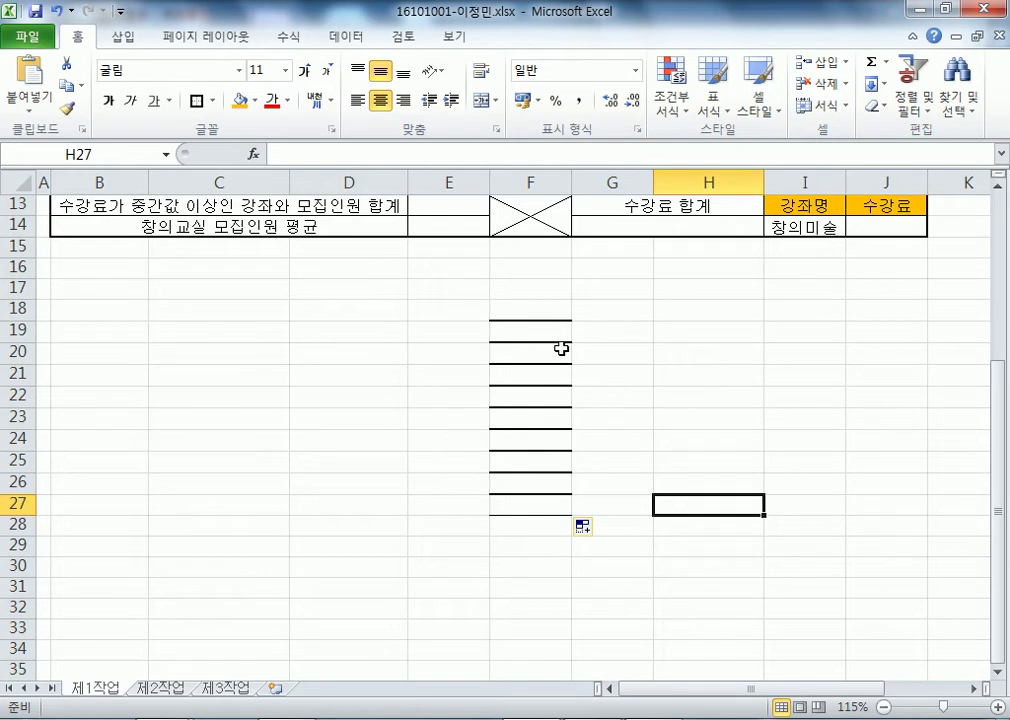
- Select the practice rows 19 through 31
click(590, 531)
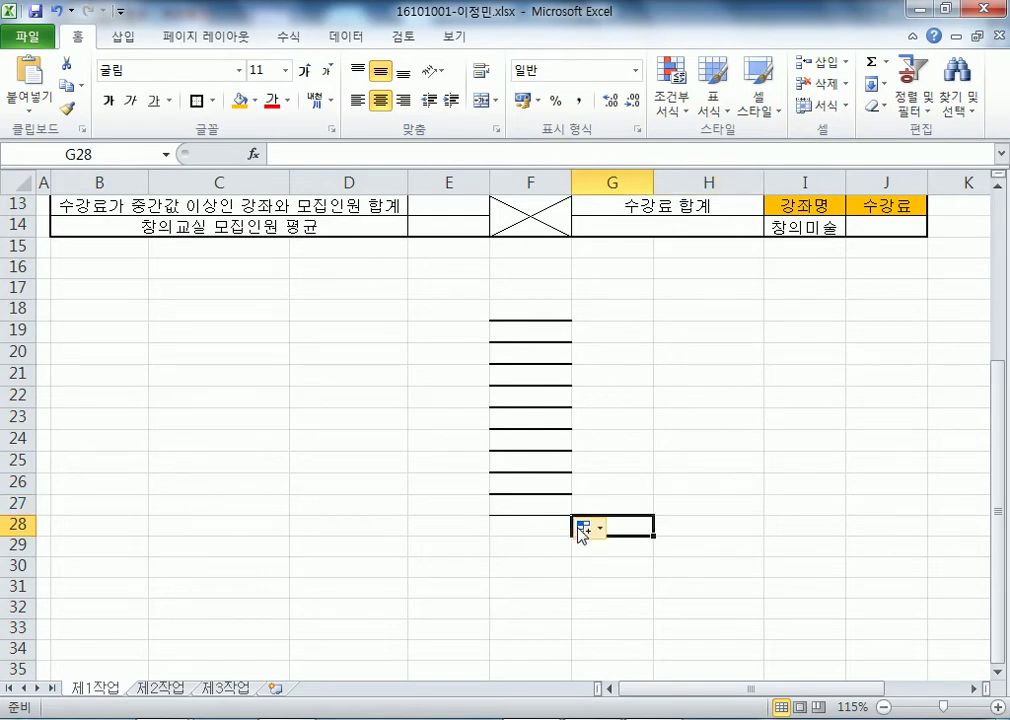
click(530, 331)
drag(18, 330, 5, 578)
- Delete the selected practice rows below the table
right_click(153, 436)
click(198, 295)
scroll(655, 427, up, 4)
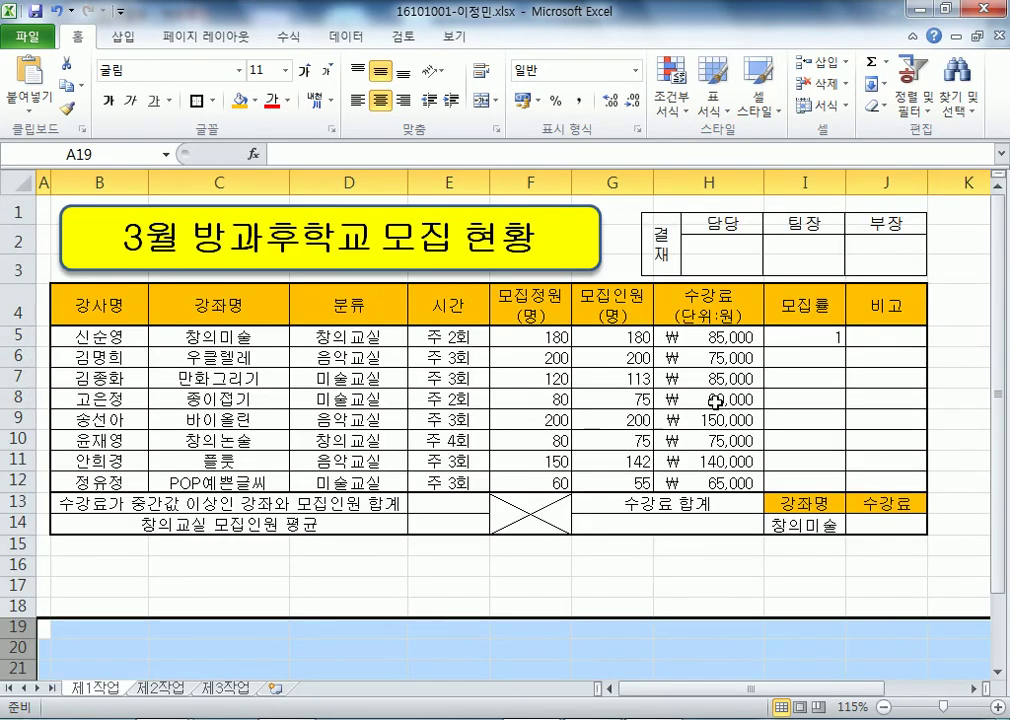
- Fill the I5 ROUND formula down to I12 and check the fill options
click(776, 336)
drag(845, 347, 849, 488)
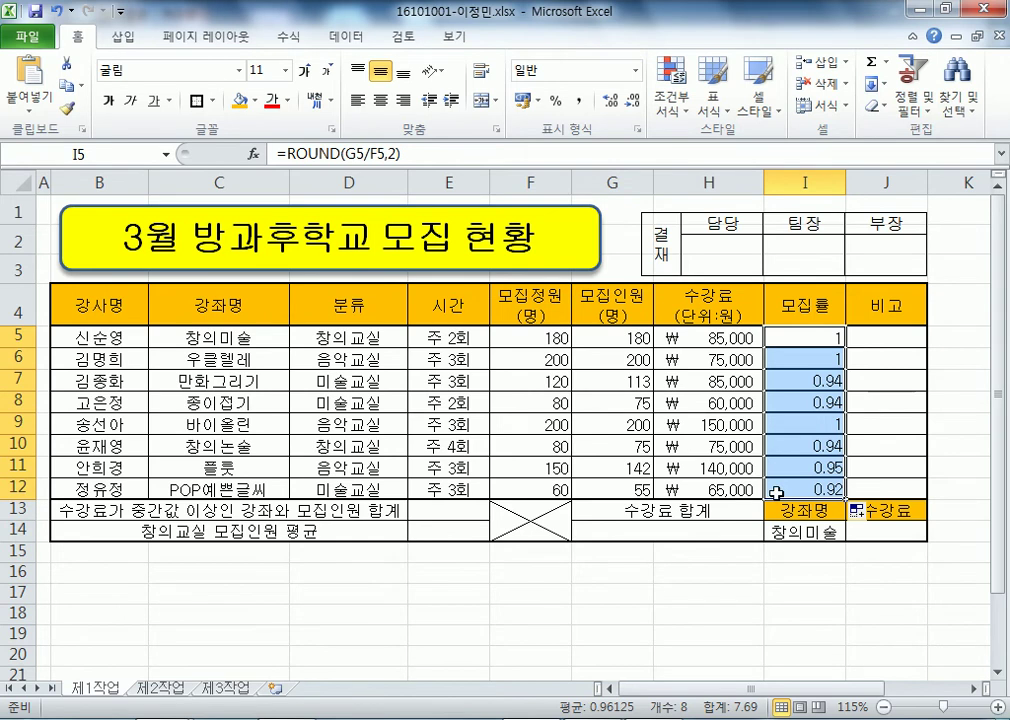
scroll(841, 535, down, 2)
click(860, 339)
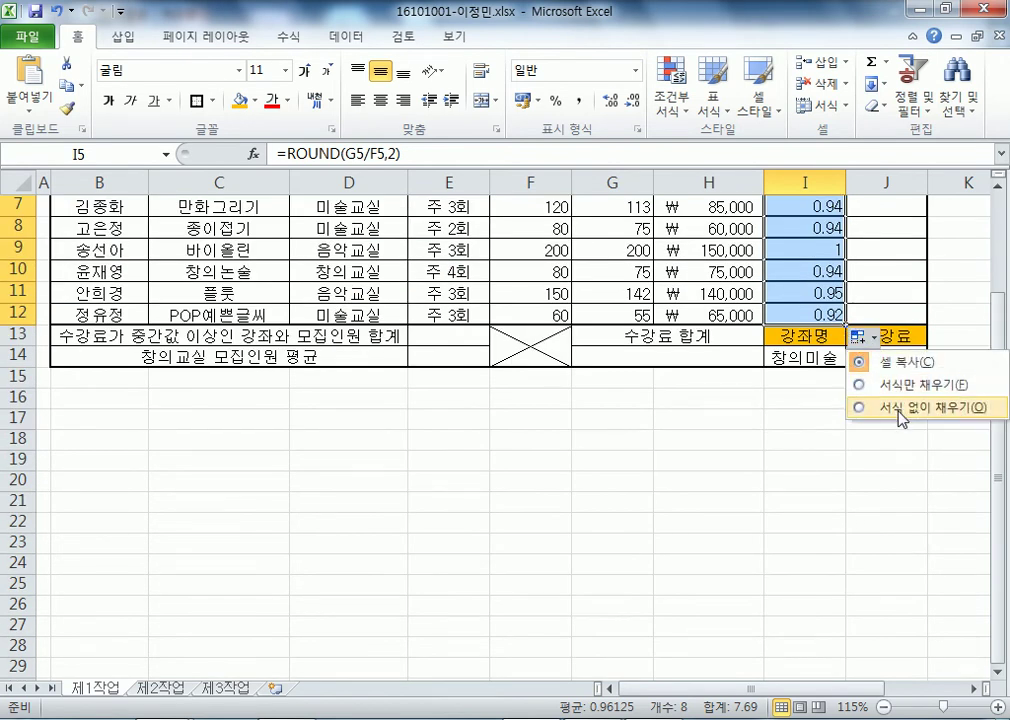
scroll(898, 410, up, 1)
click(798, 408)
scroll(793, 478, up, 1)
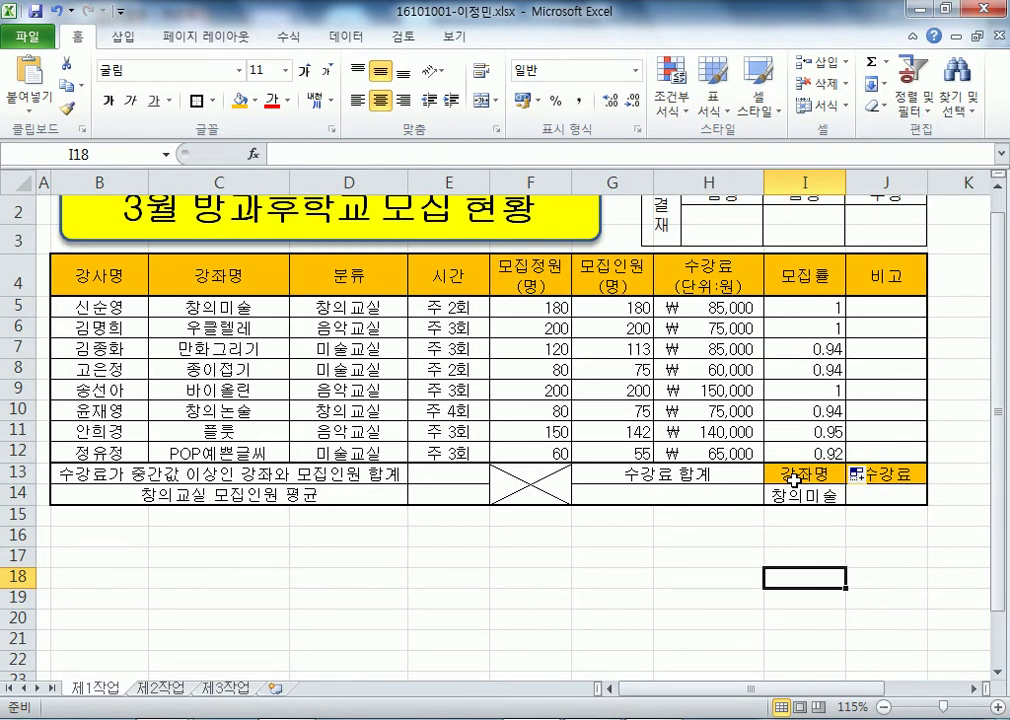
drag(793, 480, 787, 560)
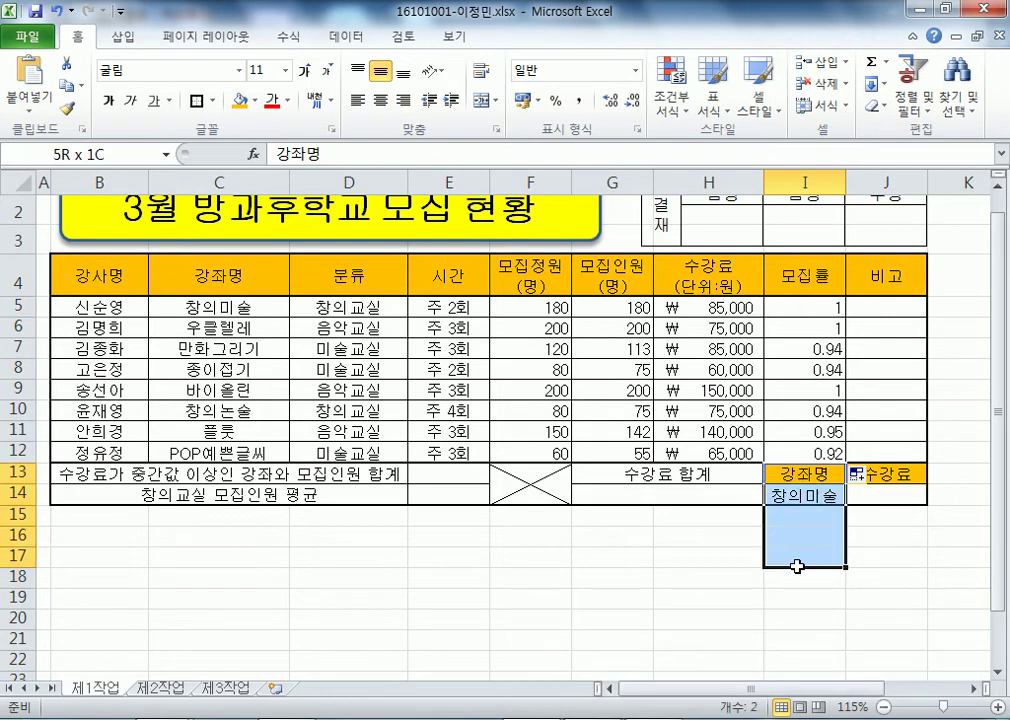
- Undo the copied results and refill the I5 formula down through I12
click(803, 322)
drag(803, 322, 803, 432)
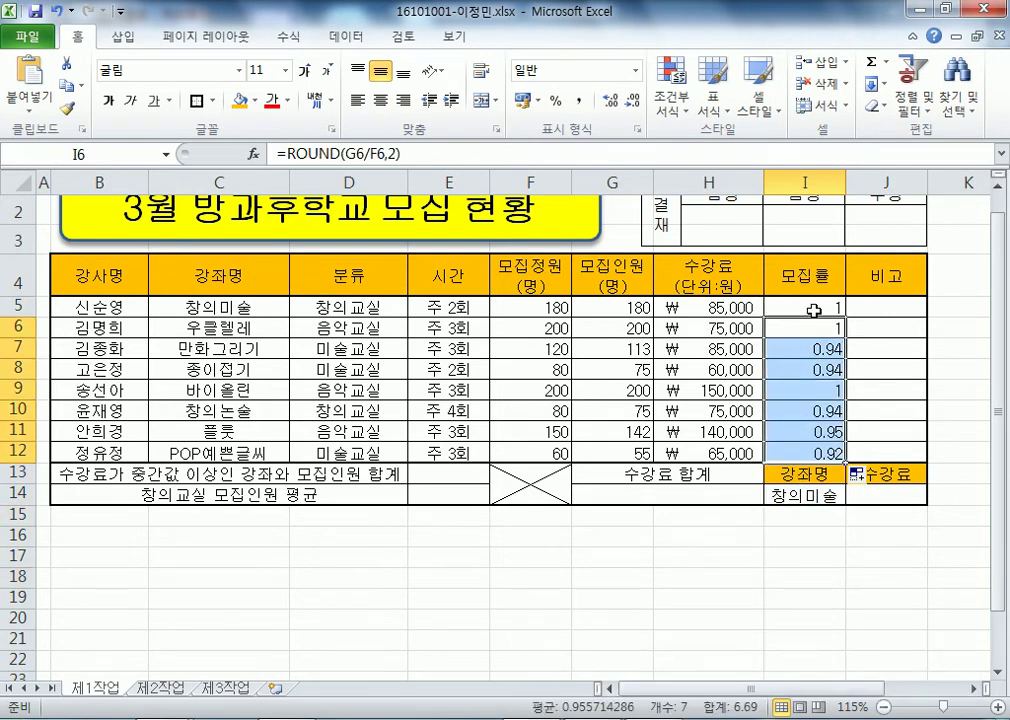
key(ctrl+z)
drag(848, 316, 845, 460)
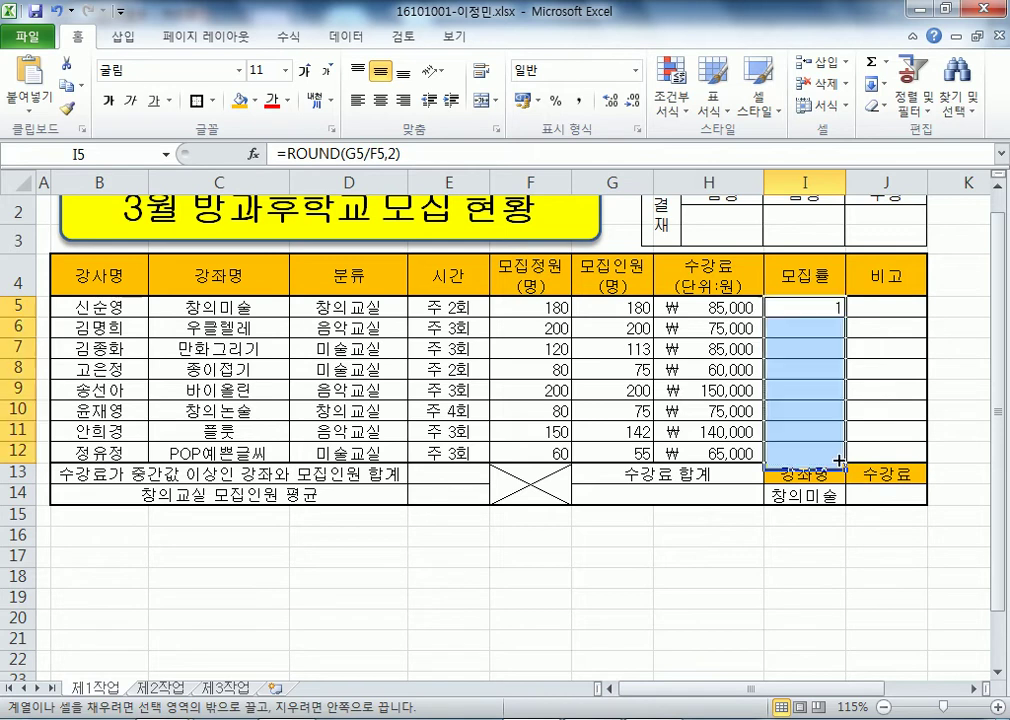
click(712, 600)
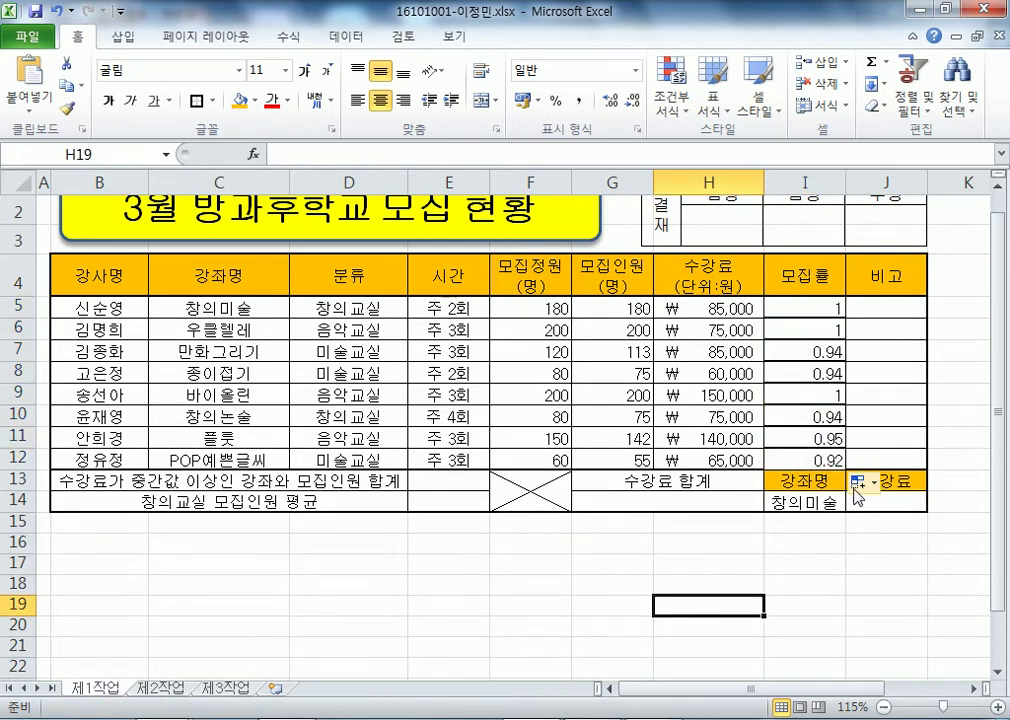
- Inspect the table borders and select the 모집률 results I5:I12
click(876, 308)
click(449, 480)
click(449, 501)
click(733, 563)
click(531, 607)
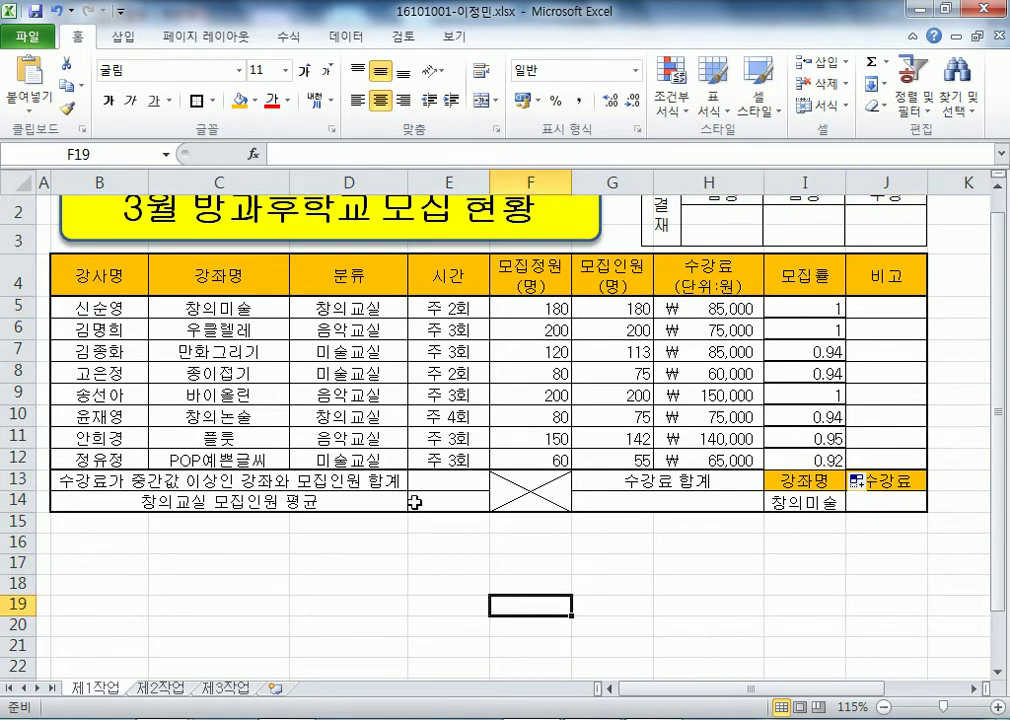
drag(816, 308, 820, 466)
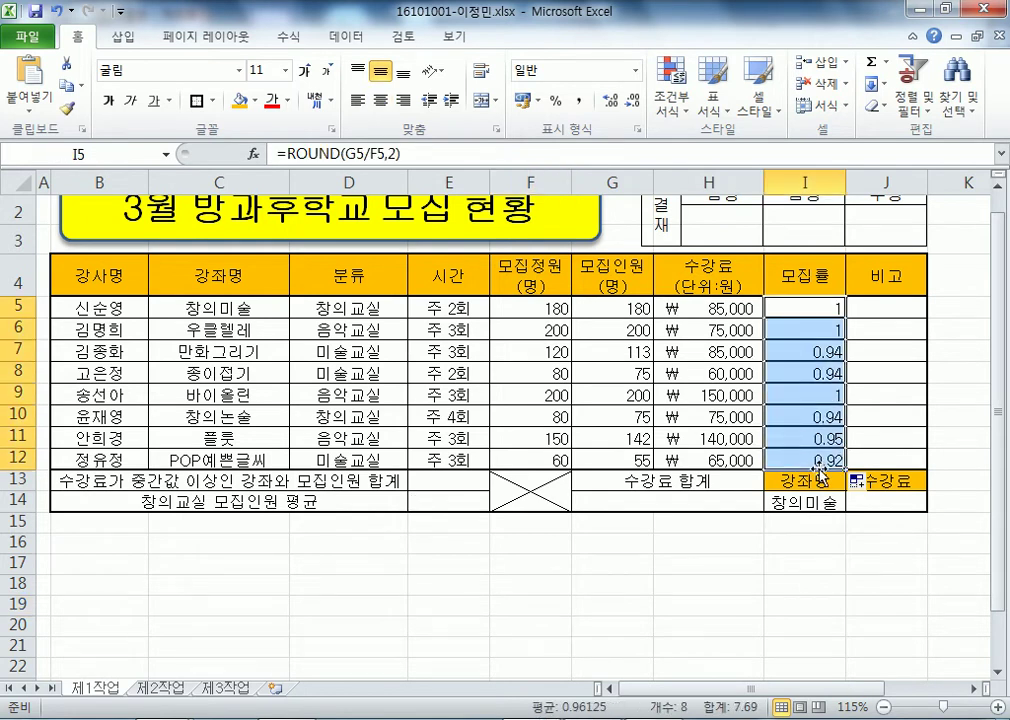
click(633, 593)
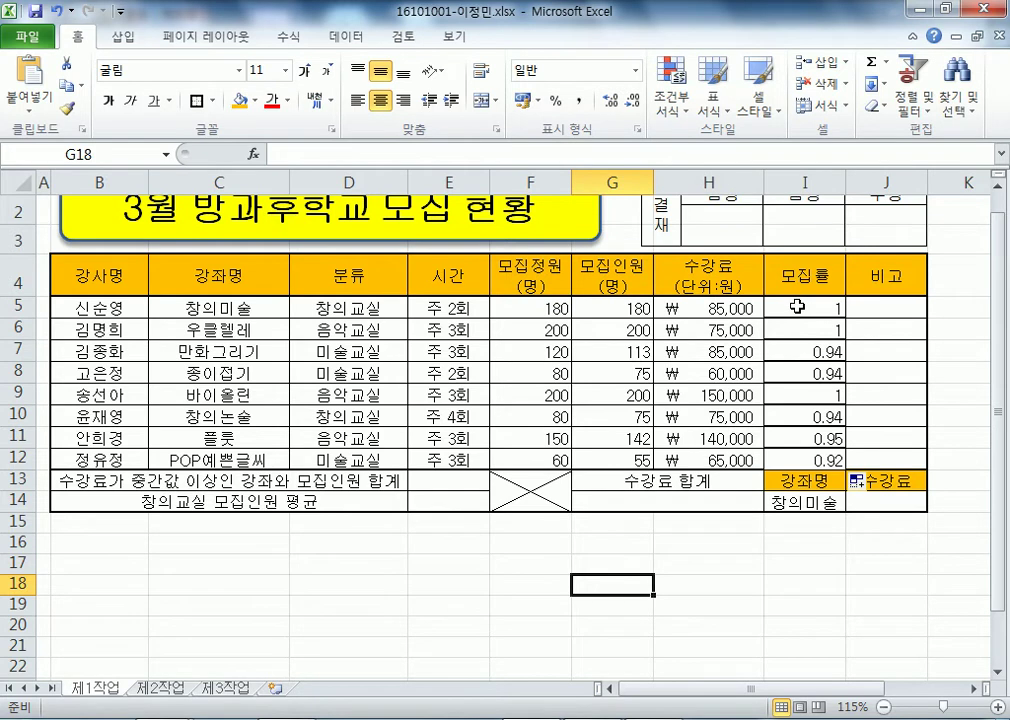
drag(797, 307, 811, 458)
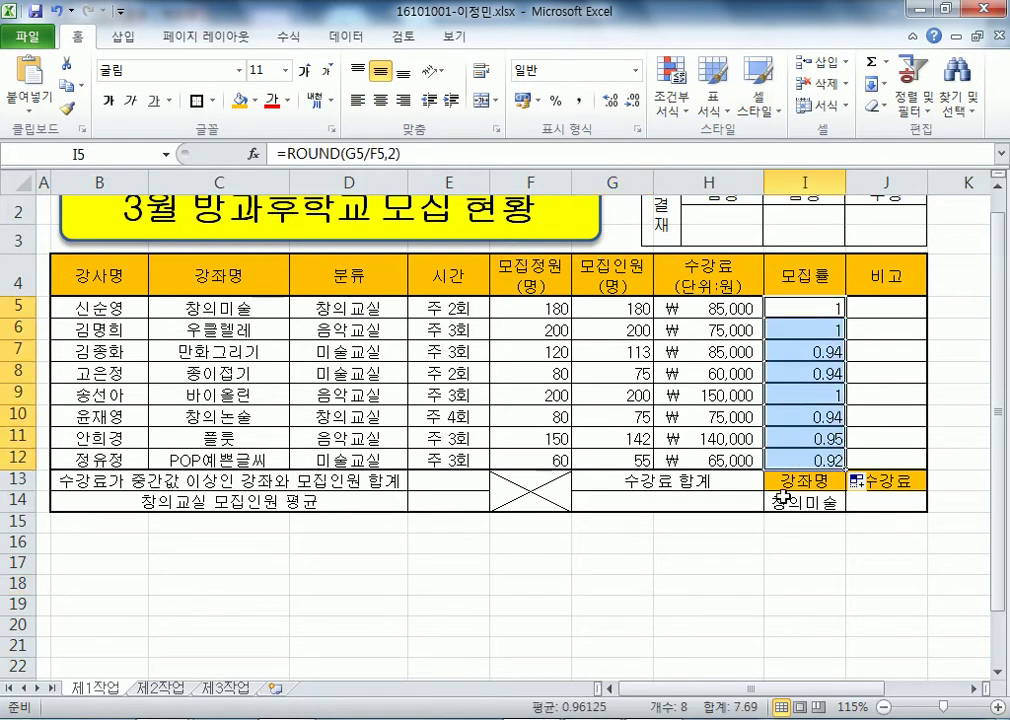
- Try inner horizontal lines and a thick outline on I5:I12, then undo them
key(ctrl+1)
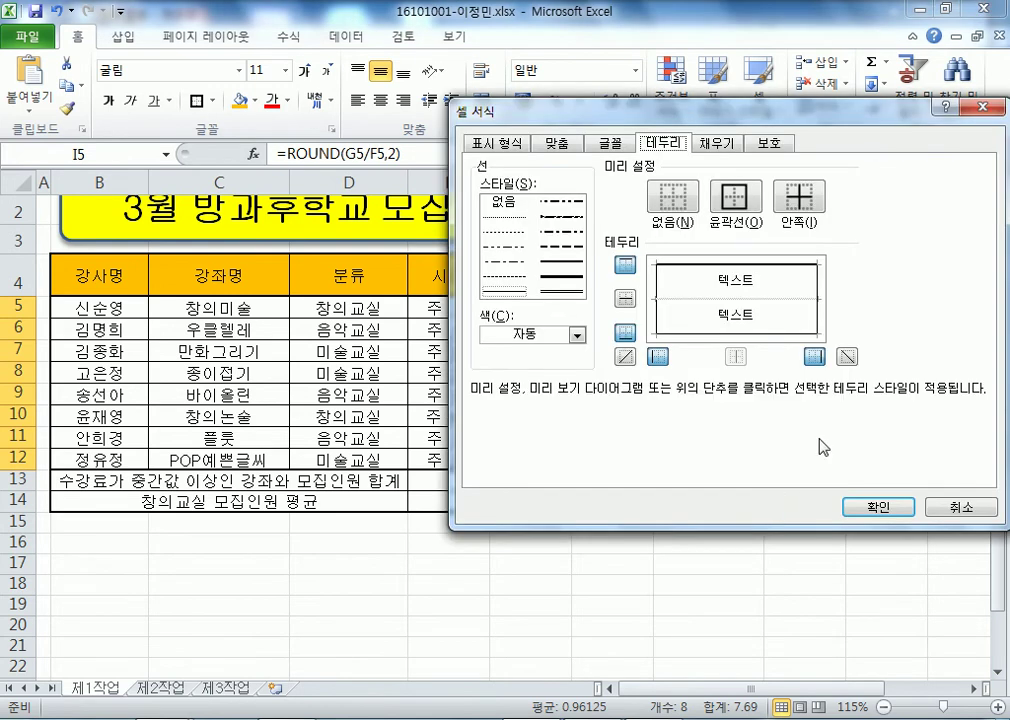
drag(774, 124, 381, 58)
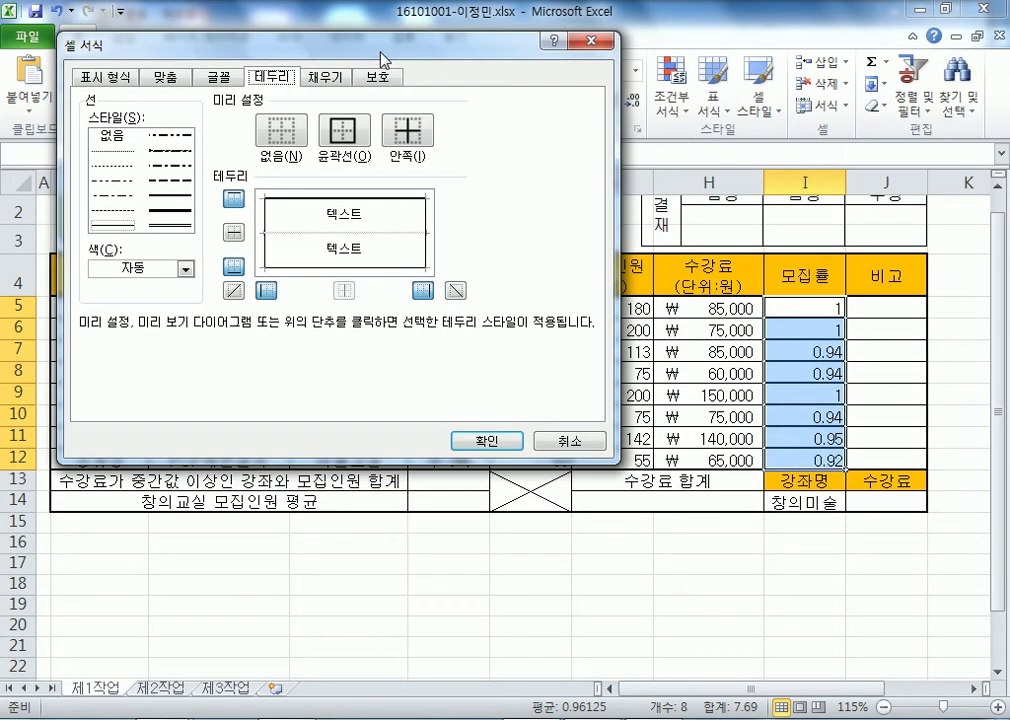
click(301, 238)
click(301, 238)
click(301, 240)
click(180, 197)
click(290, 268)
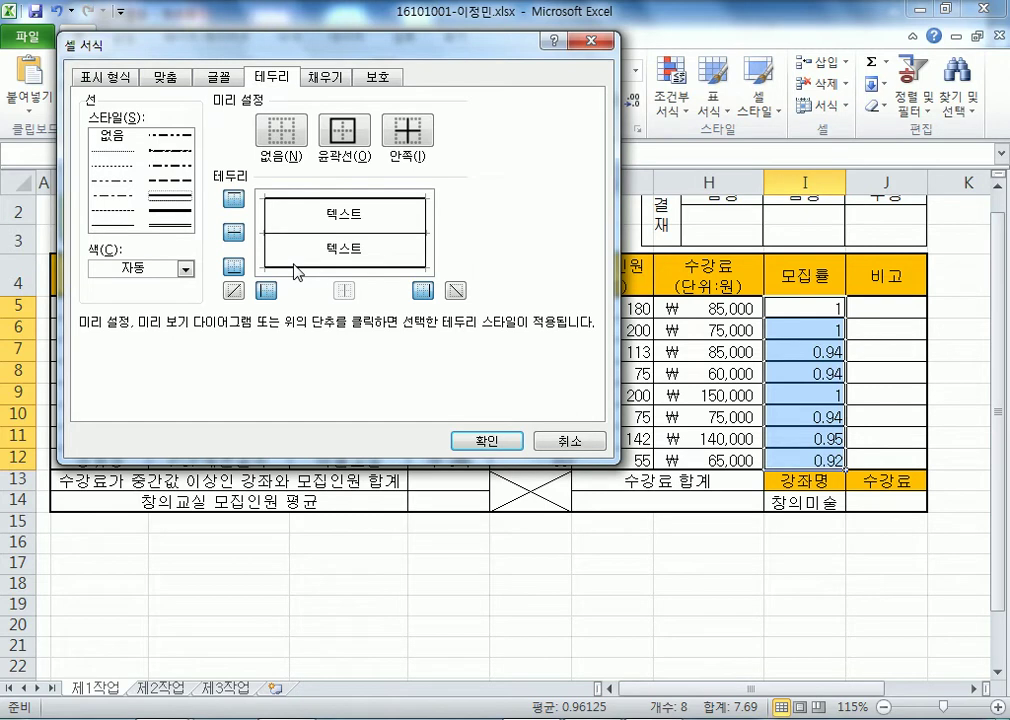
click(176, 211)
click(353, 146)
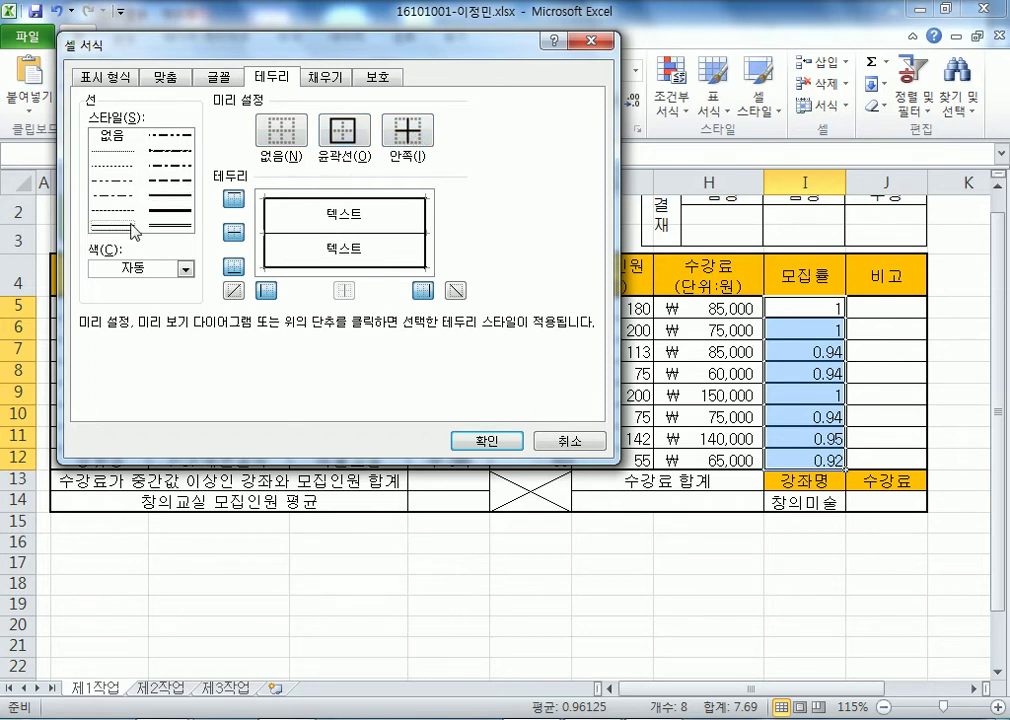
click(360, 139)
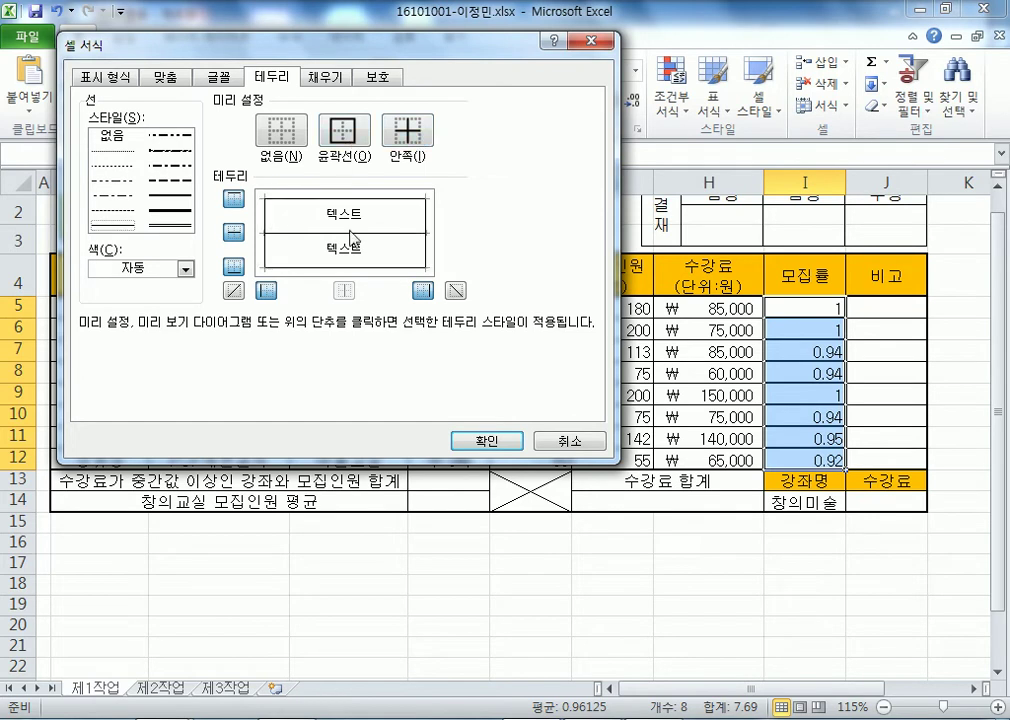
click(486, 440)
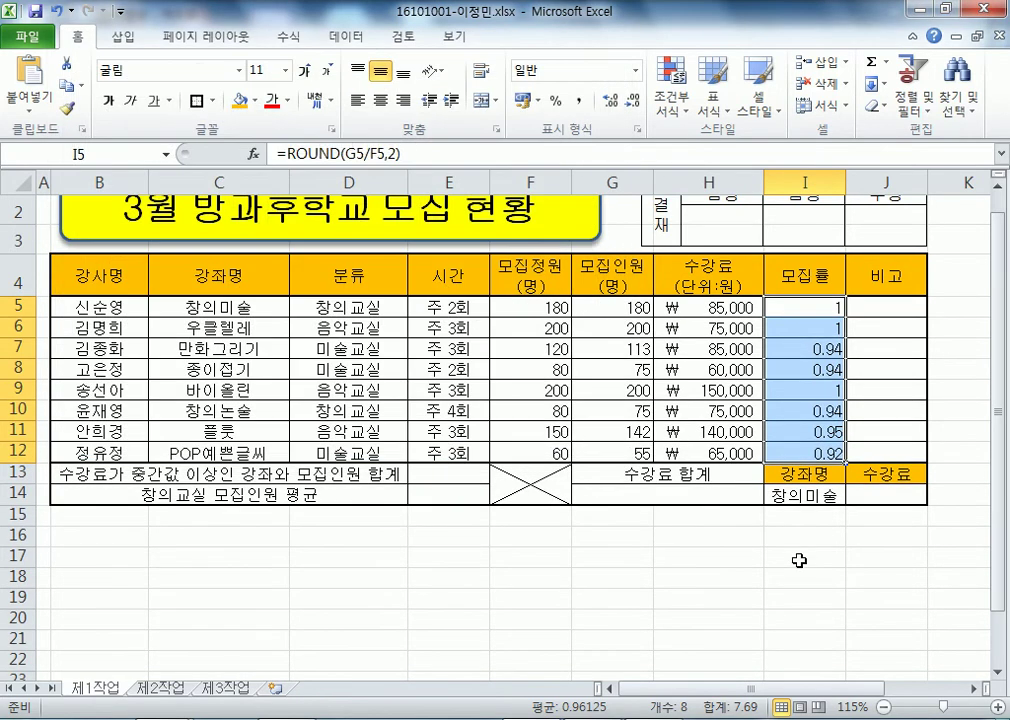
click(798, 558)
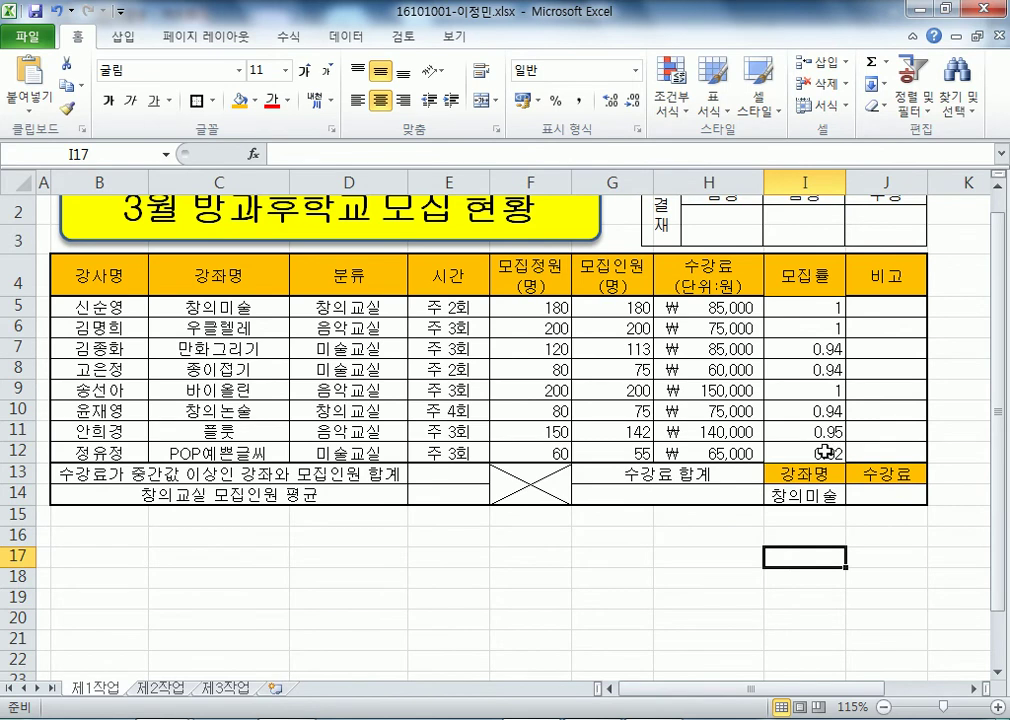
key(ctrl+z)
- Give I5:I12 solid inner horizontal lines with medium top and bottom edges
drag(818, 303, 816, 460)
key(ctrl+1)
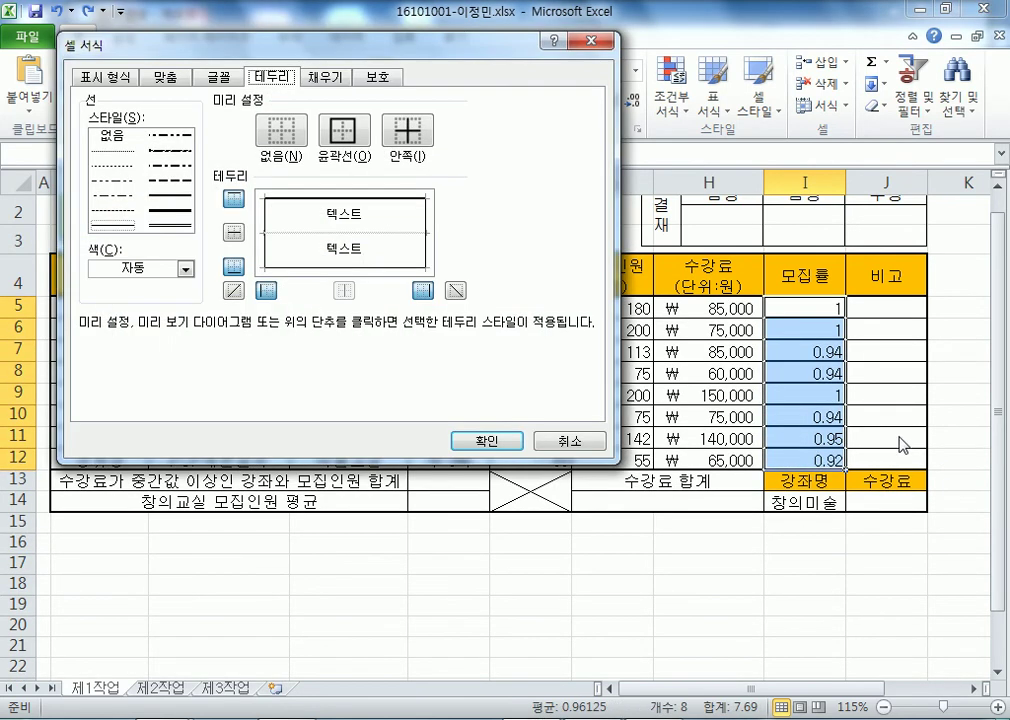
click(305, 240)
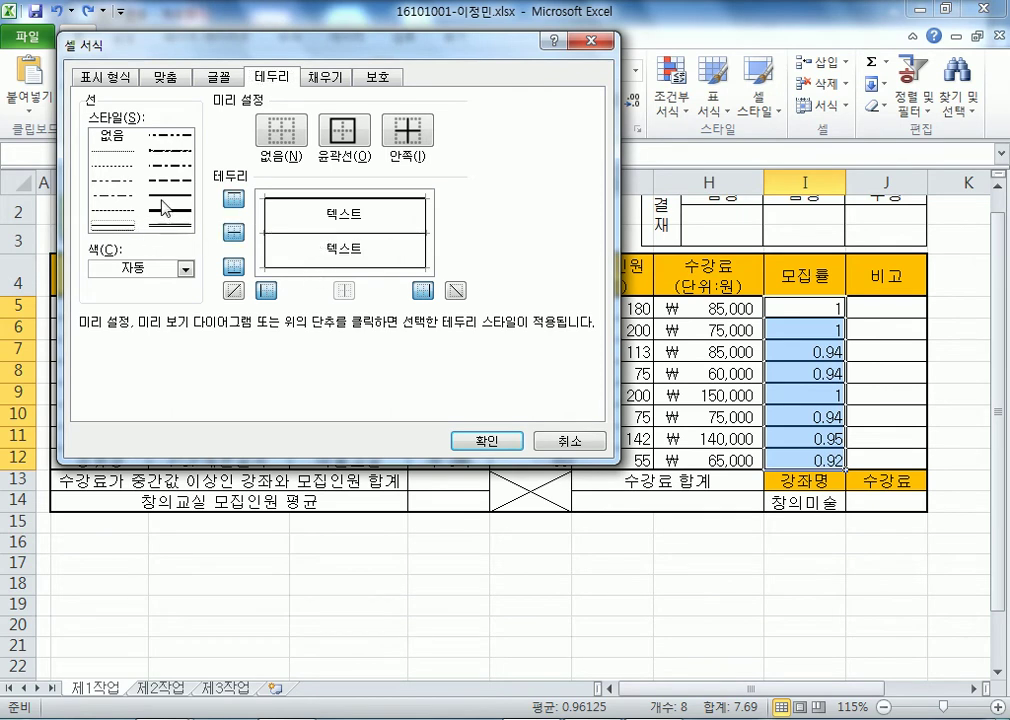
click(289, 269)
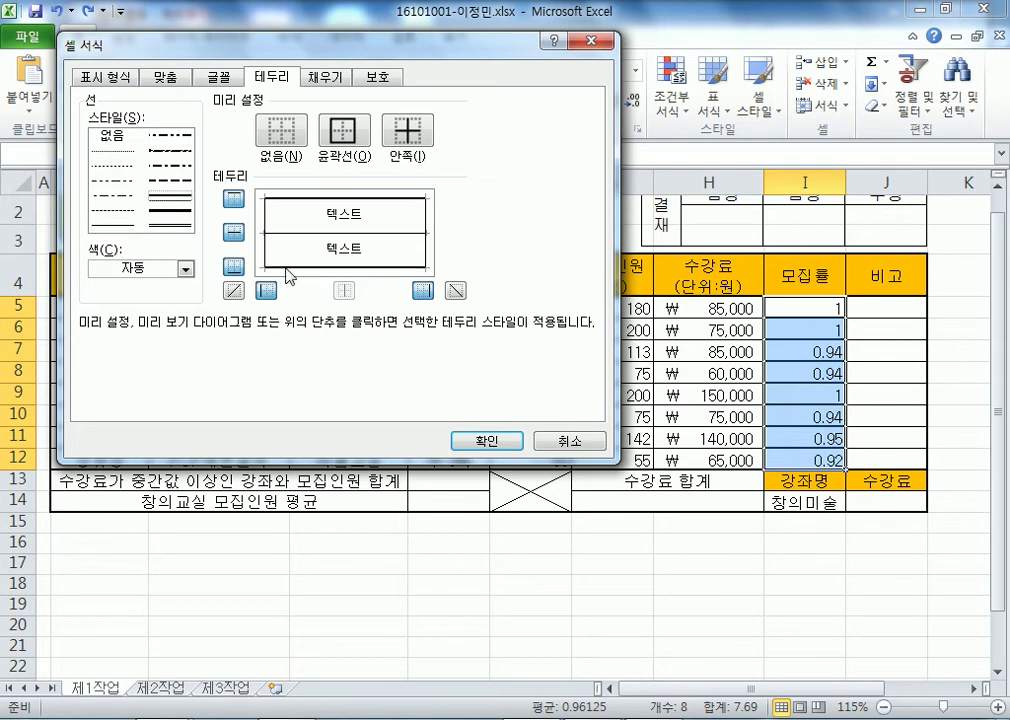
click(381, 198)
click(178, 212)
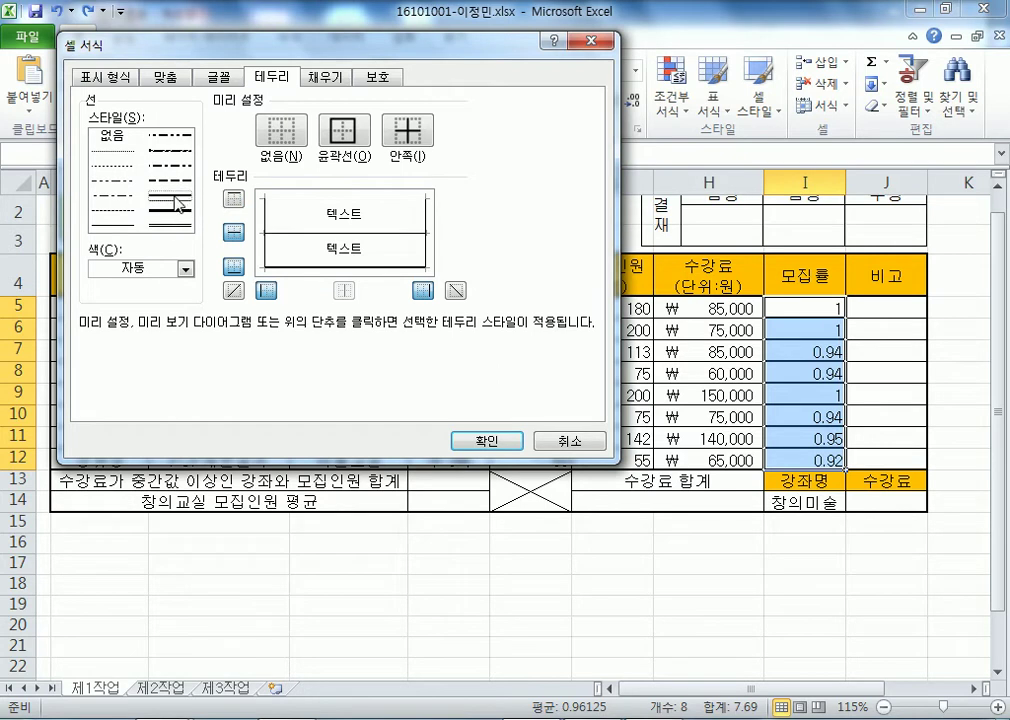
click(111, 227)
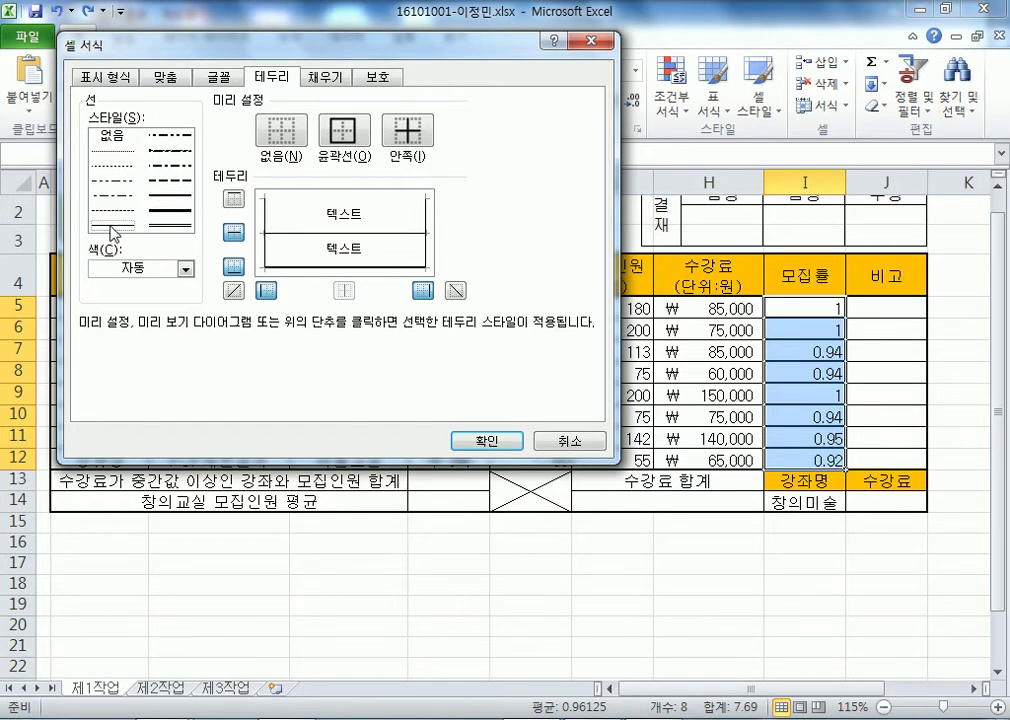
click(178, 200)
click(111, 225)
click(265, 231)
click(172, 196)
click(316, 206)
click(316, 266)
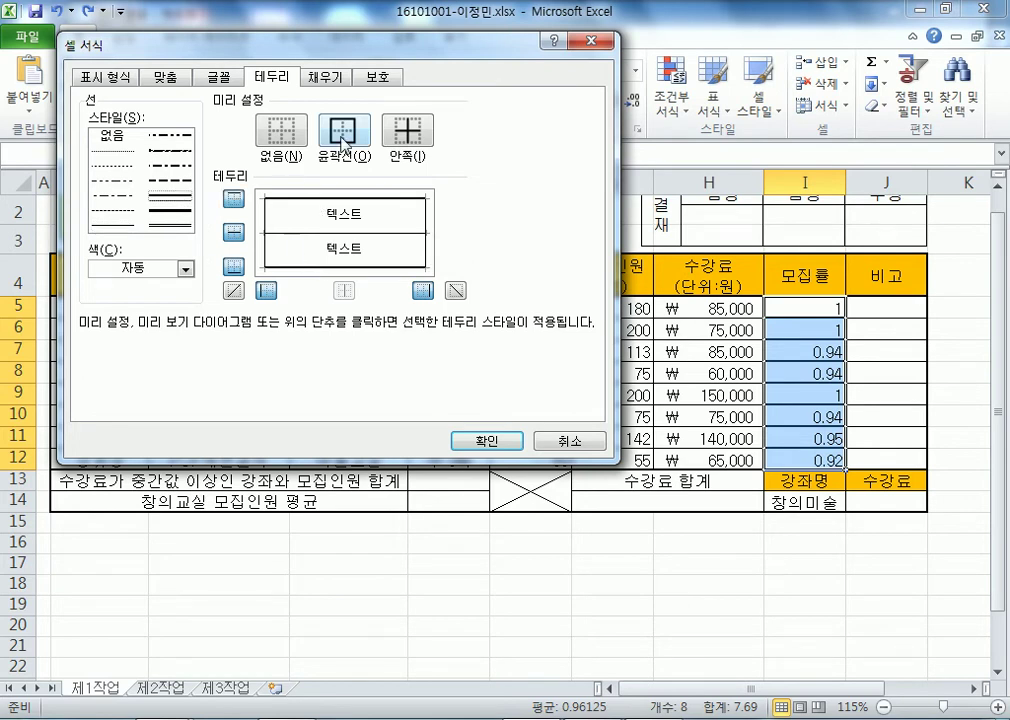
click(486, 442)
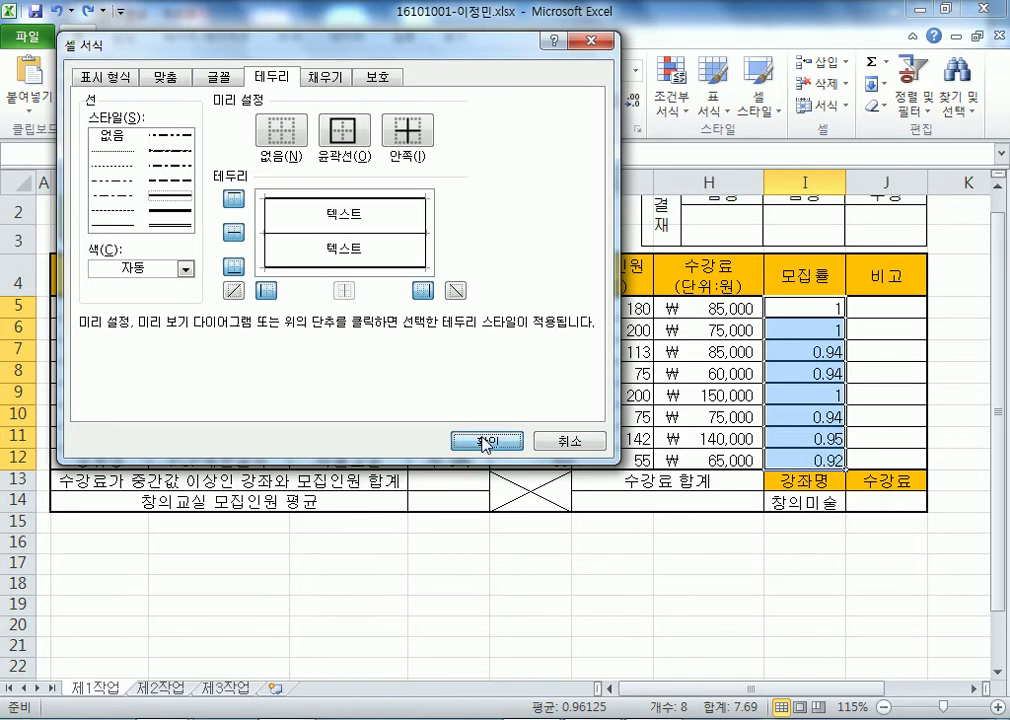
click(634, 636)
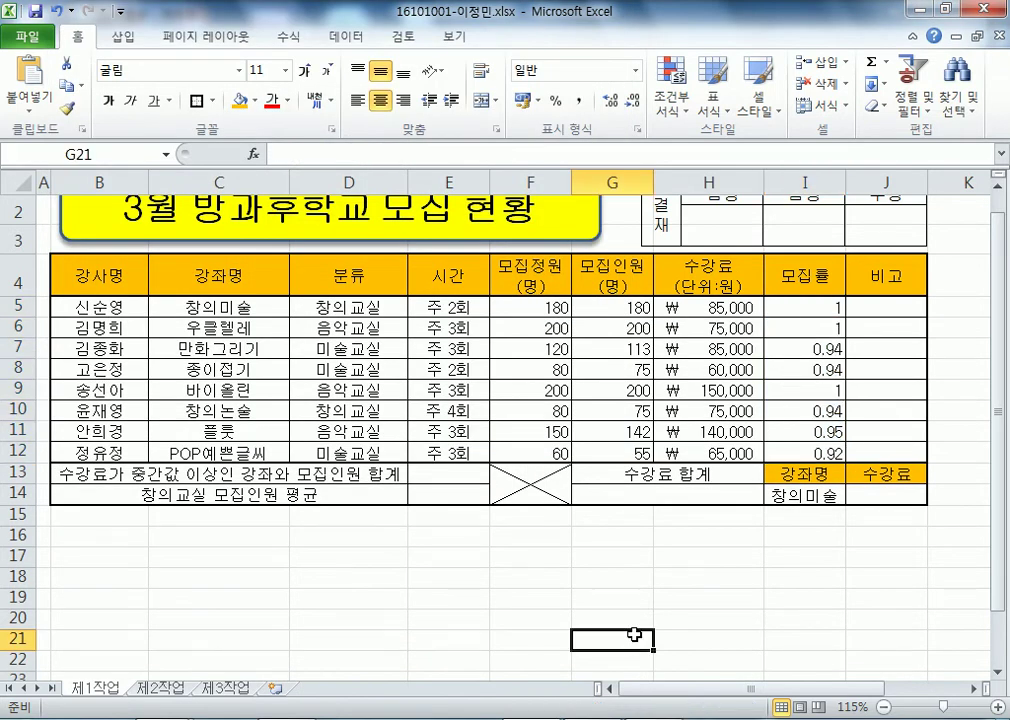
- Apply All Borders to every cell in the 모집률 range I5:I12
click(111, 528)
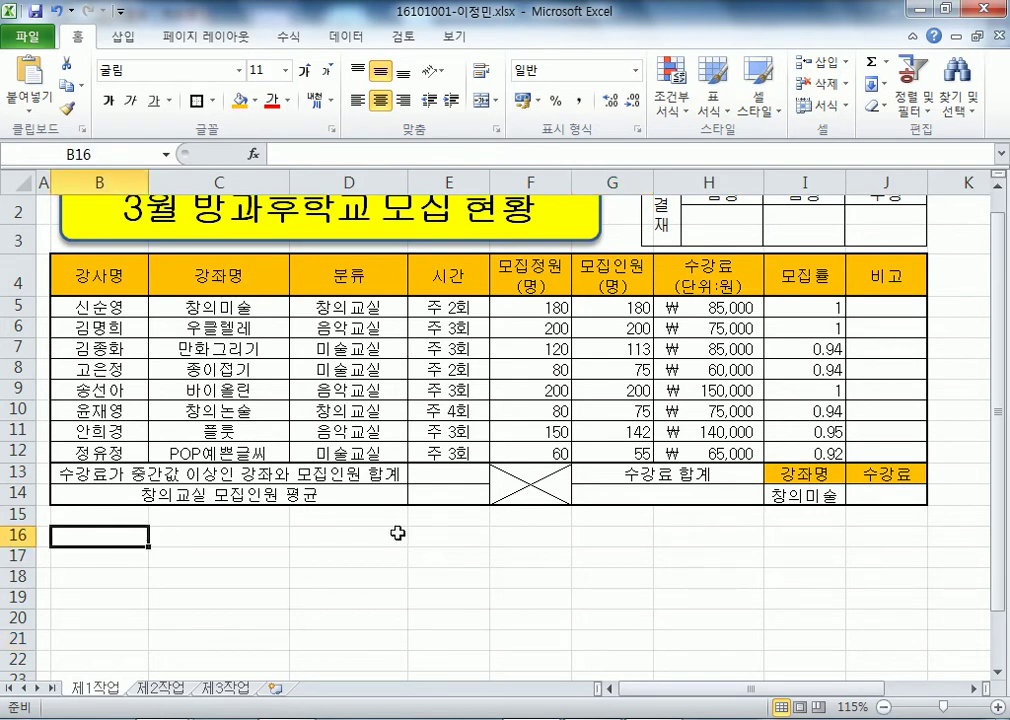
drag(795, 309, 810, 455)
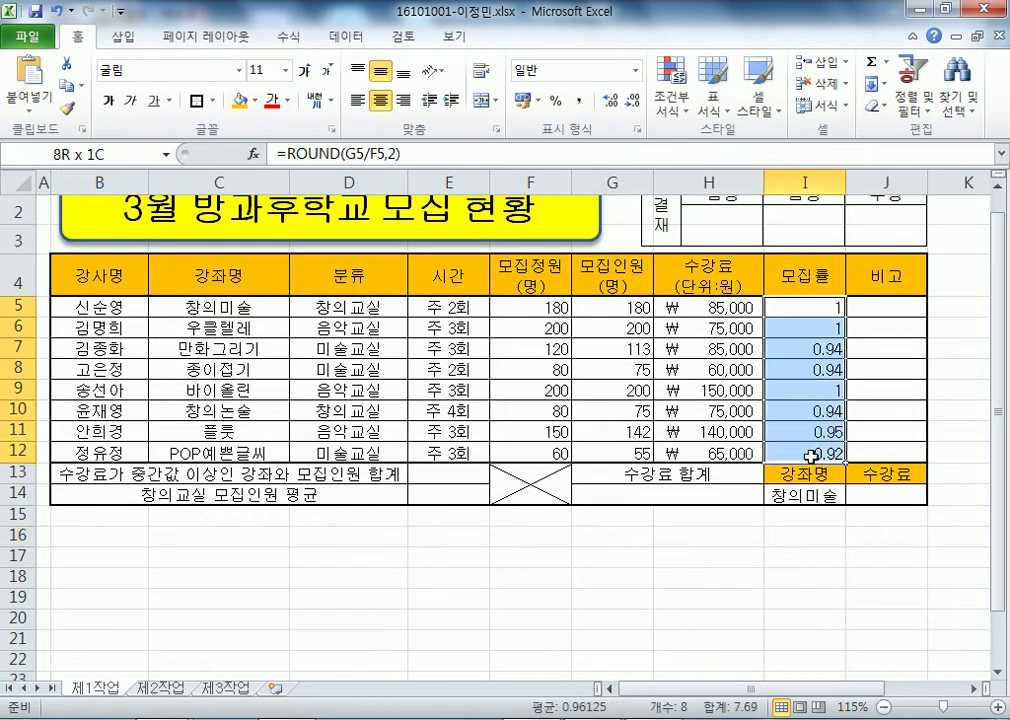
click(212, 101)
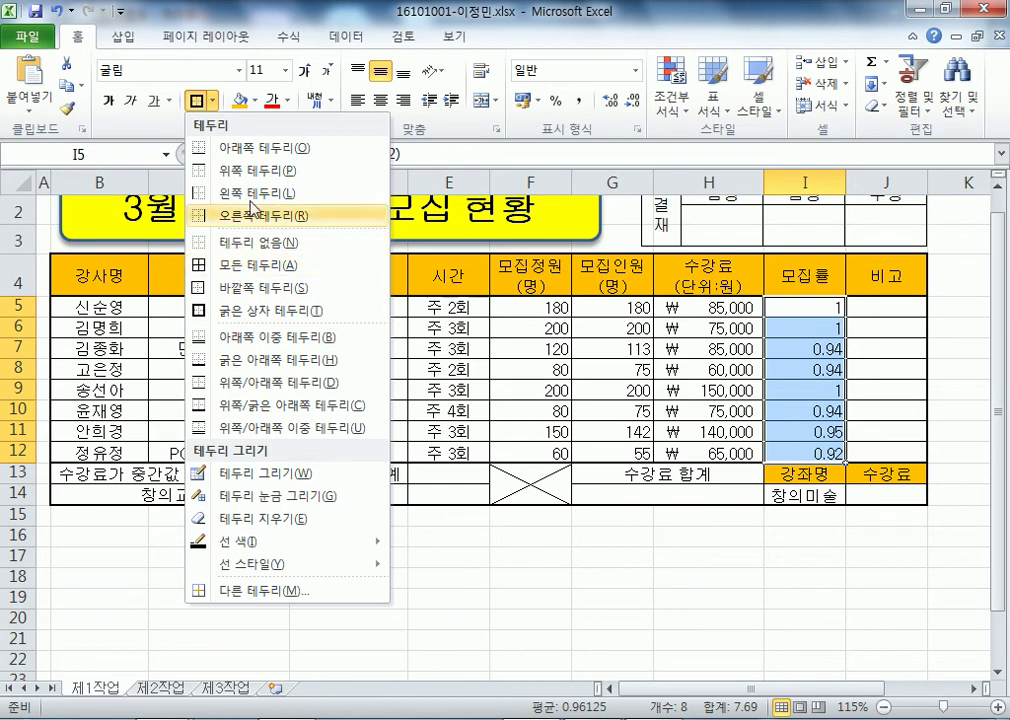
click(236, 268)
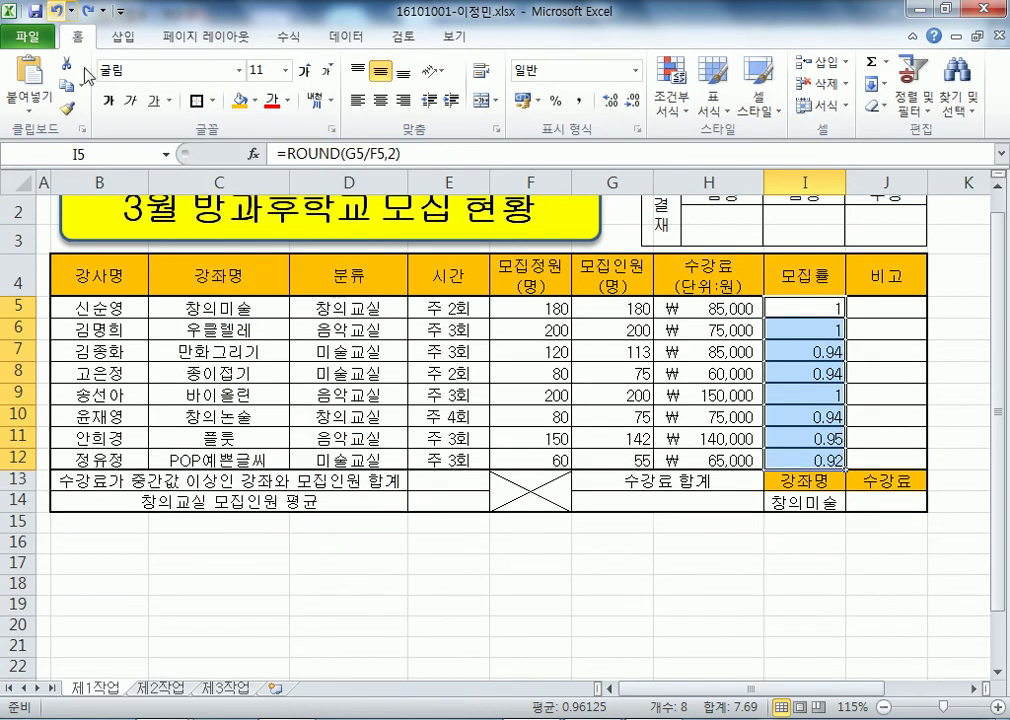
click(733, 606)
click(795, 303)
drag(795, 303, 805, 460)
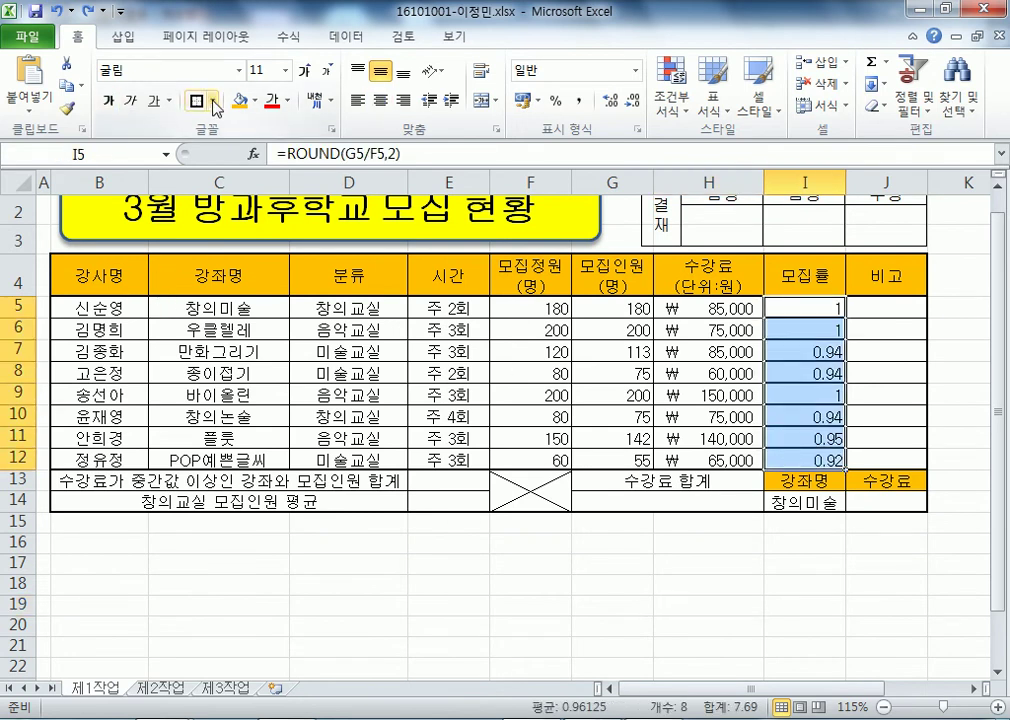
click(212, 101)
click(224, 266)
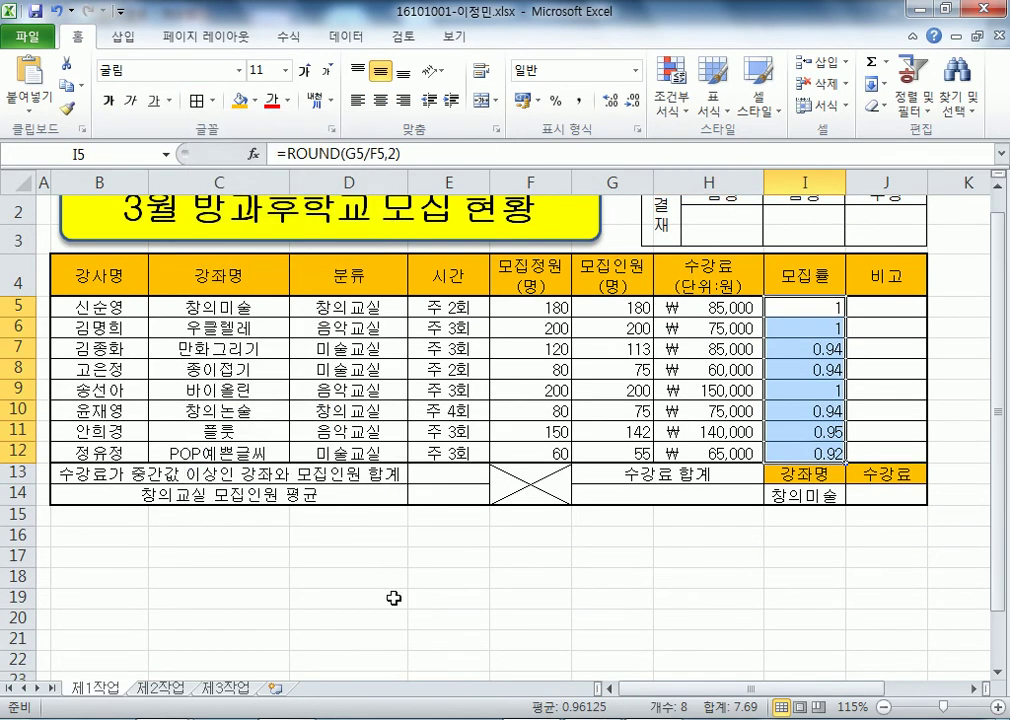
click(394, 598)
- Select the course rows B5 to J12
drag(79, 307, 897, 455)
click(820, 598)
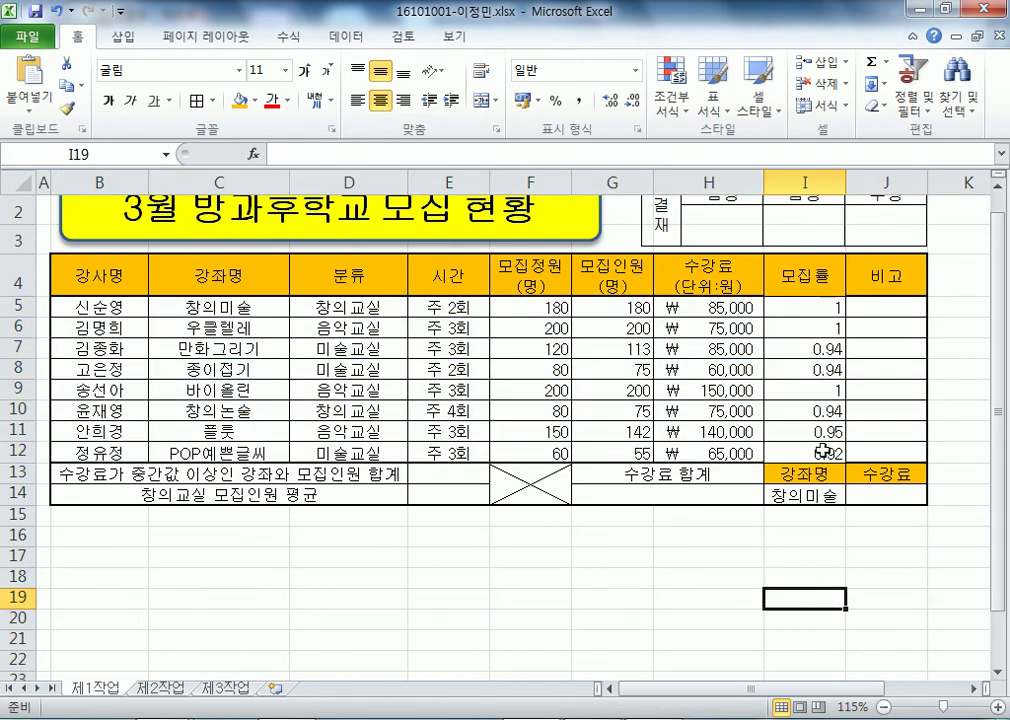
drag(137, 310, 852, 444)
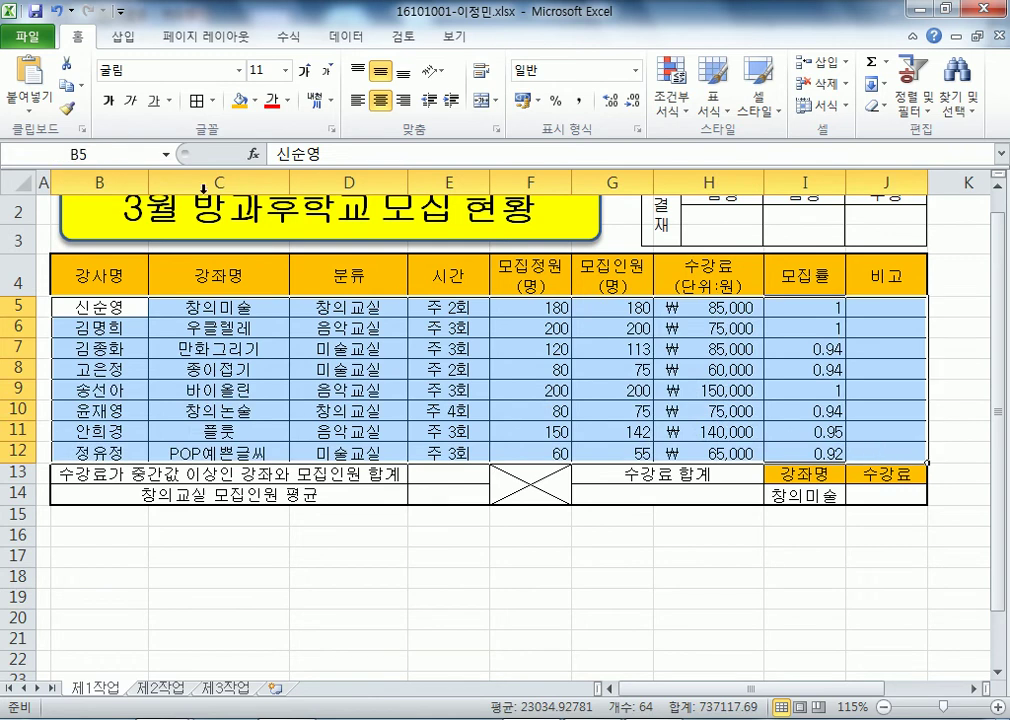
- Put a Thick Box Border around the course rows B5:J12
click(209, 101)
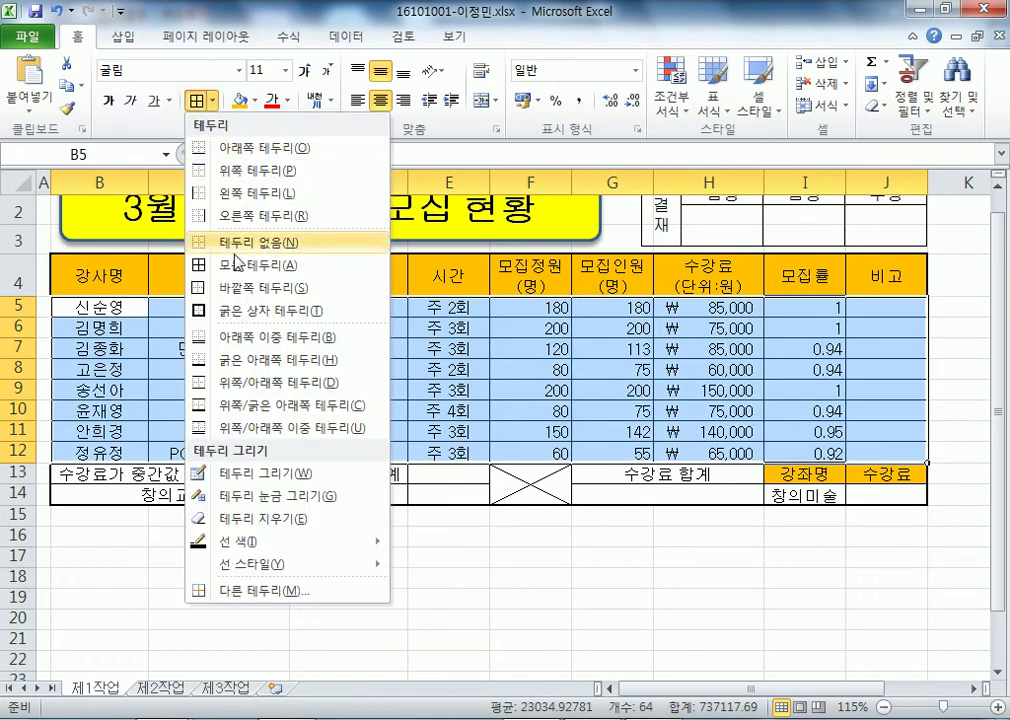
click(243, 309)
click(471, 626)
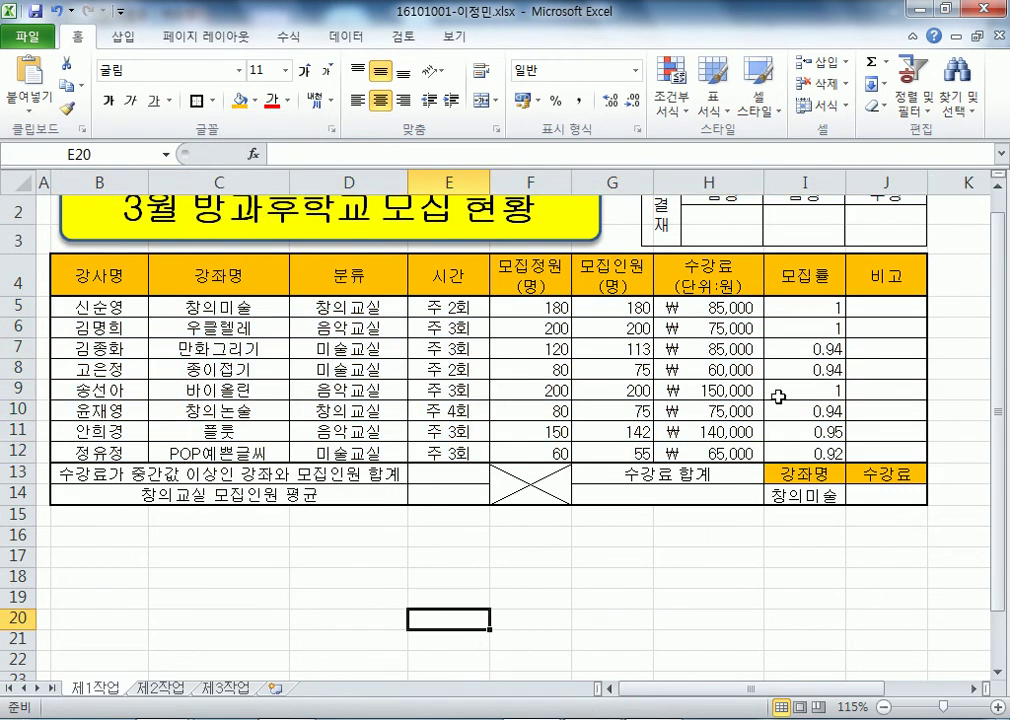
- Check the 모집률 formulas in I5 through I12
click(803, 299)
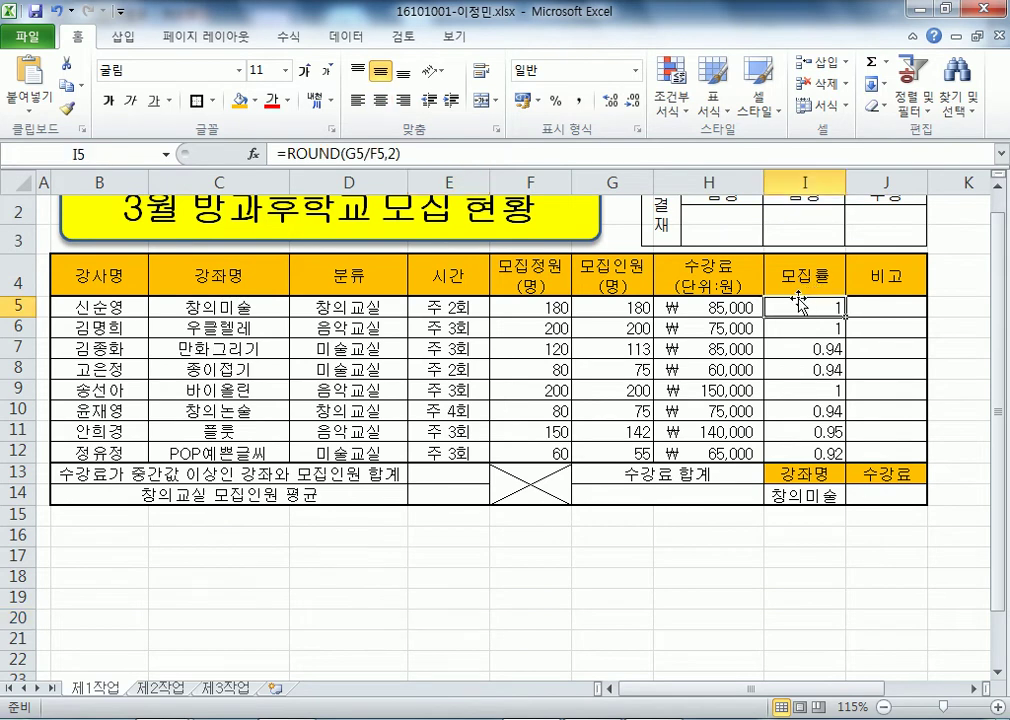
click(799, 456)
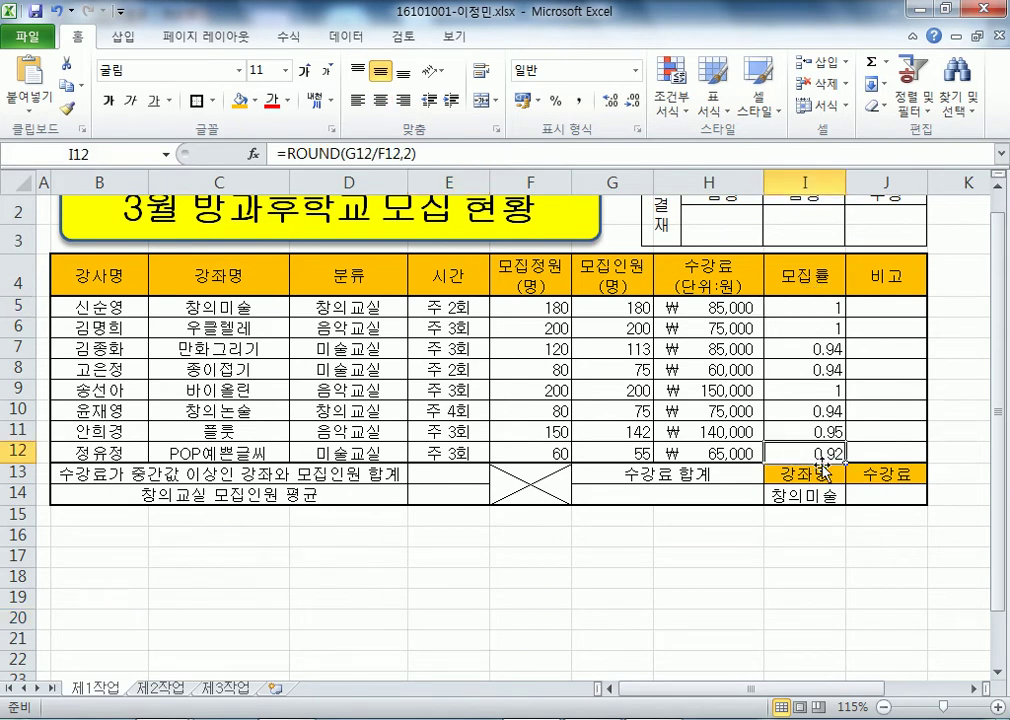
drag(800, 307, 800, 455)
key(ctrl+End)
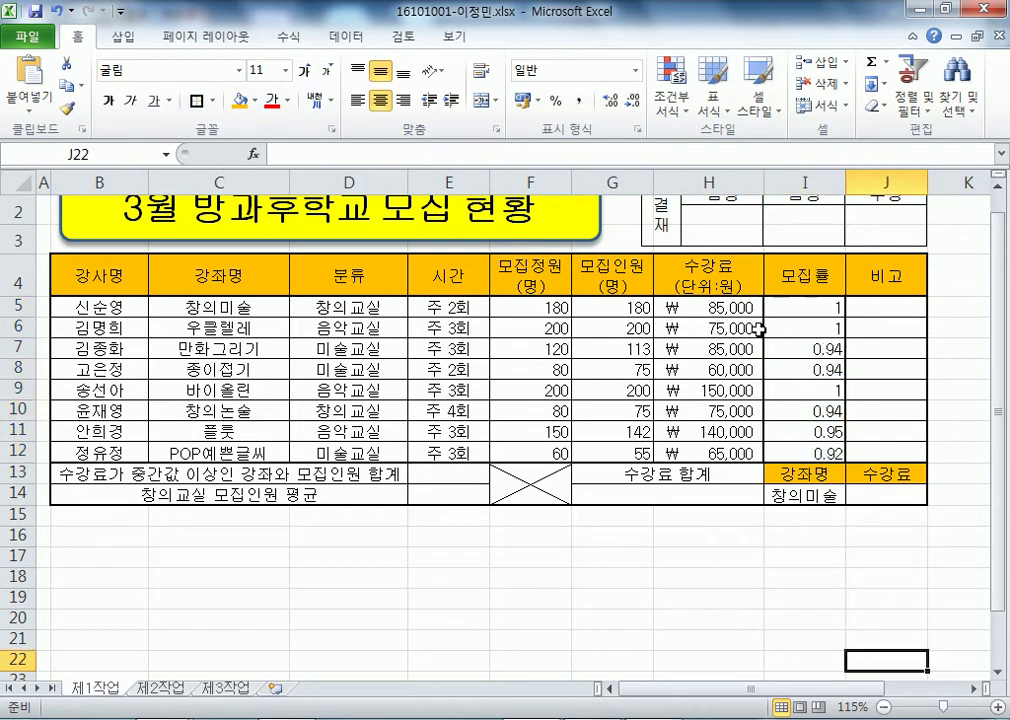
drag(800, 307, 800, 455)
click(509, 518)
- Give the whole table B4:J14 All Borders grid lines
drag(138, 305, 881, 451)
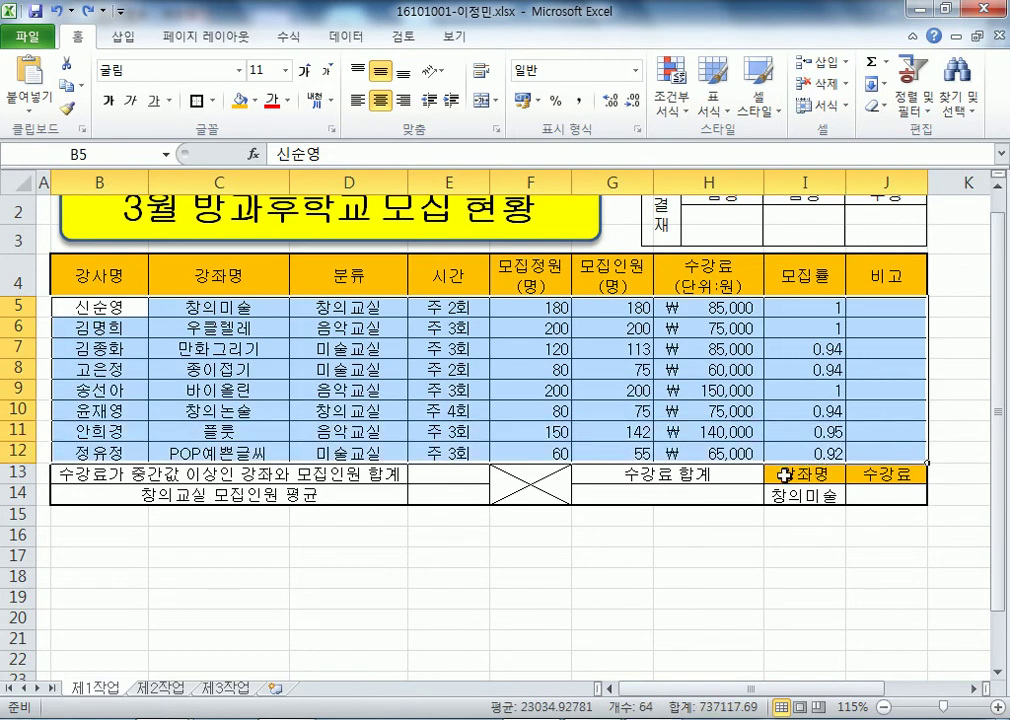
drag(90, 286, 897, 476)
click(210, 100)
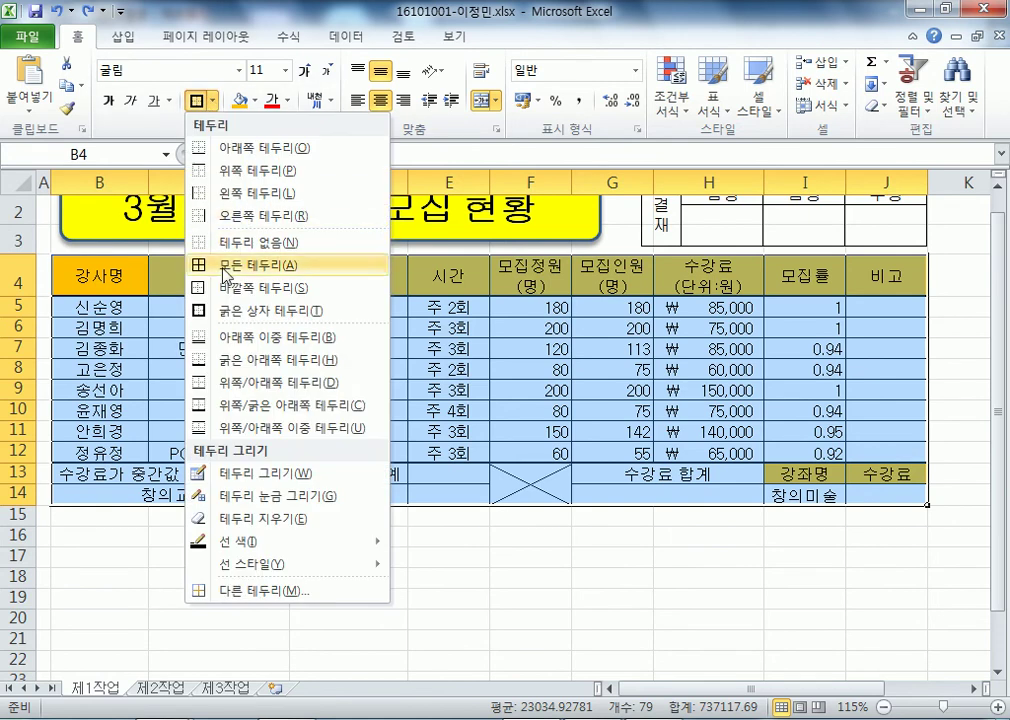
click(240, 265)
click(525, 550)
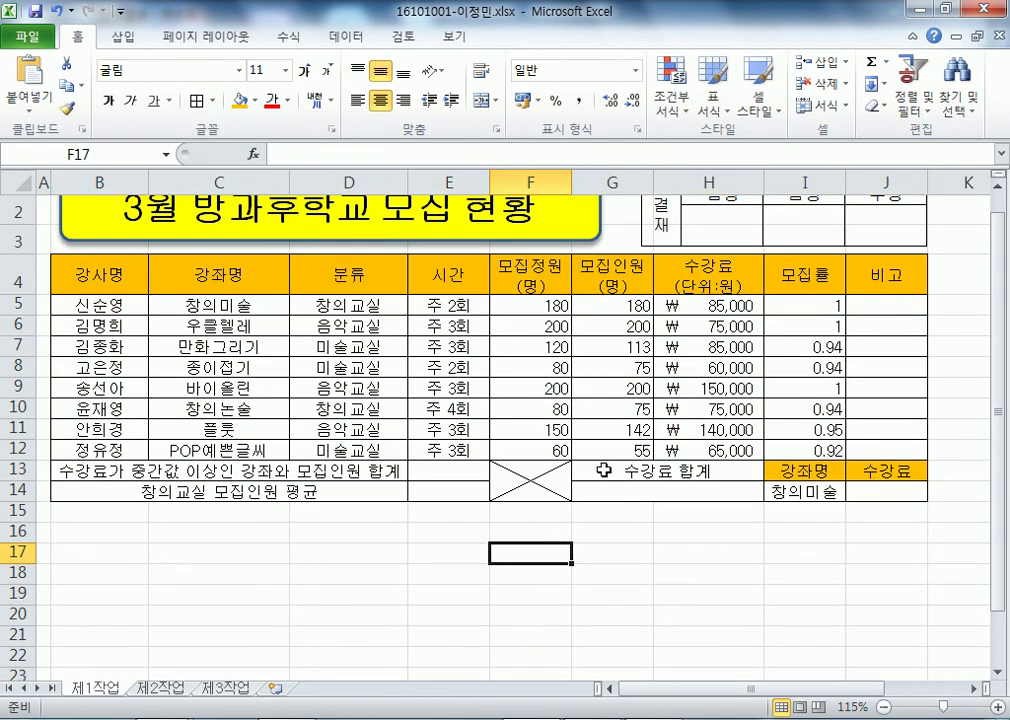
- Refill the I5 ROUND formula down to I12
click(70, 273)
click(775, 307)
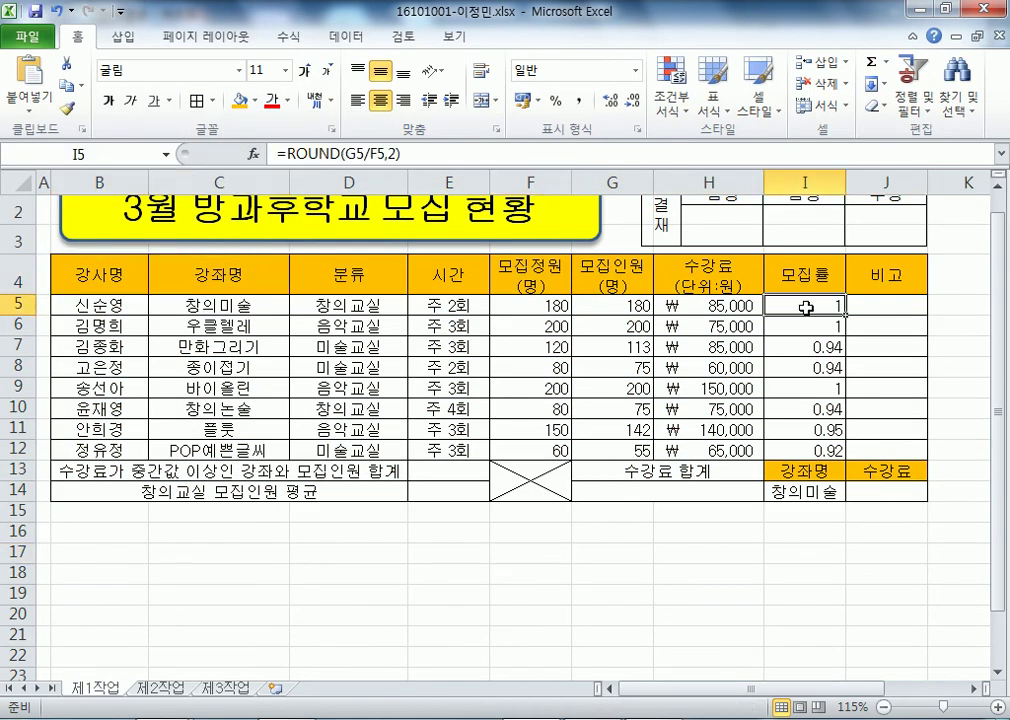
drag(846, 314, 846, 452)
click(805, 553)
- Frame table B4:J14 with a Thick Box Border
drag(85, 273, 880, 491)
click(210, 100)
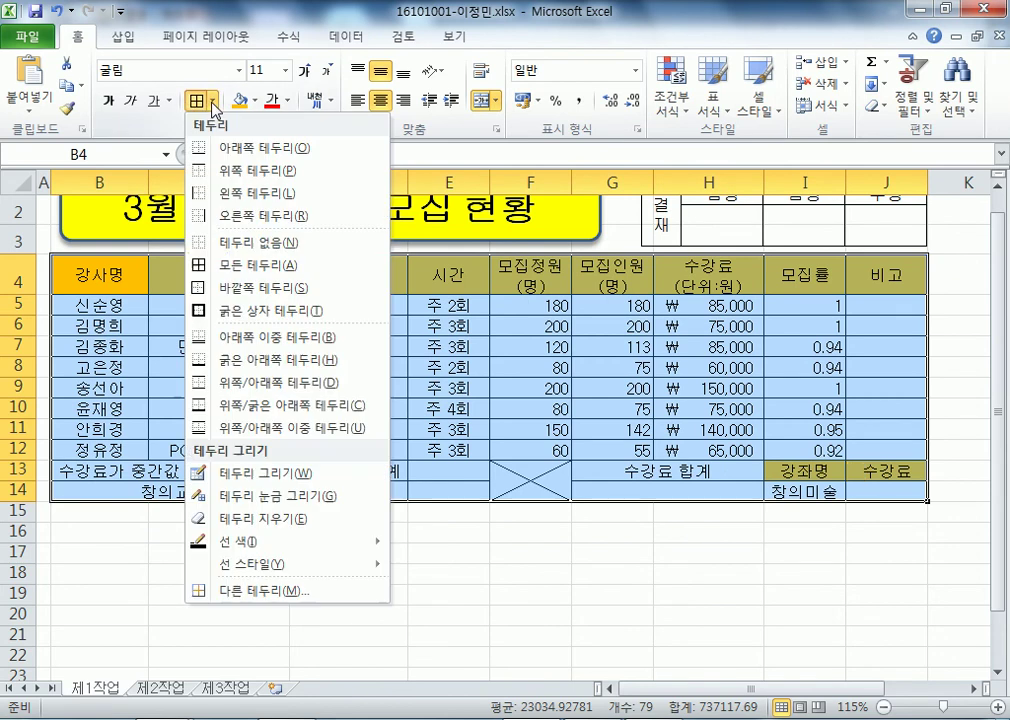
click(224, 311)
drag(131, 311, 889, 451)
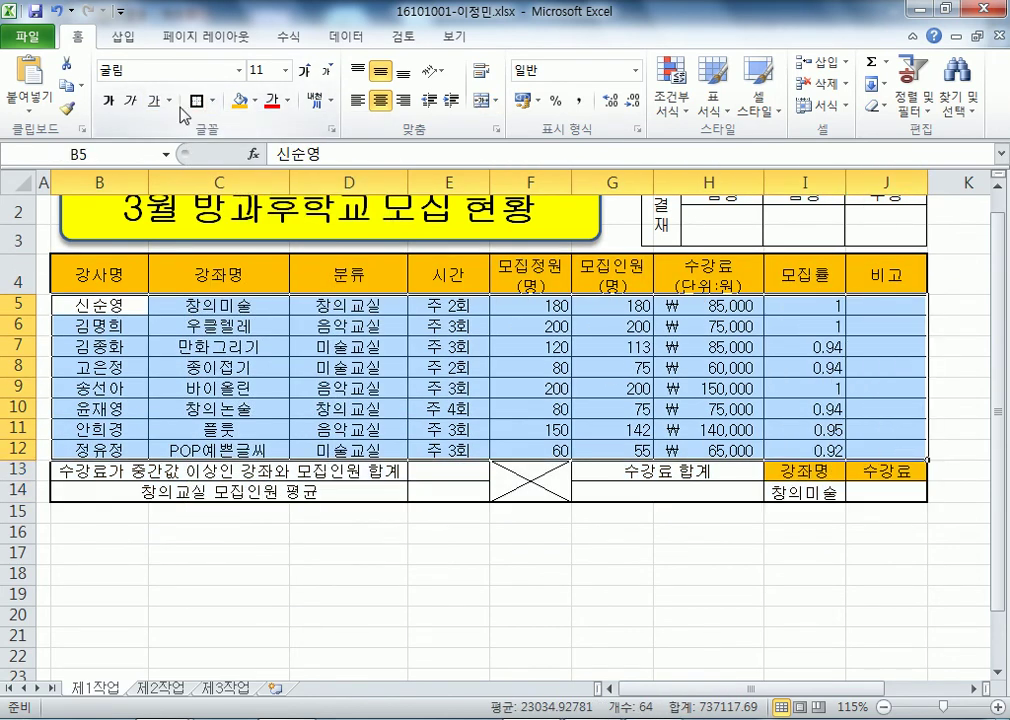
click(150, 605)
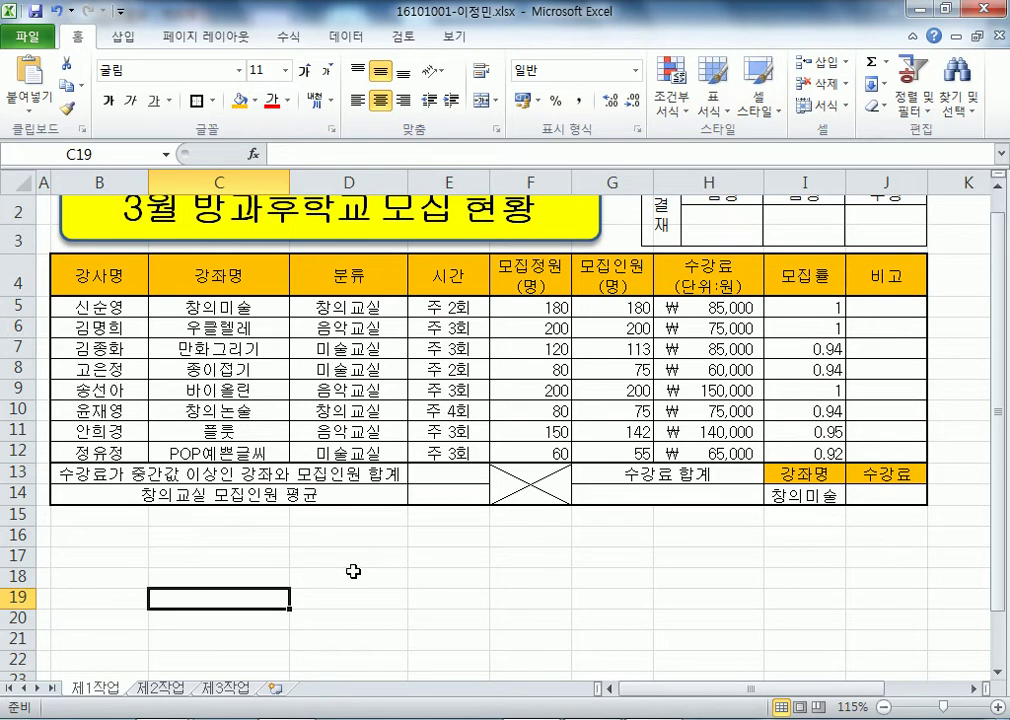
click(787, 314)
double_click(788, 314)
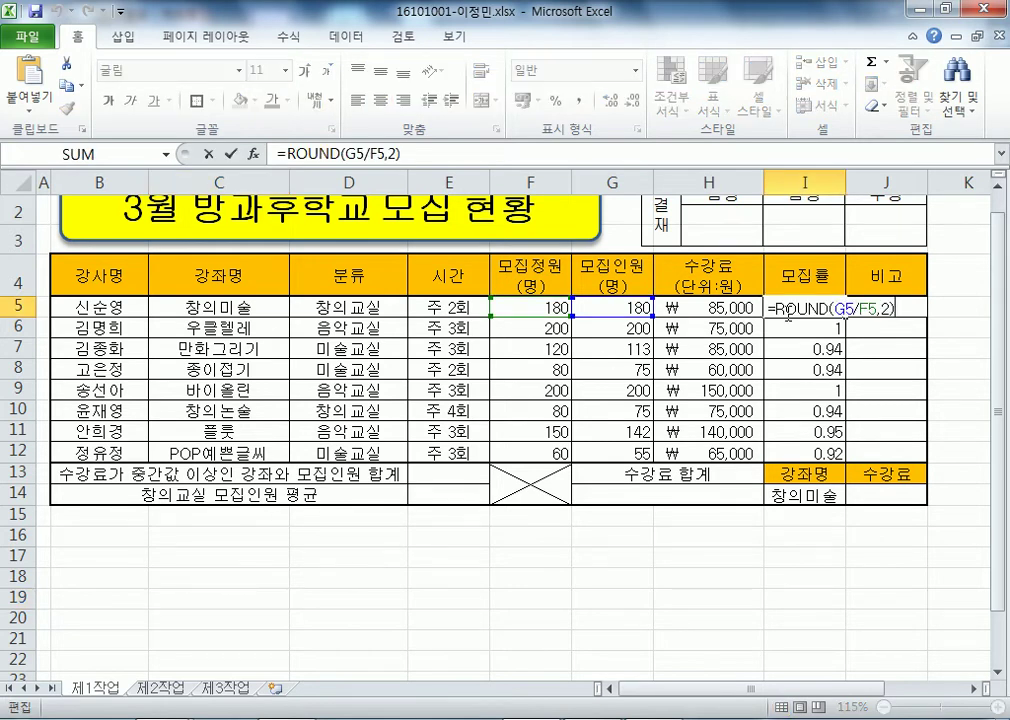
key(Escape)
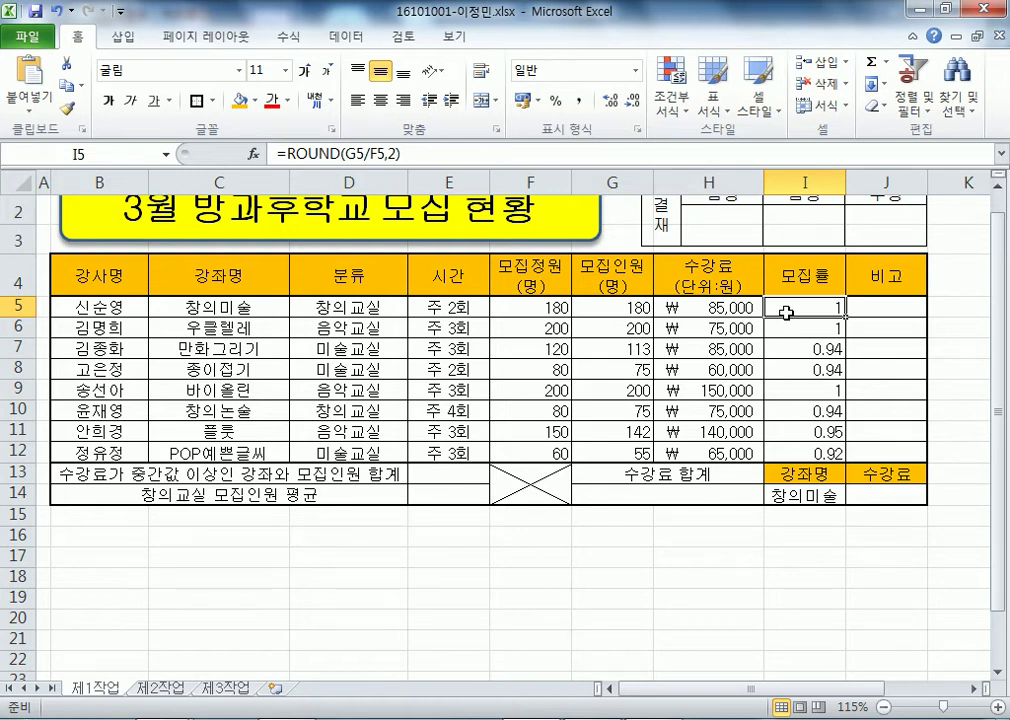
click(900, 312)
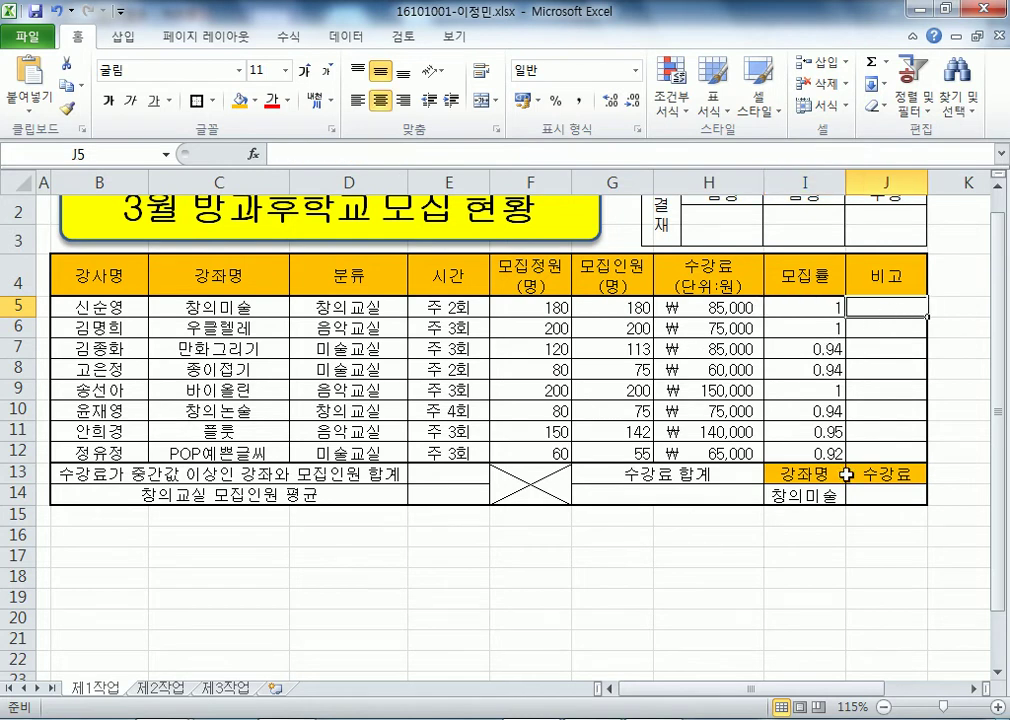
- Scroll over to the 모집률 column, then Alt+Tab to the Notepad task notes
click(972, 689)
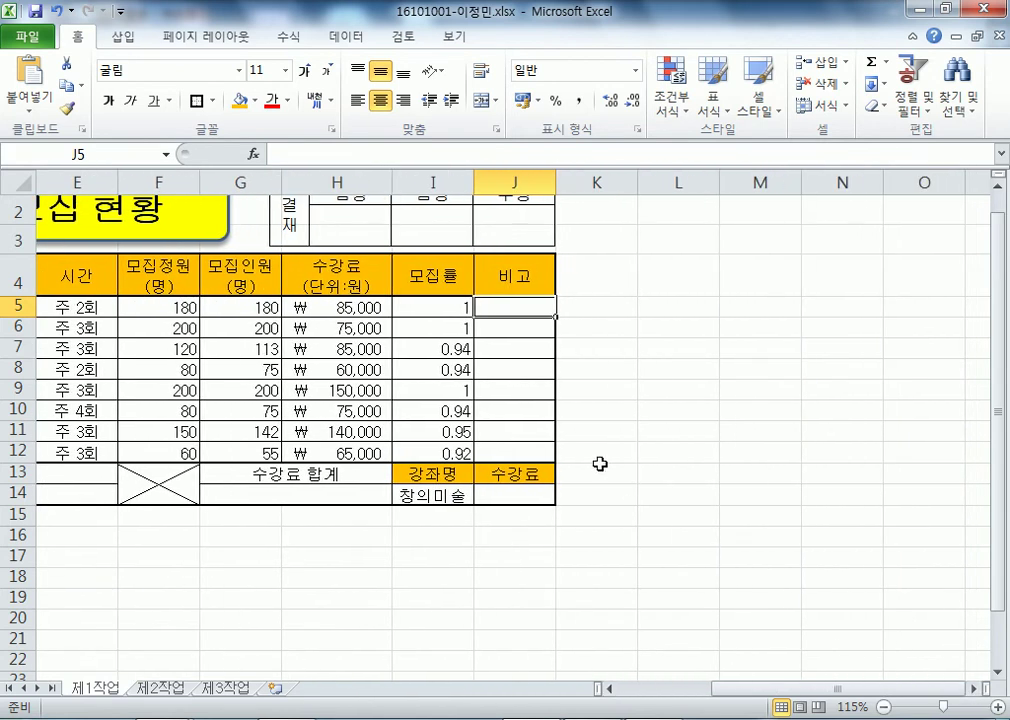
scroll(494, 334, up, 6)
scroll(606, 344, up, 1)
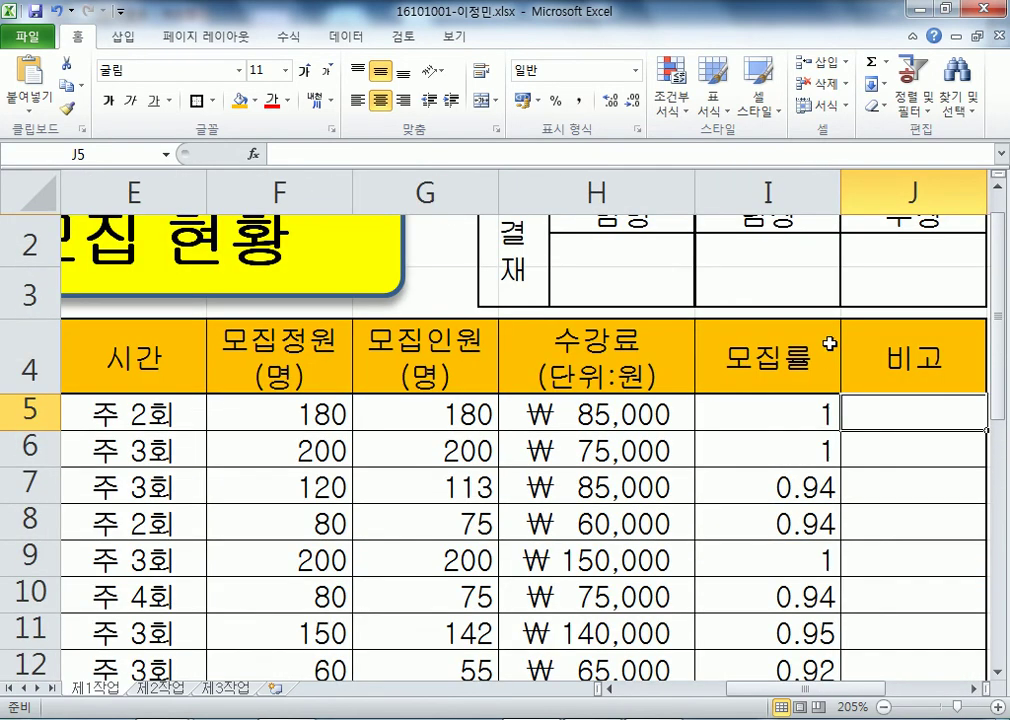
scroll(930, 617, right, 2)
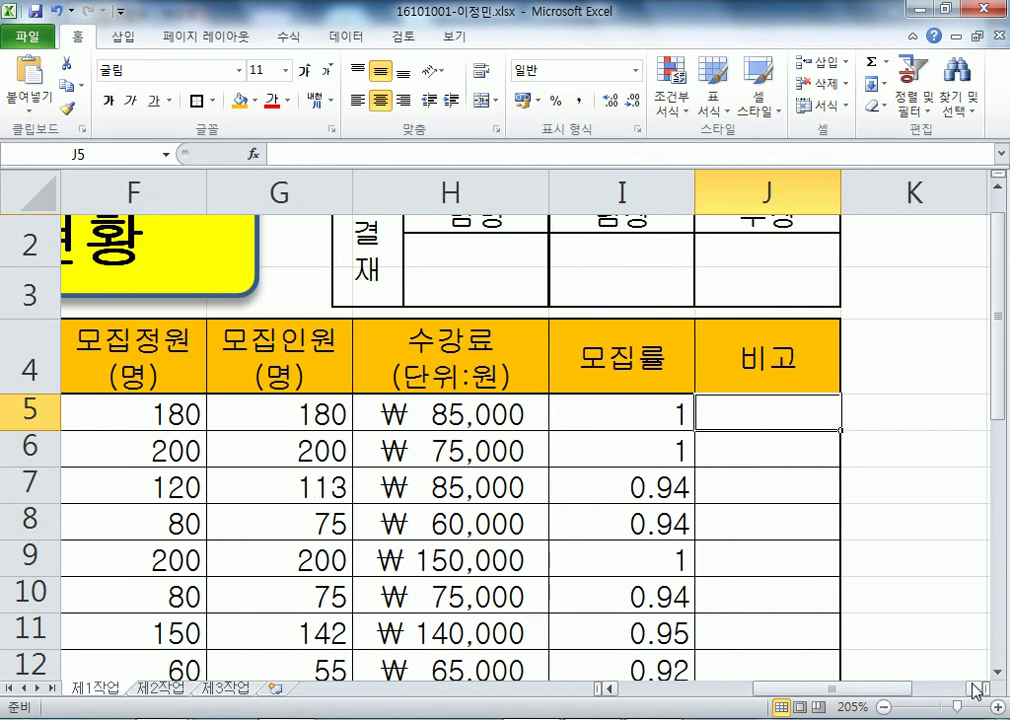
scroll(790, 535, down, 2)
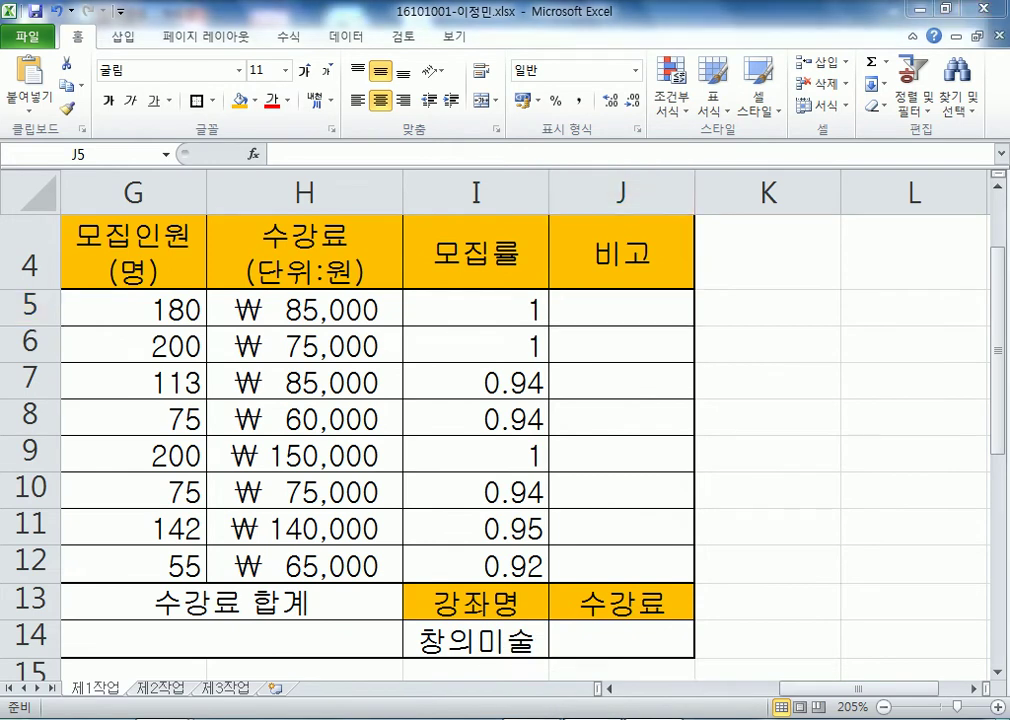
key(alt+Tab)
scroll(435, 433, down, 2)
scroll(424, 435, up, 1)
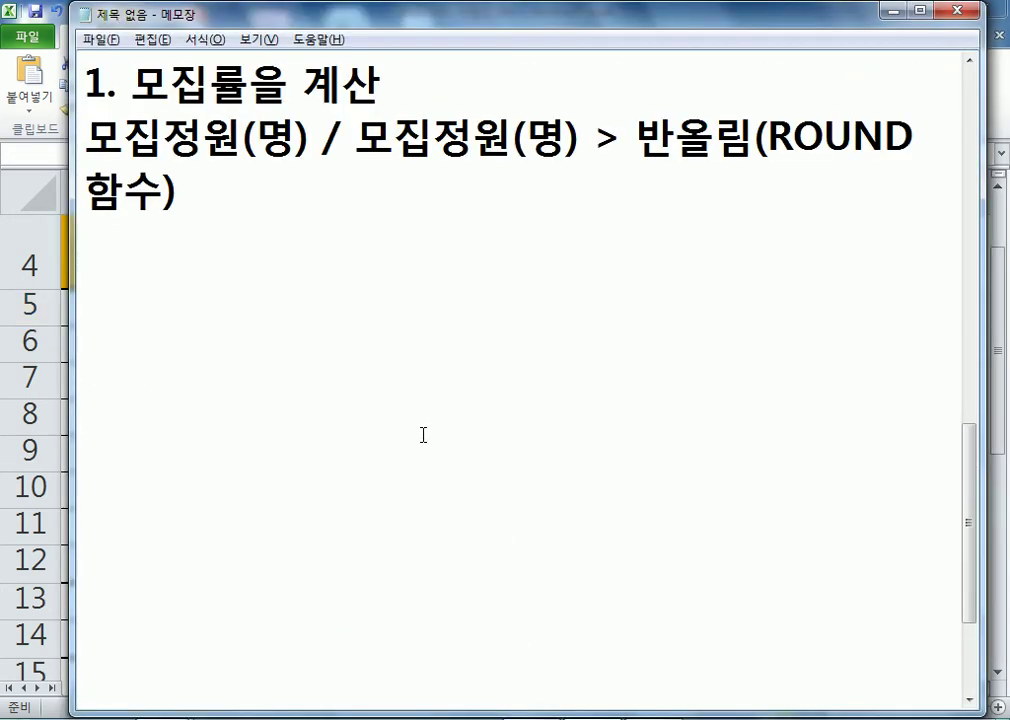
- Add the lines '교재 32쪽)' and '수식' under the ROUND note
key(Return)
text(교재 3)
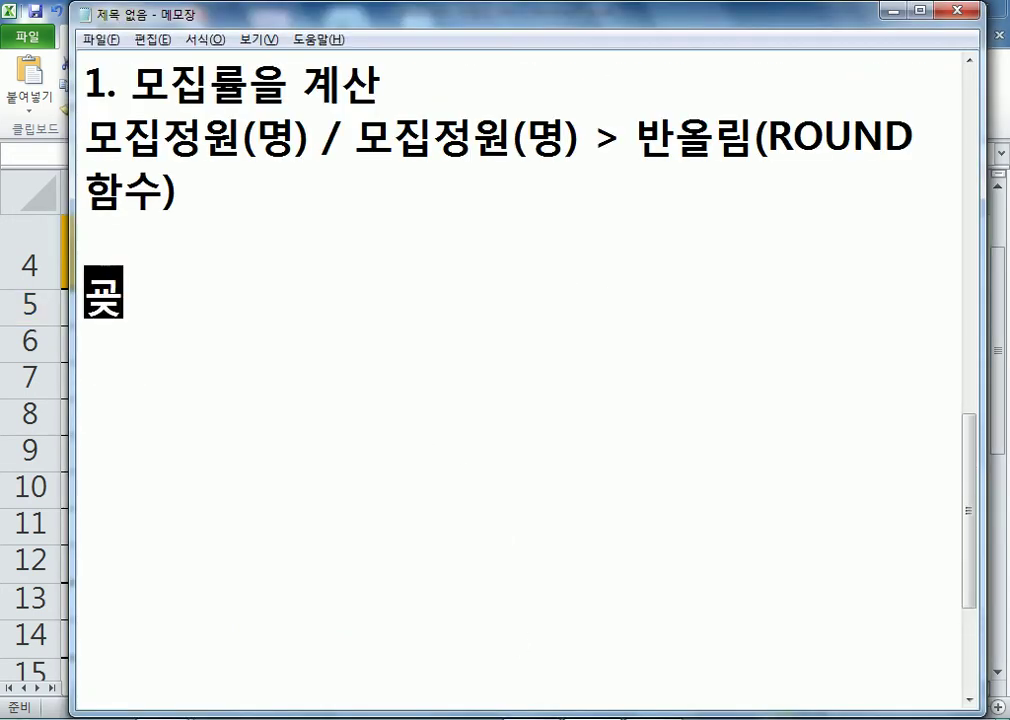
text(12)
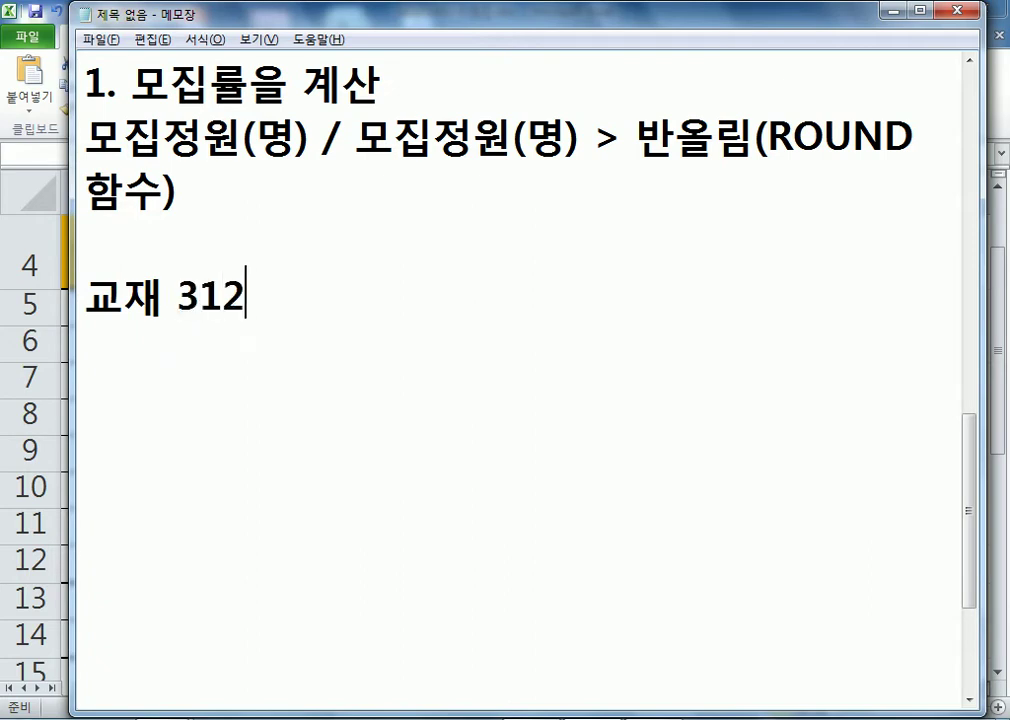
key(BackSpace)
text(2쪽ㄱ)
key(BackSpace)
key(BackSpace)
text(쪽))
key(Return)
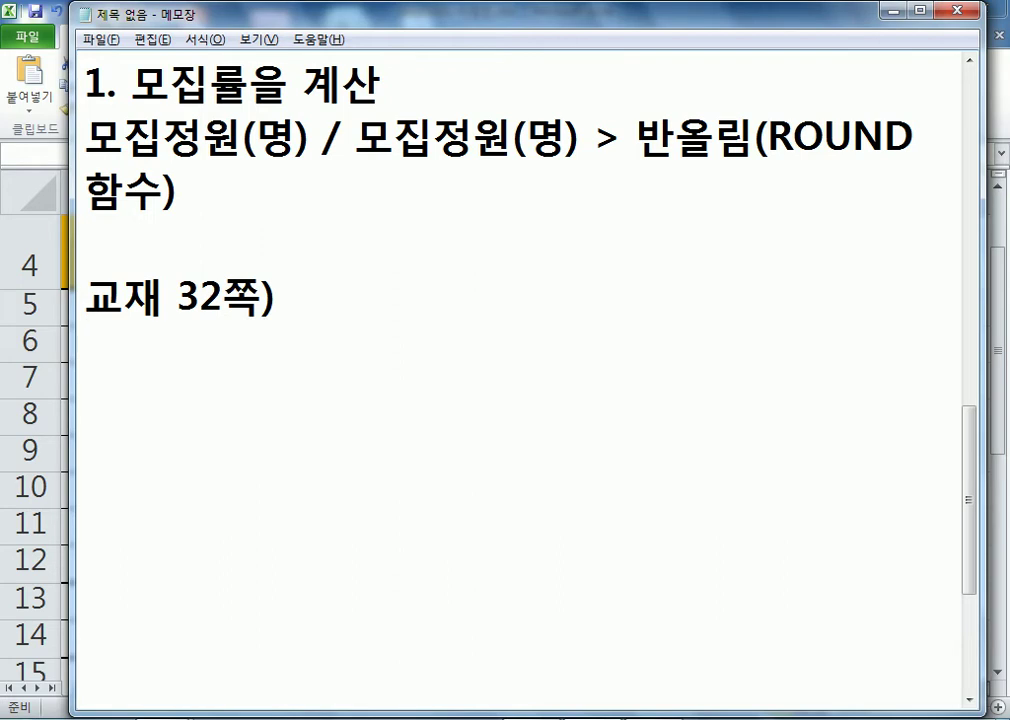
text(수식)
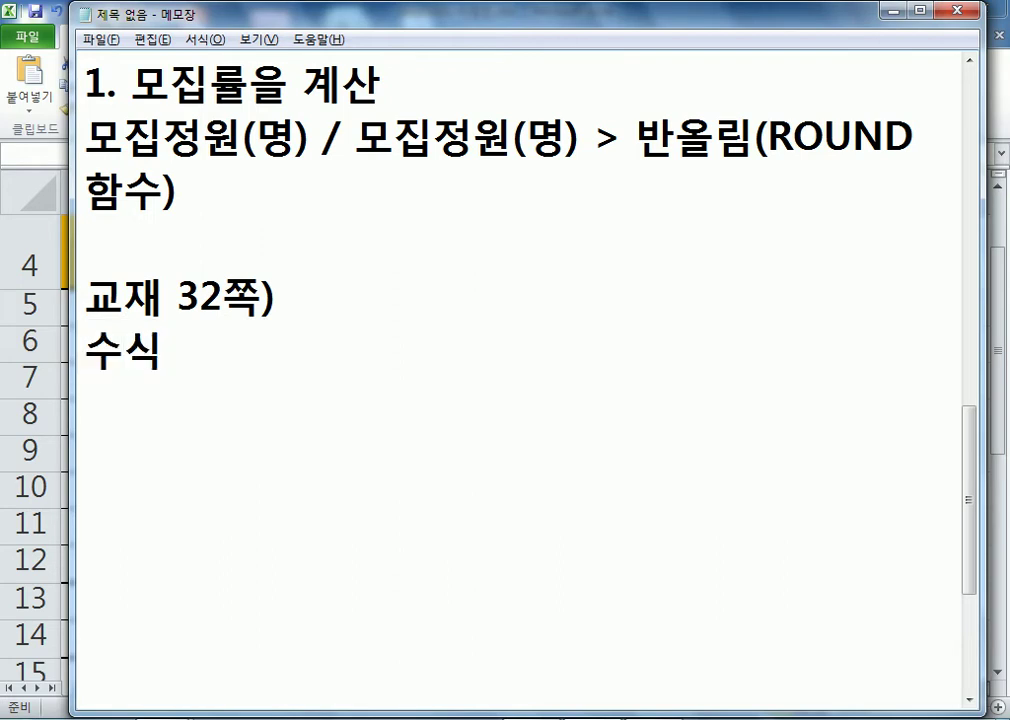
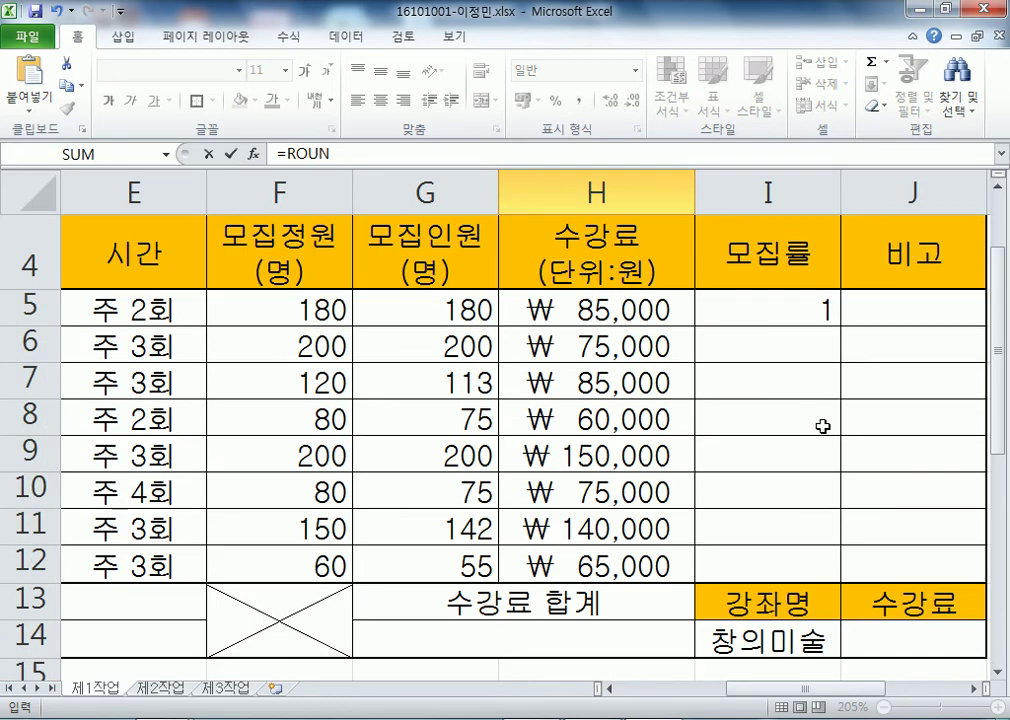
scroll(825, 421, up, 3)
- Confirm cell I5 holds =ROUND(G5/F5,2), showing a 모집률 of 1, before going back to the notes
click(753, 470)
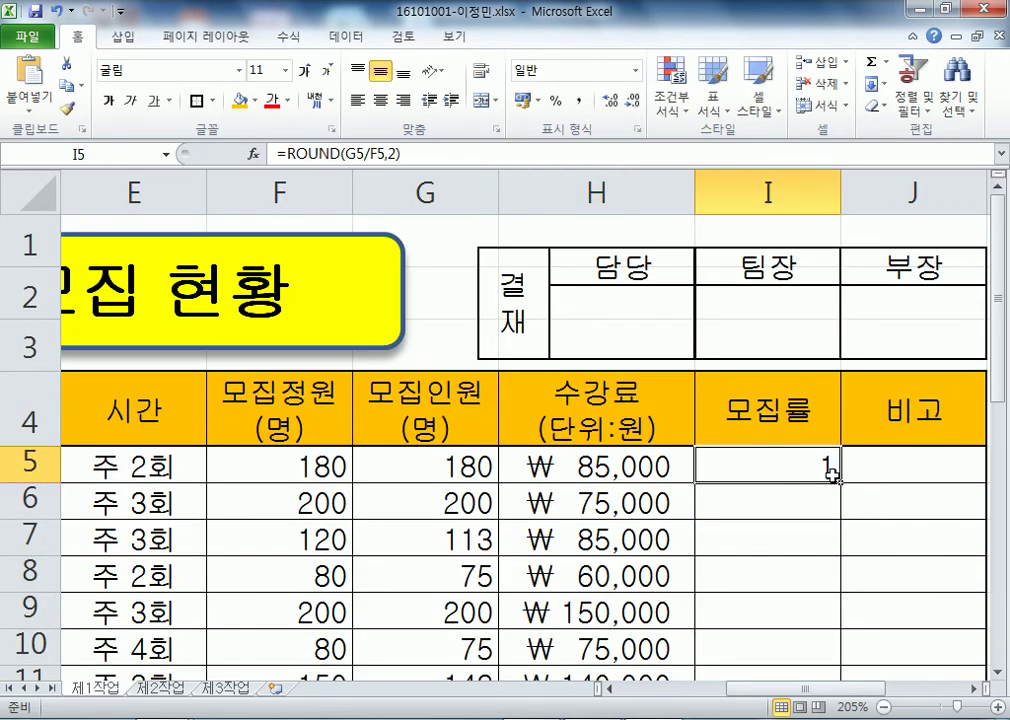
scroll(834, 472, down, 1)
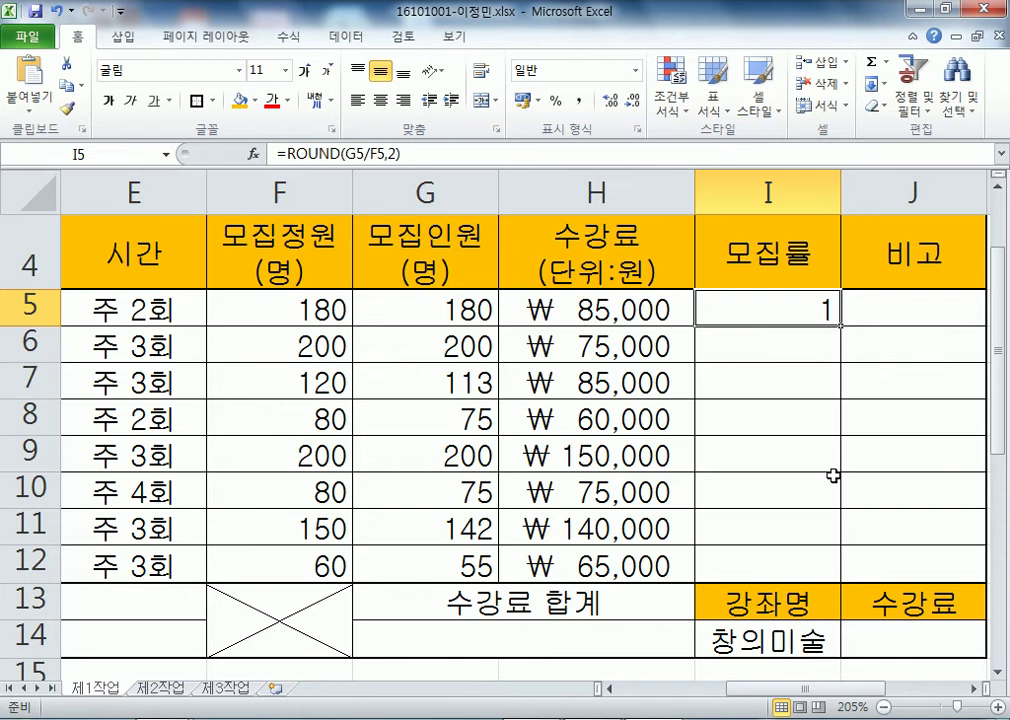
key(alt+Tab)
- Add the note line '2) 비고 > 모집인원(명)이 150 이상이면 "인기강좌"' after a blank line
key(Return)
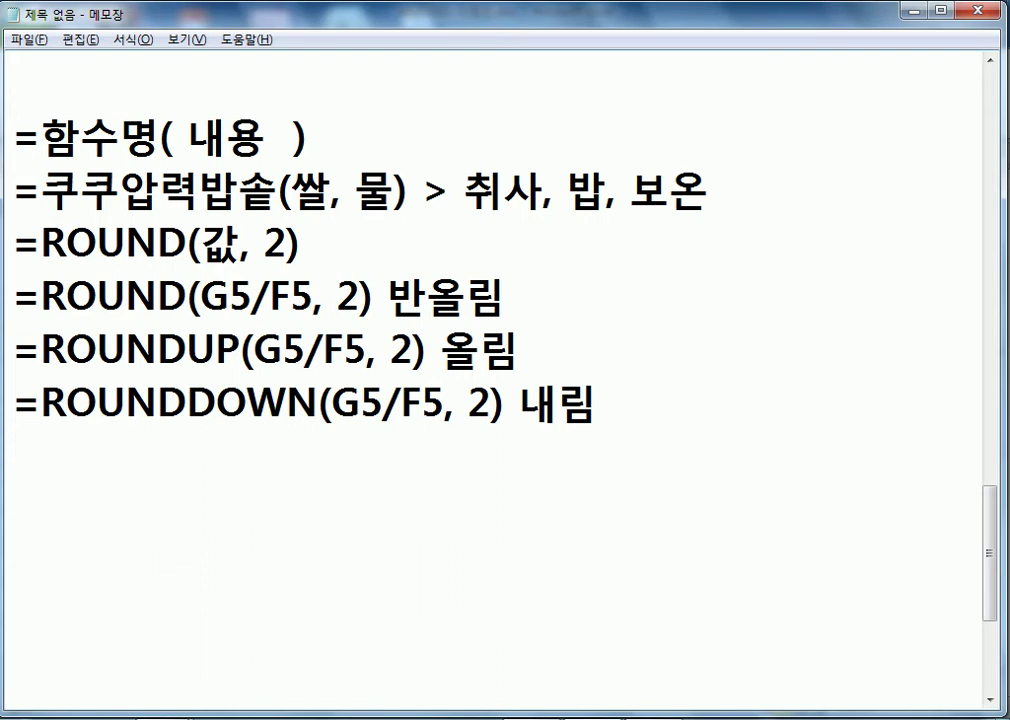
key(Return)
text(2))
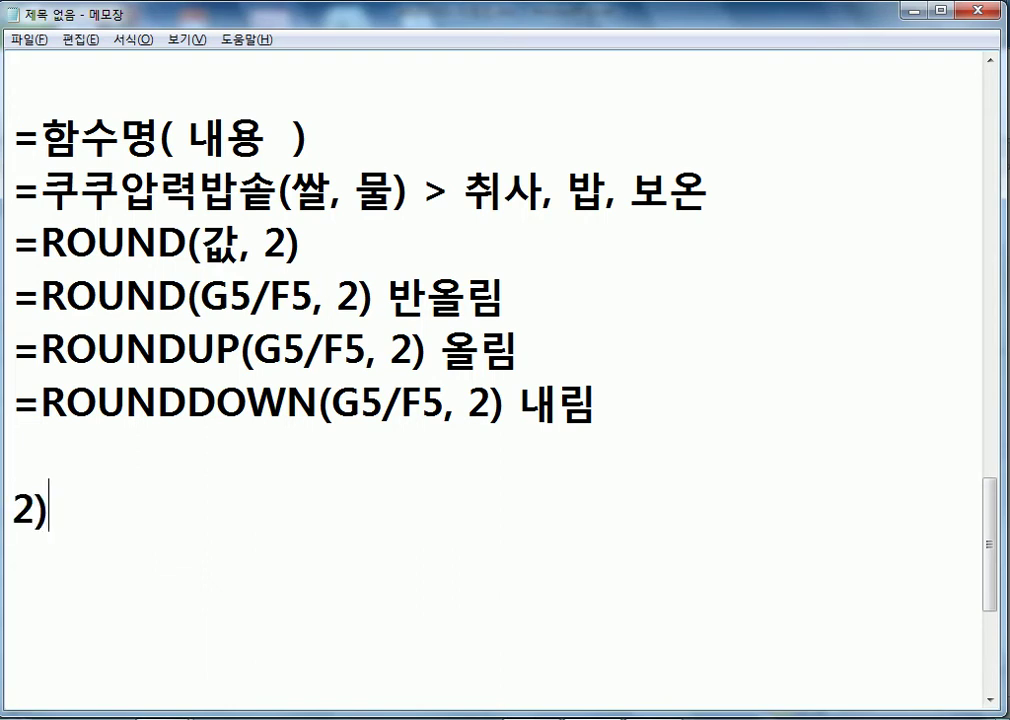
text( 비고 > 모집인원(명)이 1)
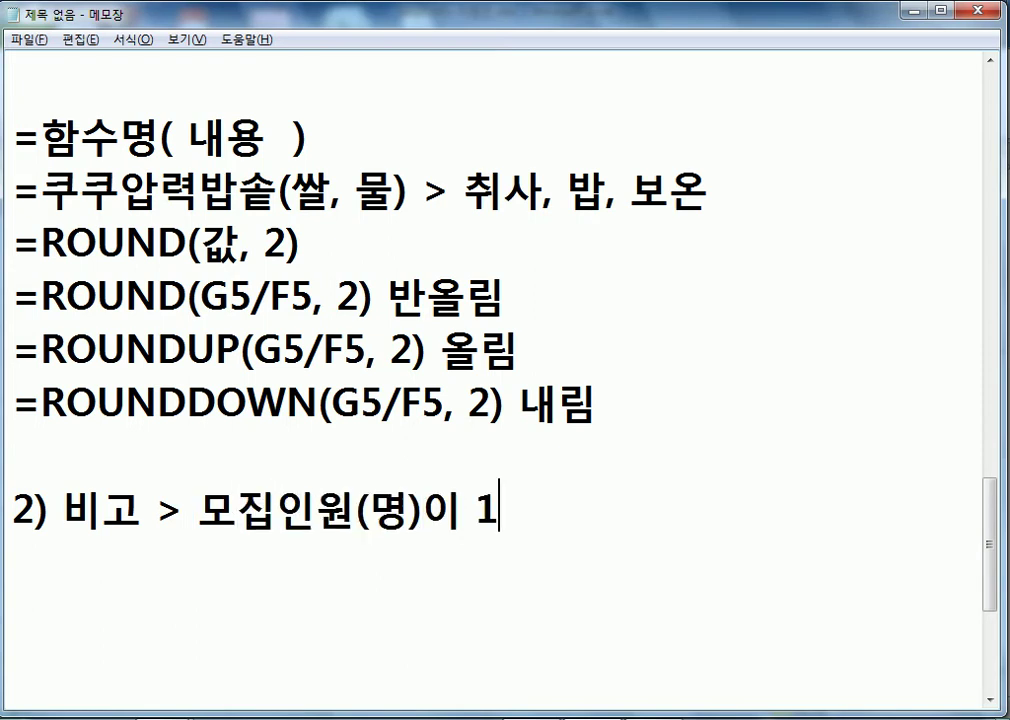
text(50명)
key(BackSpace)
key(BackSpace)
key(BackSpace)
text(0 이상이)
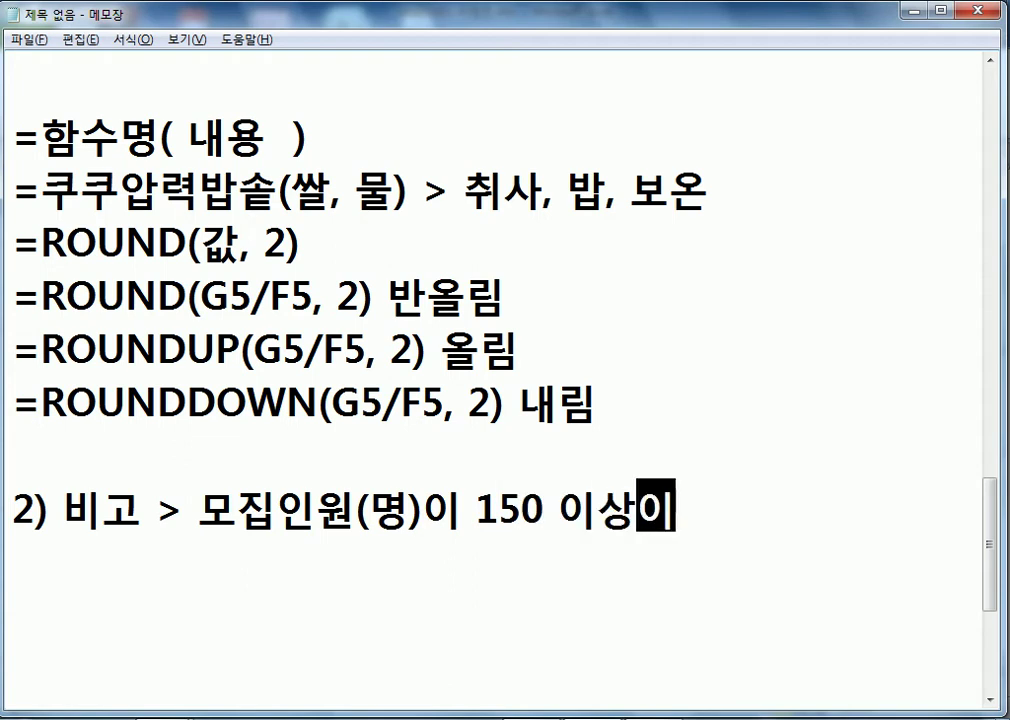
text(면 "ㅇ;ㅣㄴ)
key(BackSpace)
key(BackSpace)
key(BackSpace)
text(ㅇ)
key(BackSpace)
key(BackSpace)
text(인기강좌")
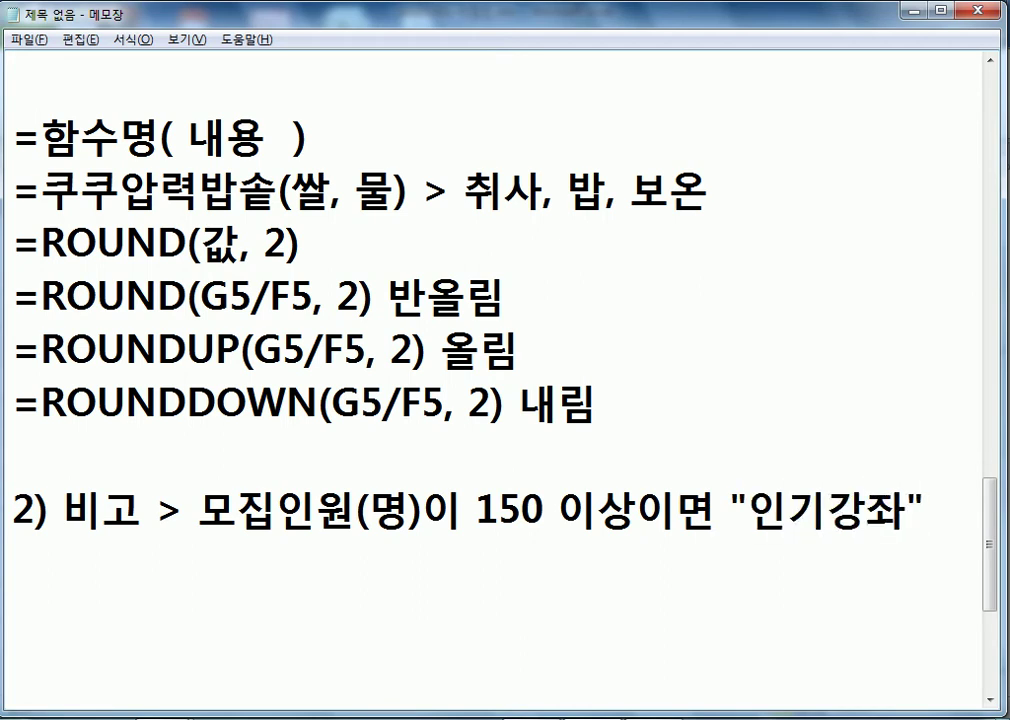
- Continue the note with the line '그 외에는 공백(IF 함수)'
key(Return)
text(그 오ㅔ)
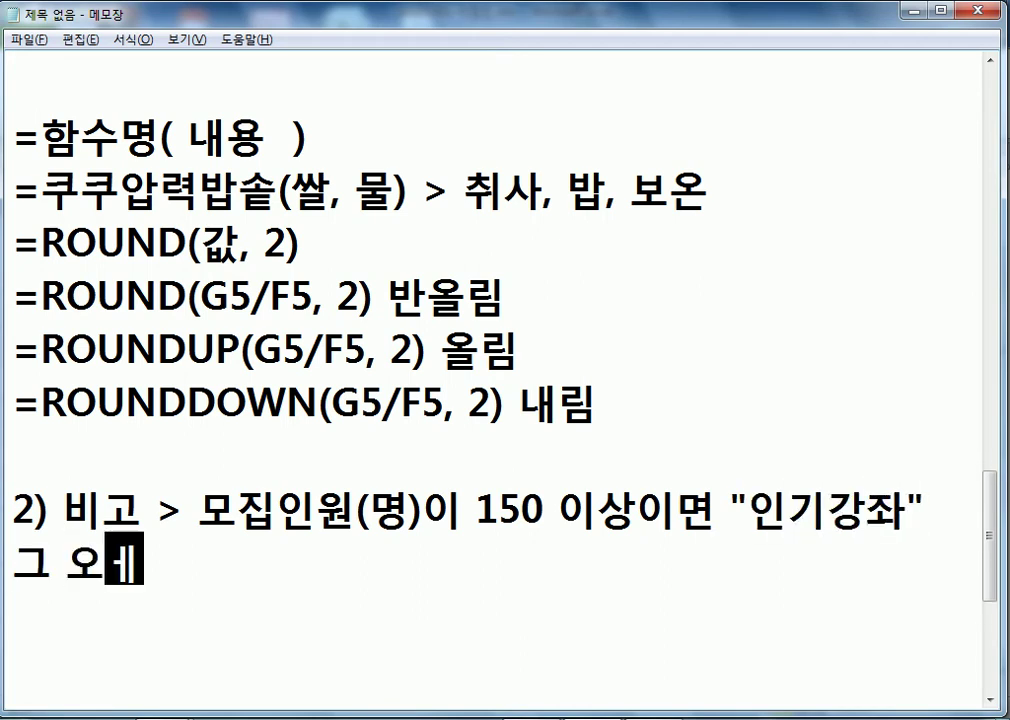
key(BackSpace)
key(BackSpace)
text(외에ㄴ)
text(는 공백)
text((ㅑㅁ)
key(BackSpace)
text(₩)
key(BackSpace)
key(BackSpace)
text(IF 함수)
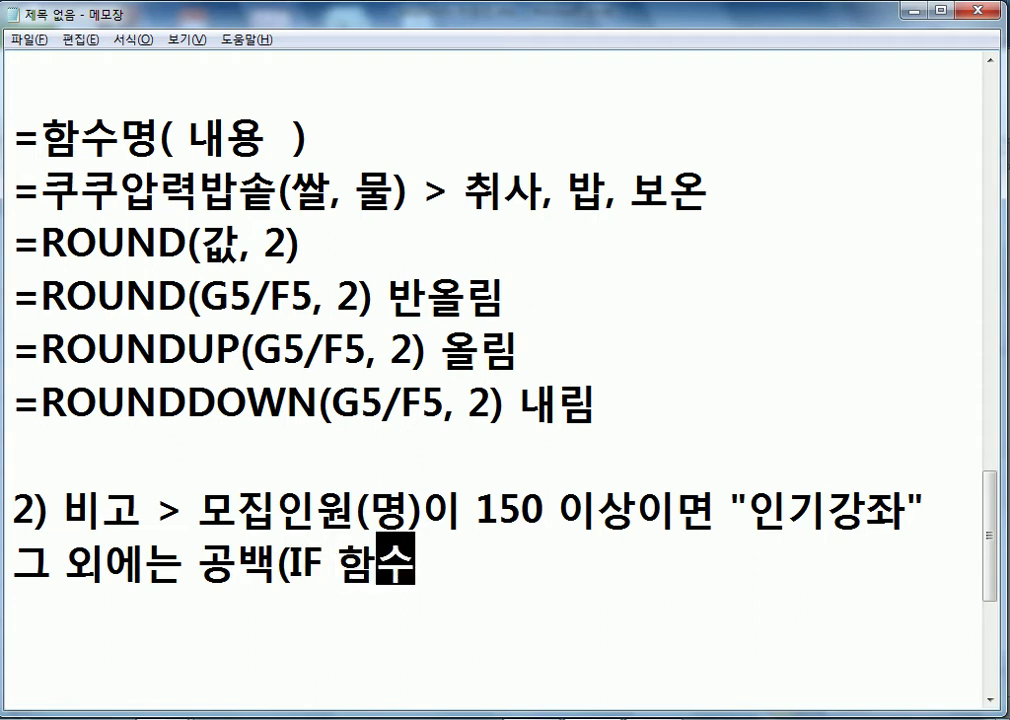
text())
key(Return)
scroll(780, 345, down, 3)
- Write the IF syntax line =IF(조건식, 참이 경우, 거짓일 경우)
scroll(780, 335, up, 1)
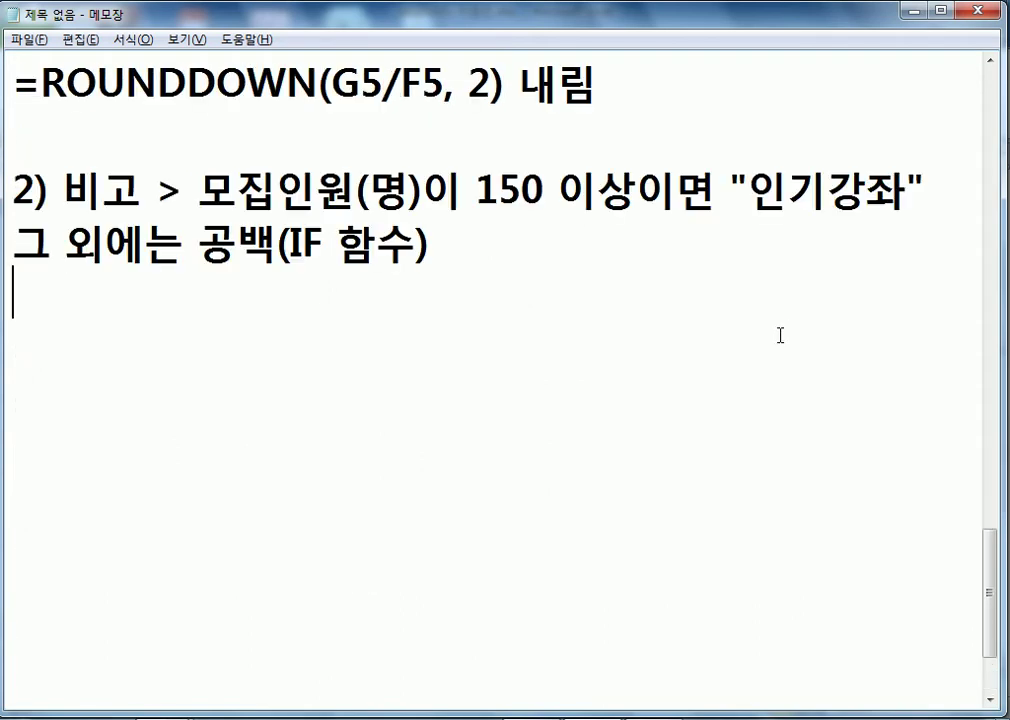
click(990, 699)
click(990, 699)
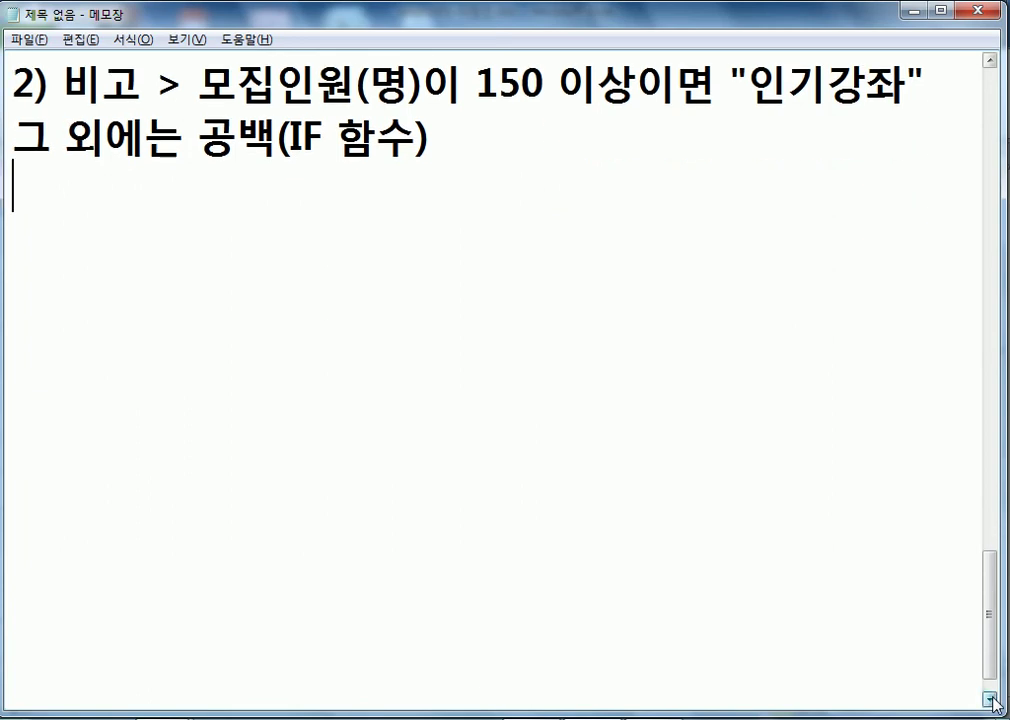
text(=IF(*)
key(BackSpace)
text(조거건식, 참이 경우, 겆)
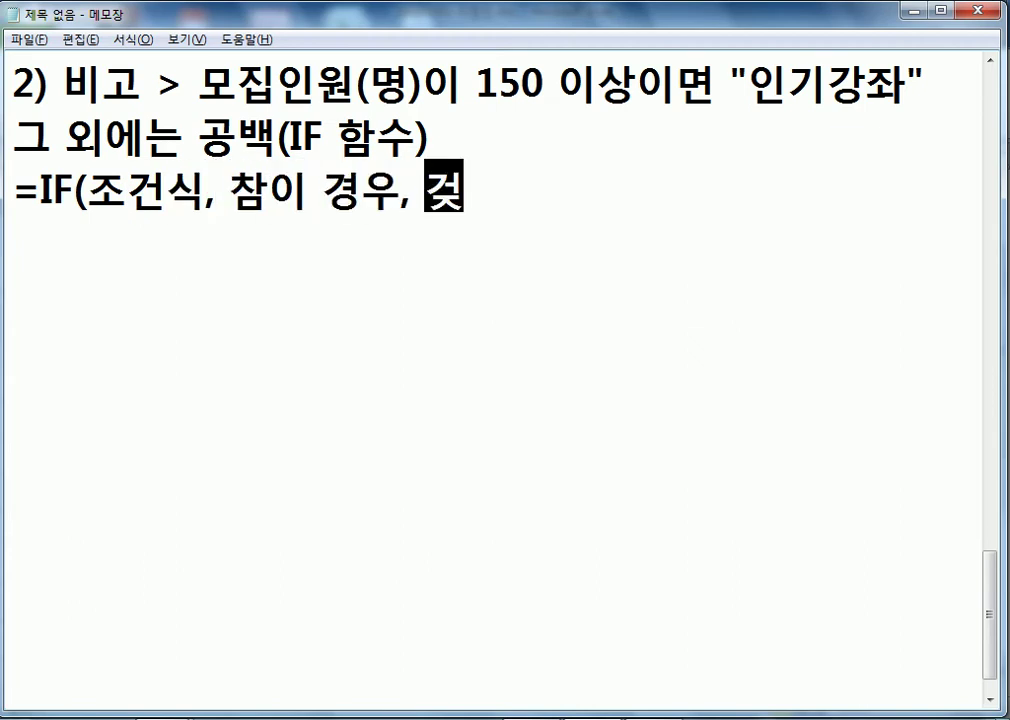
text(짓일 경우))
key(Return)
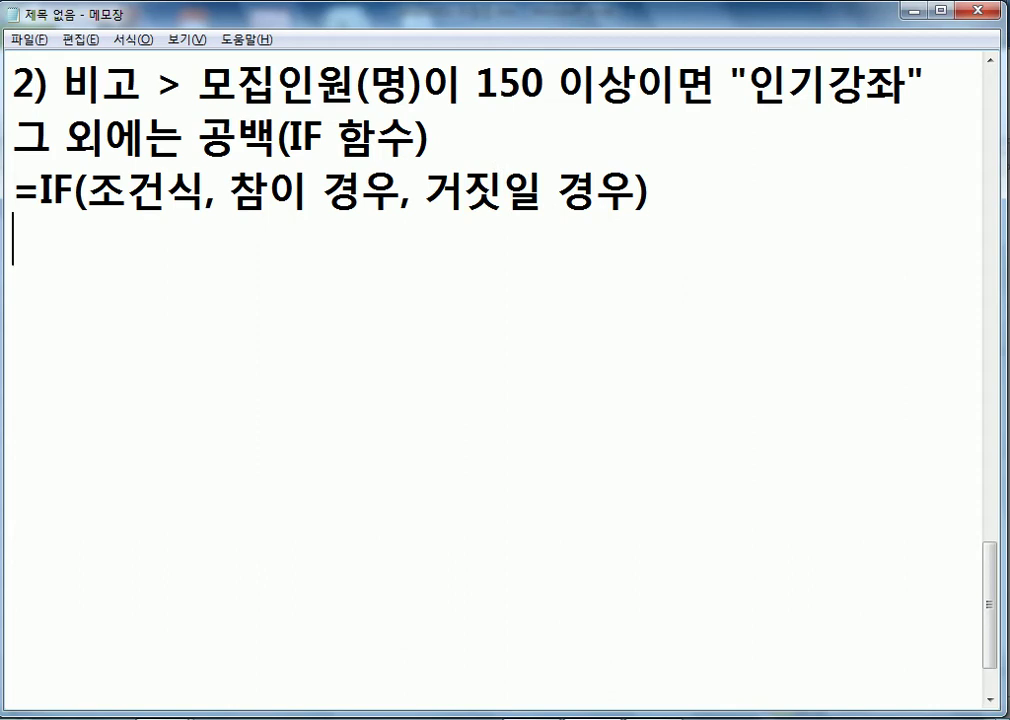
- Add the examples =IF(성별="남", "남탕", "여탕") and =IF(나이>=20, "성인", "미성년자")
text(=IF(ㅅ)
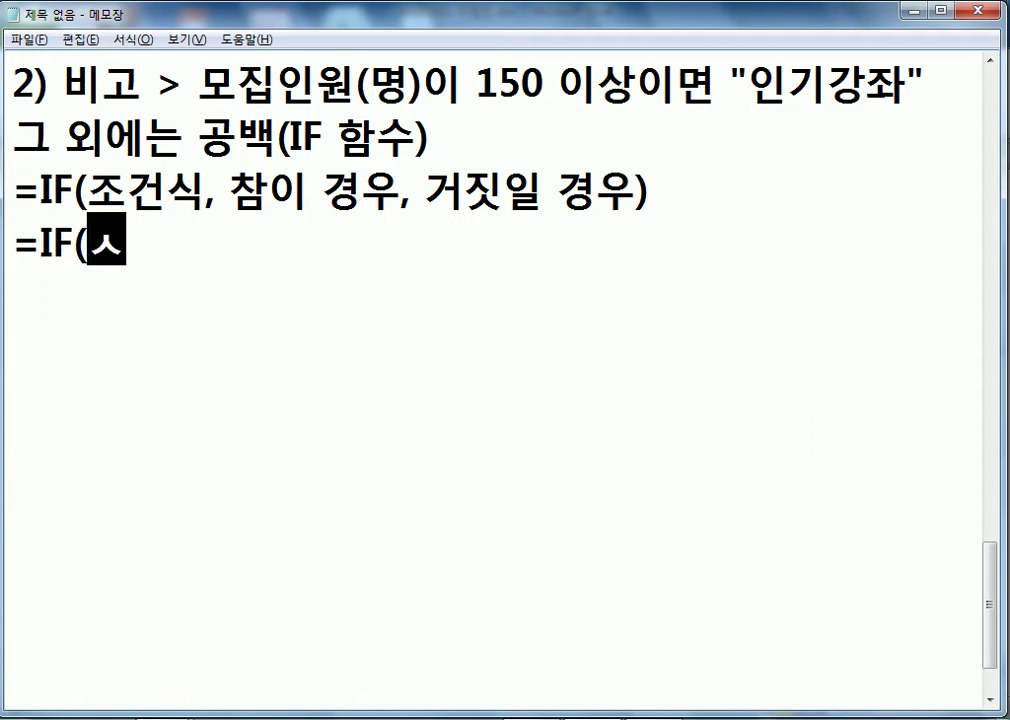
text(성별="ㄴ)
text(ㅏㅁ")
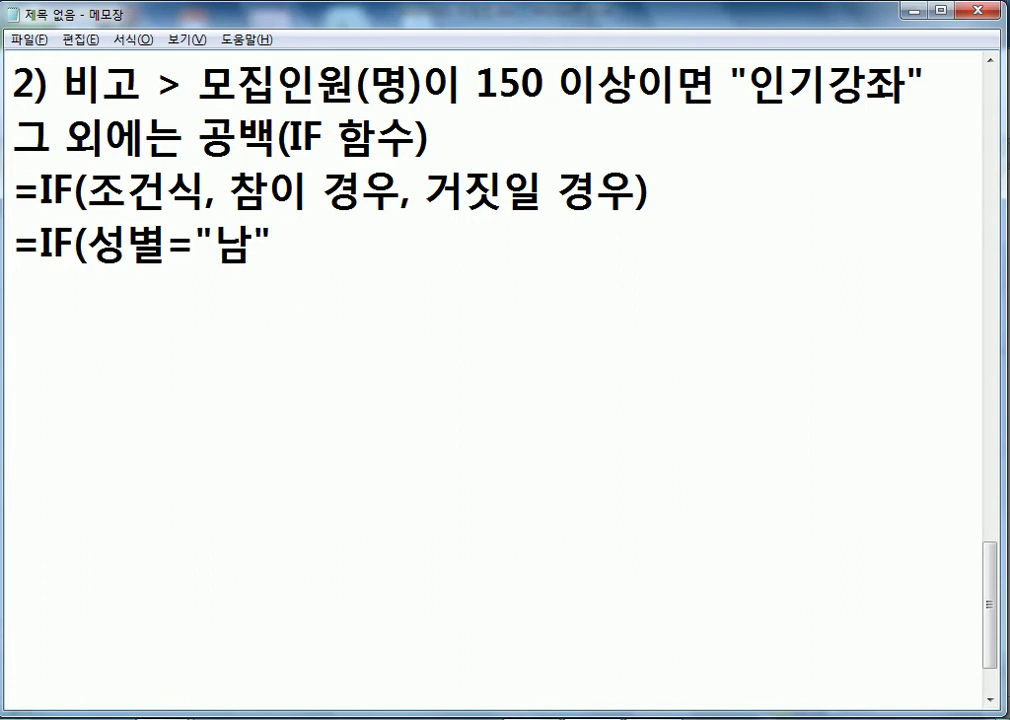
text(, "남)
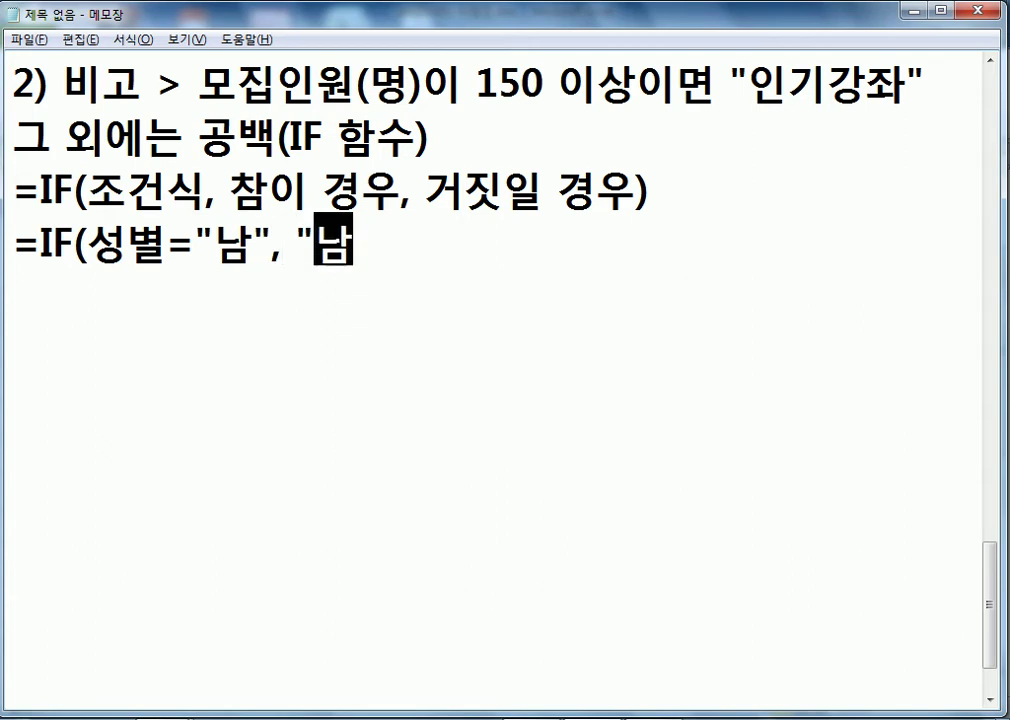
text(ㅌㅏㅇ", "ㅇㅕㅌㅏㅇ"))
key(Return)
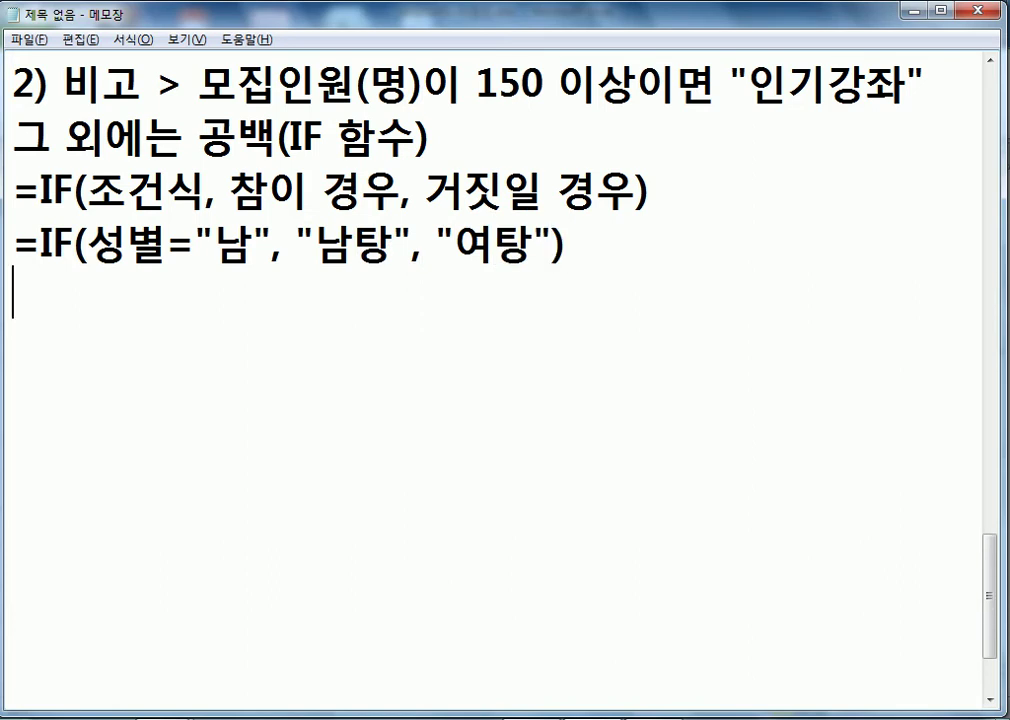
text(=IF()
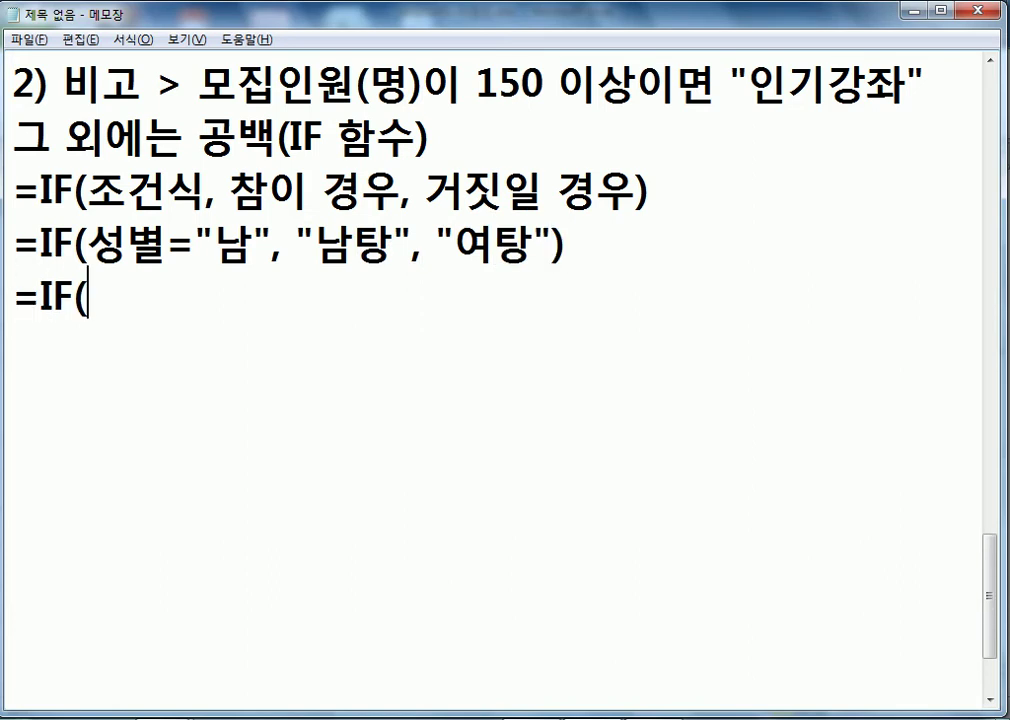
text(ㄴㅏㅇㅣ>=)
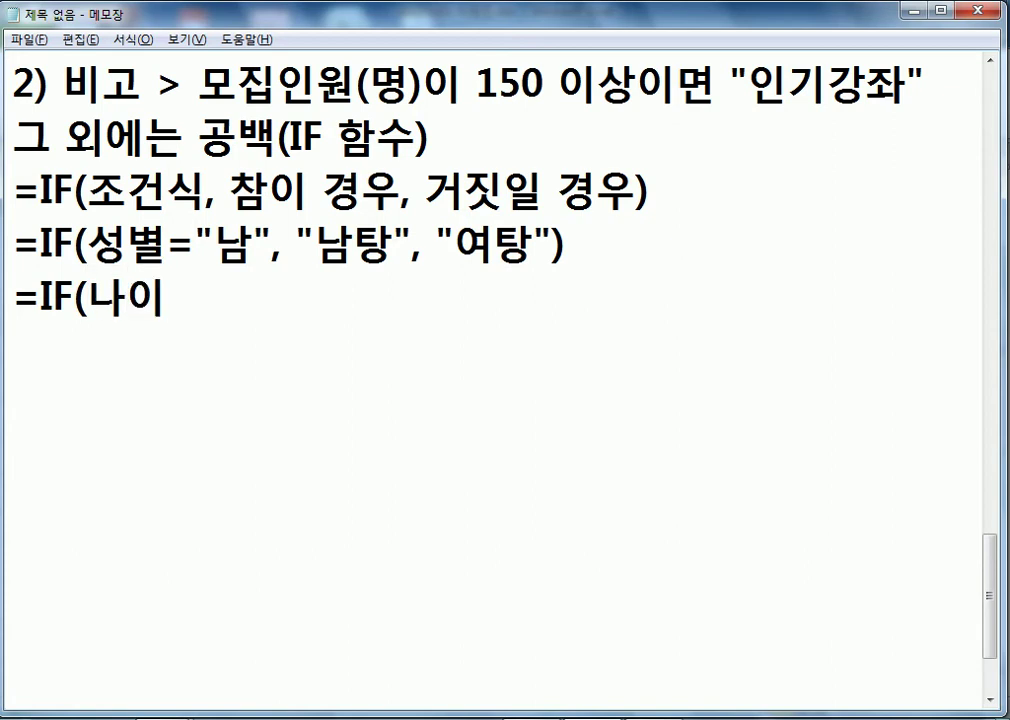
text(20)
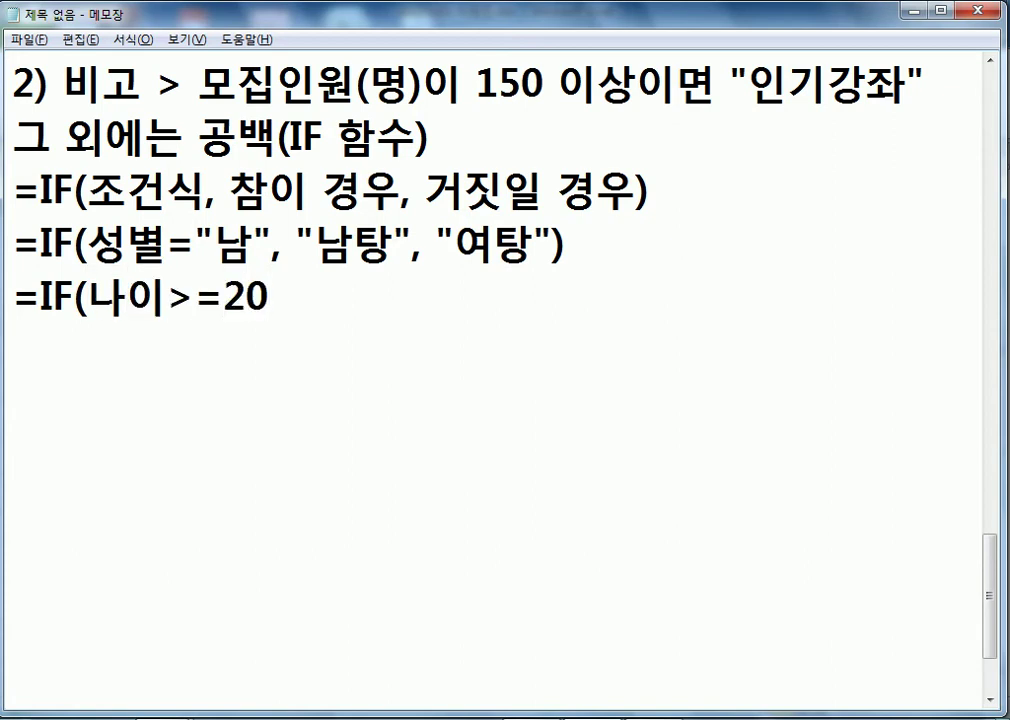
text(, "ㅅㅓㅇㅇㅣㄴ", ")
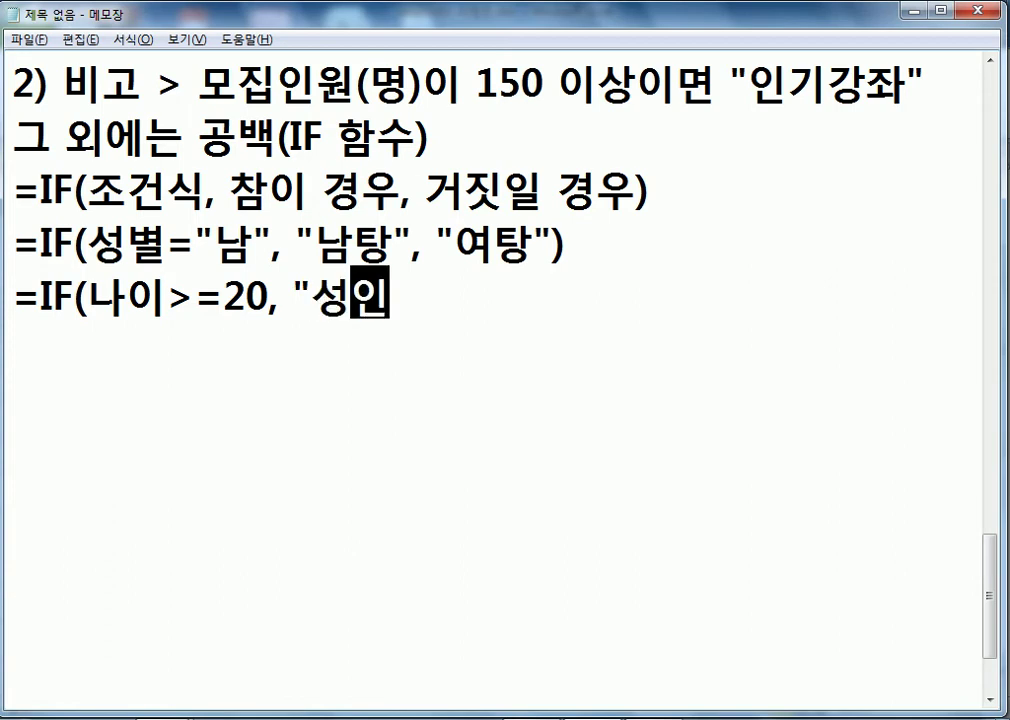
text(ㅁㅣㄴㅕ)
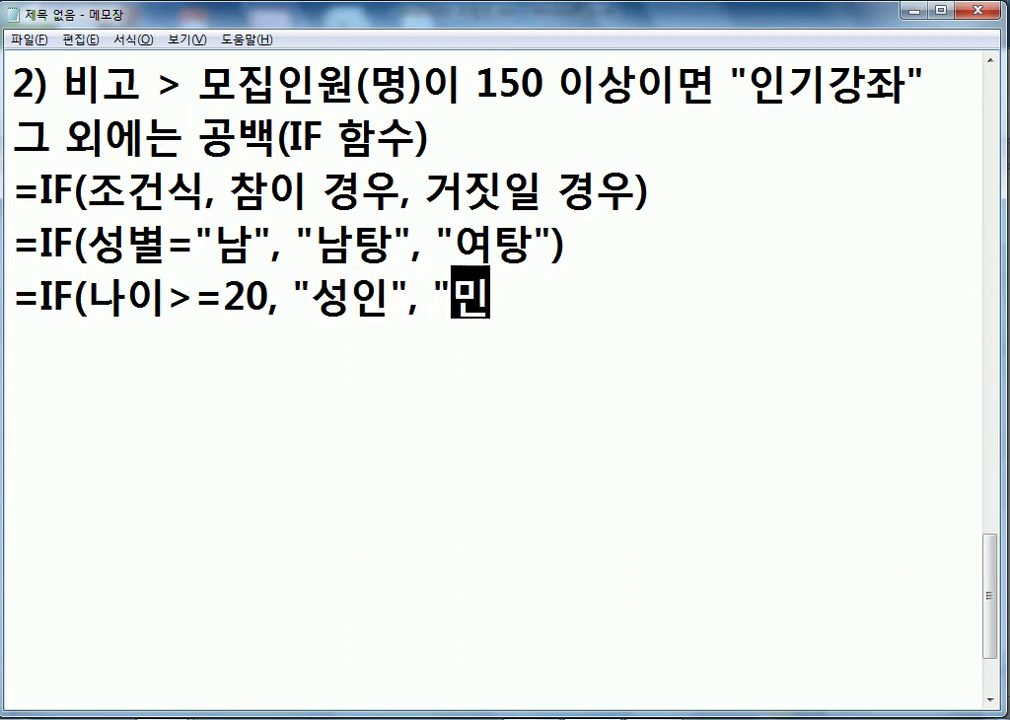
key(BackSpace)
key(BackSpace)
text(ㅅㅓㅇㄴㅕㄴㅈㅏ))
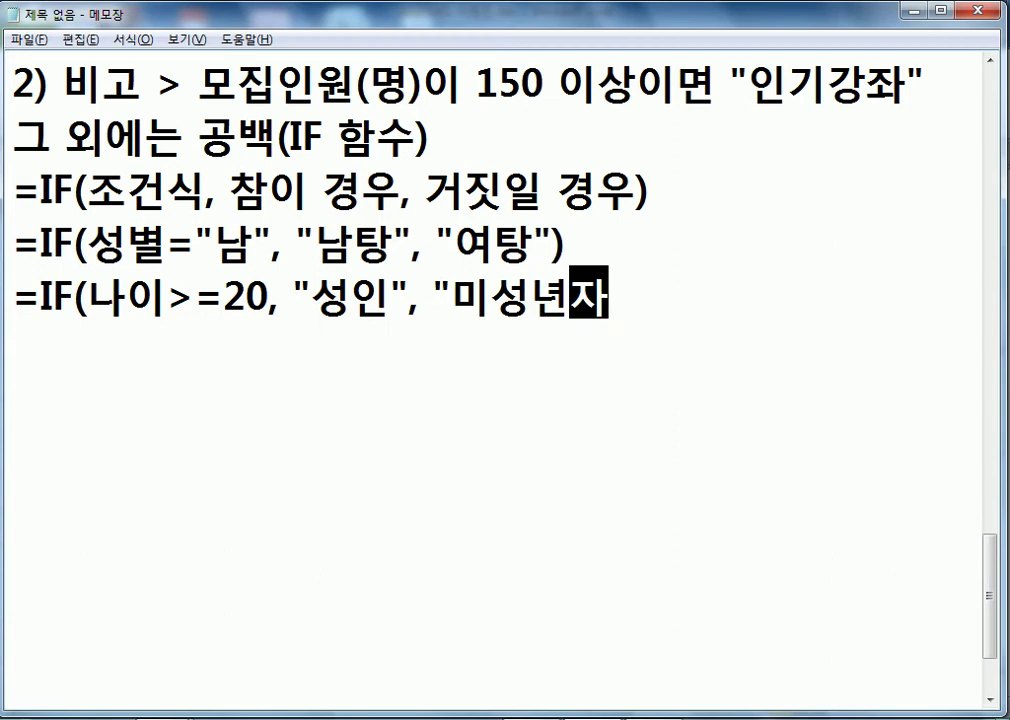
key(Left)
- Close the last example's quote, then add the heading '35쪽) 논리함수' with 'IF, AND, OR' beneath it
text(")
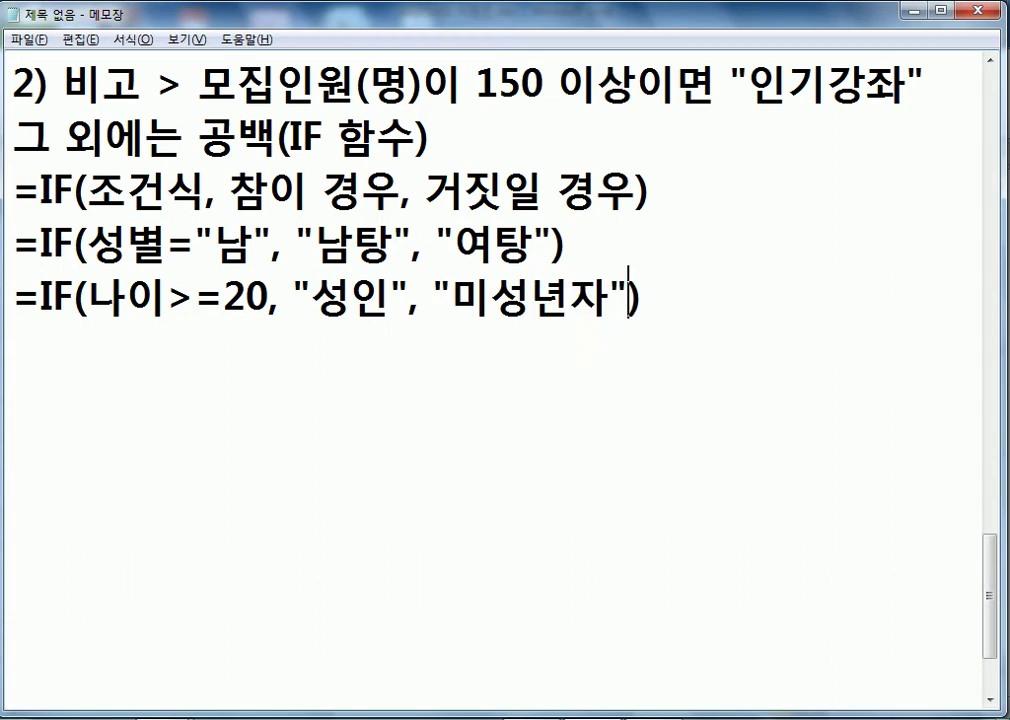
click(239, 365)
key(Return)
key(Return)
text(34)
key(BackSpace)
text(5쪽) )
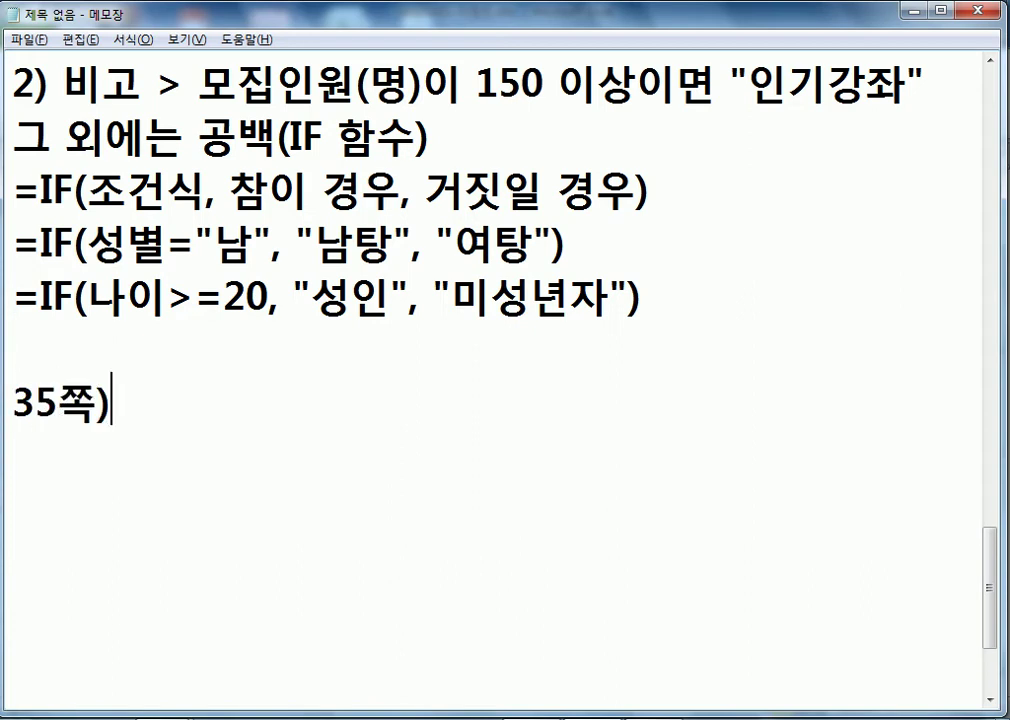
text(I논리함수)
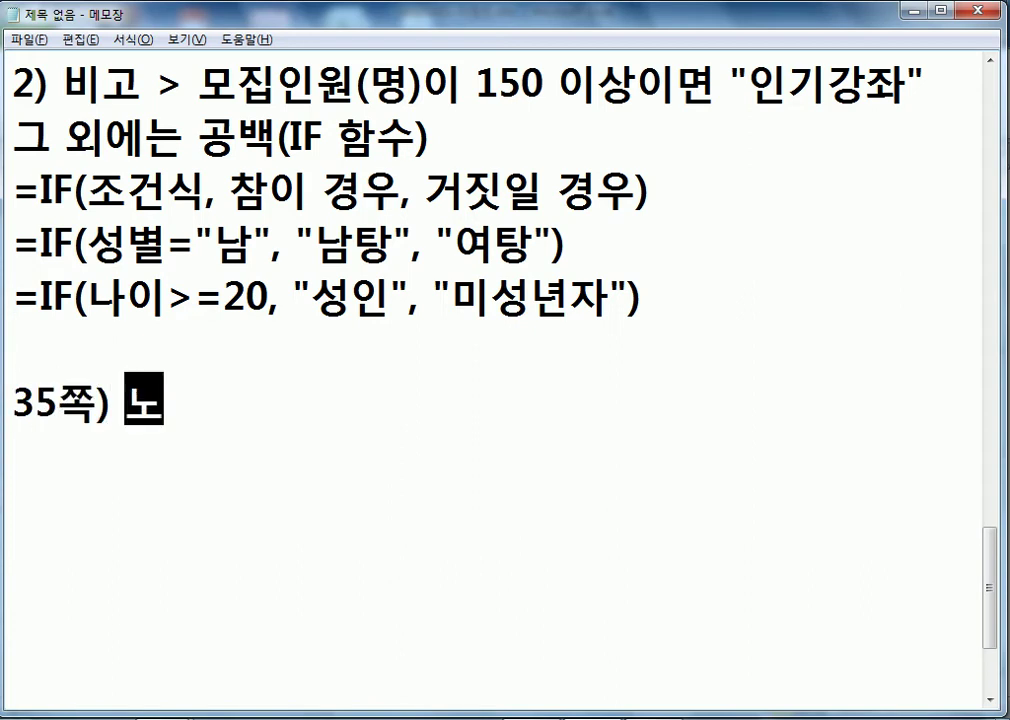
key(Return)
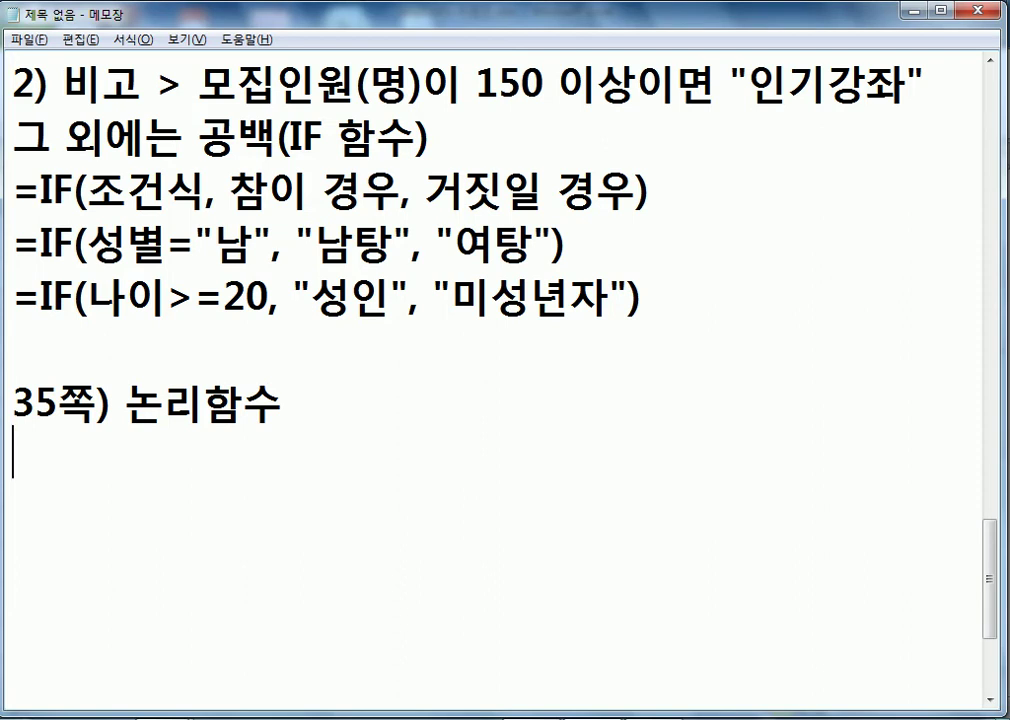
key(Return)
text(IF, AND, OR)
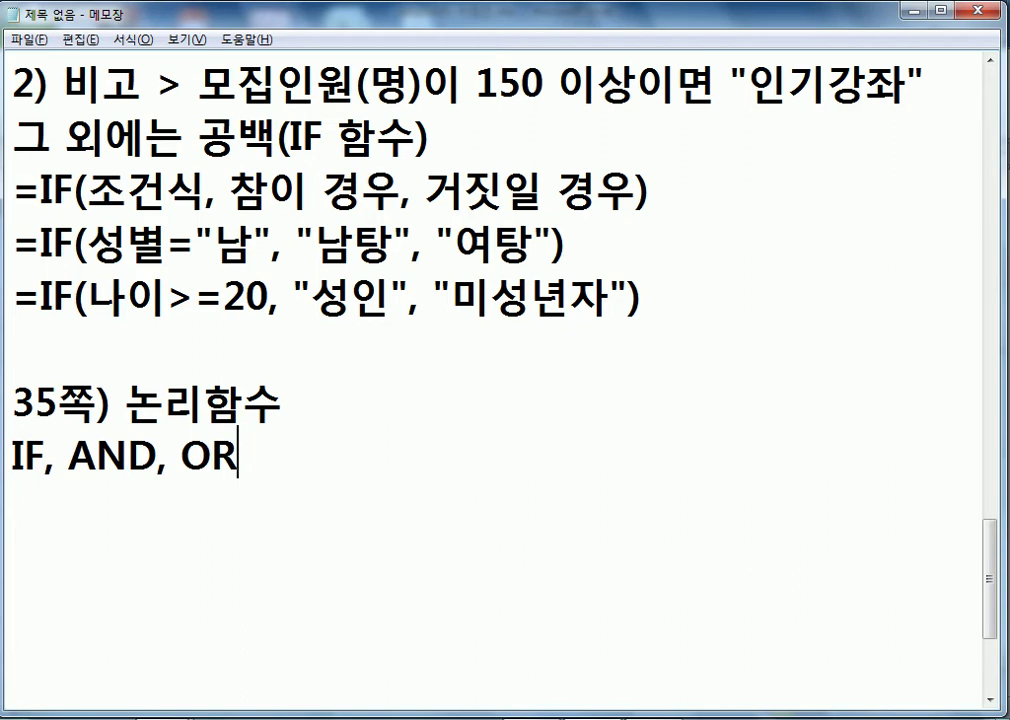
key(Return)
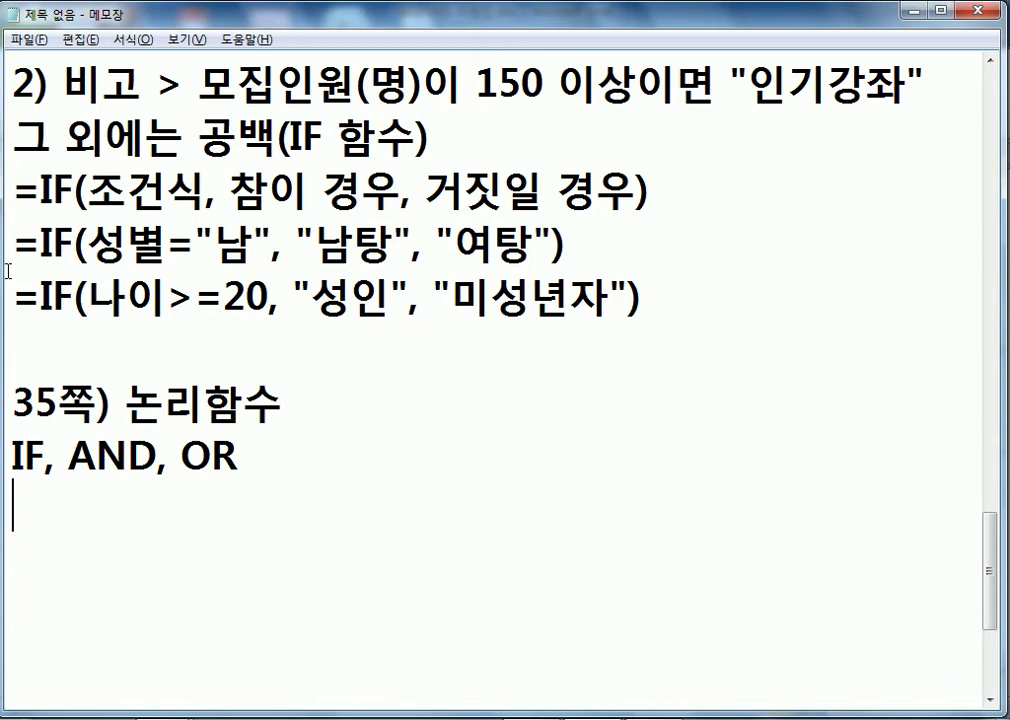
drag(103, 188, 210, 190)
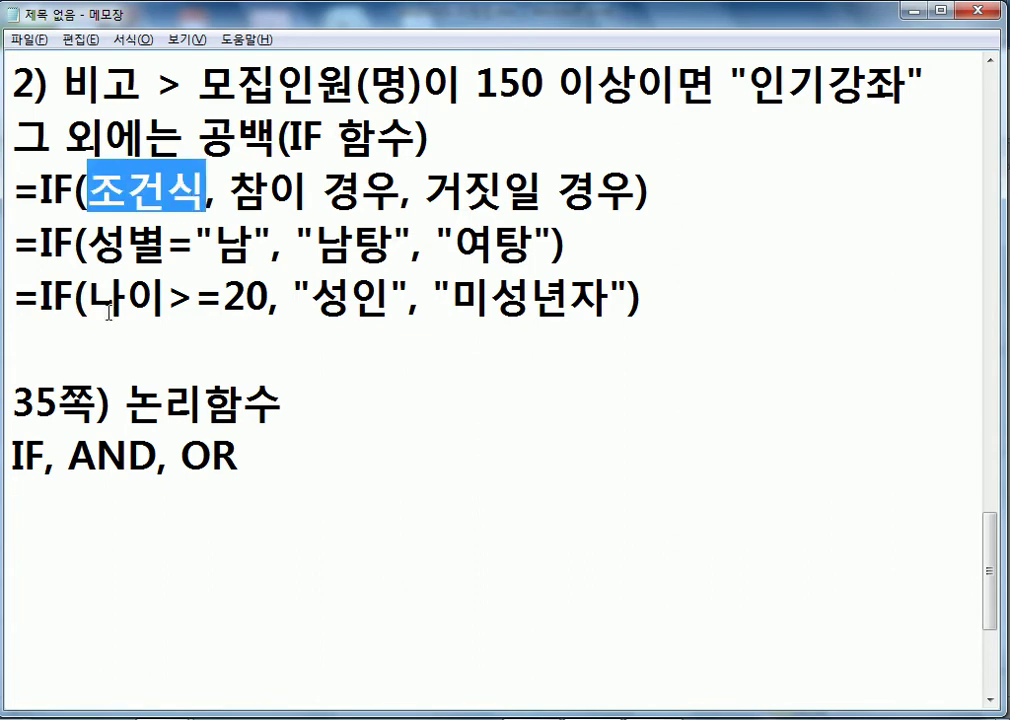
click(70, 336)
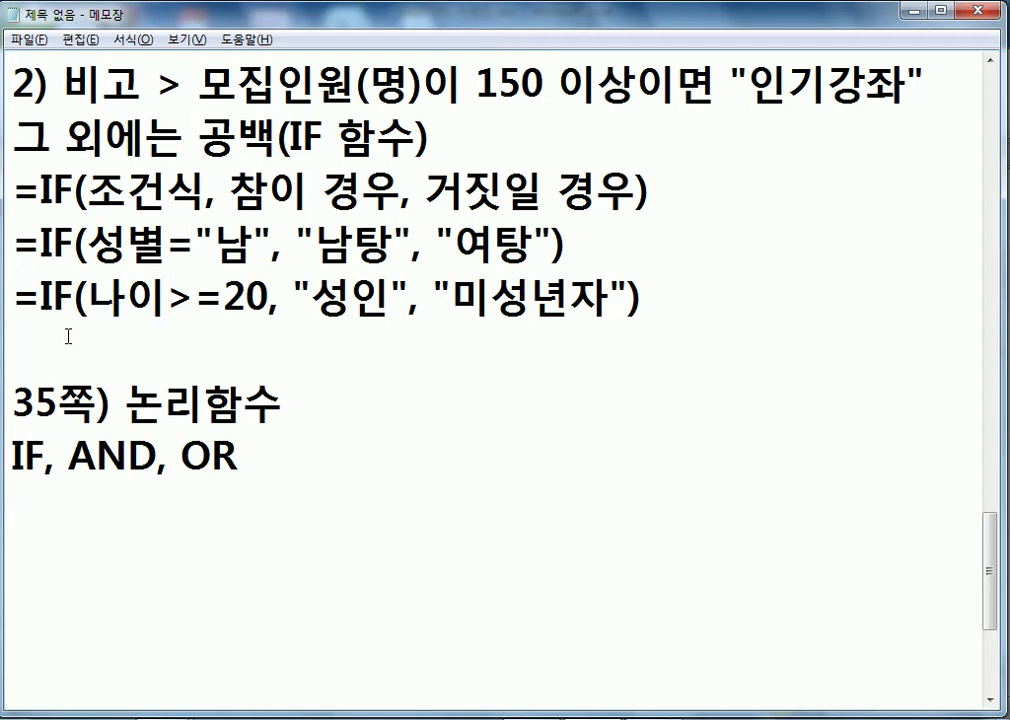
drag(88, 192, 197, 185)
drag(88, 243, 270, 243)
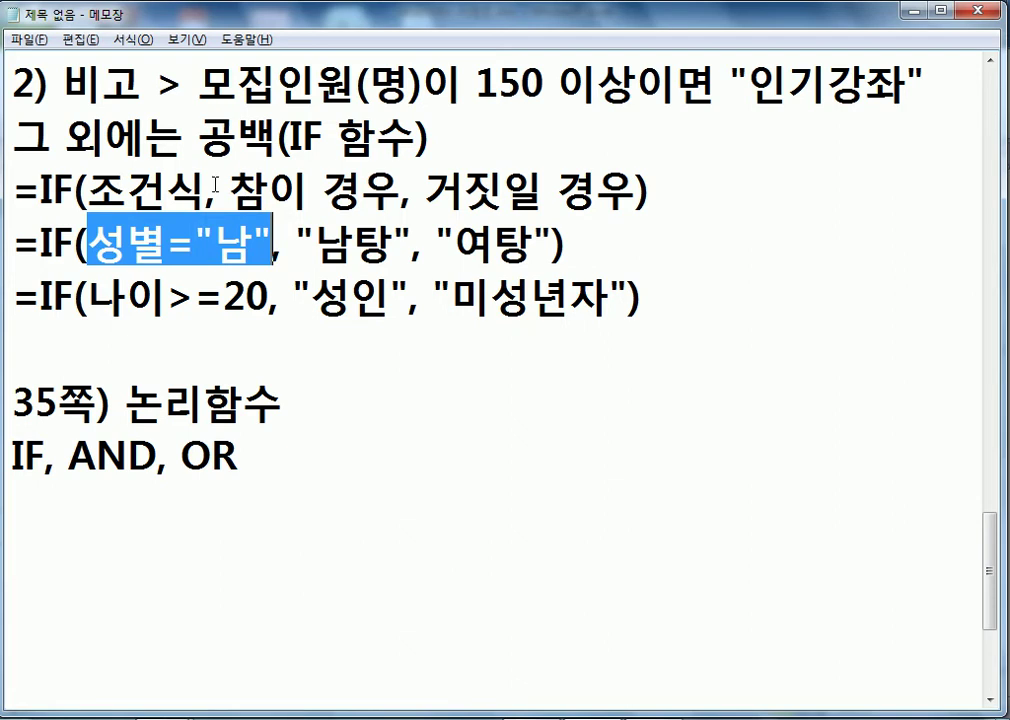
drag(231, 190, 636, 185)
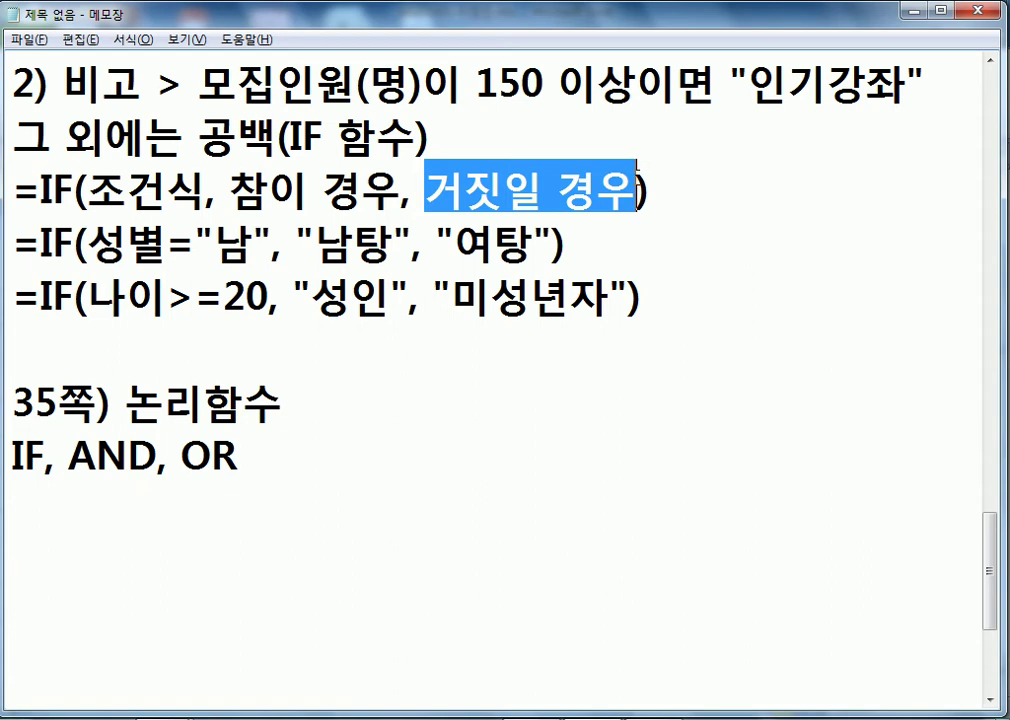
- Add the example =IF(5>6, "이상하다", "맞다") below the 나이>=20 formula
click(295, 335)
key(Return)
key(Up)
text(=ㅑㄹ()
key(BackSpace)
key(BackSpace)
key(BackSpace)
text(ㅑ)
key(BackSpace)
text(IF()
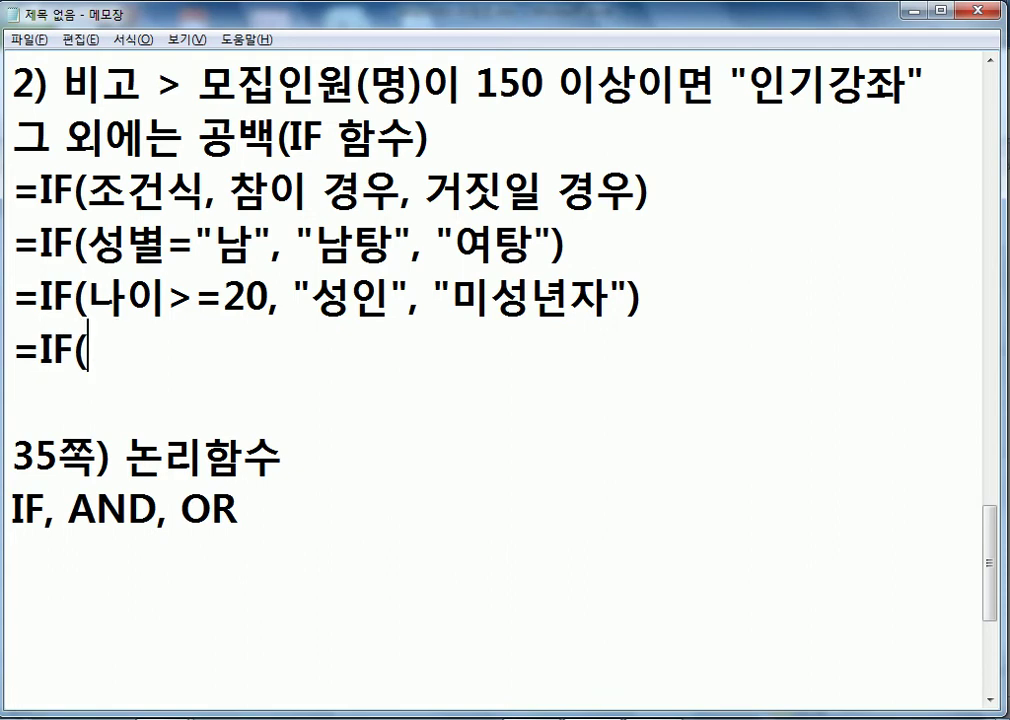
text(5>6)
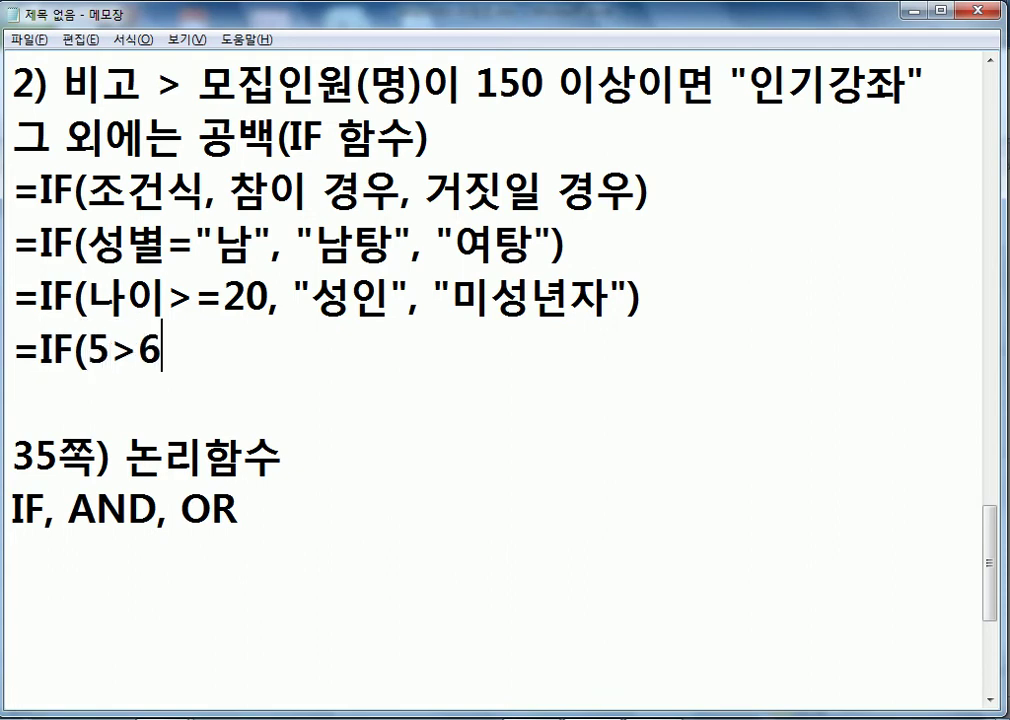
text( ,)
key(BackSpace)
key(BackSpace)
text(M)
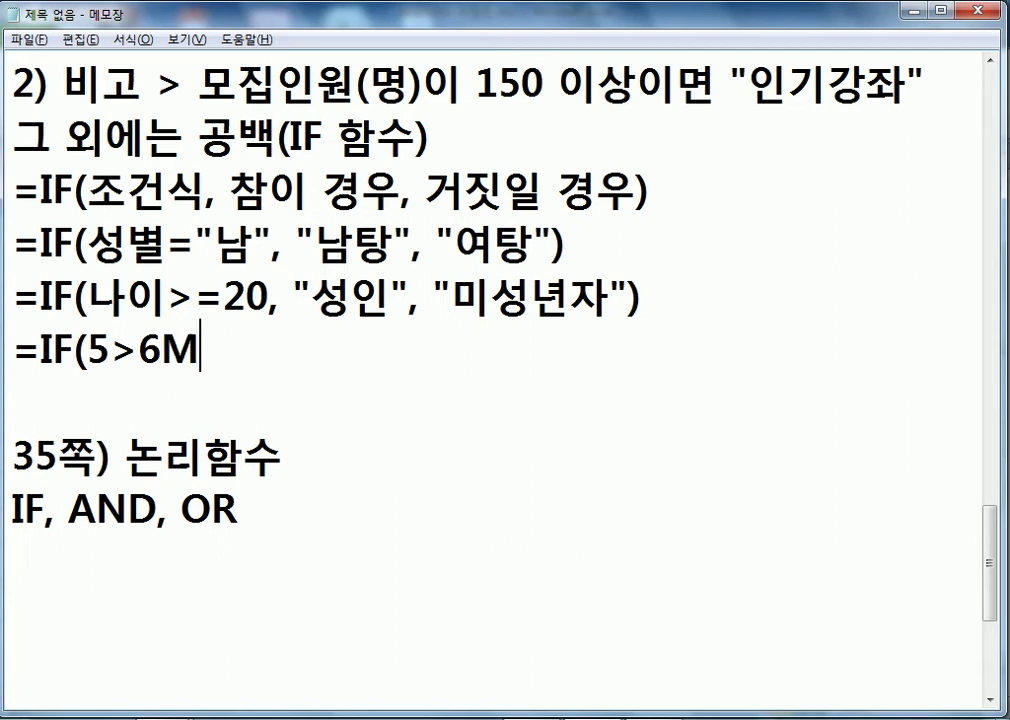
key(BackSpace)
text(, )
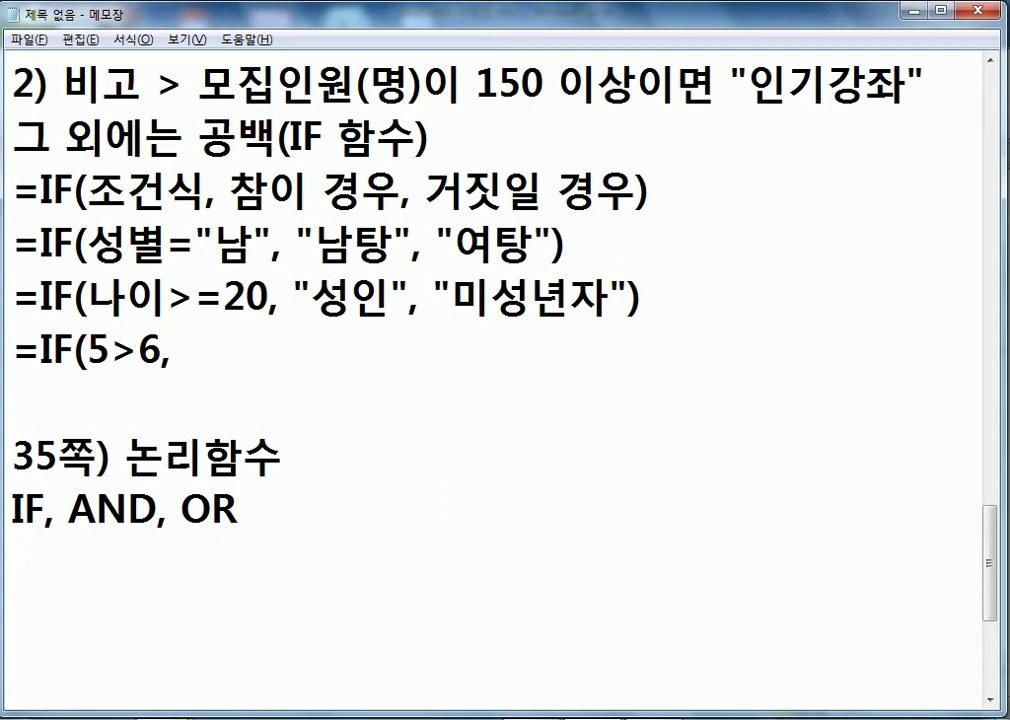
text(")
text(DL)
key(BackSpace)
key(BackSpace)
text(이상하다)
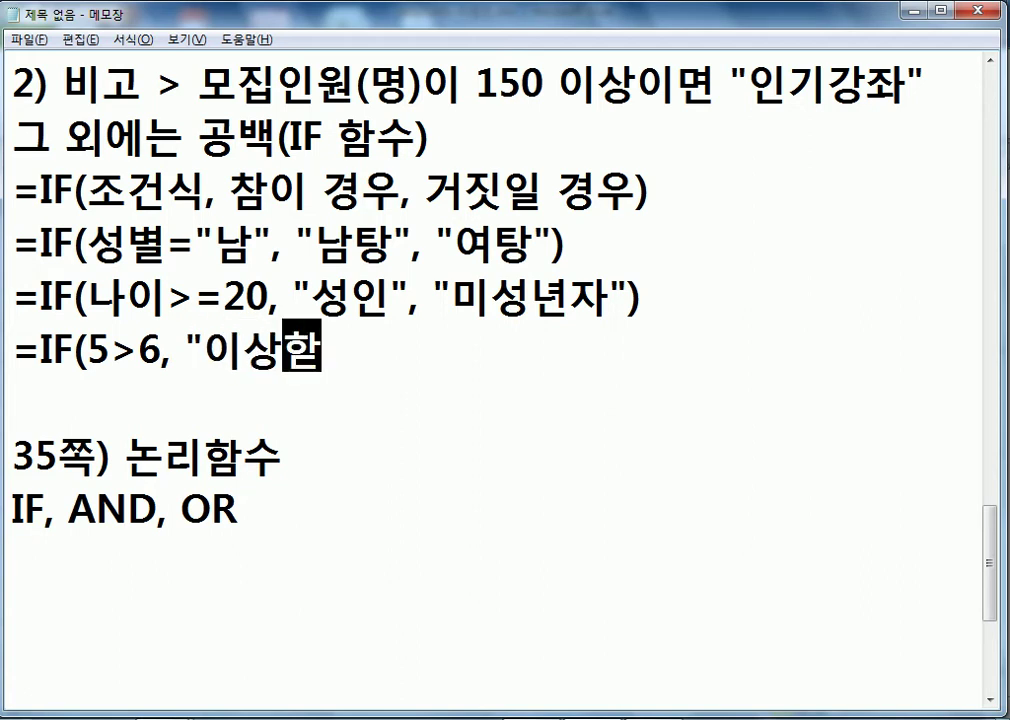
text(",)
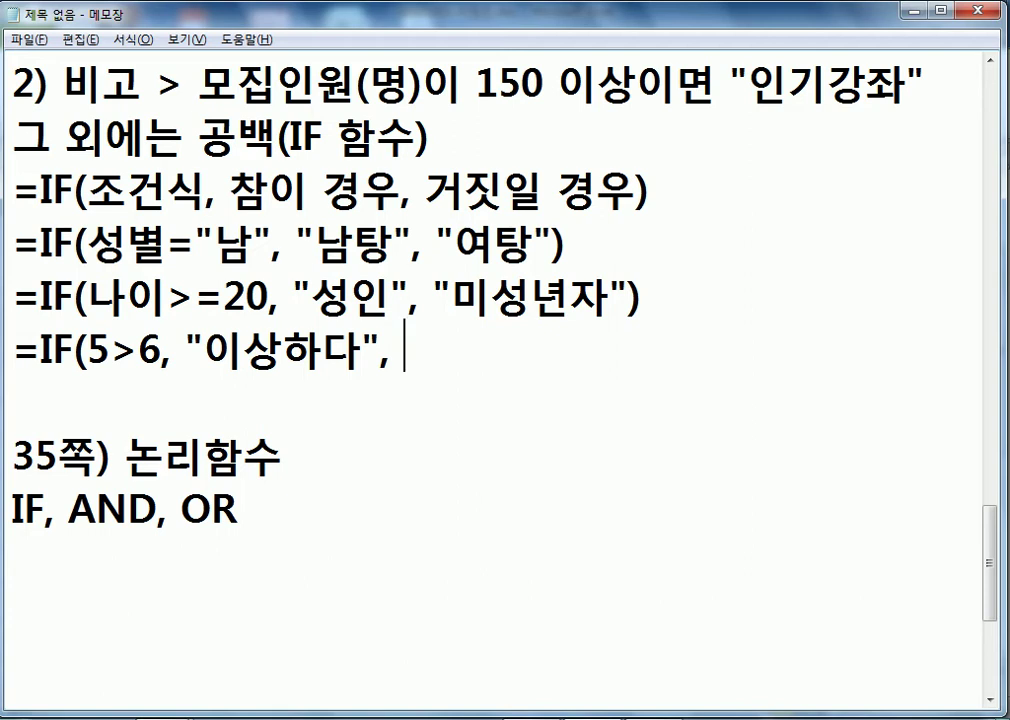
text("마ㅈ다"))
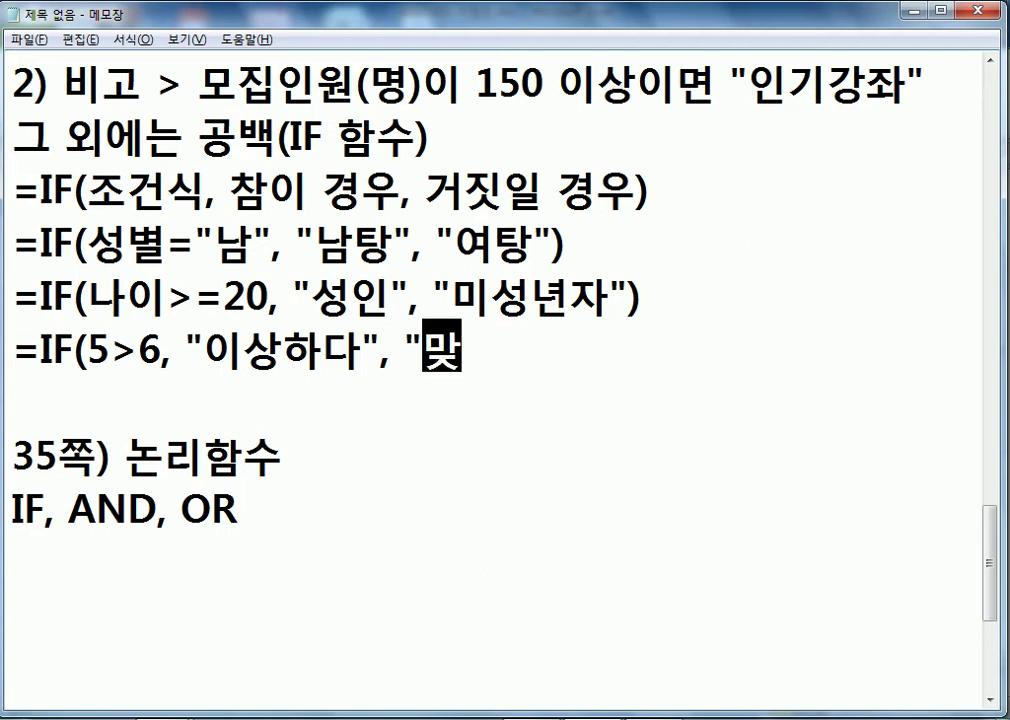
key(Return)
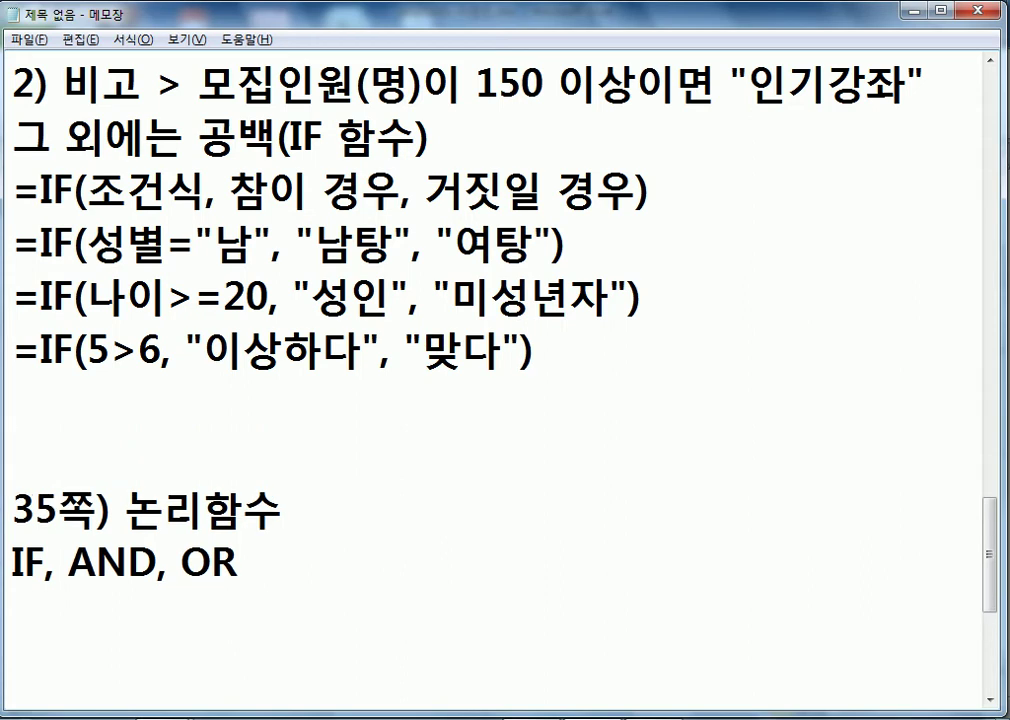
key(BackSpace)
- Highlight the condition 5>6 and the results 이상하다 and 맞다 to explain each argument
drag(88, 352, 161, 354)
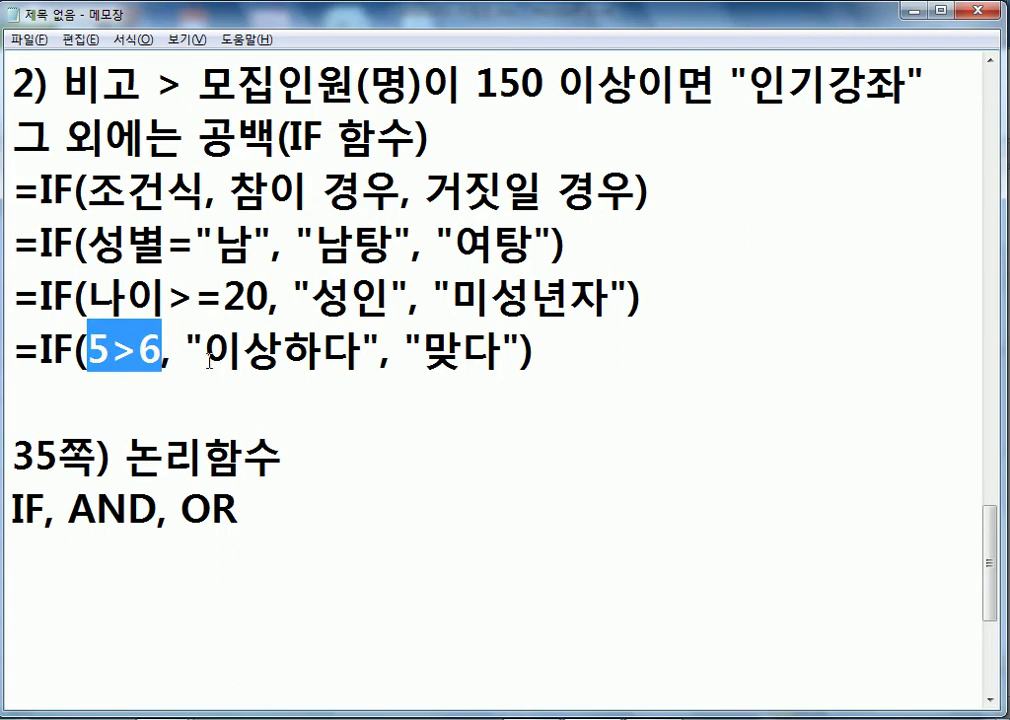
drag(212, 348, 367, 342)
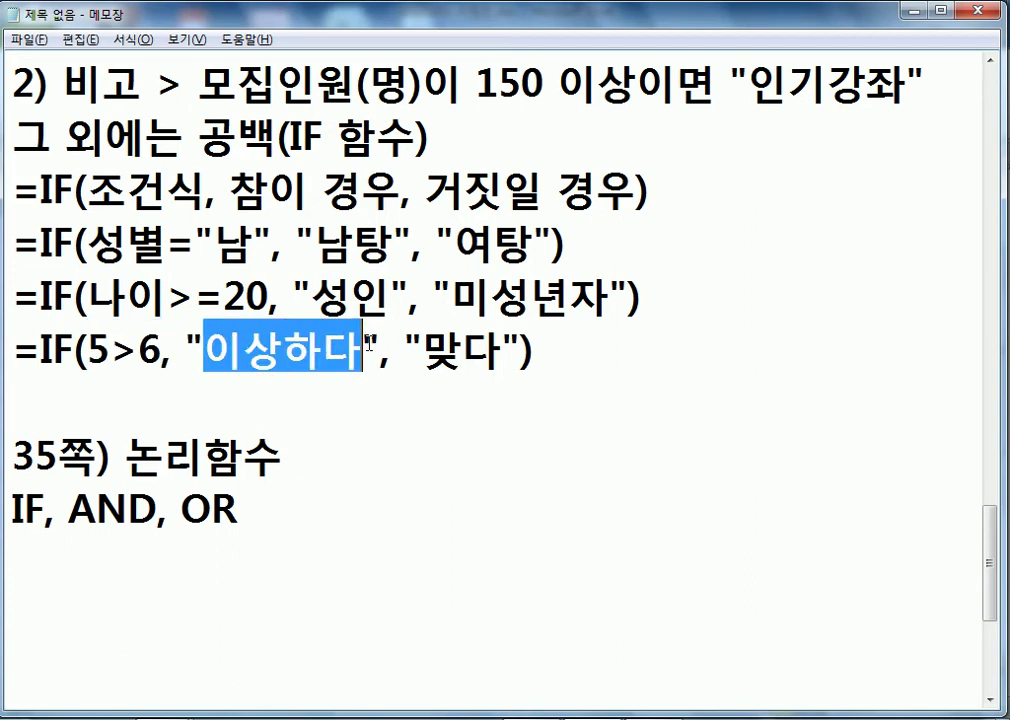
drag(209, 353, 358, 354)
drag(422, 352, 501, 352)
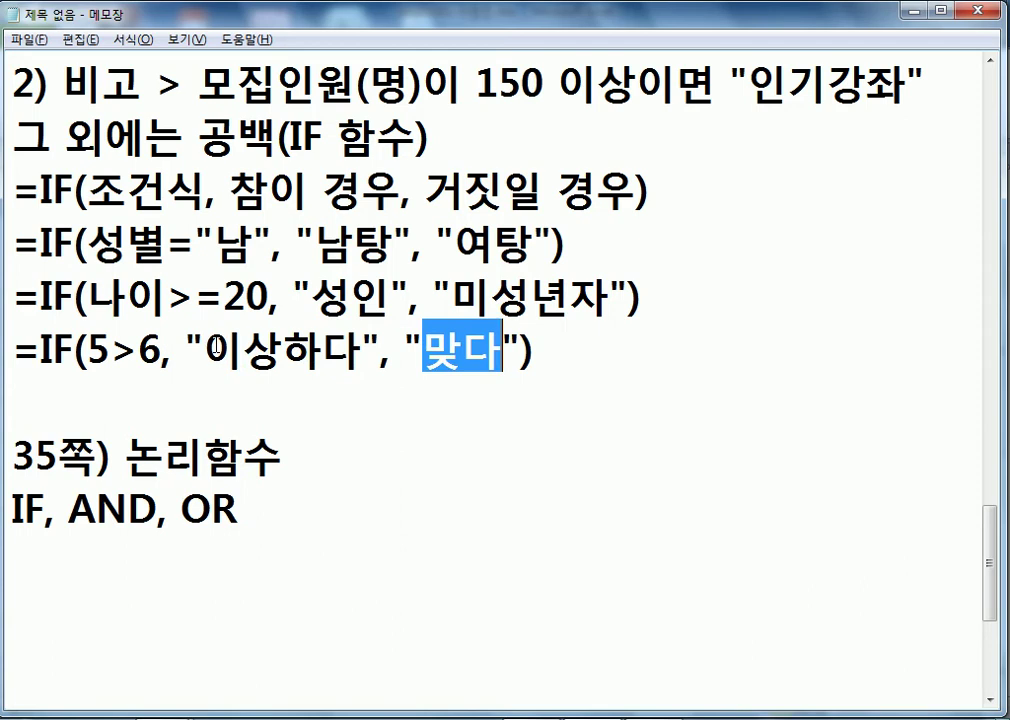
drag(421, 350, 511, 349)
drag(88, 352, 362, 350)
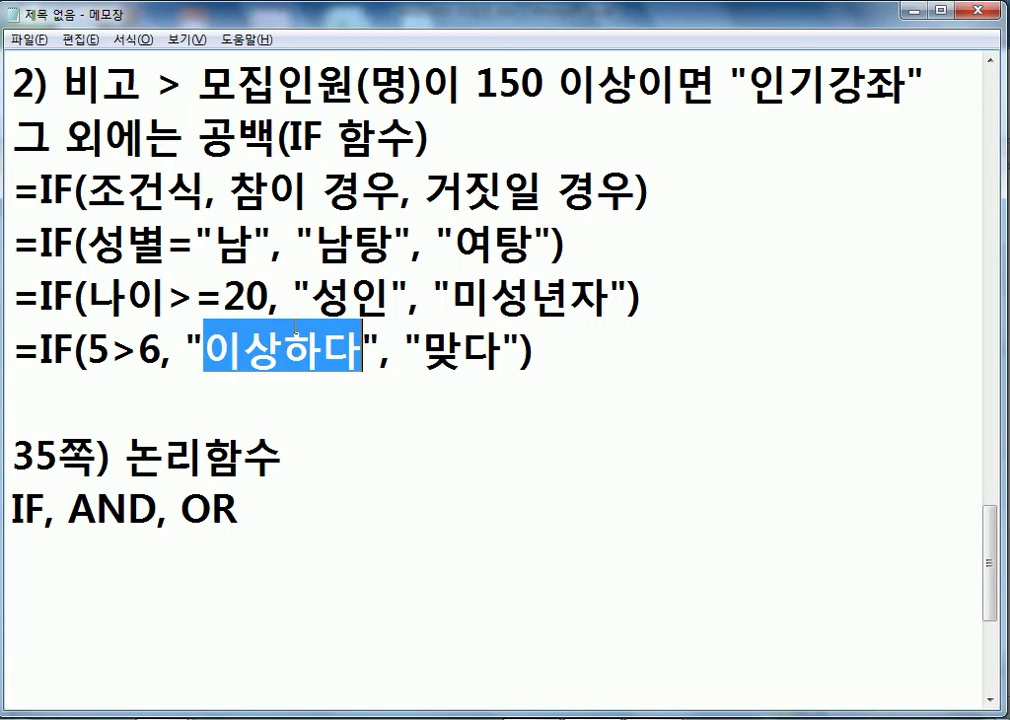
drag(87, 351, 362, 352)
drag(424, 352, 503, 352)
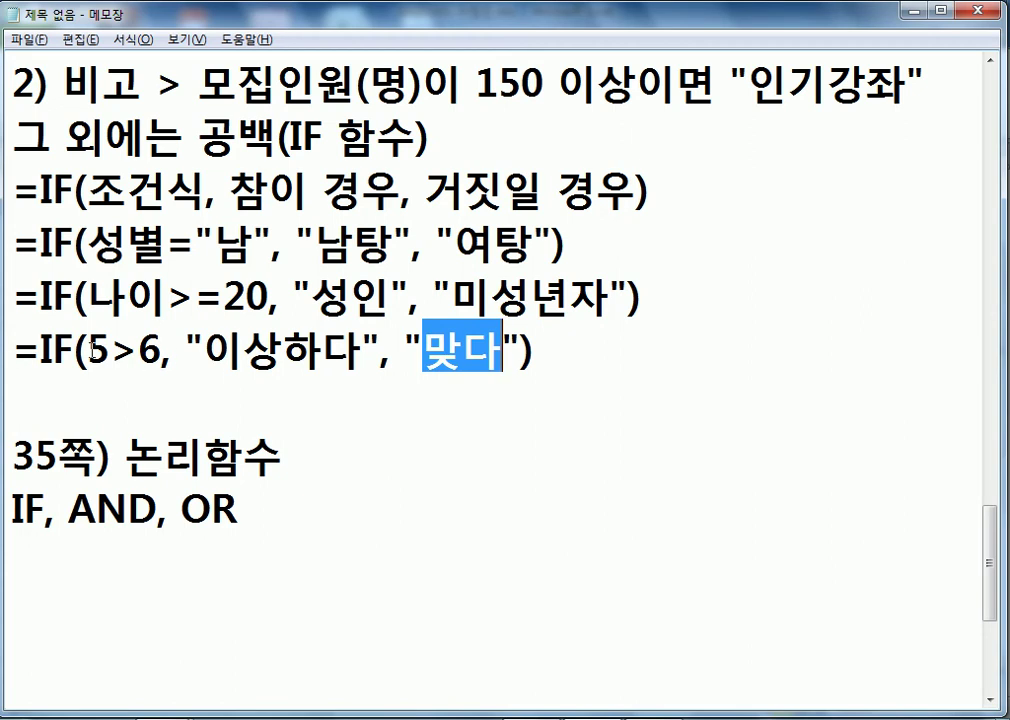
drag(87, 351, 162, 351)
drag(421, 352, 519, 352)
click(492, 353)
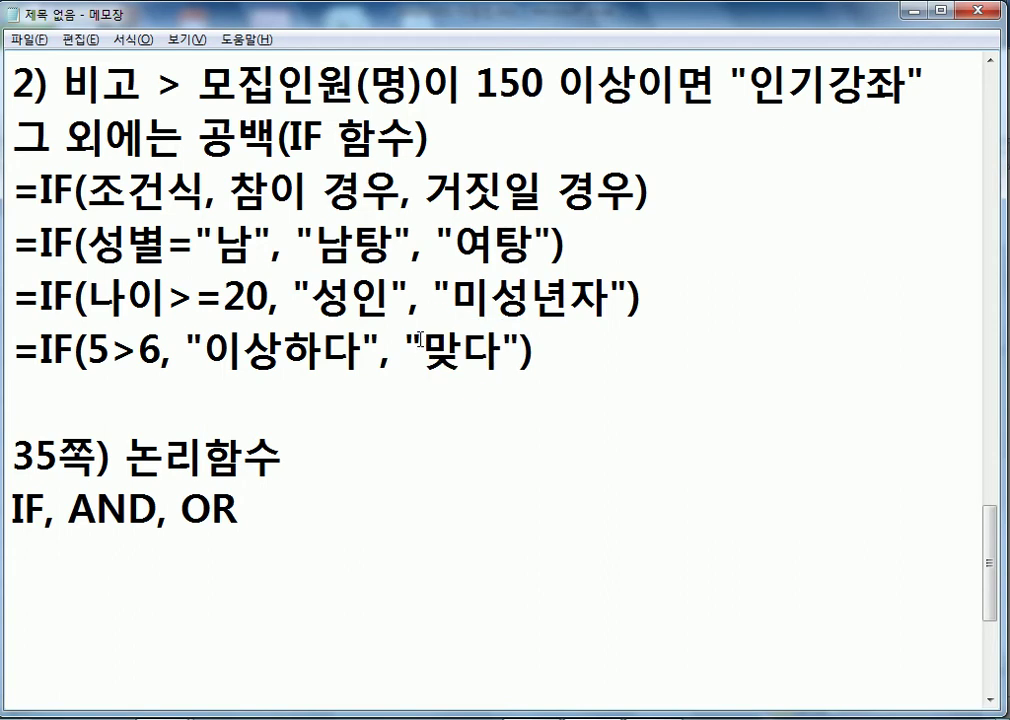
drag(86, 352, 138, 352)
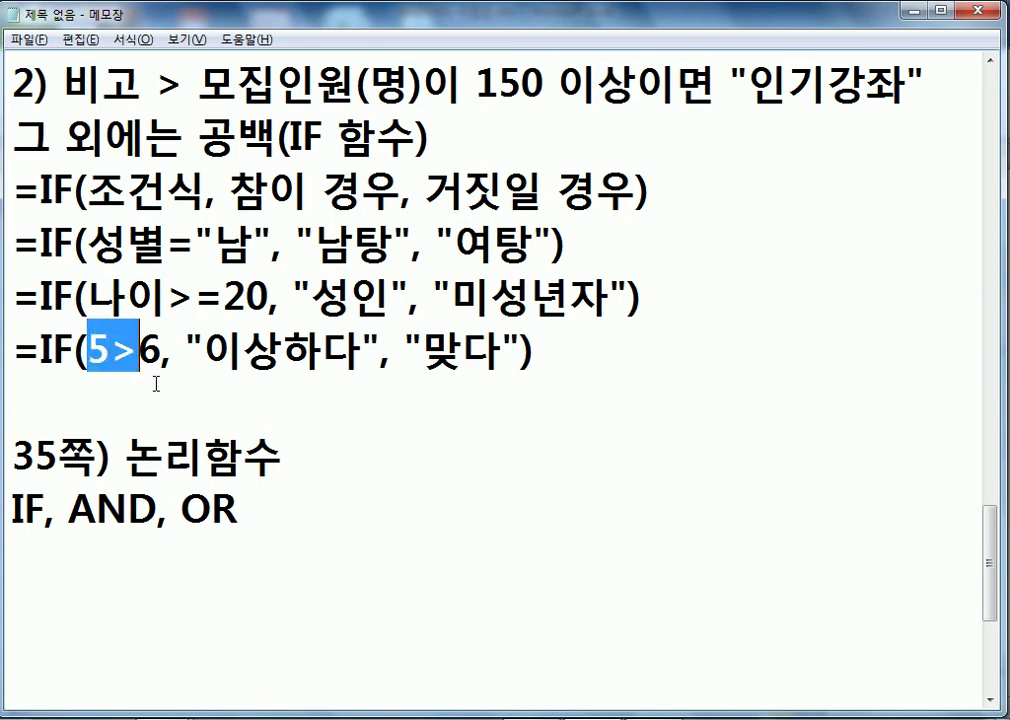
- Change the condition to 50>6 and highlight 이상하다 as the result now returned
click(111, 352)
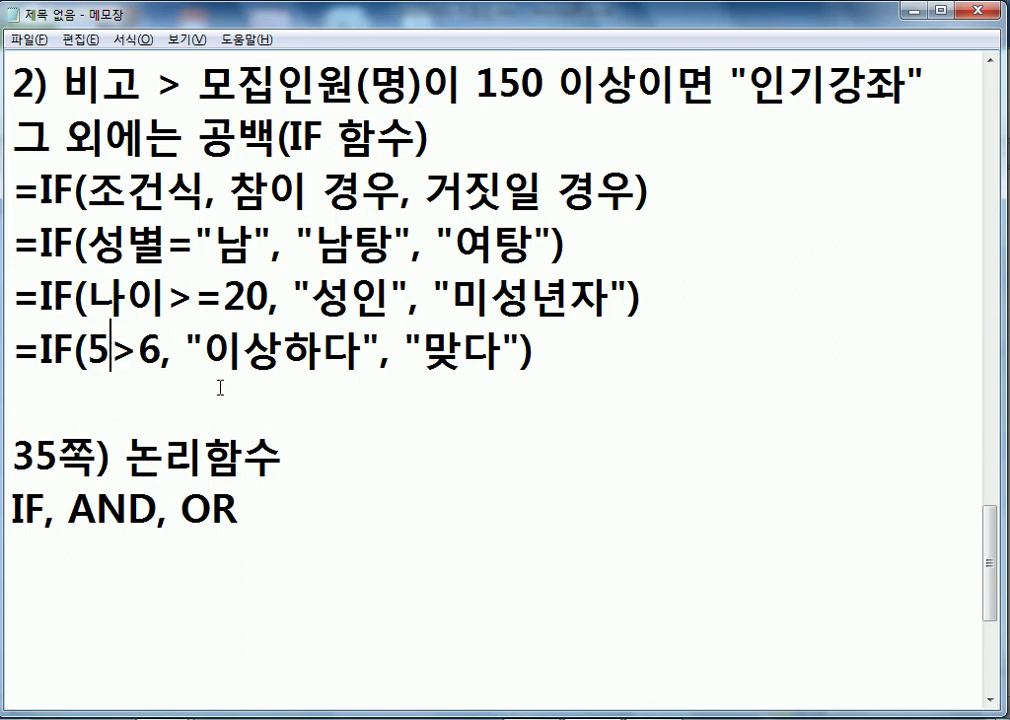
text(0)
drag(87, 352, 183, 352)
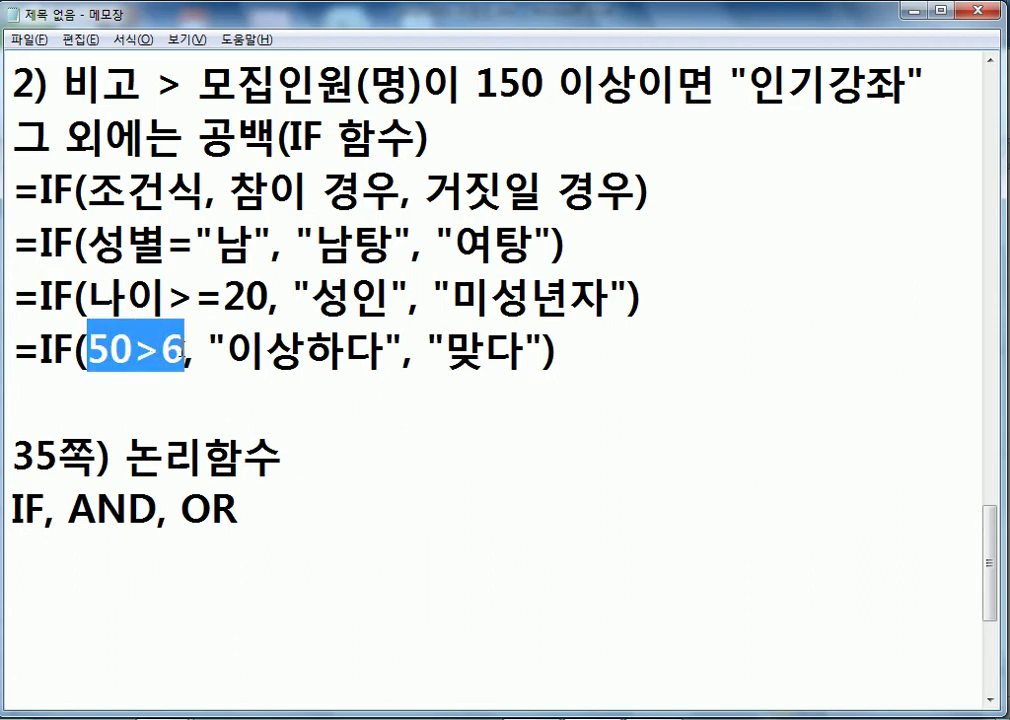
click(227, 352)
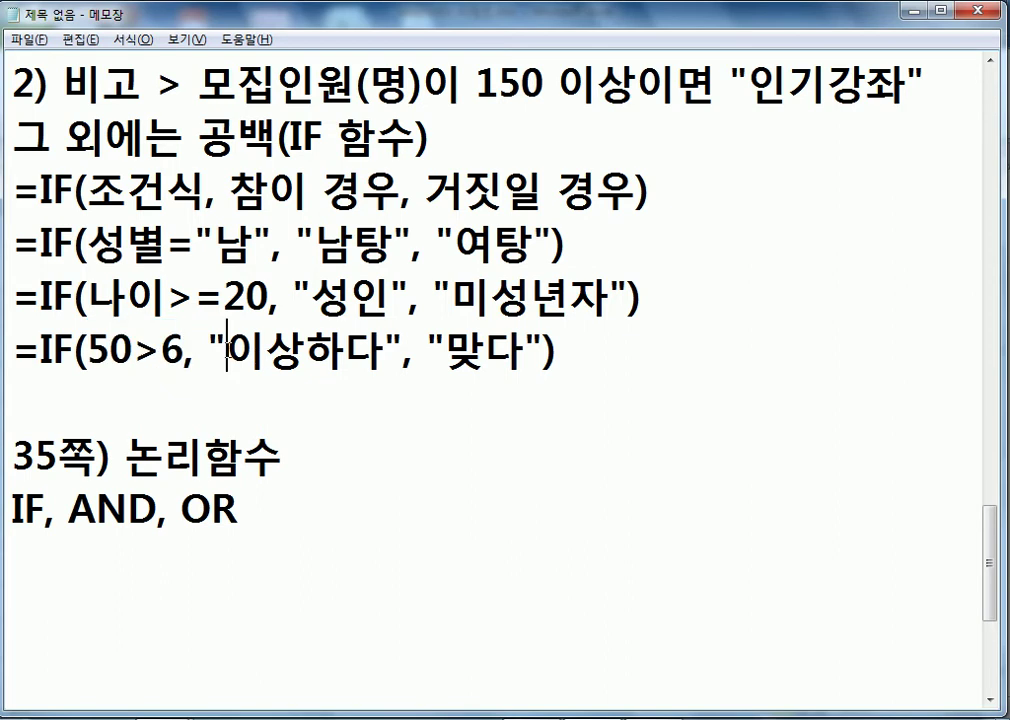
drag(227, 352, 384, 352)
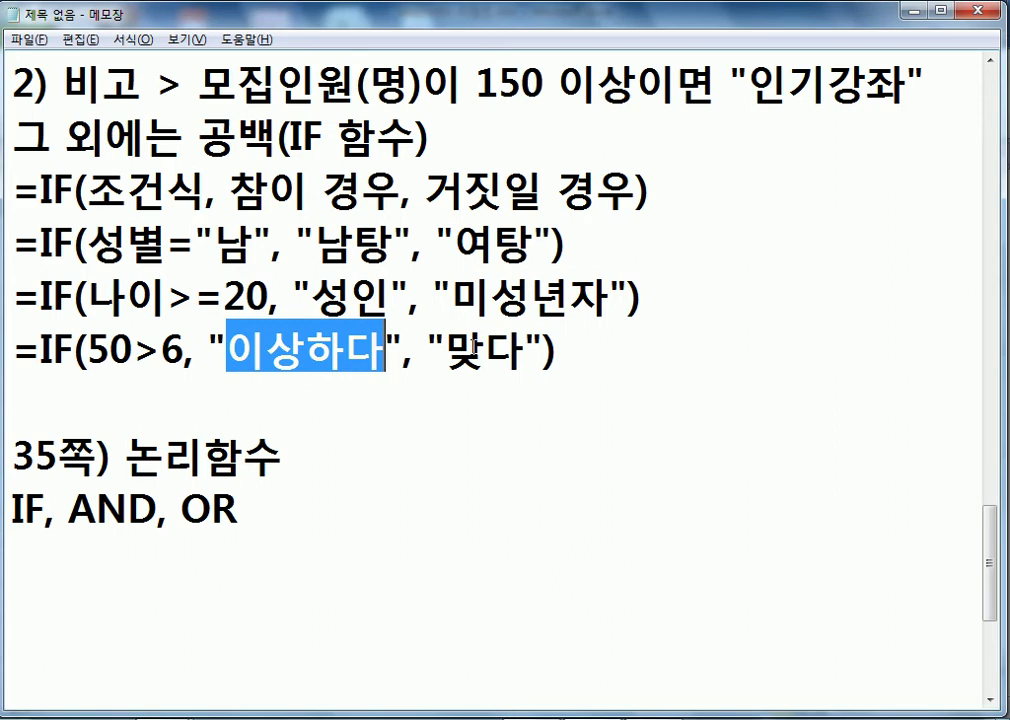
drag(89, 190, 636, 190)
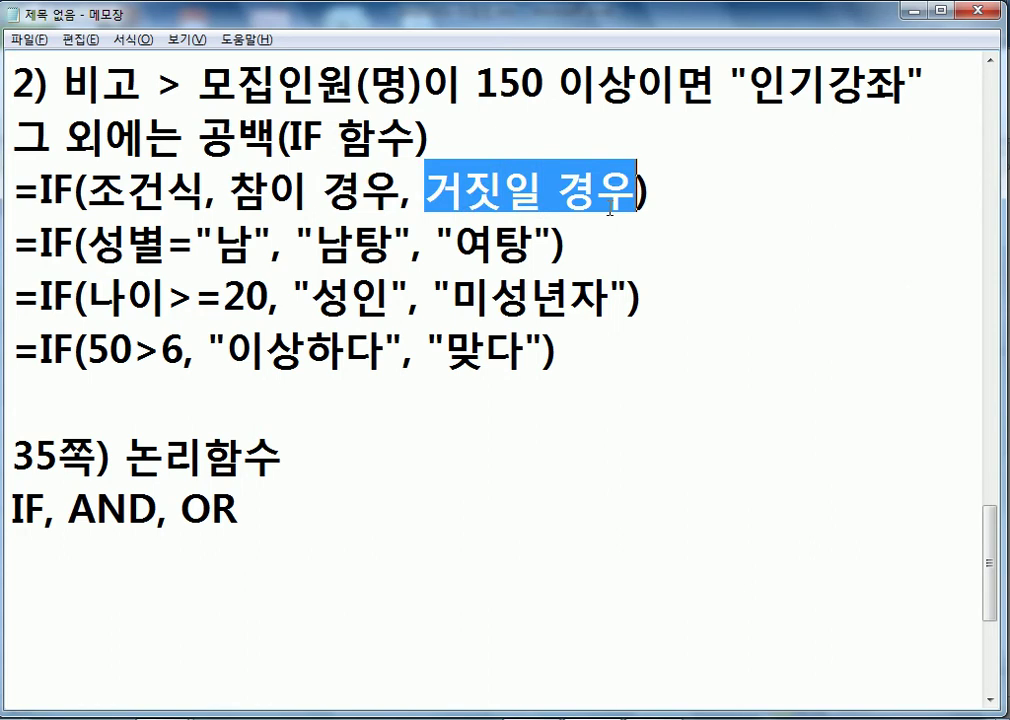
click(193, 561)
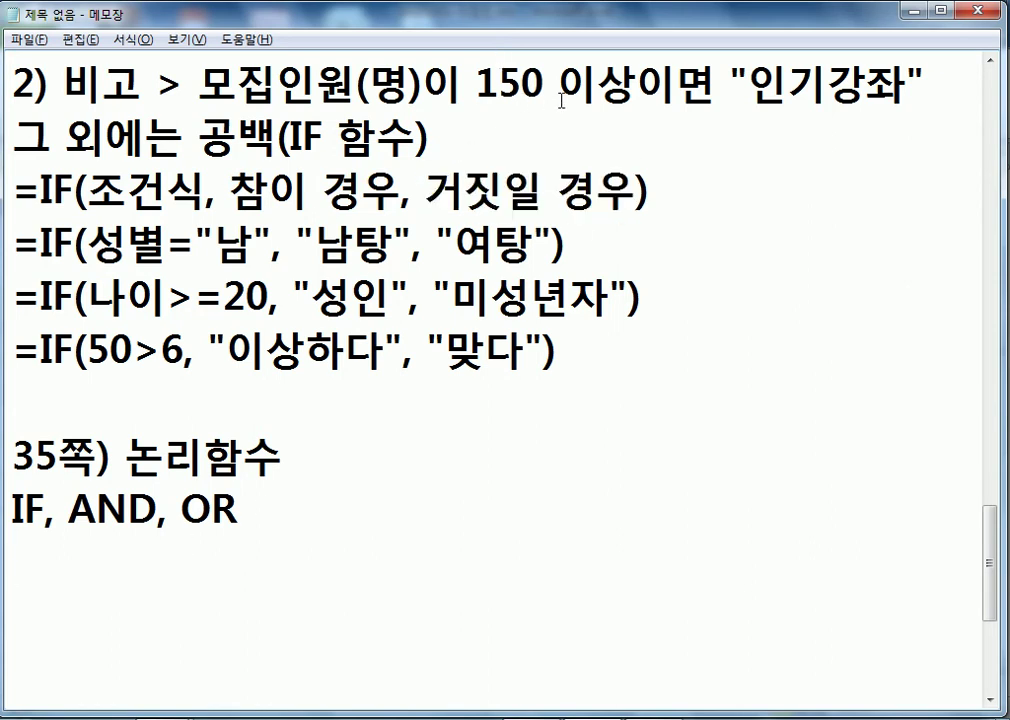
scroll(484, 177, down, 1)
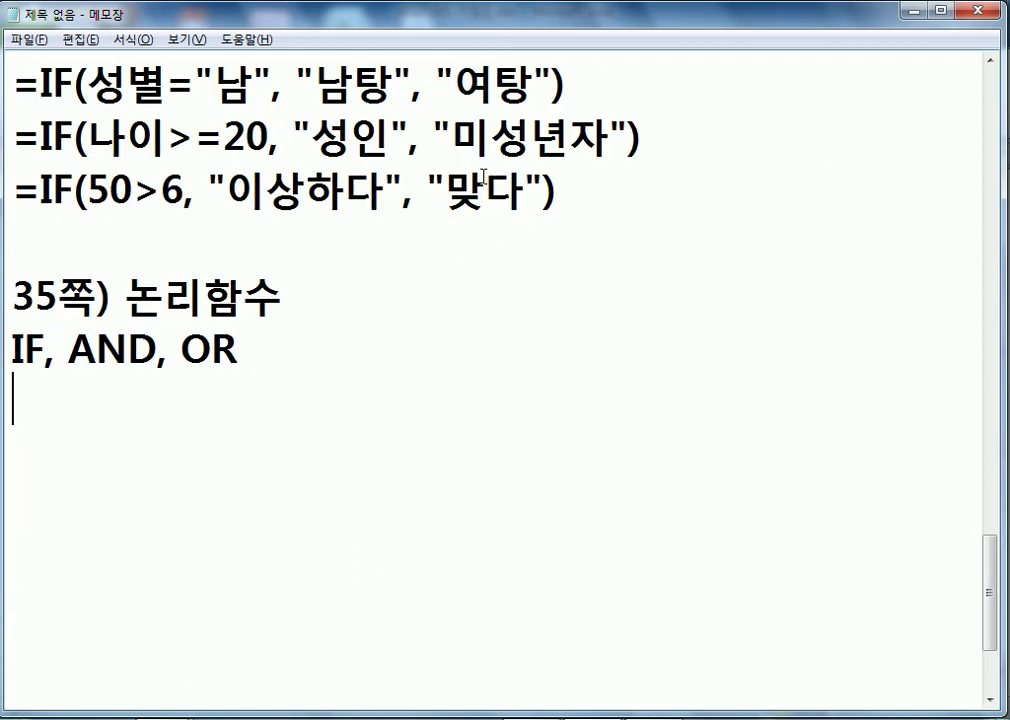
- Write the plan line =IF(모집인원이 150 이상, "인기강좌", 공백)
key(Return)
text(=IF)
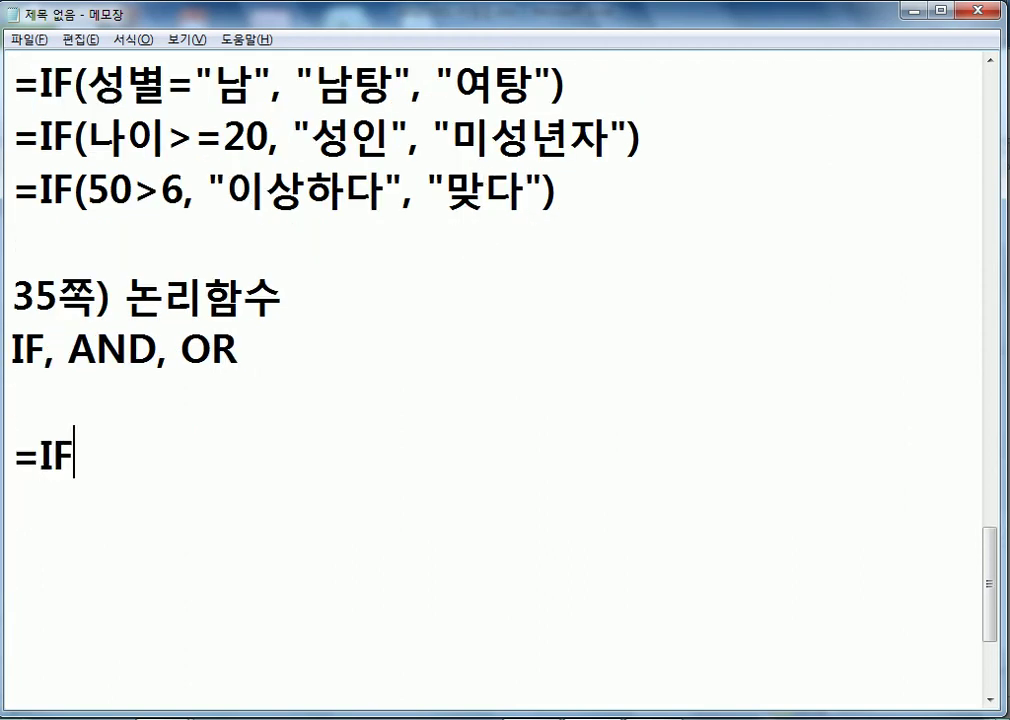
text((모집인)
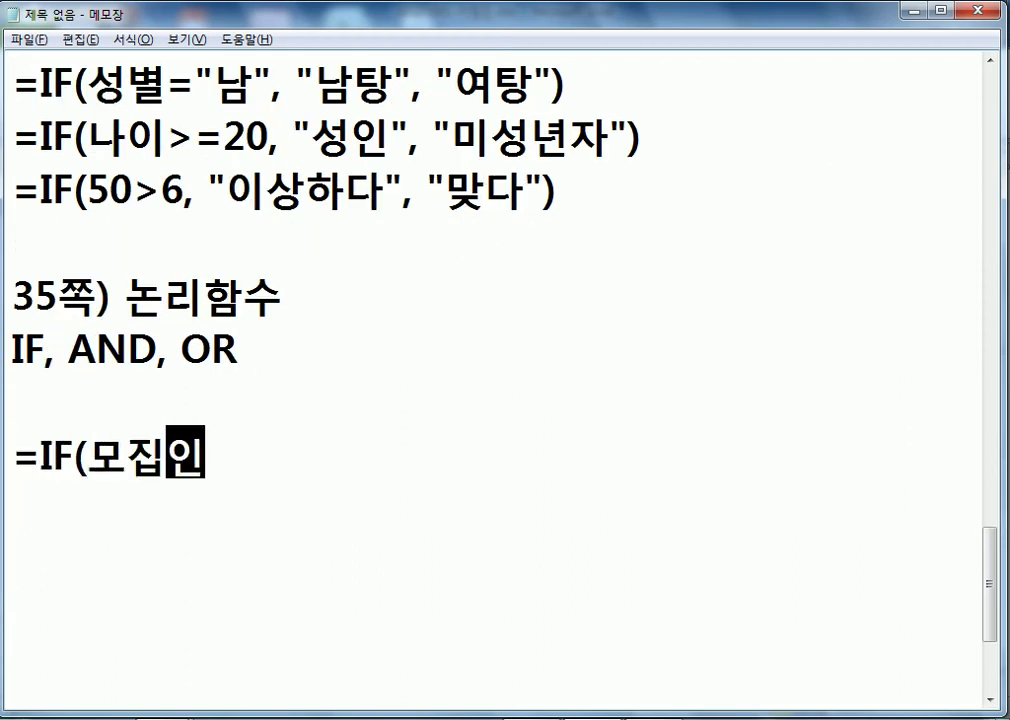
text(우너)
key(BackSpace)
key(BackSpace)
key(BackSpace)
text(원)
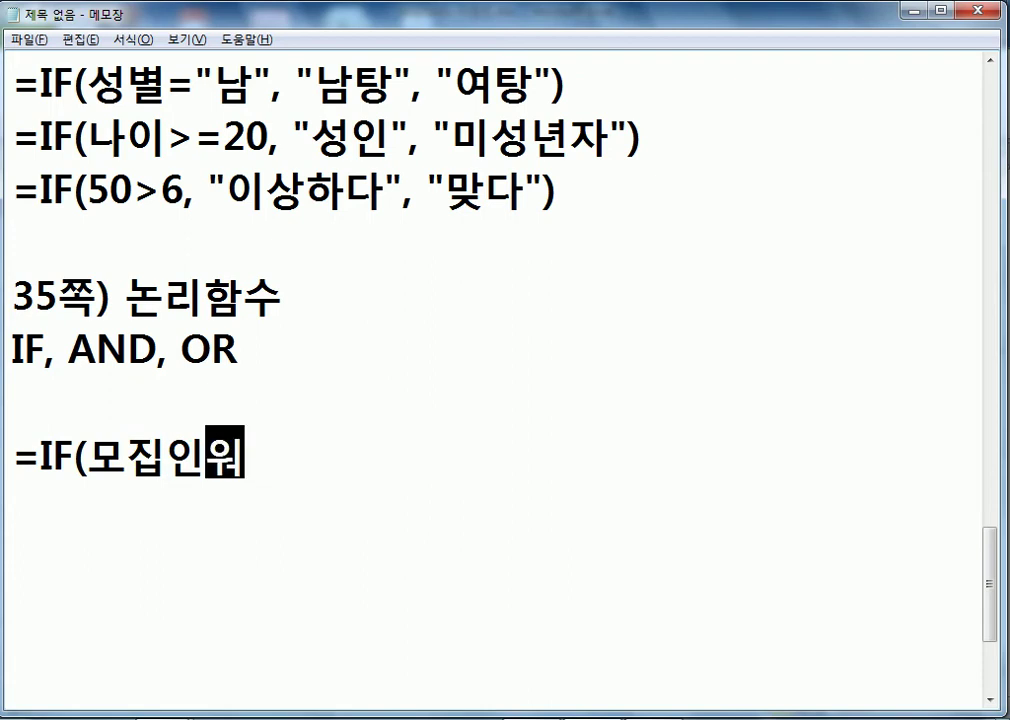
text(이 150 )
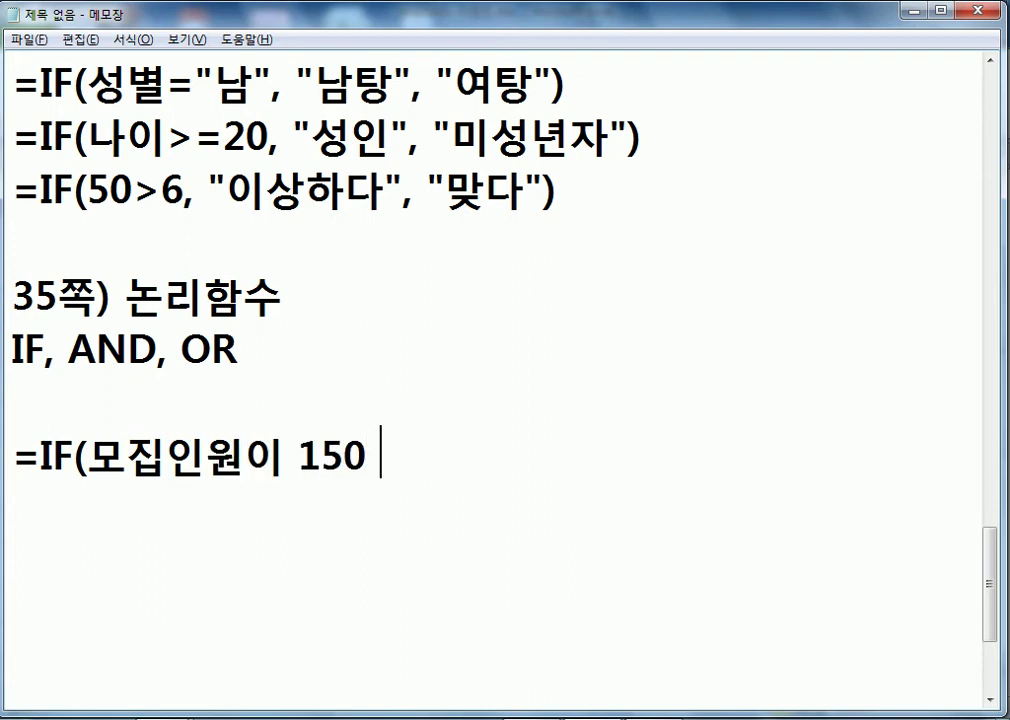
text(이상, )
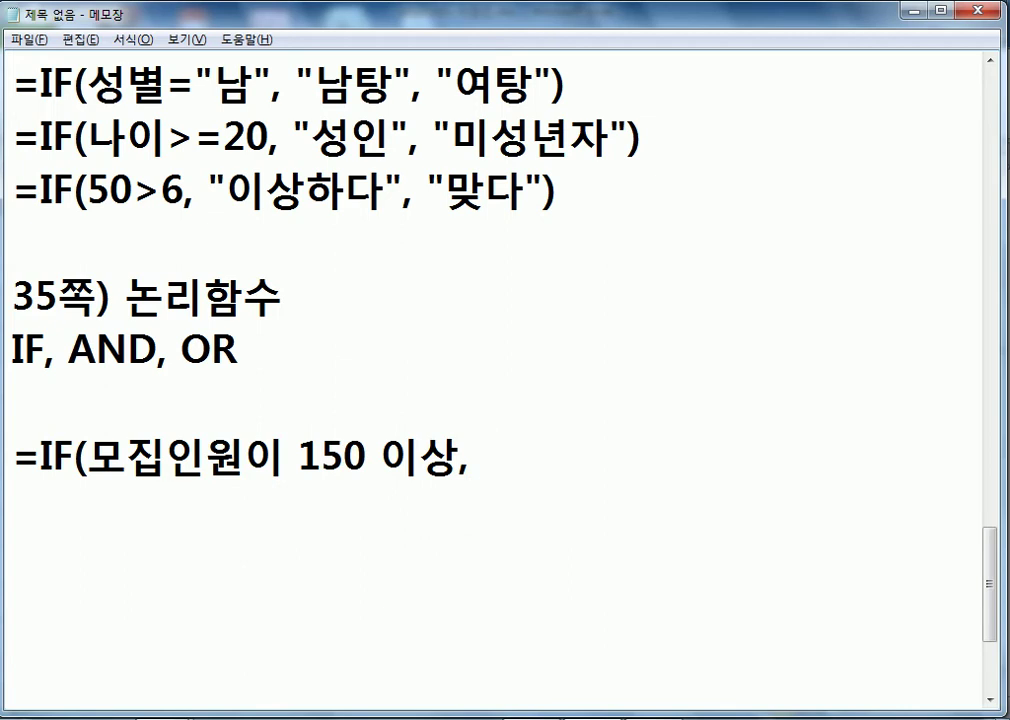
text("인기사)
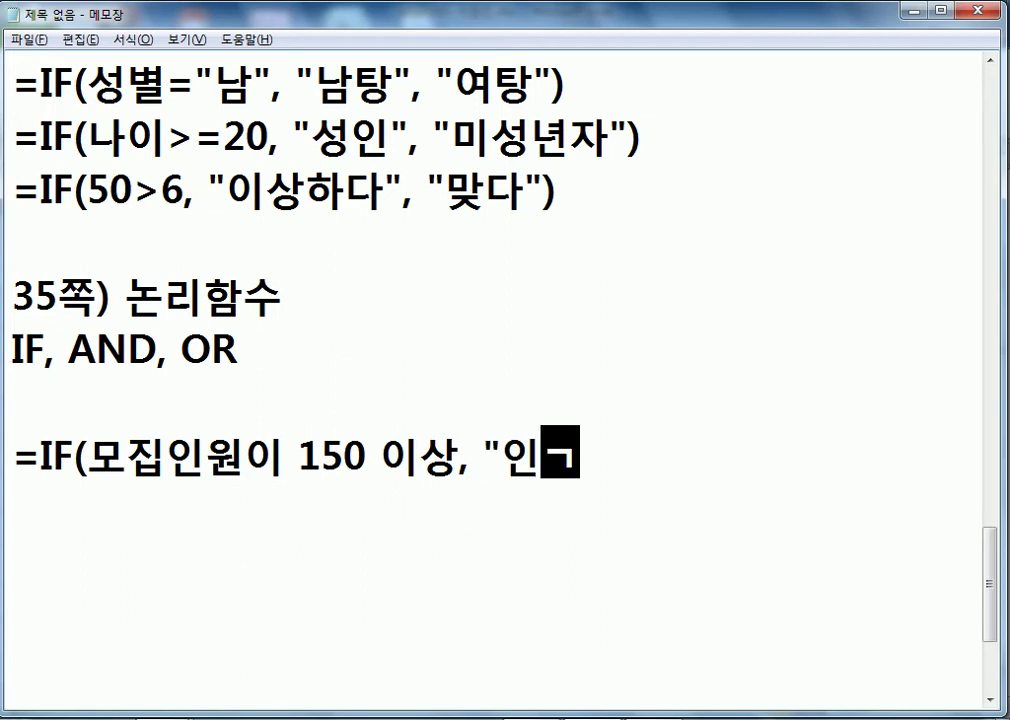
key(BackSpace)
key(BackSpace)
text(강)
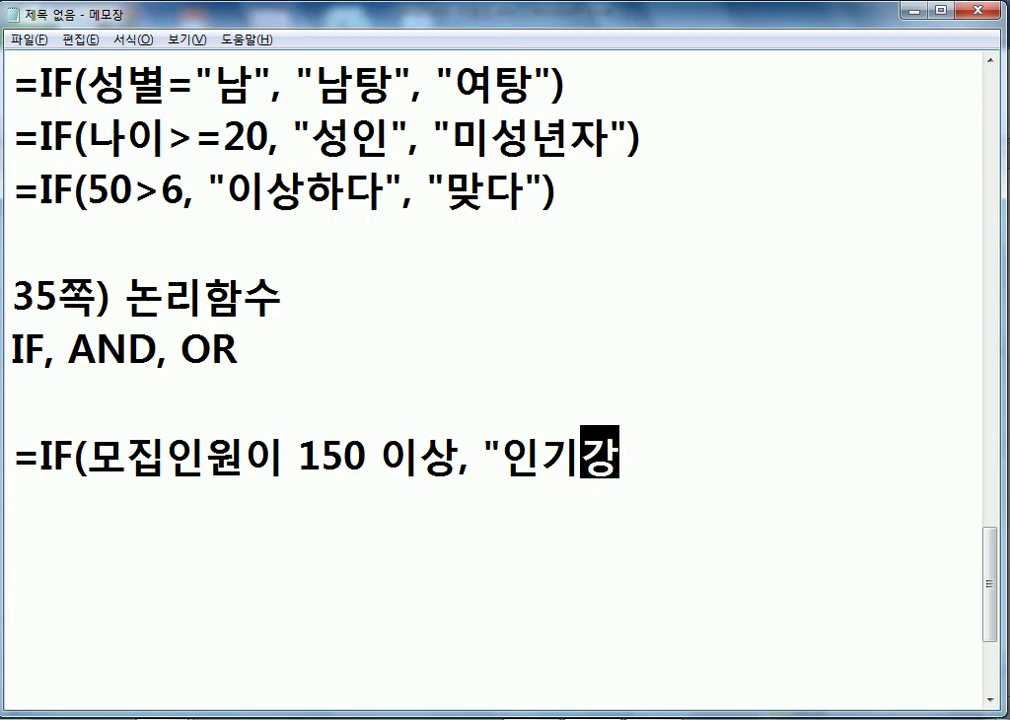
text(조ㅏ", ㄱ)
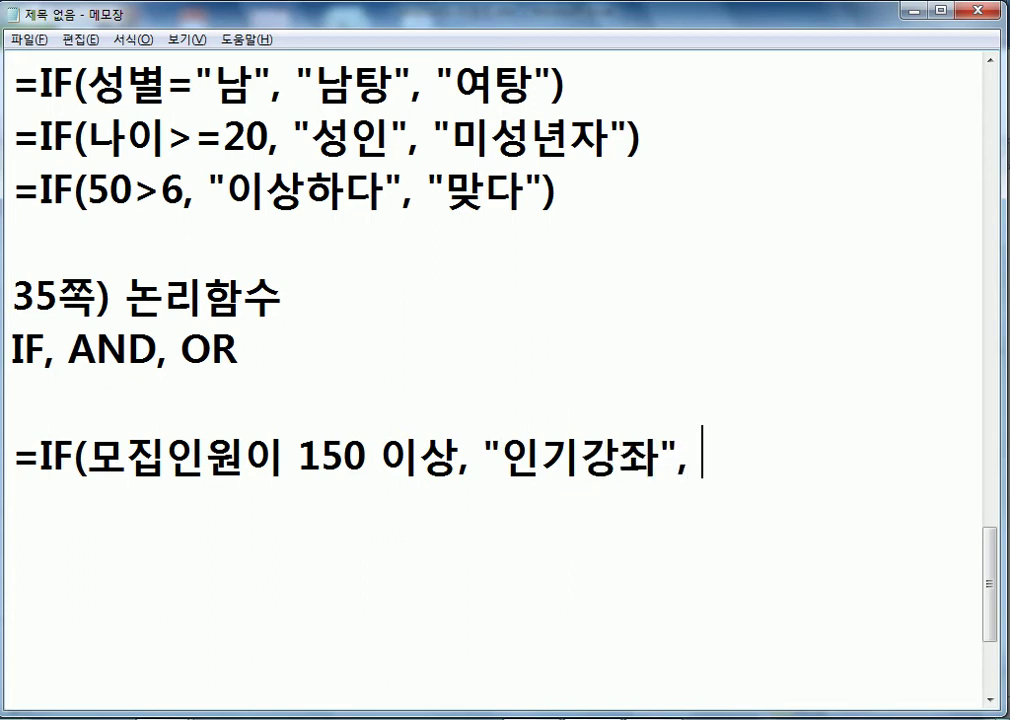
text(ㅗㅇ백))
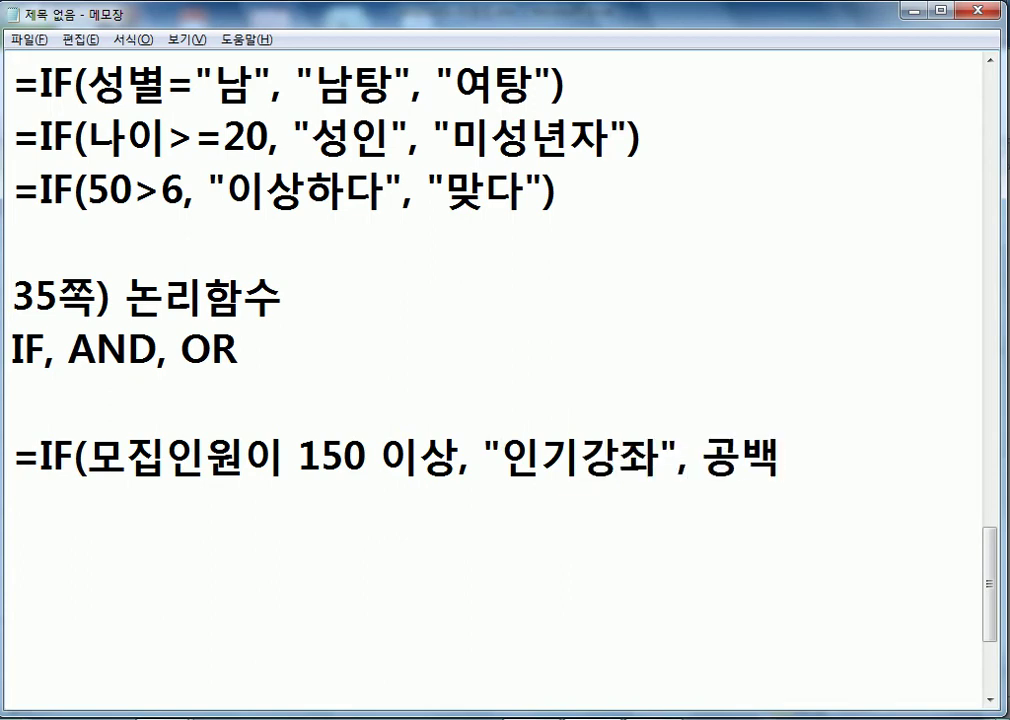
key(Return)
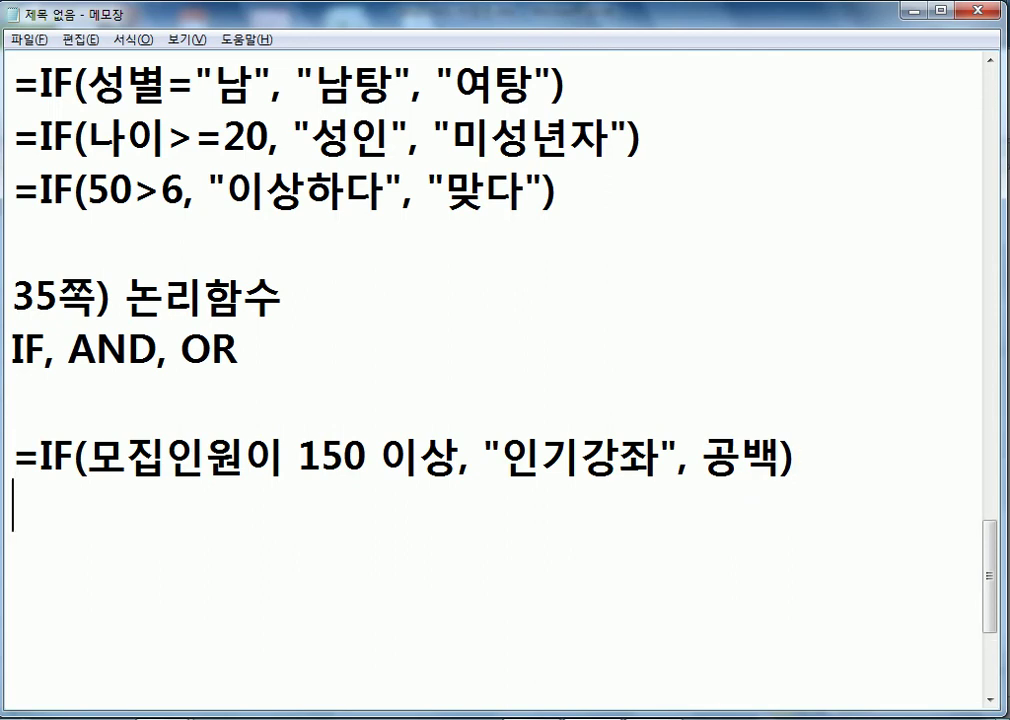
- Duplicate the plan line onto the next line and return to Excel
key(Up)
key(shift+Down)
key(ctrl+c)
key(Down)
key(ctrl+v)
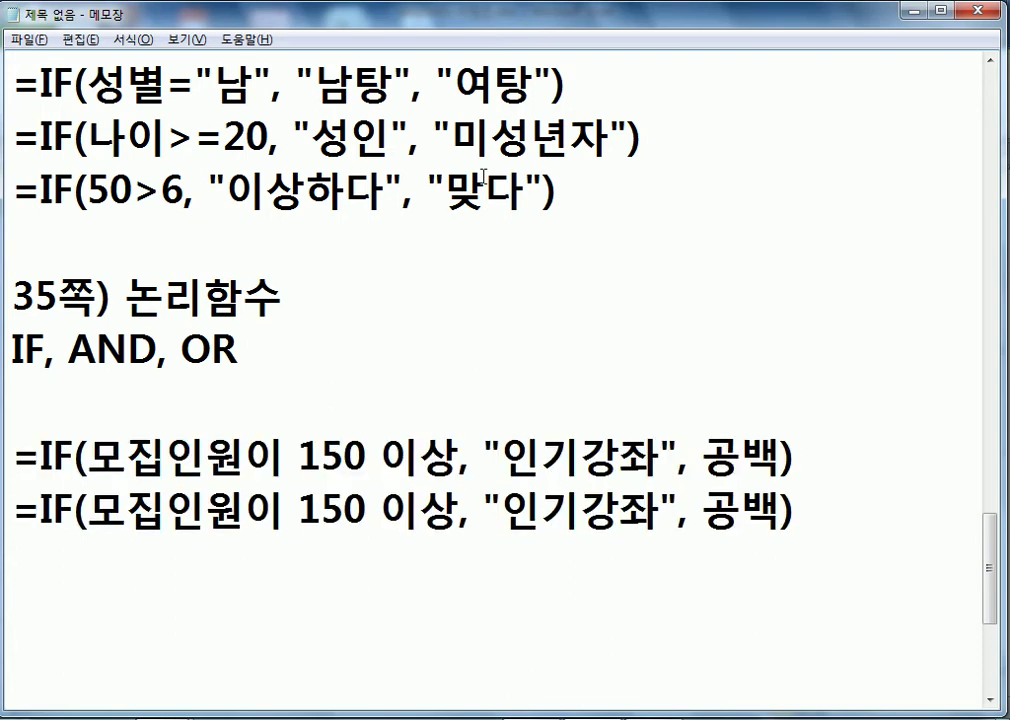
scroll(484, 178, down, 1)
key(alt+Tab)
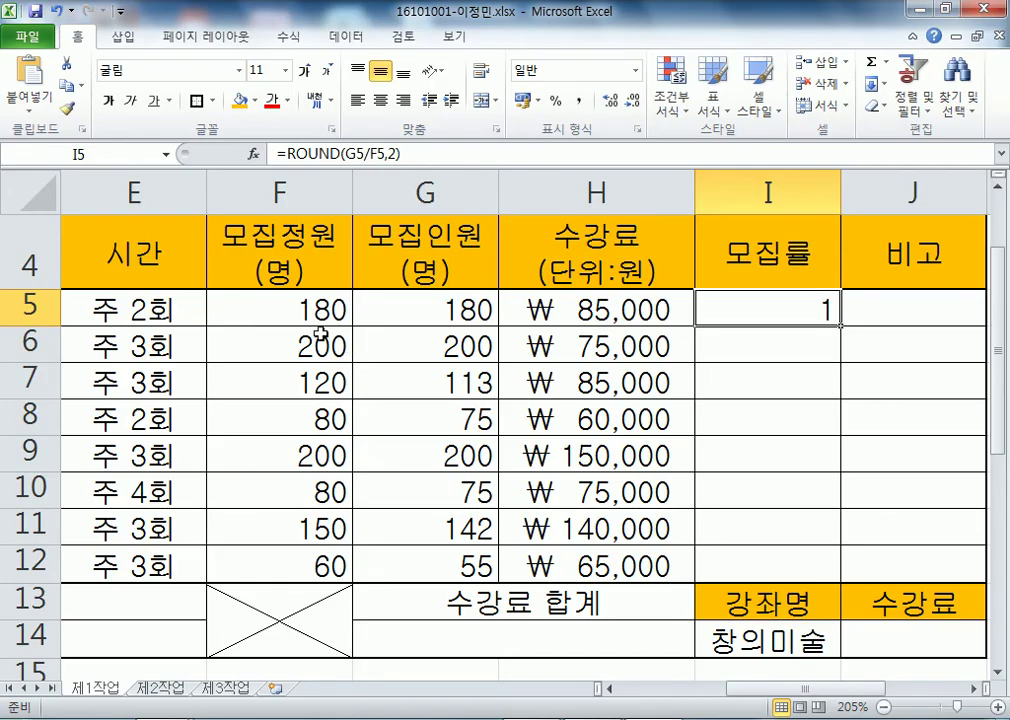
- Check cell F5, then replace 모집인원이 with F5 and delete 이상 in the copied line
click(292, 301)
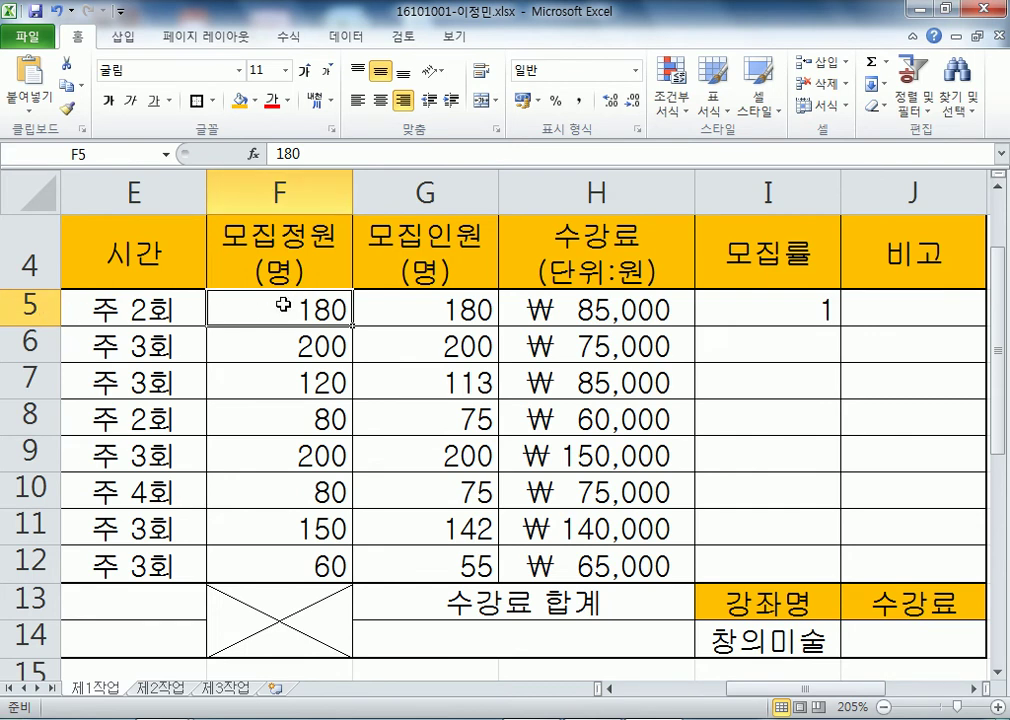
key(alt+Tab)
drag(88, 352, 283, 352)
text(ㄹ)
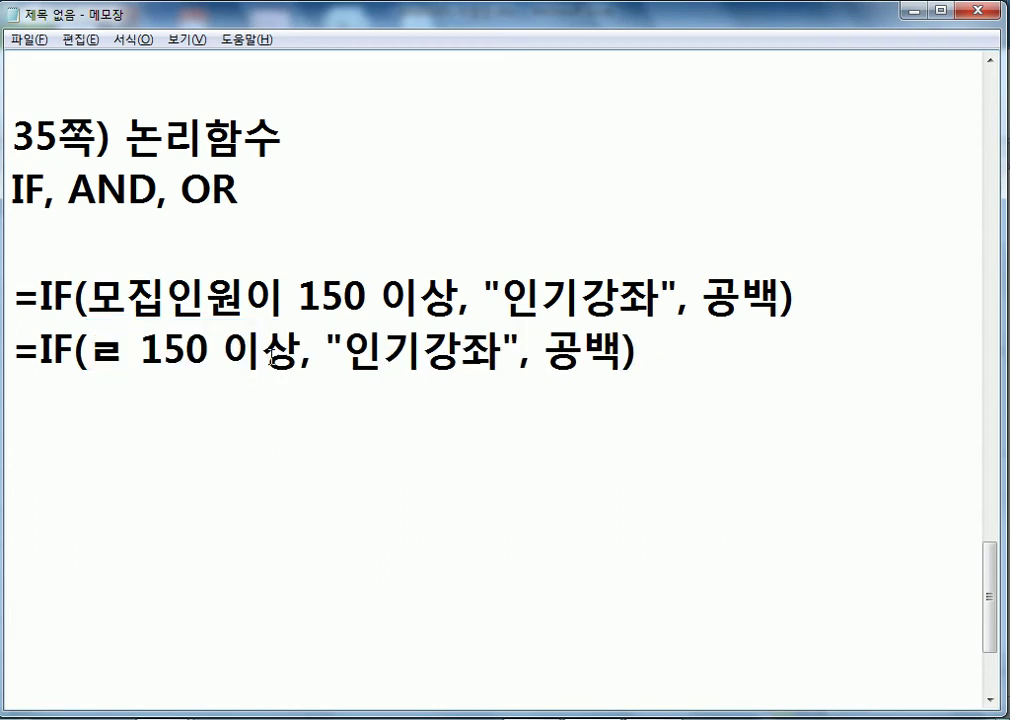
key(BackSpace)
text(F5)
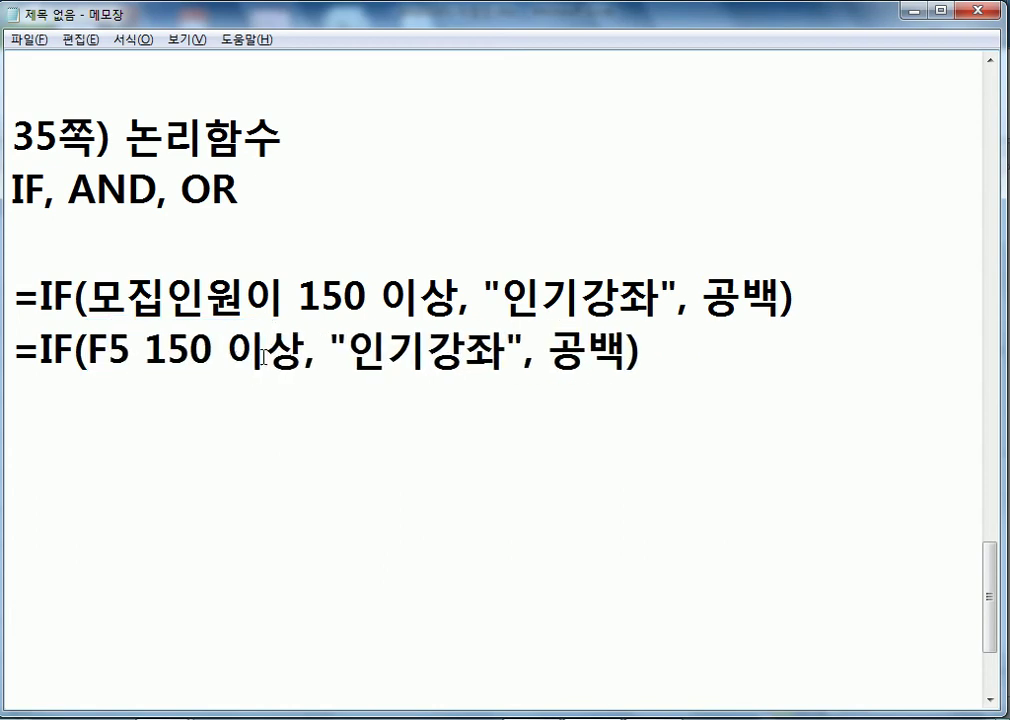
drag(212, 352, 300, 348)
key(BackSpace)
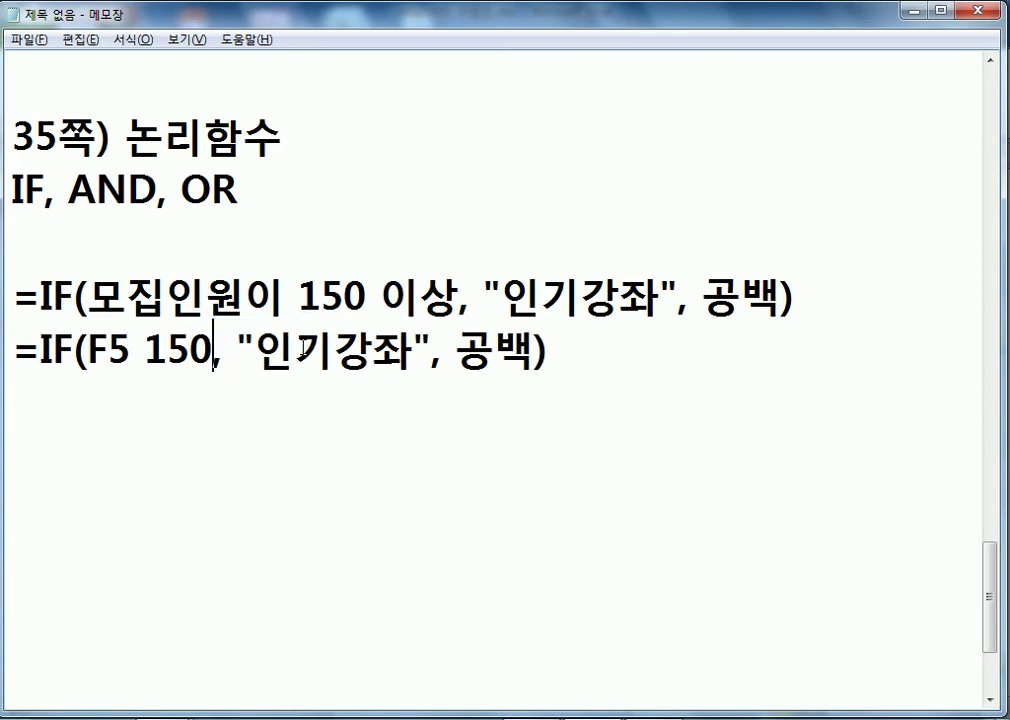
- Insert >= after F5 so it reads =IF(F5>=150, "인기강좌", 공백), comparing against the original line
scroll(587, 336, up, 1)
scroll(587, 336, up, 6)
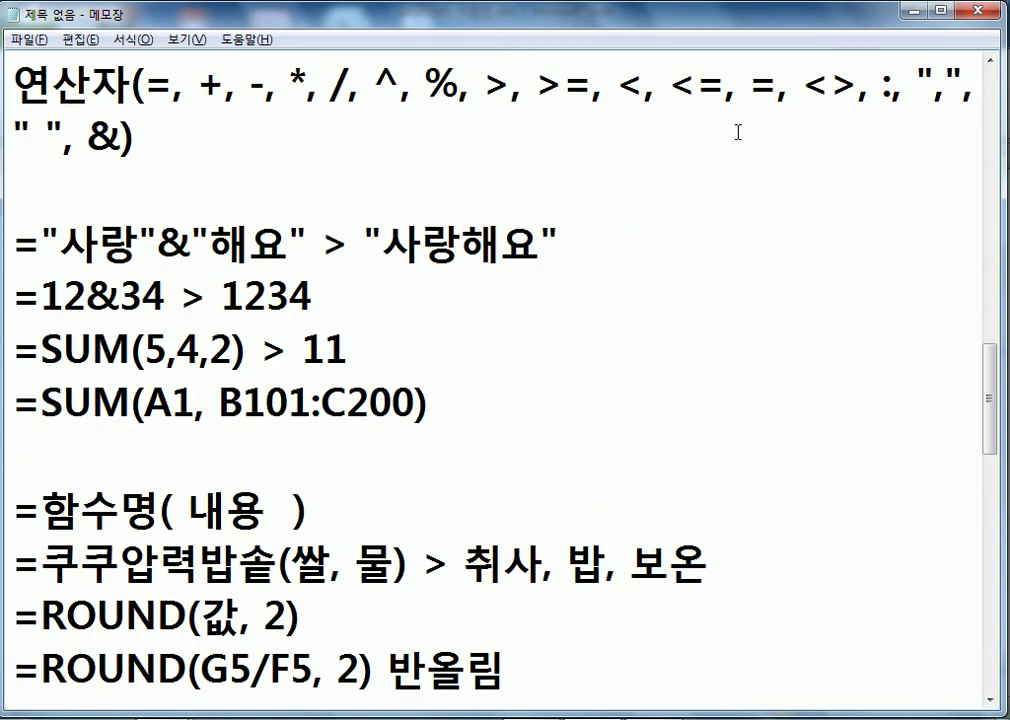
drag(536, 86, 587, 86)
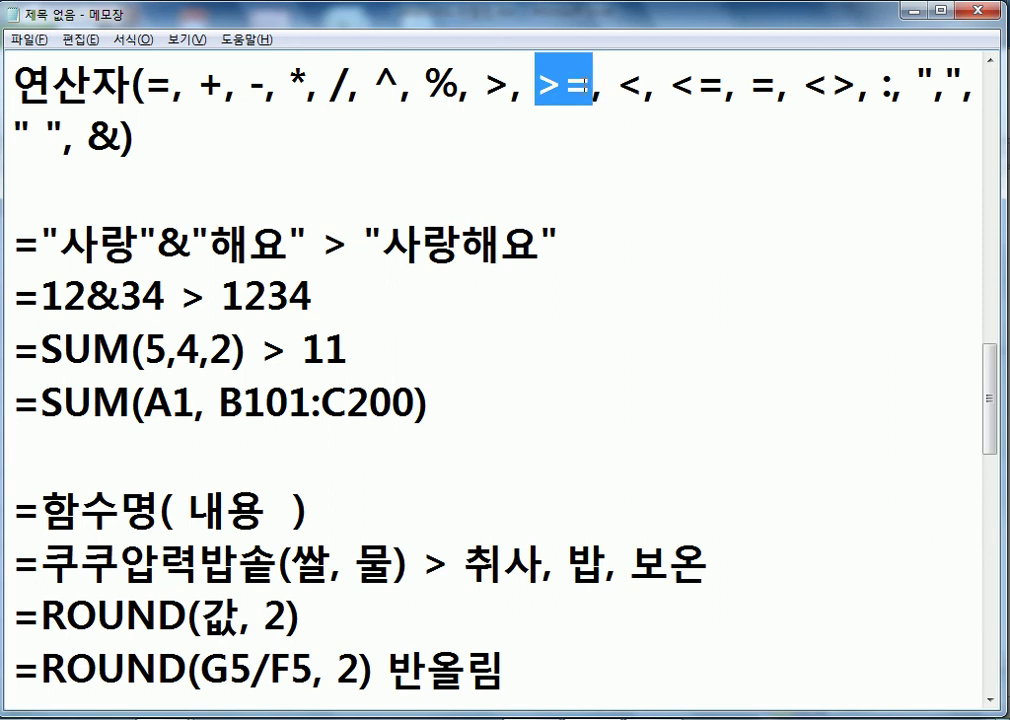
scroll(398, 165, down, 7)
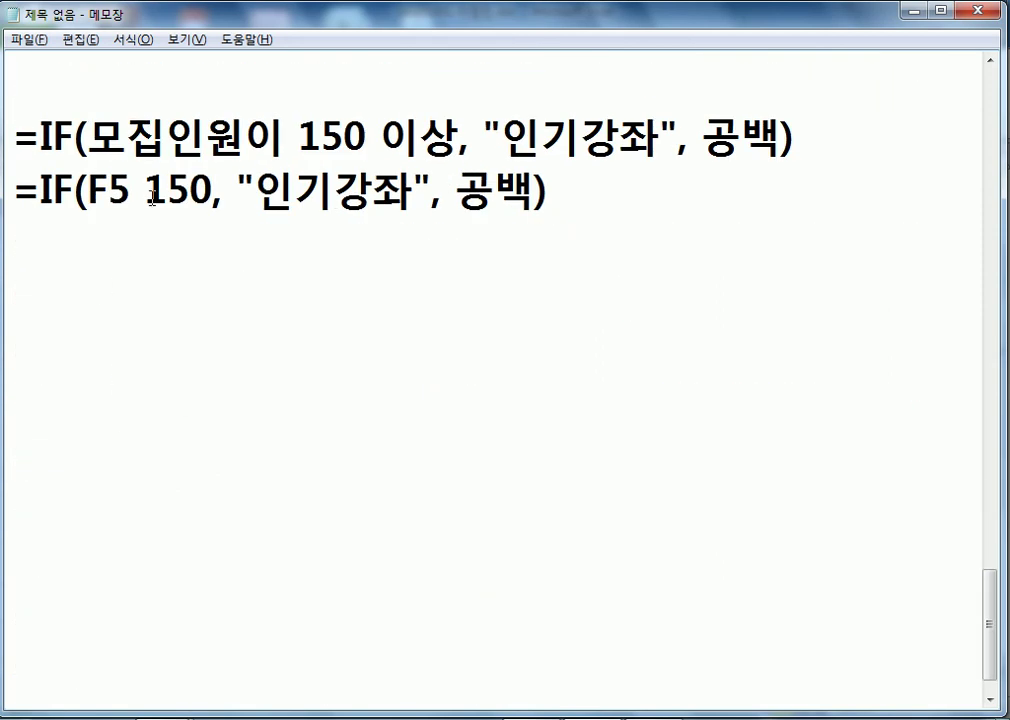
click(130, 184)
text(>=)
key(Delete)
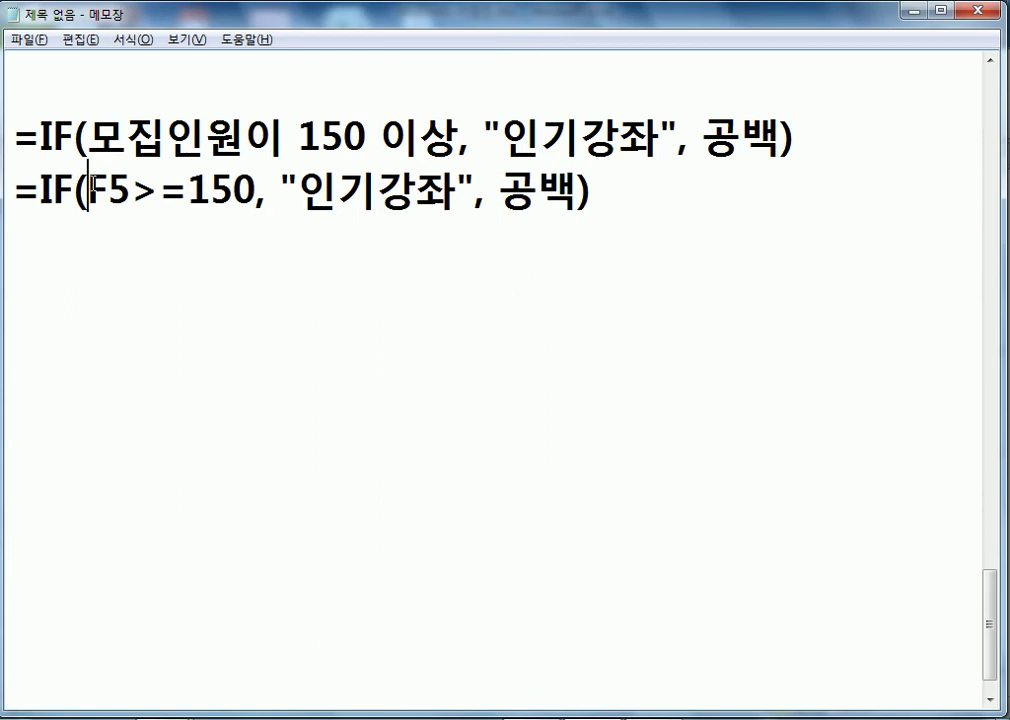
drag(88, 186, 134, 185)
drag(88, 135, 240, 128)
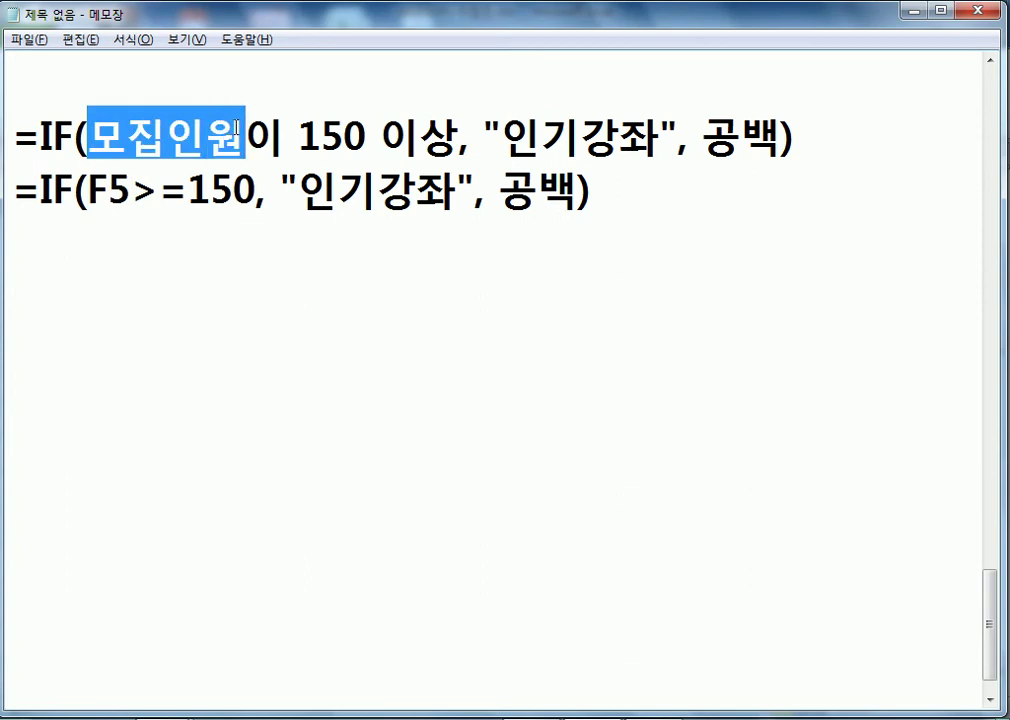
drag(131, 187, 182, 186)
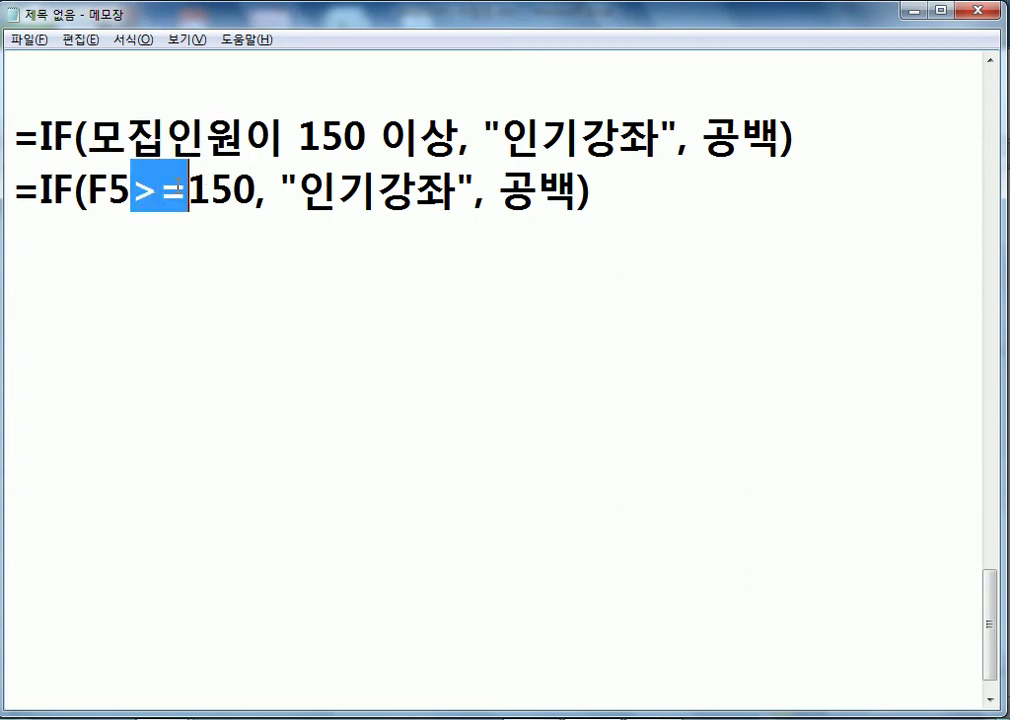
drag(298, 187, 578, 192)
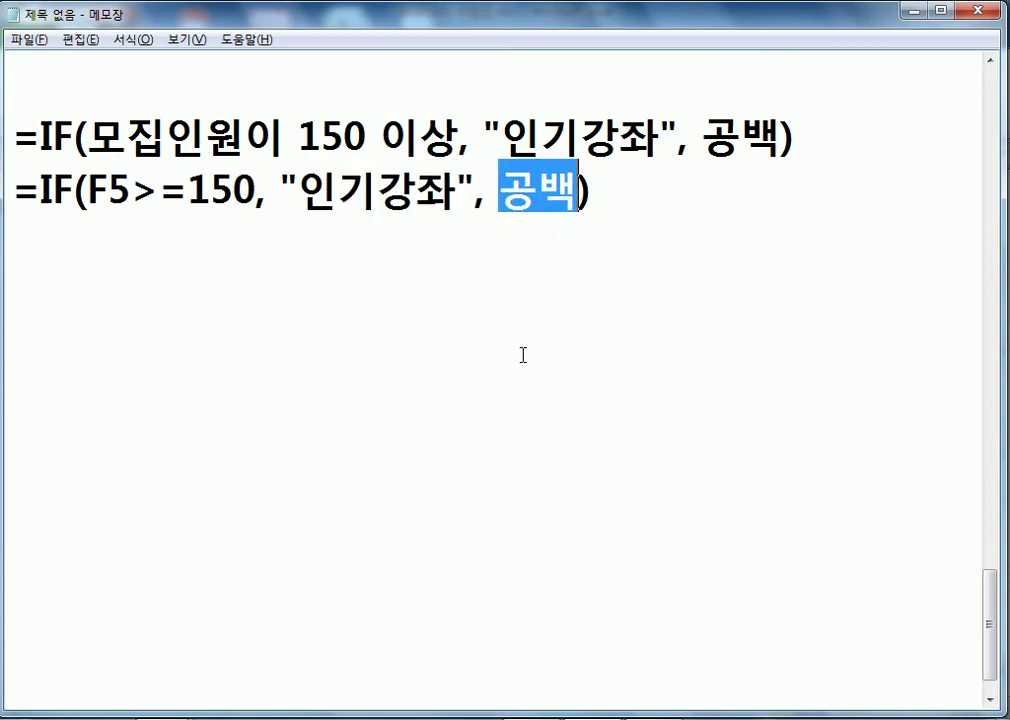
- Replace 공백 with empty quotes, giving =IF(F5>=150, "인기강좌", "")
text("")
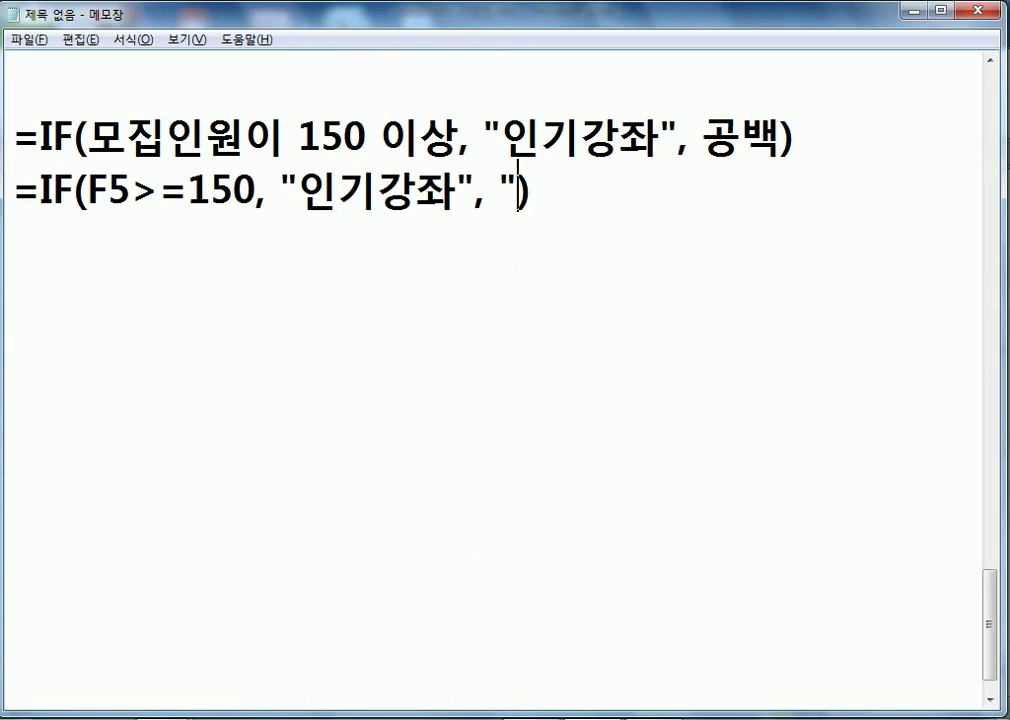
key(Left)
key(shift+Right)
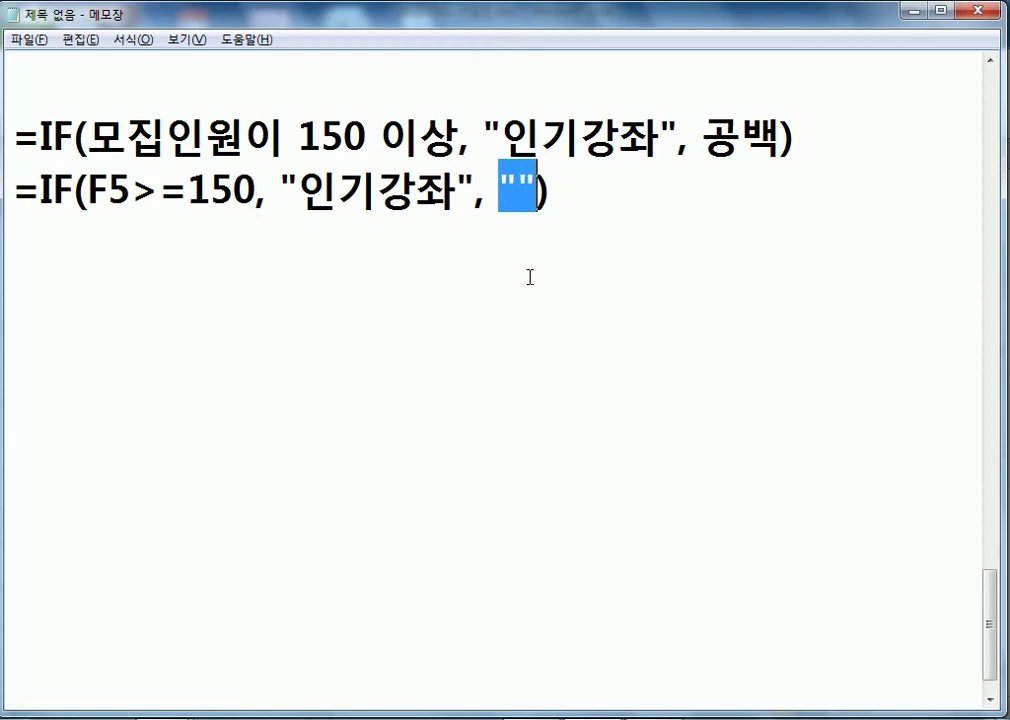
key(Left)
key(shift+Left)
key(BackSpace)
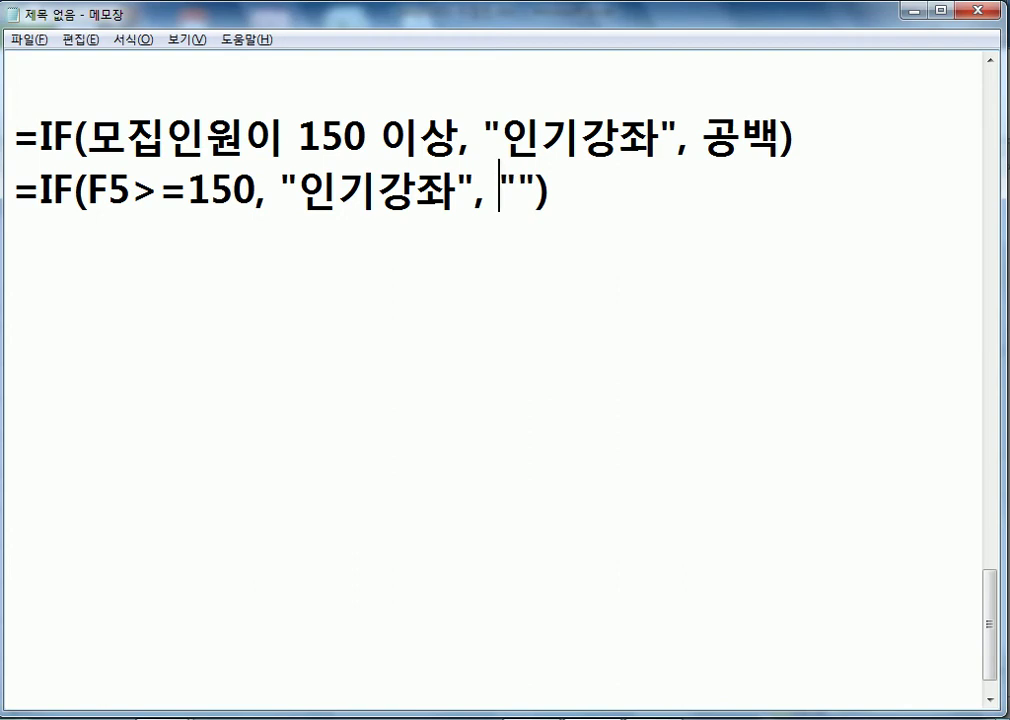
click(530, 277)
- Start an IF formula in J5 testing G5>=150
key(alt+Tab)
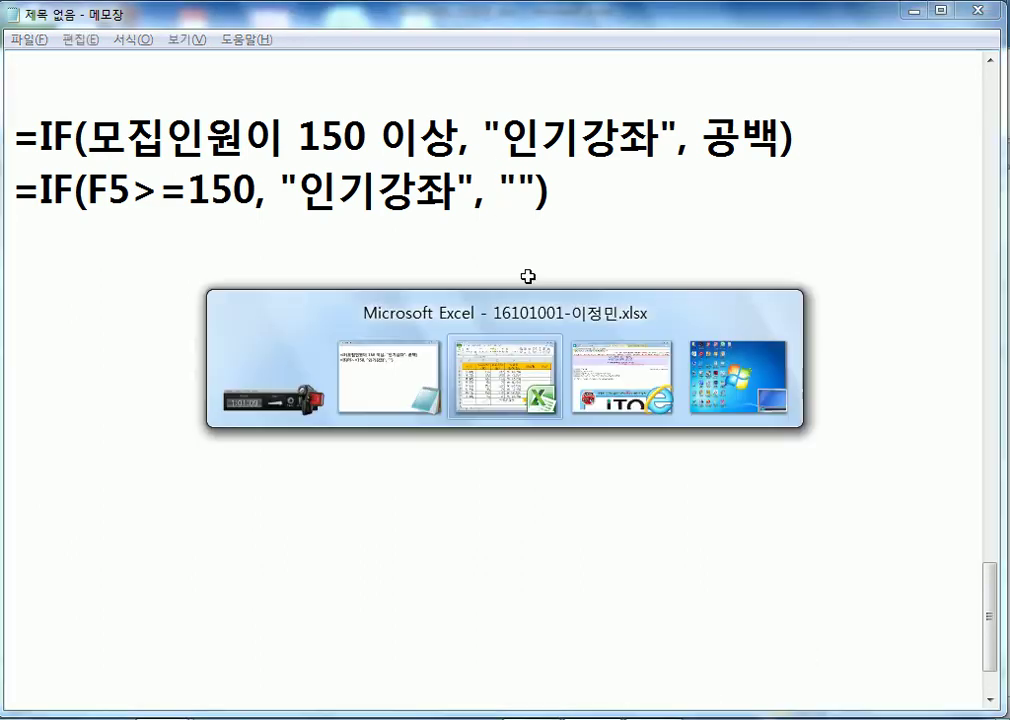
click(852, 309)
text(=)
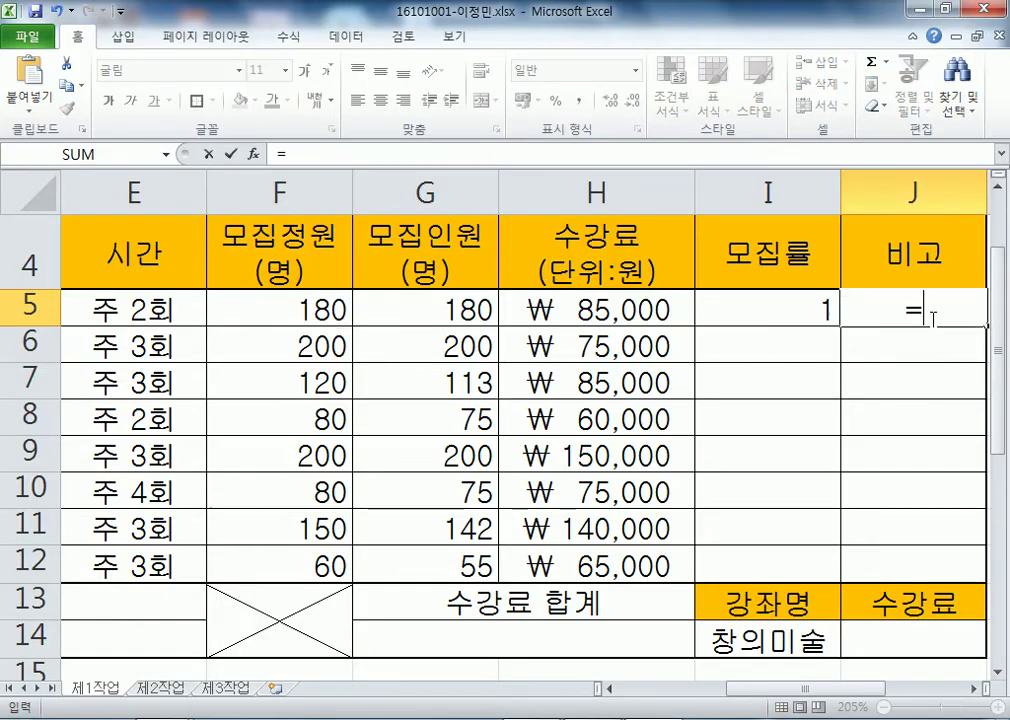
text(IF)
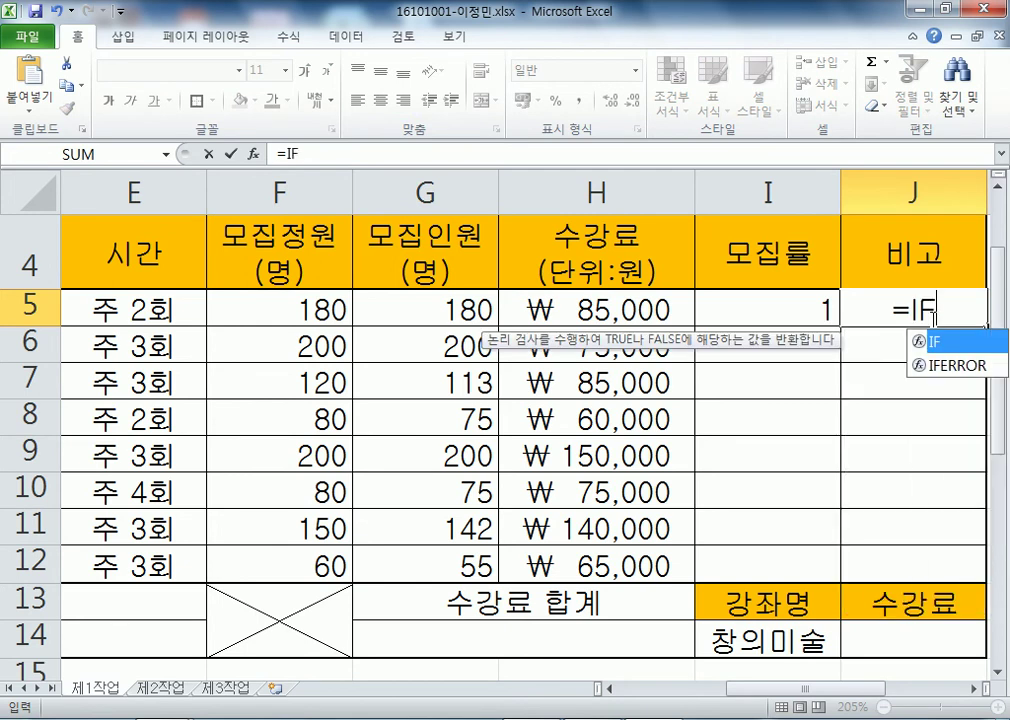
text(()
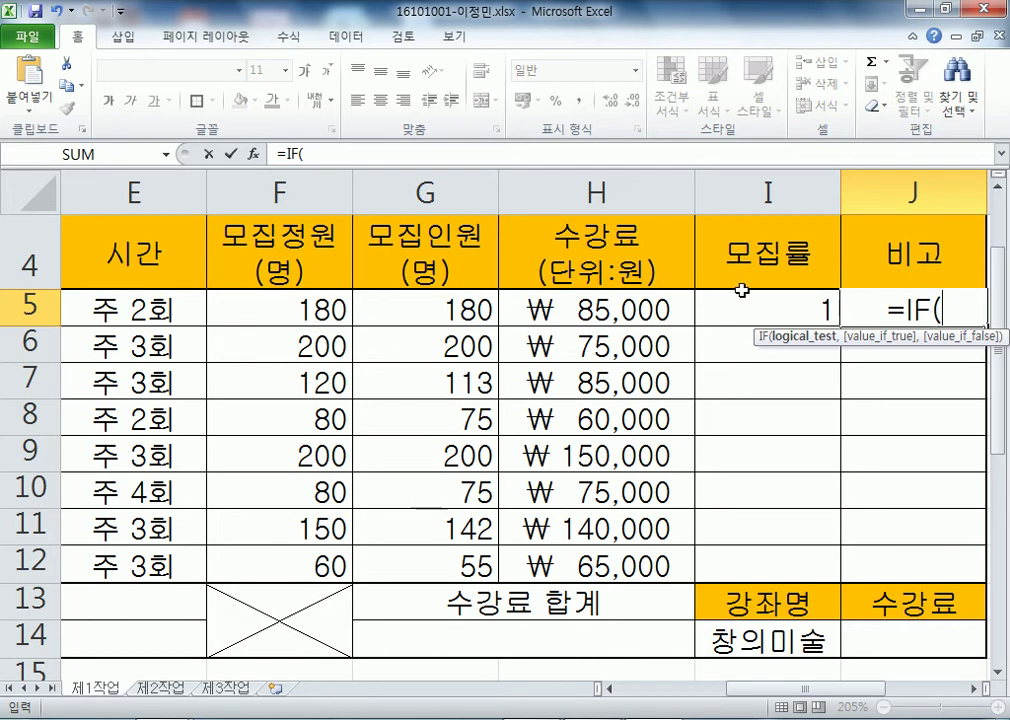
click(430, 310)
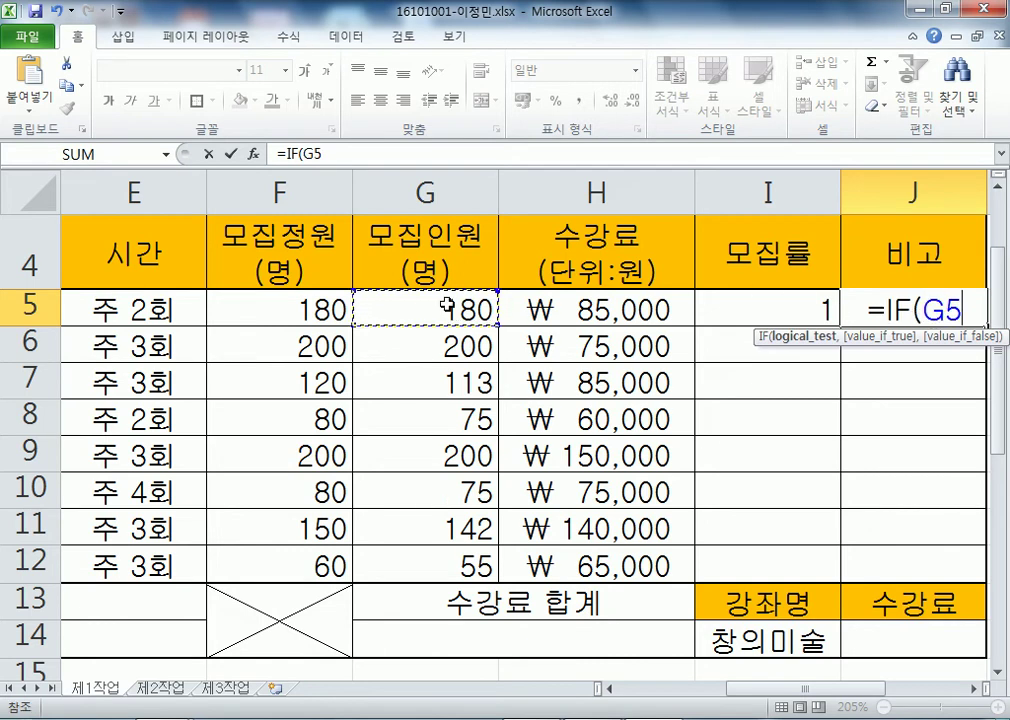
text(>=150)
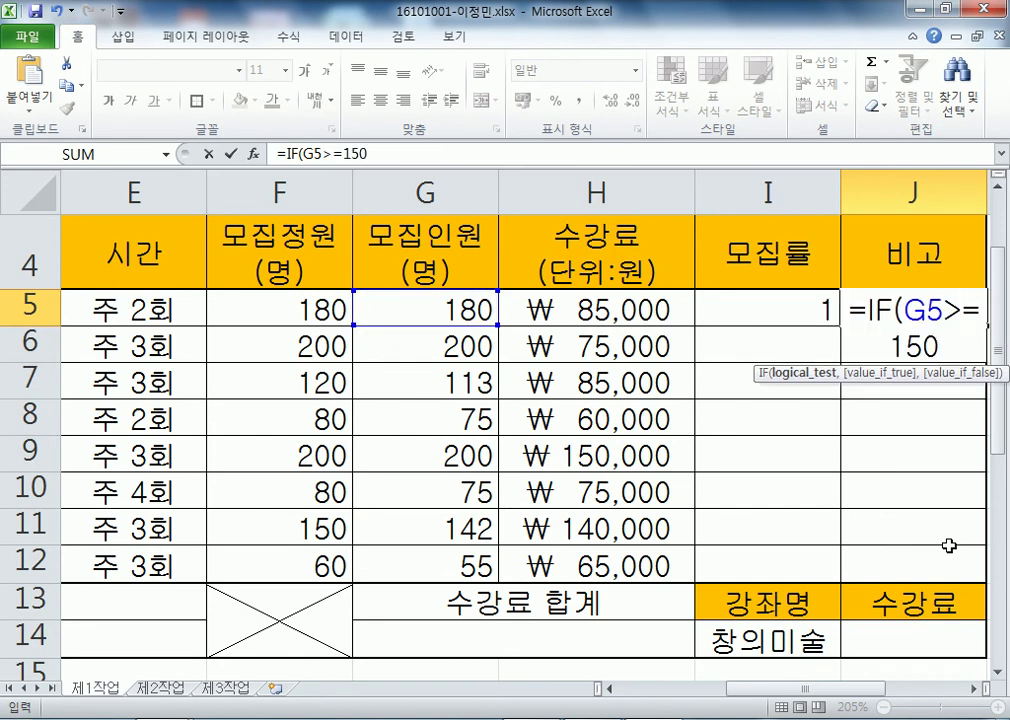
click(972, 689)
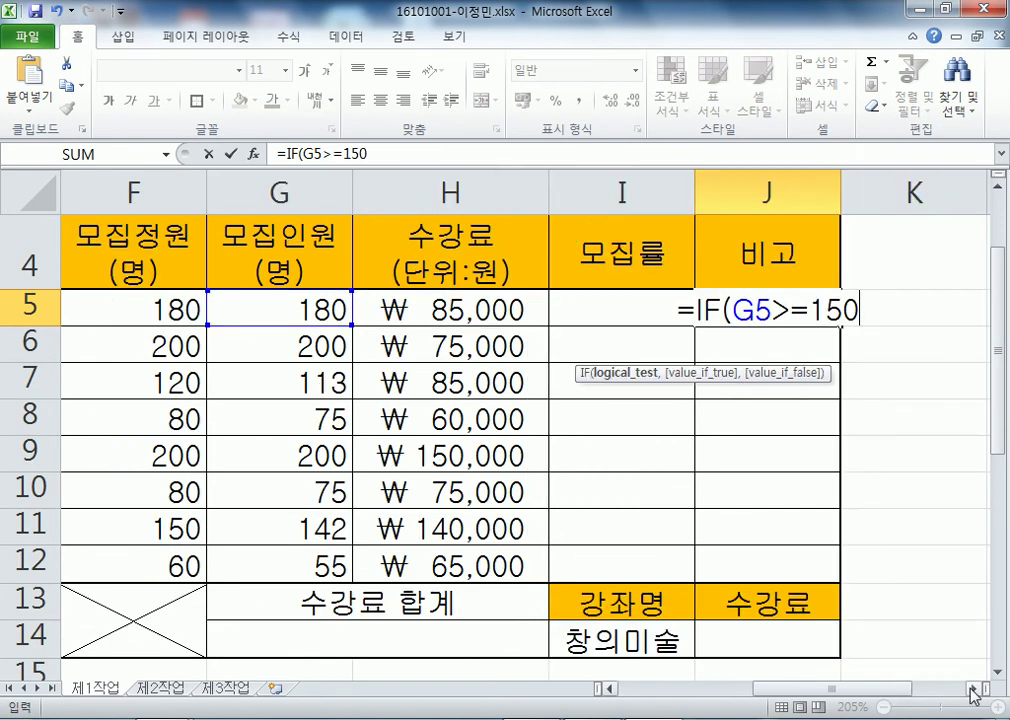
click(972, 689)
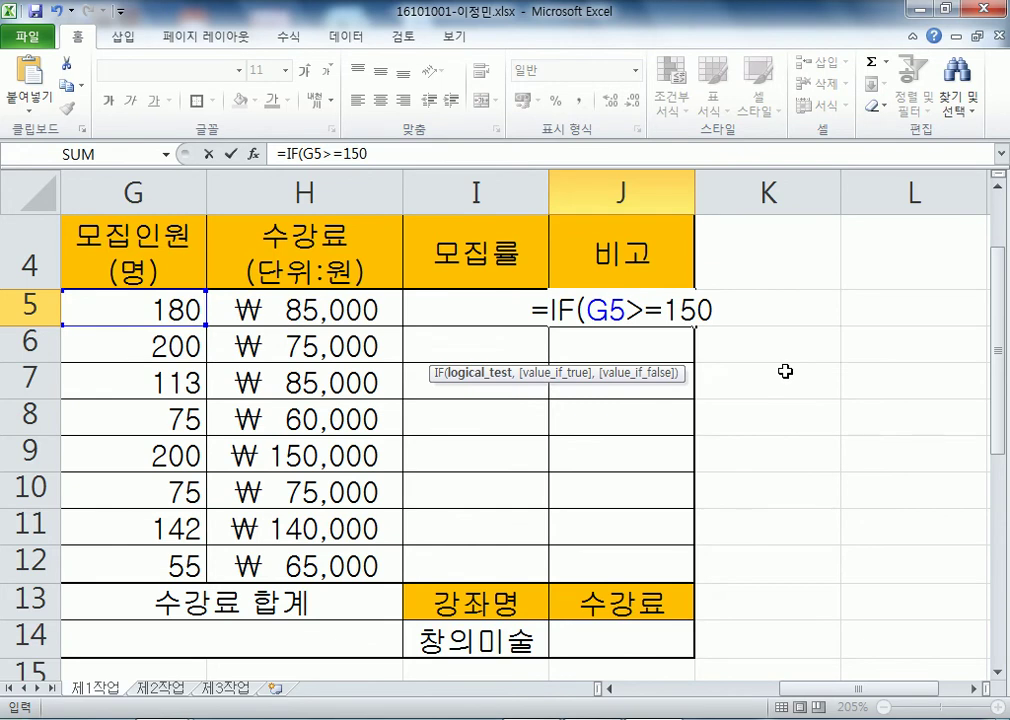
- Finish J5 as =IF(G5>=150,"인기강좌","") and enter it, so it shows 인기강좌
text(,")
text(DL)
key(BackSpace)
key(BackSpace)
text(인가)
key(BackSpace)
text(기강좌")
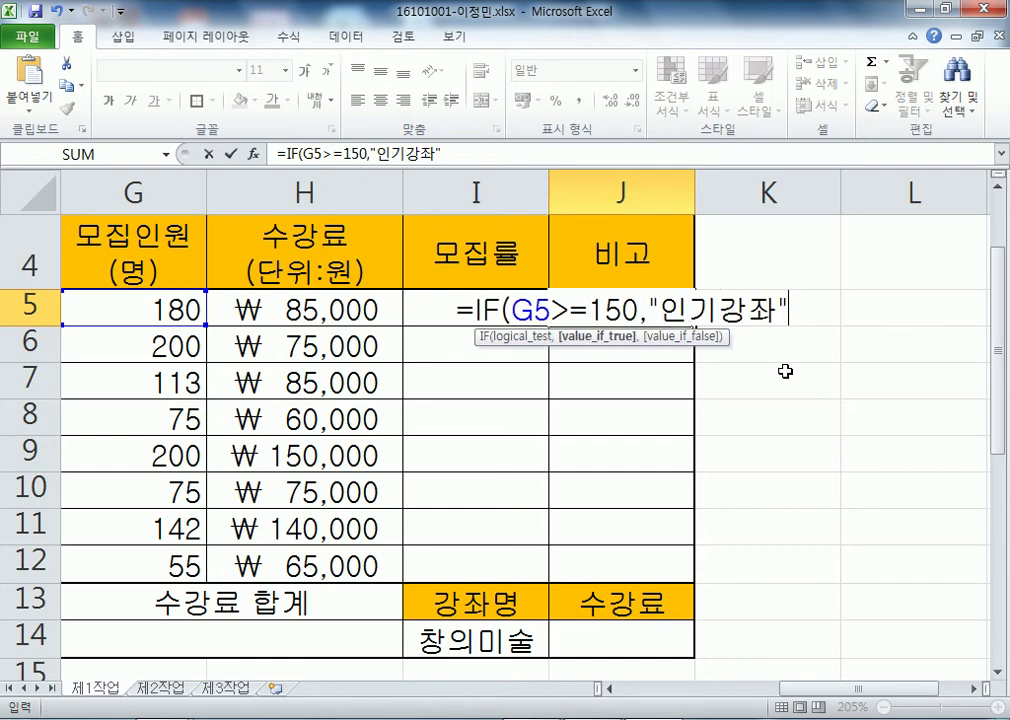
text(,)
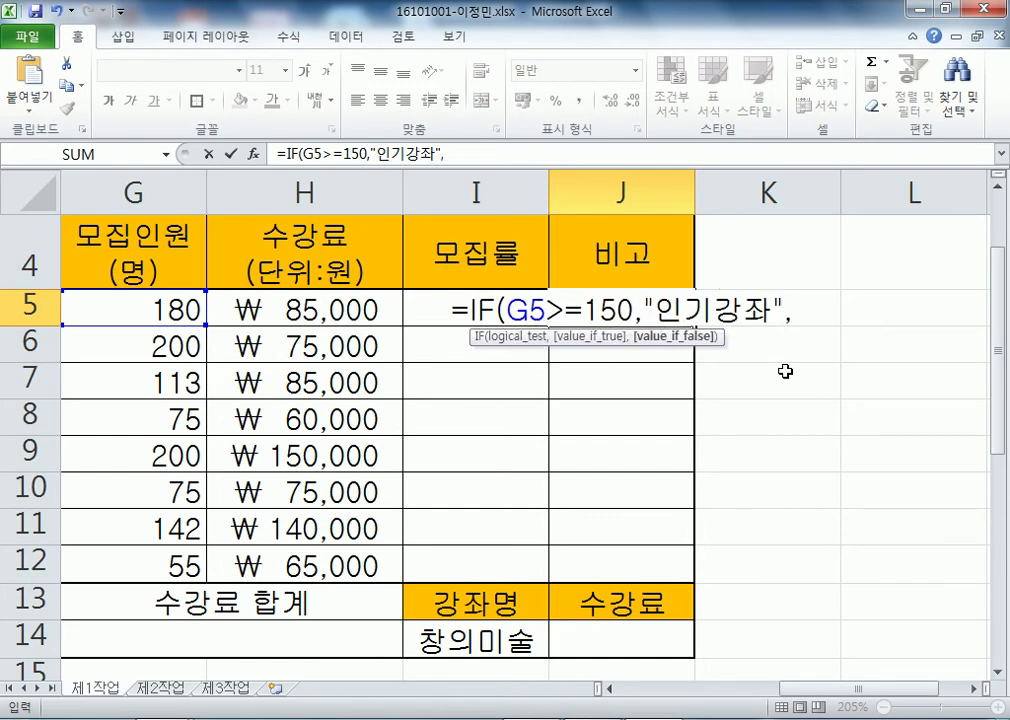
text(")
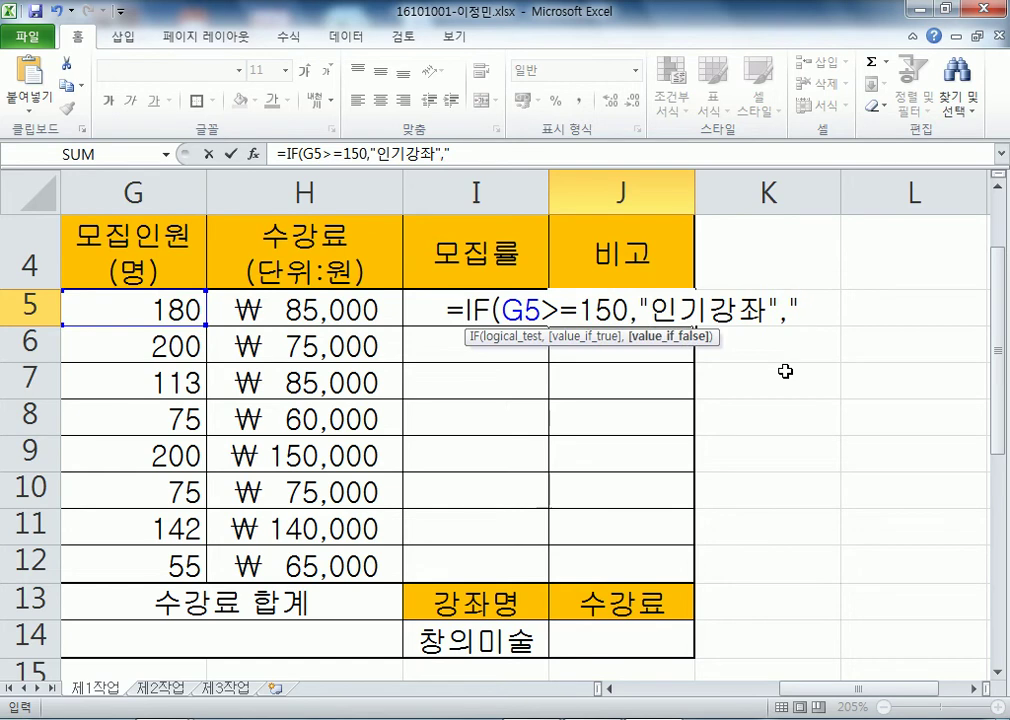
text(")
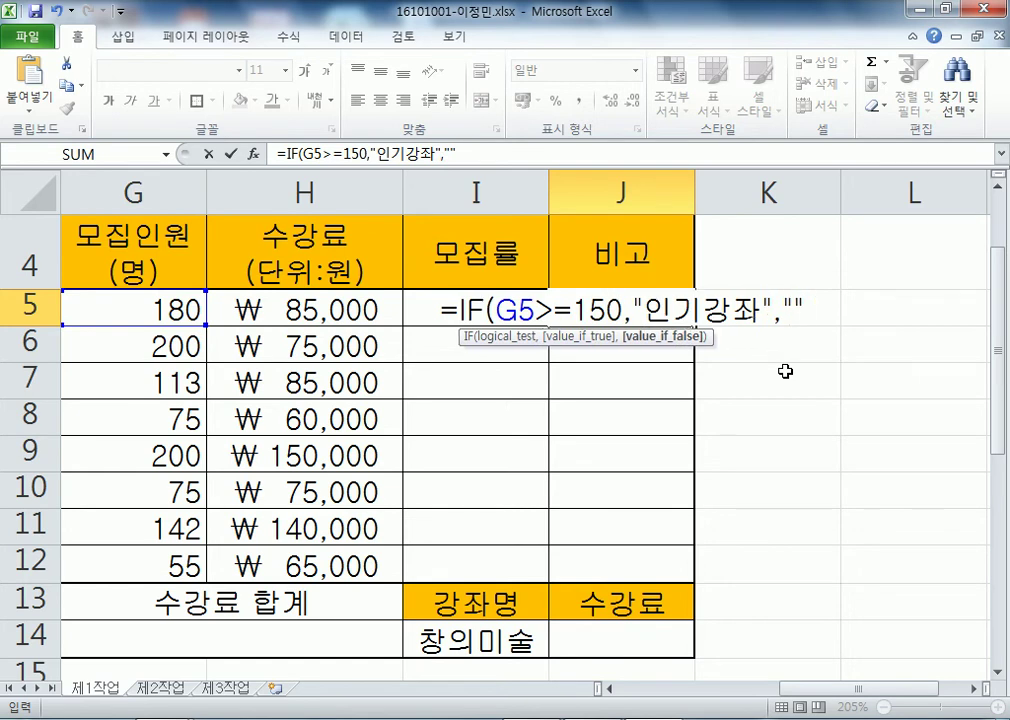
text())
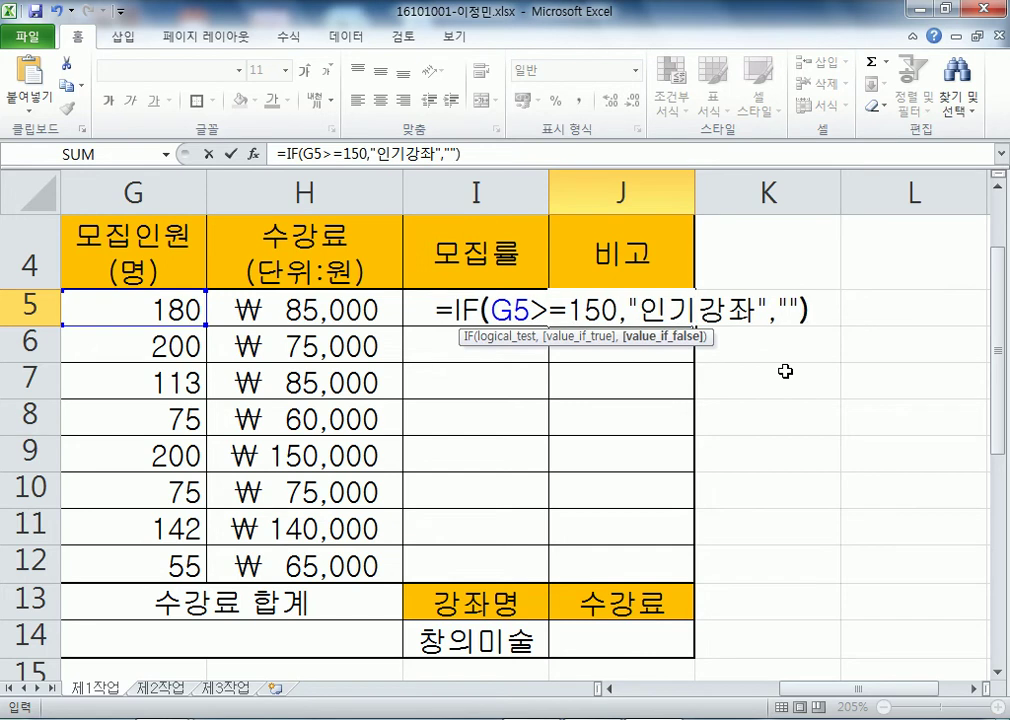
key(BackSpace)
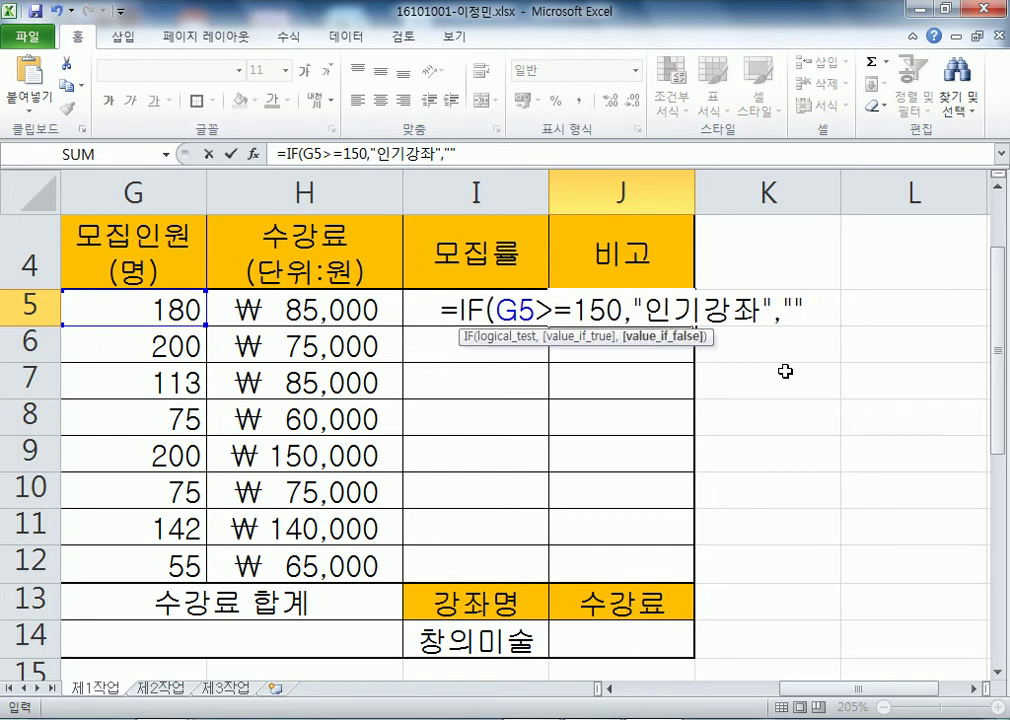
key(Return)
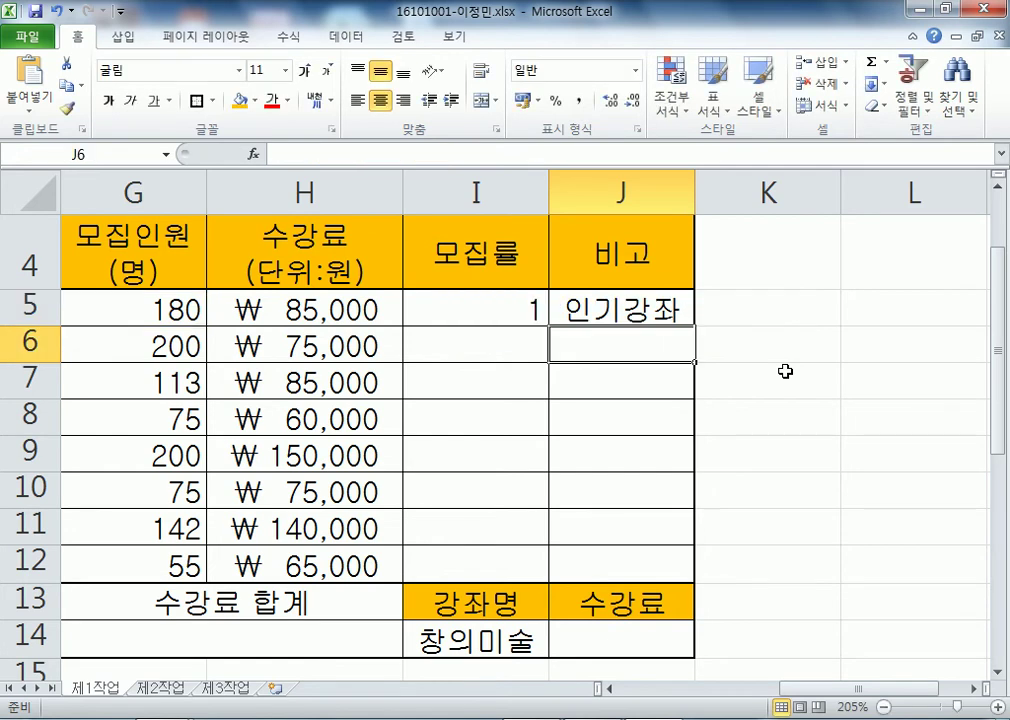
click(509, 298)
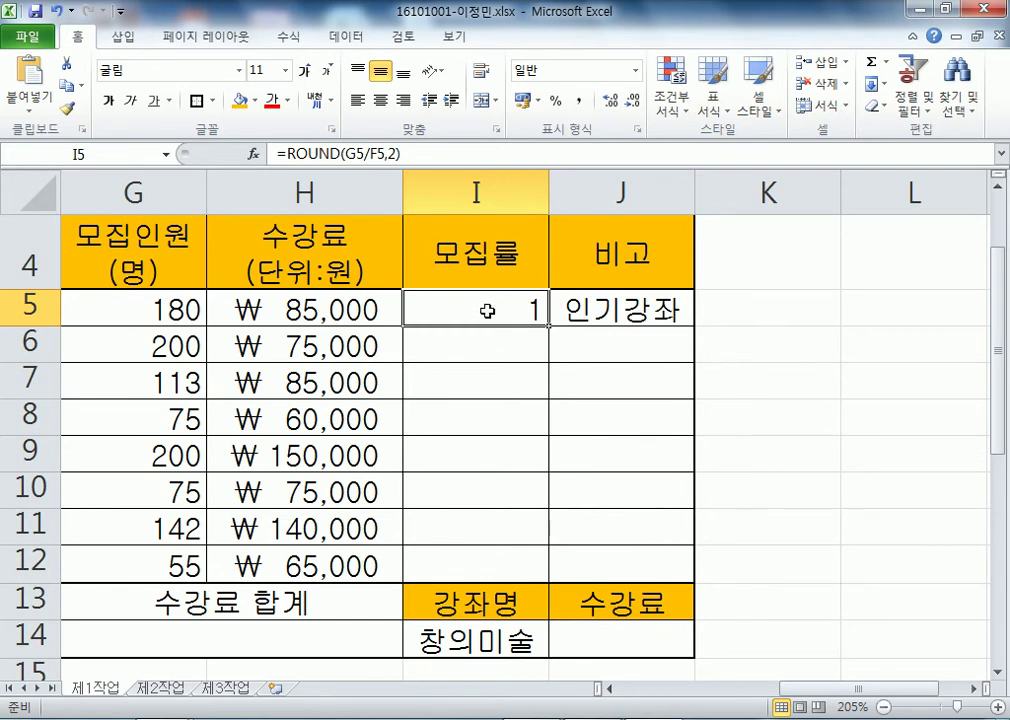
- Review the 모집률 and 비고 formulas in I5 and J5, then select both cells
mouse_move(548, 328)
mouse_down()
mouse_move(543, 506)
mouse_move(538, 320)
mouse_up()
click(660, 320)
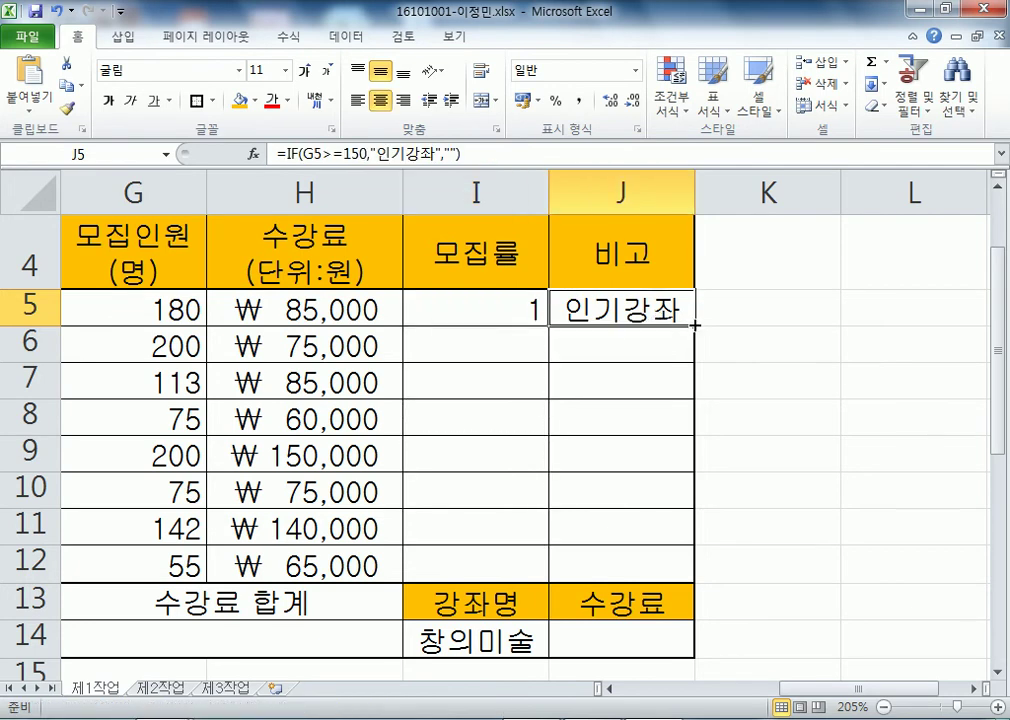
click(800, 494)
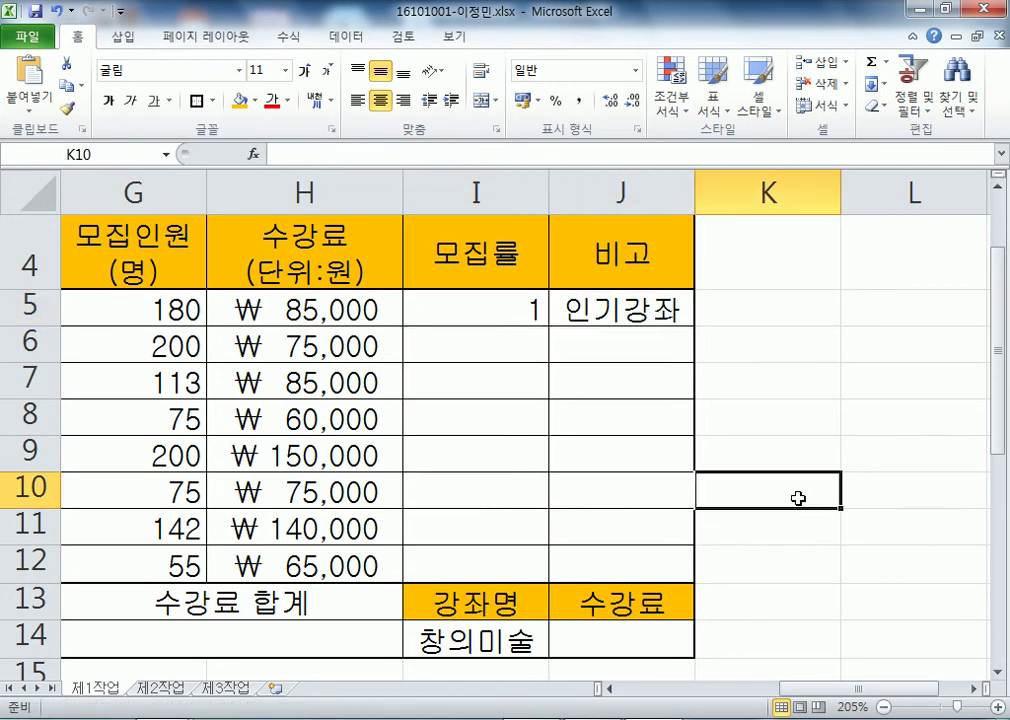
click(485, 310)
click(648, 321)
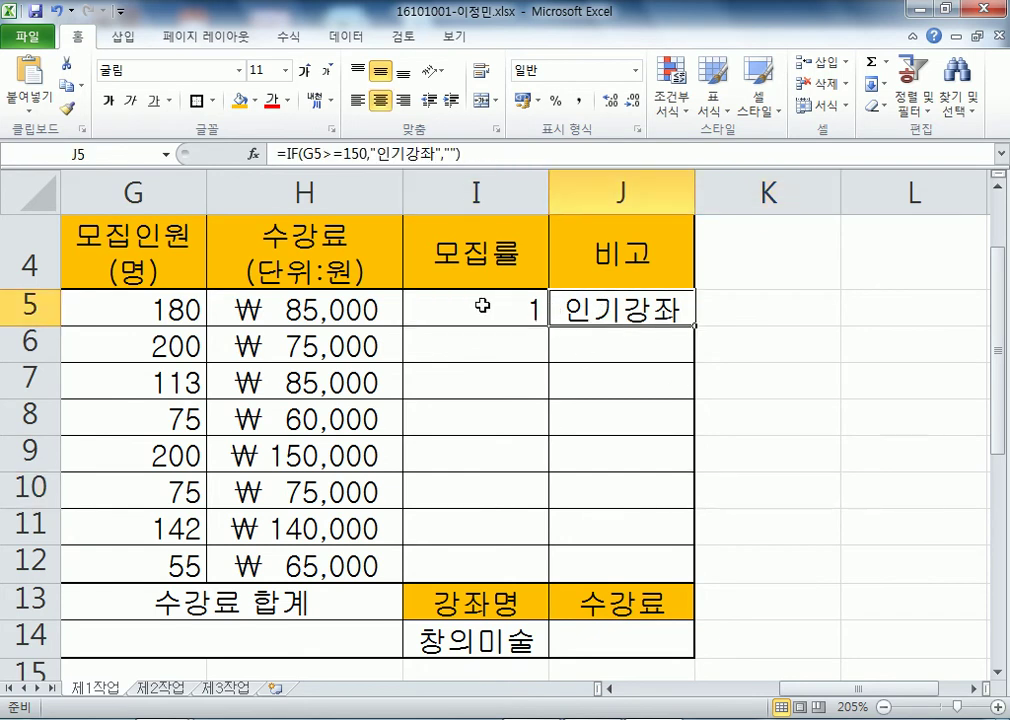
drag(508, 300, 610, 312)
drag(505, 307, 597, 309)
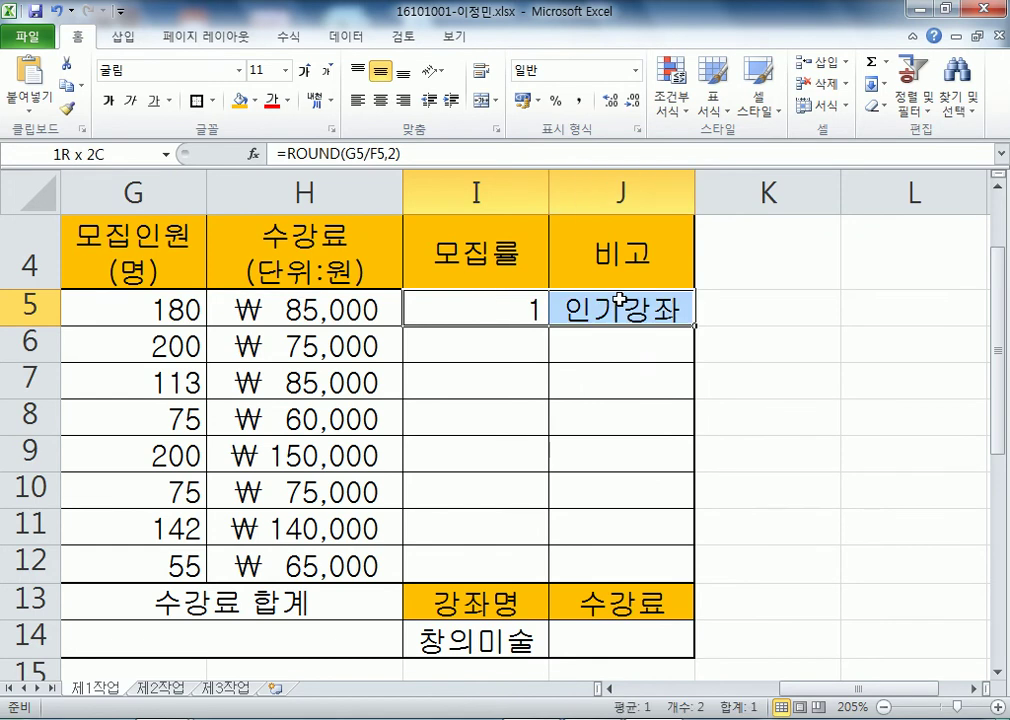
- Fill I5:J5 down to row 12 using Fill Without Formatting
drag(696, 325, 690, 584)
scroll(827, 438, down, 4)
scroll(827, 436, up, 2)
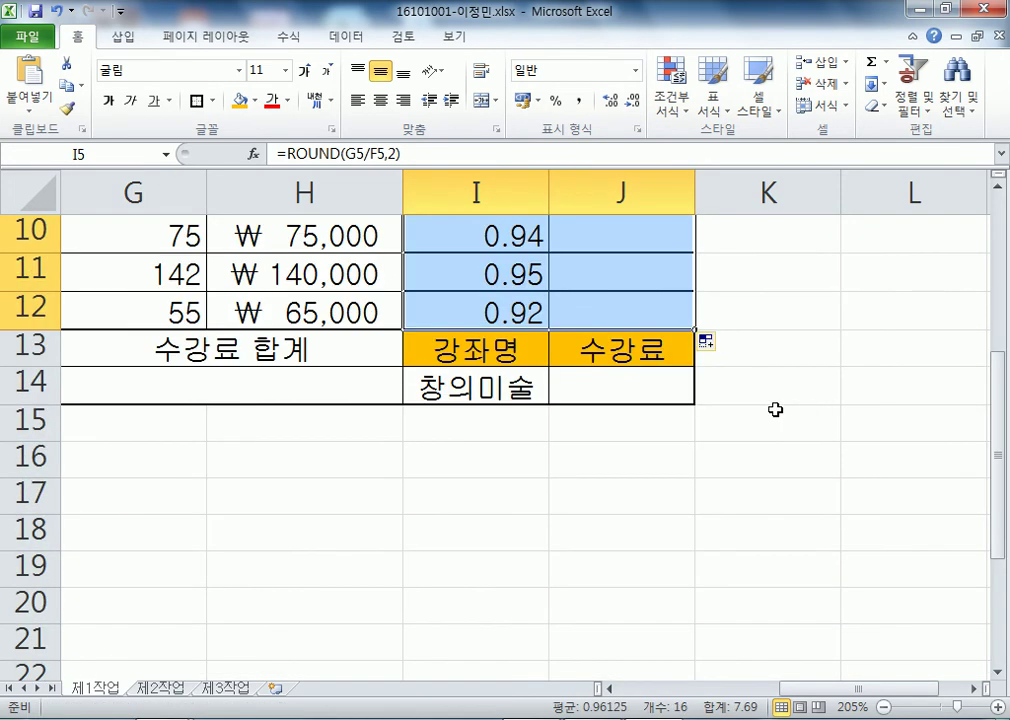
click(710, 342)
click(740, 414)
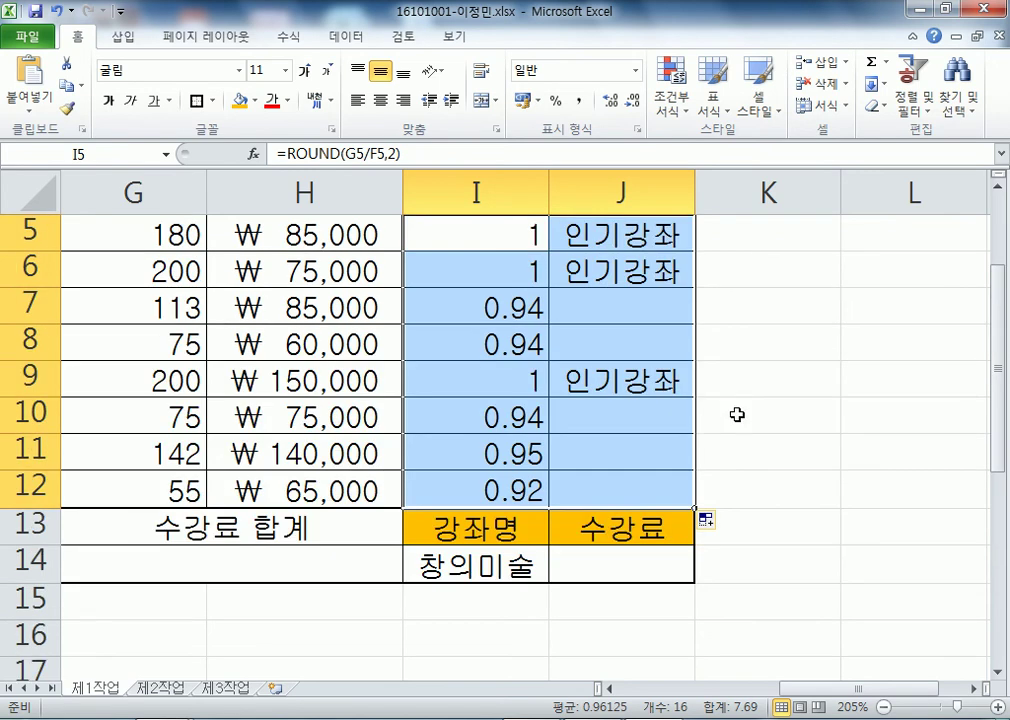
click(798, 455)
scroll(588, 383, up, 3)
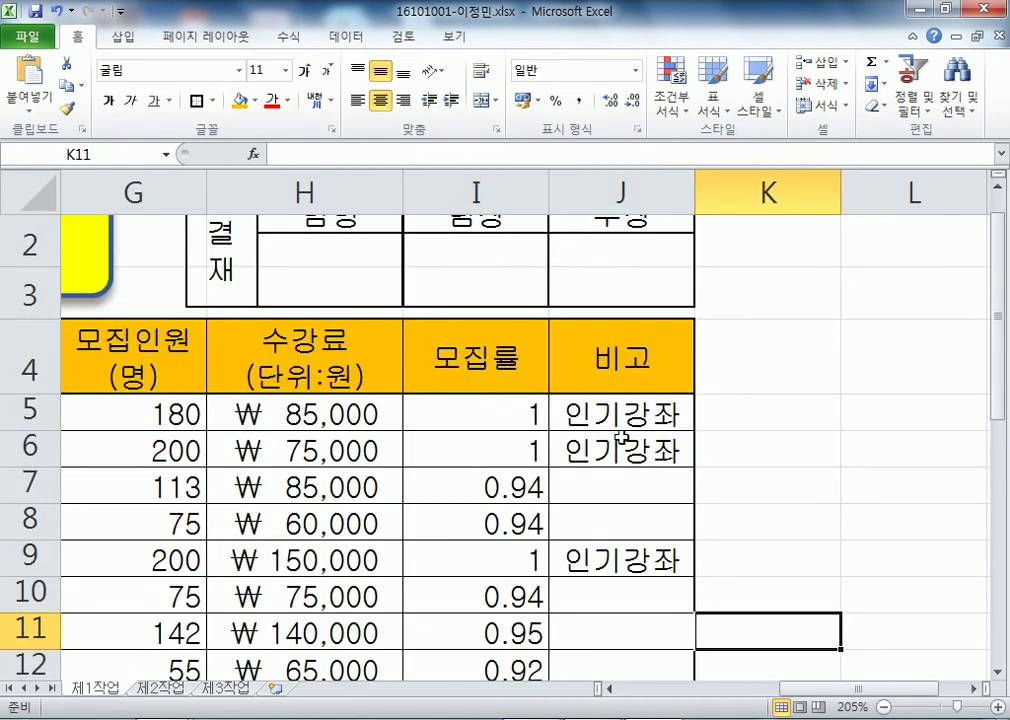
scroll(595, 545, down, 1)
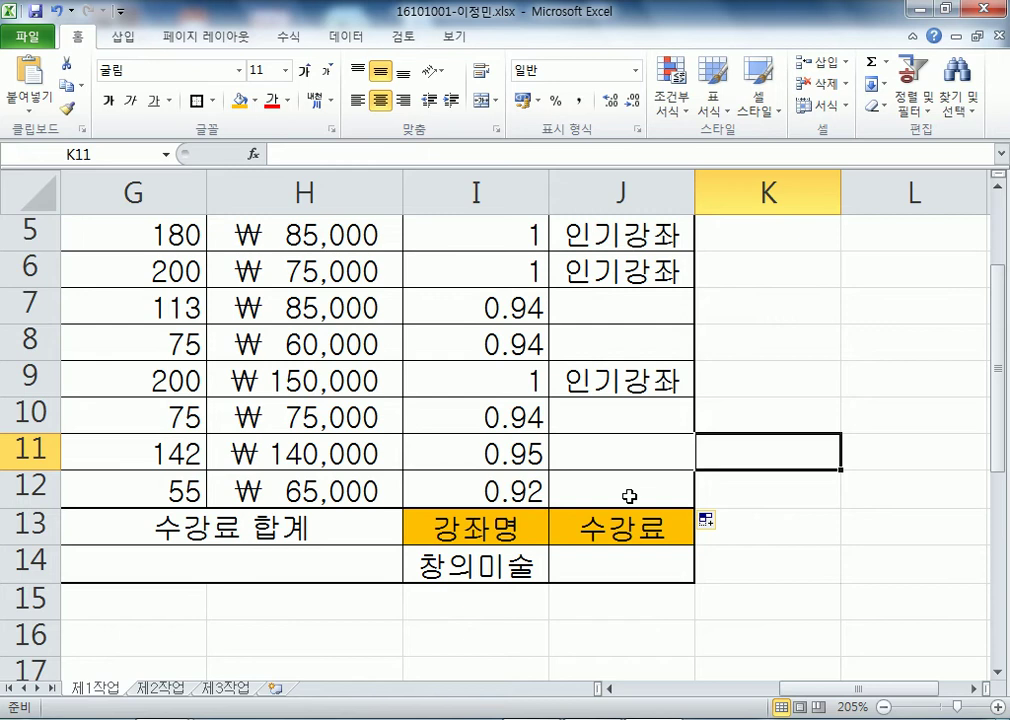
- Check the copied formulas and the blank 비고 results in rows 7–8 and 10–12
scroll(629, 496, up, 1)
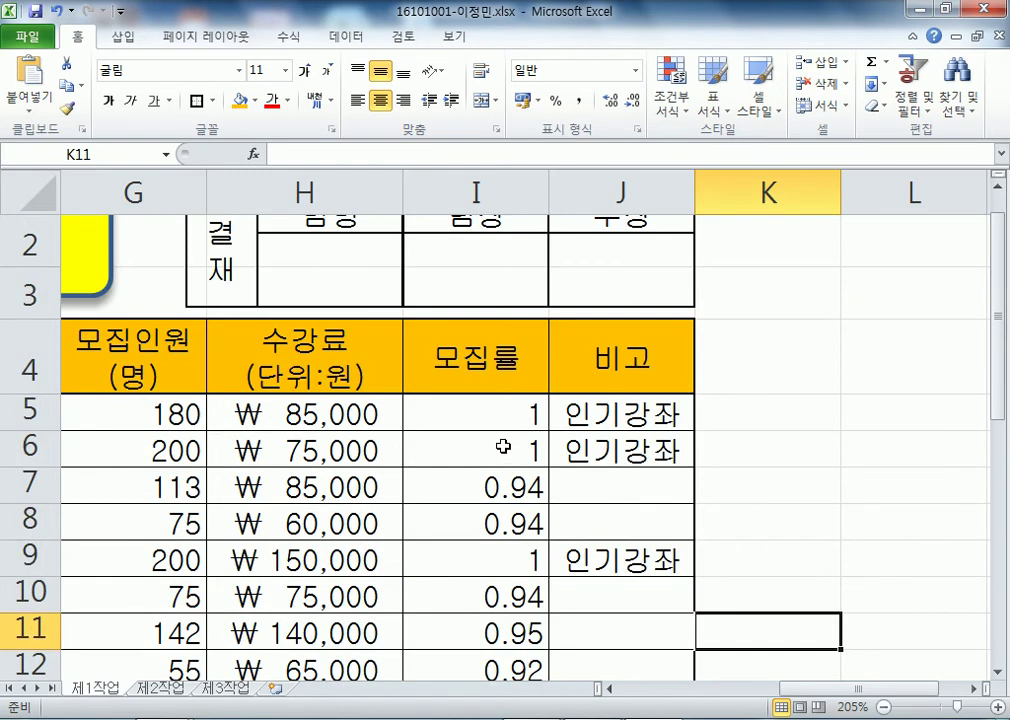
click(490, 411)
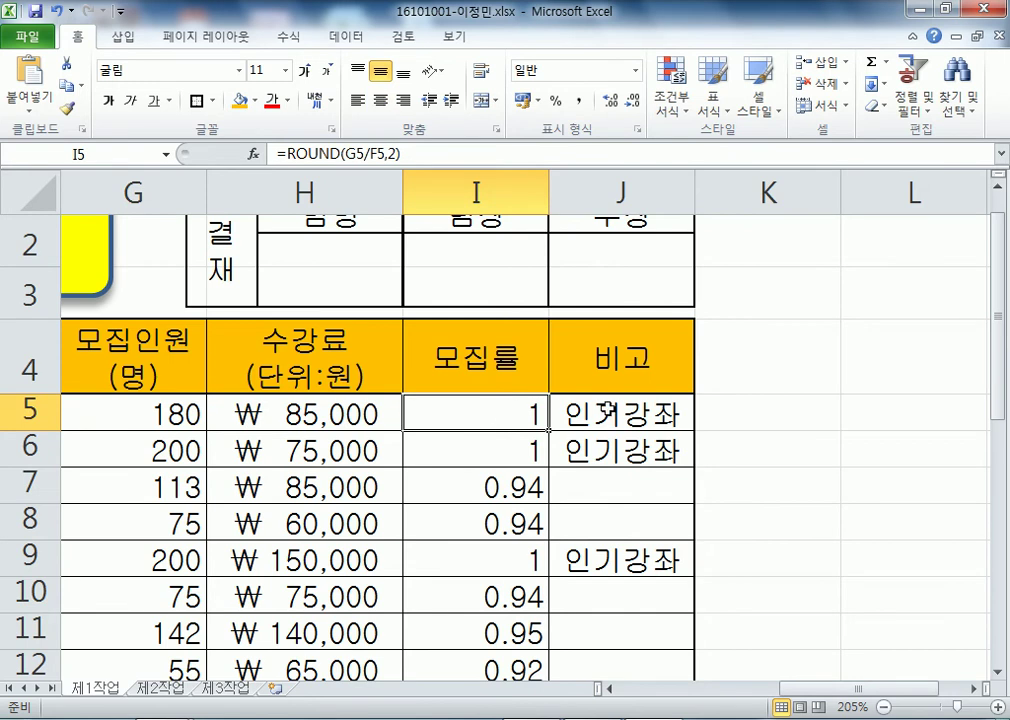
click(609, 413)
click(458, 411)
drag(458, 411, 640, 414)
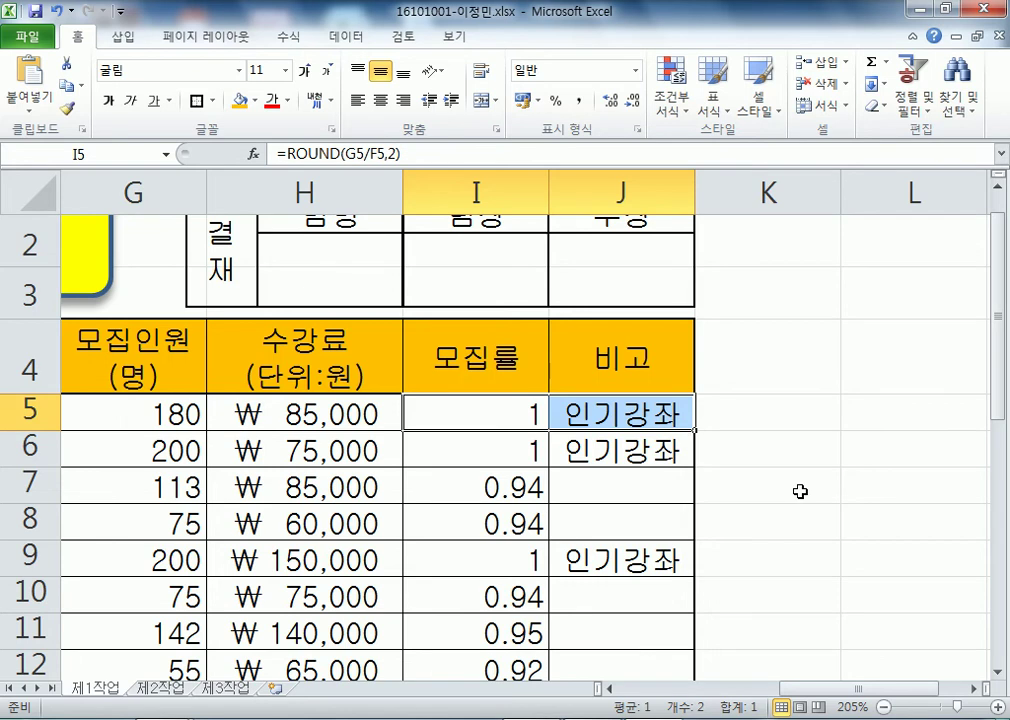
scroll(805, 489, down, 2)
scroll(789, 468, up, 1)
click(617, 318)
click(613, 352)
drag(611, 418, 615, 485)
drag(616, 307, 616, 337)
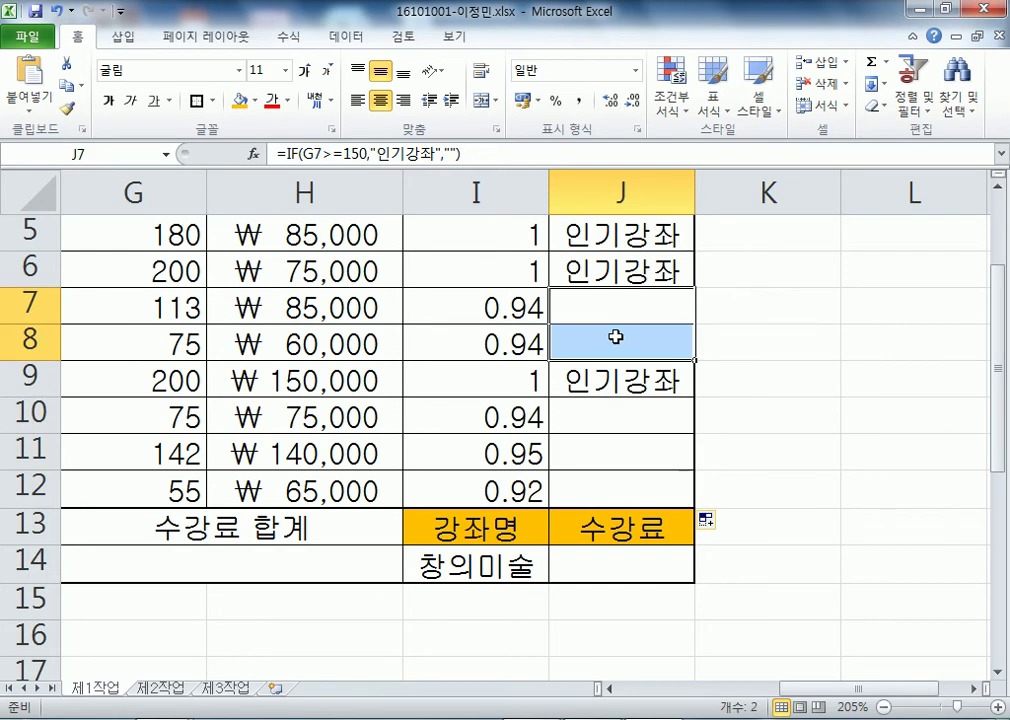
scroll(614, 337, up, 1)
click(604, 411)
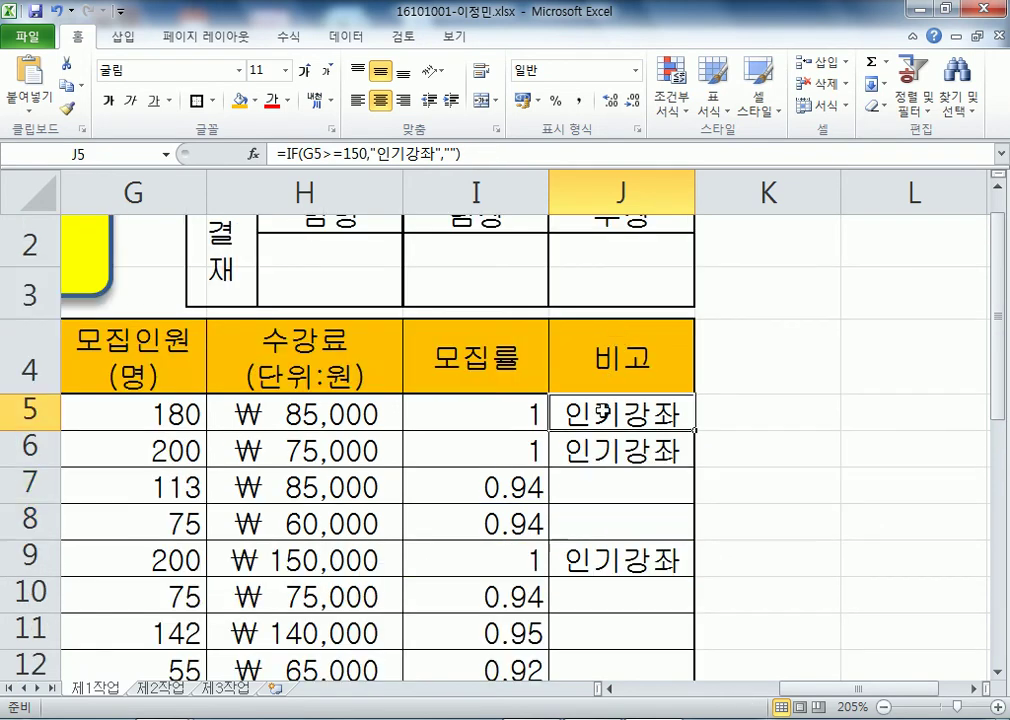
click(158, 483)
scroll(160, 485, down, 1)
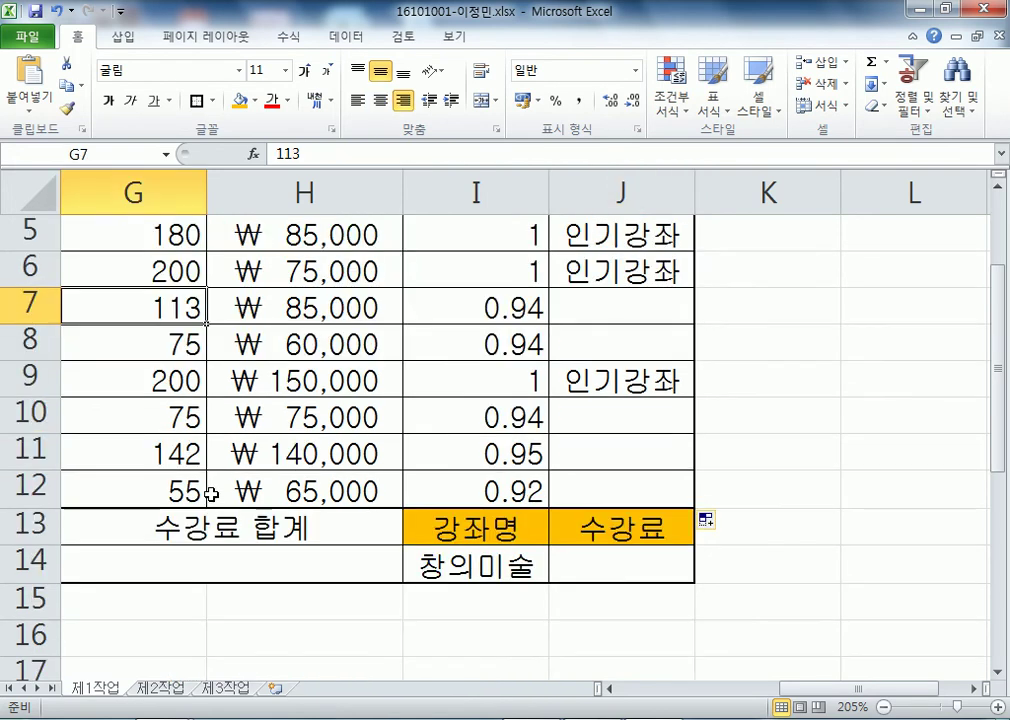
click(170, 455)
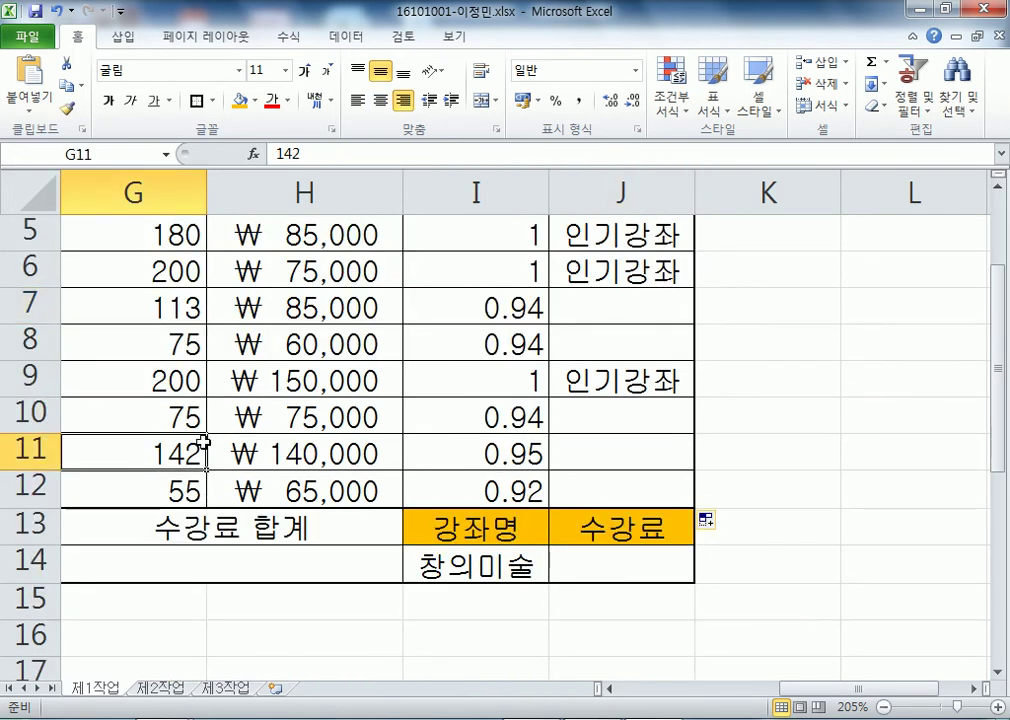
text(242)
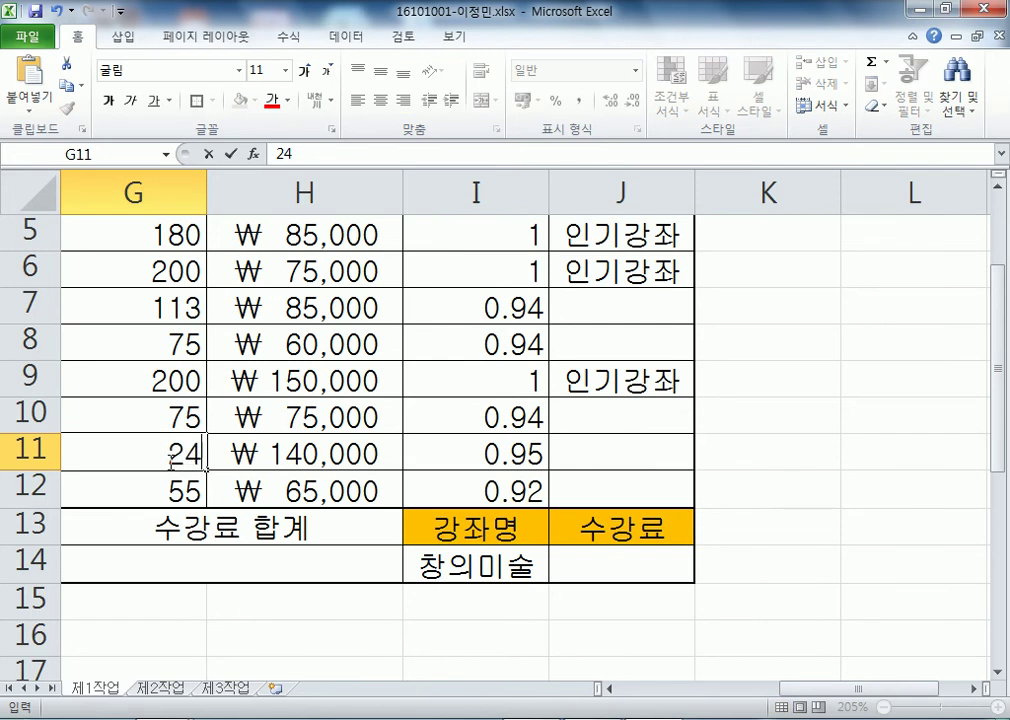
key(Return)
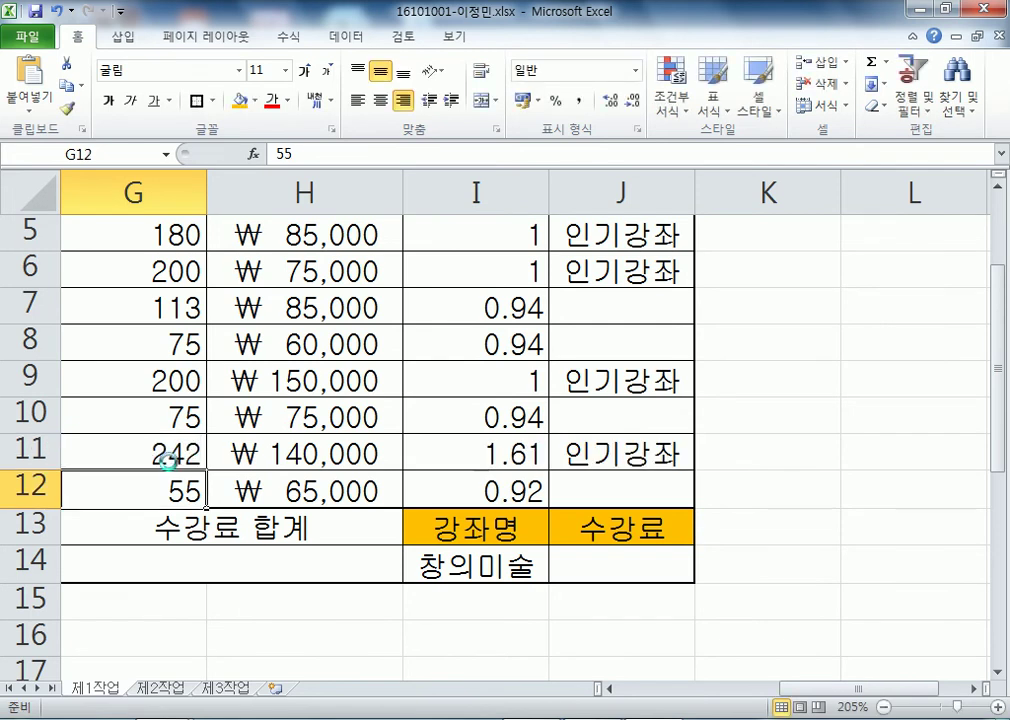
key(ctrl+z)
click(161, 417)
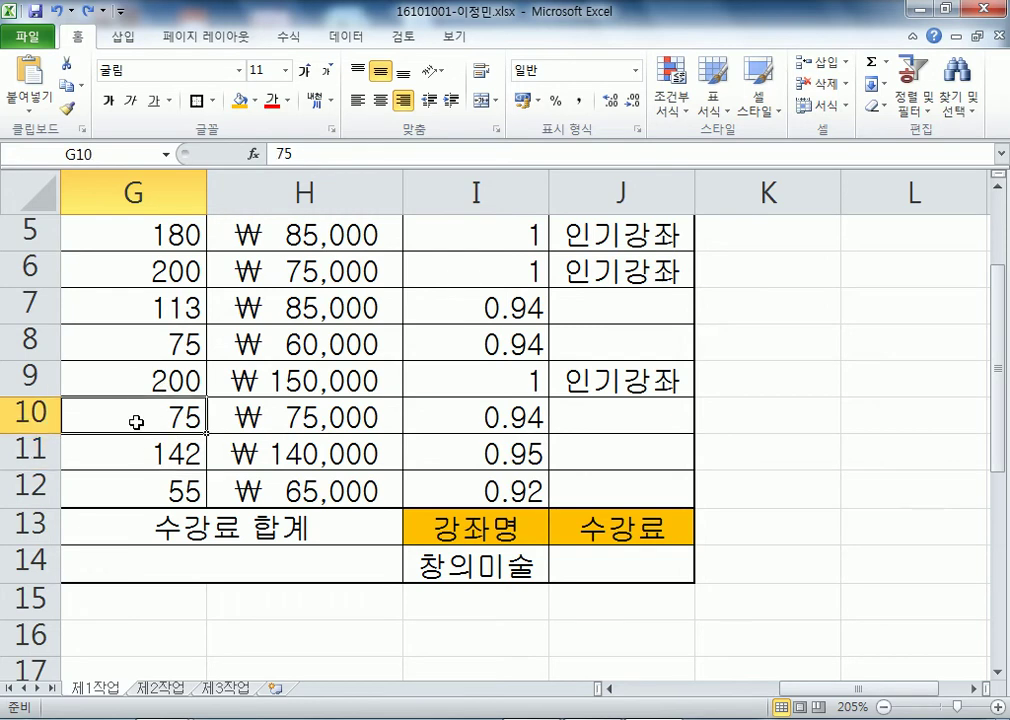
scroll(150, 320, up, 2)
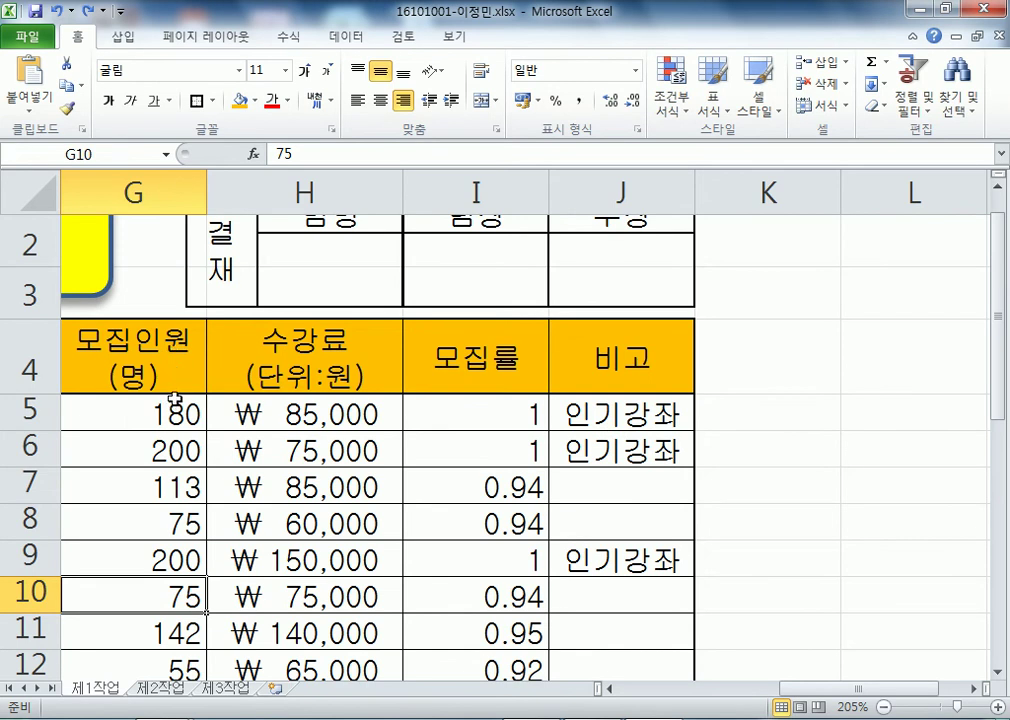
key(Home)
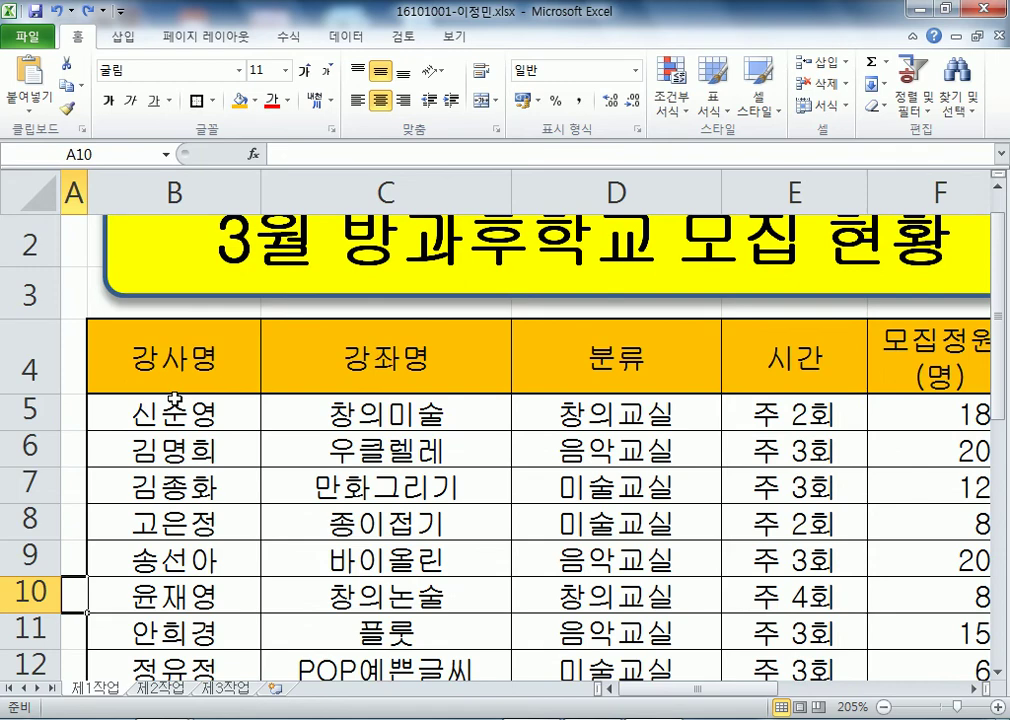
scroll(174, 400, down, 2)
- In Notepad, type the multiple-condition line =IF(조건이 여러개 일 경우, 참, 거짓) and start a new line
key(alt+Tab)
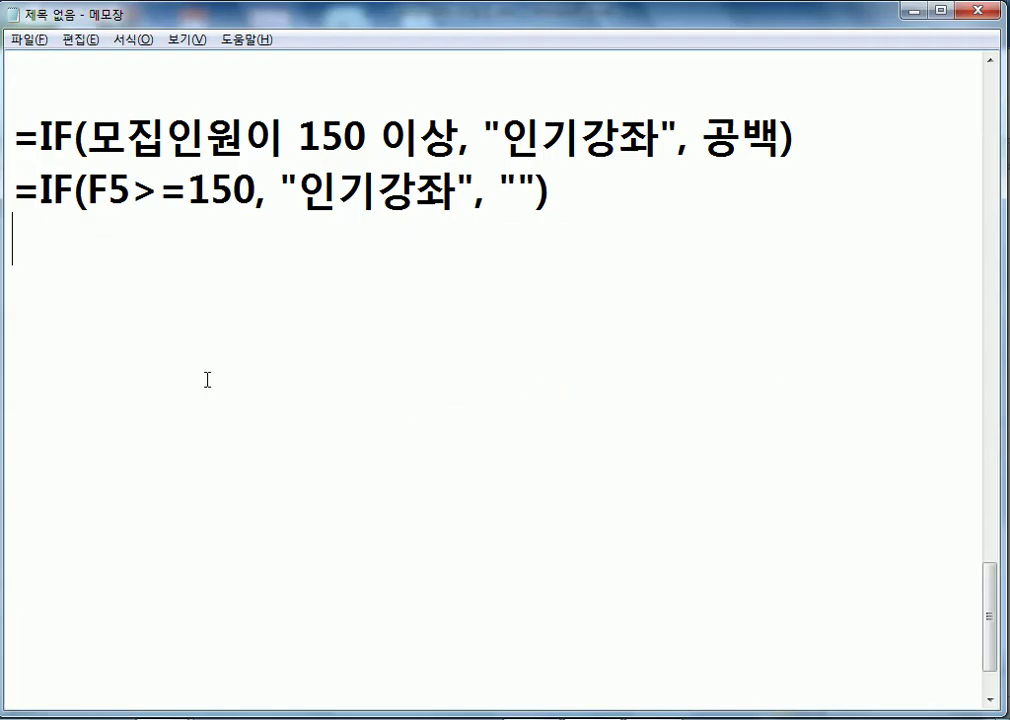
scroll(207, 380, up, 2)
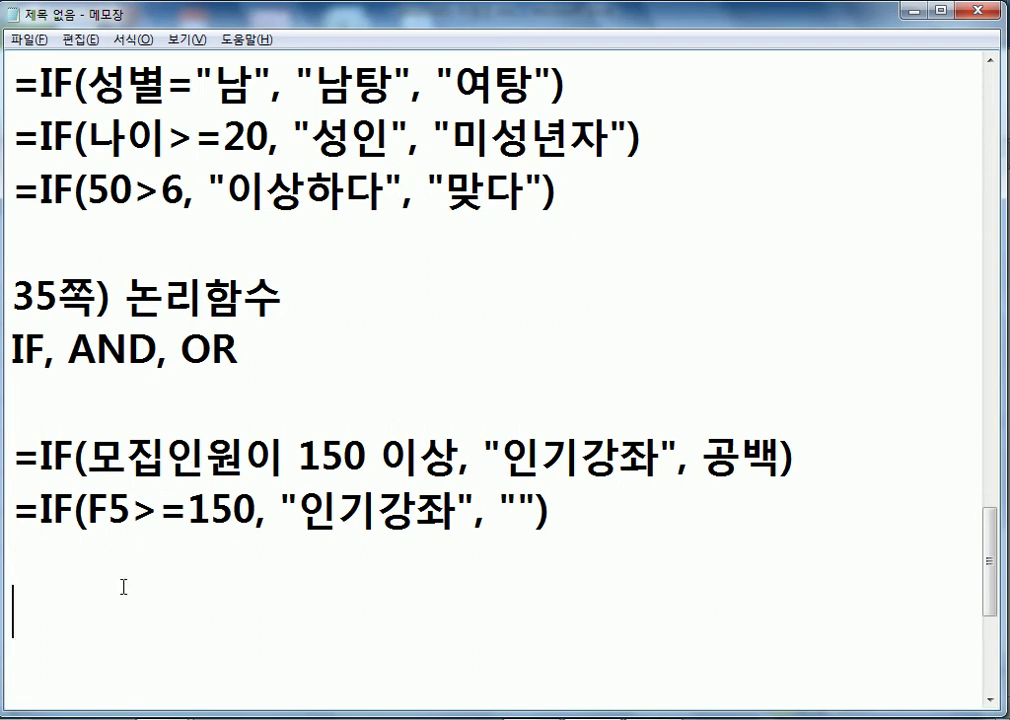
scroll(198, 495, down, 1)
text(=IF(*)
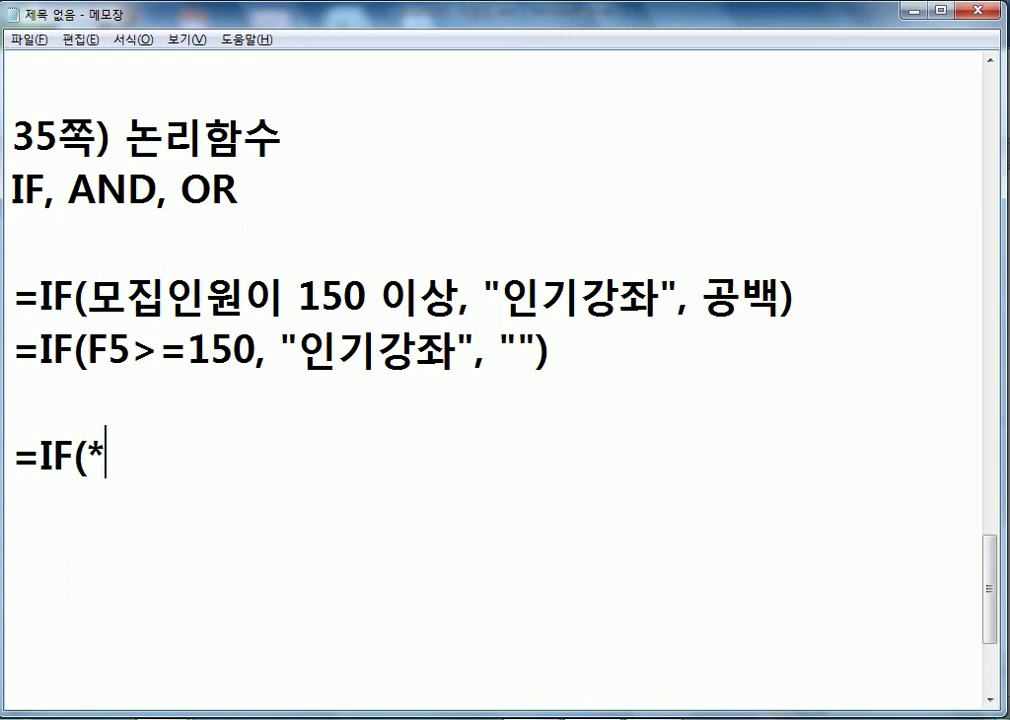
key(BackSpace)
text(조)
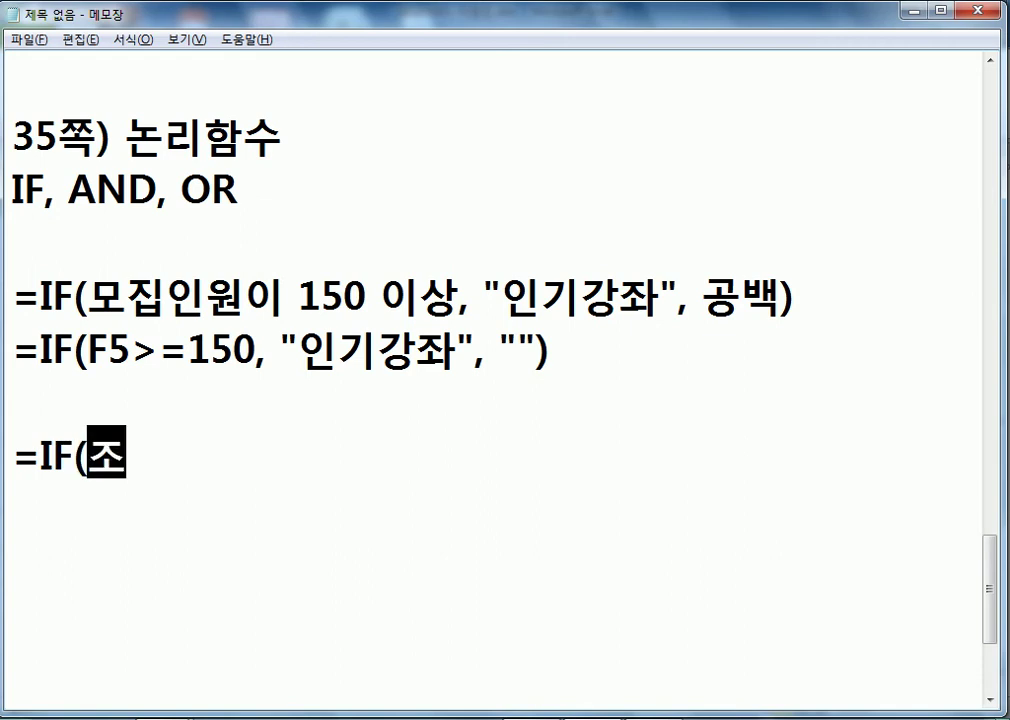
text(건이 여러개 일경우)
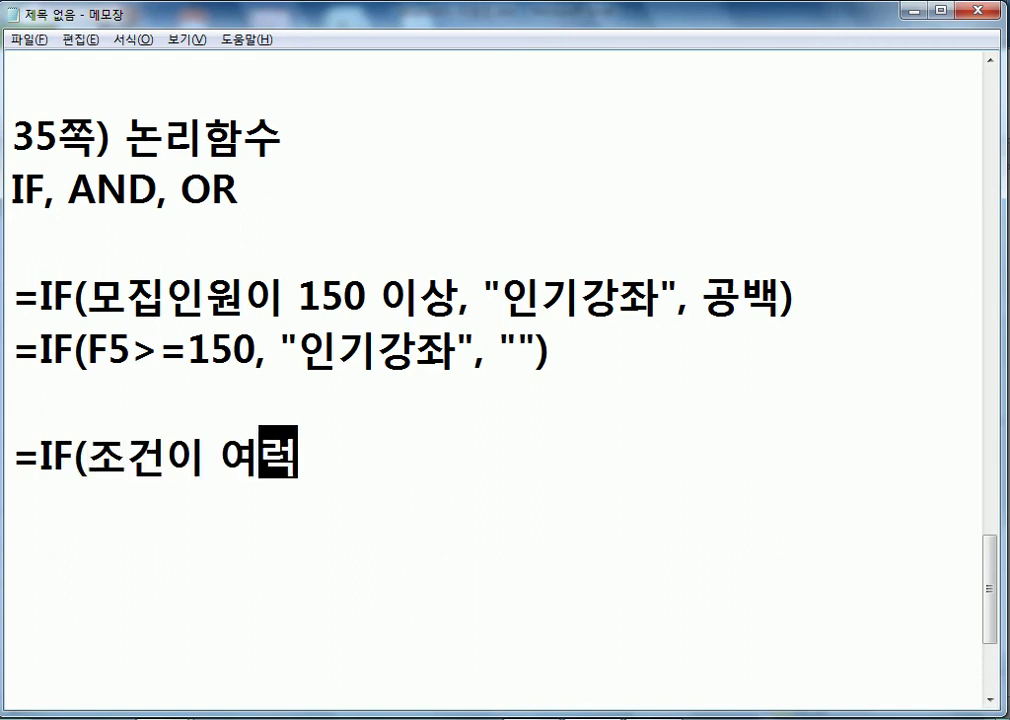
key(Left)
key(Left)
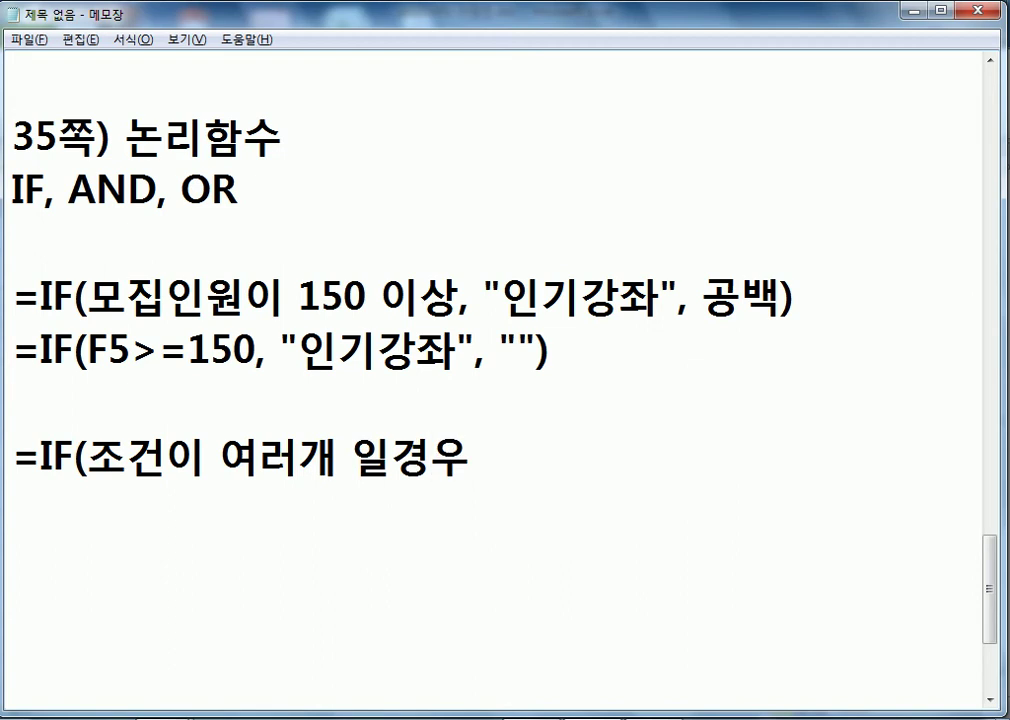
key(End)
text(,)
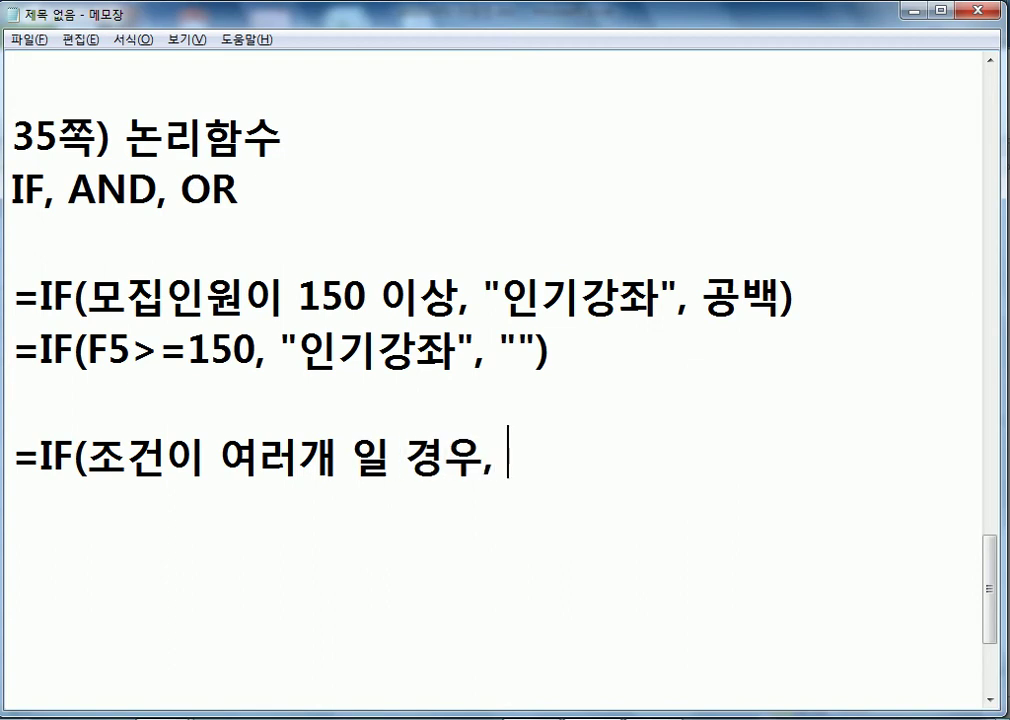
text( 참, 거짓))
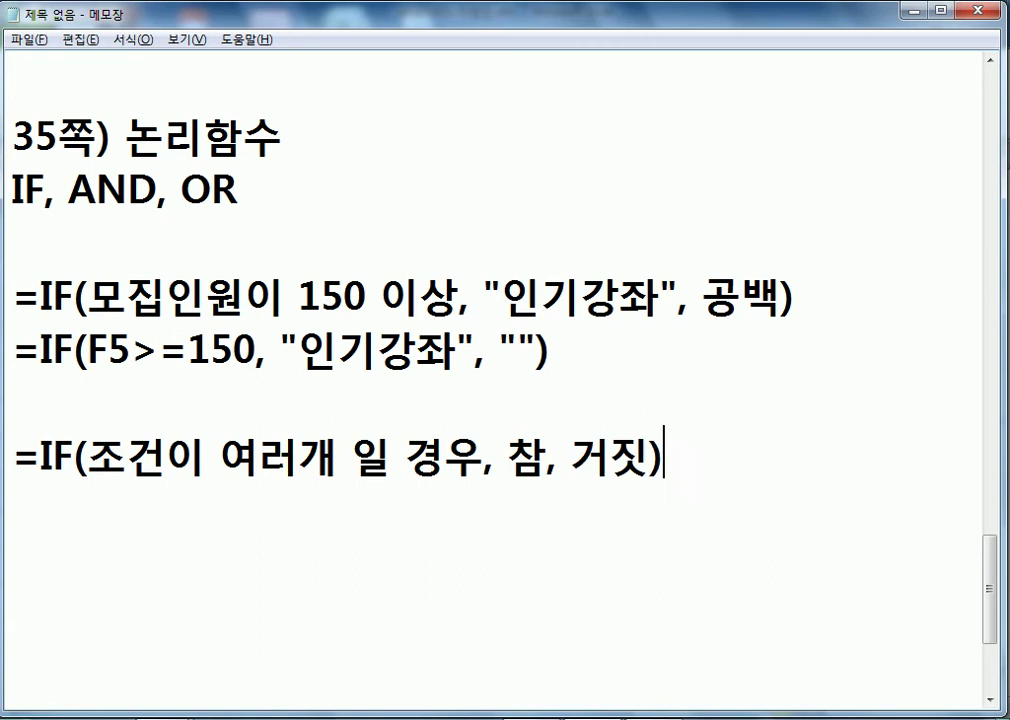
key(Return)
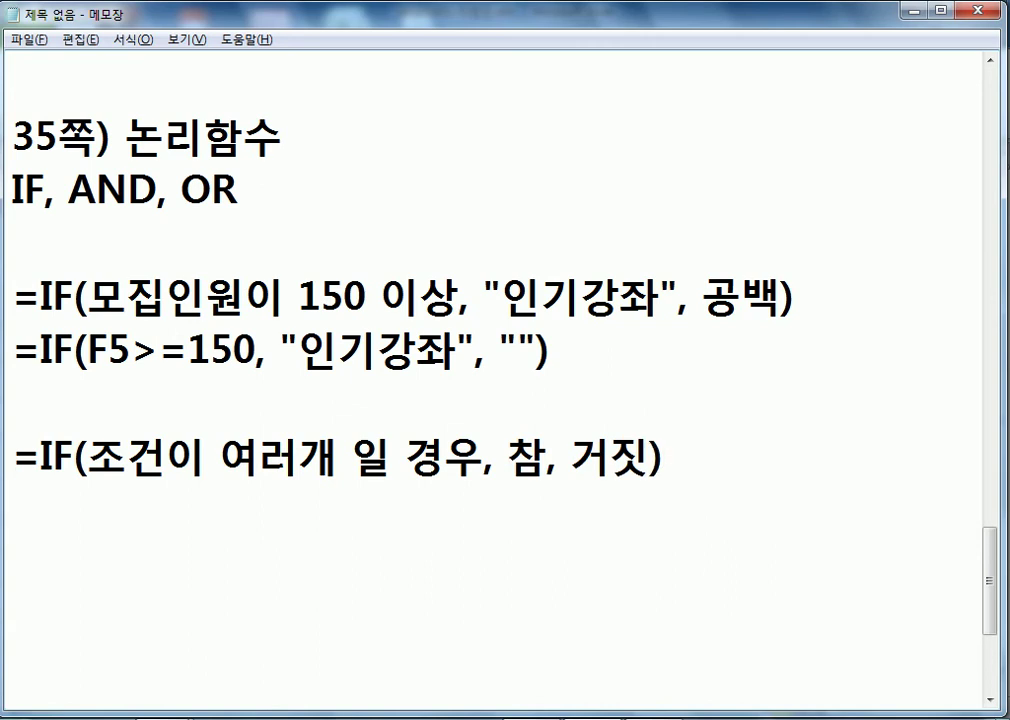
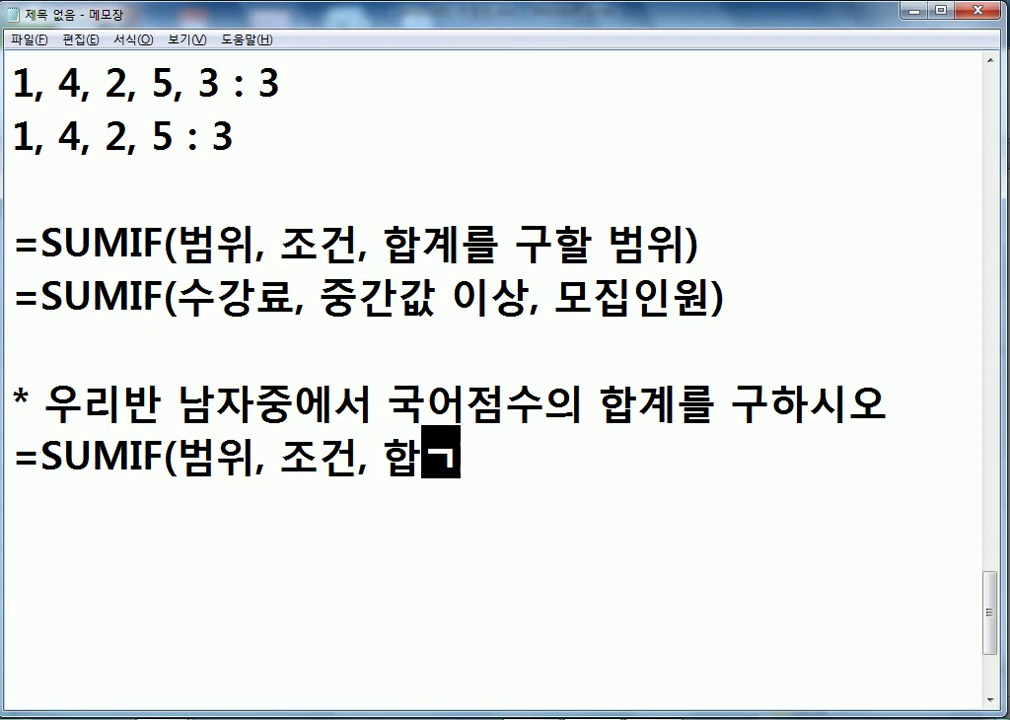
- Replace the sum-range placeholder in the last SUMIF line with 국어점수
text(위))
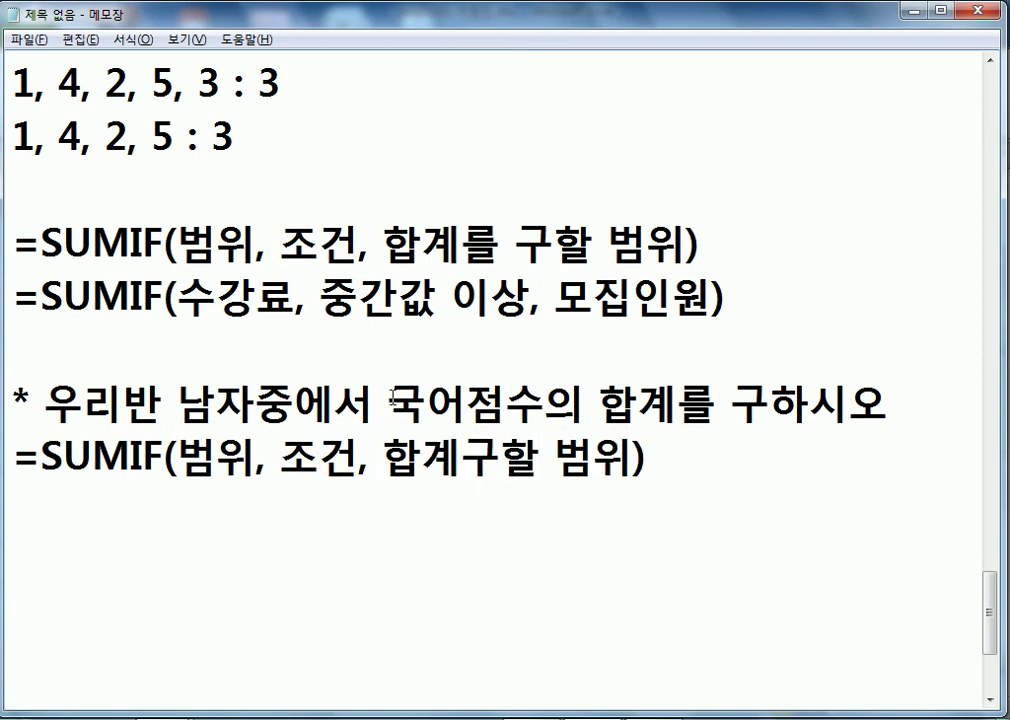
drag(384, 460, 618, 467)
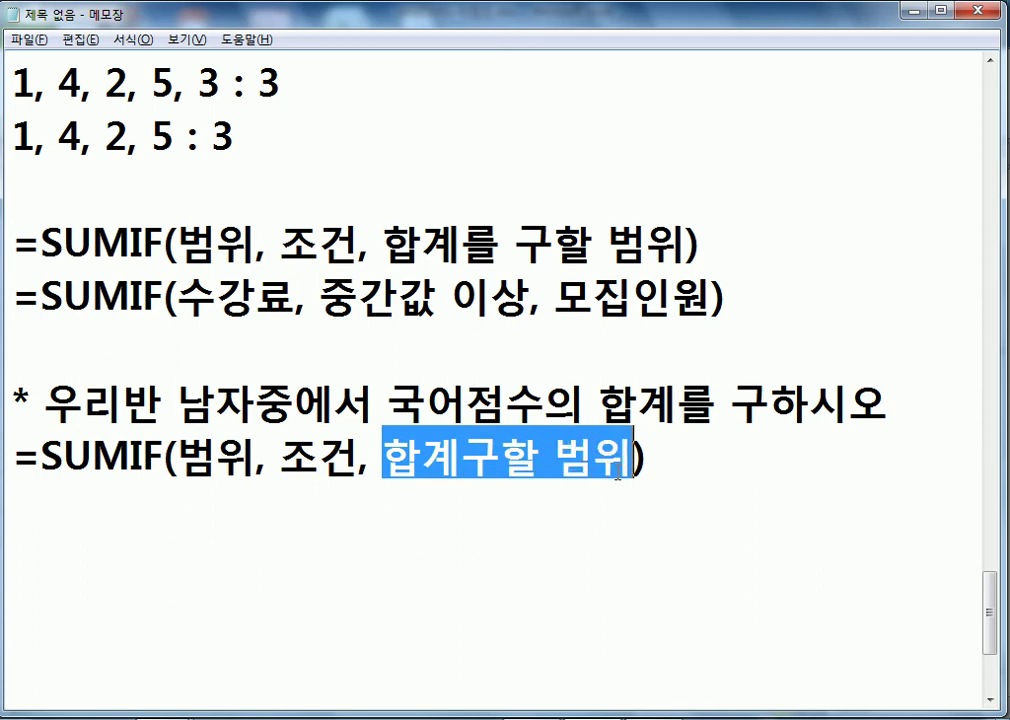
text(국어점수)
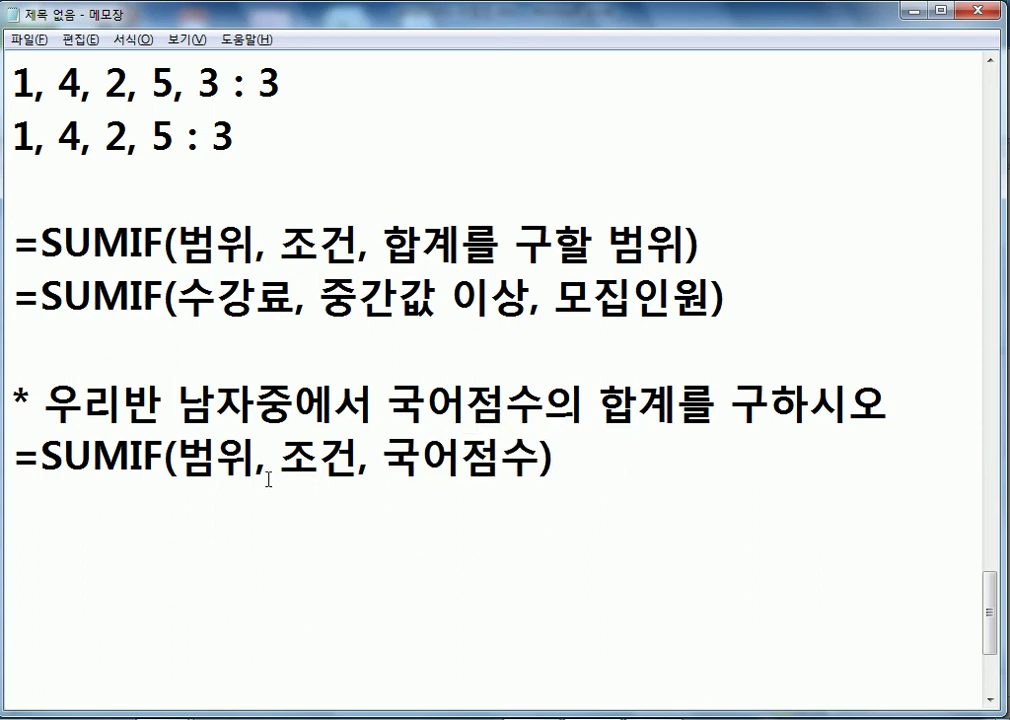
- Replace the 조건 placeholder with the criterion "남자"
drag(280, 460, 358, 462)
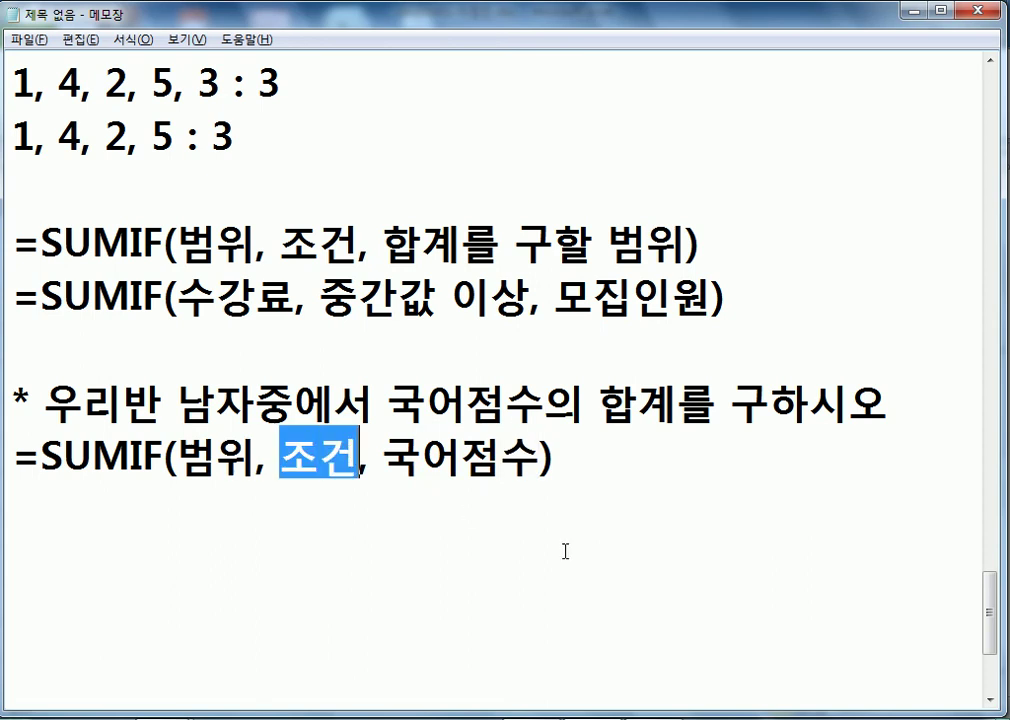
key(Hangul_Hanja)
key(Escape)
key(BackSpace)
text("ㄴㅏㅁㅈㅏ)
text(")
key(Delete)
- Replace the 범위 placeholder with 성별항목, correcting the typos along the way
drag(178, 460, 250, 447)
scroll(100, 453, down, 1)
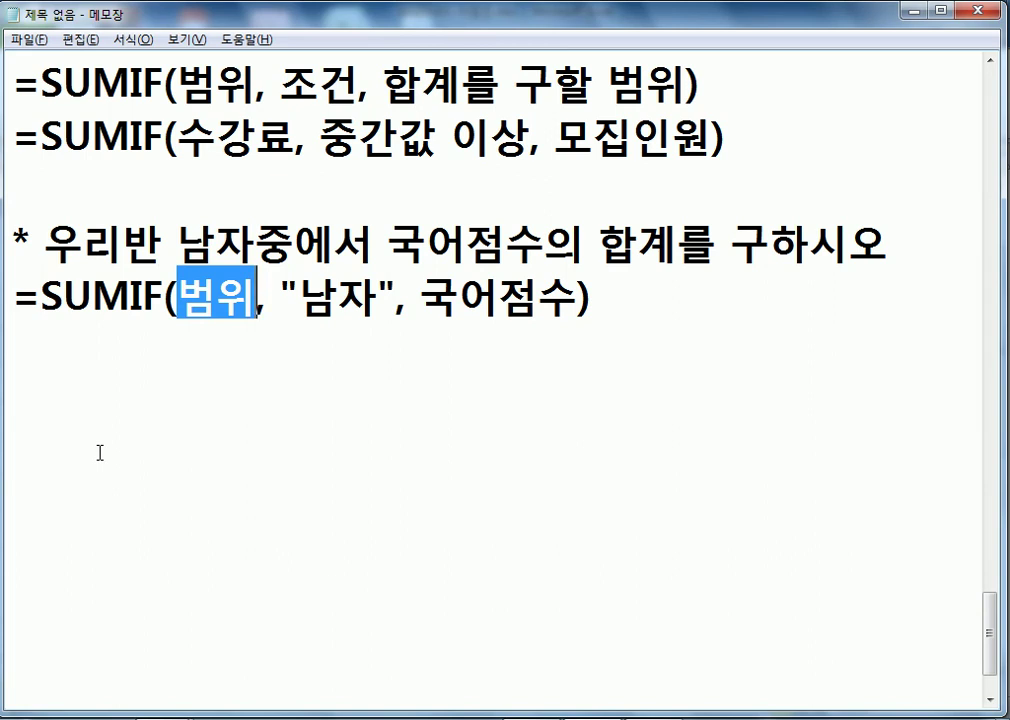
text(윌)
key(BackSpace)
key(BackSpace)
text(ㄹ리반 성별)
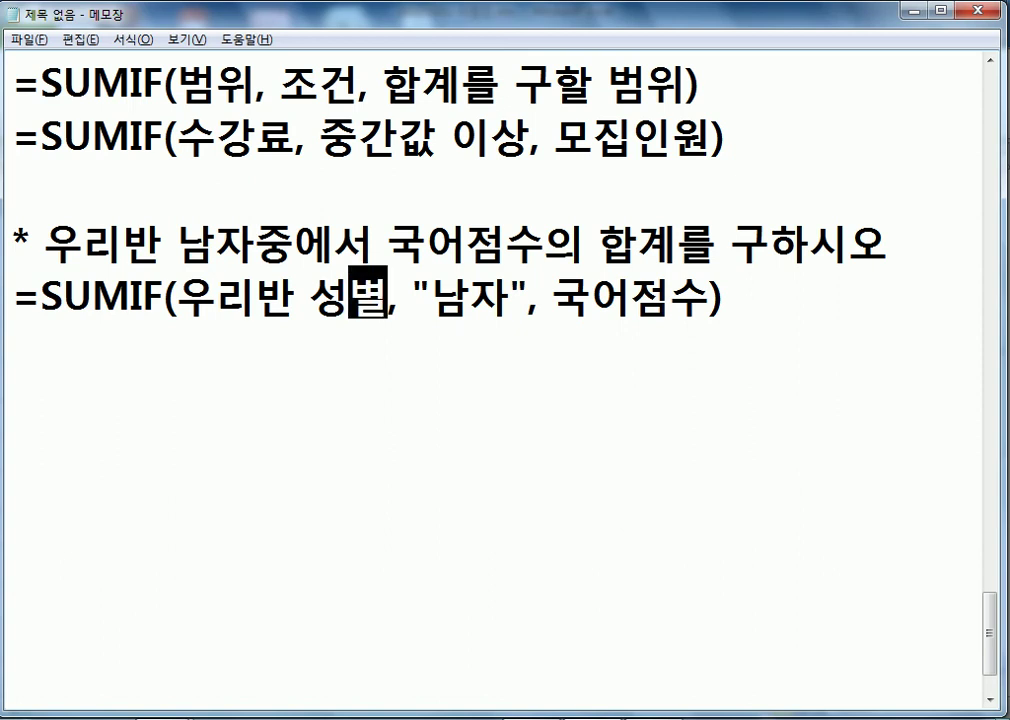
text(항복)
key(Home)
key(Right)
key(Right)
key(Right)
key(Right)
key(Right)
key(Right)
key(Right)
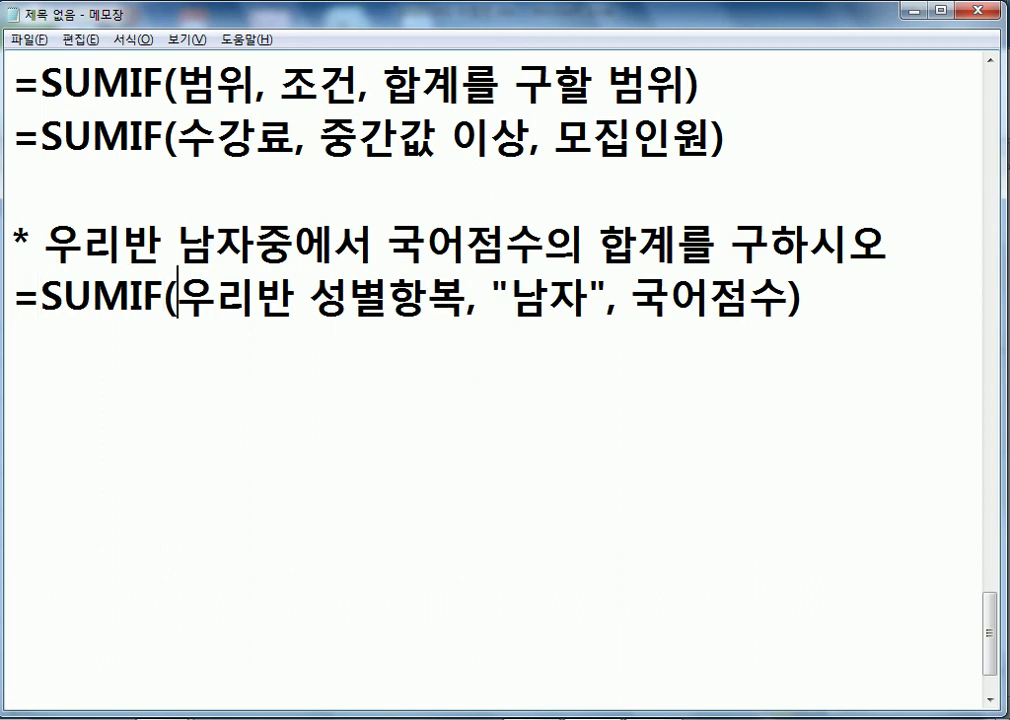
key(Delete)
key(Delete)
key(Delete)
key(Delete)
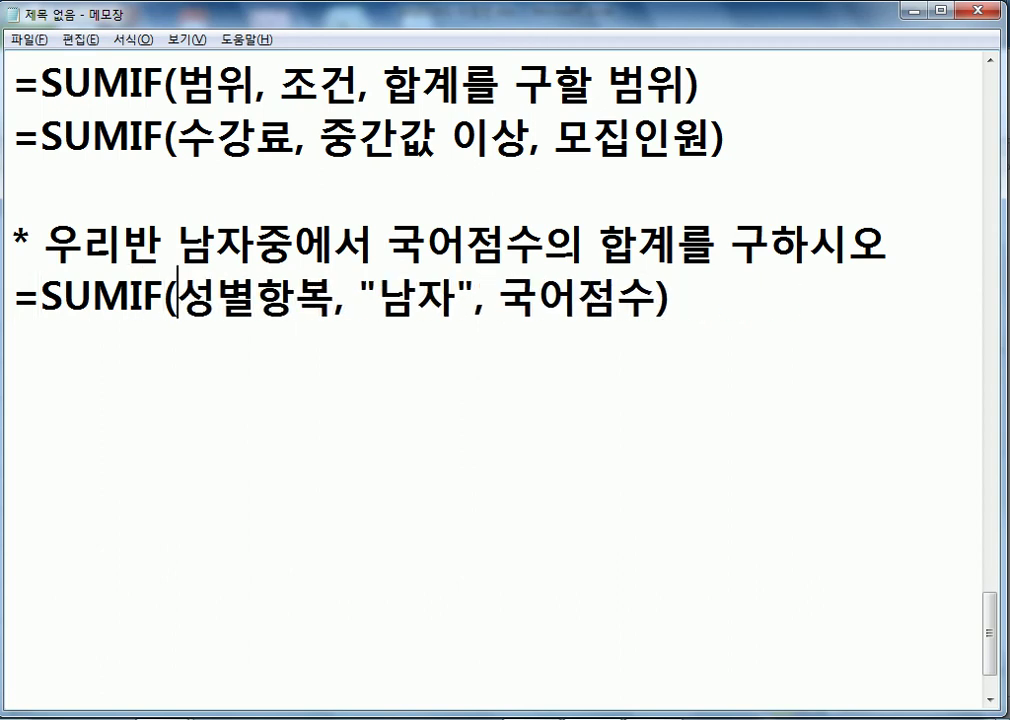
key(Right)
key(Right)
key(Right)
text(목)
key(Delete)
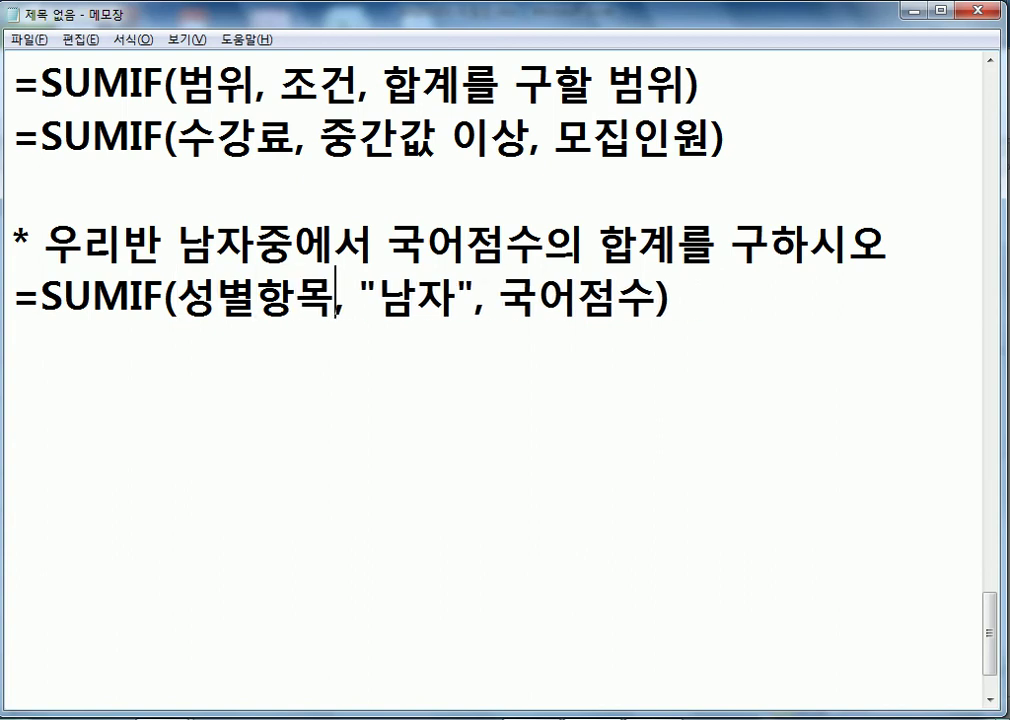
click(99, 451)
- In Excel, collapse the ribbon so more sheet rows are visible
key(alt+Tab)
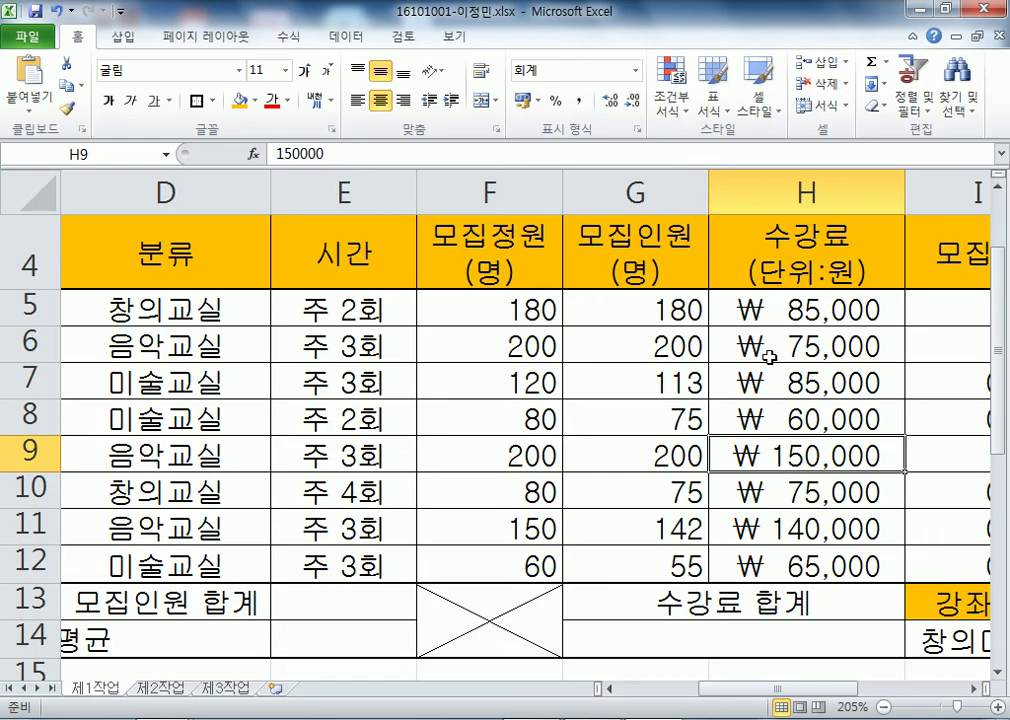
drag(778, 694, 724, 694)
click(712, 600)
scroll(730, 575, down, 4)
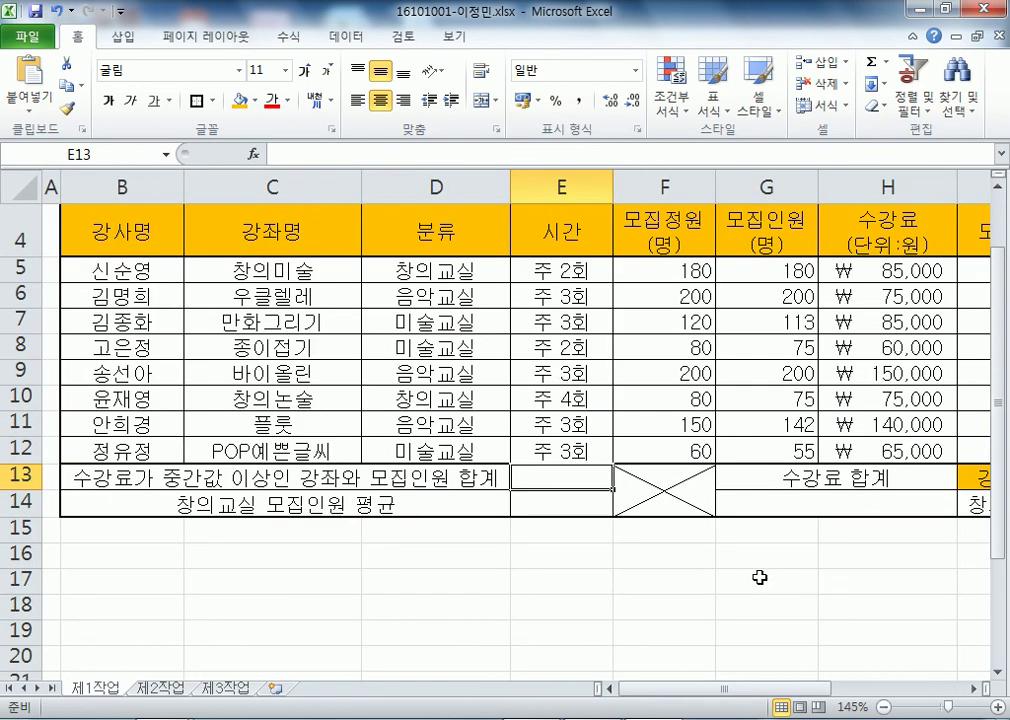
scroll(620, 480, down, 1)
scroll(604, 462, up, 1)
double_click(74, 36)
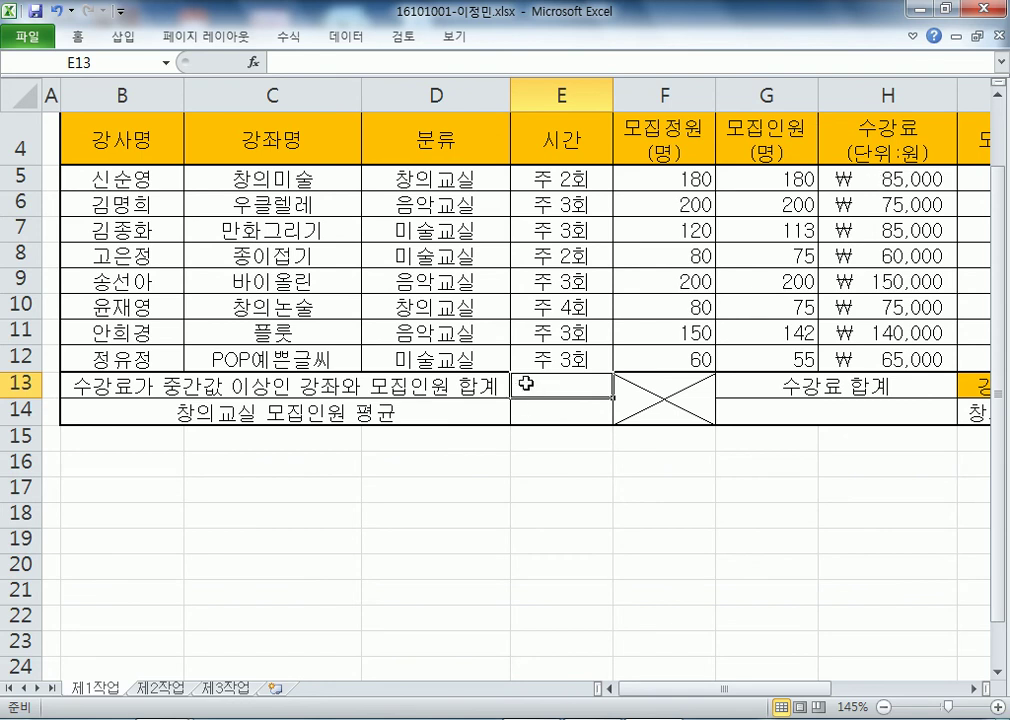
- Begin =SUMIF( in E13 after discarding a trial formula in C16
click(276, 463)
text(=SU)
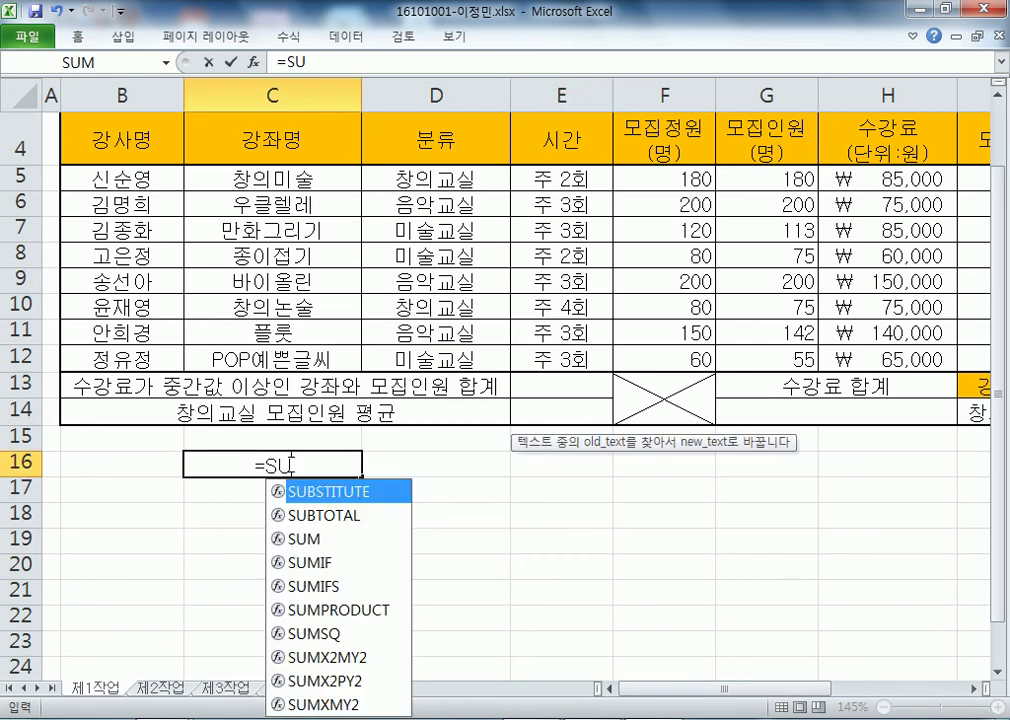
text(N)
key(Escape)
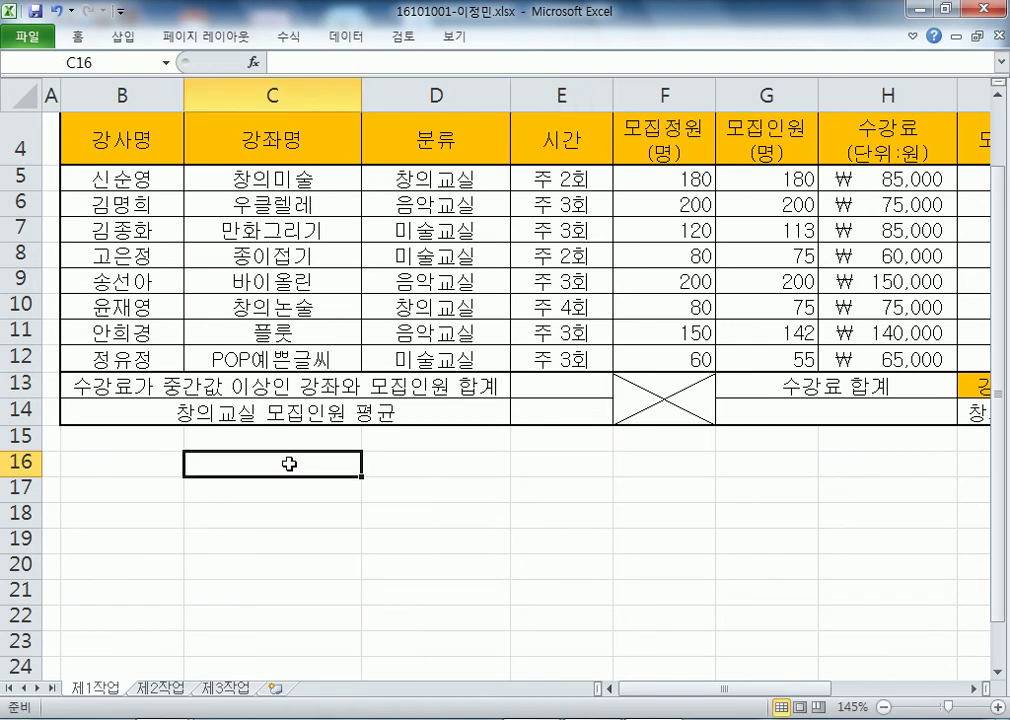
click(531, 376)
text(=D)
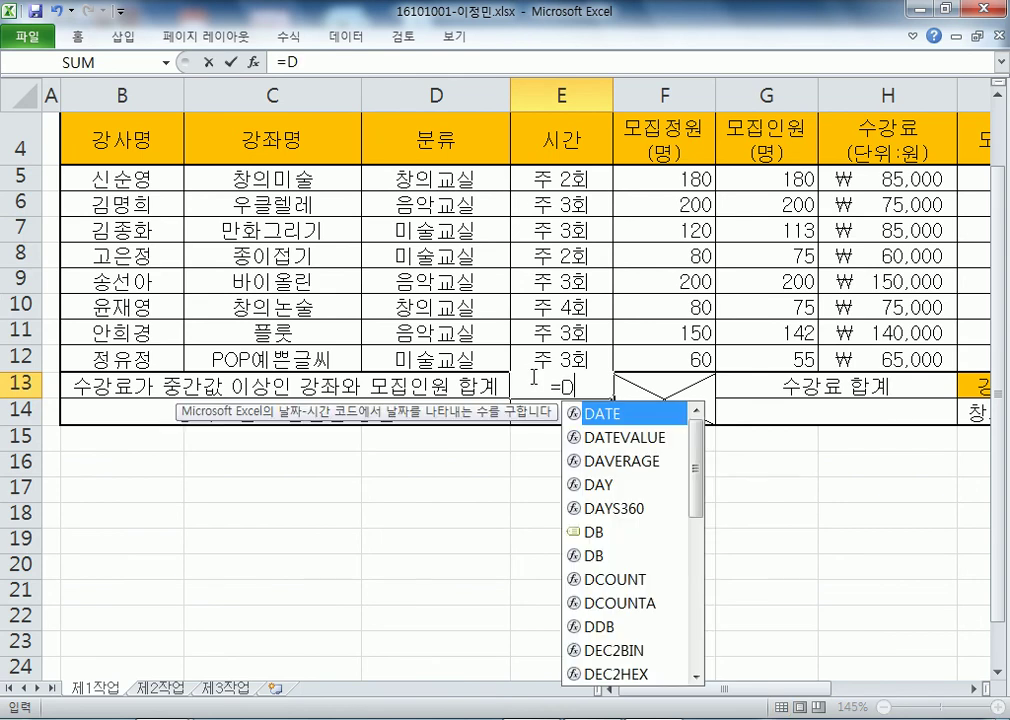
key(BackSpace)
text(SUM)
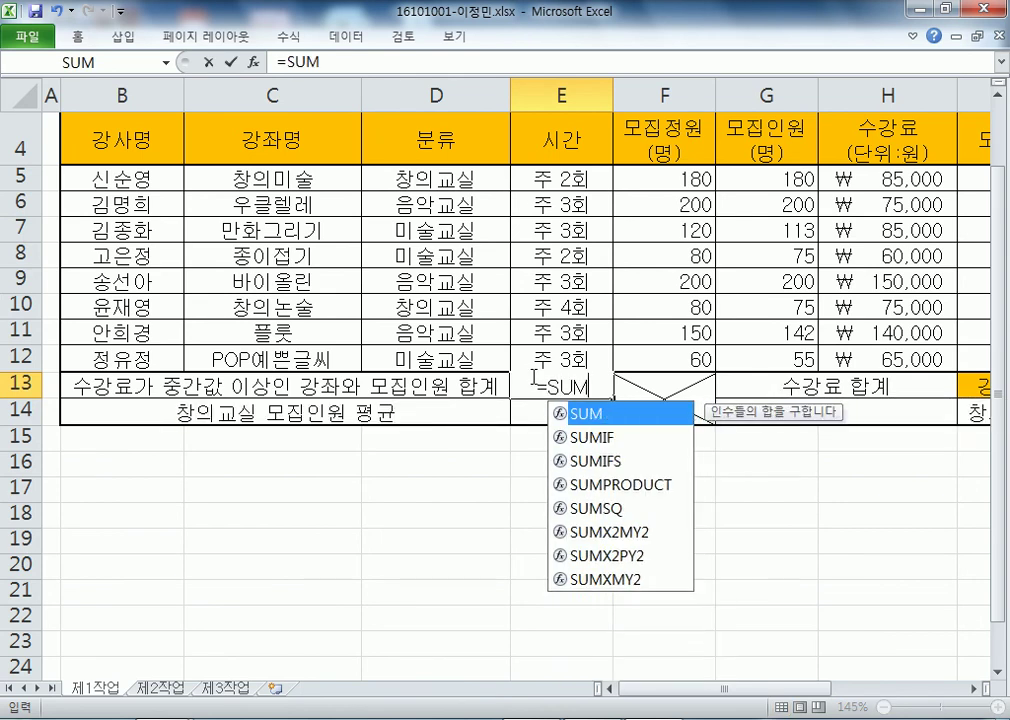
text(IF()
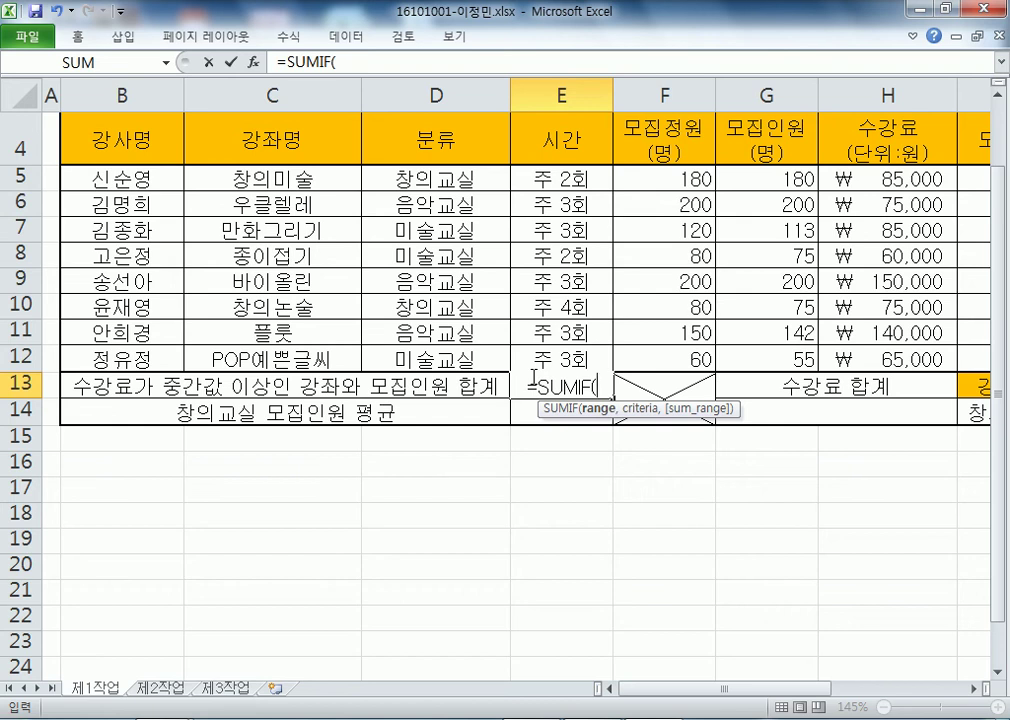
key(alt+Tab)
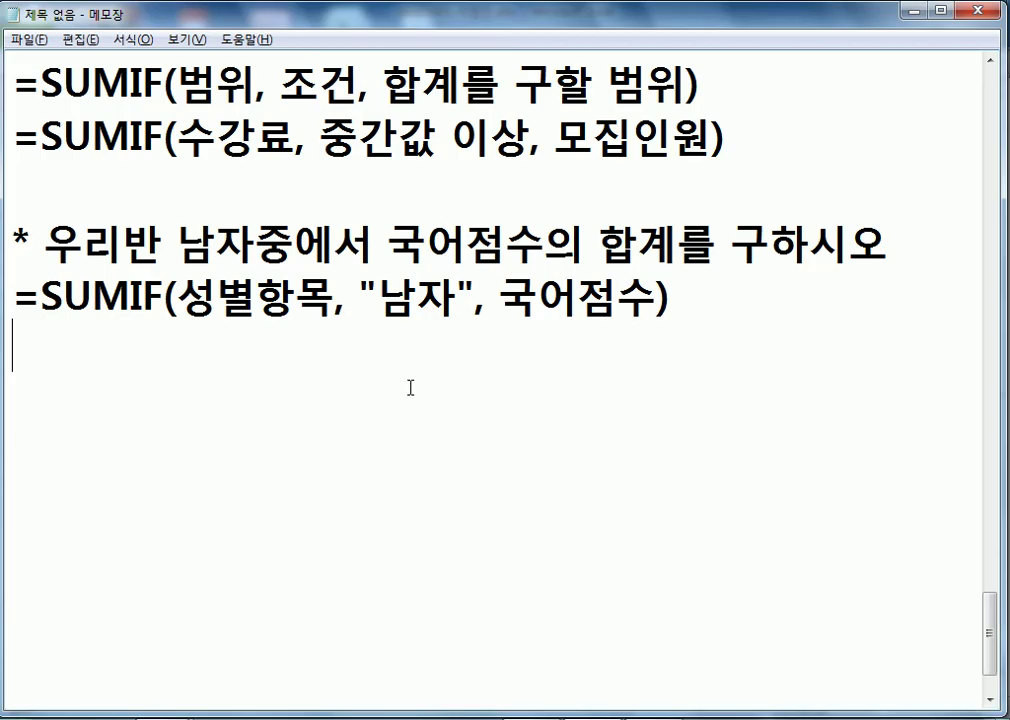
- Highlight the range and criterion arguments in the Notepad SUMIF examples, then return to Excel
drag(178, 296, 458, 296)
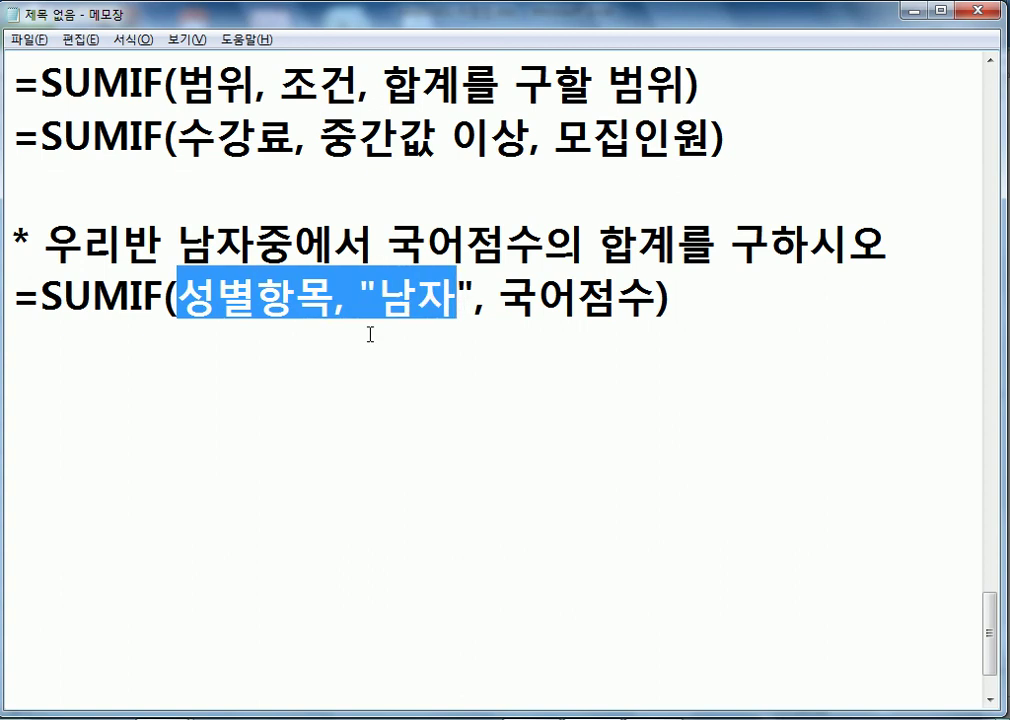
drag(193, 141, 488, 140)
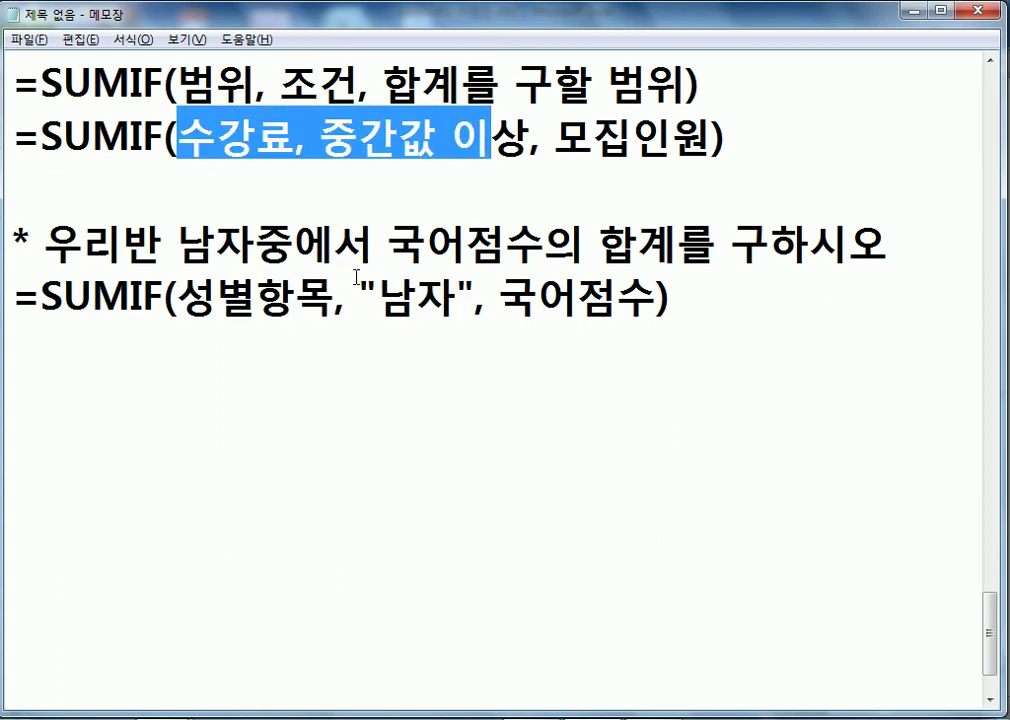
key(alt+Tab)
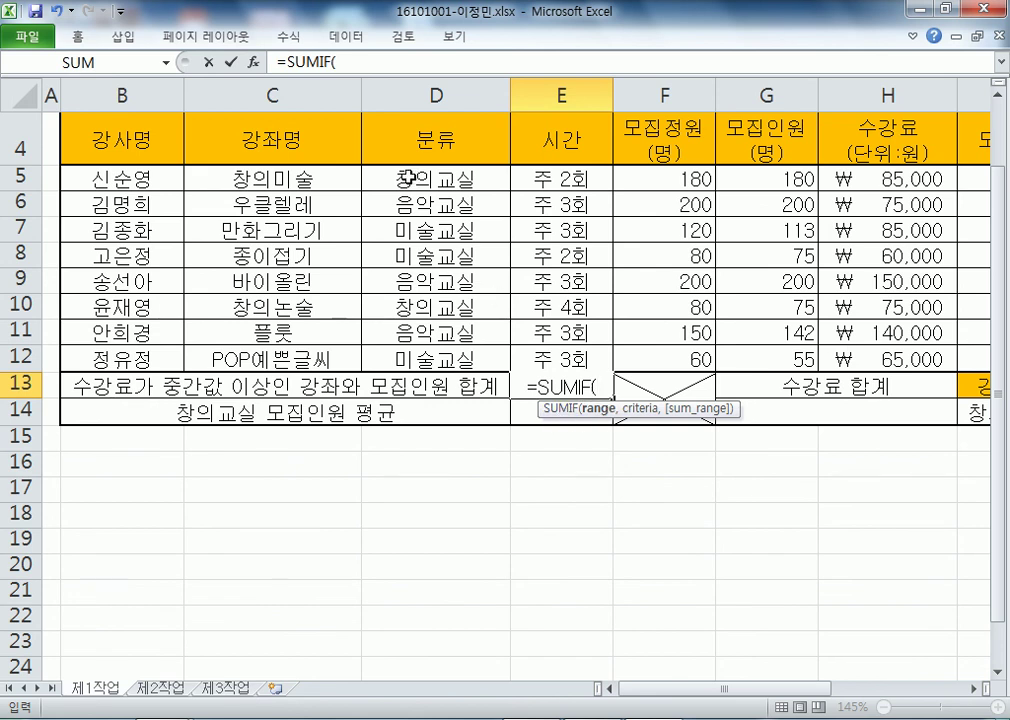
- Enter =SUMIF(D5:D12,"창의",H5:H12) in E13
drag(408, 178, 414, 362)
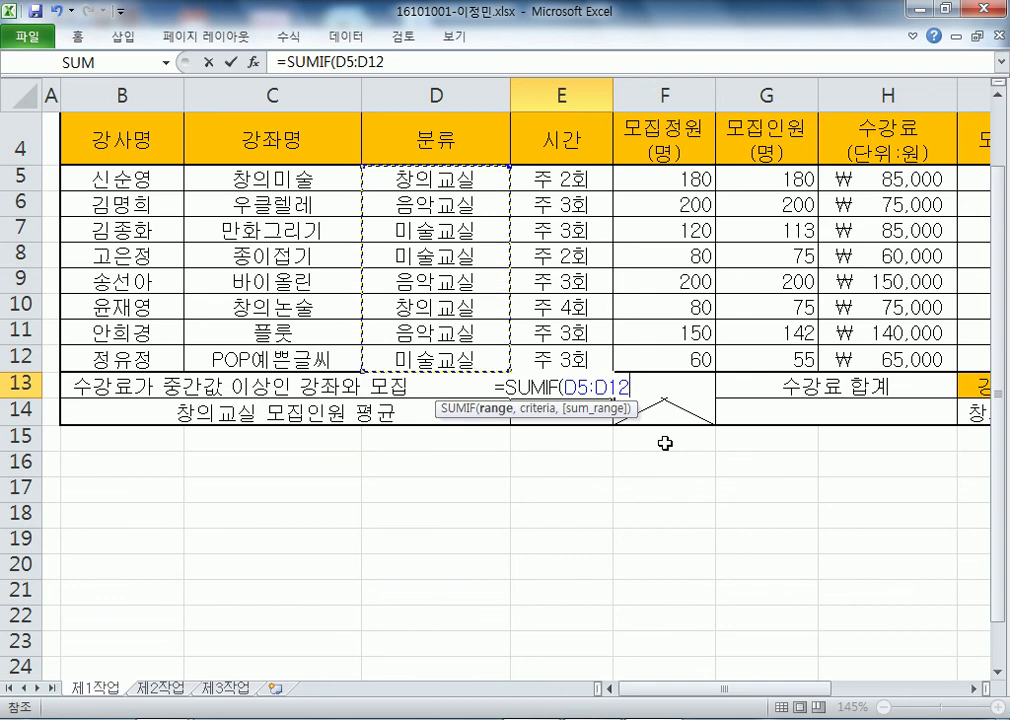
text(,")
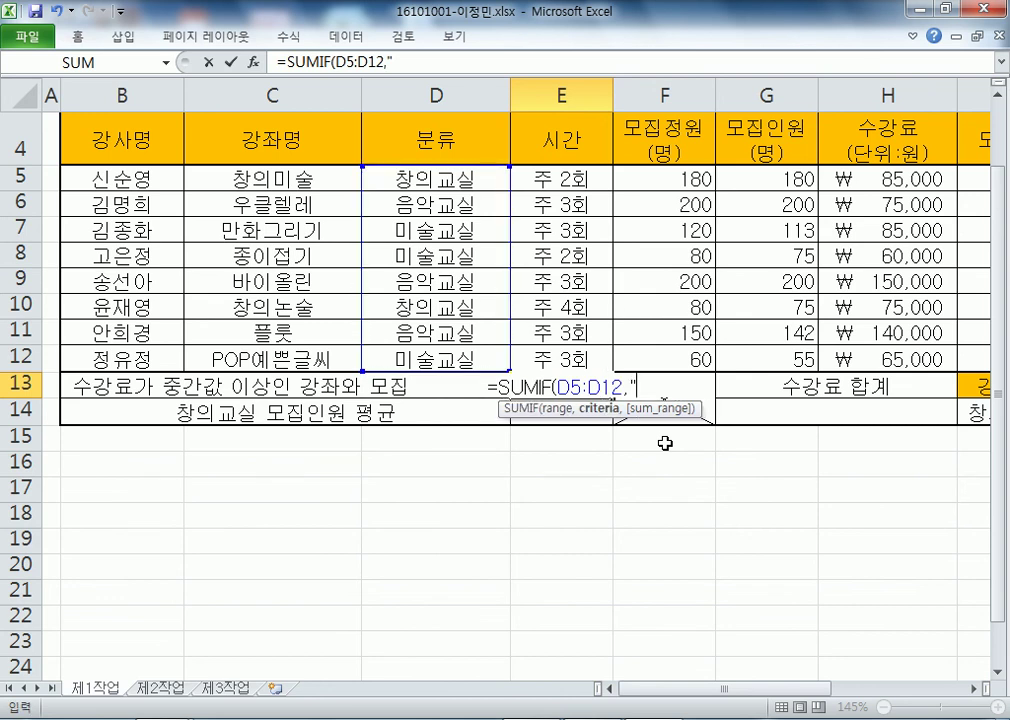
text(창의)
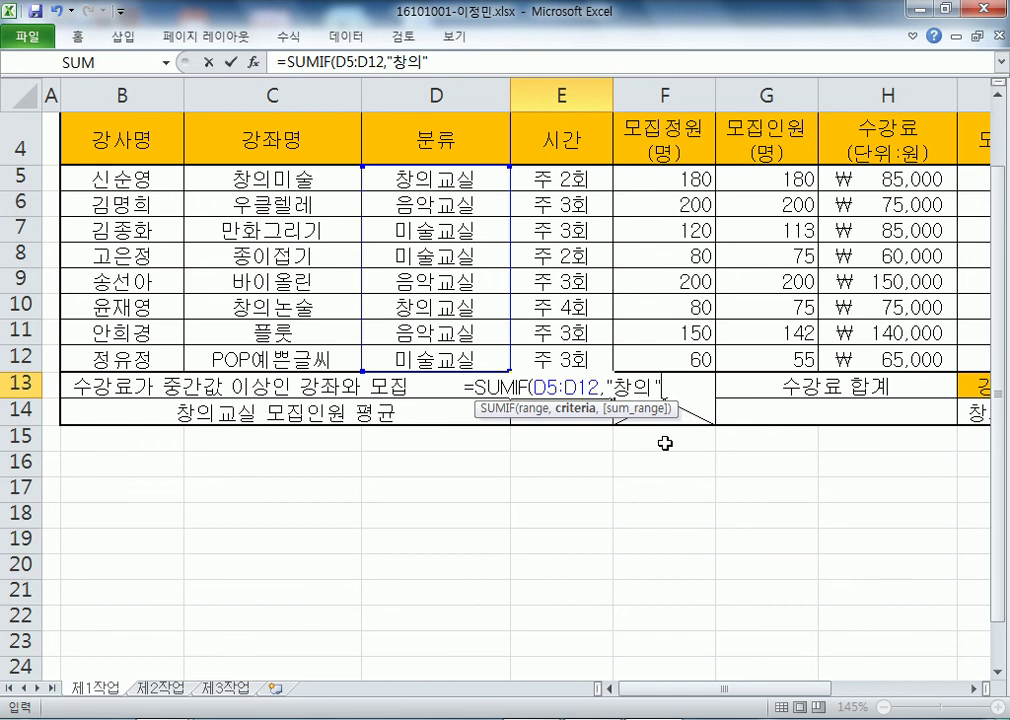
text(",)
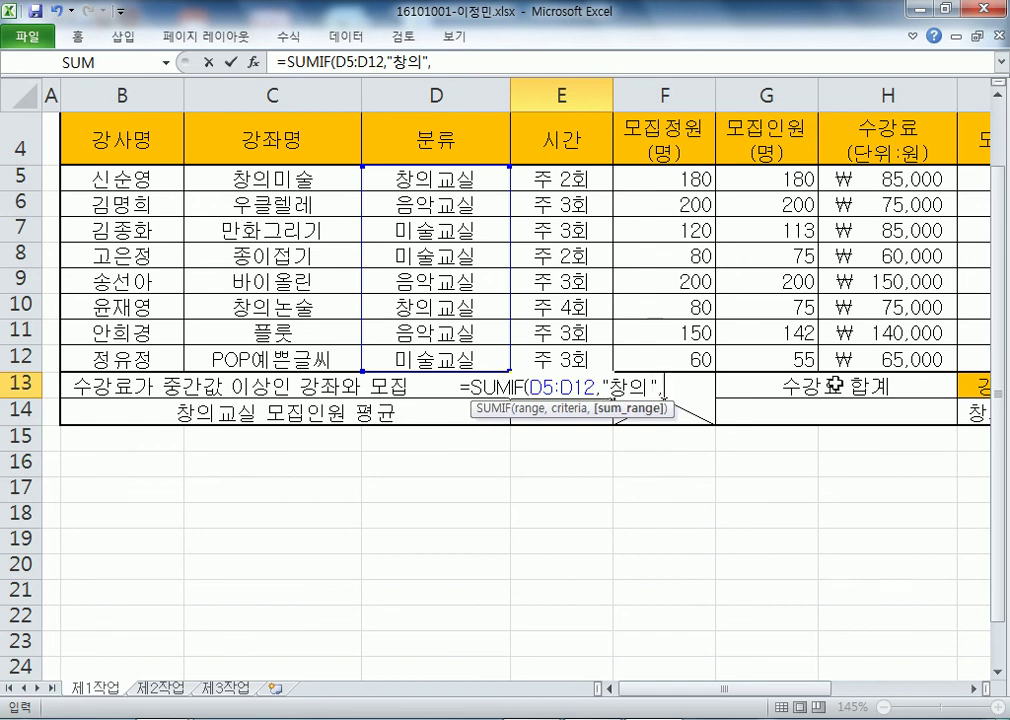
drag(834, 181, 908, 352)
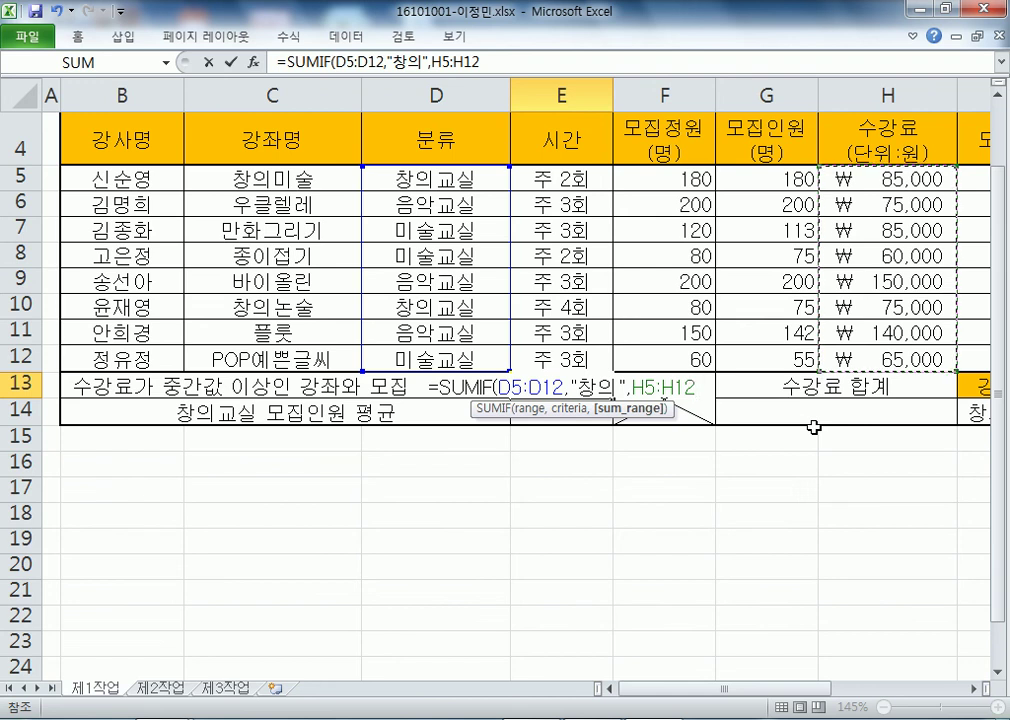
key(Return)
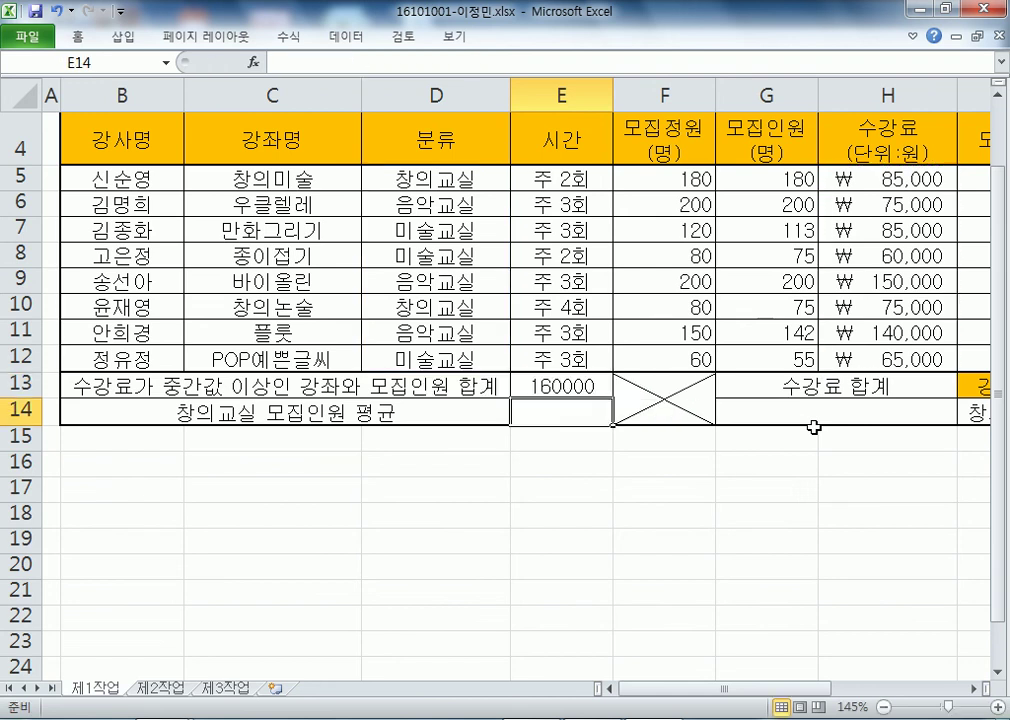
- Check the 160000 result against the status-bar sum of D5, D10, H5 and H10
key(Up)
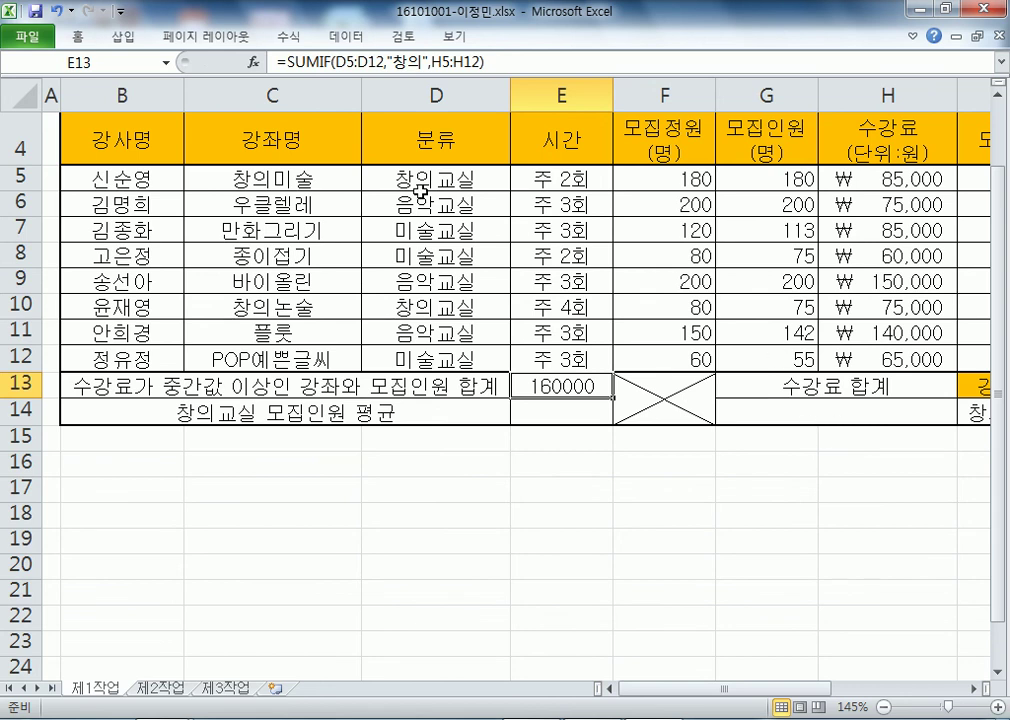
click(420, 180)
ctrl+click(421, 306)
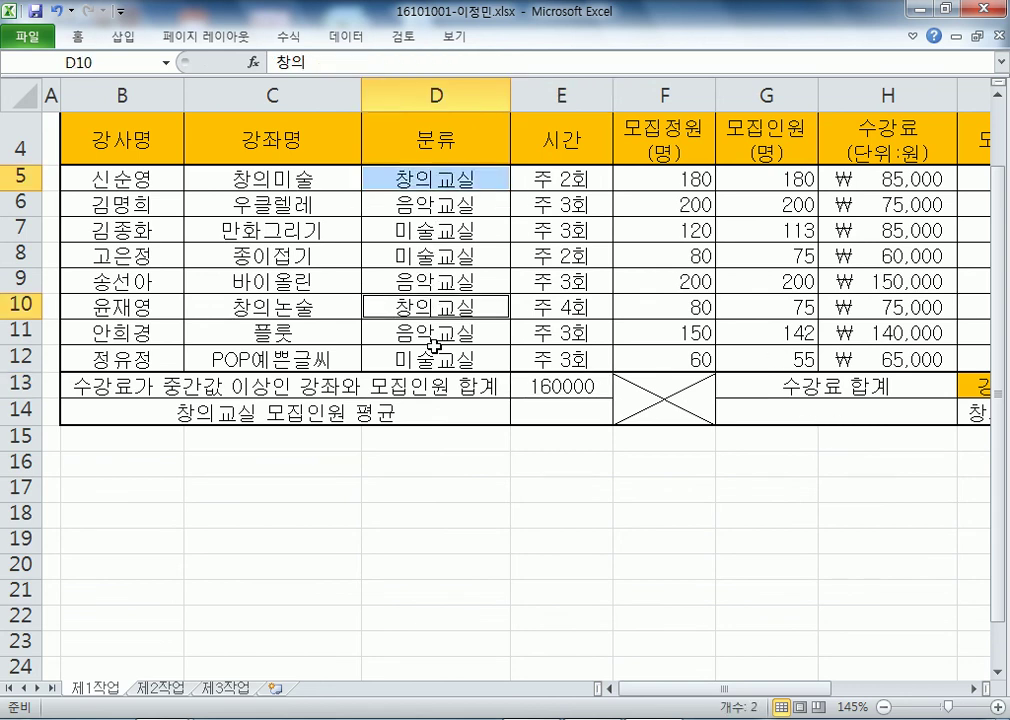
click(885, 179)
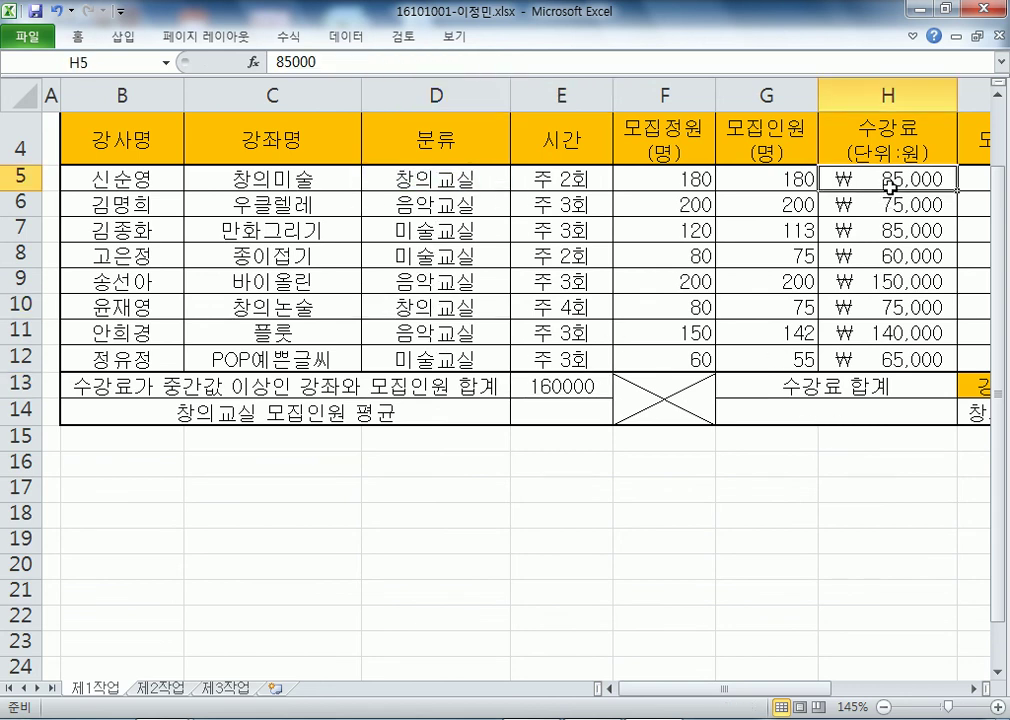
ctrl+click(880, 307)
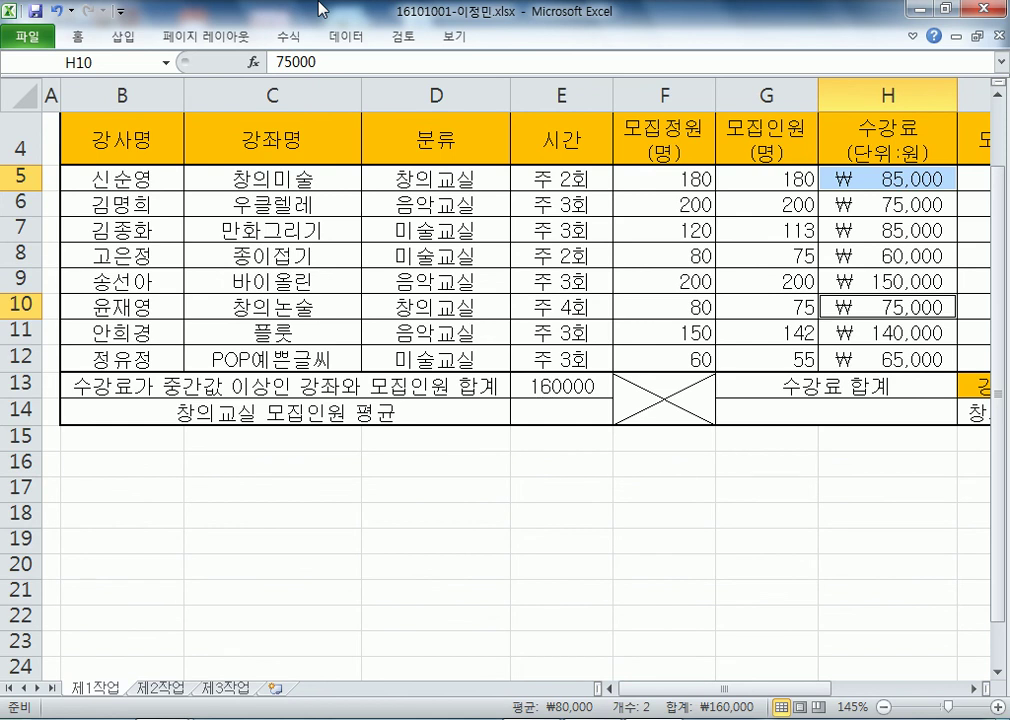
key(alt+Tab)
- Scroll through the SUMIF and MEDIAN notes, then reselect E13 in Excel
scroll(304, 274, up, 4)
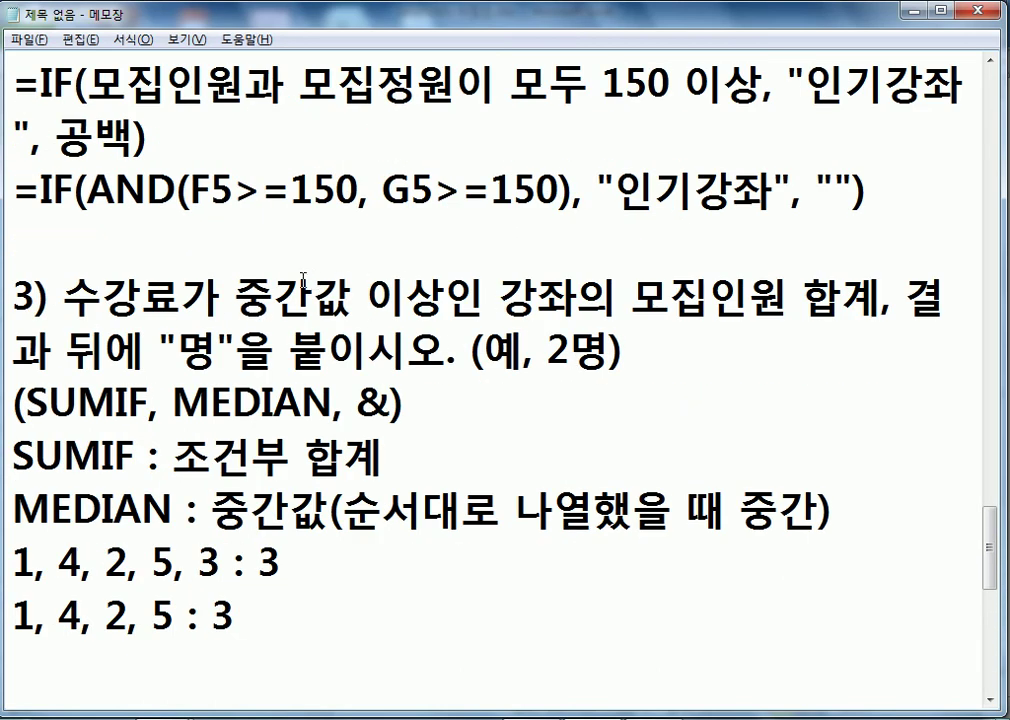
scroll(318, 327, down, 1)
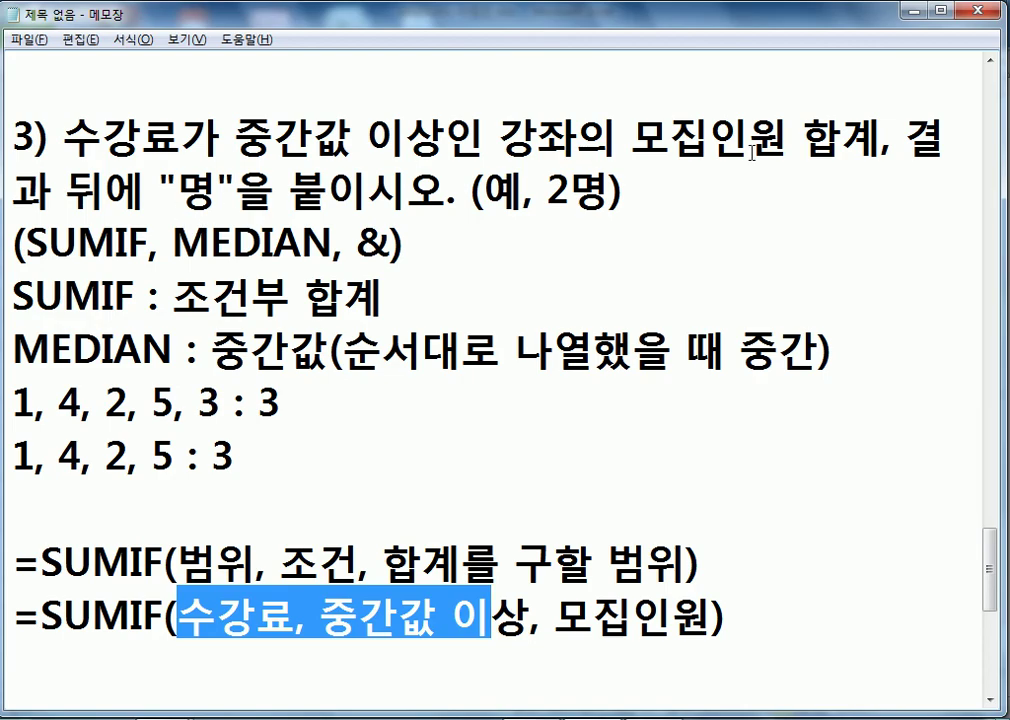
key(alt+Tab)
click(576, 388)
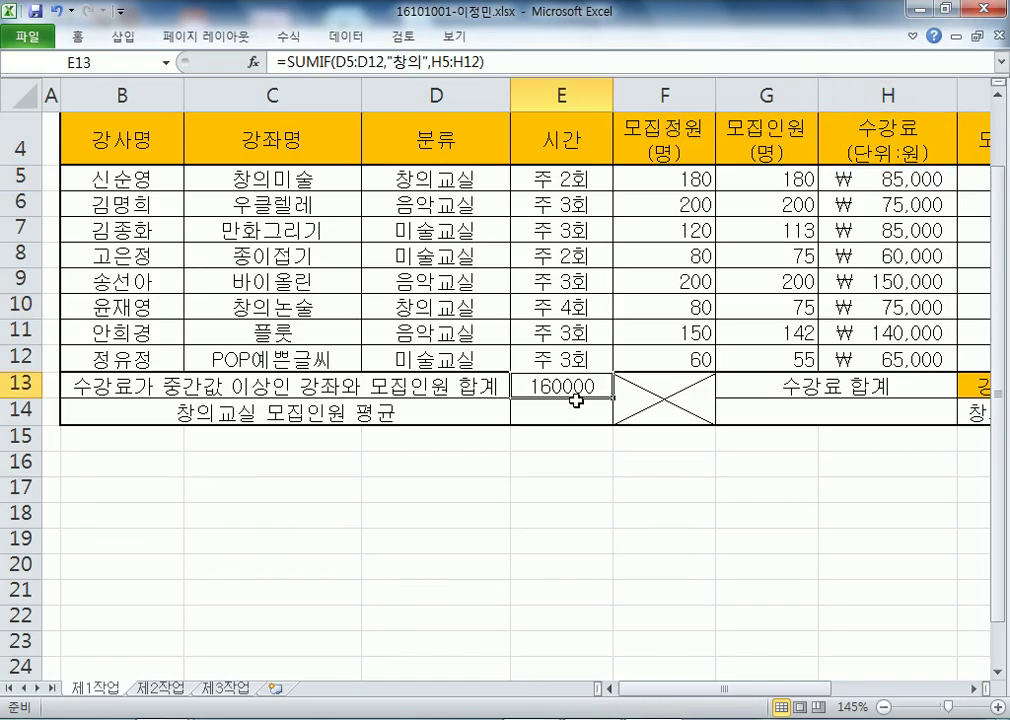
- Clear E13 and begin =SUMIF(H5:H12 with the 수강료 fees as the range
key(Delete)
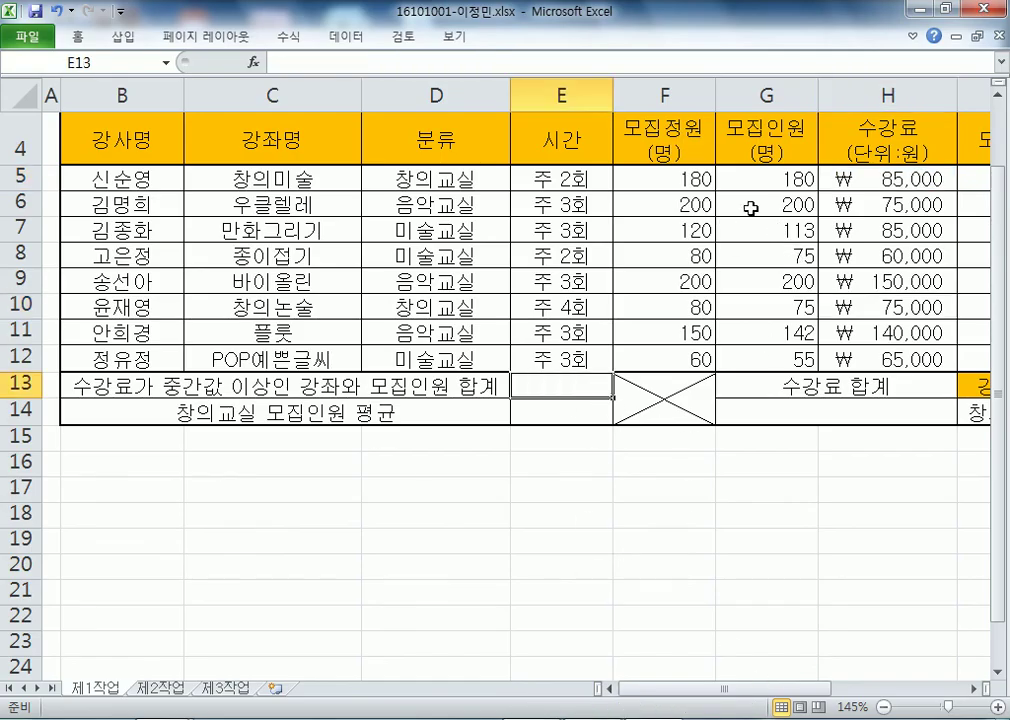
drag(760, 184, 766, 359)
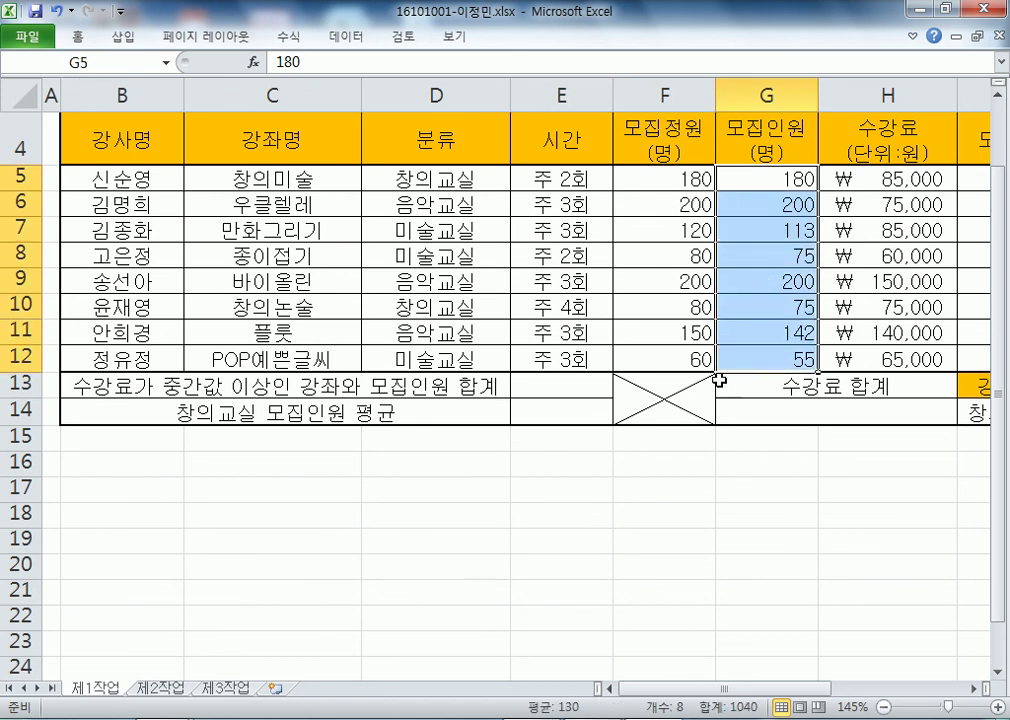
click(532, 385)
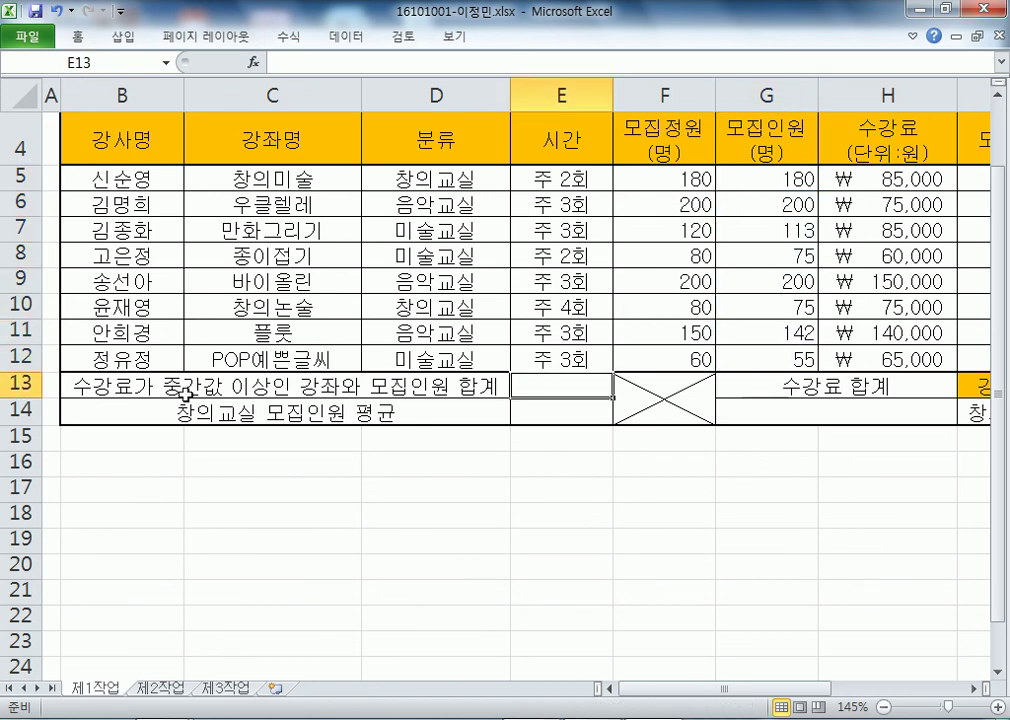
drag(881, 180, 881, 358)
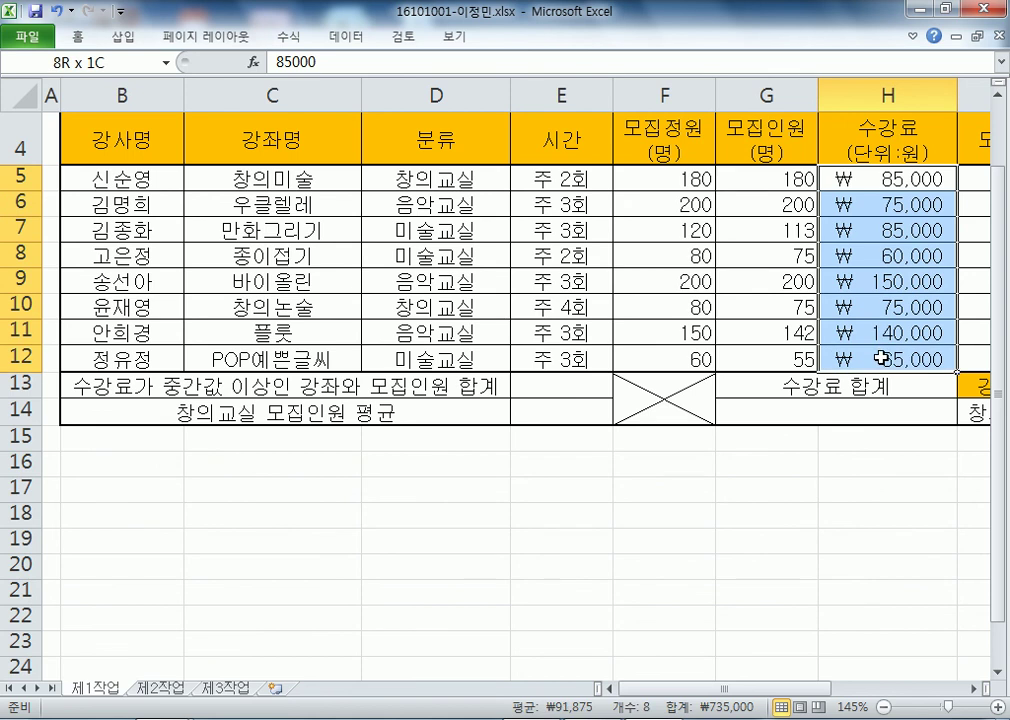
click(589, 388)
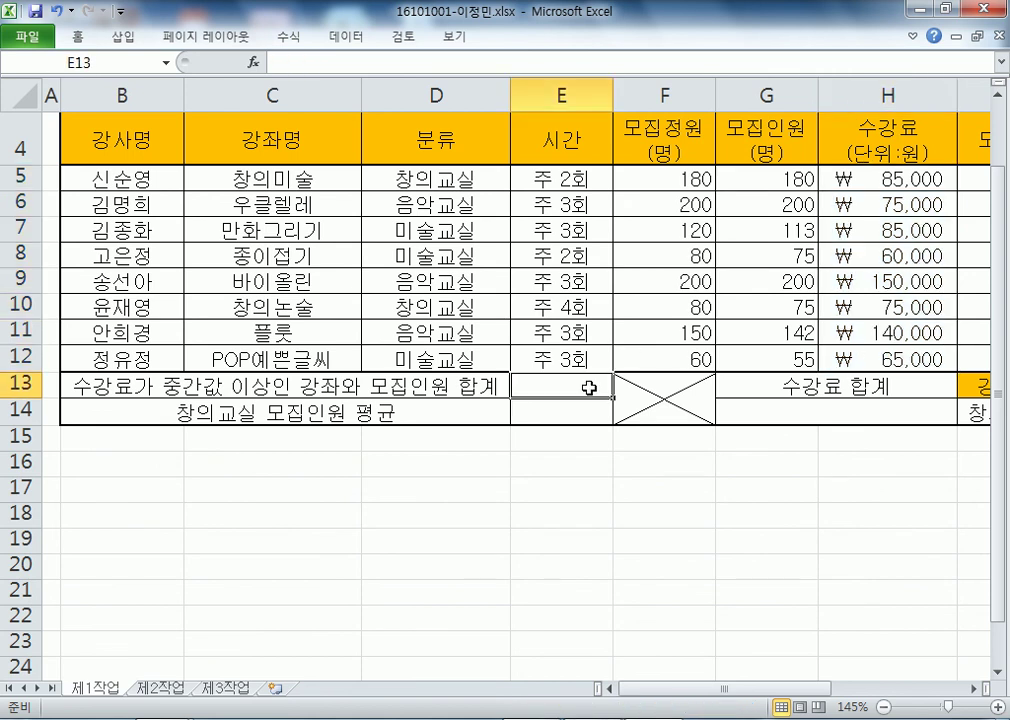
text(=SUMIF)
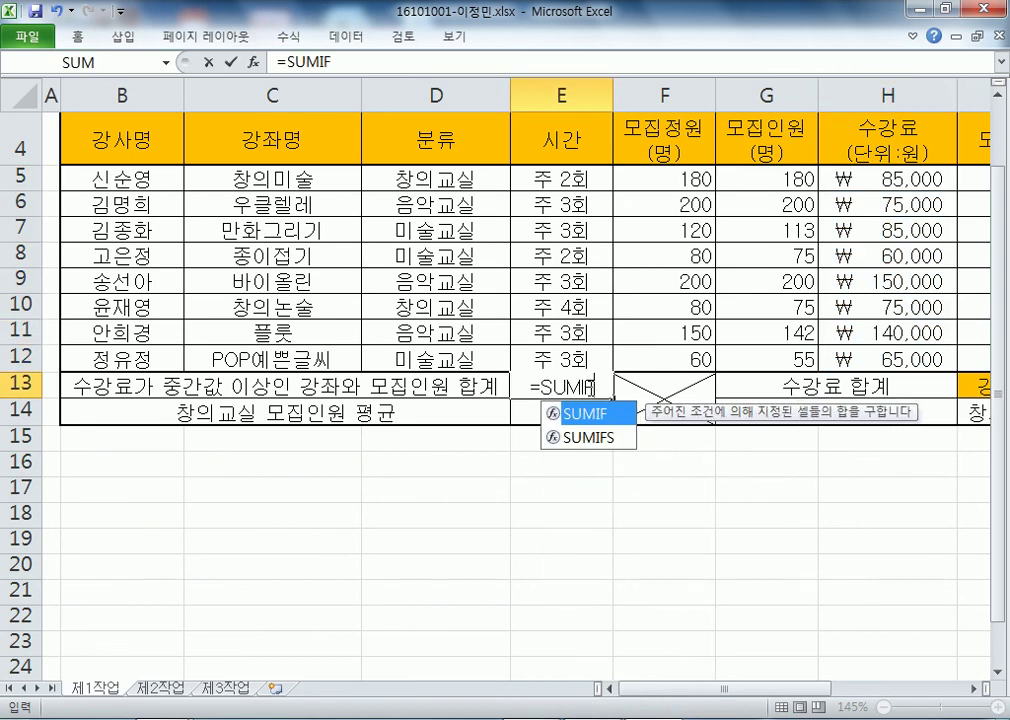
text(()
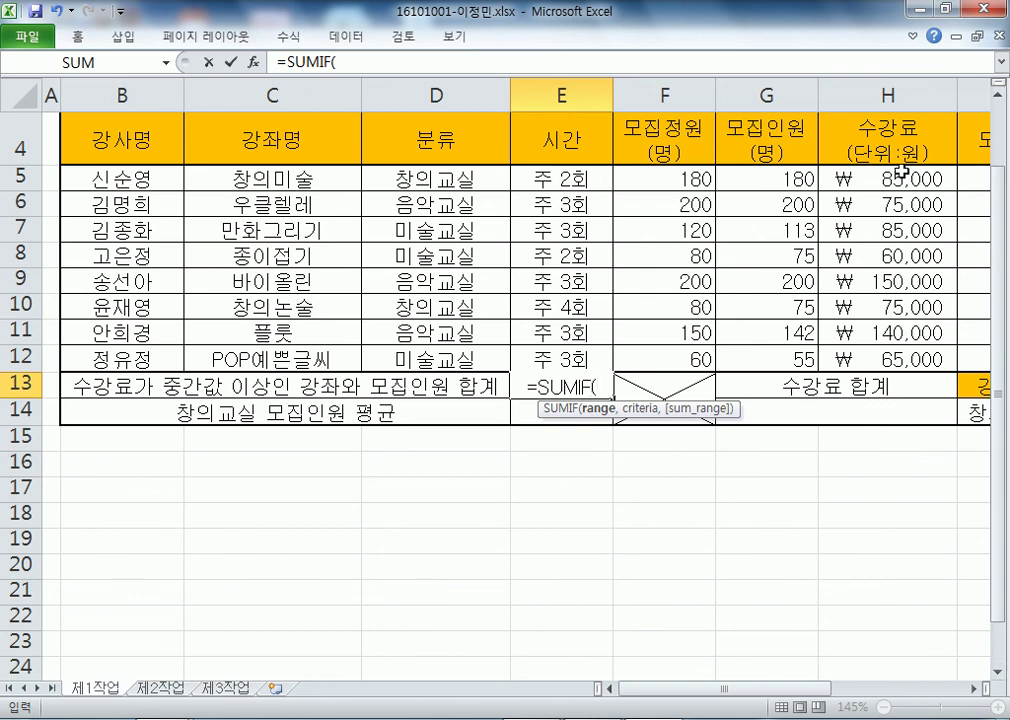
drag(910, 179, 893, 352)
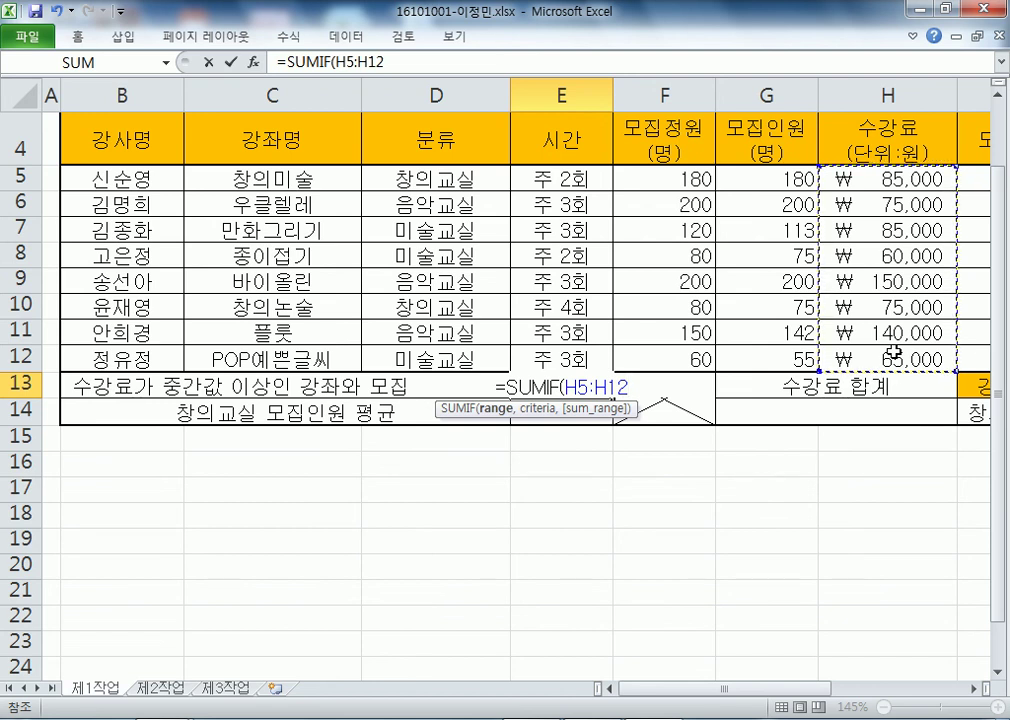
key(alt+Tab)
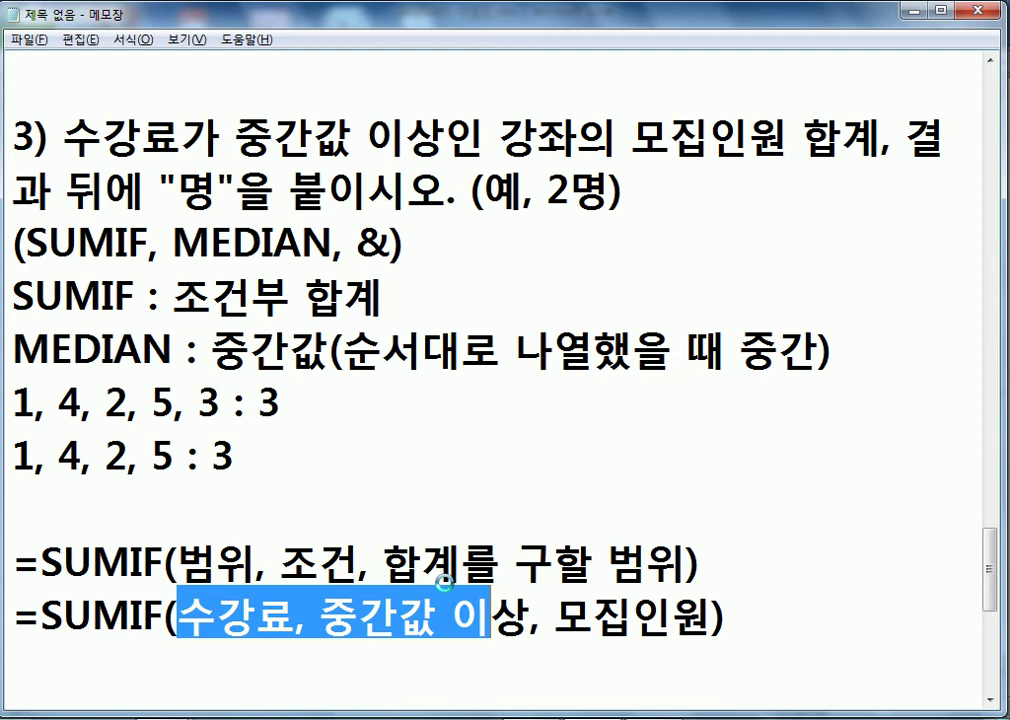
- Go back to Excel, where E13 still reads =SUMIF(H5:H12
key(alt+Tab)
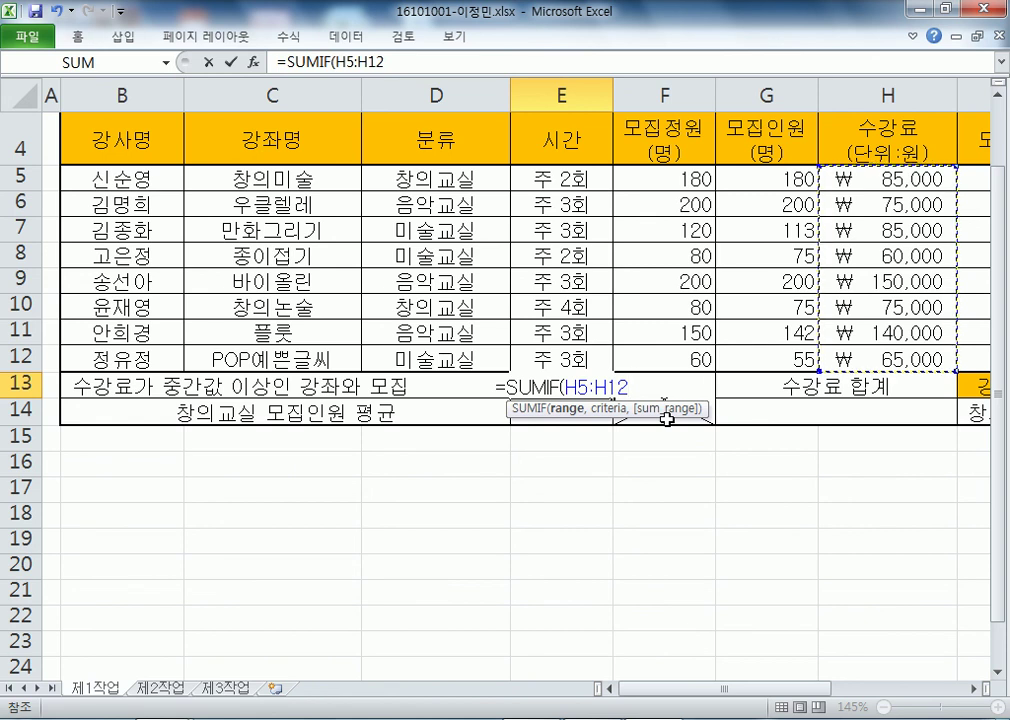
- Complete E13 as =SUMIF(H5:H12, 조건, G5:G12), using G5:G12 as the sum range
text(,)
text( 족)
key(BackSpace)
key(BackSpace)
key(BackSpace)
text(조건,)
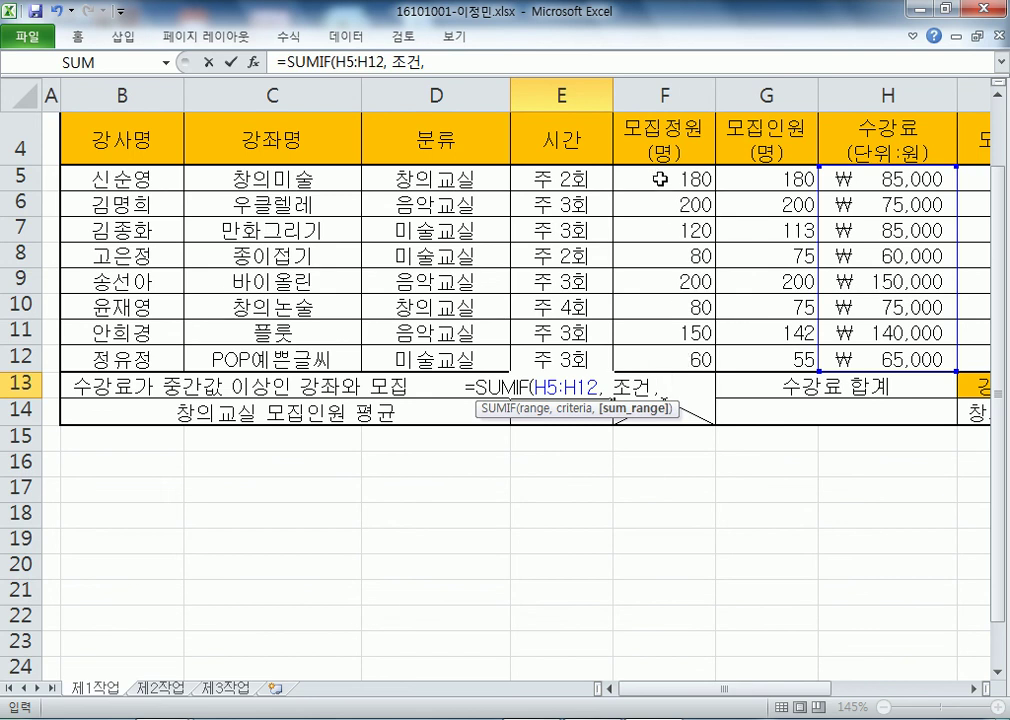
key(alt+Tab)
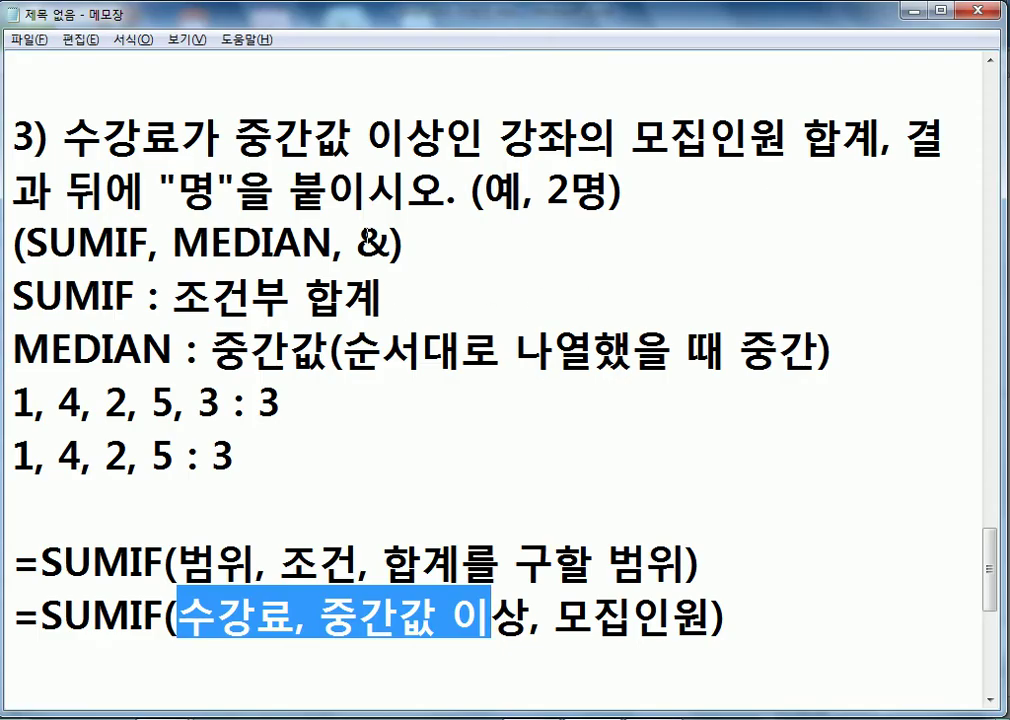
key(alt+Tab)
drag(757, 189, 778, 357)
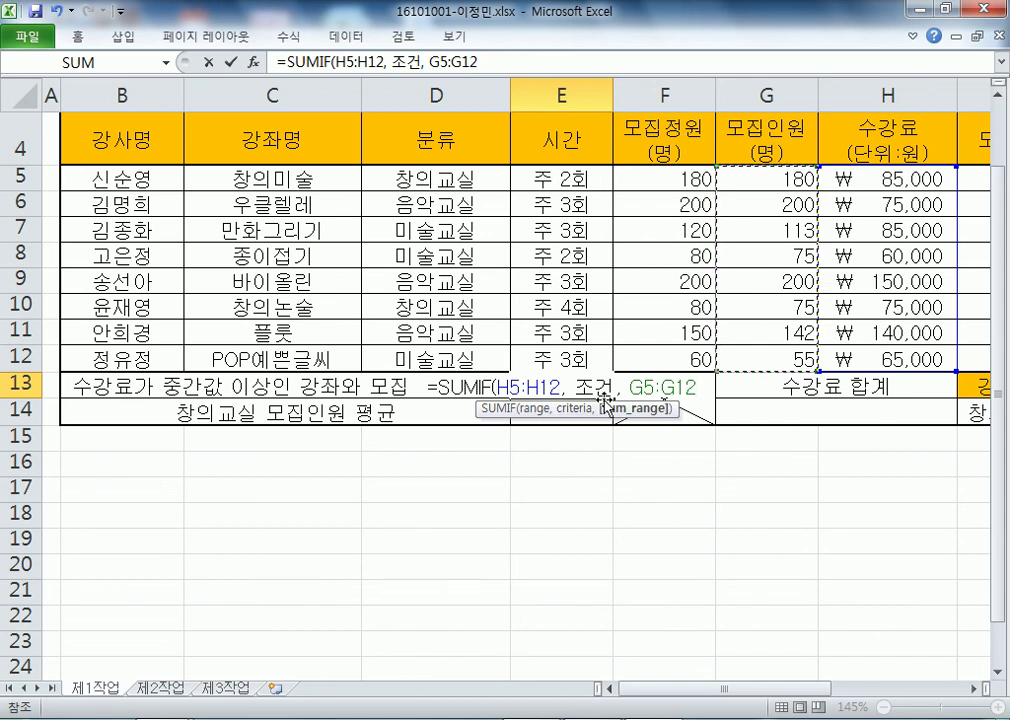
key(Return)
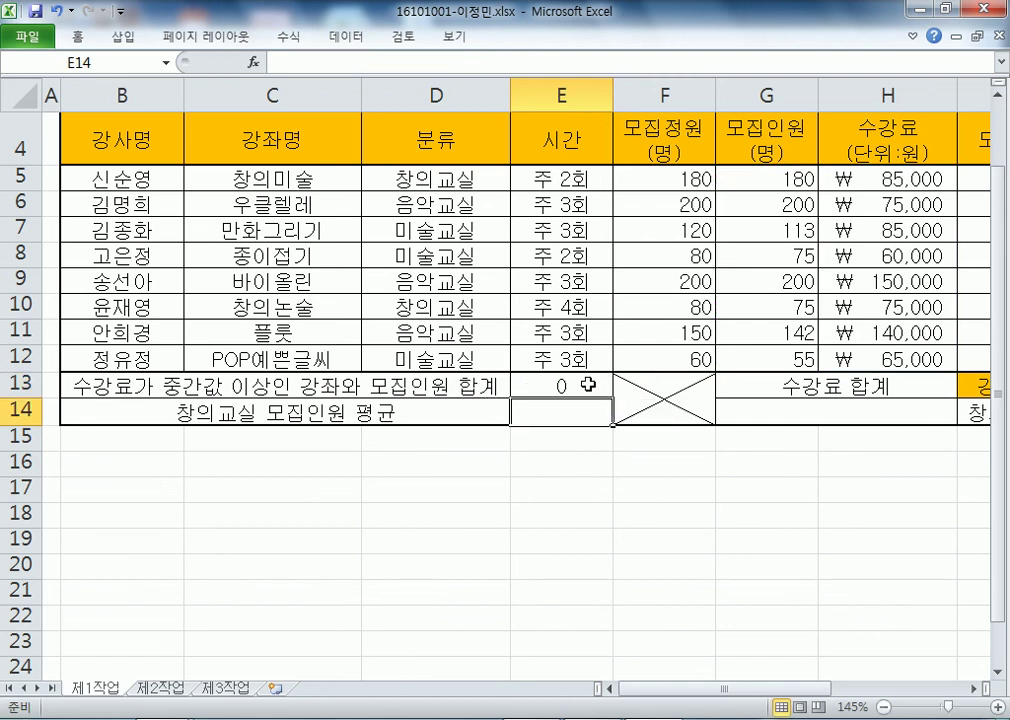
- Reopen E13's formula to inspect its 0 result, leaving it unchanged
key(Up)
key(F2)
key(Escape)
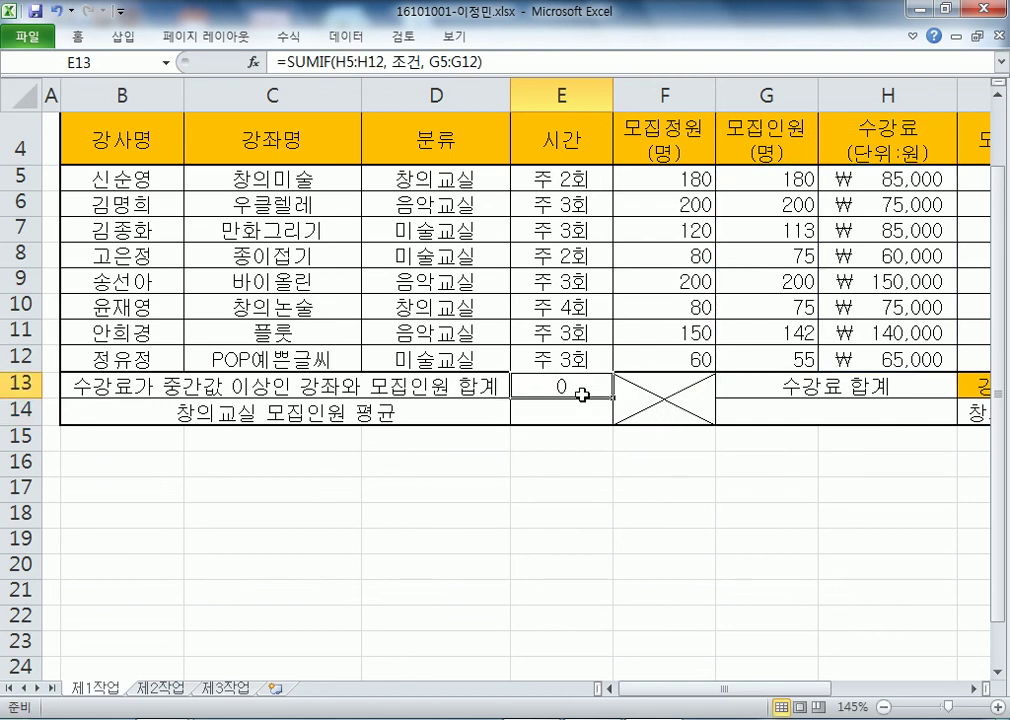
key(alt+Tab)
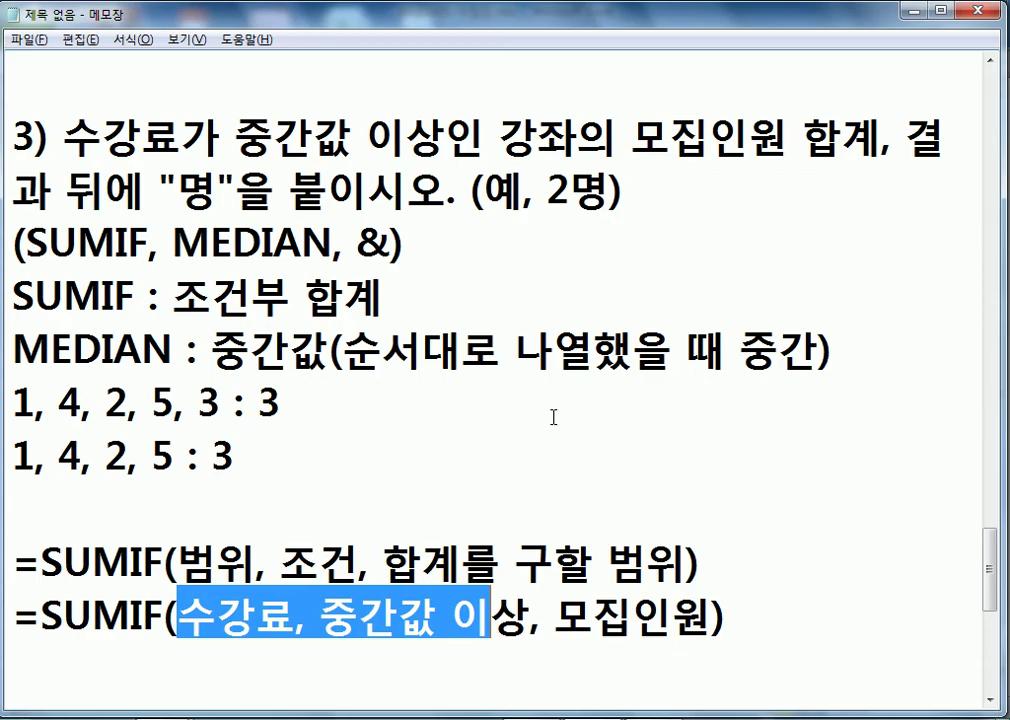
- Start a new Notepad line reading =SUMIF(H5:H12, 조건, under the SUMIF examples
scroll(423, 480, down, 3)
scroll(184, 343, up, 1)
click(140, 340)
key(Return)
click(63, 326)
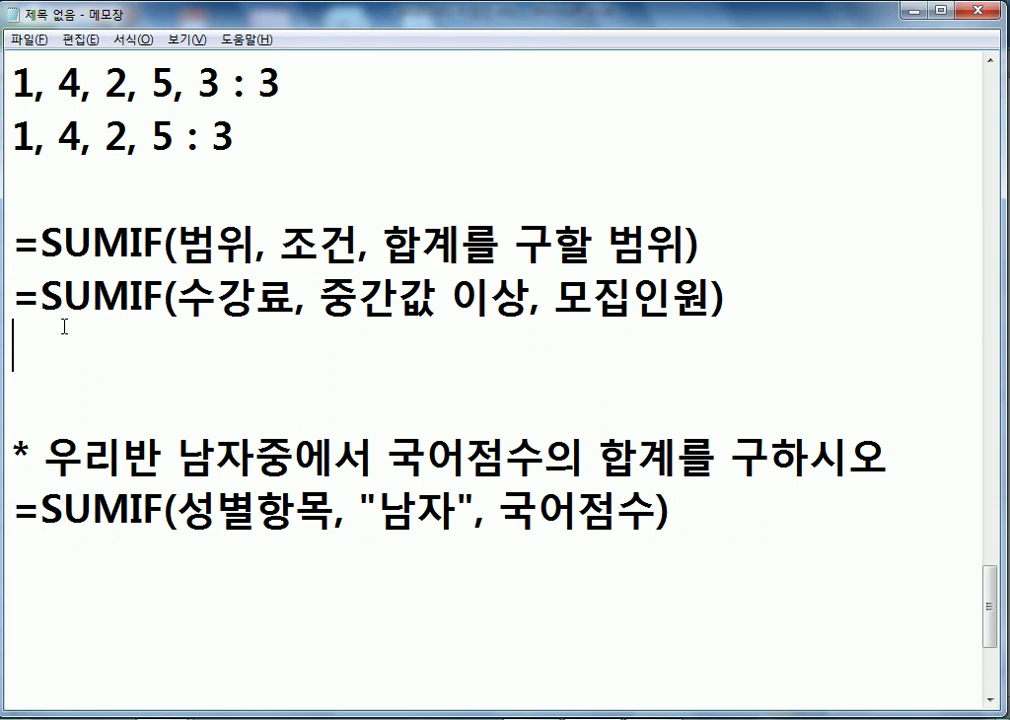
text(=SUMIF()
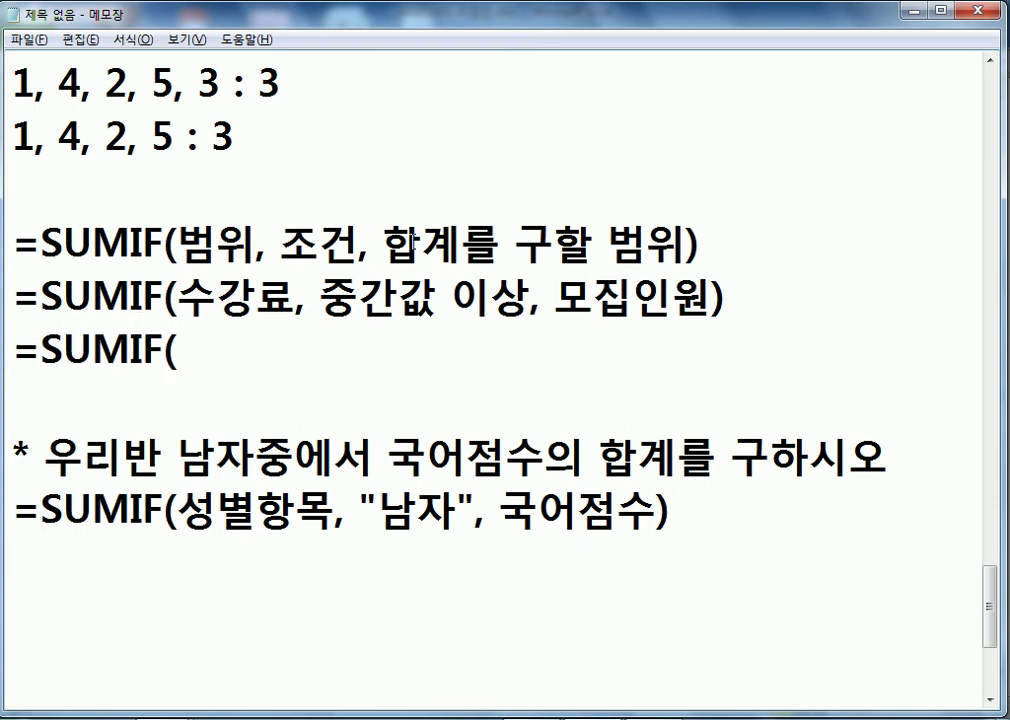
key(alt+Tab)
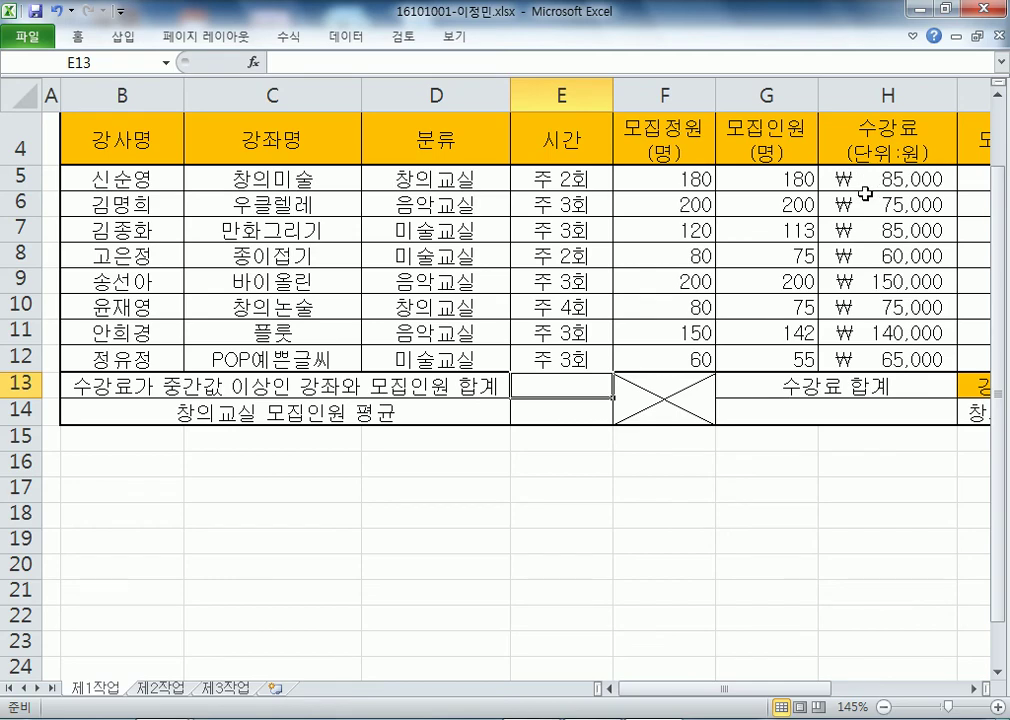
key(alt+Tab)
text(H5)
text(:H`1)
key(BackSpace)
key(BackSpace)
text(12, 조건,)
- Continue the line with the G5 sum-range argument, fixing mistyped characters
key(alt+Tab)
key(alt+Tab)
text(ㅎ5:")
key(BackSpace)
key(BackSpace)
key(BackSpace)
key(BackSpace)
text(G:)
key(BackSpace)
text(5"G12))
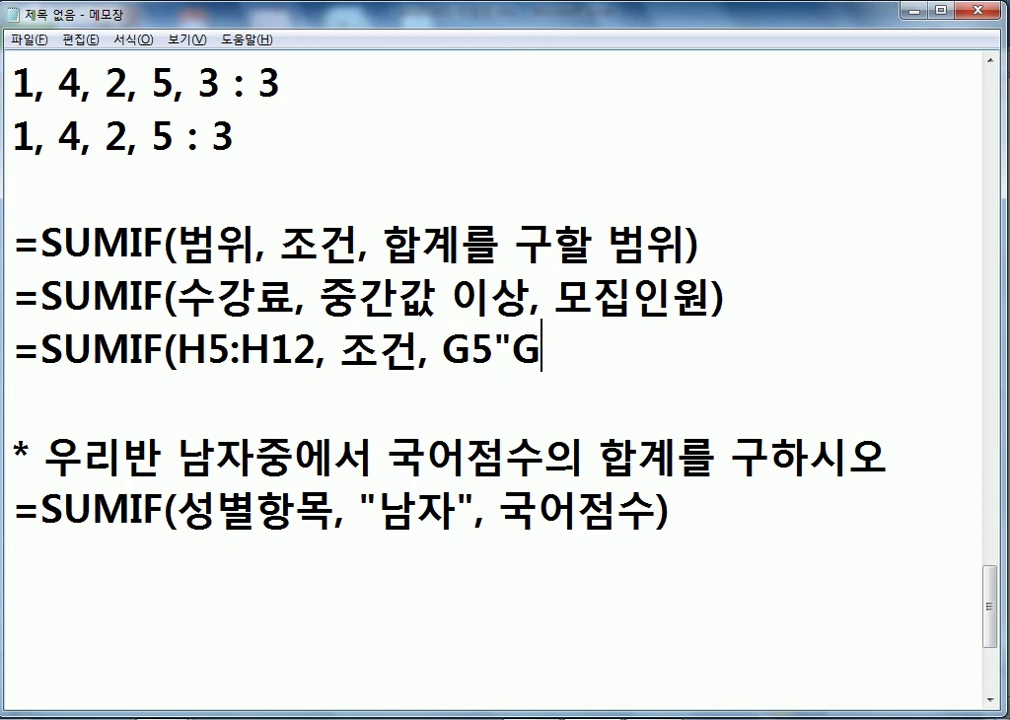
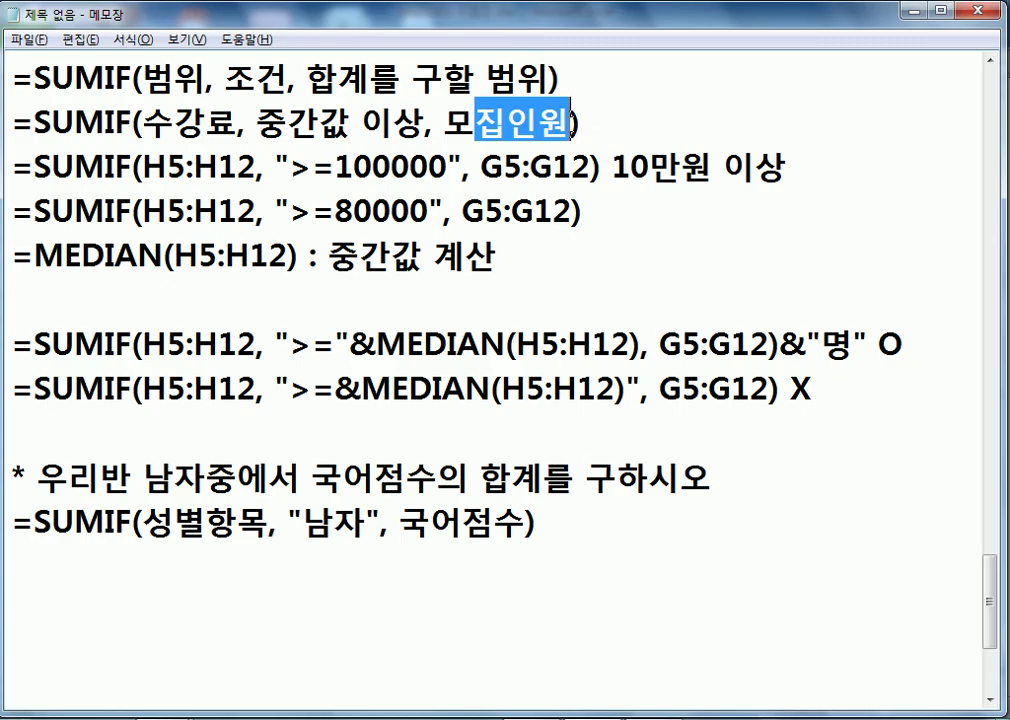
- Confirm =MEDIAN(H5:H12) in E13 so it shows the median fee ₩80,000
key(ctrl+Return)
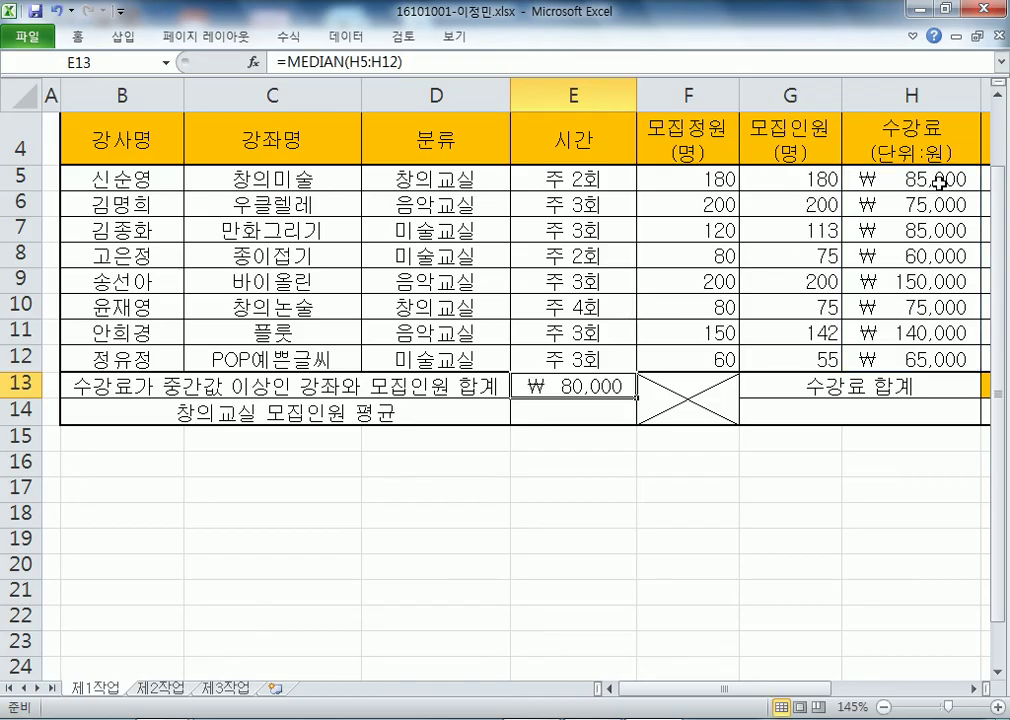
click(871, 176)
click(768, 170)
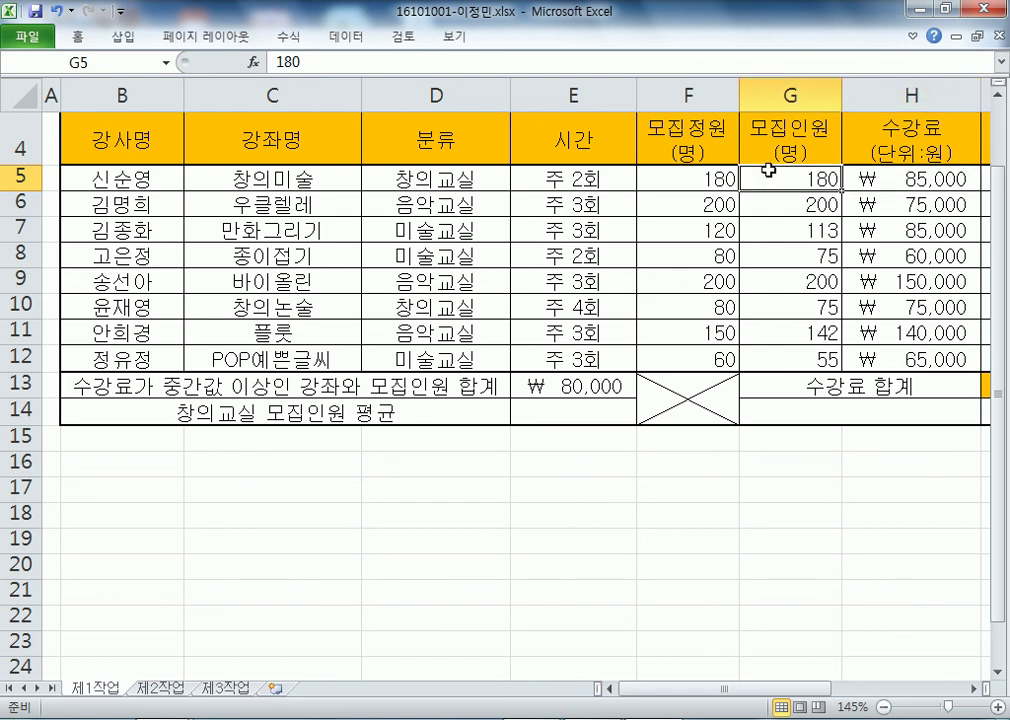
click(796, 230)
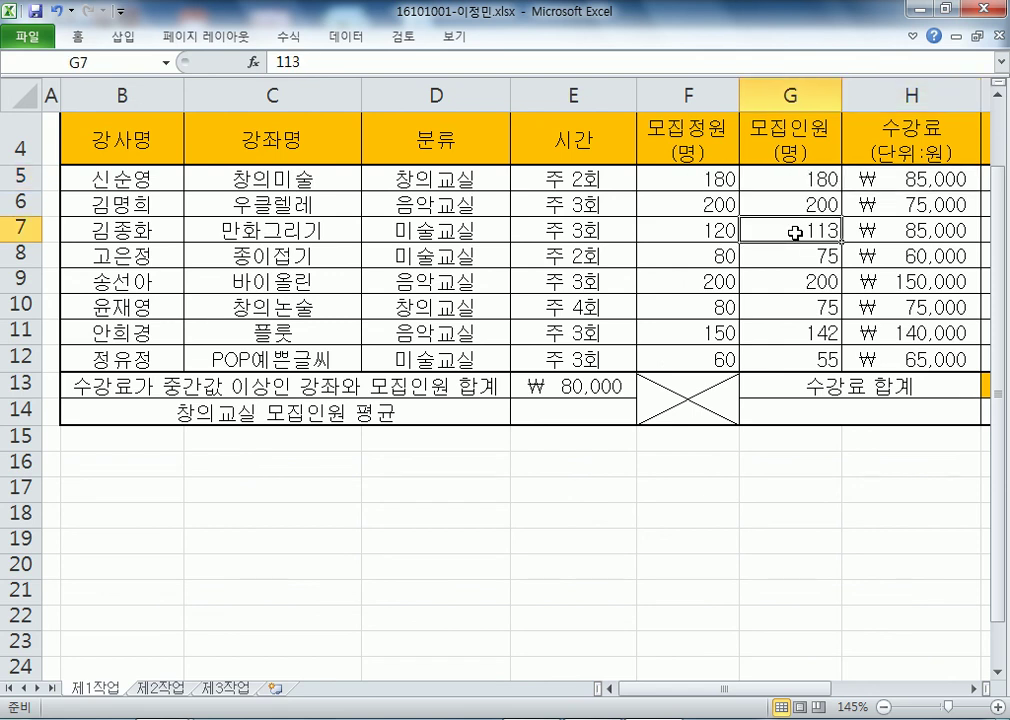
click(810, 280)
click(815, 331)
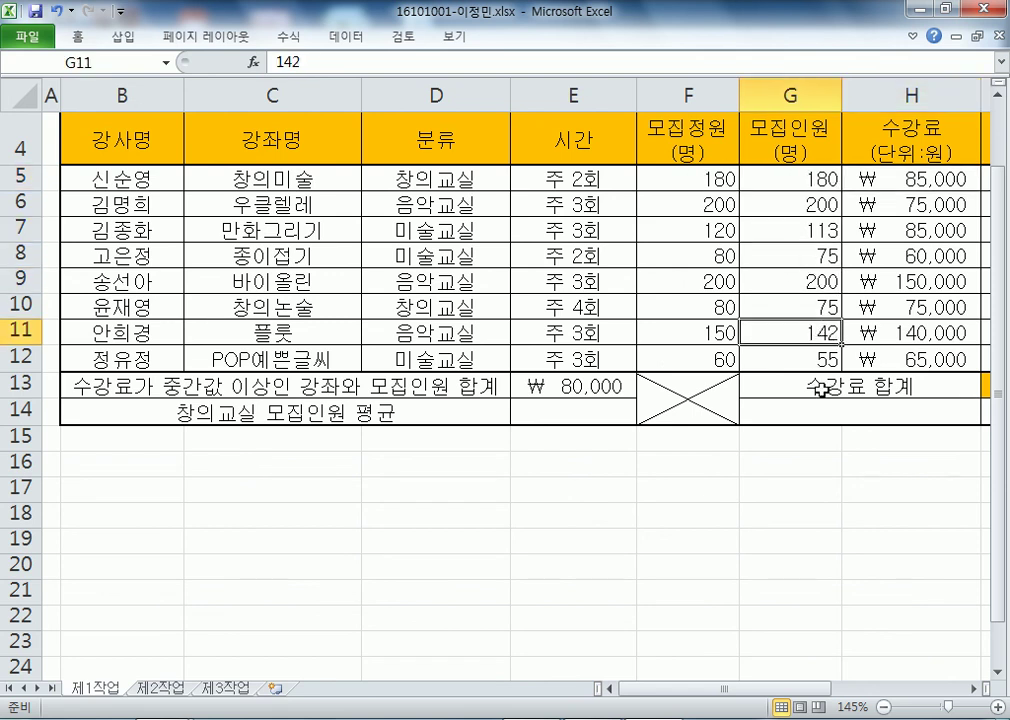
click(793, 182)
ctrl+click(785, 230)
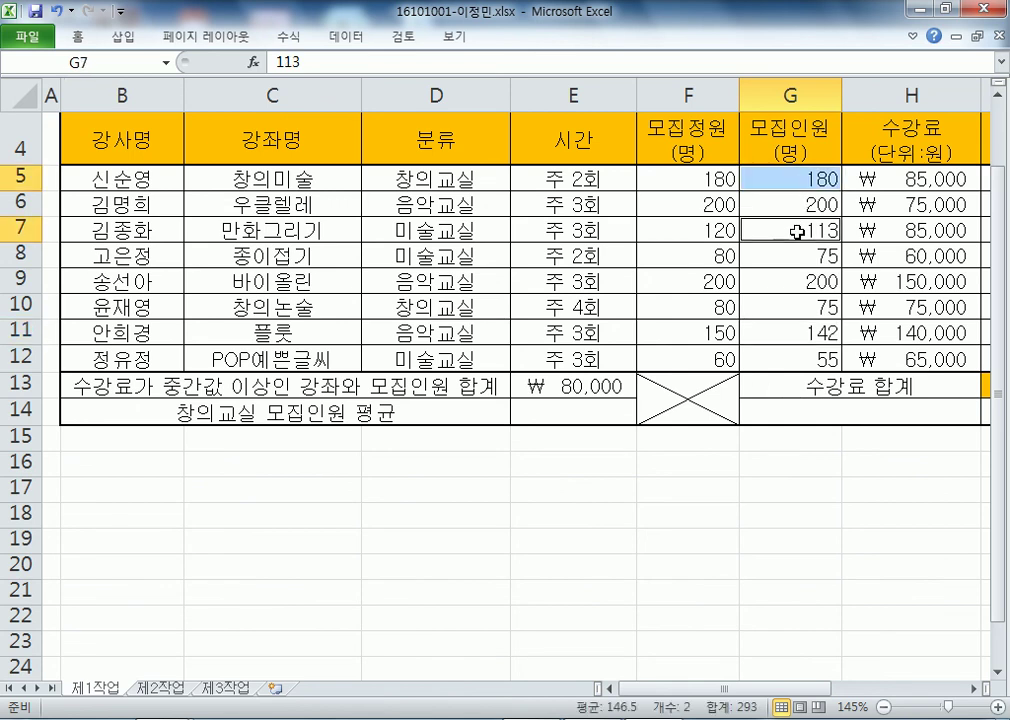
ctrl+click(800, 280)
ctrl+click(760, 331)
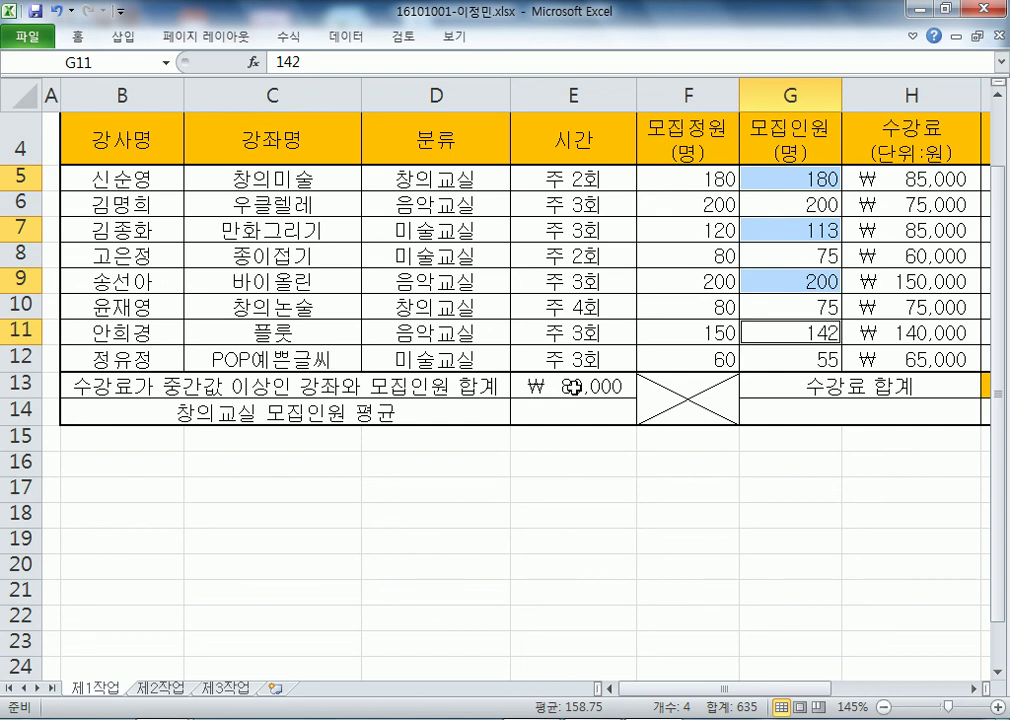
key(alt+Tab)
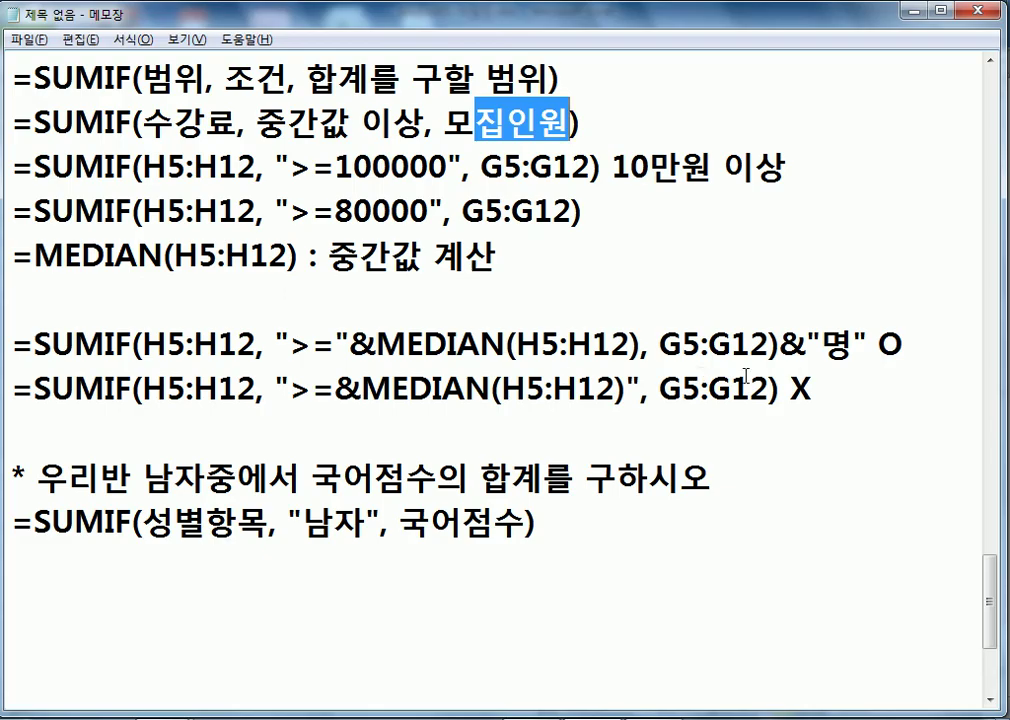
key(alt+Tab)
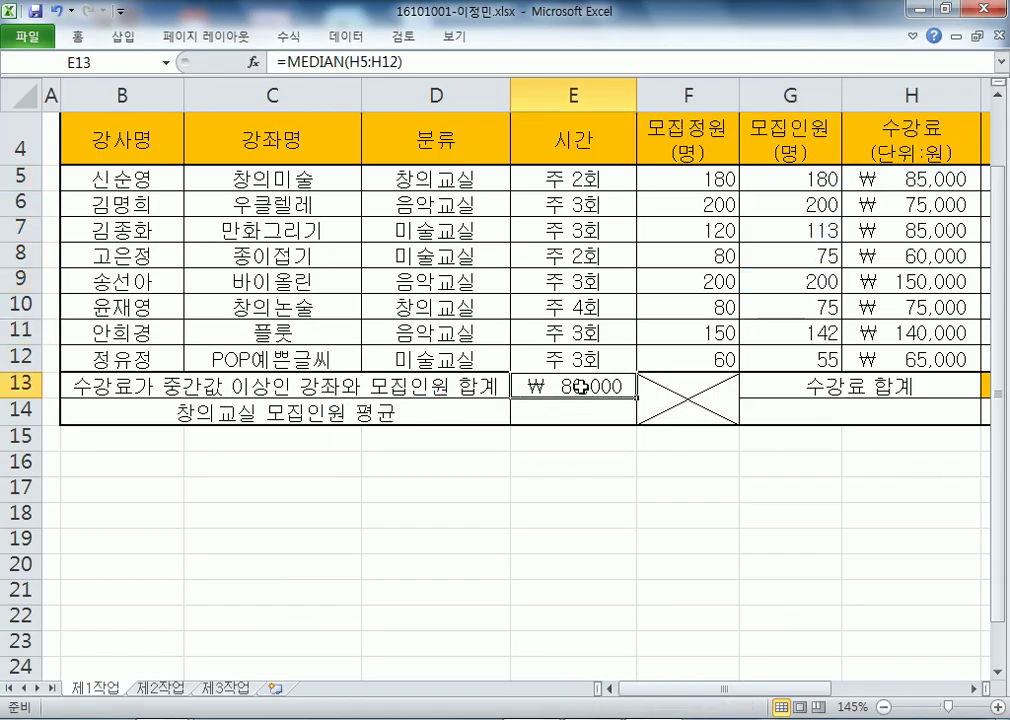
- Start E13's formula as =SUMIF(H5:H12,">=", discarding a stray entry left in E12
text(=SUM)
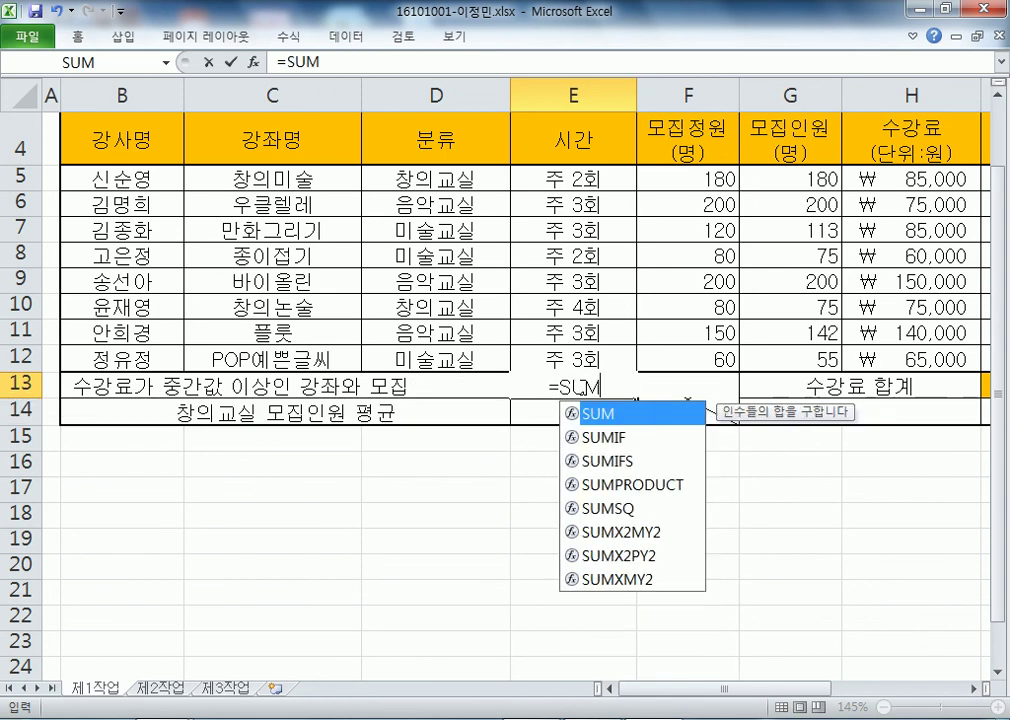
text(IF()
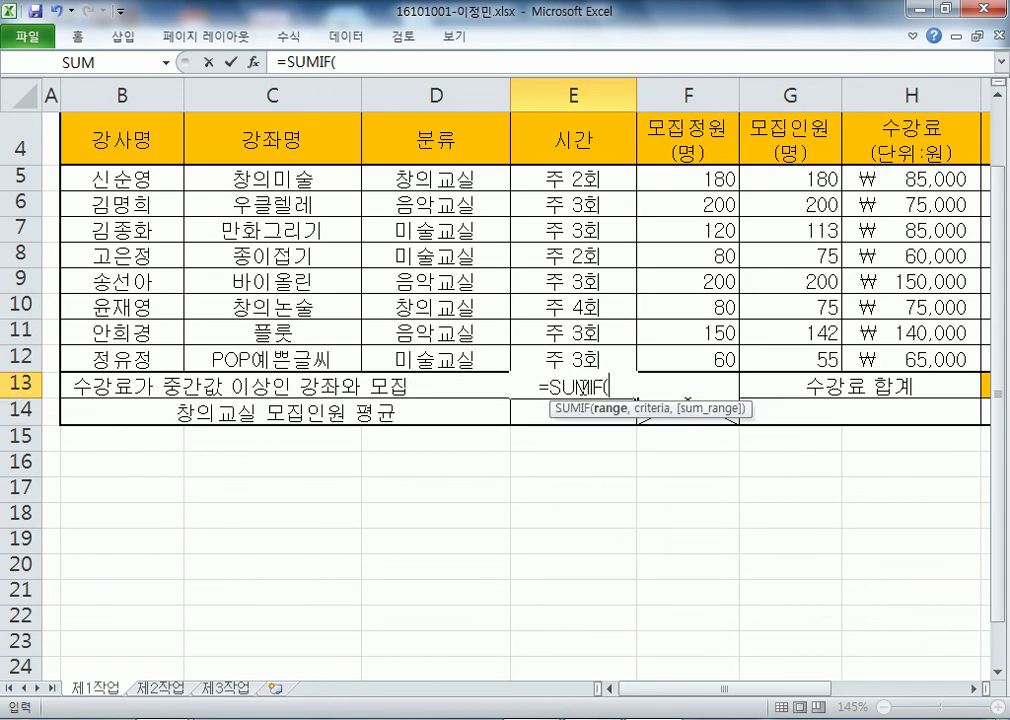
drag(883, 180, 906, 356)
text(,)
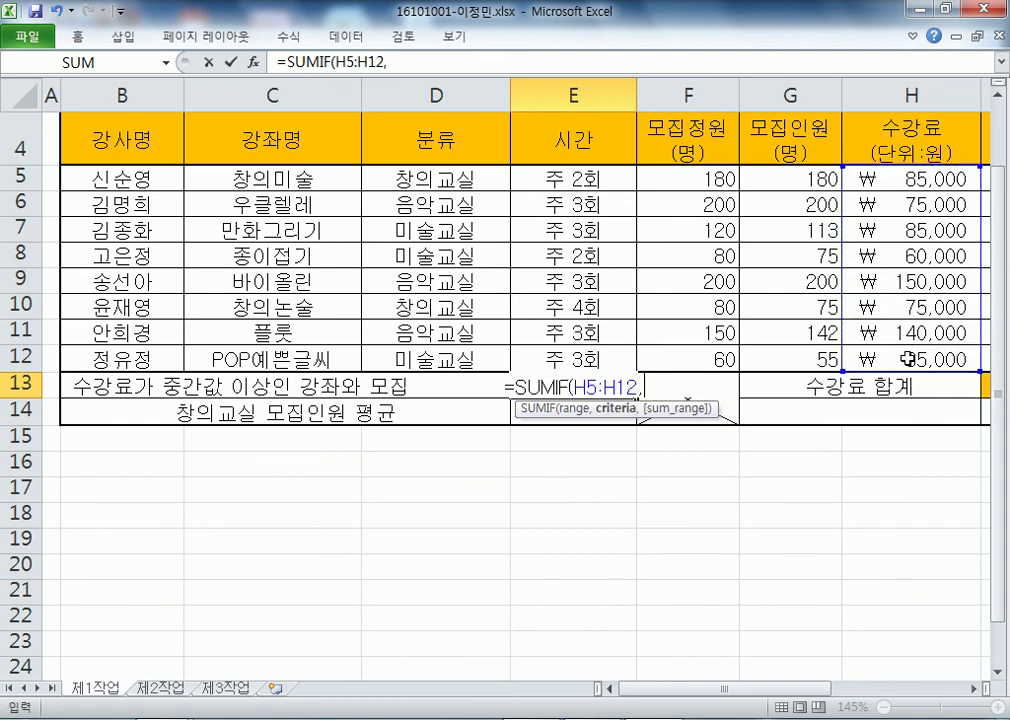
text(">=)
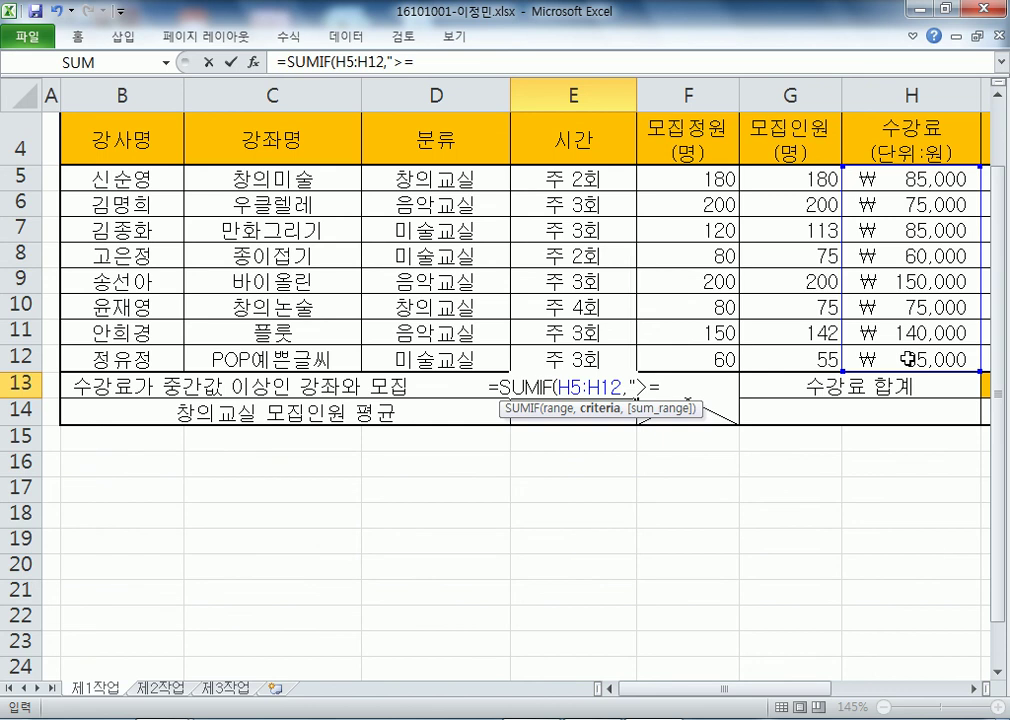
key(shift+Return)
text(&)
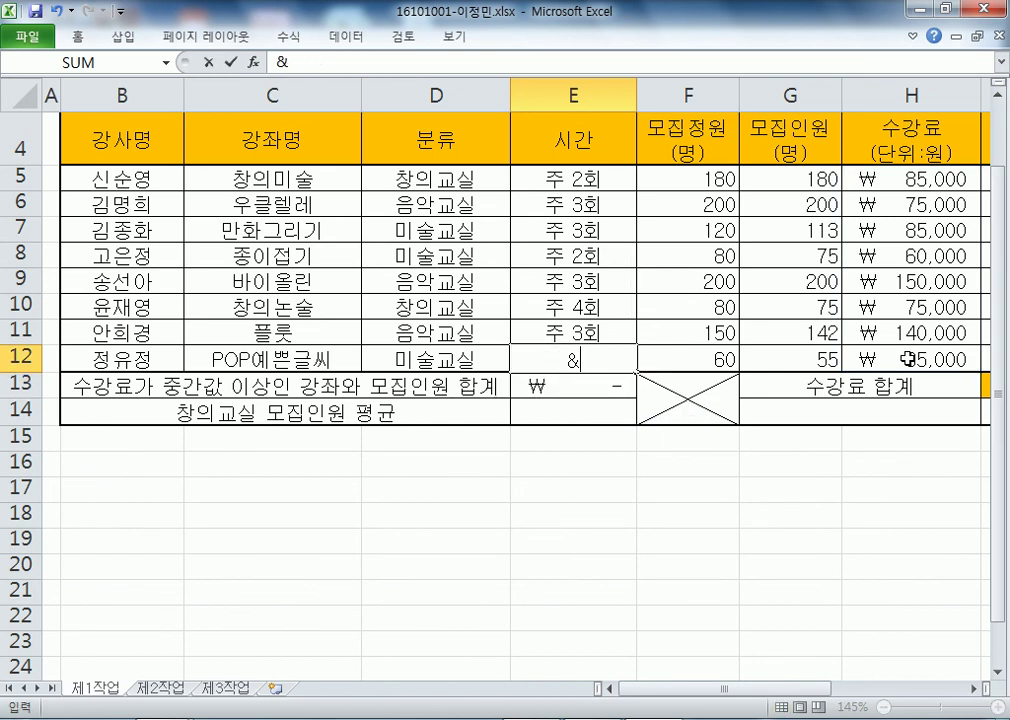
key(Escape)
key(Down)
- Extend E13's formula with &MEDAIN(H5:H12), the G5:G12 sum range and &"명"
key(F2)
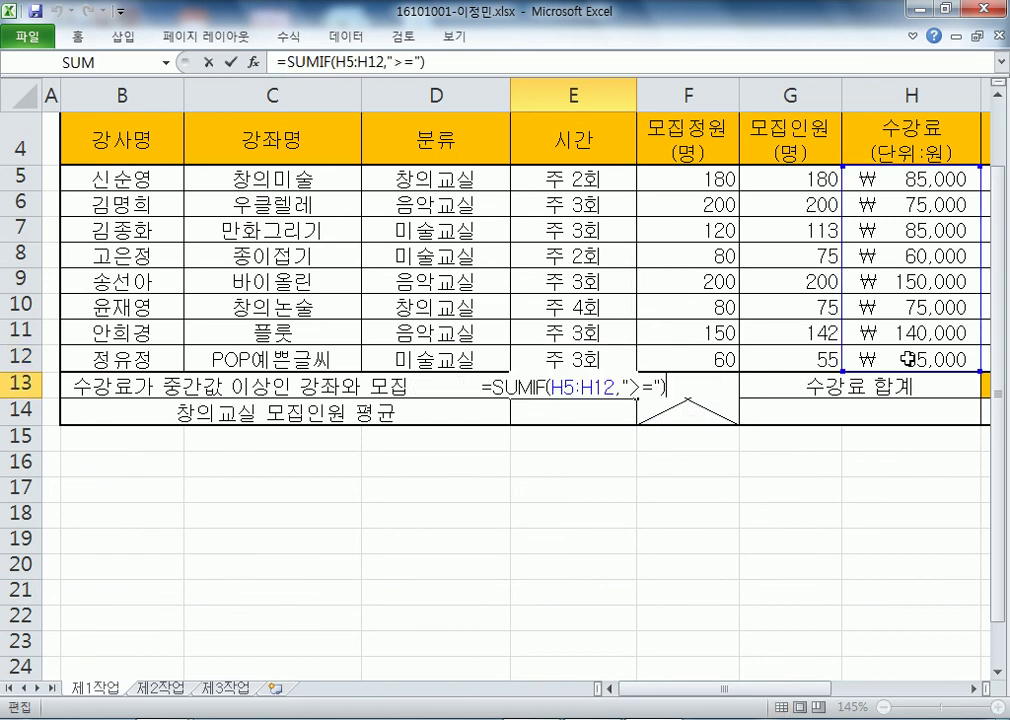
key(Left)
key(Left)
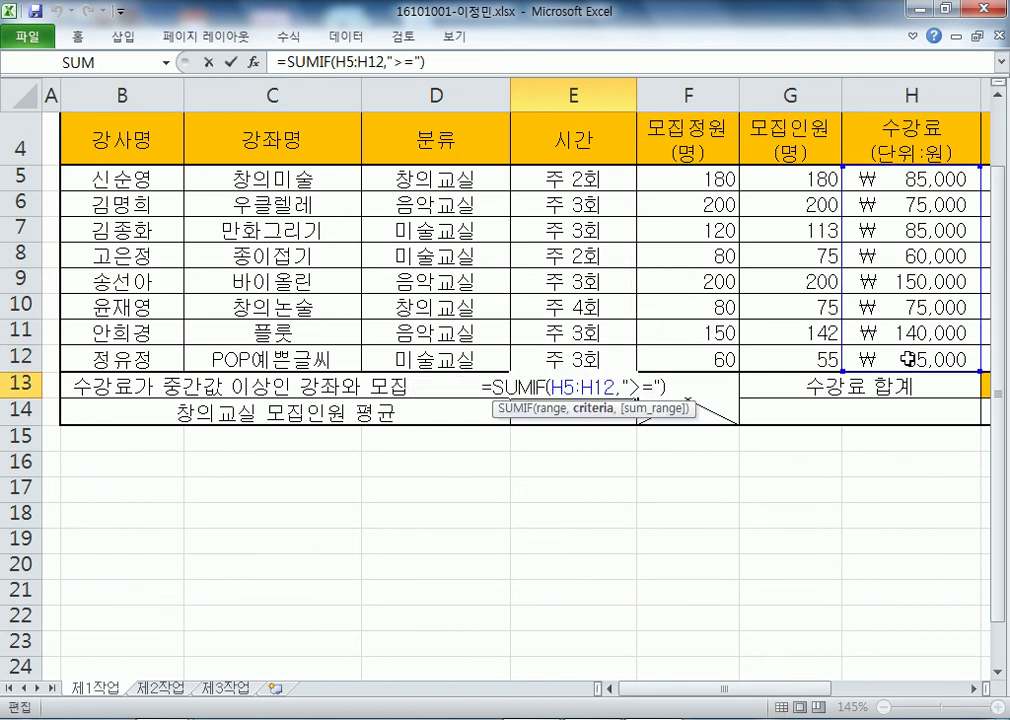
text(&MEDAIN()
drag(845, 181, 897, 350)
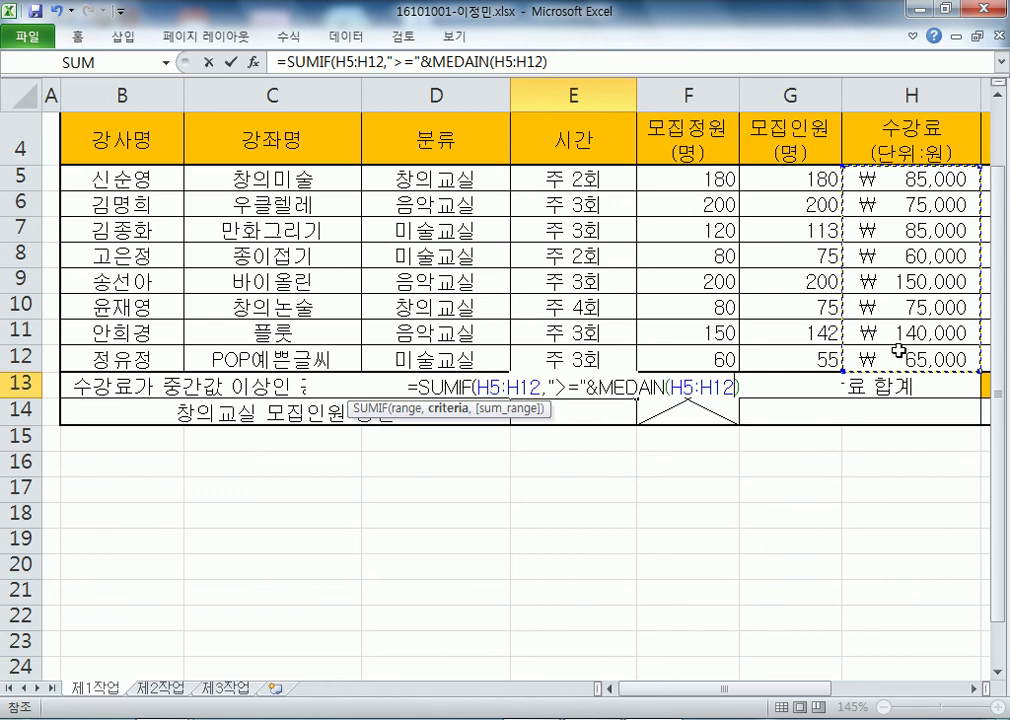
text(),)
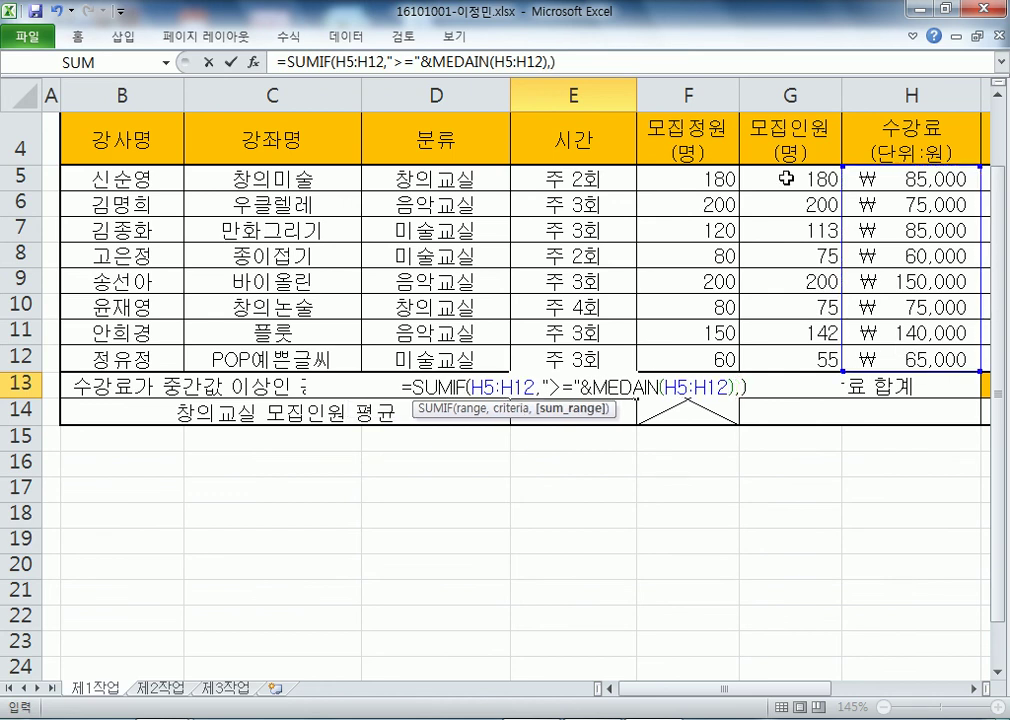
drag(757, 179, 790, 348)
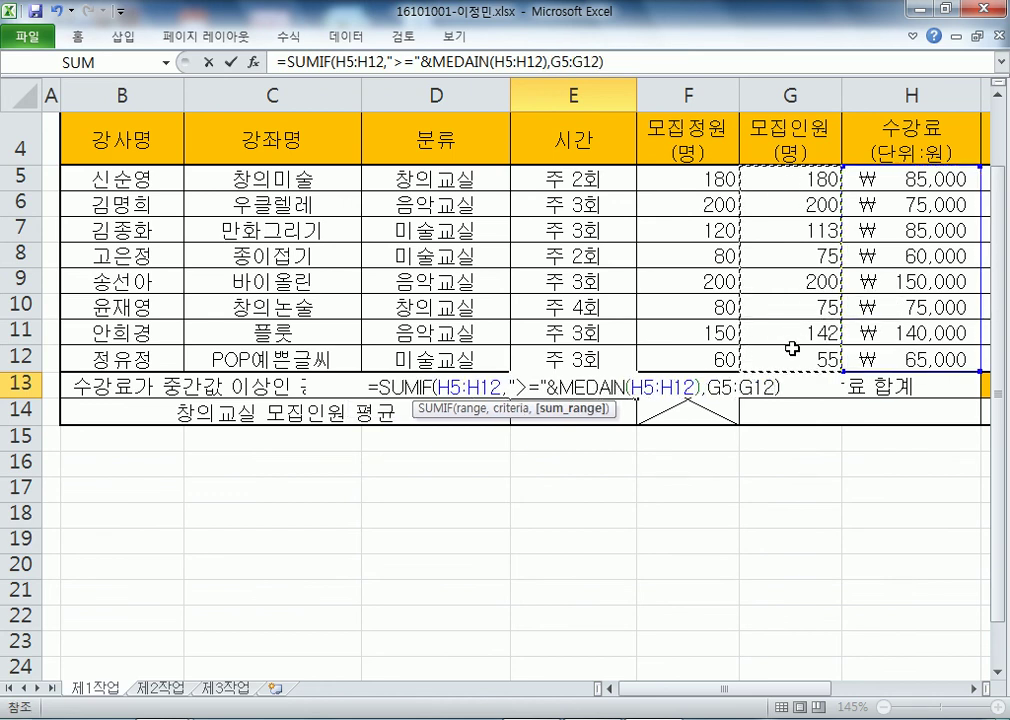
key(F2)
text(&"명")
key(ctrl+Return)
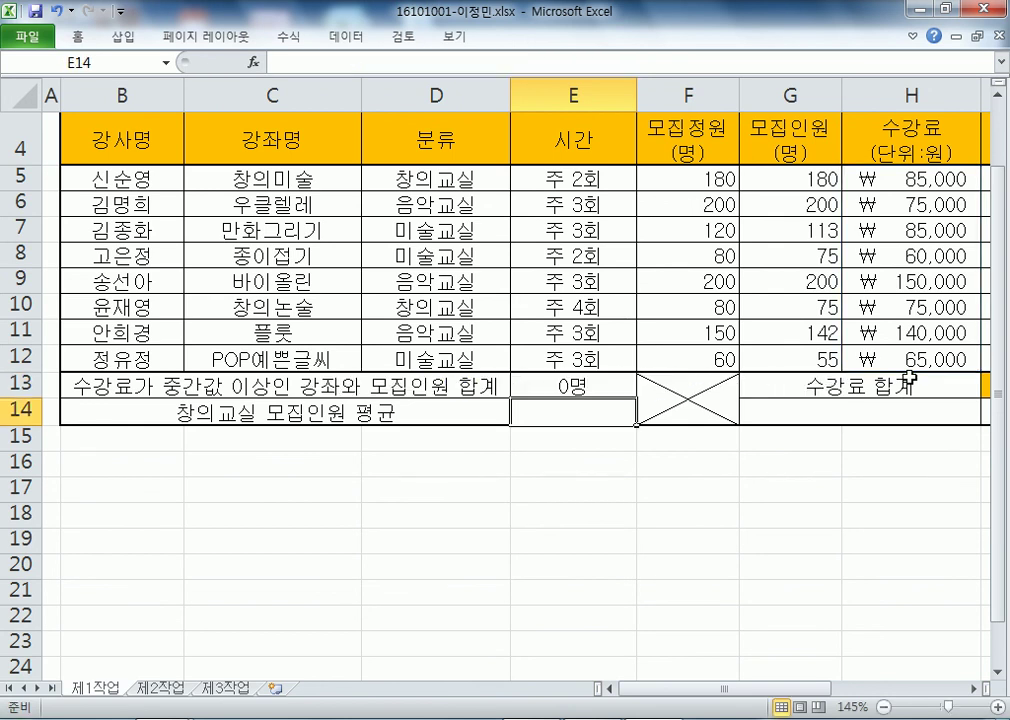
- Correct the MEDAIN typo to MEDIAN so E13 returns 635명
key(F2)
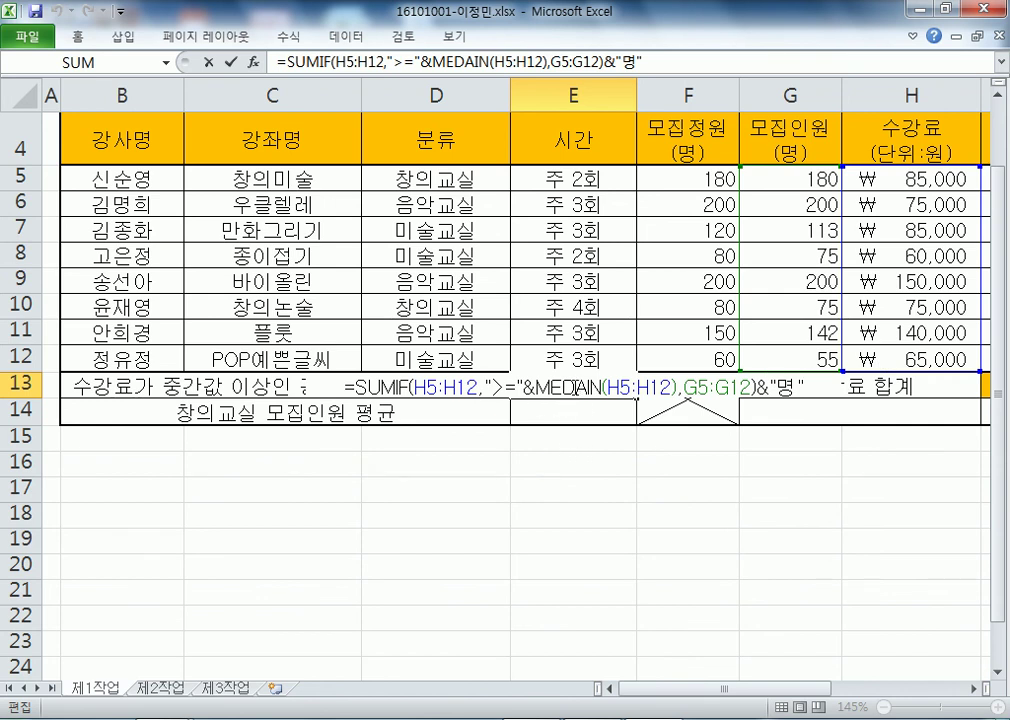
click(576, 387)
text(ㅁ)
key(BackSpace)
text(A)
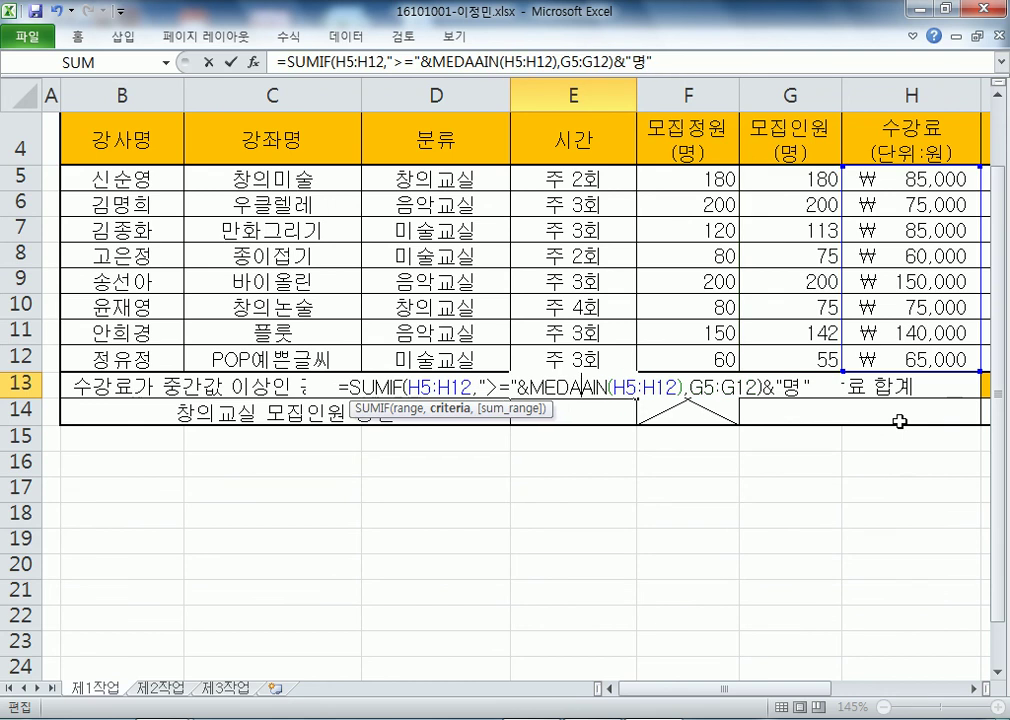
key(Left)
key(BackSpace)
key(Delete)
key(Delete)
text(IA)
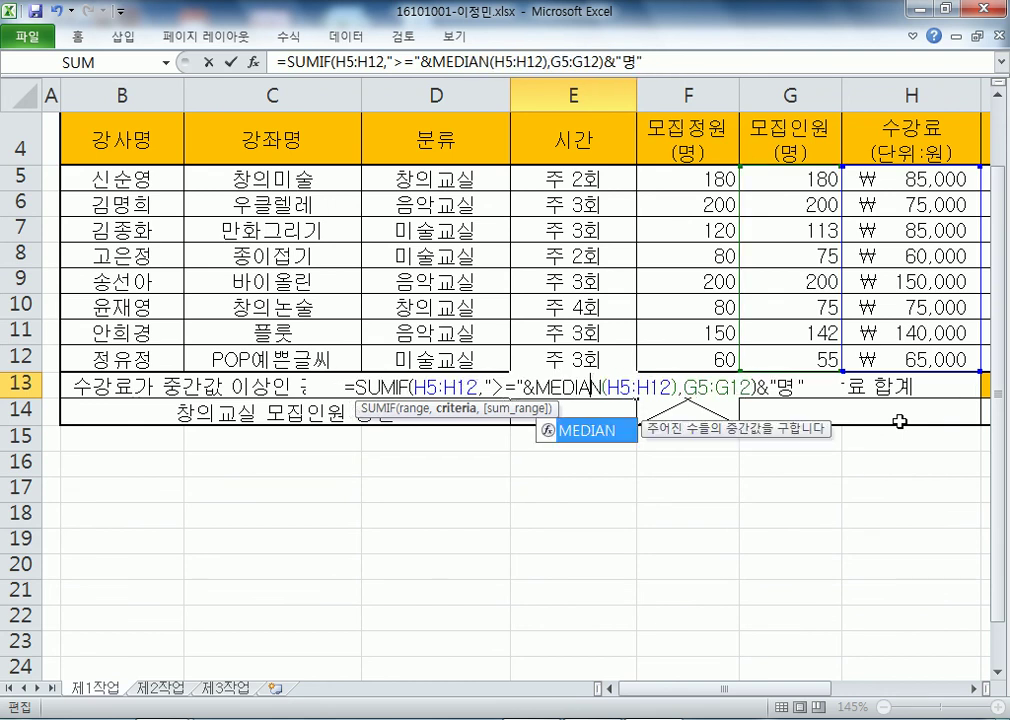
key(Return)
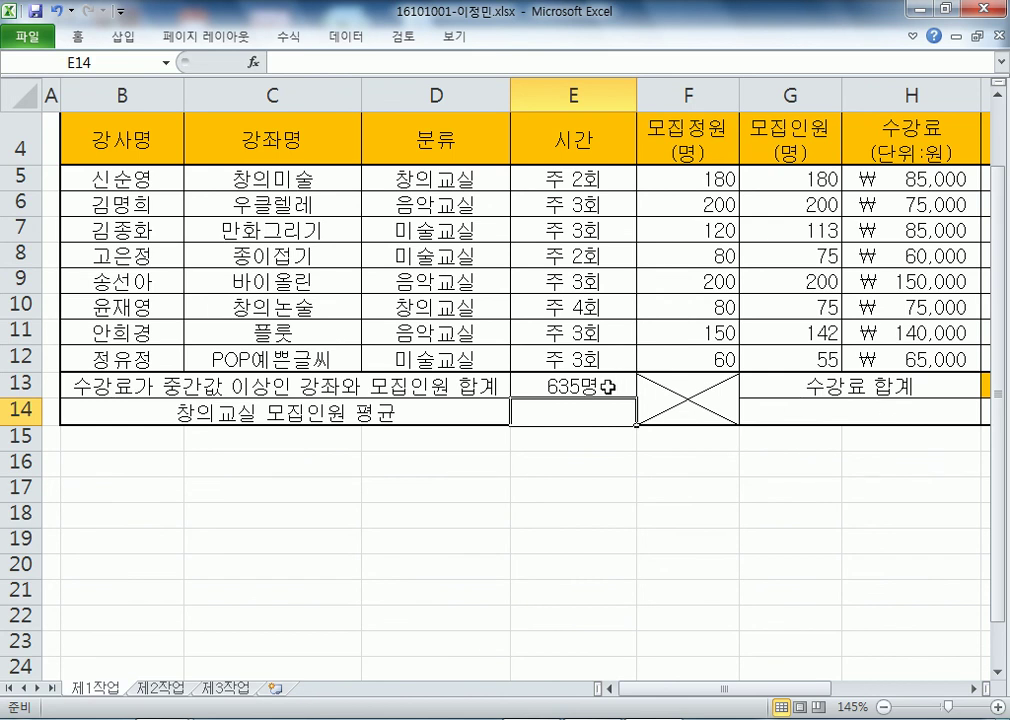
key(alt+Tab)
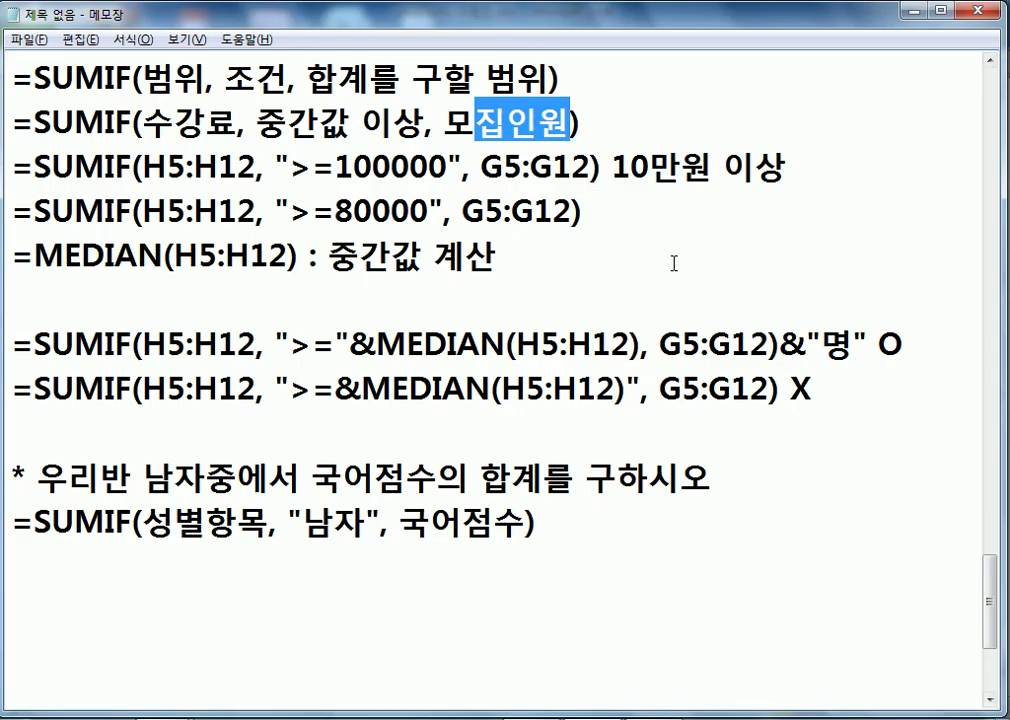
click(922, 334)
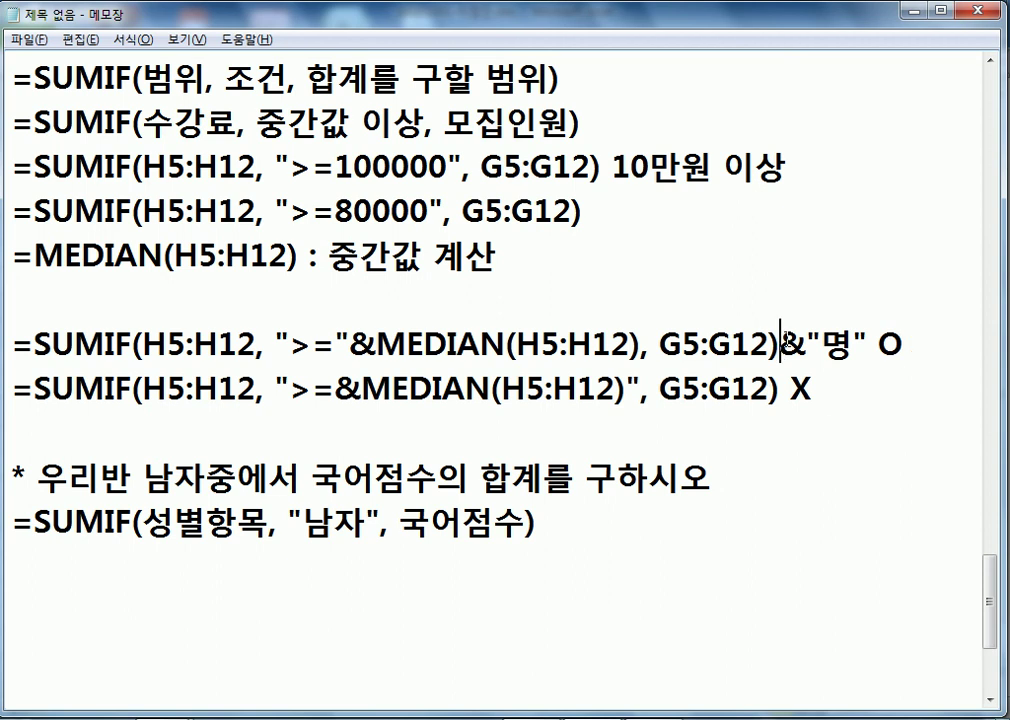
drag(779, 345, 872, 347)
key(ctrl+c)
click(782, 390)
key(ctrl+v)
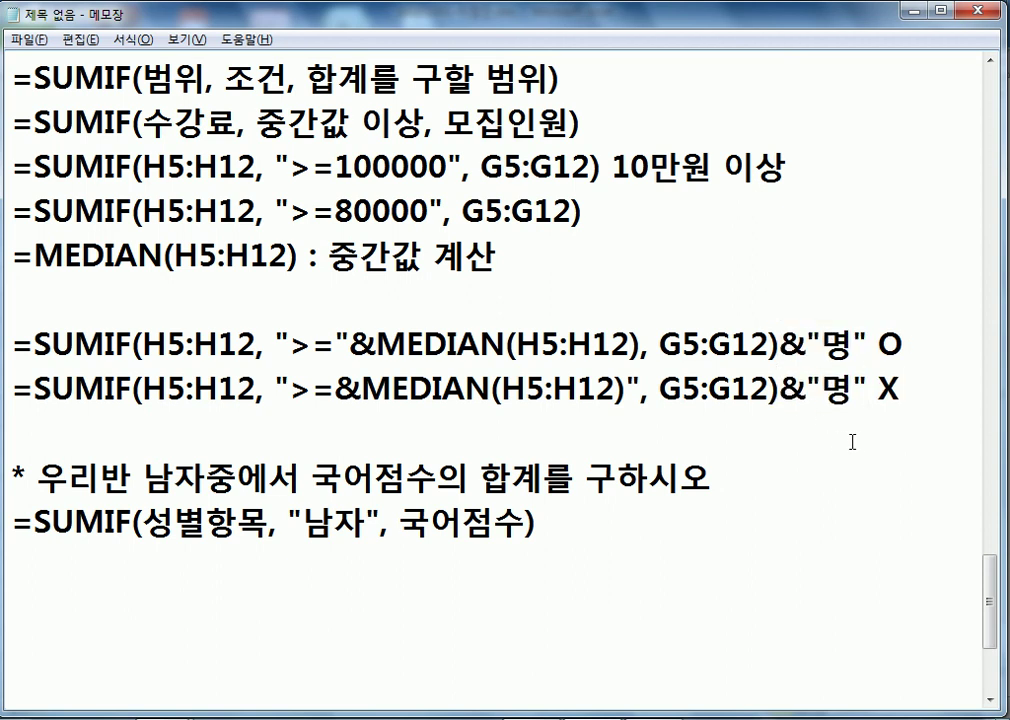
double_click(890, 344)
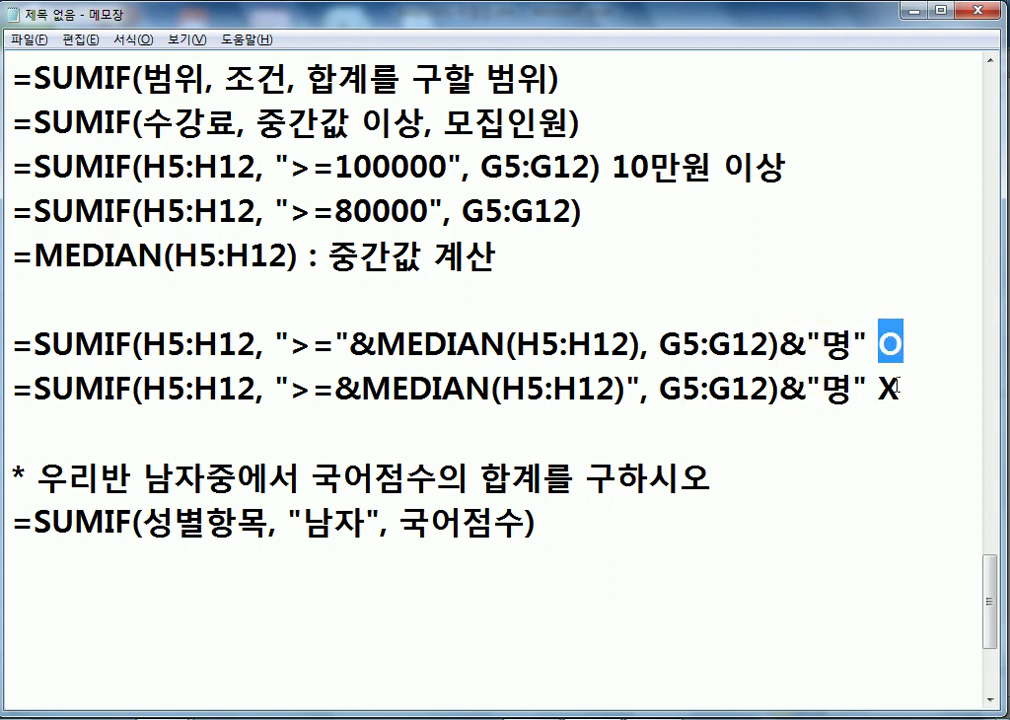
double_click(887, 390)
drag(350, 345, 276, 345)
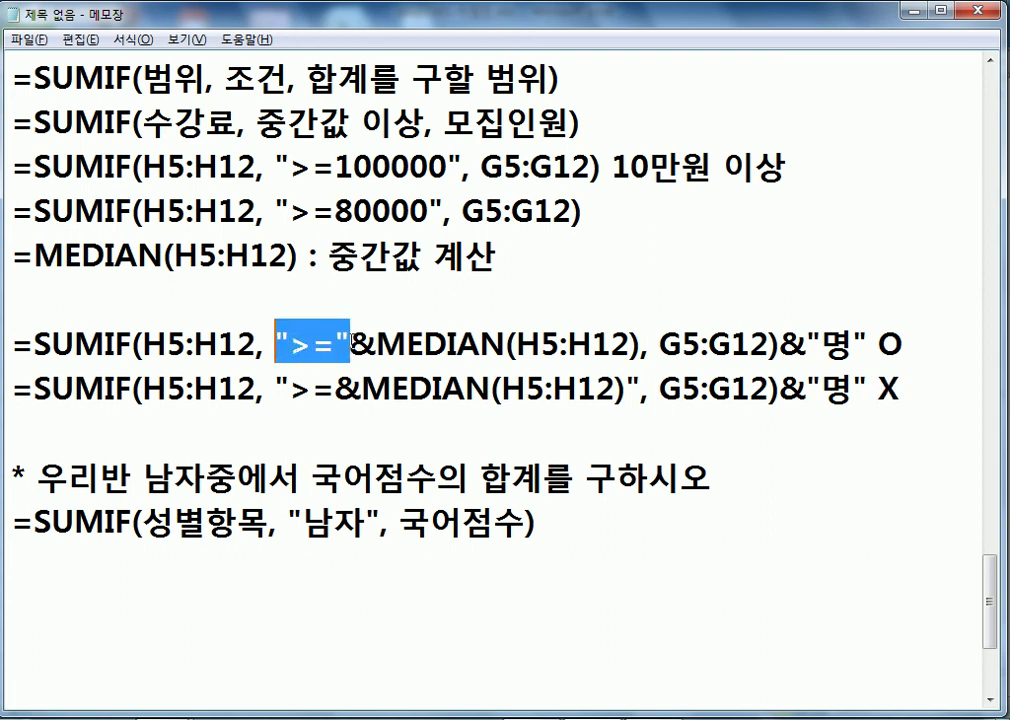
drag(377, 345, 637, 345)
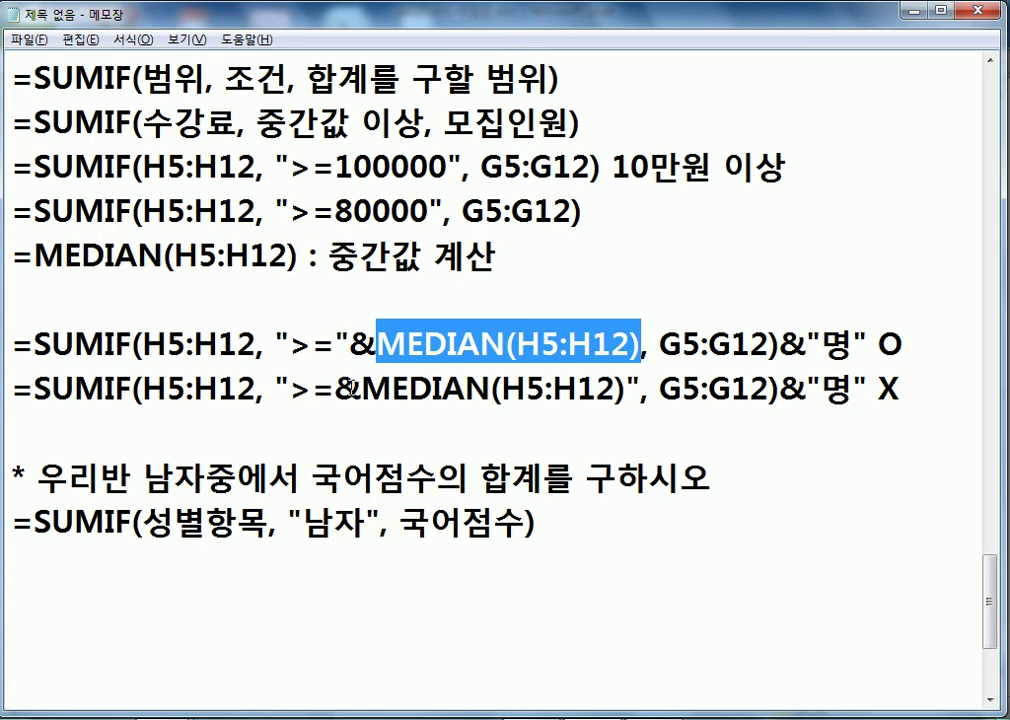
drag(289, 390, 362, 391)
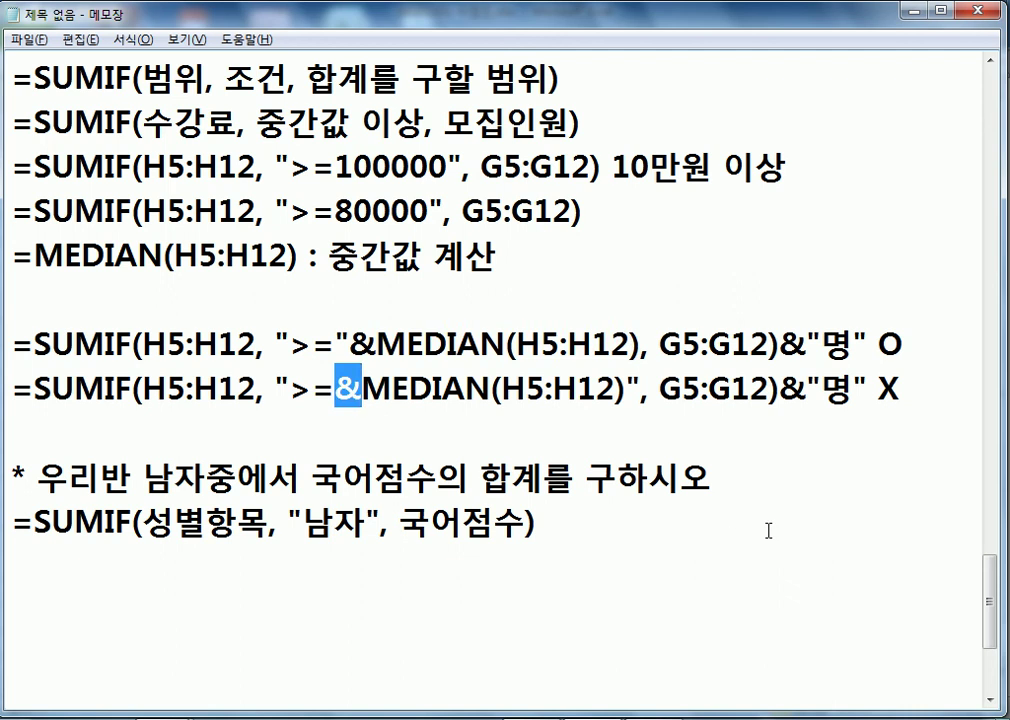
key(Delete)
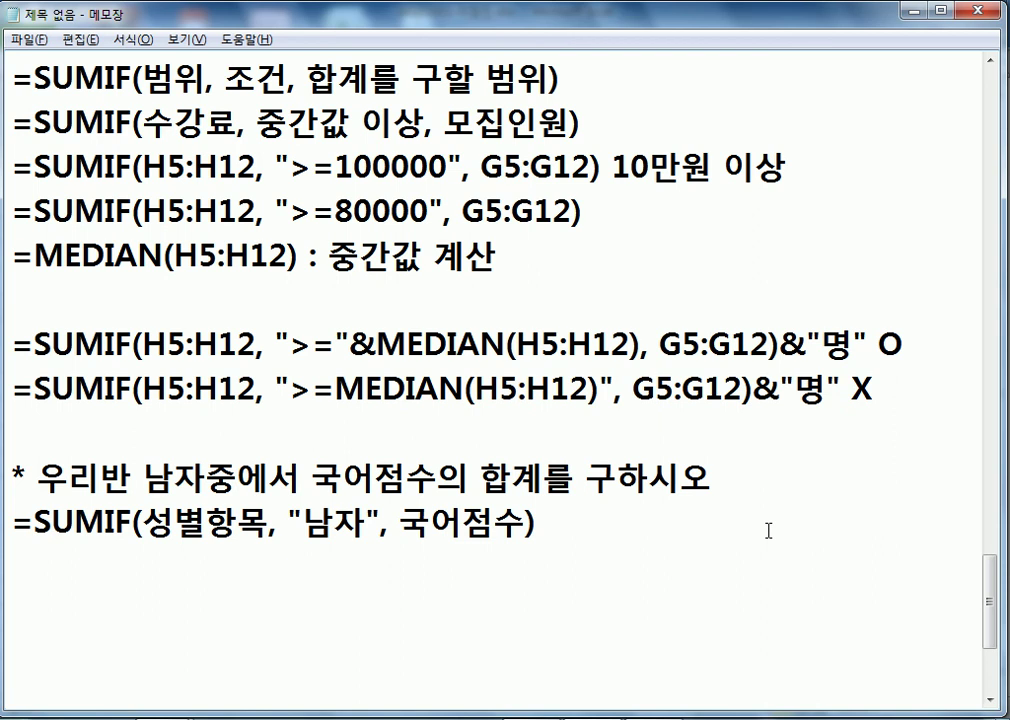
key(ctrl+z)
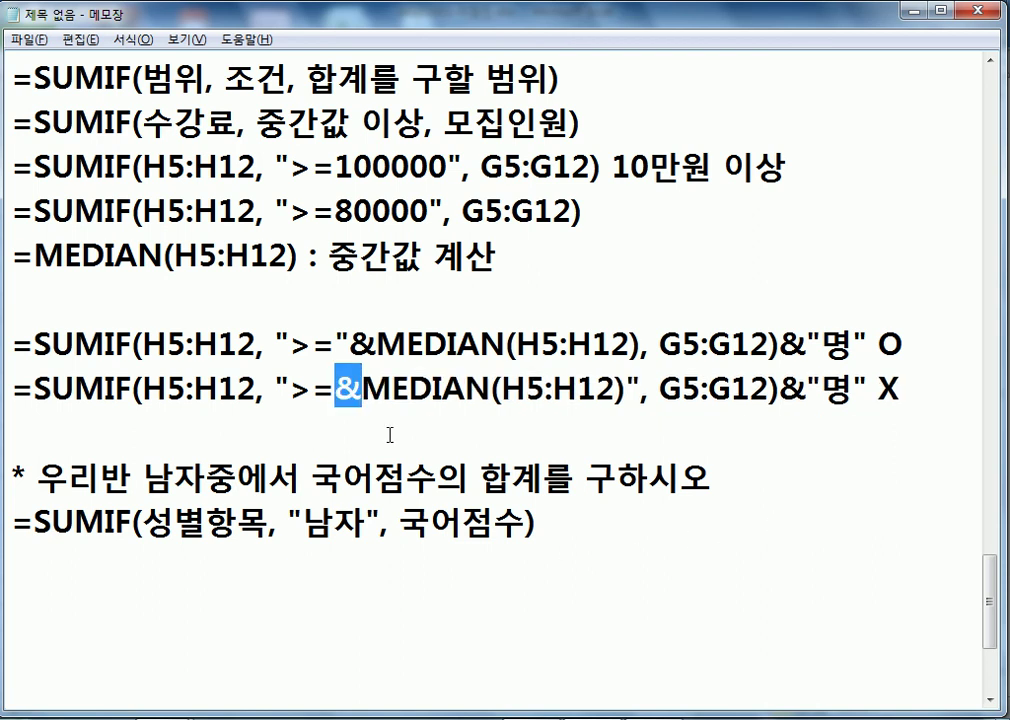
click(345, 398)
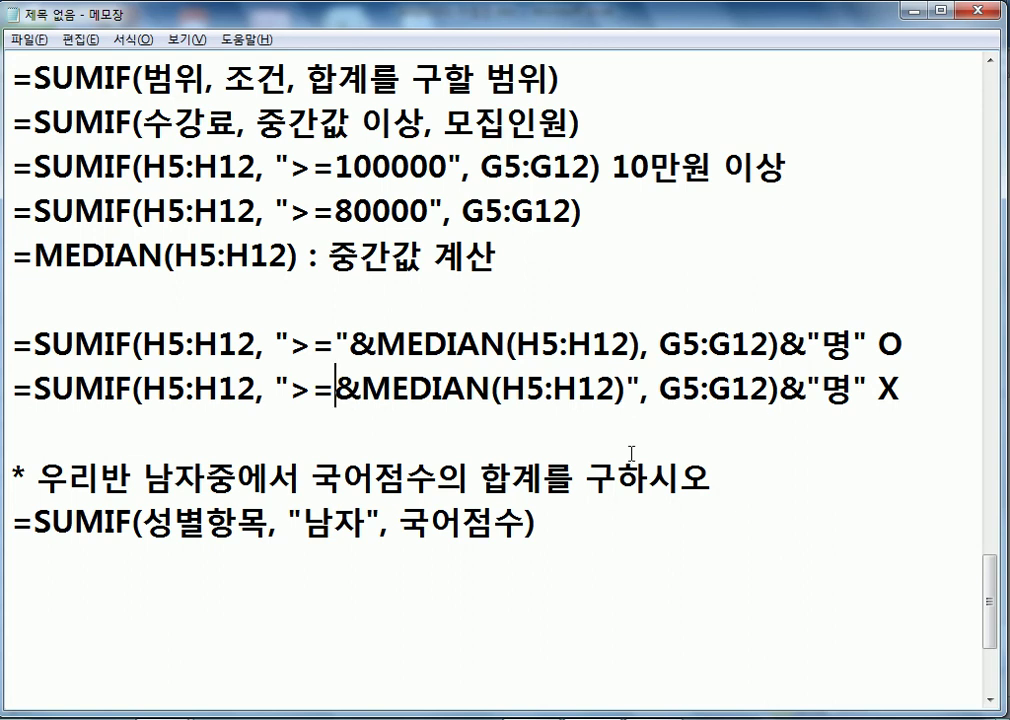
click(586, 567)
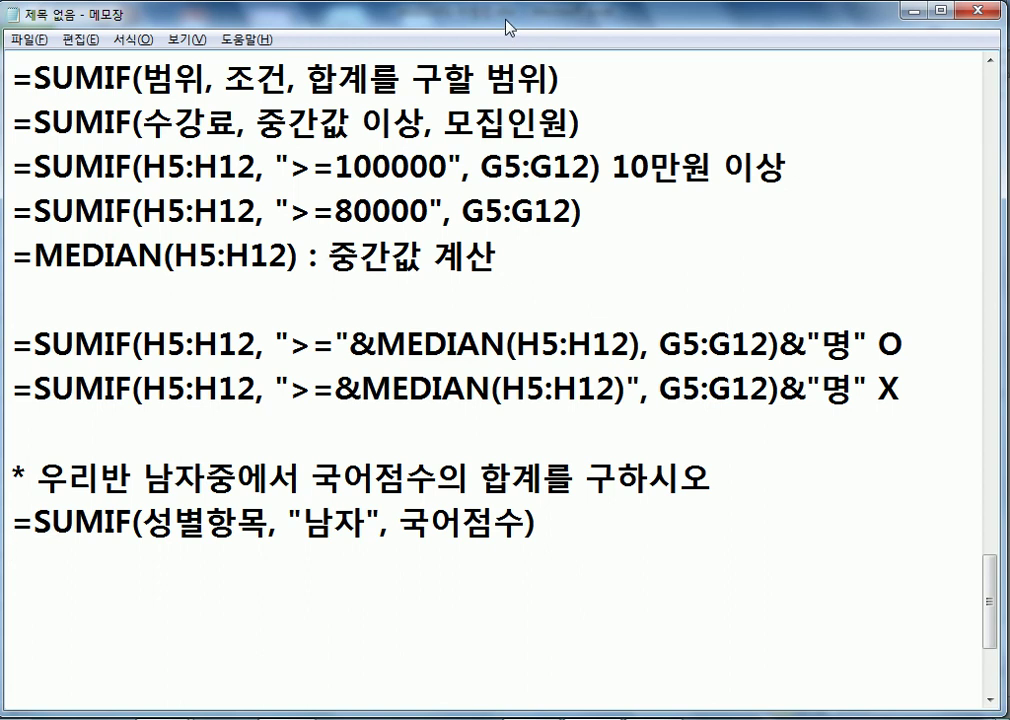
- Add blank lines and the heading '4) 창의교실 모집인원 평균' below the earlier formulas
key(Return)
scroll(350, 224, down, 3)
key(Return)
key(Return)
key(Return)
key(Return)
scroll(151, 104, down, 3)
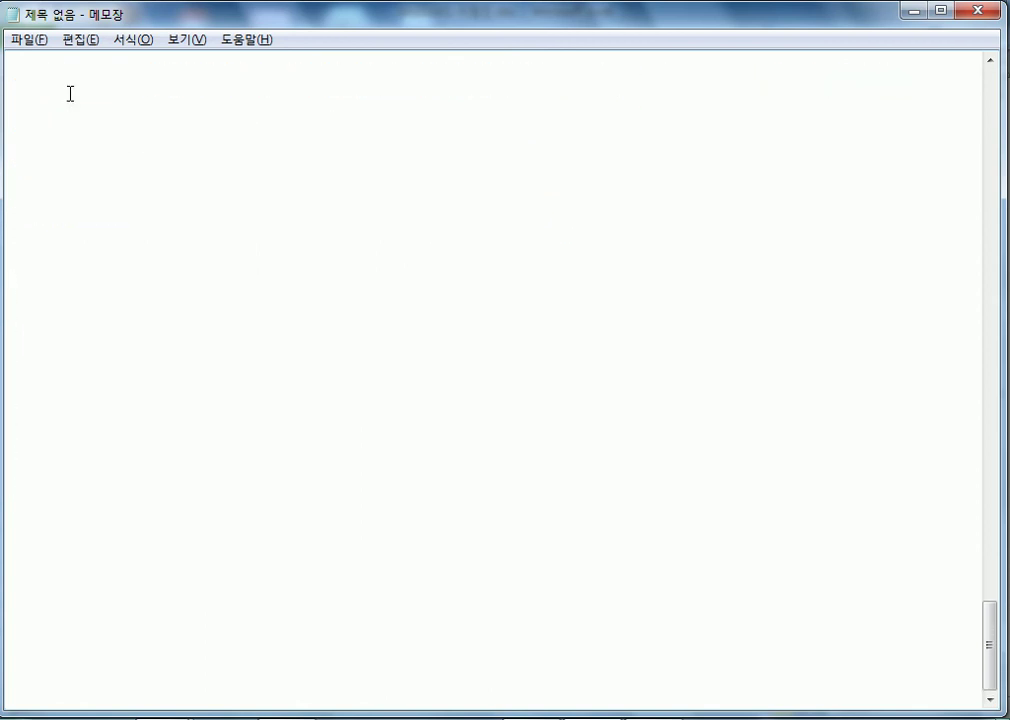
text(4) )
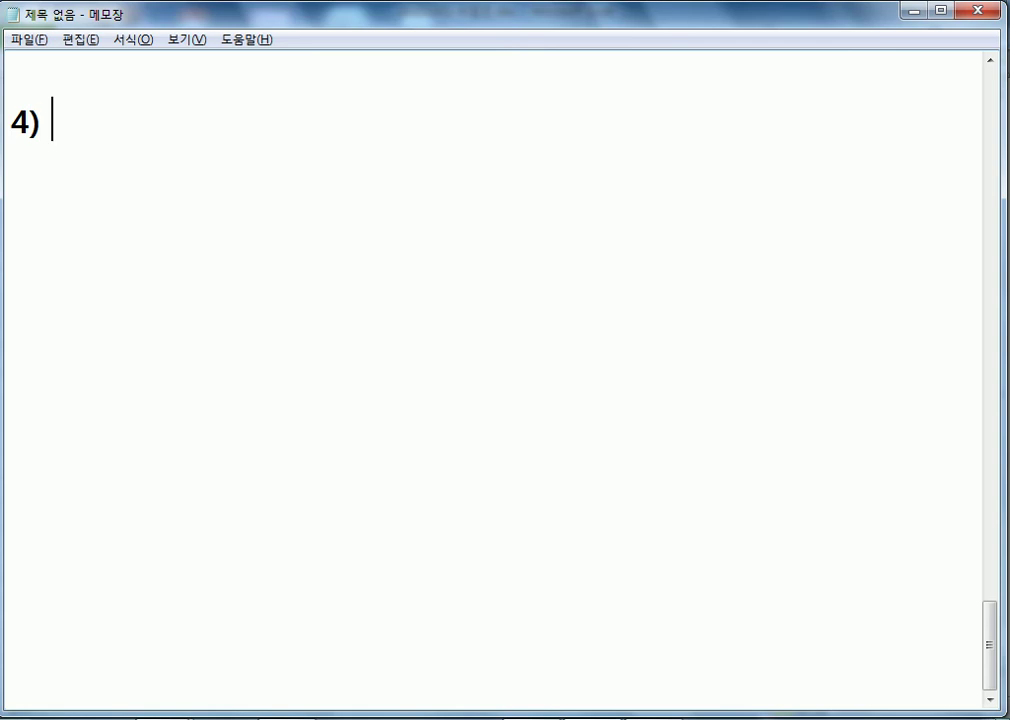
text(창의교실 모)
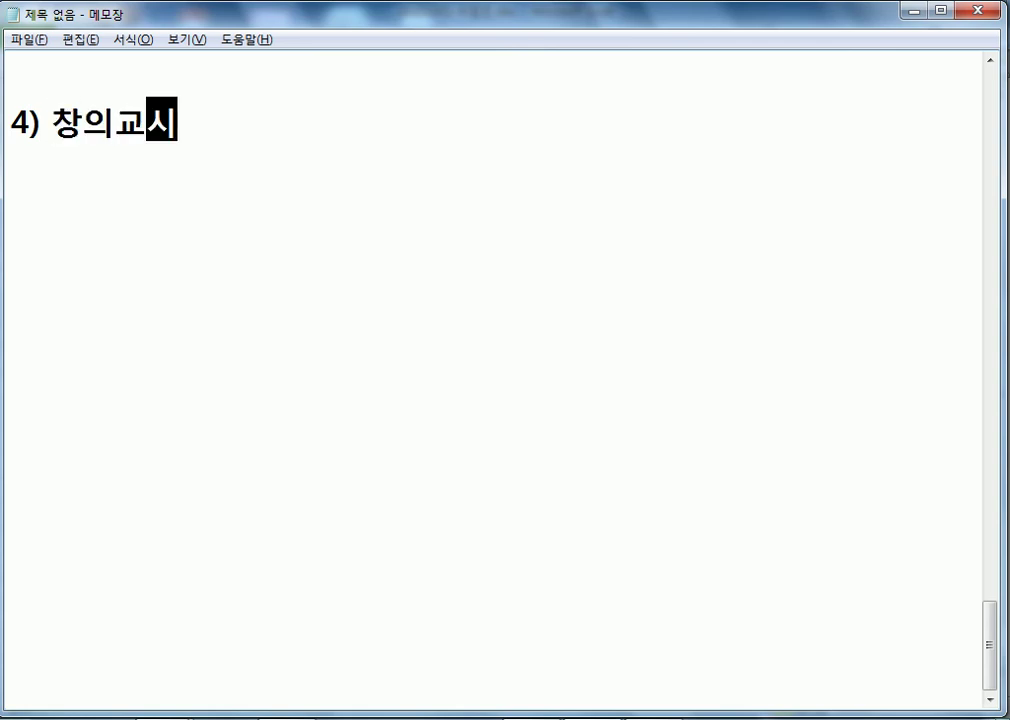
text(집인)
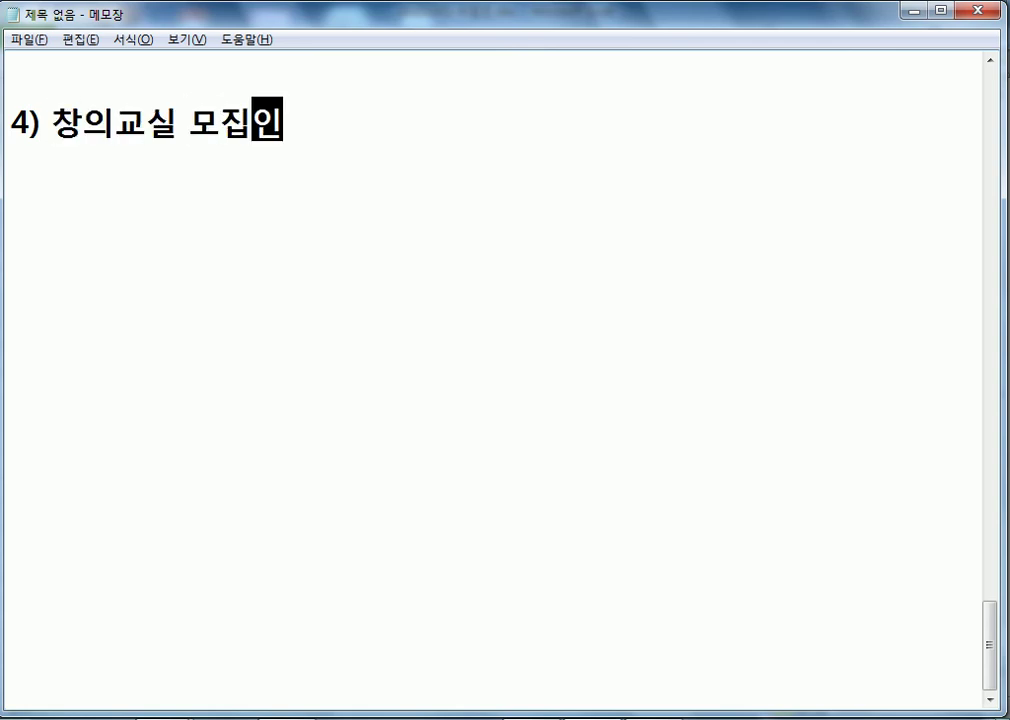
text(우ㅓㄴ 평균)
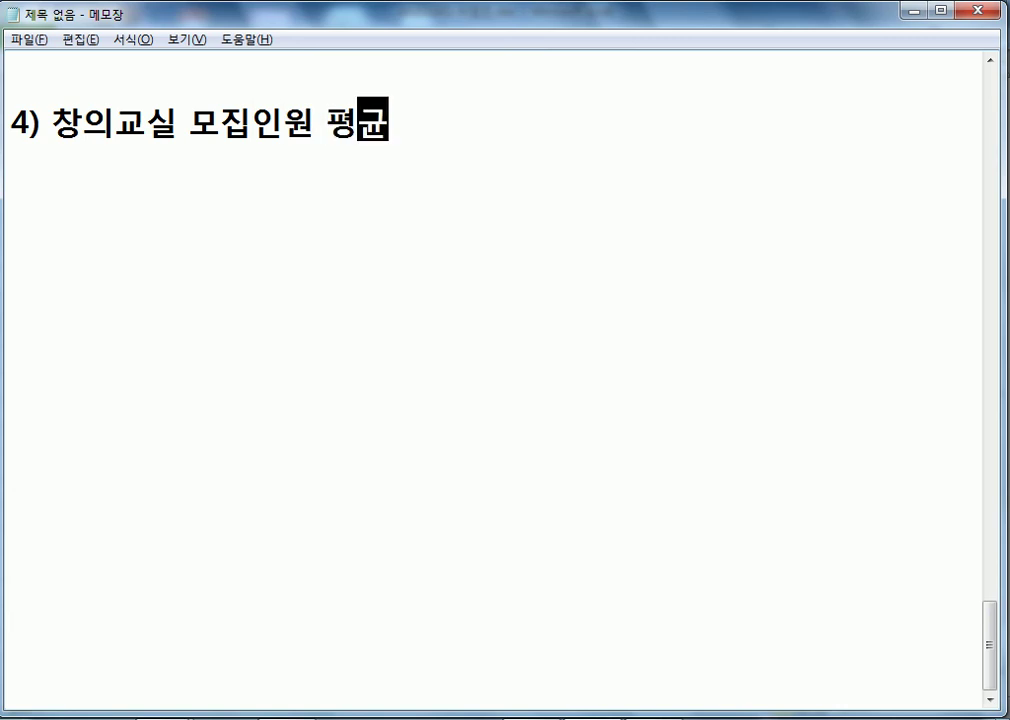
key(Return)
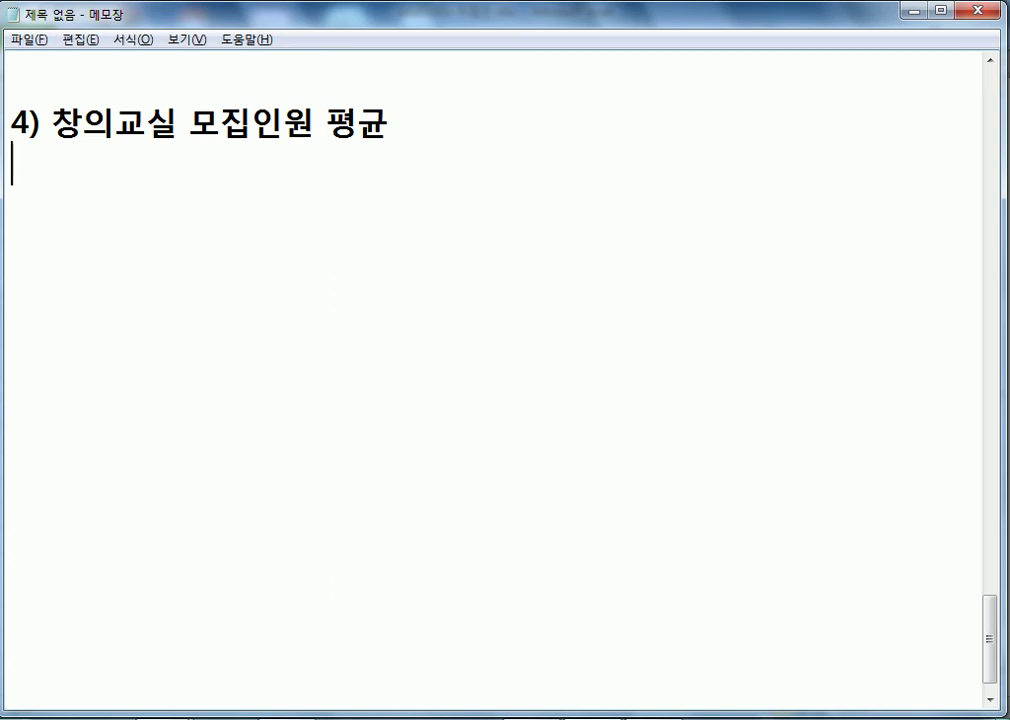
- Review the 모집인원 figures G5:G12 and the 창의교실 rows D5 and D10 in Excel
key(alt+Tab)
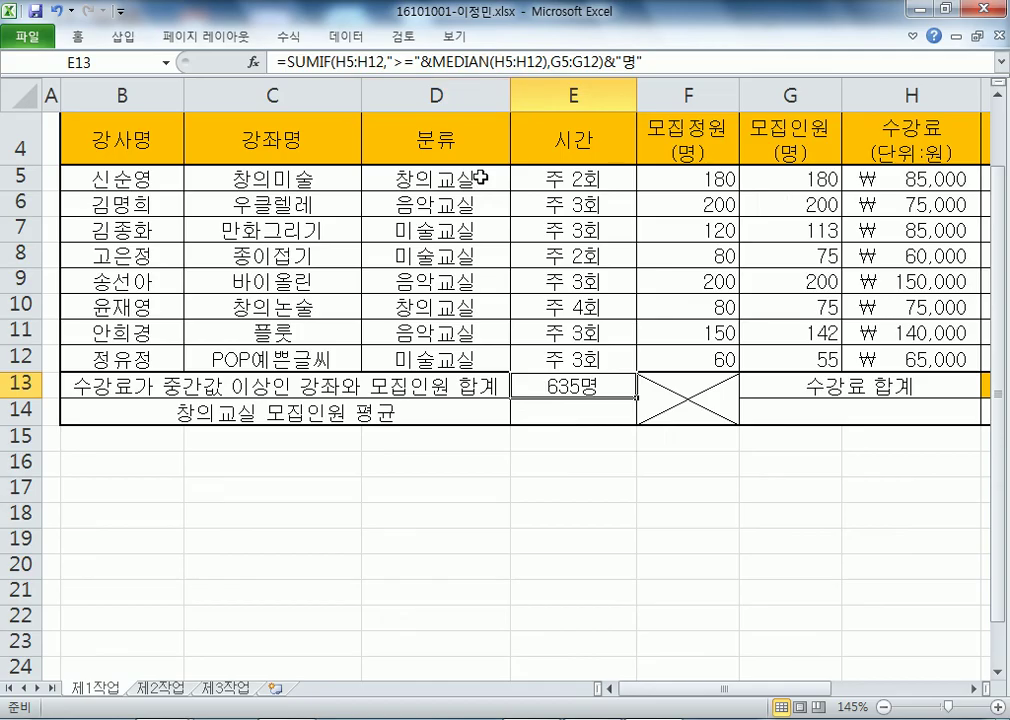
click(795, 180)
drag(795, 180, 780, 361)
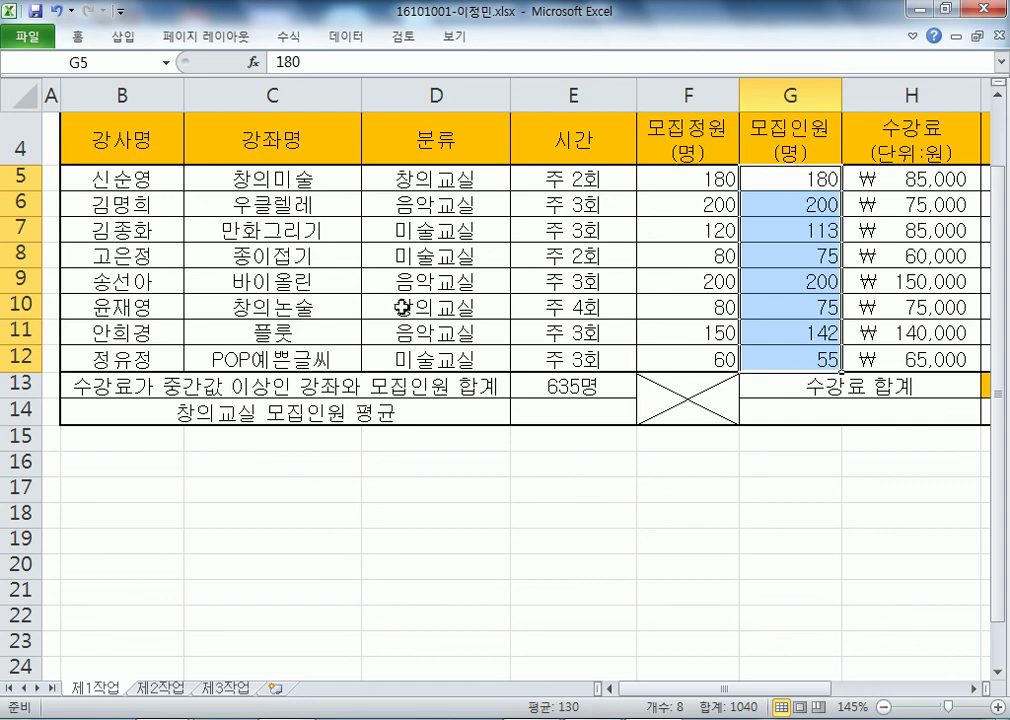
click(398, 177)
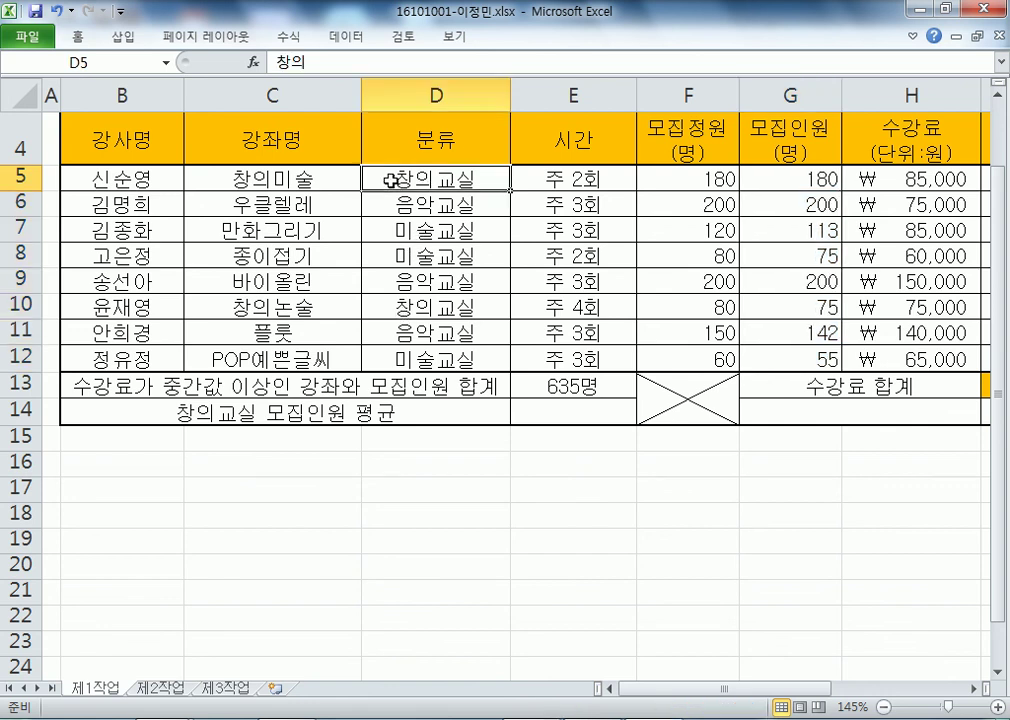
click(397, 308)
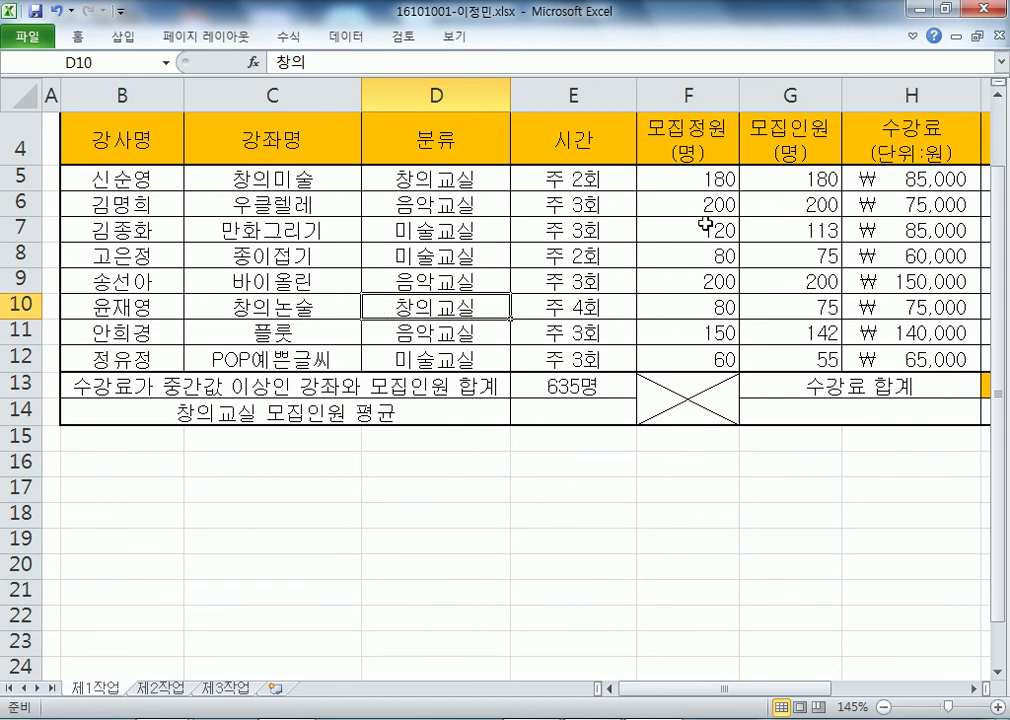
click(762, 177)
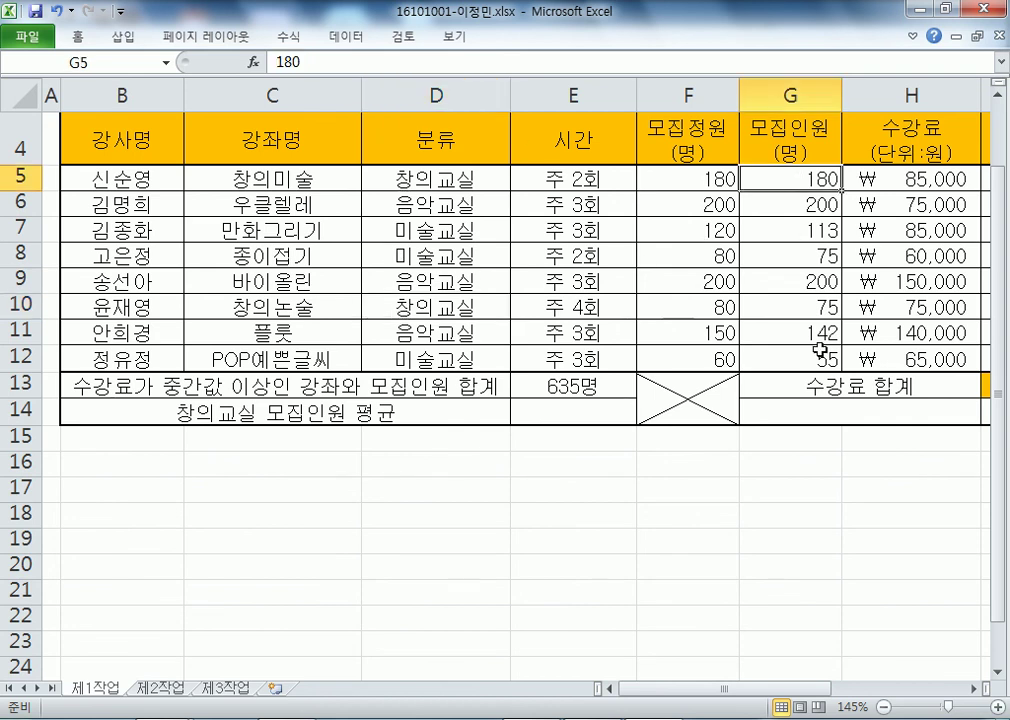
key(alt+Tab)
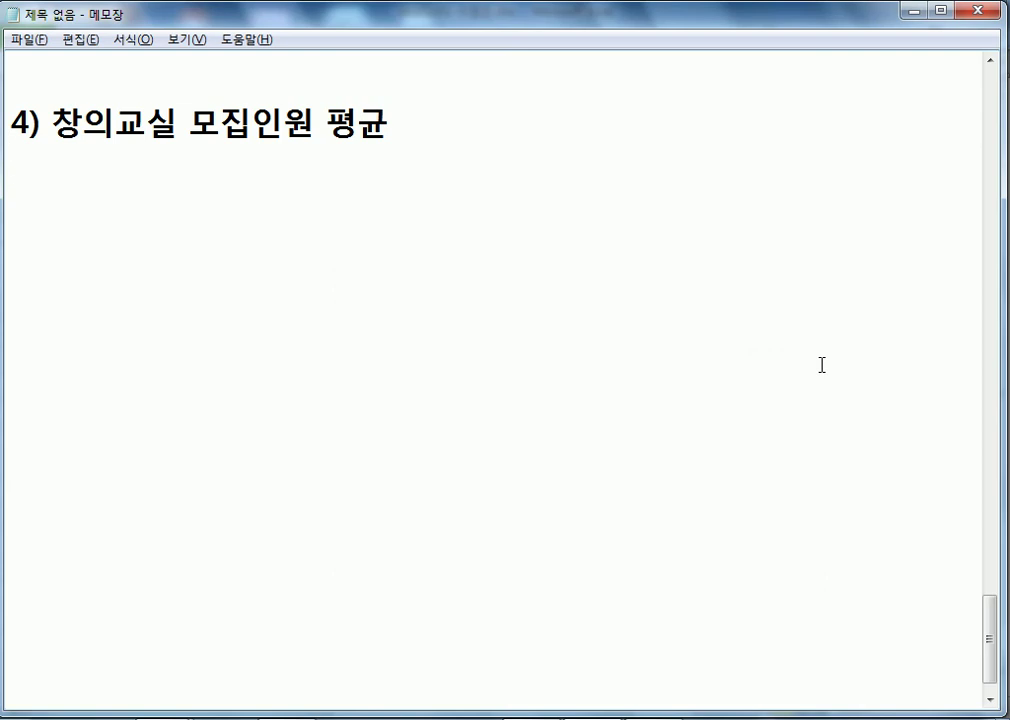
- Append '= 조건부 평균' to the task 4 heading
key(BackSpace)
text(= 조건부 평균)
key(Return)
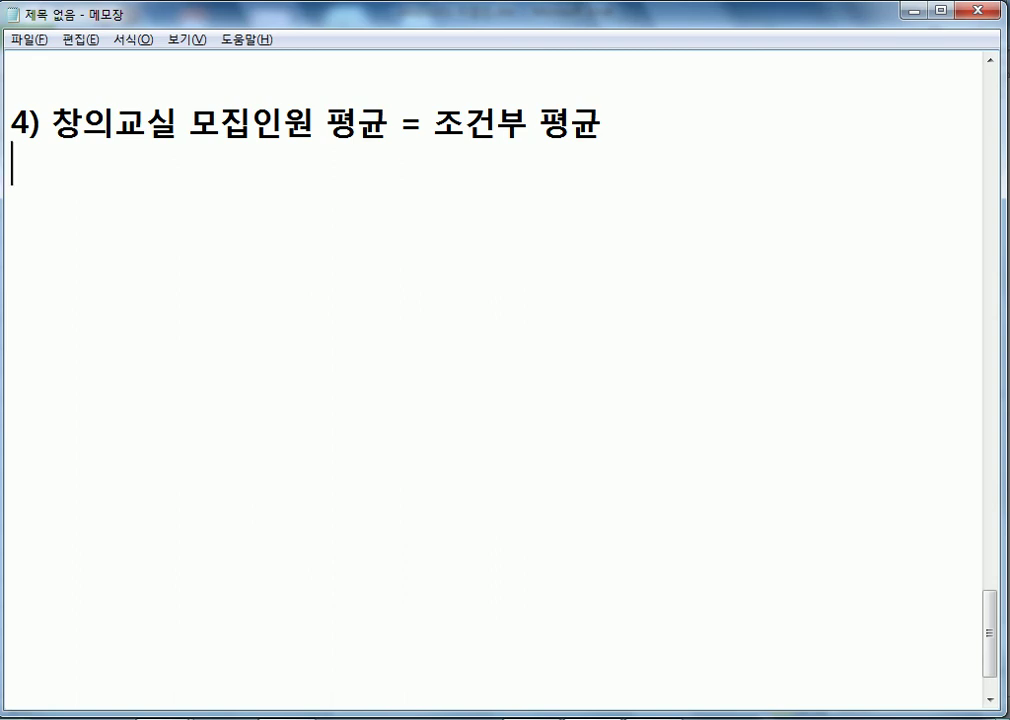
- Label the task 3 question '= 조건부 합계' and highlight SUMIF in the function list
scroll(918, 401, up, 6)
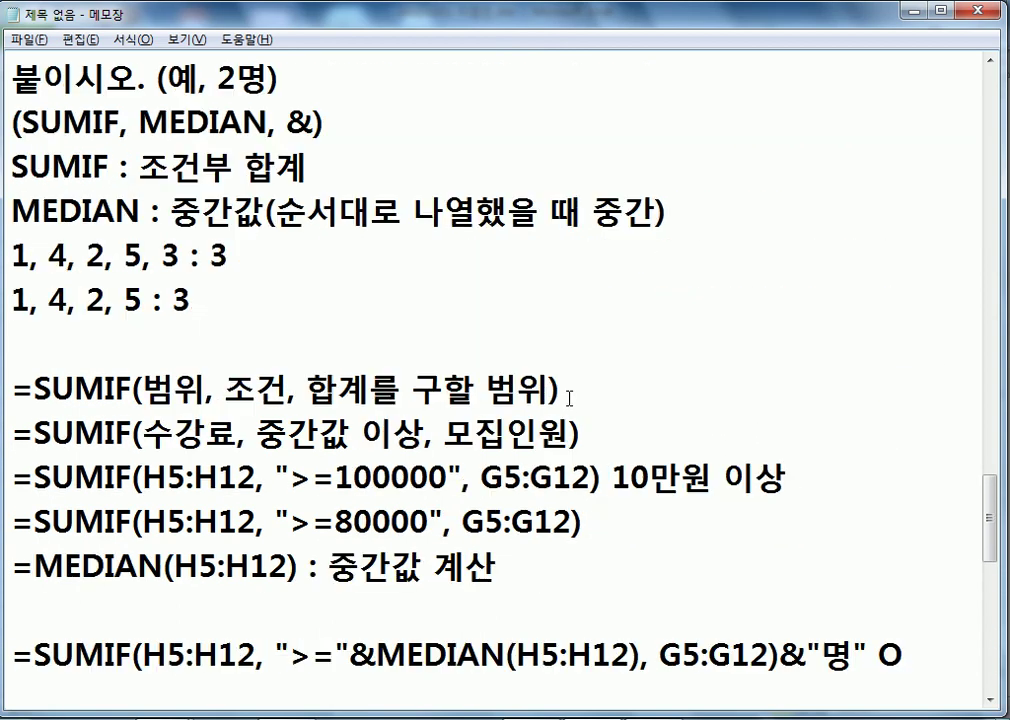
scroll(569, 401, up, 1)
click(473, 210)
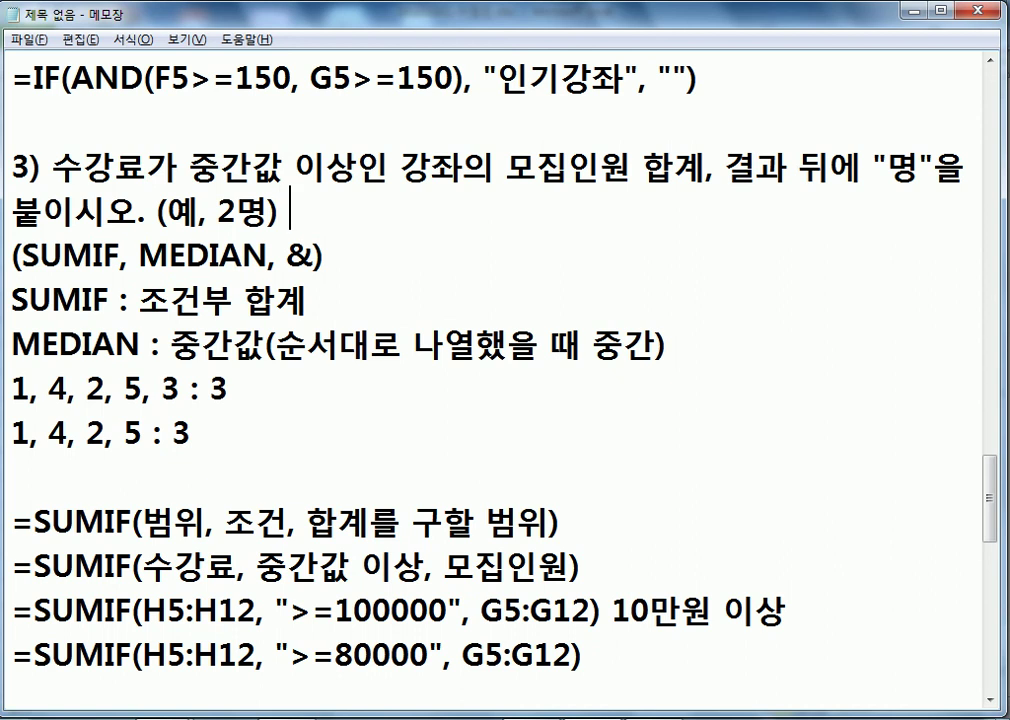
text(= 조건부)
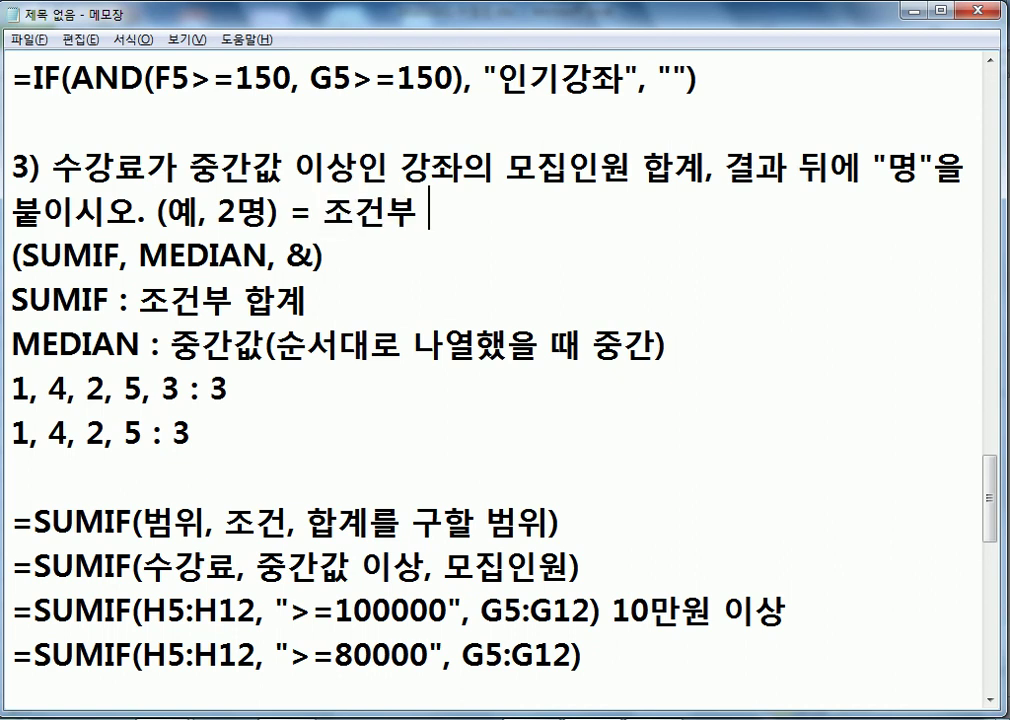
text( 합ㄱㄱㅖ)
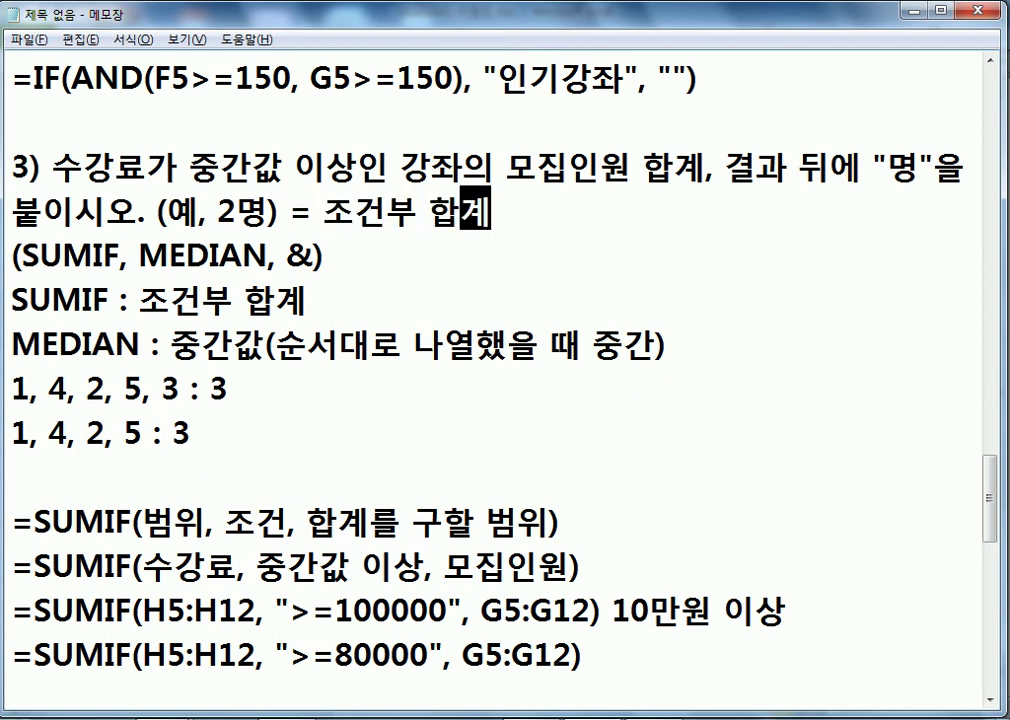
drag(22, 255, 121, 255)
scroll(180, 283, down, 7)
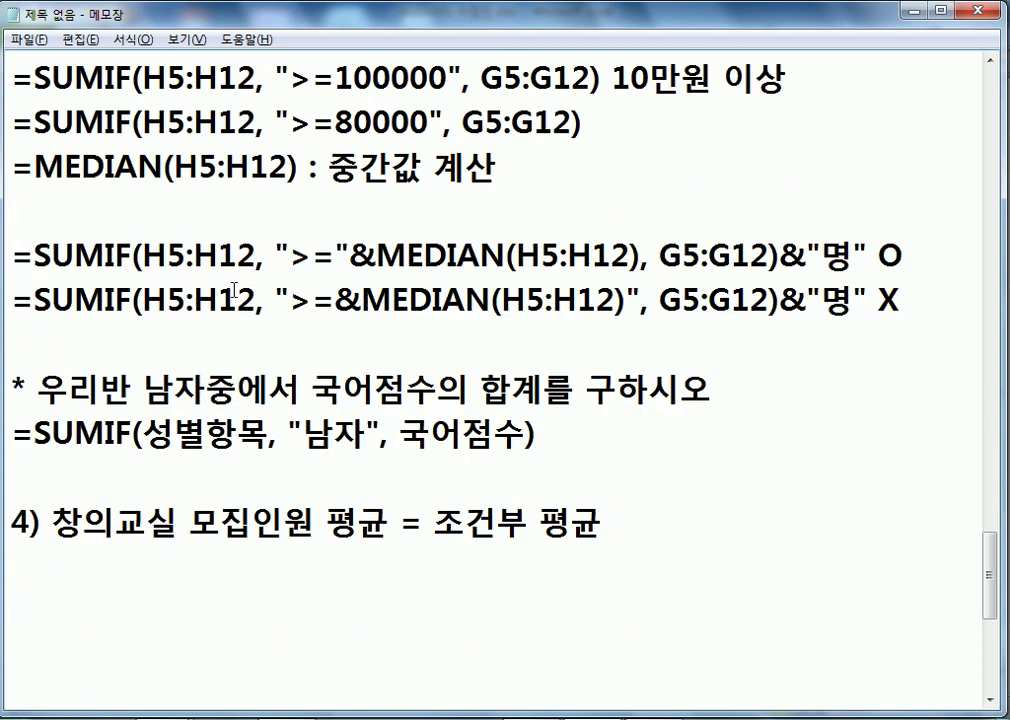
click(87, 168)
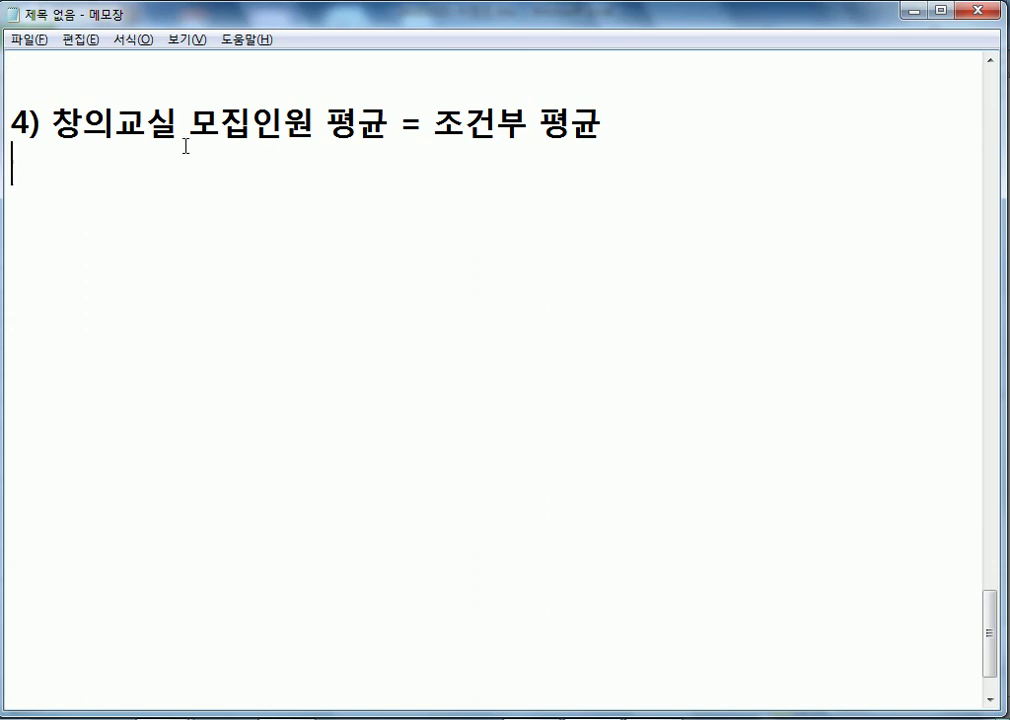
- Maximize Notepad and begin the task 4 instruction with '정의된 이름(DB)을 이용하여'
click(940, 11)
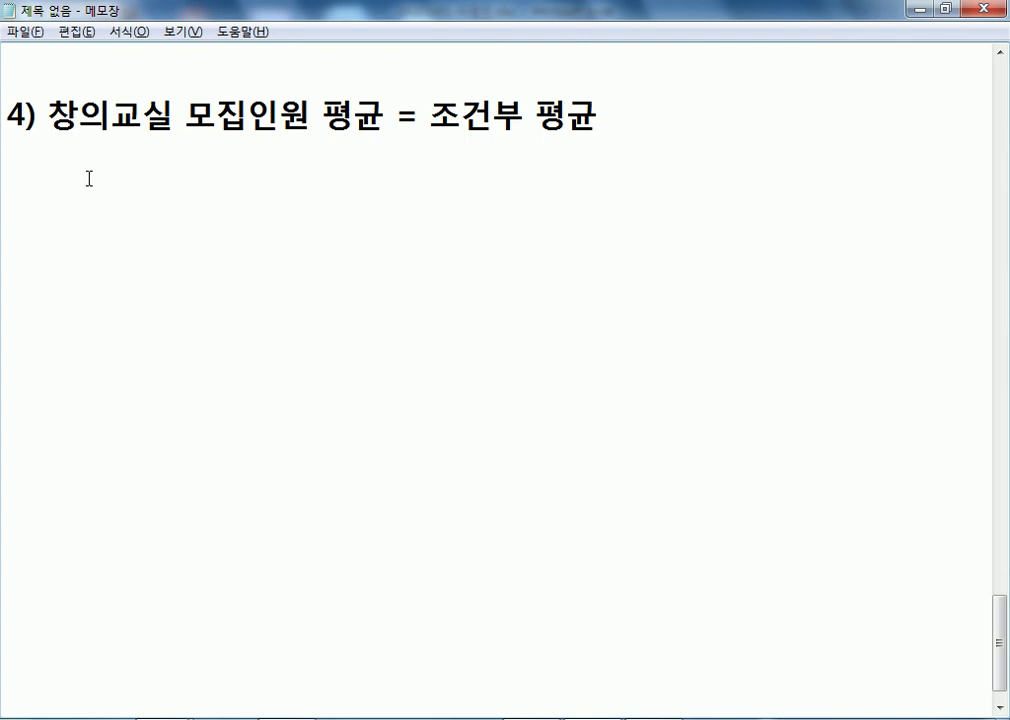
text(정의된 일)
text(름(유)
key(BackSpace)
key(BackSpace)
text(db))
key(BackSpace)
key(BackSpace)
key(BackSpace)
text(DB))
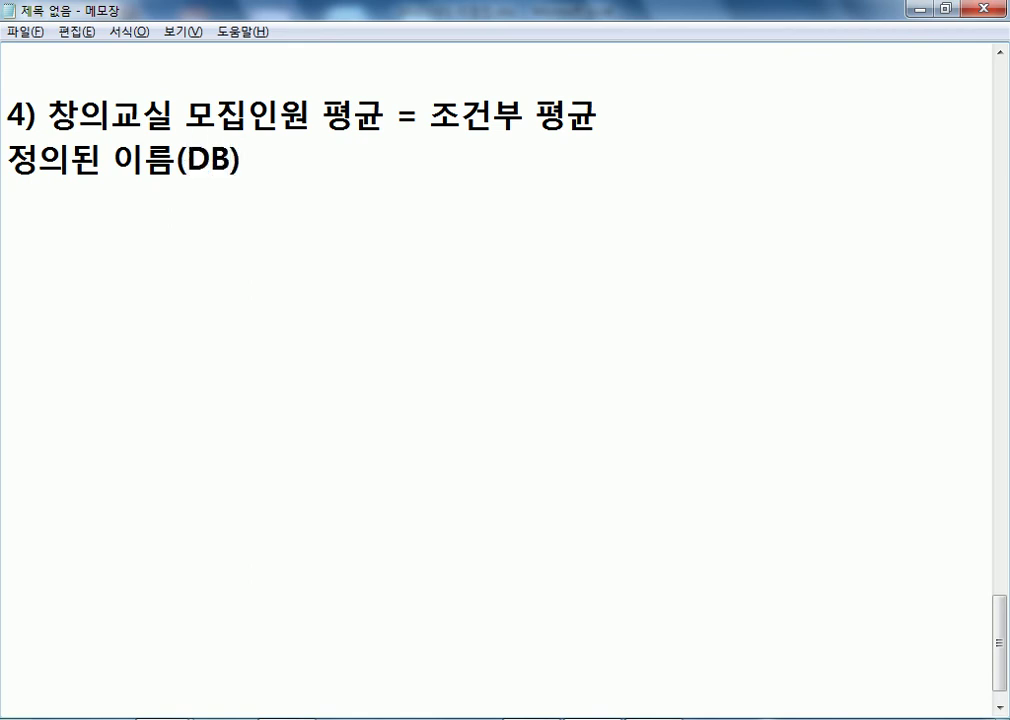
text(을 이요)
key(BackSpace)
- Finish the instruction with '창의교실 강좌의 모집인원(명)의 평균을 내림하여 정수로 구하시오.'
text(용하여 창)
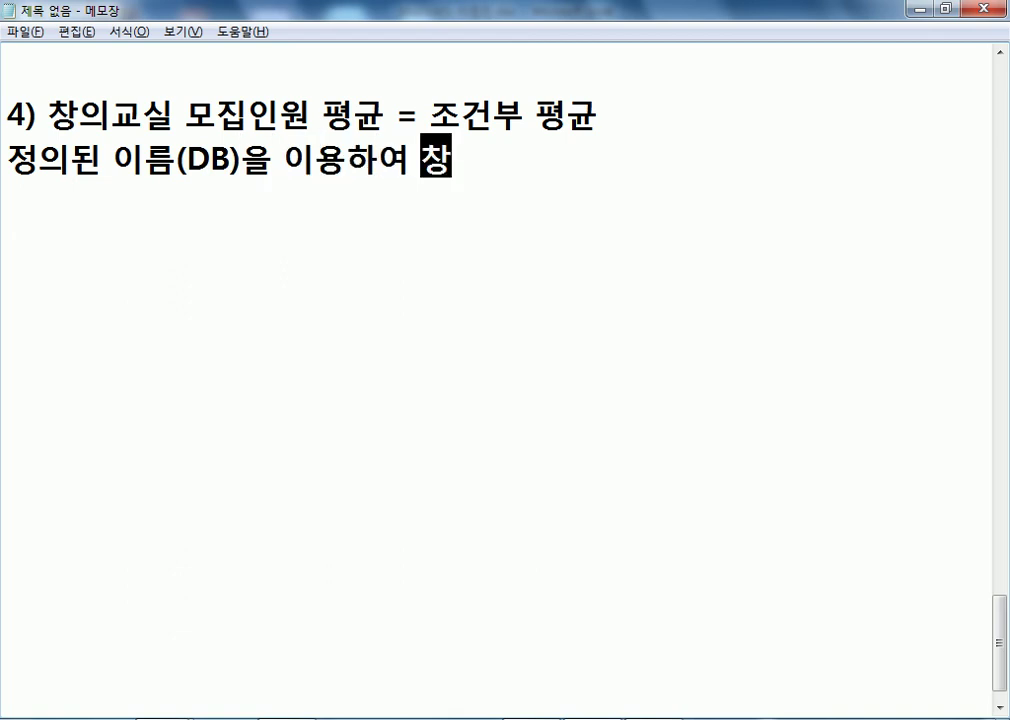
text(의교실 강조)
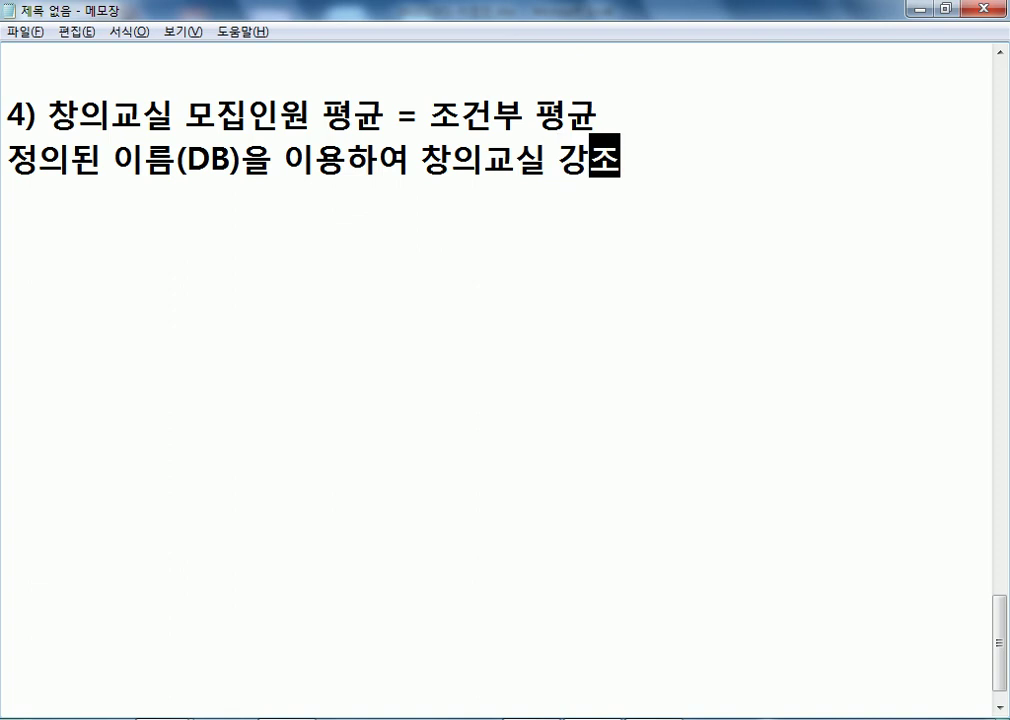
text(ㅏ의 모집인ㅇㅝㄴ(ㅍㅕㅇ)
key(BackSpace)
key(BackSpace)
key(BackSpace)
text(ㅁㅕㅇ)ㅇㅢ ㅍㅕㅇㄱㅠㄴㅇㅡㄹ ㄴㅐㄹㅣㅁㅎㅏㅇㅕ ㅈㅓㅇㅅㅜㄹㅗ ㄱㅜㅎㅏㅅㅣㅇㅗ,)
key(BackSpace)
text(.)
key(Return)
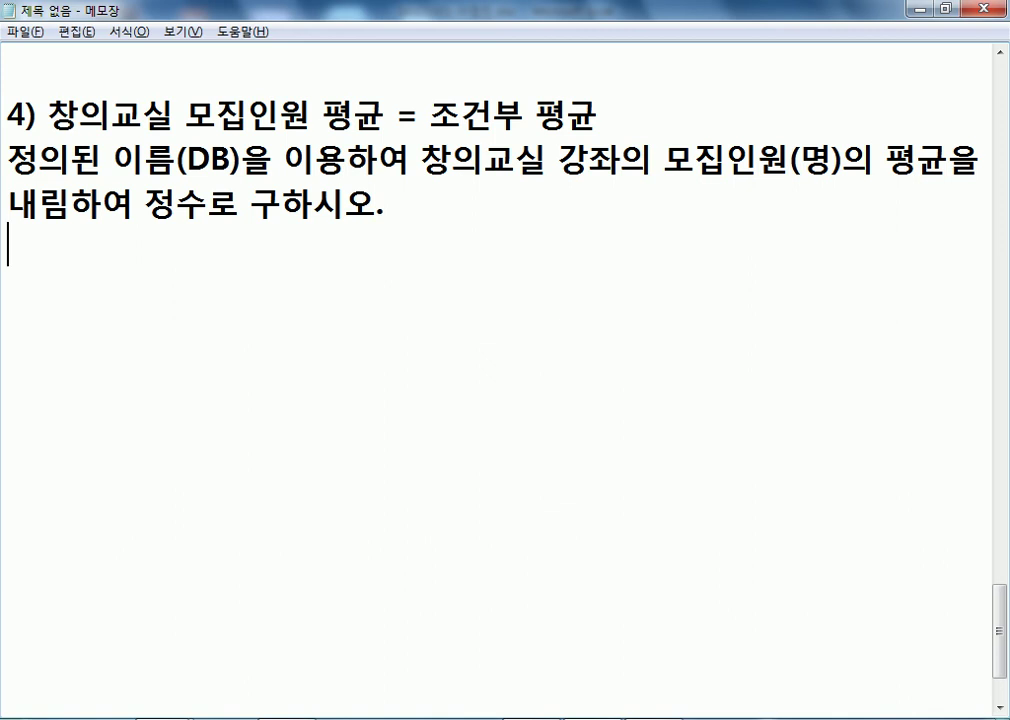
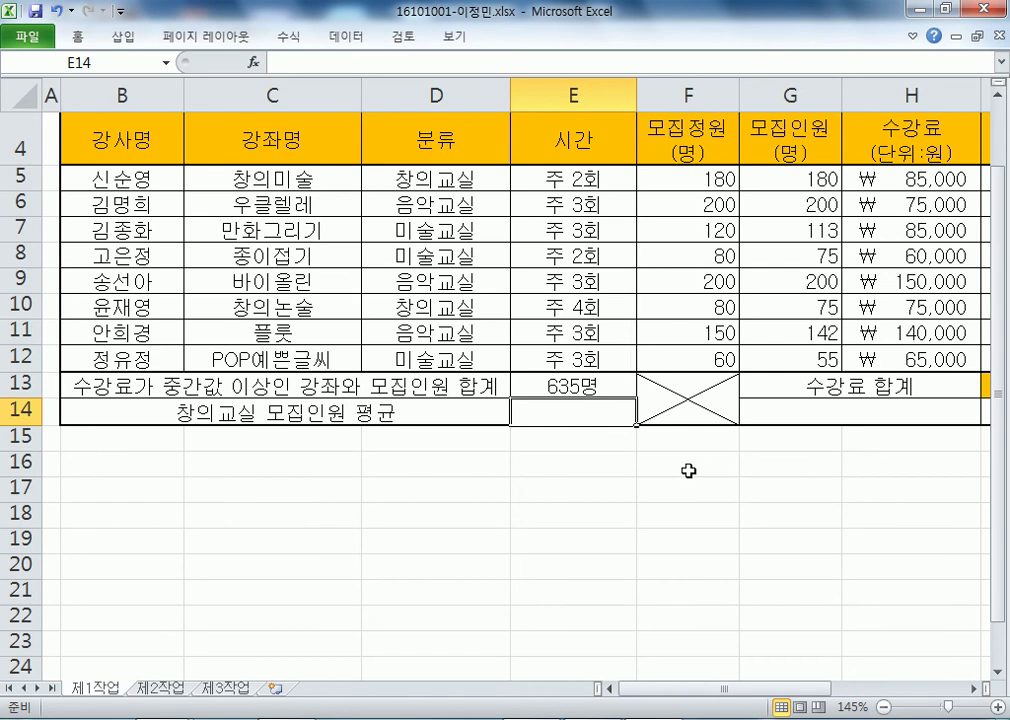
- Start a DAVERAGE formula in E14 using the =DAV autocomplete
text(=)
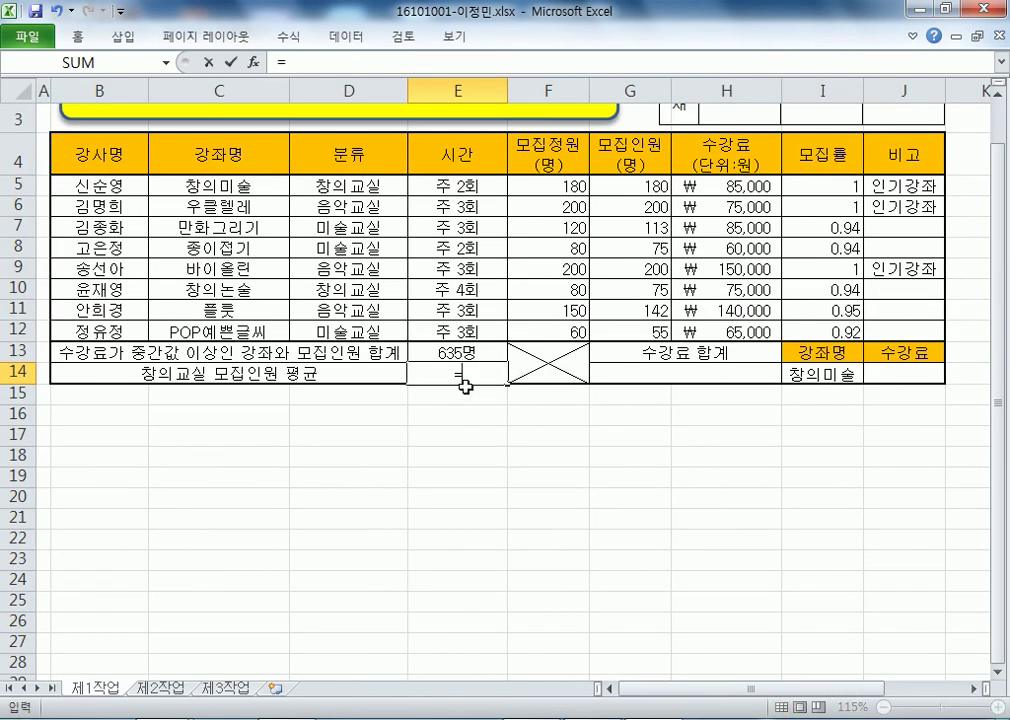
text(DAV)
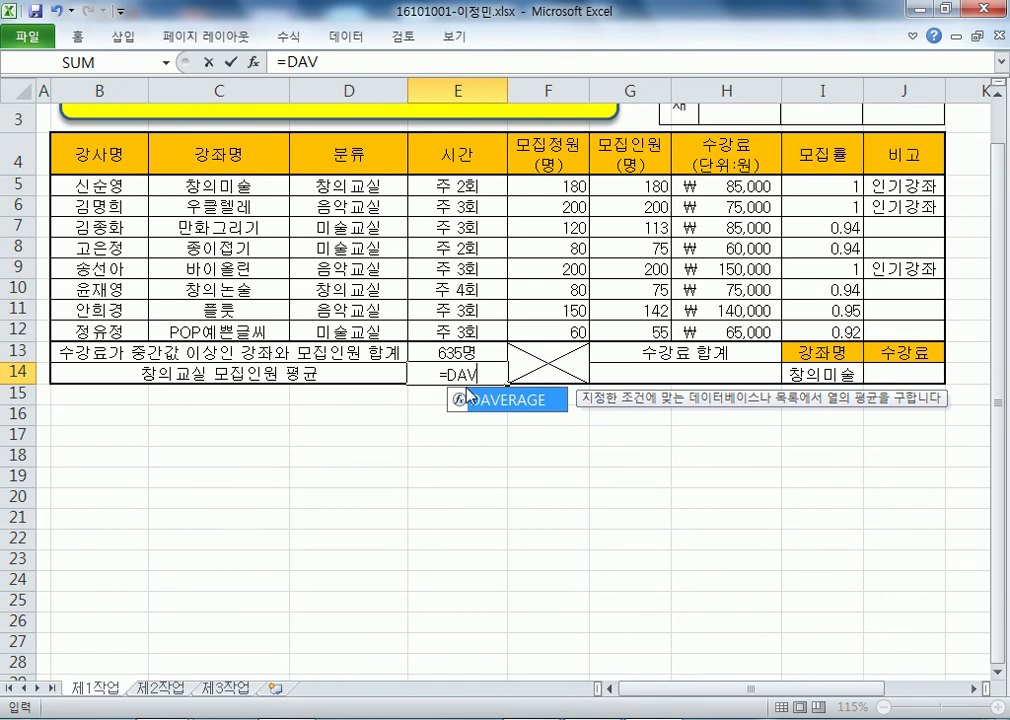
double_click(467, 396)
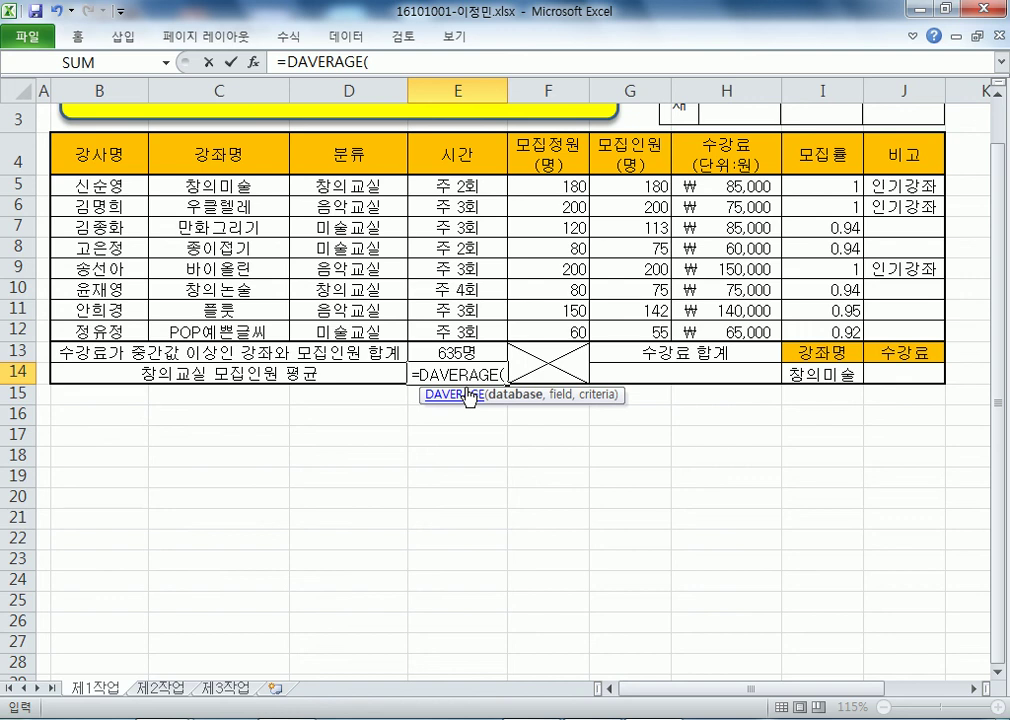
key(Escape)
text(=)
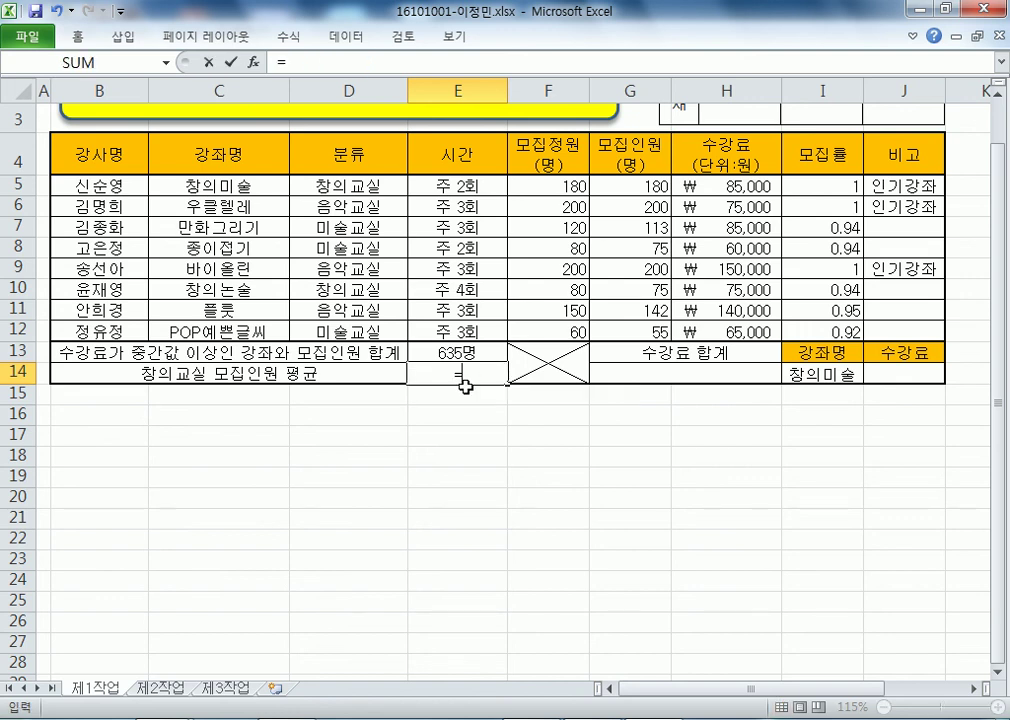
text(DAV)
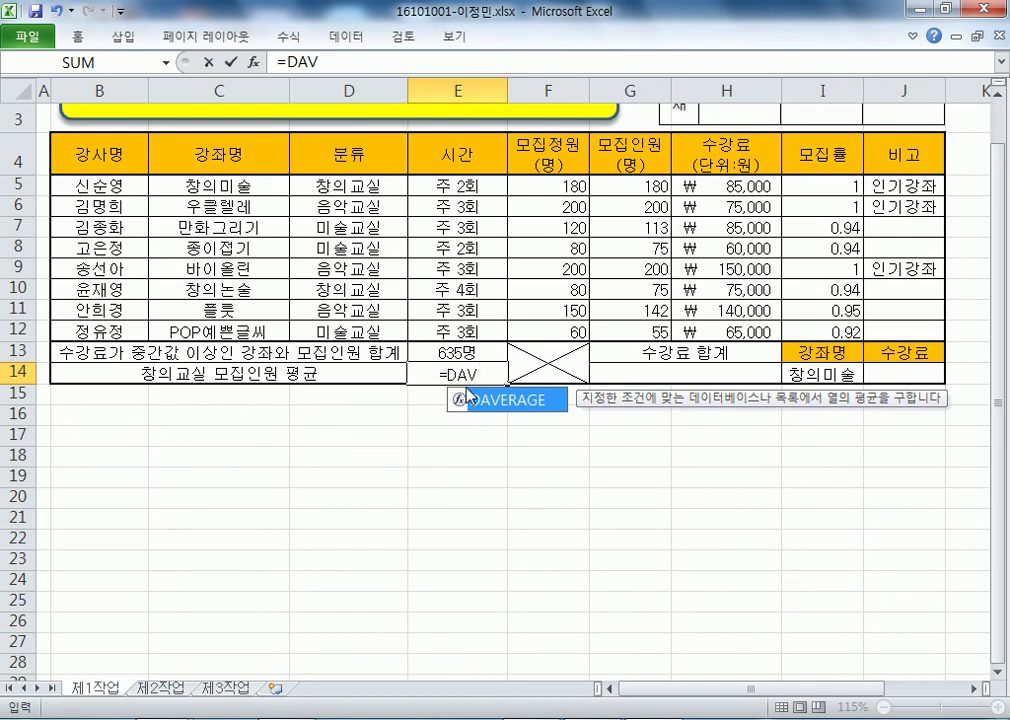
double_click(467, 393)
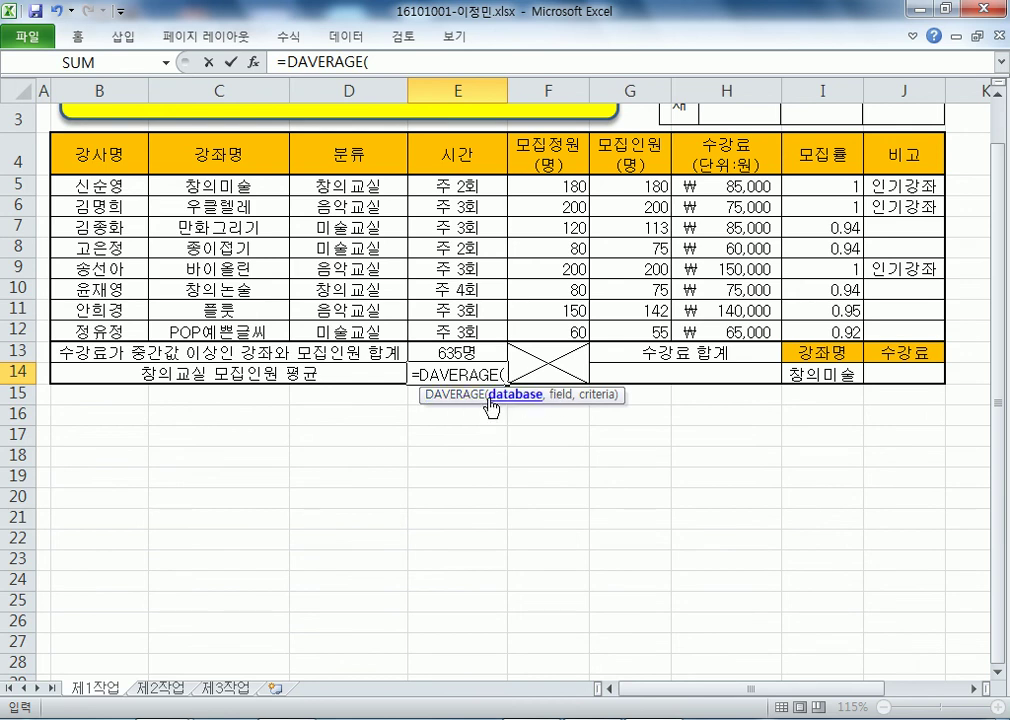
- Try table ranges such as B4:F8 and B4:F4 as DAVERAGE's database argument
drag(447, 405, 414, 418)
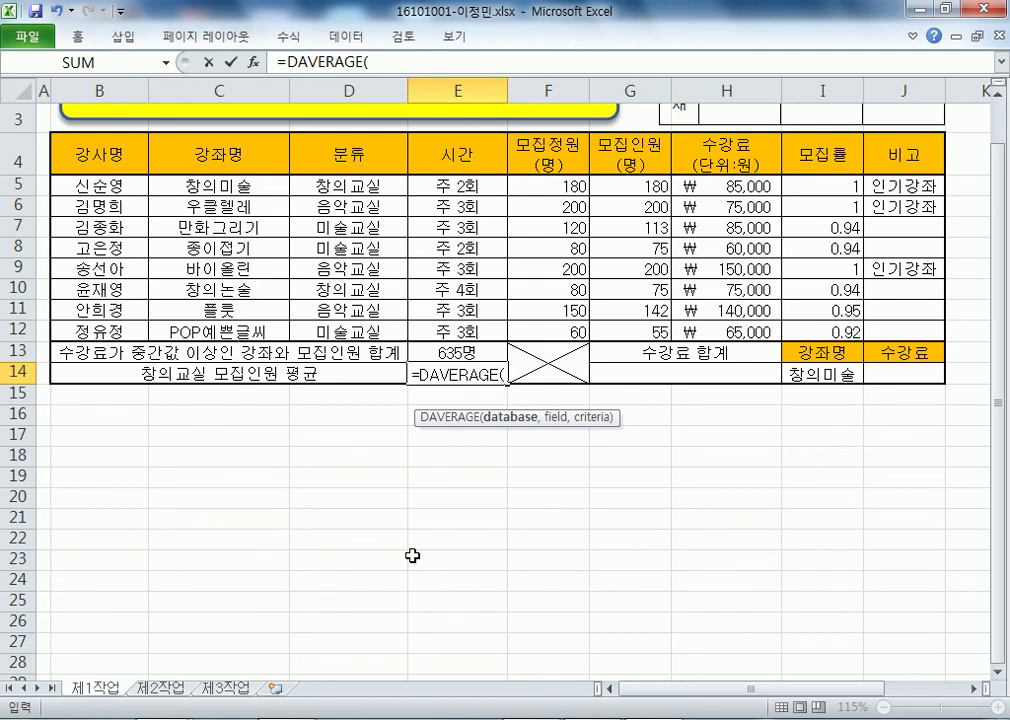
drag(690, 186, 691, 332)
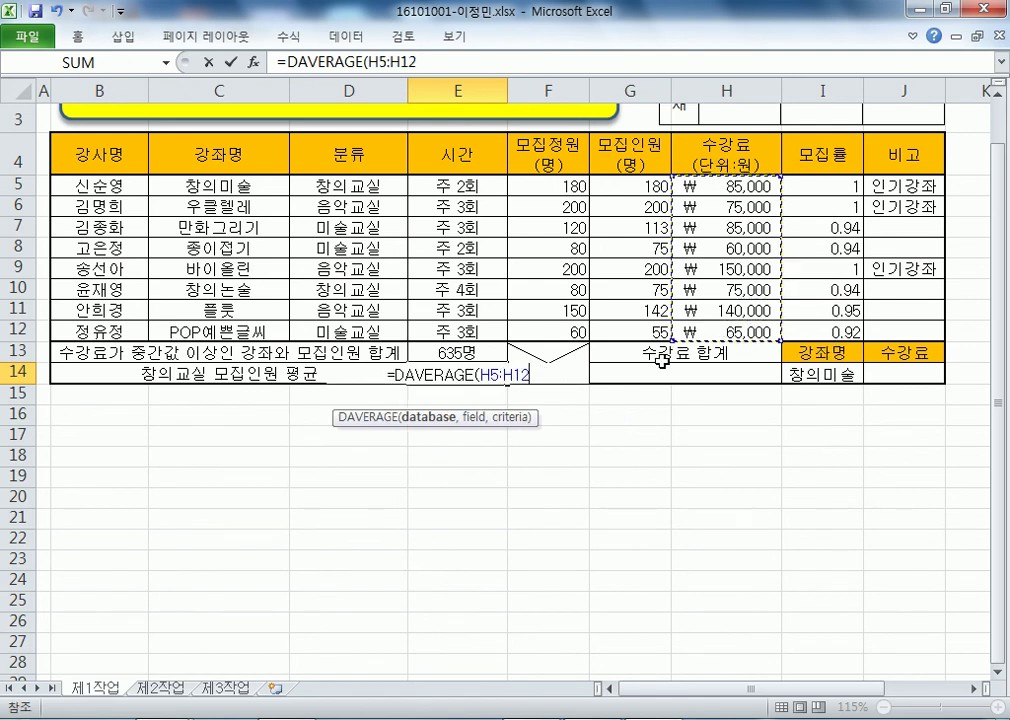
drag(535, 186, 549, 326)
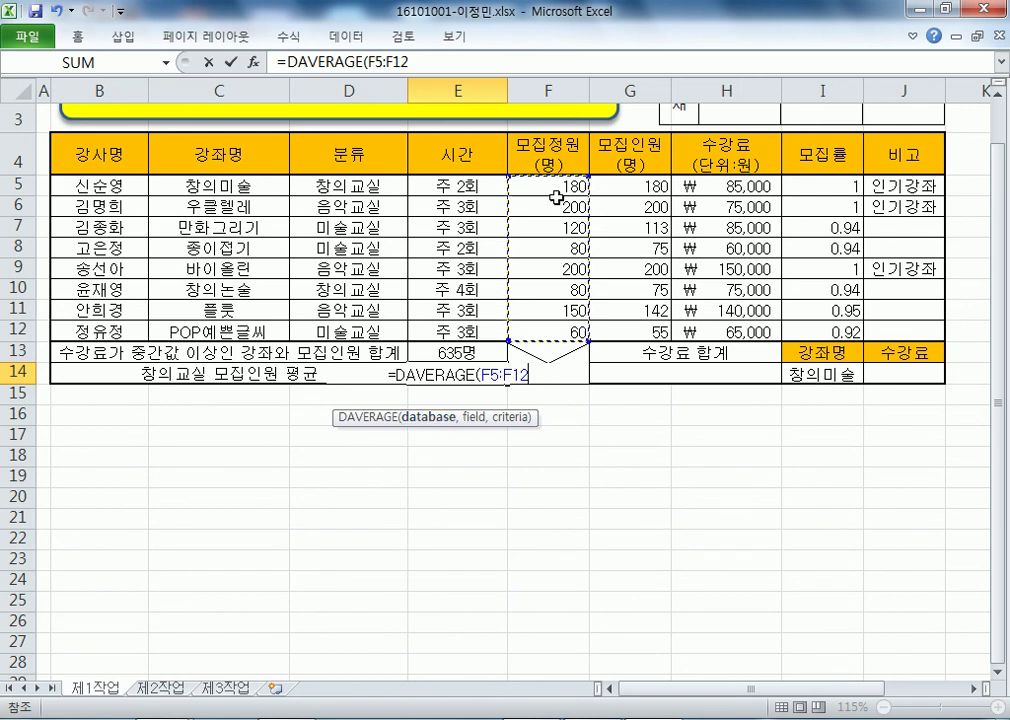
drag(80, 150, 760, 328)
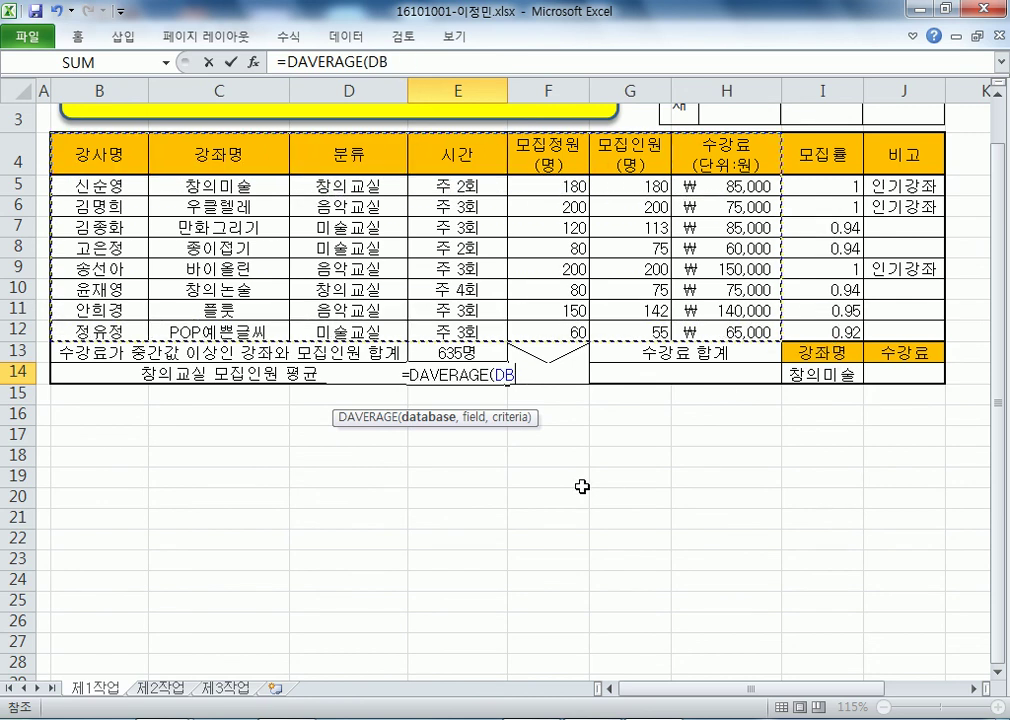
drag(83, 153, 714, 330)
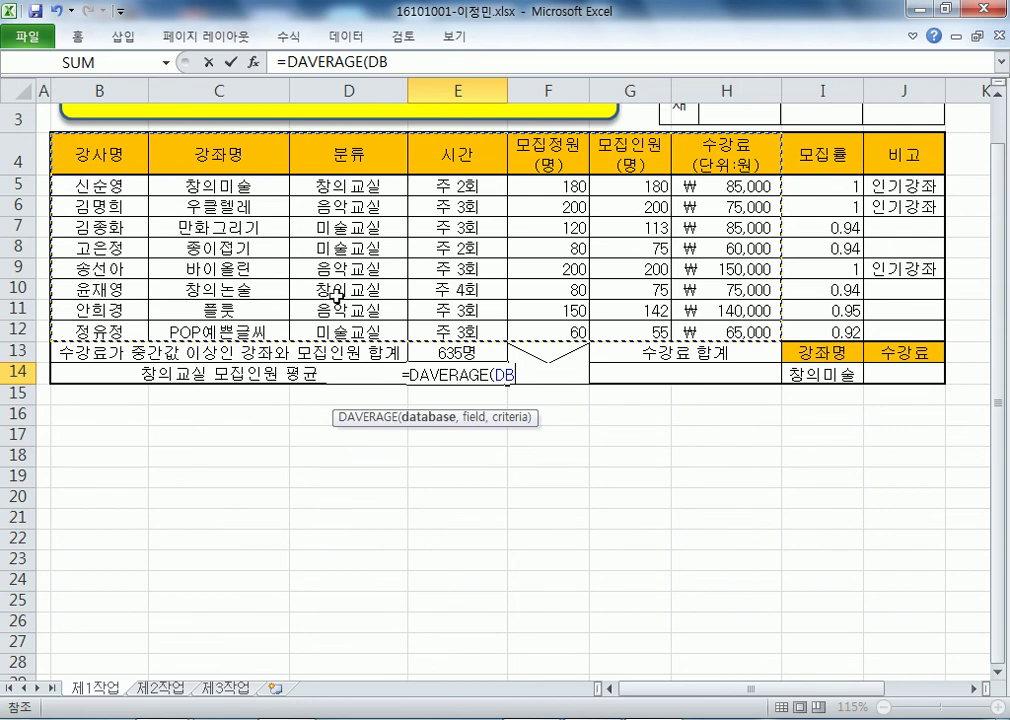
drag(106, 160, 765, 330)
- Use DB as the database and the 모집인원 header G4 as the field, giving =DAVERAGE(DB,G4,
key(BackSpace)
key(BackSpace)
text(DB)
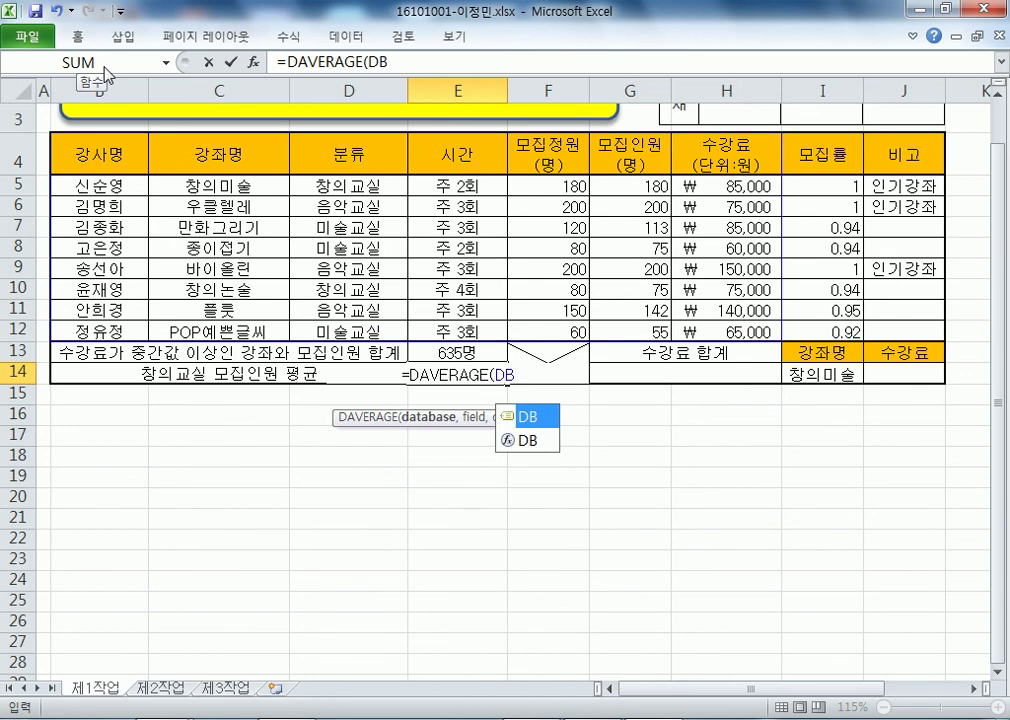
text(,)
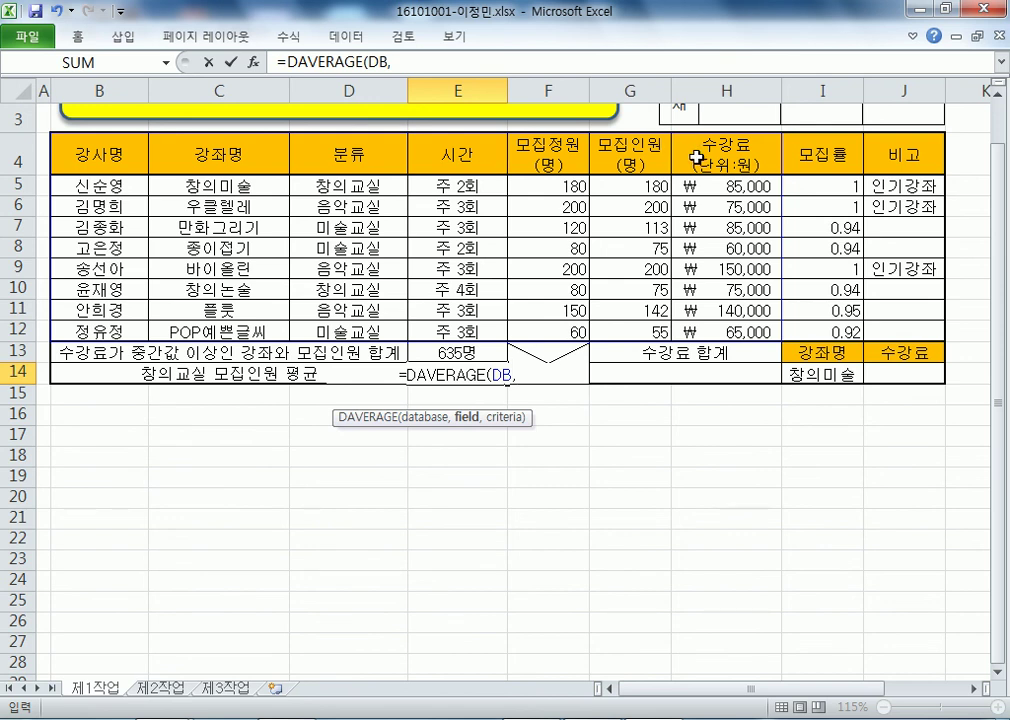
click(622, 150)
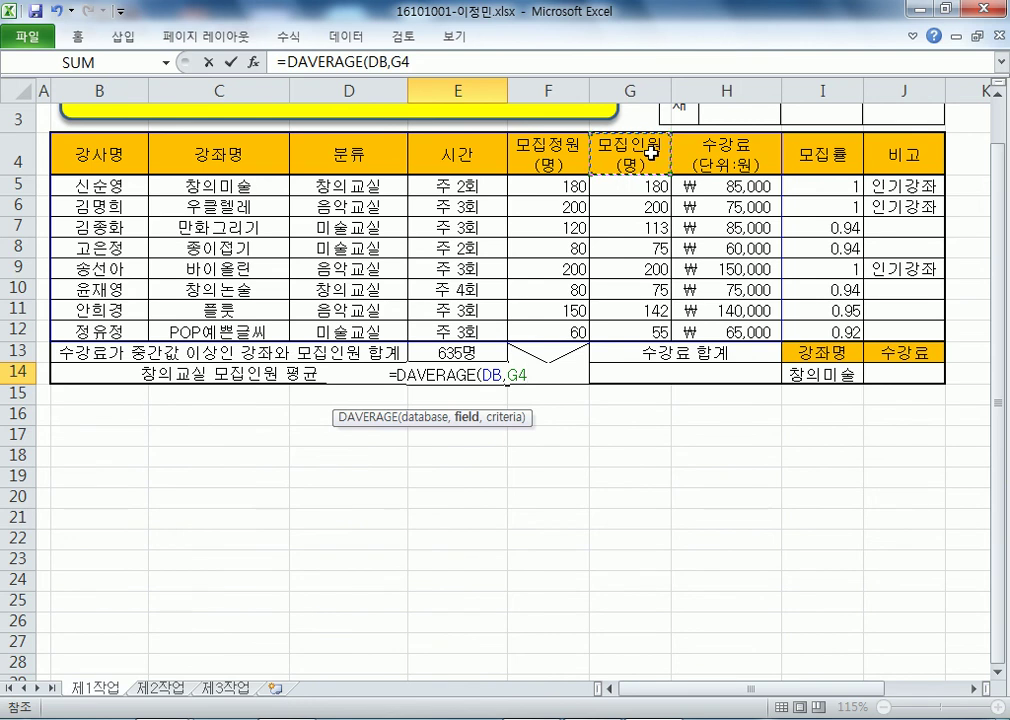
key(BackSpace)
key(BackSpace)
text(6)
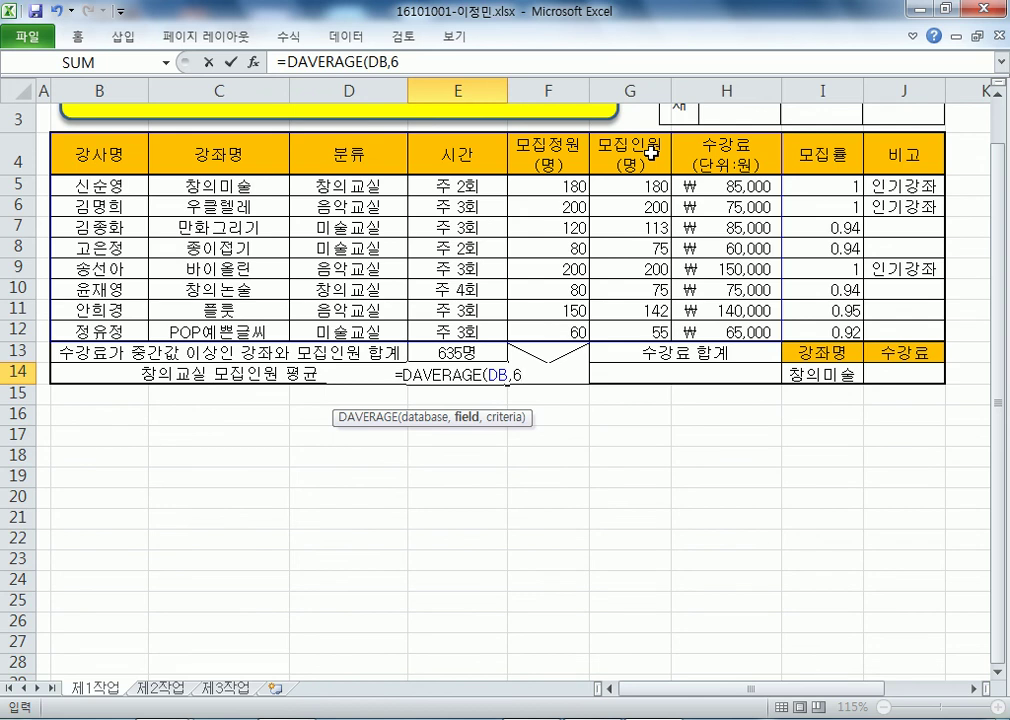
key(BackSpace)
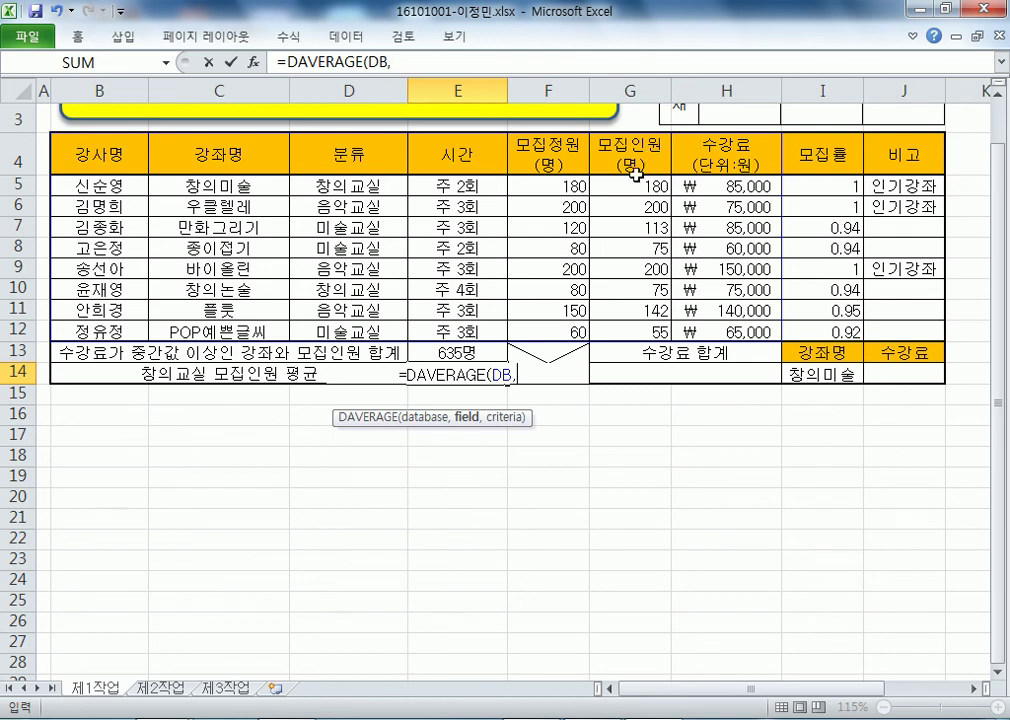
click(619, 157)
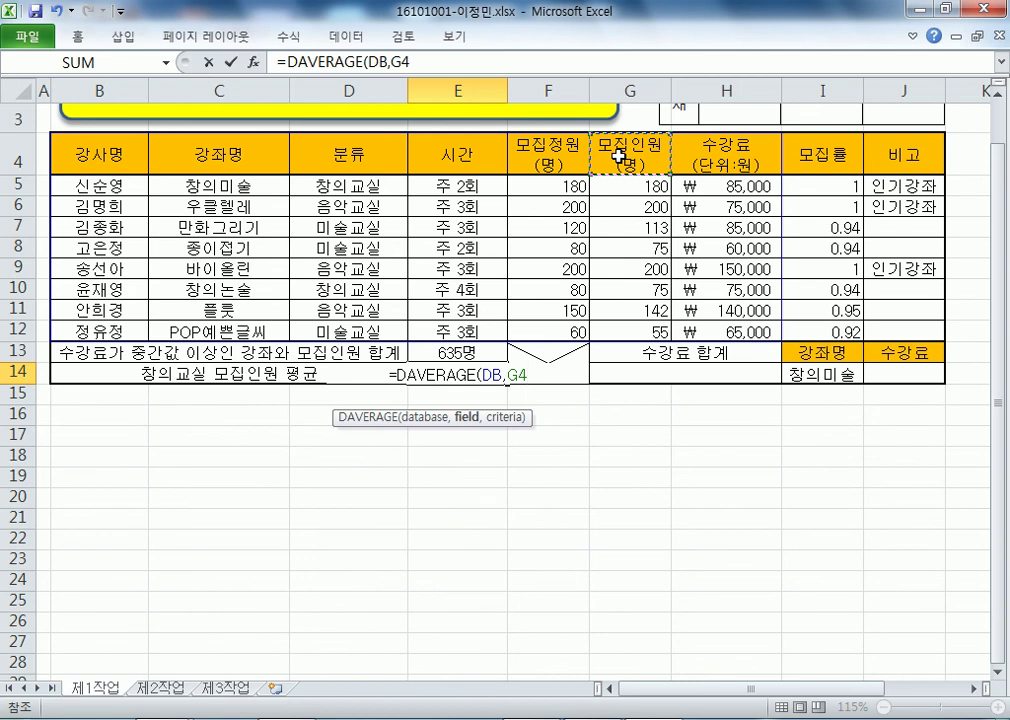
text(,)
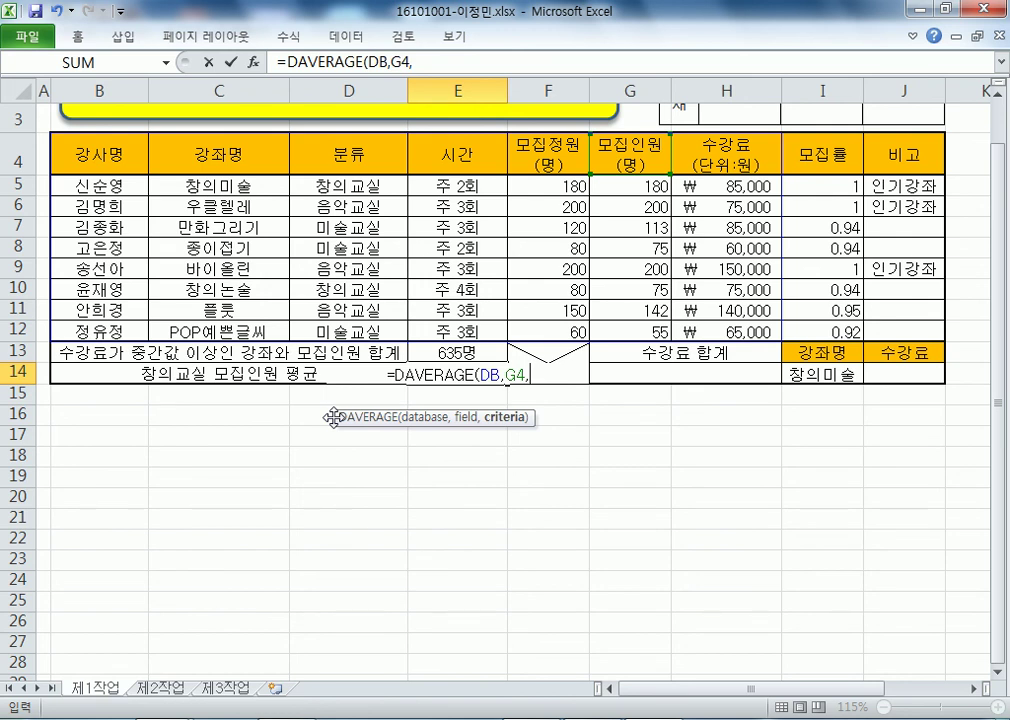
- Try D5 and then the text "창의" as the criteria argument, removing each
click(327, 185)
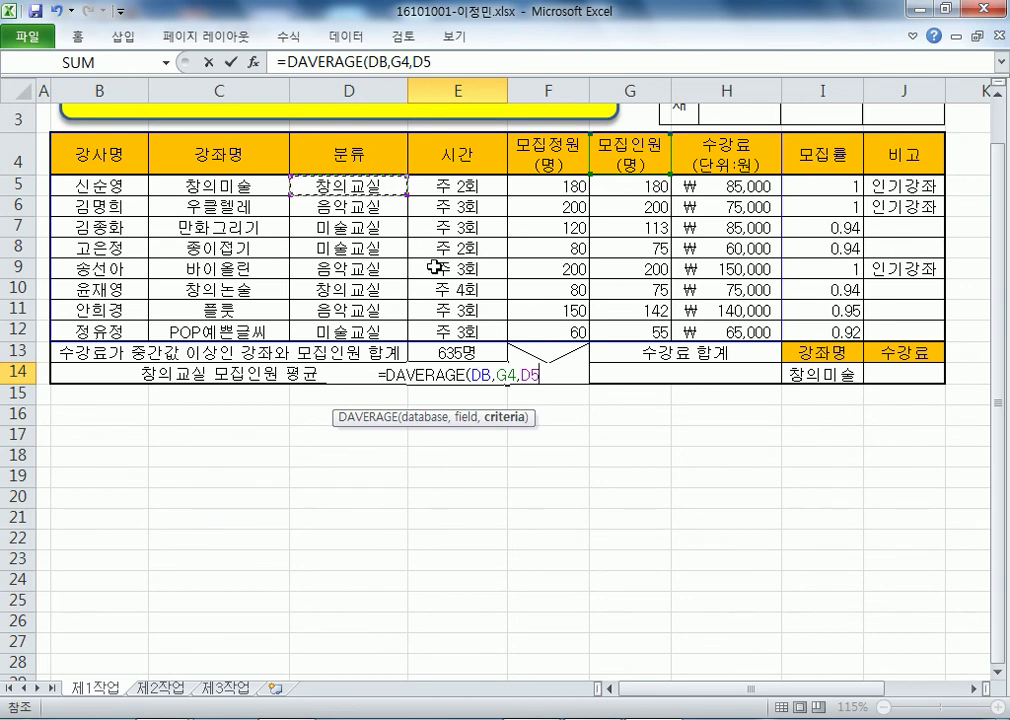
key(BackSpace)
key(BackSpace)
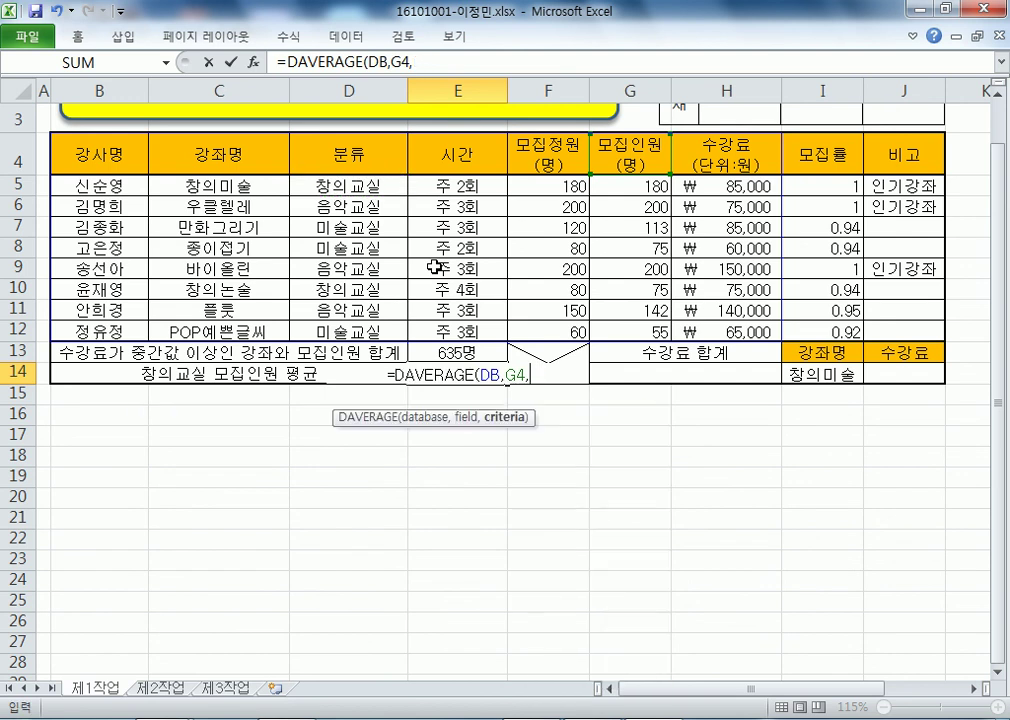
text("창의")
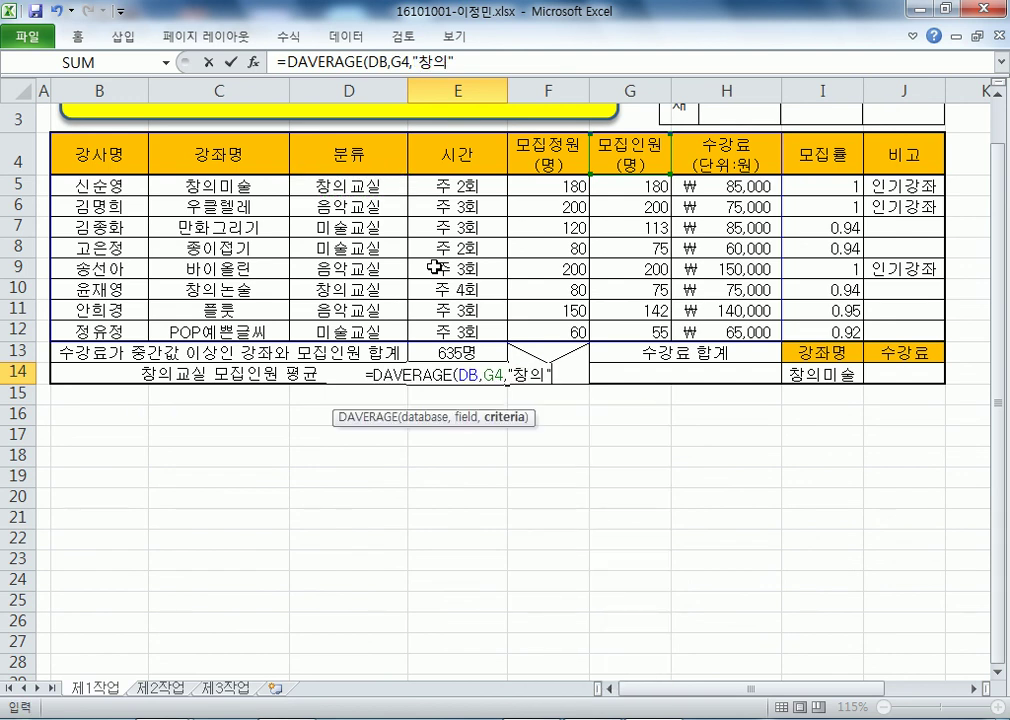
key(BackSpace)
key(BackSpace)
key(BackSpace)
key(BackSpace)
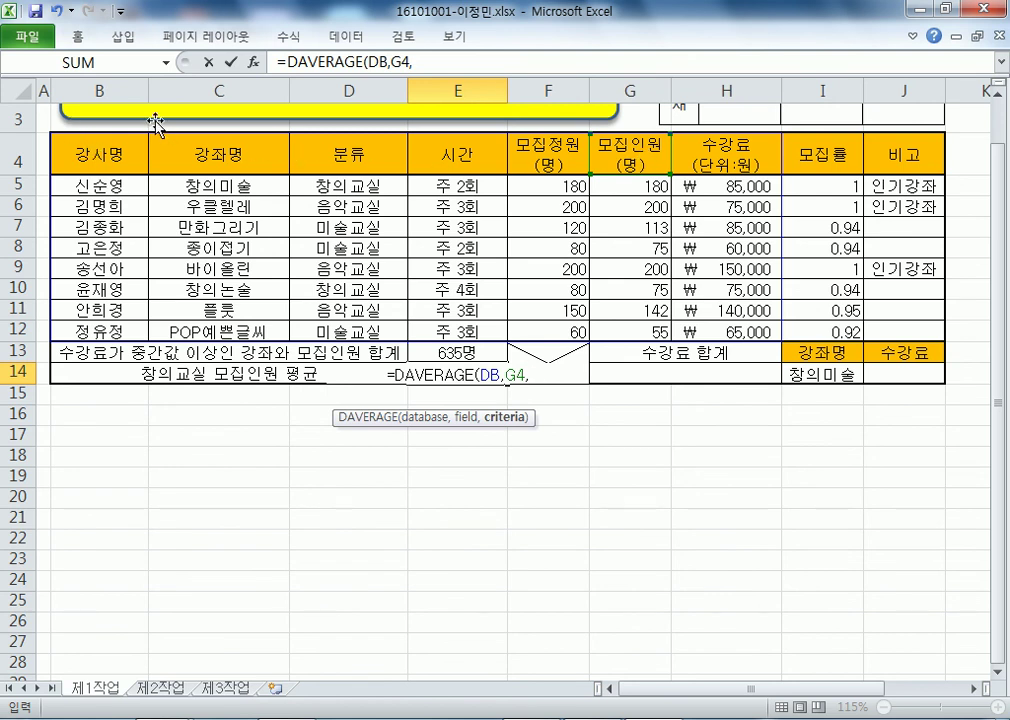
- Set D4:D5 as the criteria and enter the formula, showing 127.5 in E14
click(355, 155)
drag(352, 182, 352, 183)
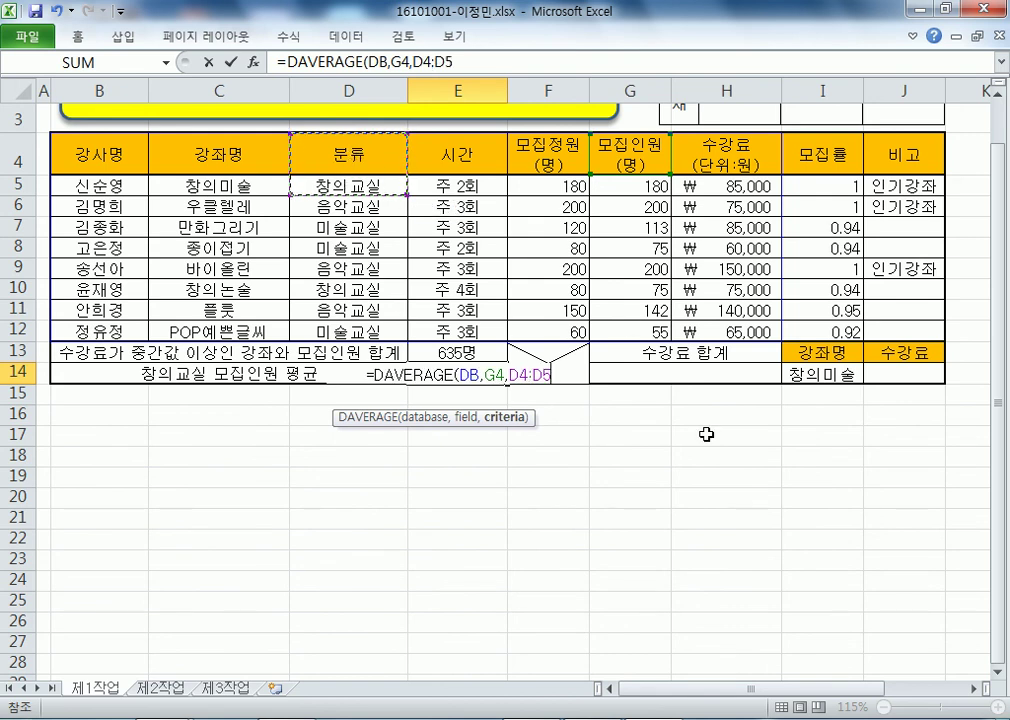
click(343, 153)
drag(343, 153, 348, 186)
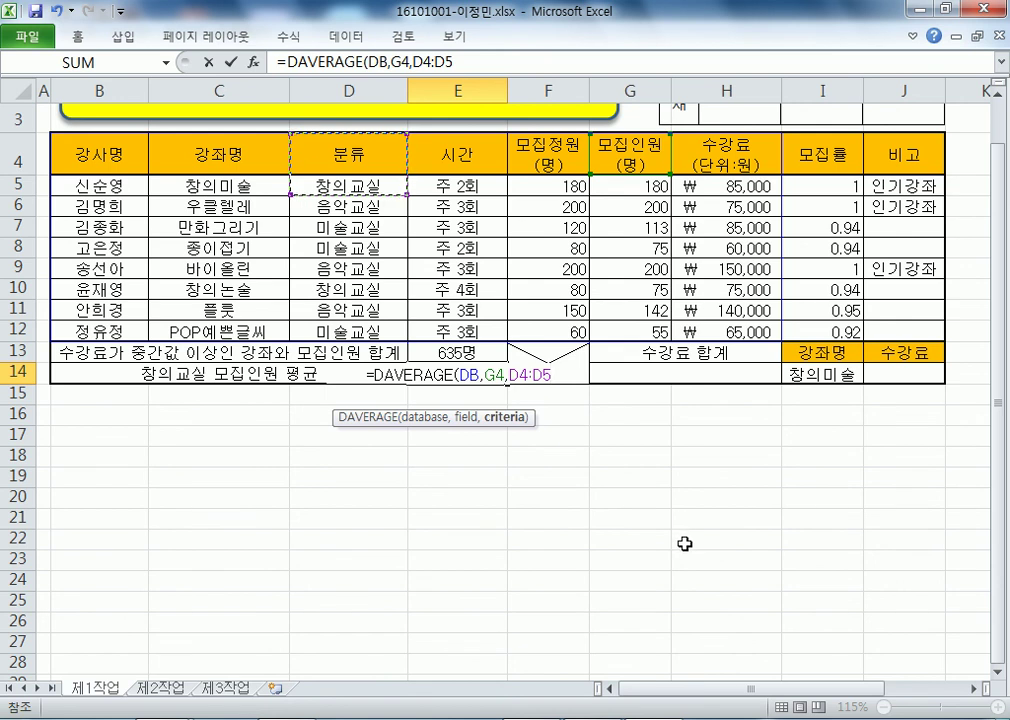
key(Return)
click(468, 376)
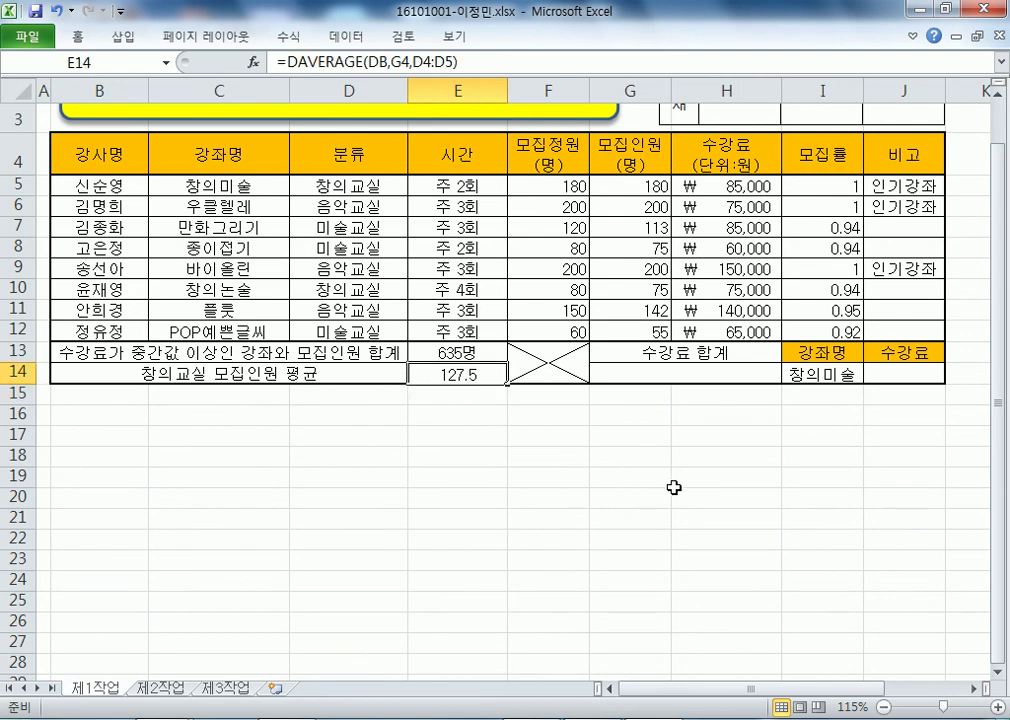
key(F2)
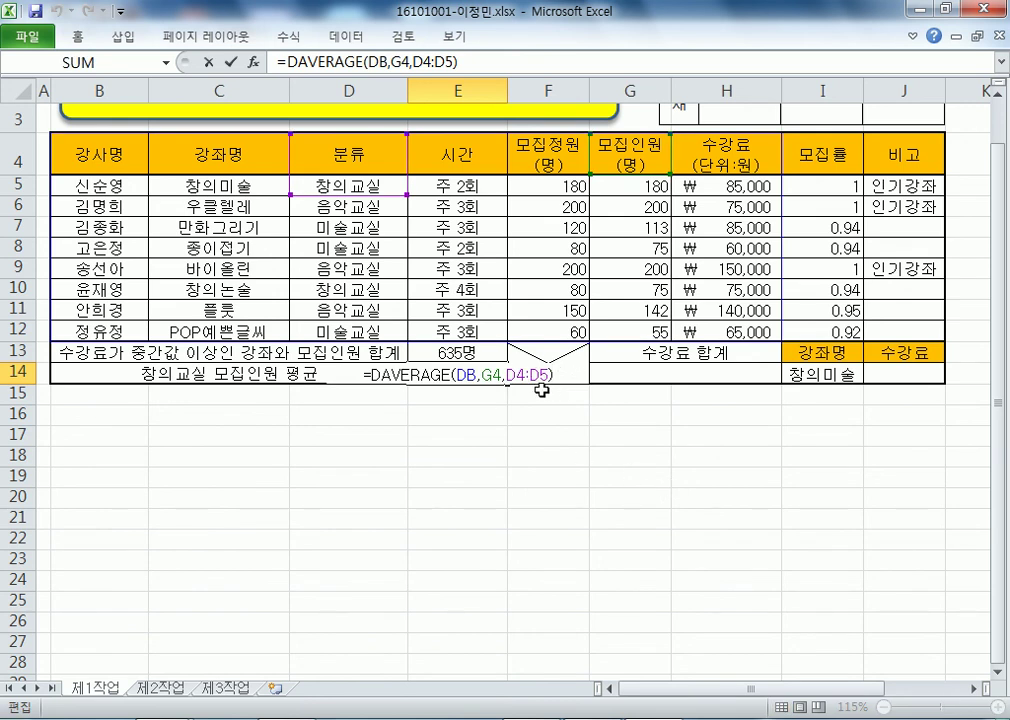
key(Escape)
key(Down)
key(Down)
key(Down)
key(Down)
key(Down)
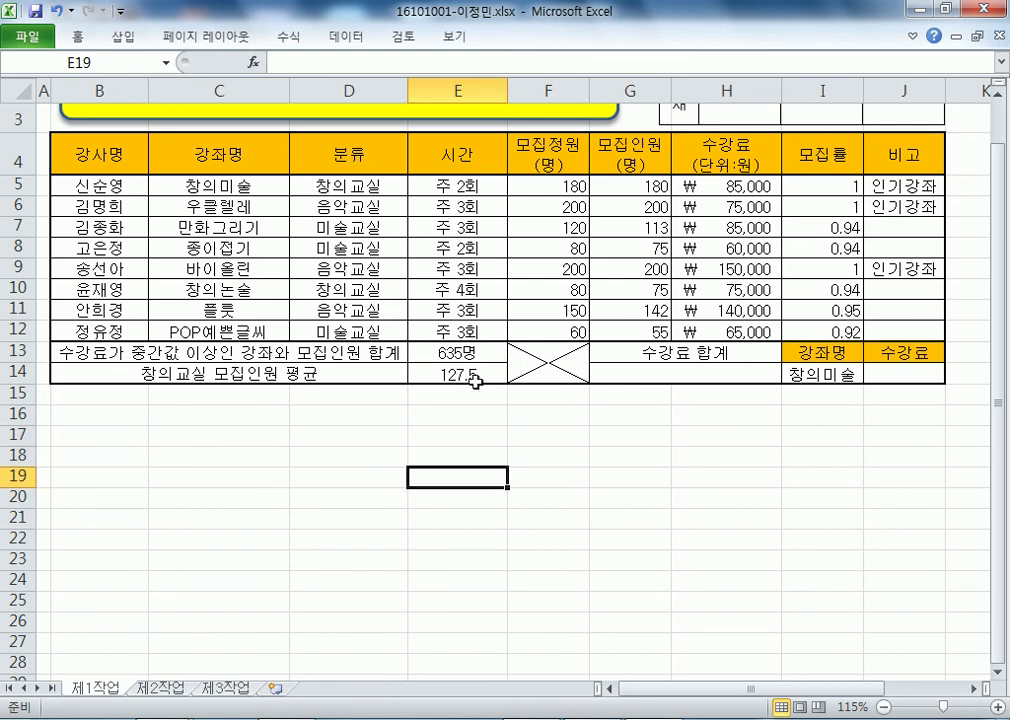
click(478, 377)
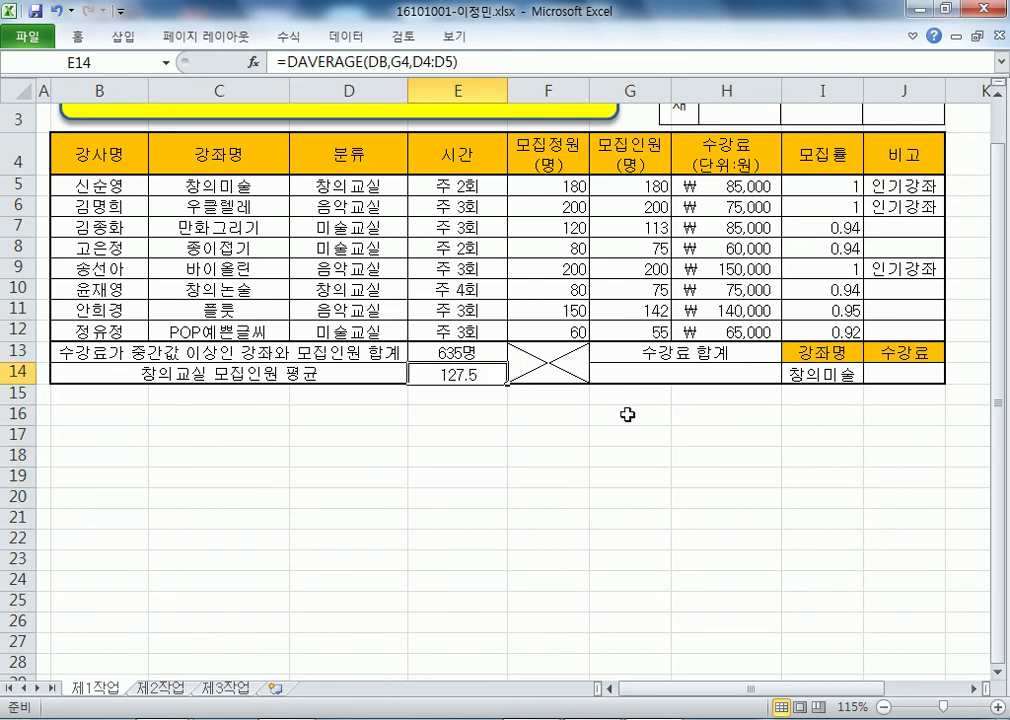
key(F2)
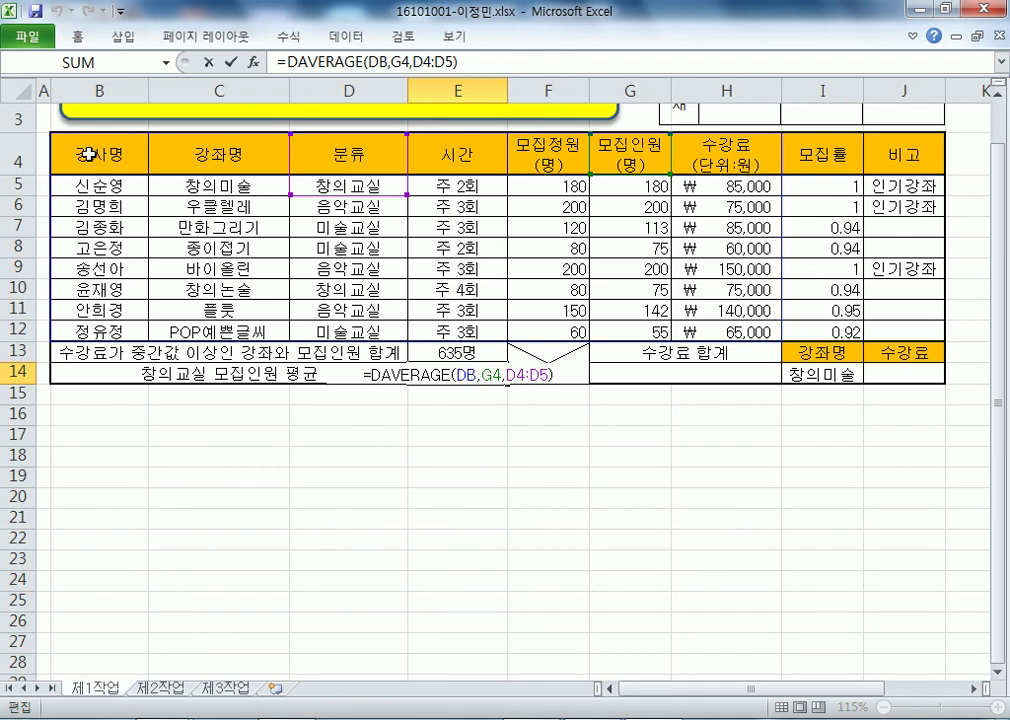
click(215, 515)
click(139, 147)
drag(139, 147, 722, 330)
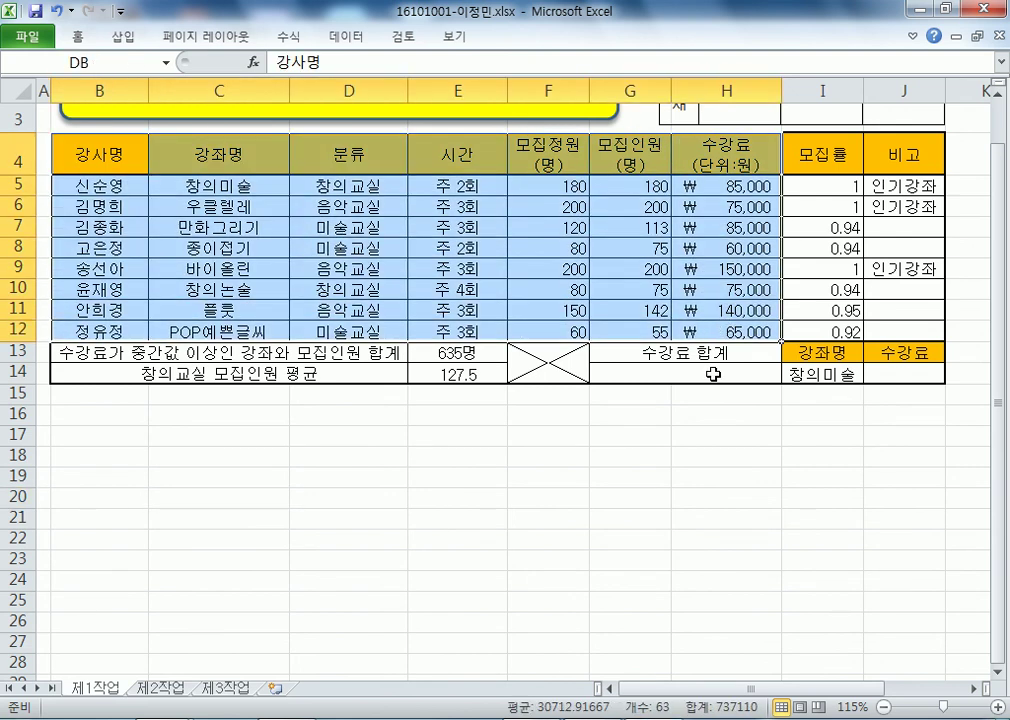
click(626, 151)
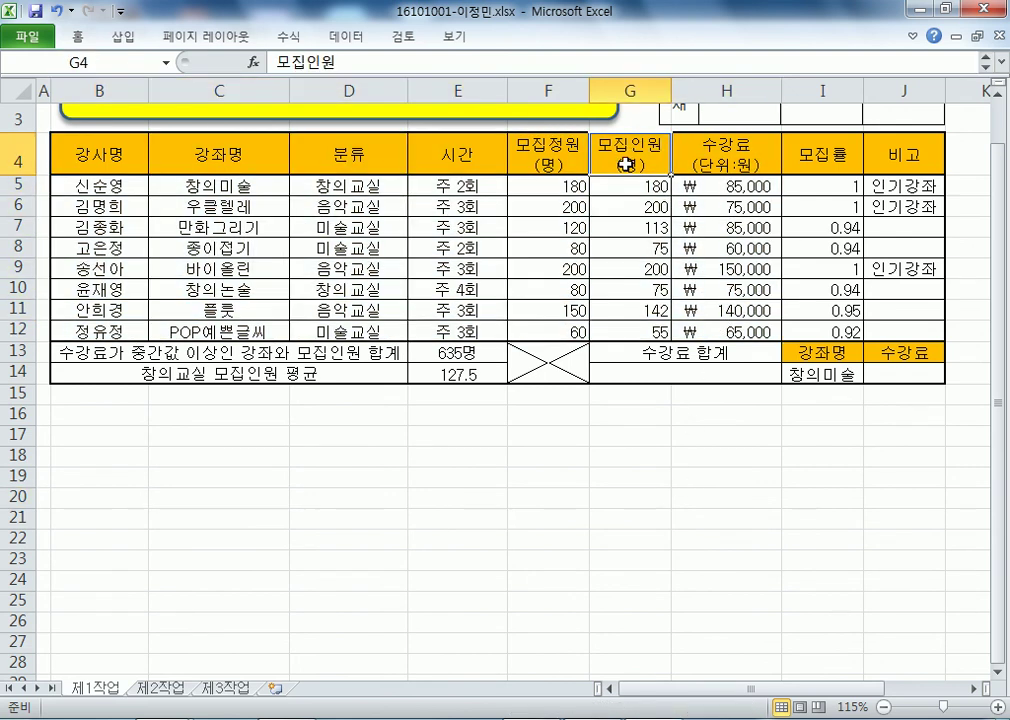
click(340, 155)
click(342, 228)
click(352, 157)
click(352, 229)
click(350, 152)
click(345, 228)
click(348, 170)
click(298, 230)
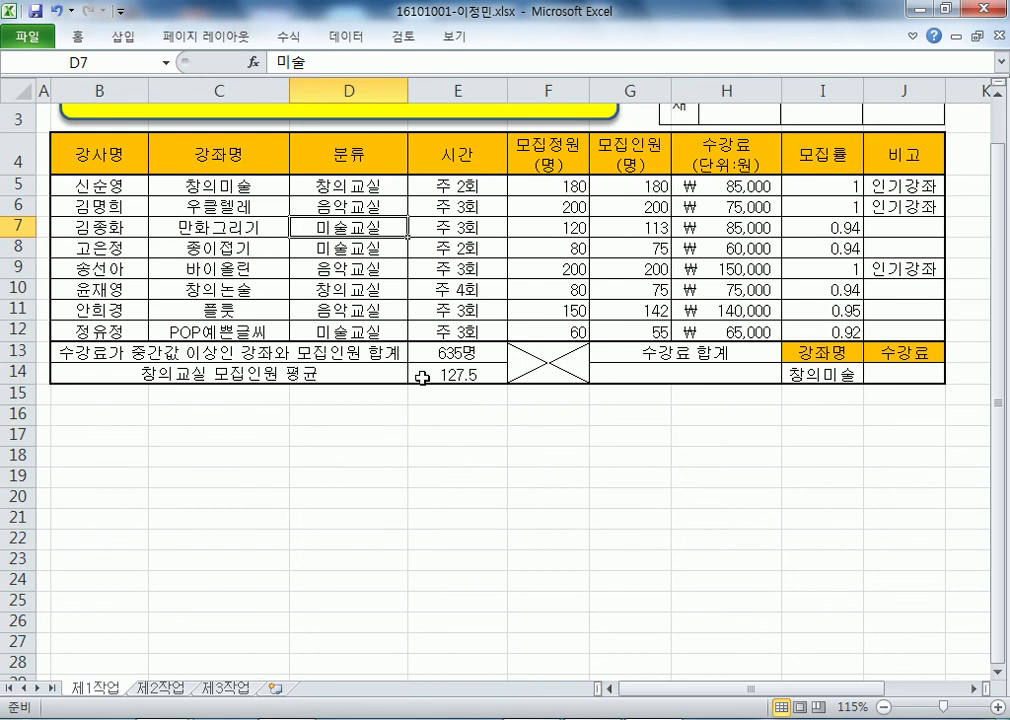
click(235, 438)
text(분류)
key(Return)
text(미술)
key(Return)
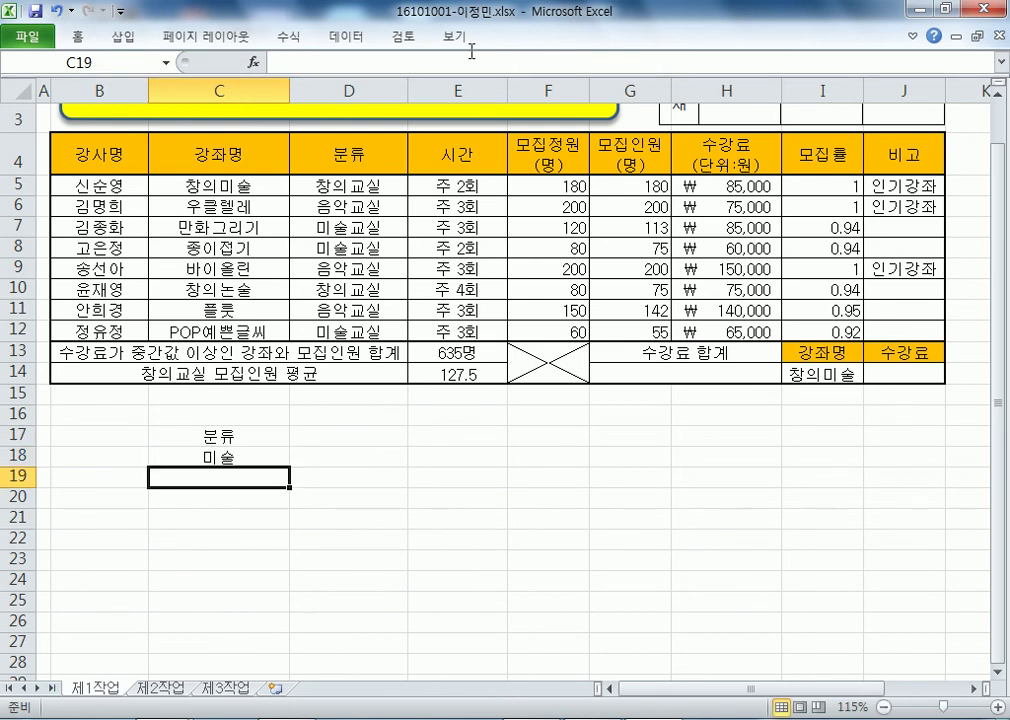
click(340, 154)
click(320, 186)
drag(325, 160, 321, 186)
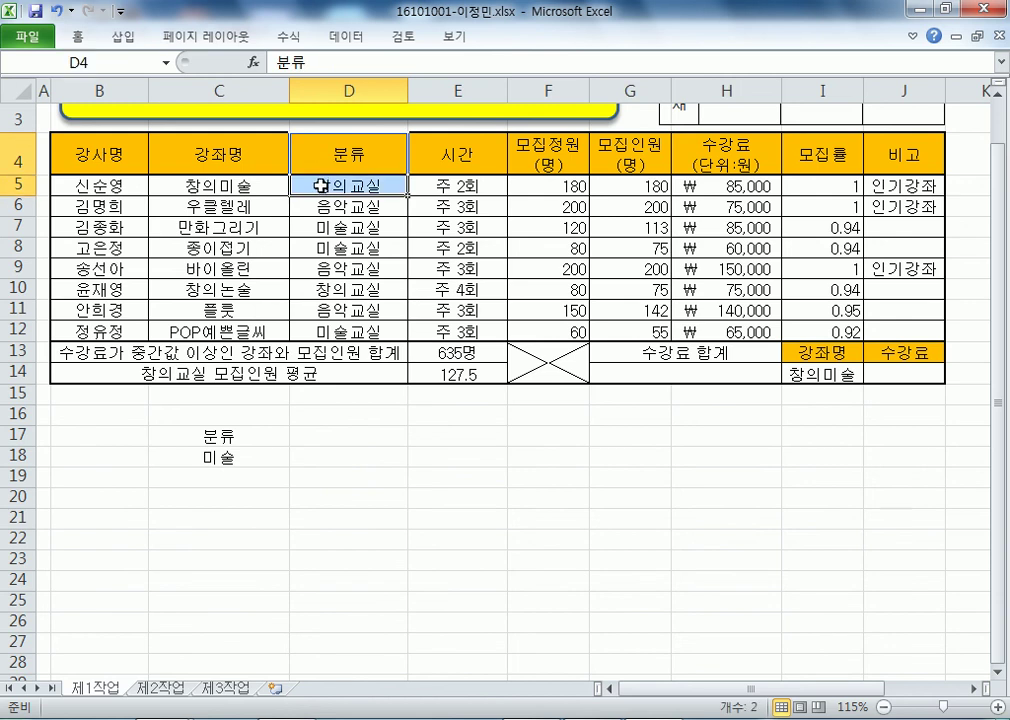
click(375, 148)
click(340, 227)
click(334, 153)
click(338, 229)
drag(212, 438, 288, 468)
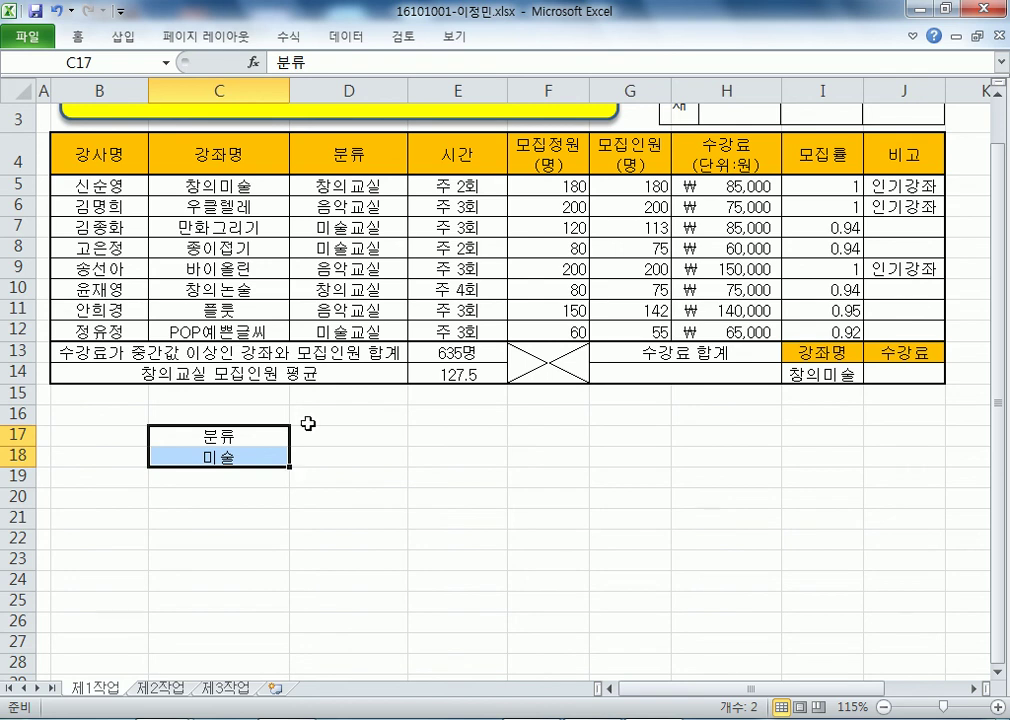
drag(343, 155, 367, 191)
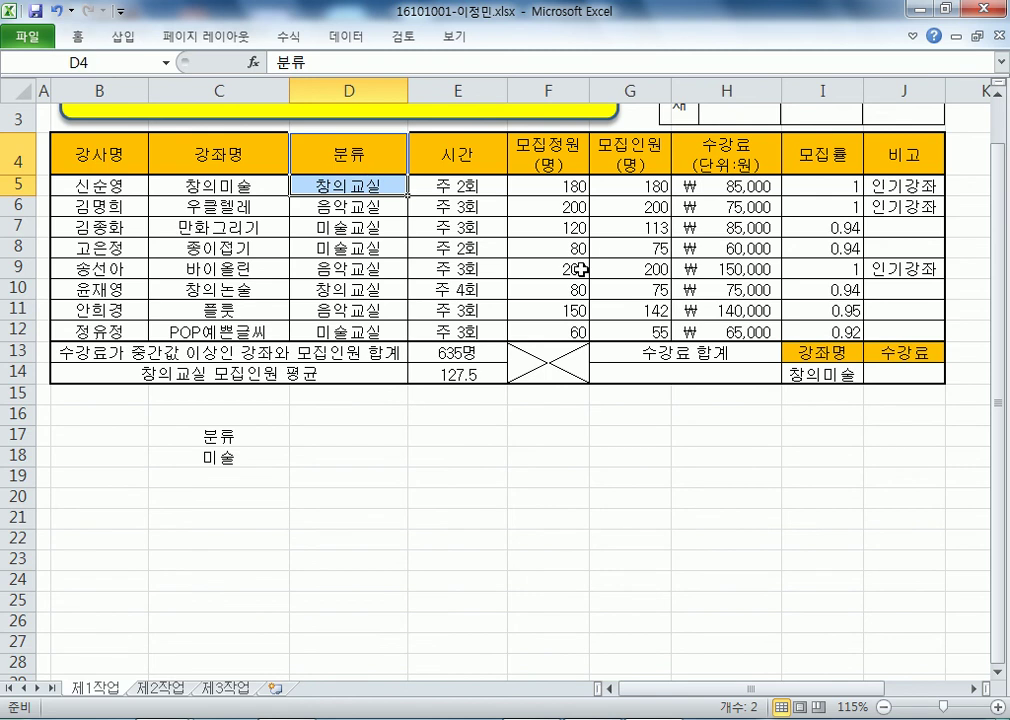
drag(198, 444, 190, 462)
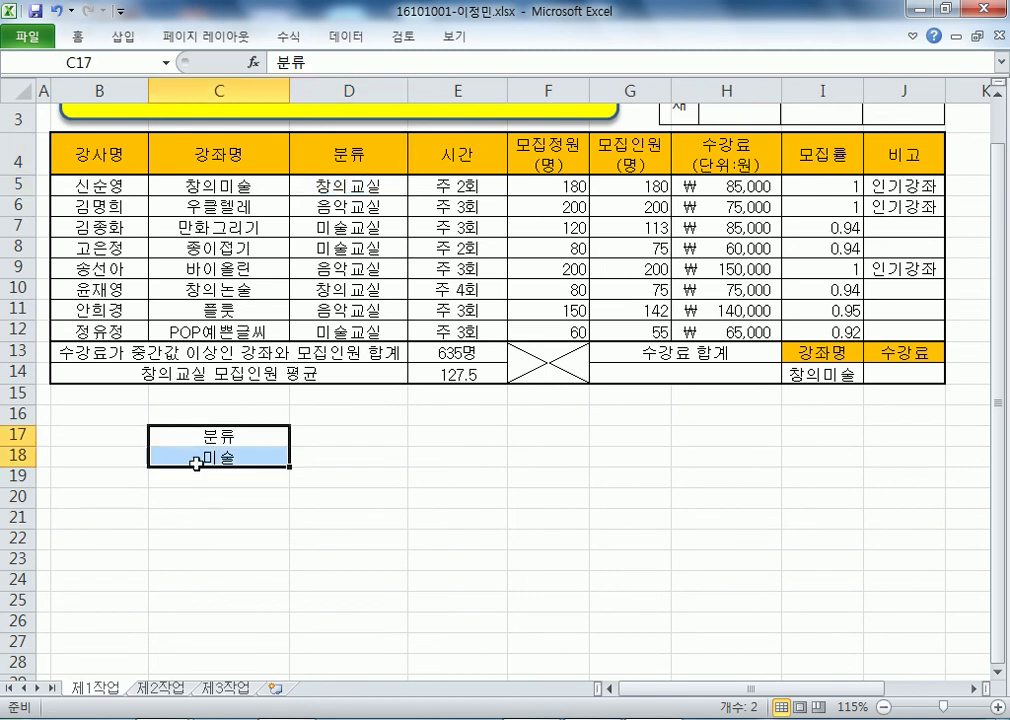
click(455, 374)
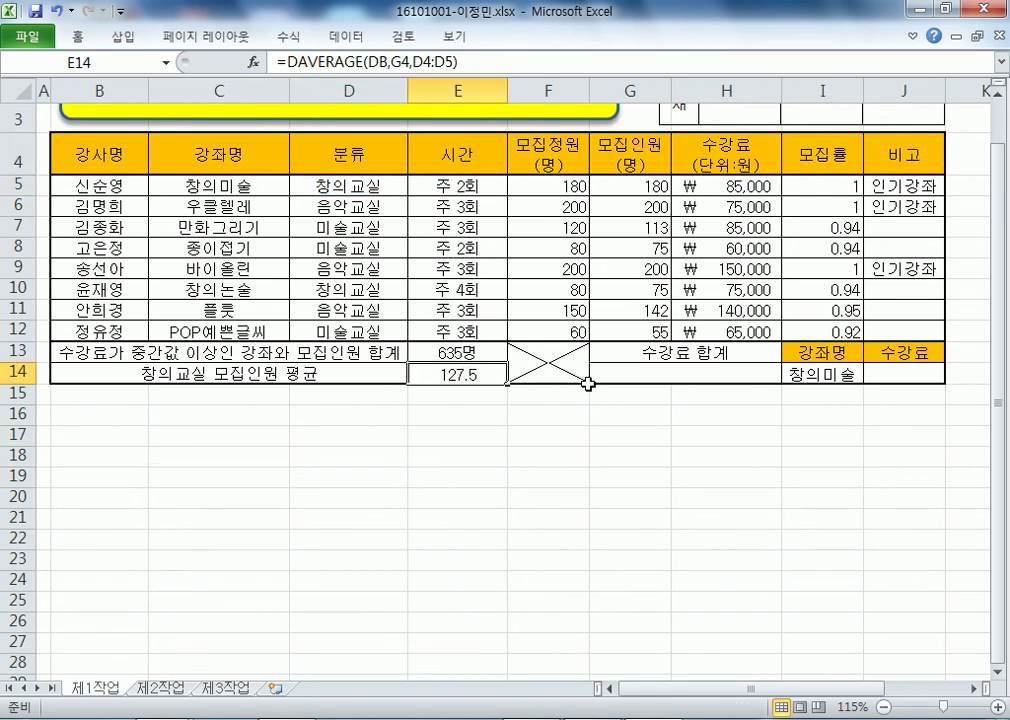
- Wrap E14's DAVERAGE formula in ROUNDDOWN, inserted right after the equals sign
key(F9)
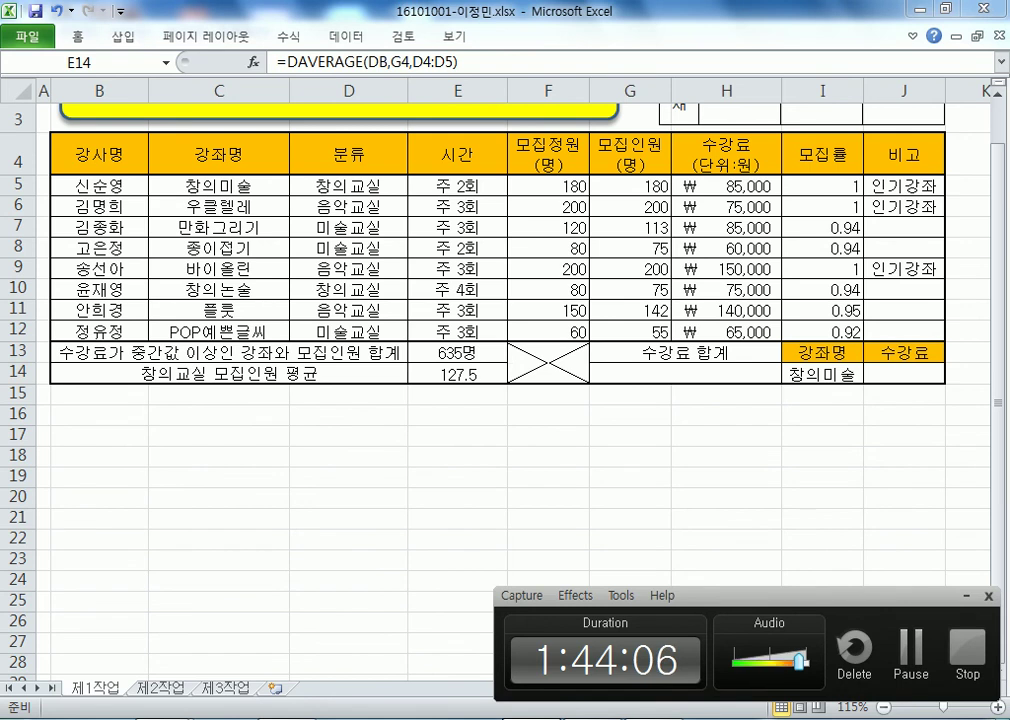
key(F9)
double_click(445, 384)
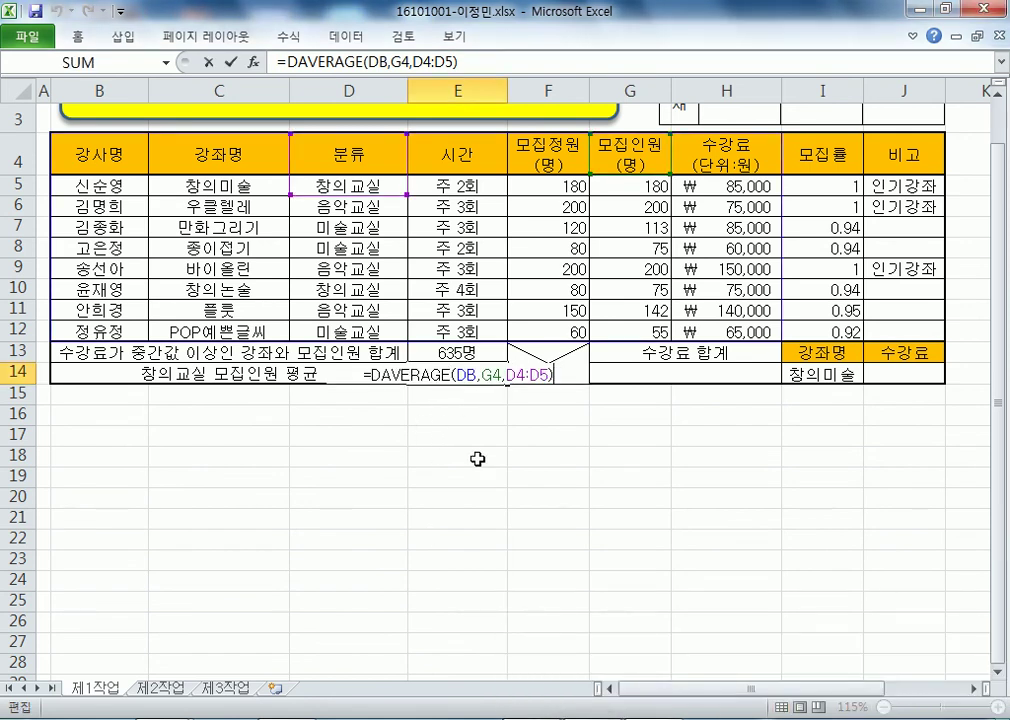
key(Escape)
key(F2)
click(370, 374)
text(개ㅕㅜ)
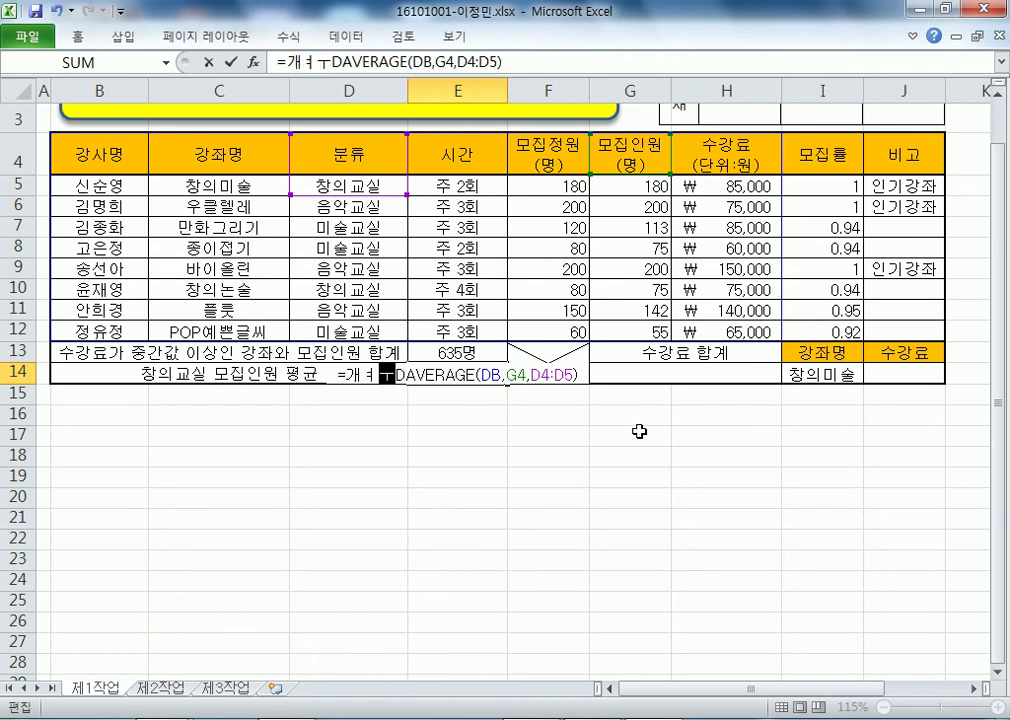
key(BackSpace)
key(BackSpace)
text(ROUND)
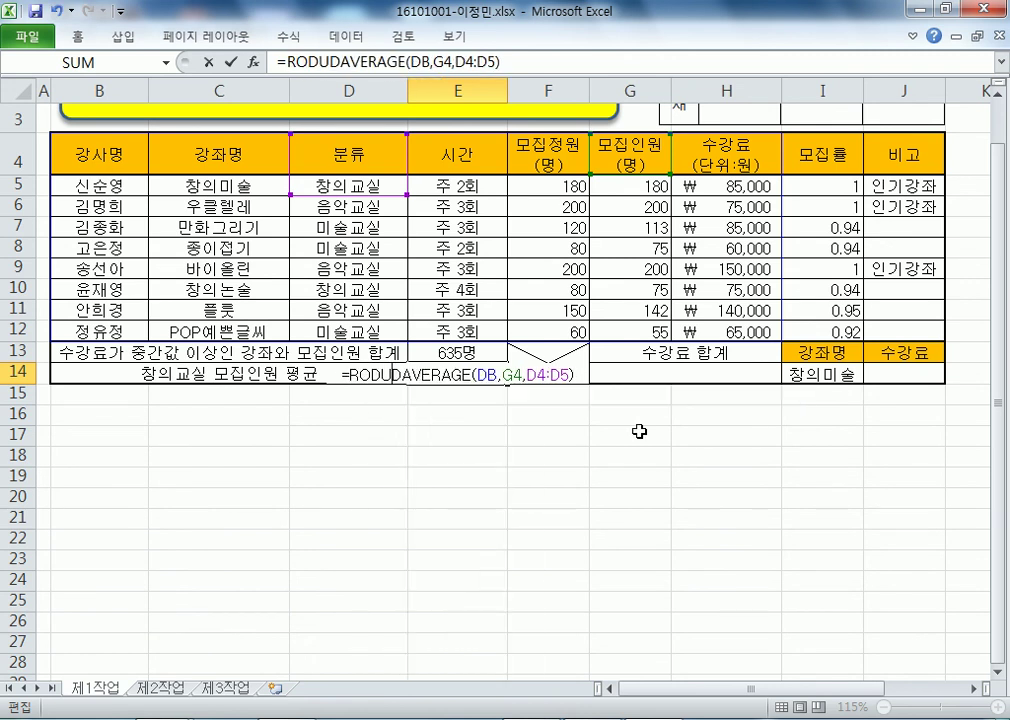
key(Down)
key(Tab)
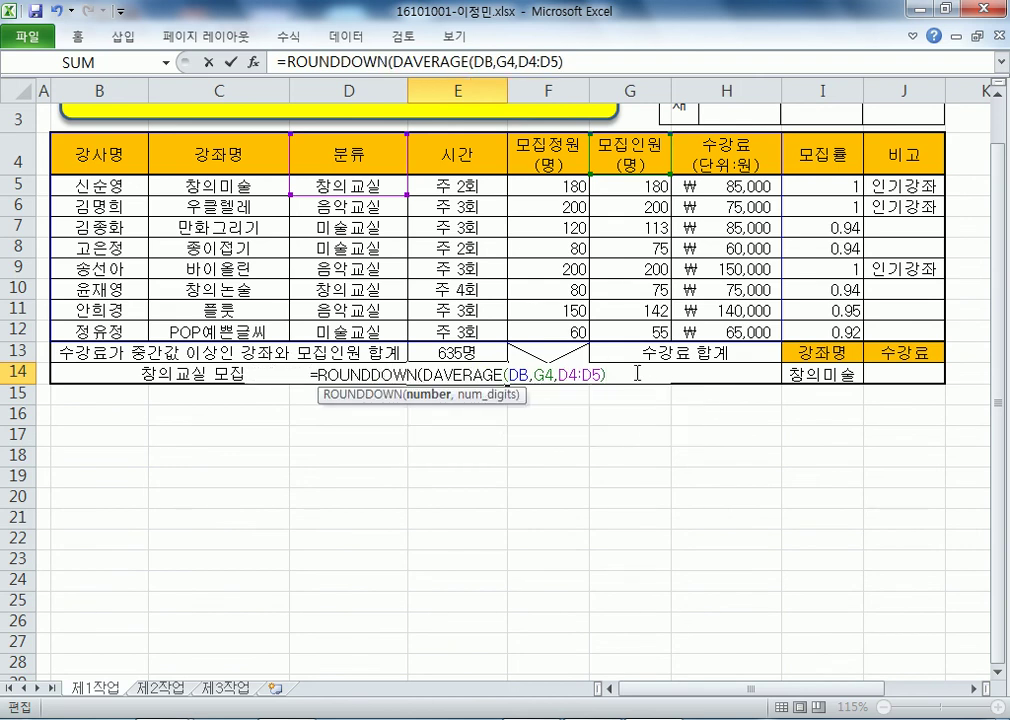
- Add 0 as the ROUNDDOWN digits argument and accept Excel's correction, giving 127
text(,0)
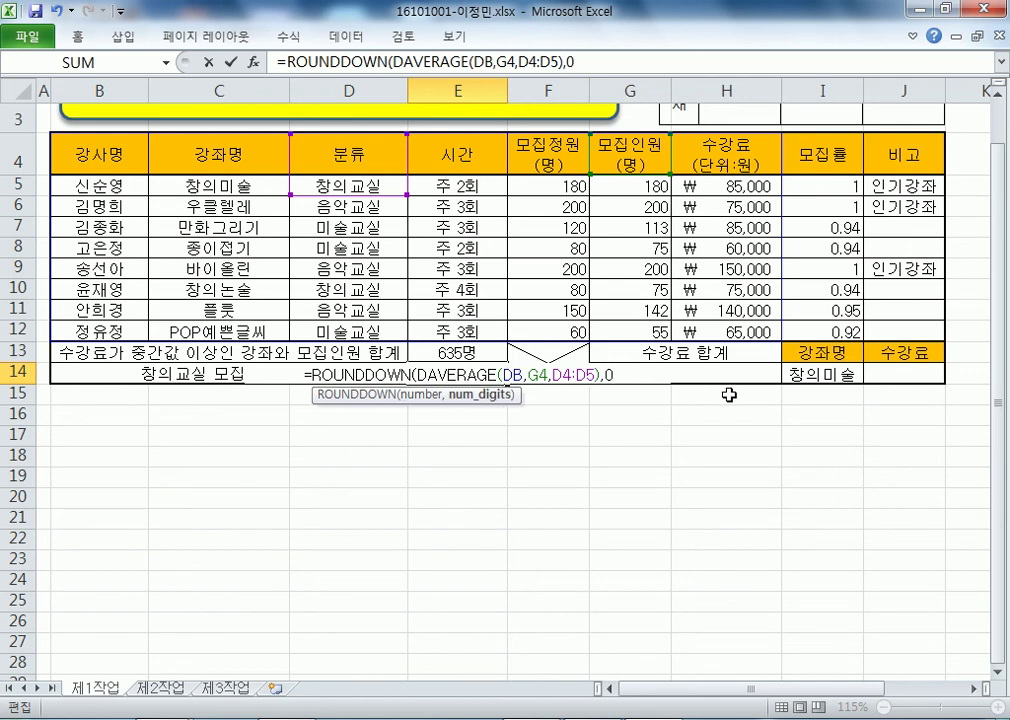
key(Return)
key(Return)
click(487, 370)
- Reopen E14 to review the final =ROUNDDOWN(DAVERAGE(DB,G4,D4:D5),0) formula
double_click(487, 370)
drag(645, 378, 422, 368)
click(487, 374)
double_click(487, 374)
drag(647, 379, 300, 374)
double_click(540, 374)
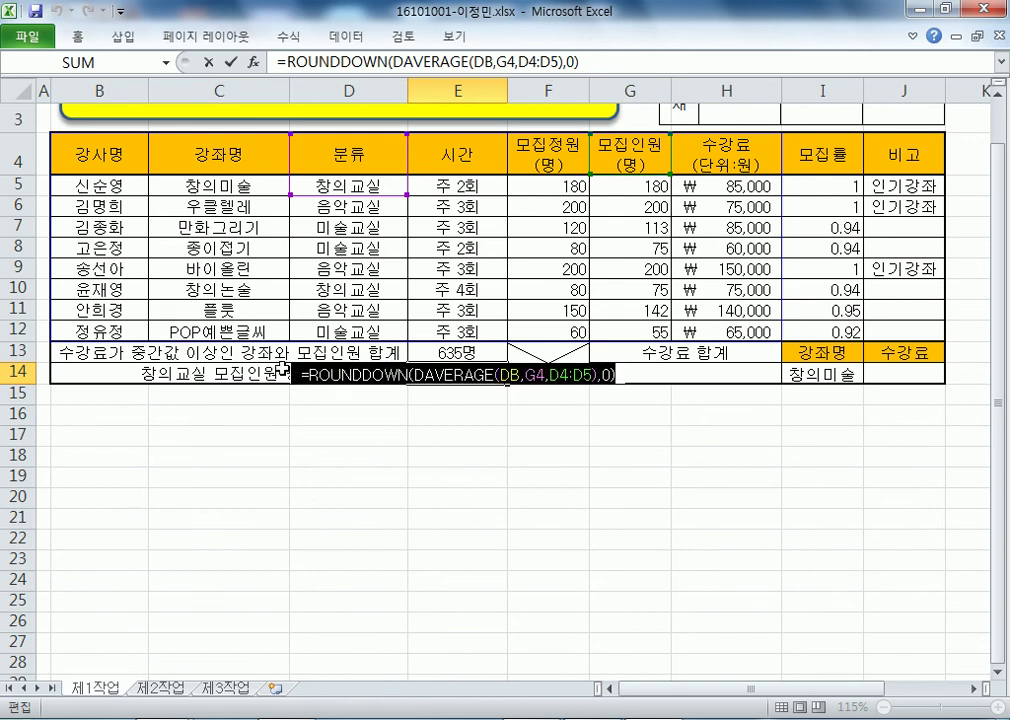